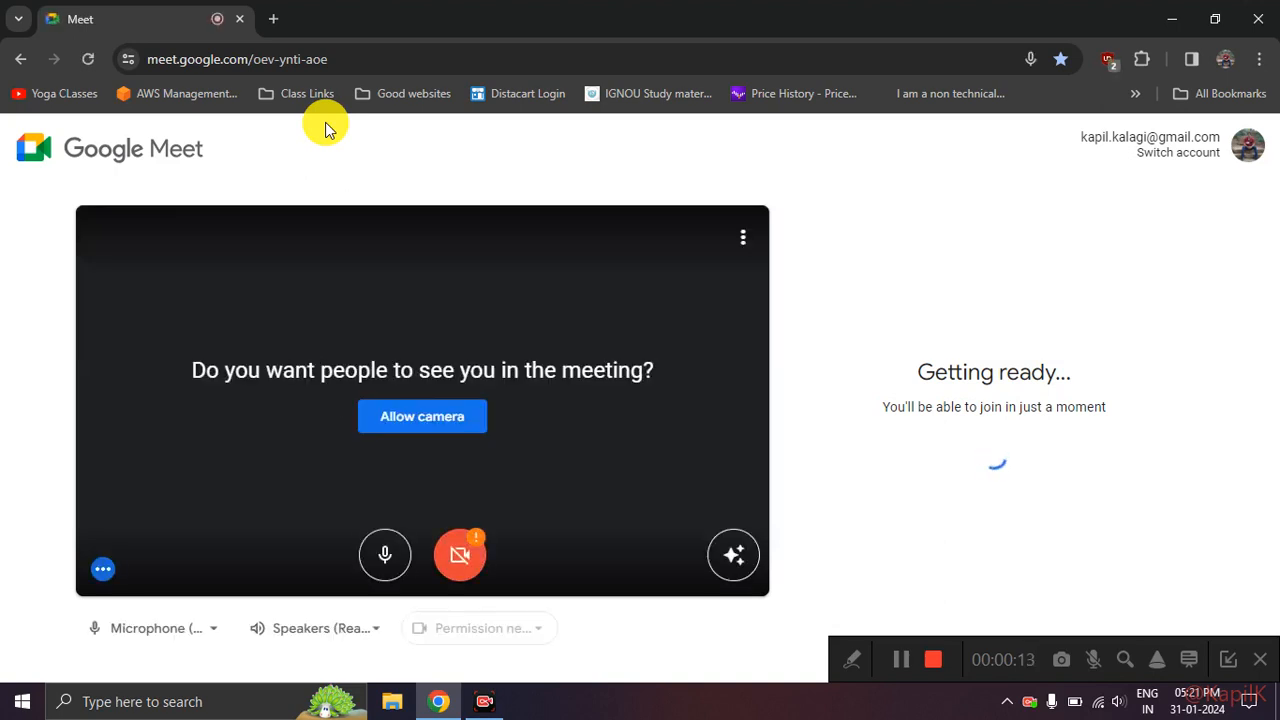
Step: Join the Google Meet call with the microphone muted and turn the microphone on once in the call
left_click(385, 543)
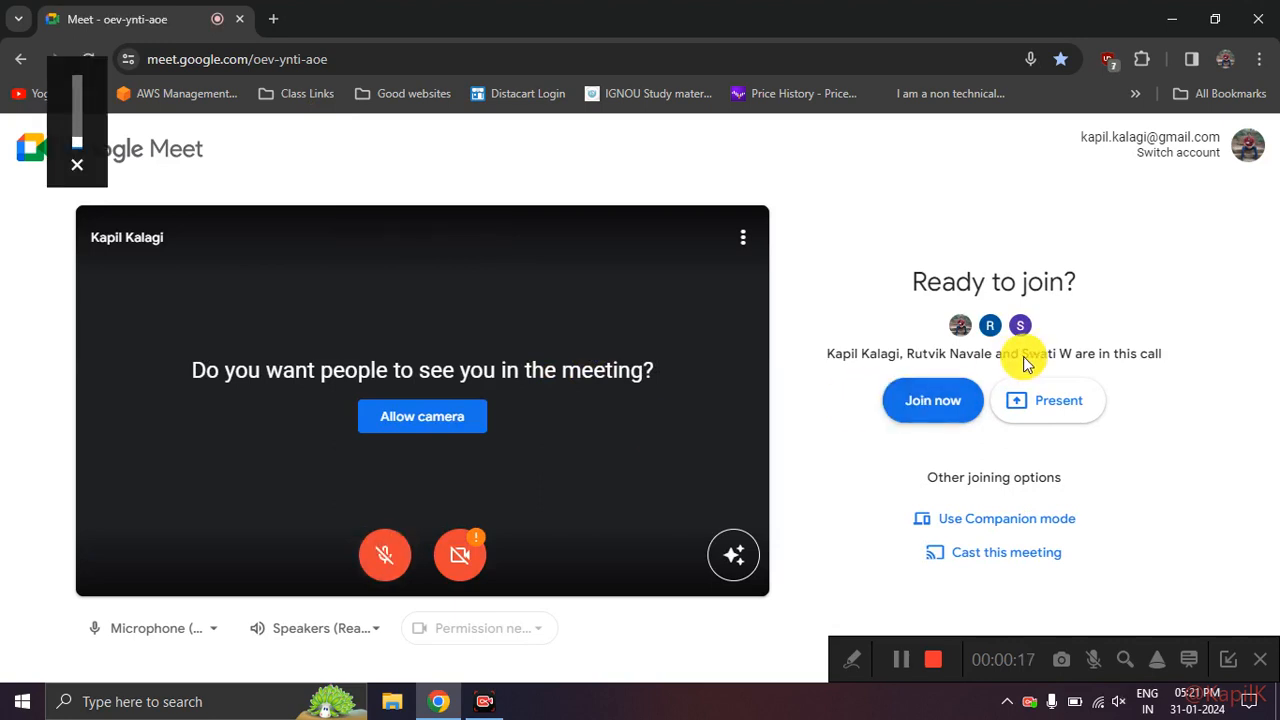
left_click(955, 398)
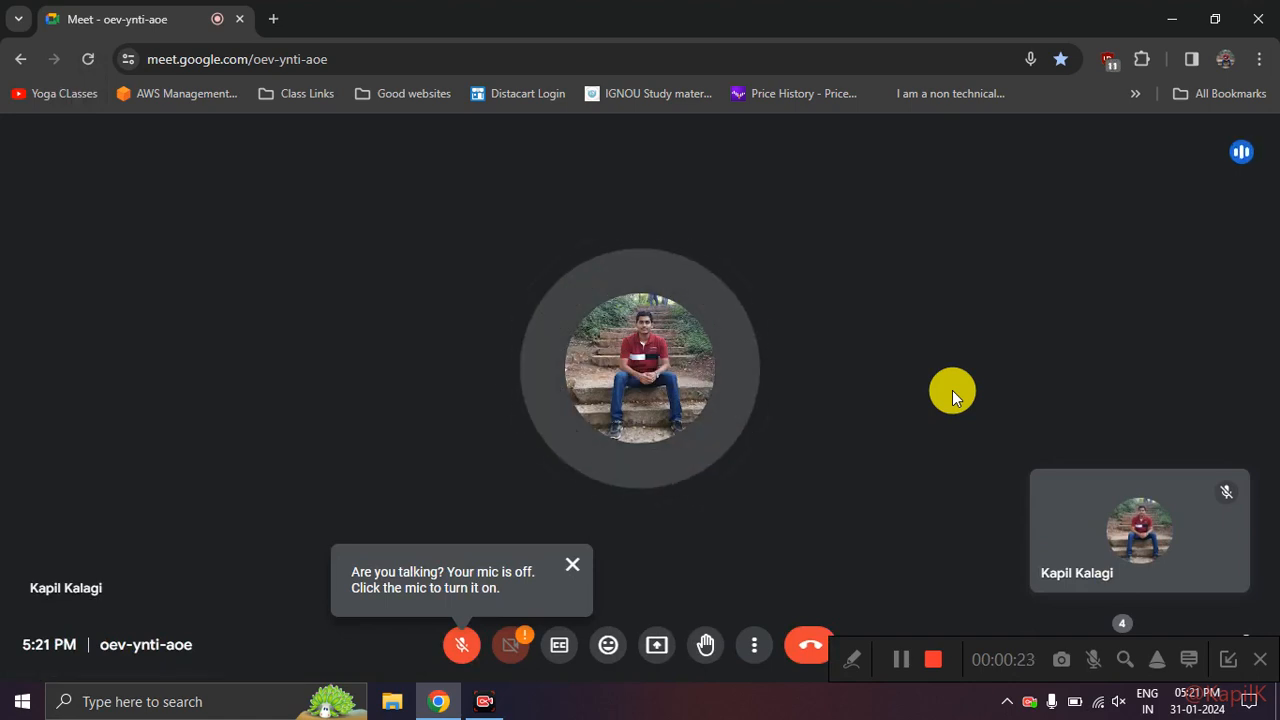
left_click(463, 652)
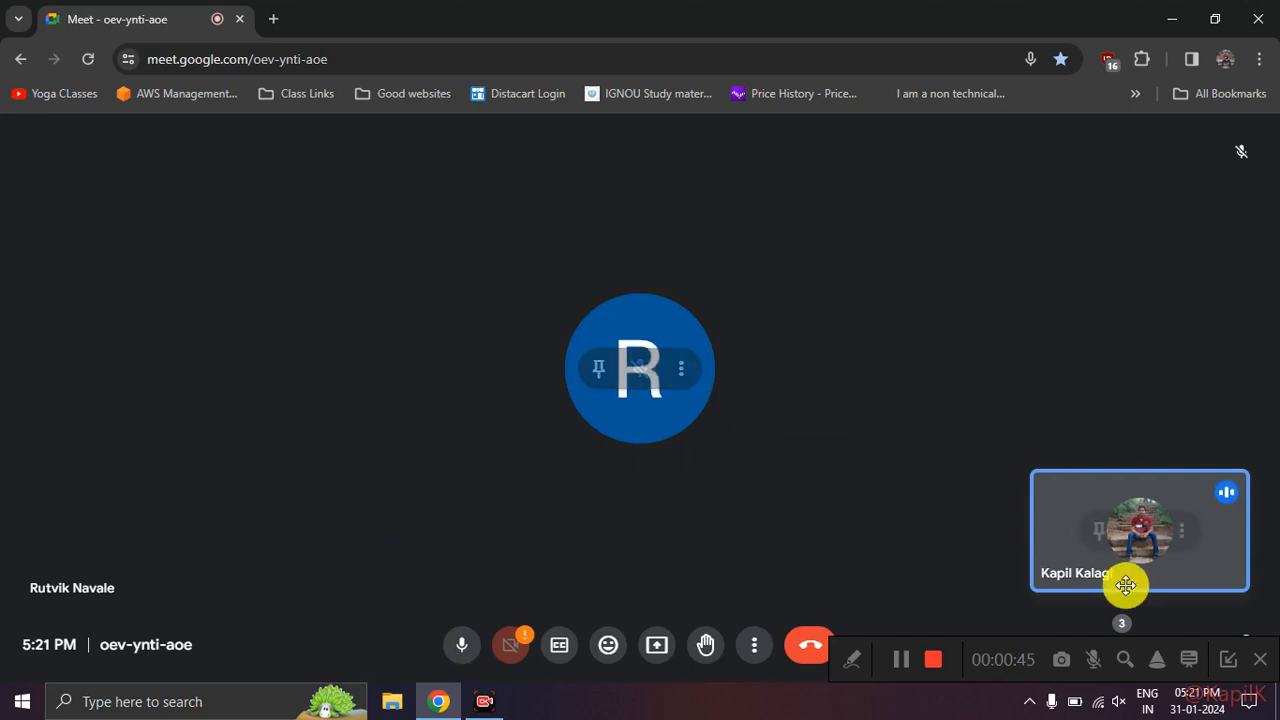
left_click(1214, 662)
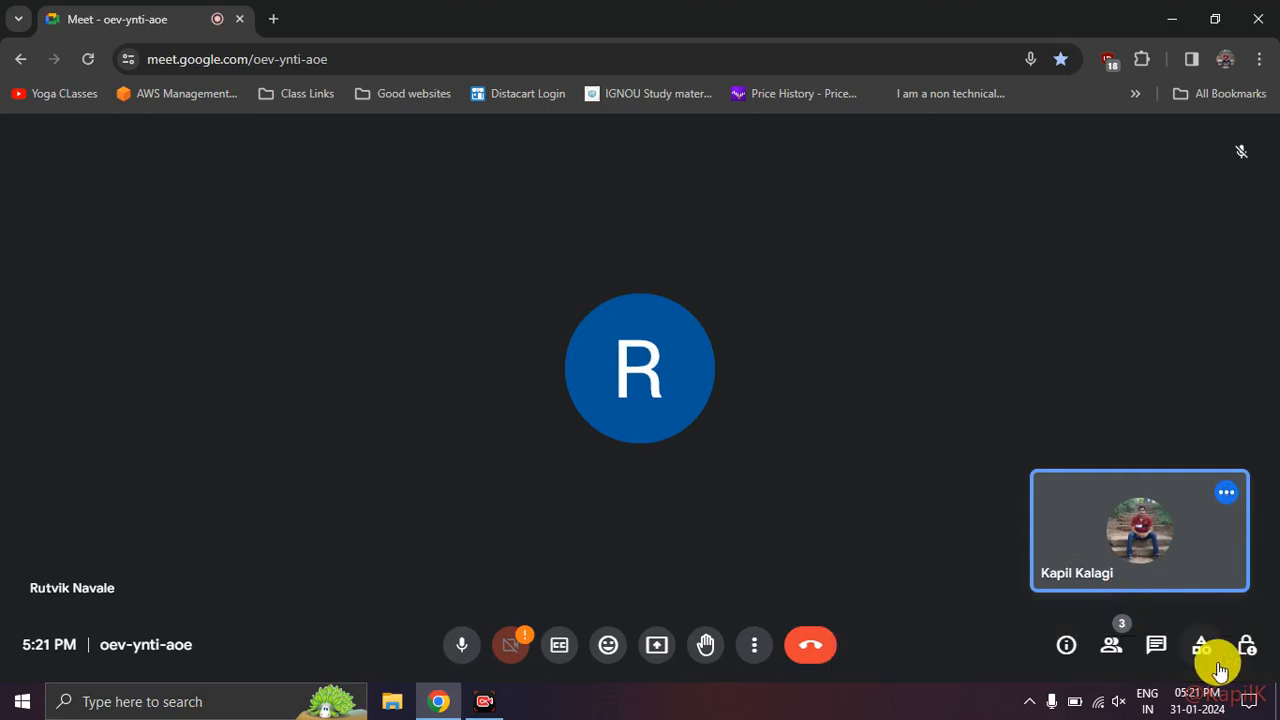
Step: Open the Day 6 class work workbook from the DA7 Batch folder inside Excel Class
left_click(402, 706)
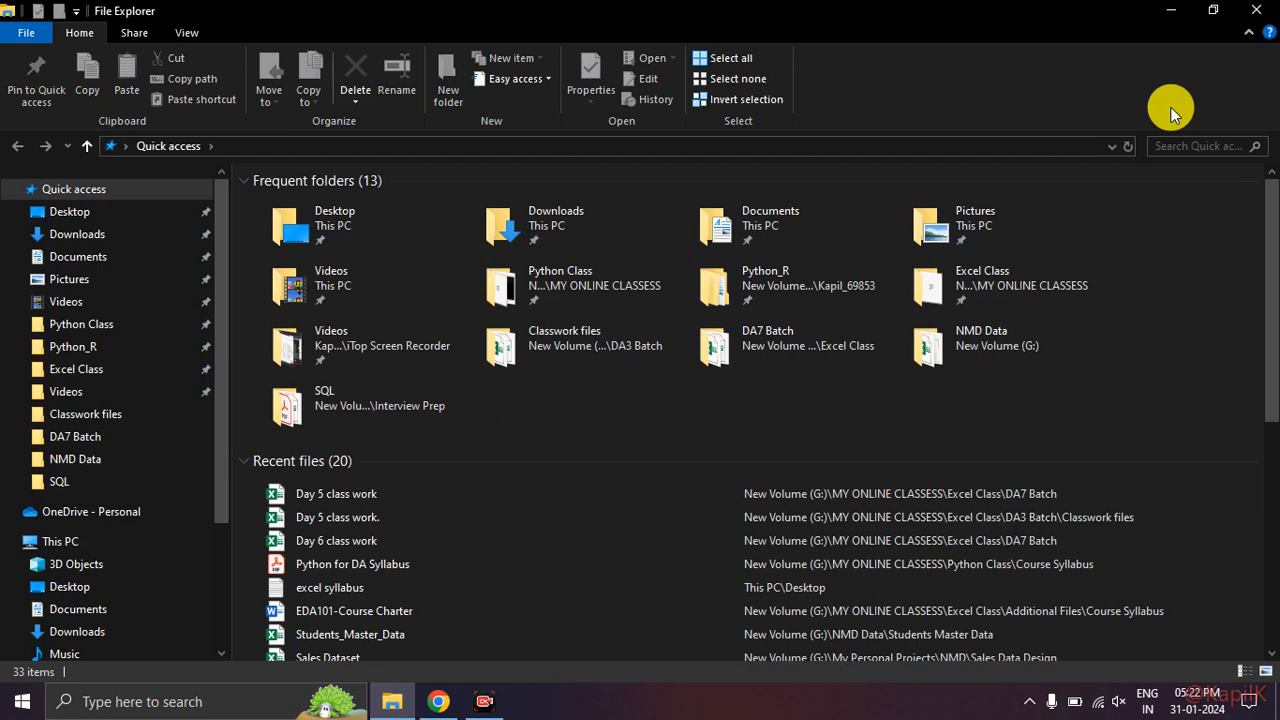
scroll(597, 450, "down", 4)
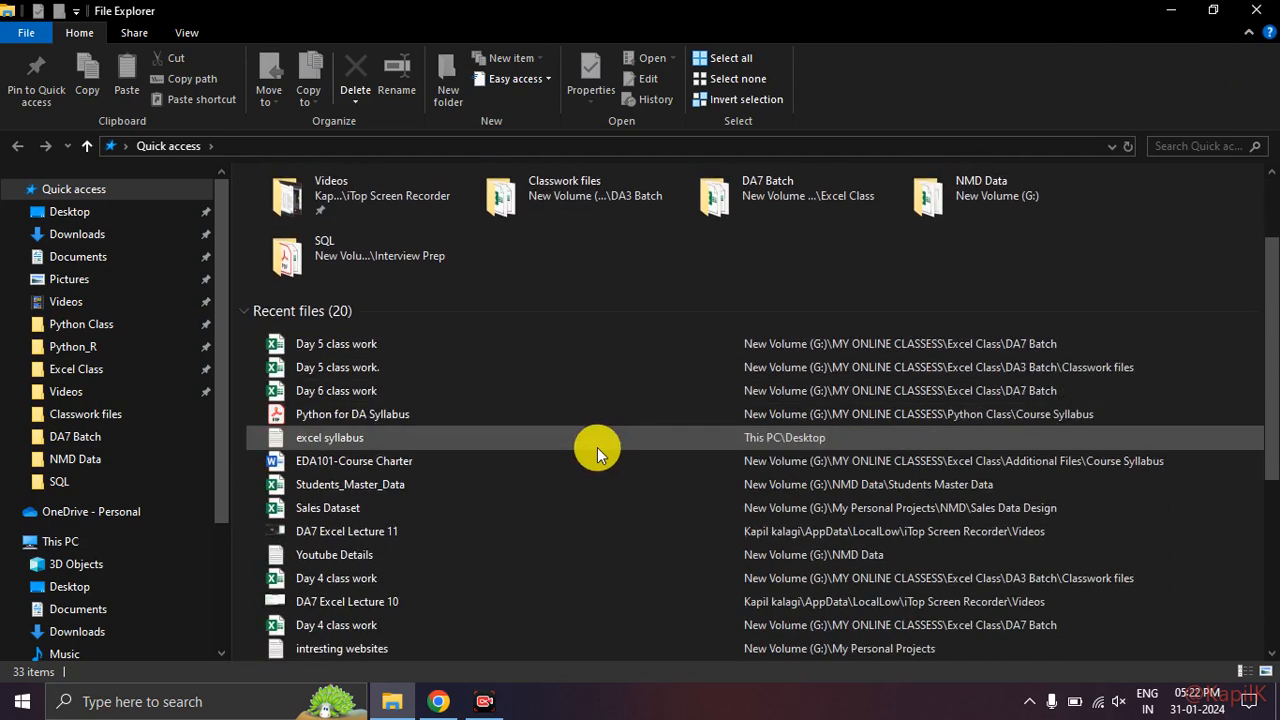
scroll(597, 450, "up", 3)
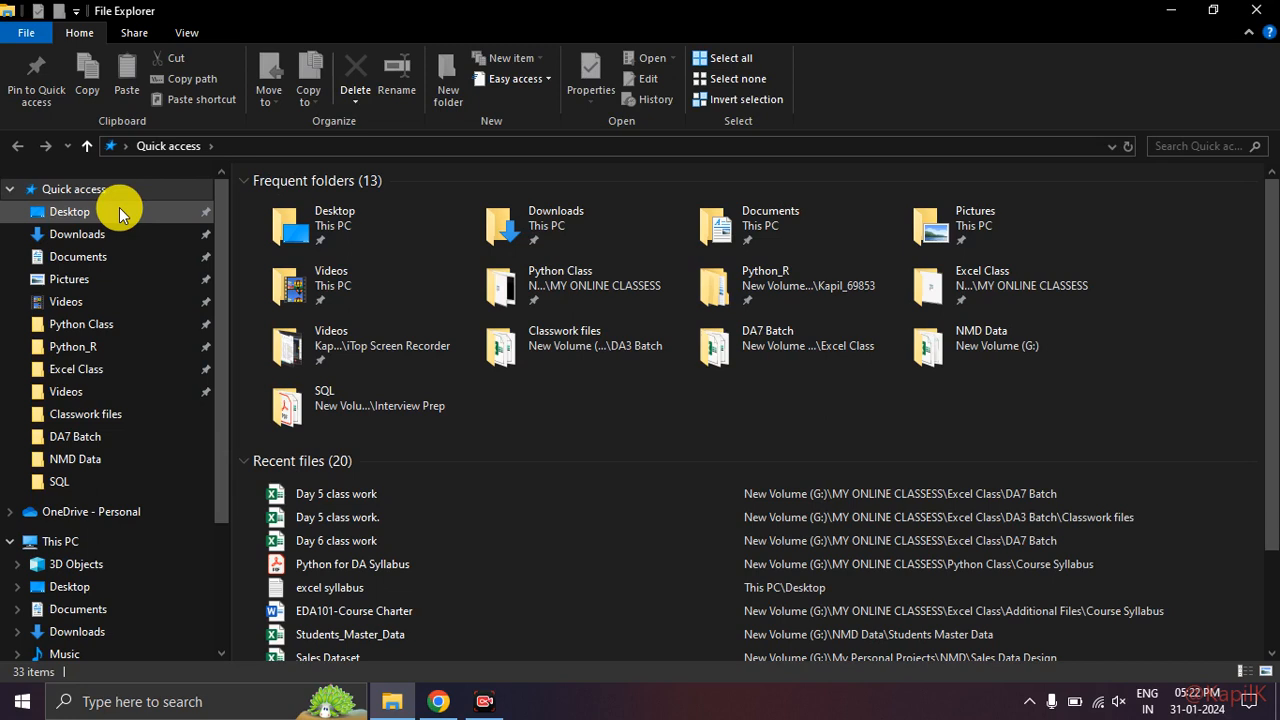
left_click(116, 373)
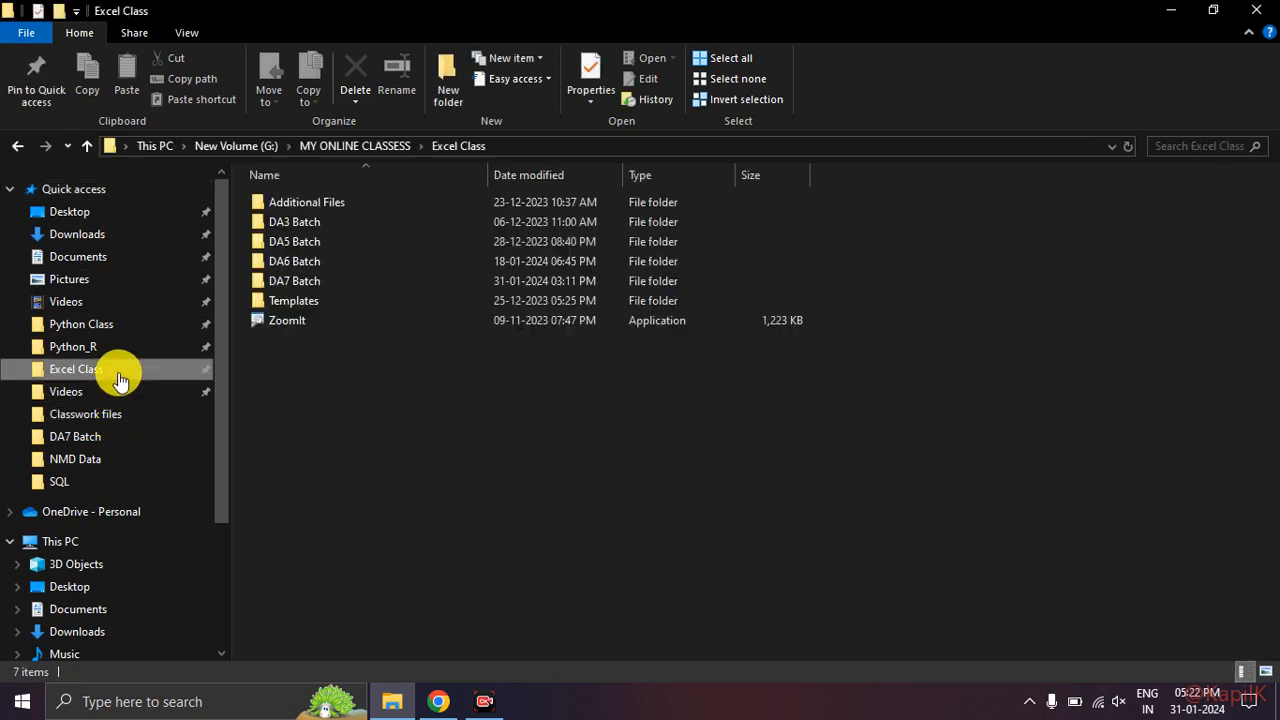
double_click(398, 288)
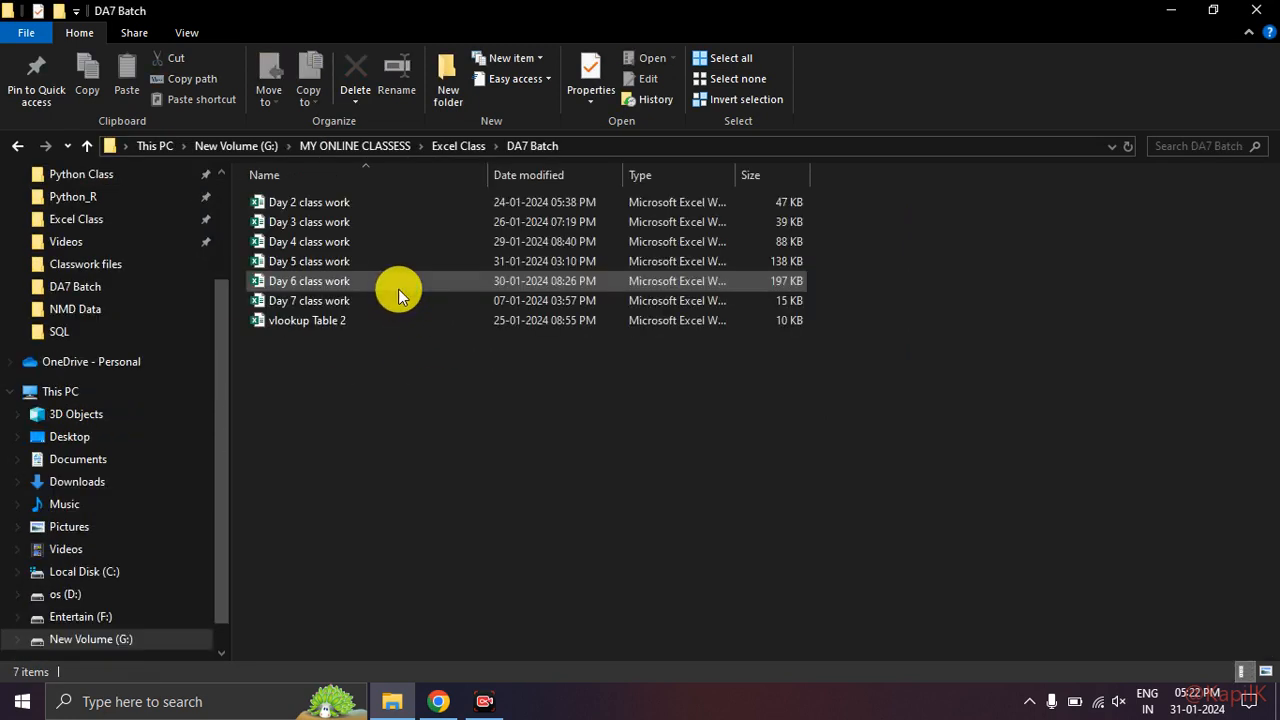
double_click(398, 289)
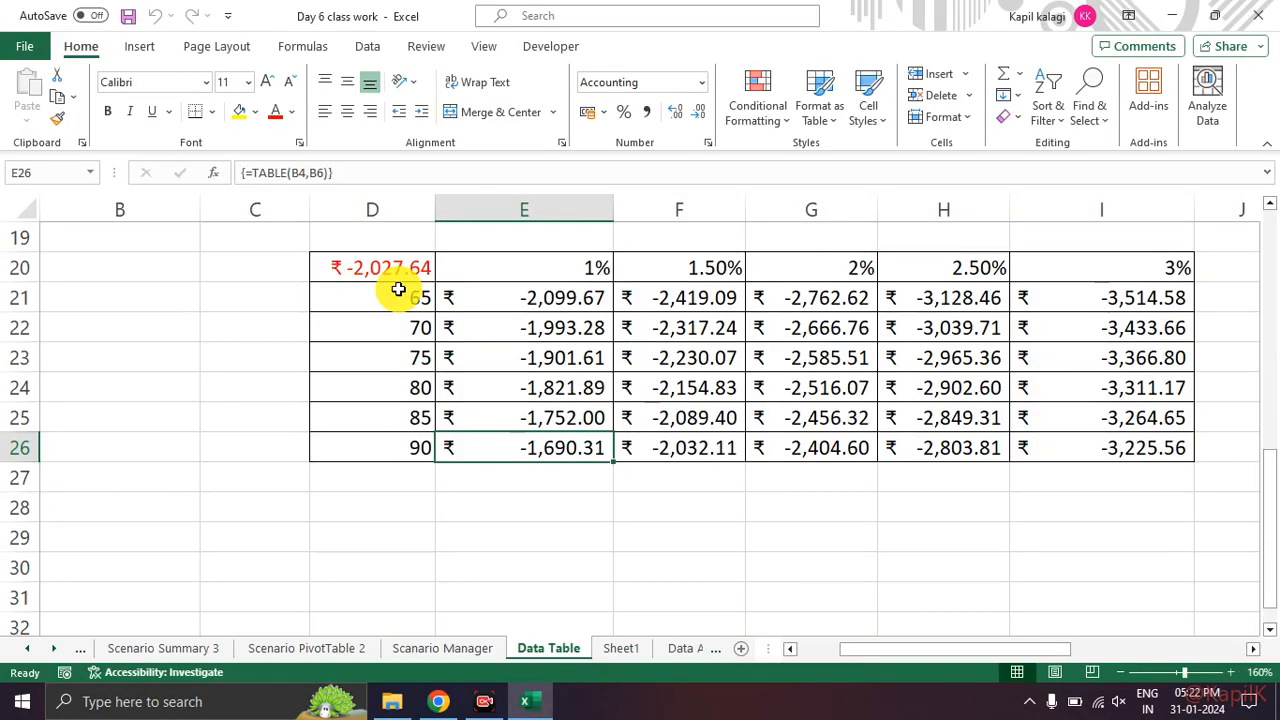
key("alt+Tab")
key("alt+Tab")
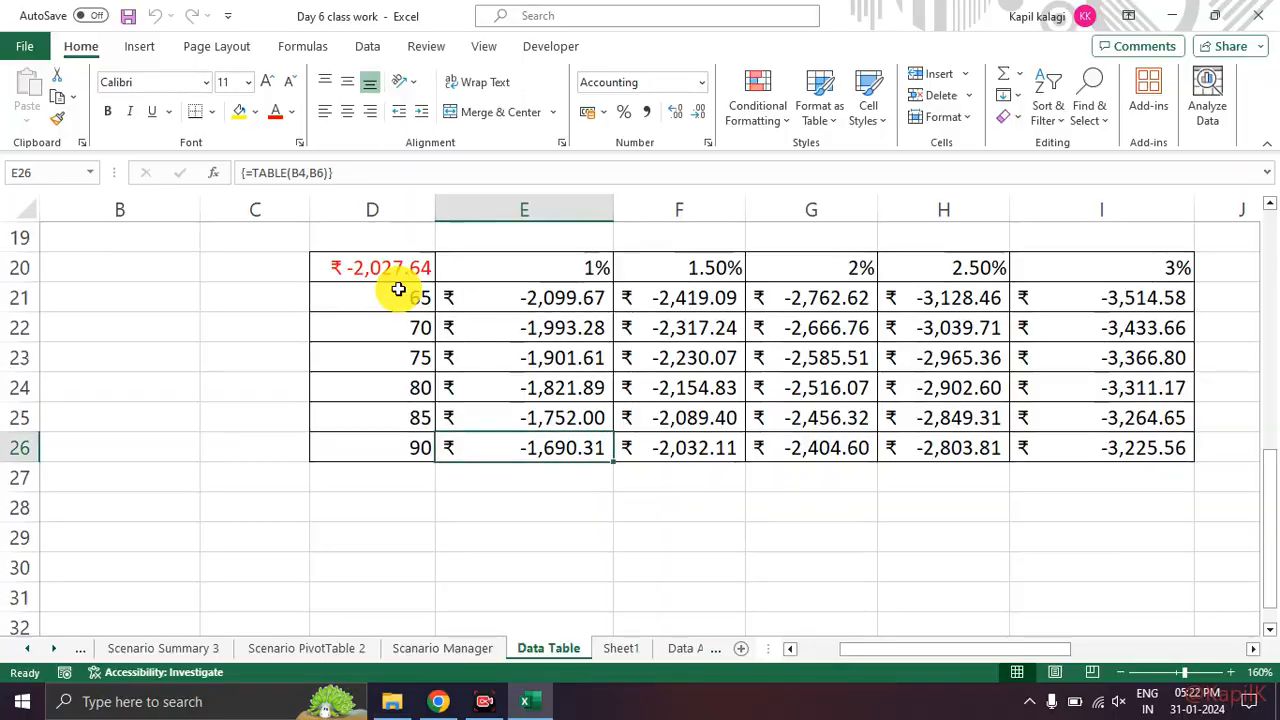
left_click(472, 424)
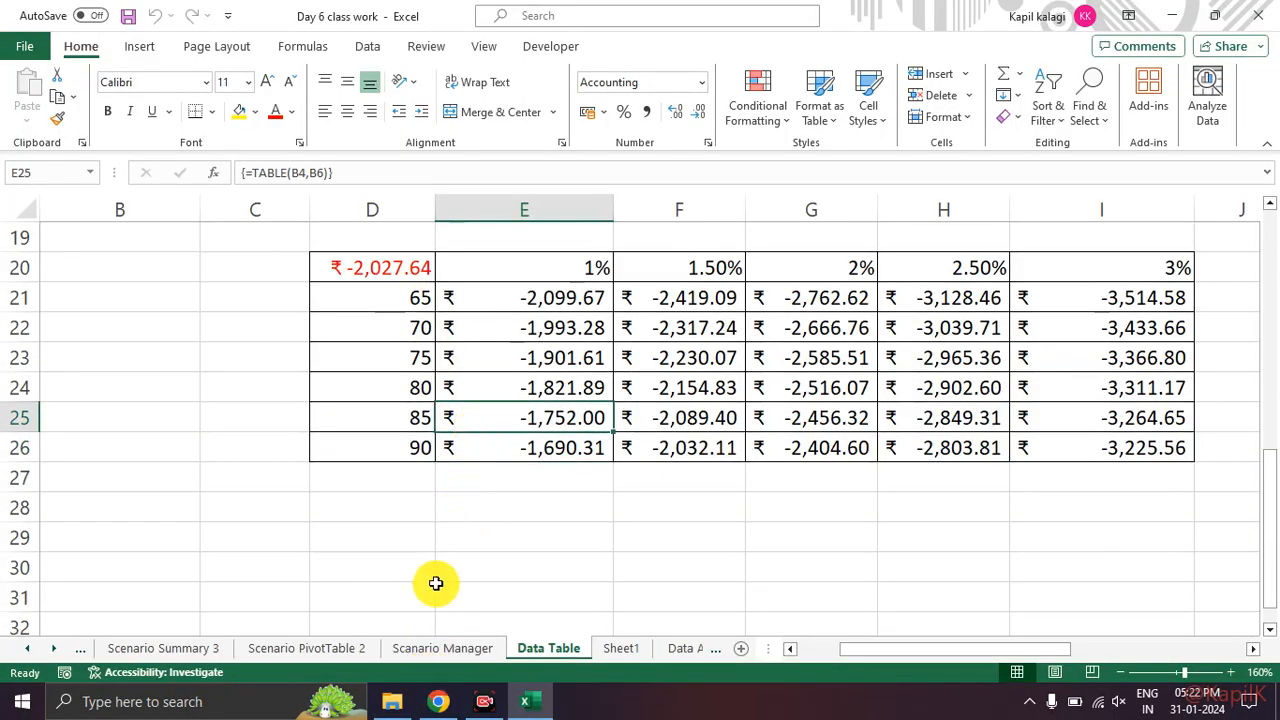
Step: Connect the computer to the wireless display Mi TV - Living room
key("super+k")
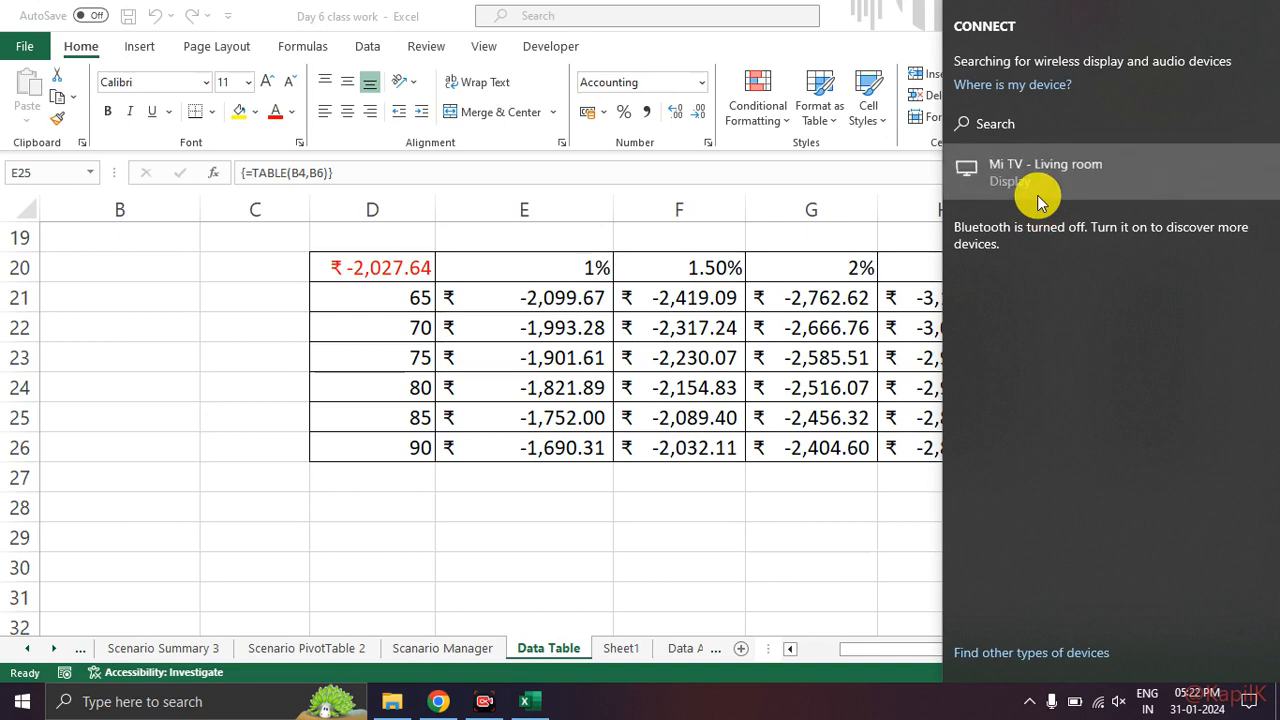
left_click(1037, 195)
left_click(508, 603)
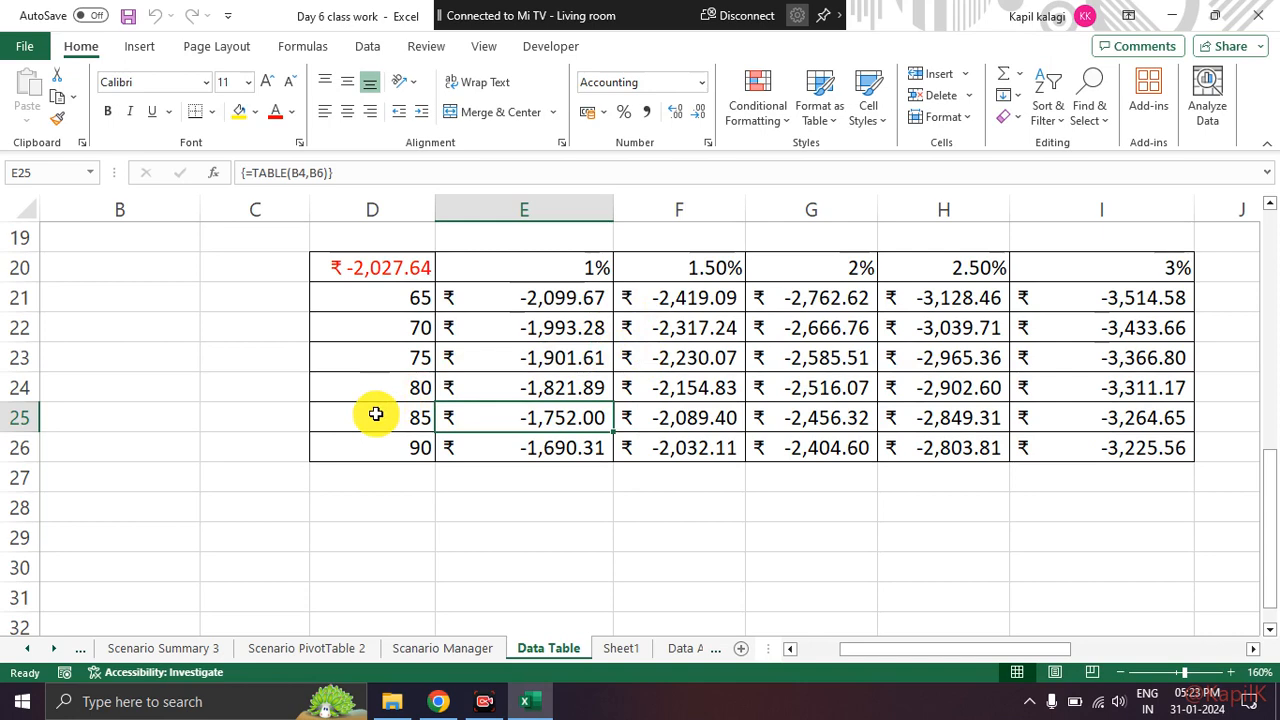
Step: Review the Scenario Summary and Scenario PivotTable sheets of the Day 6 workbook
left_click(200, 648)
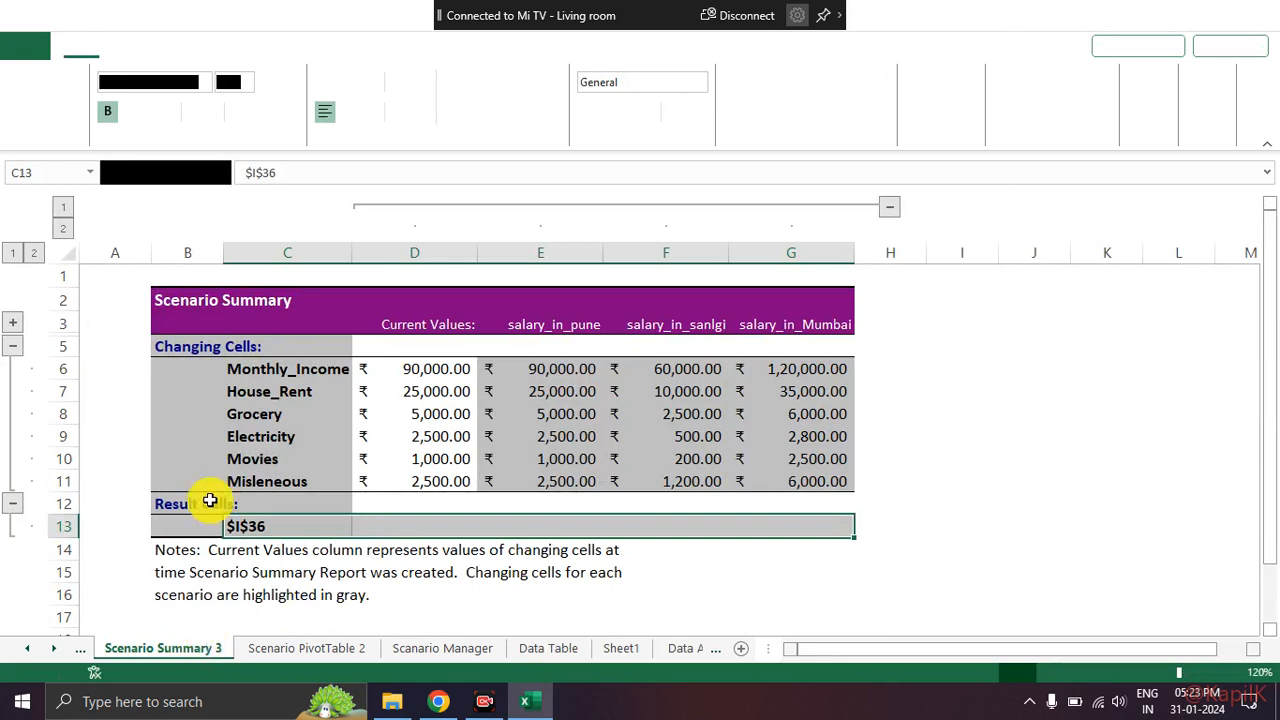
left_click(34, 650)
left_click(40, 652)
left_click(40, 652)
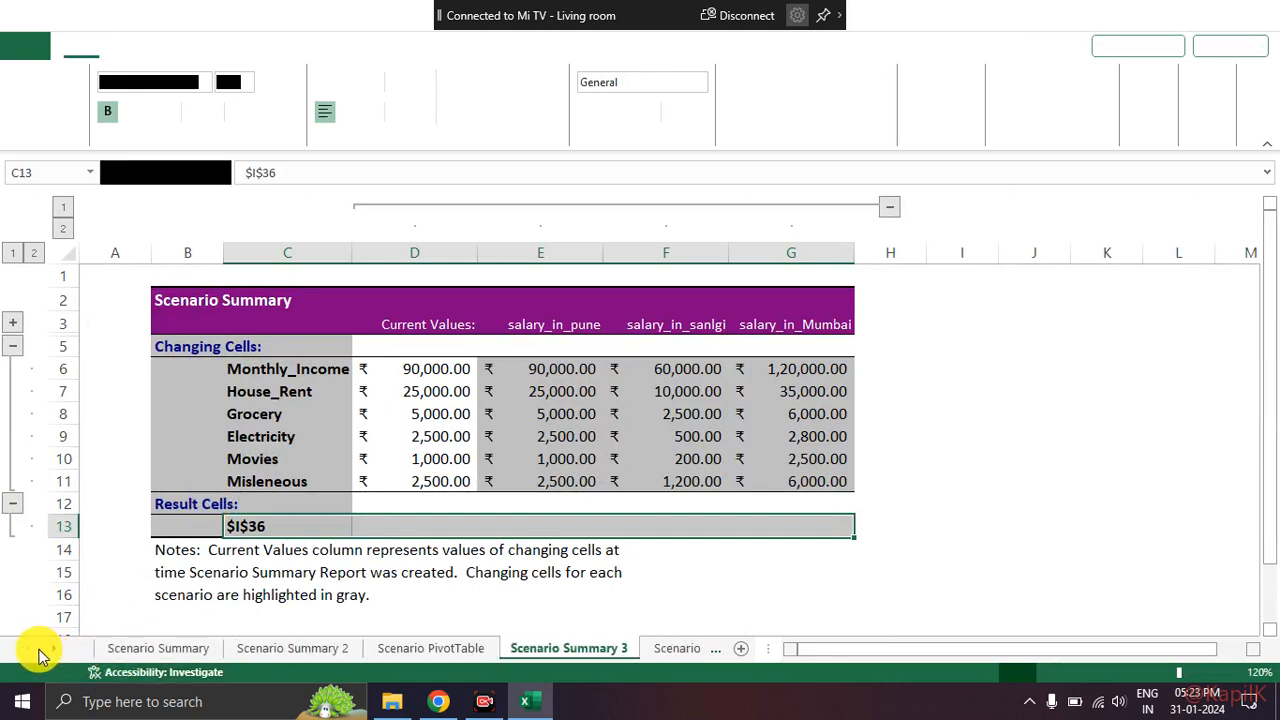
left_click(148, 648)
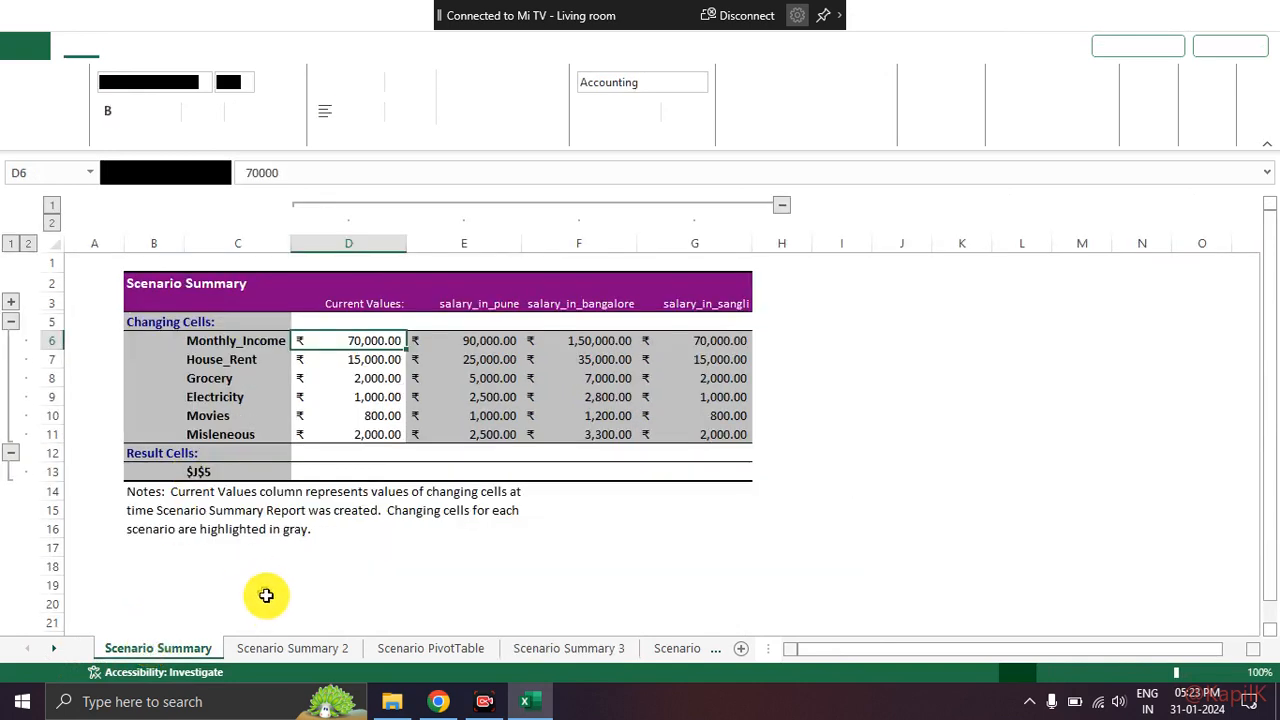
left_click(278, 650)
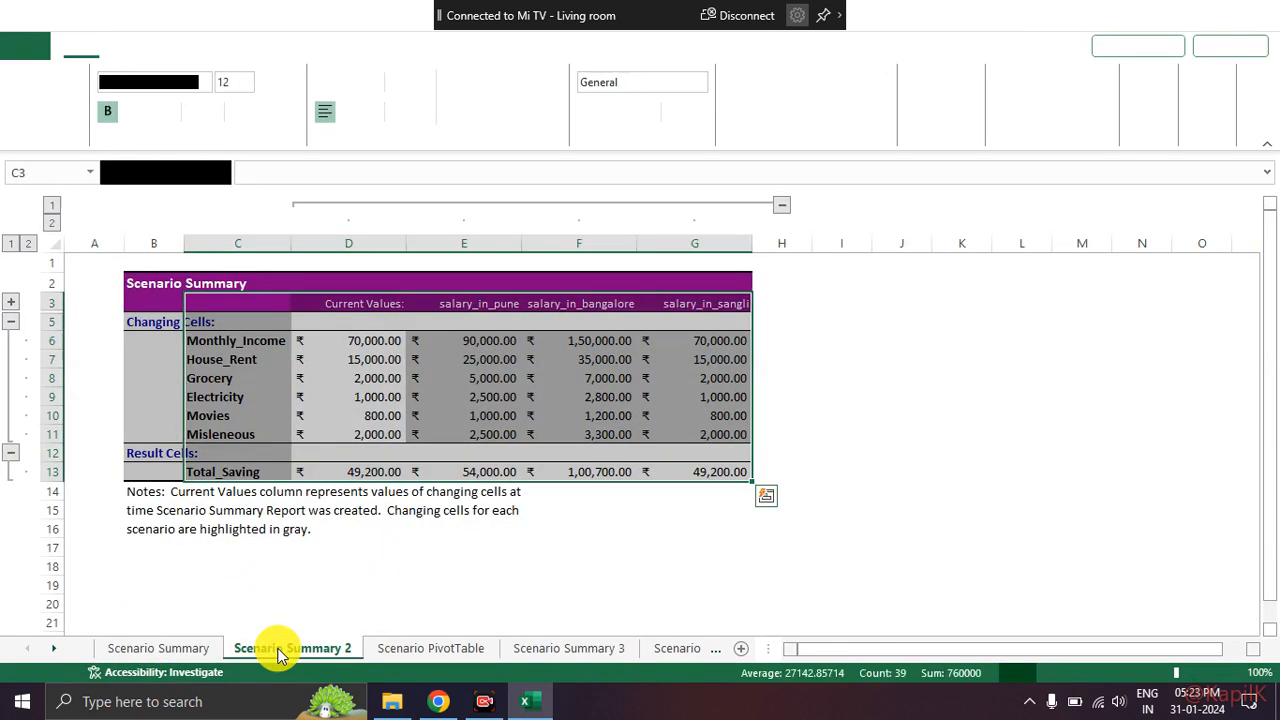
left_click(216, 650)
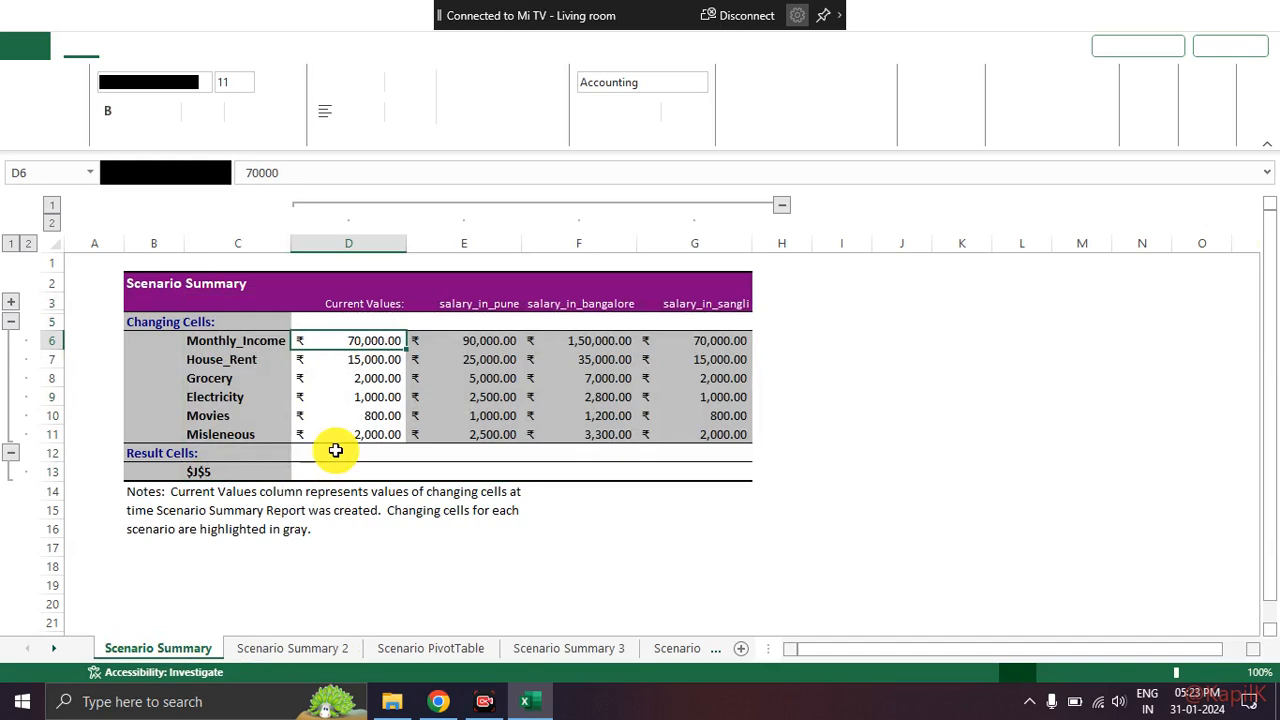
left_click(554, 652)
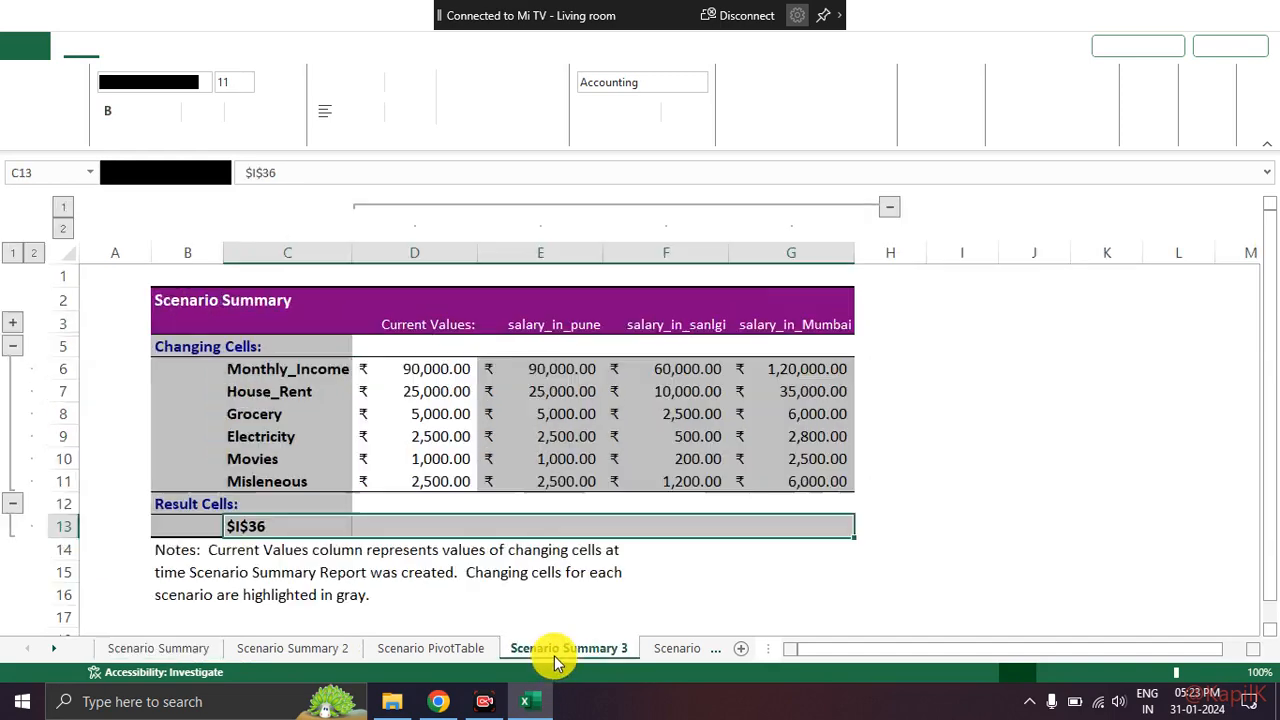
left_click(429, 652)
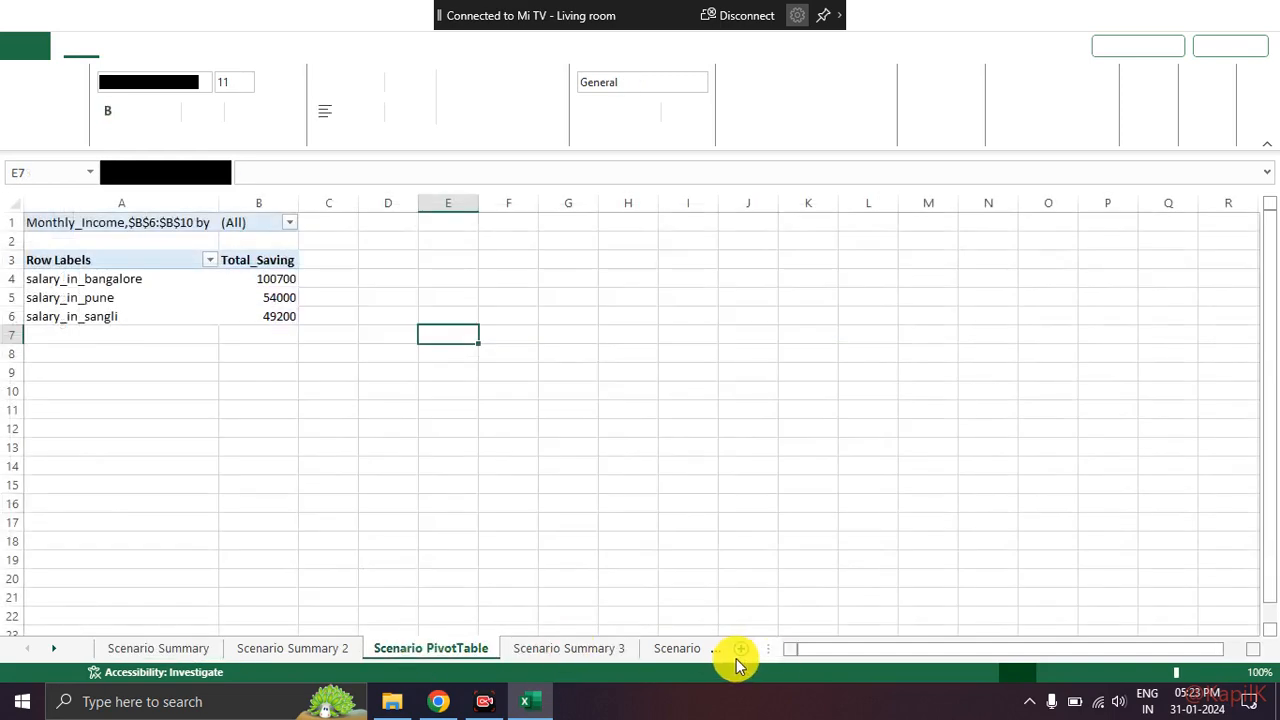
left_click(662, 652)
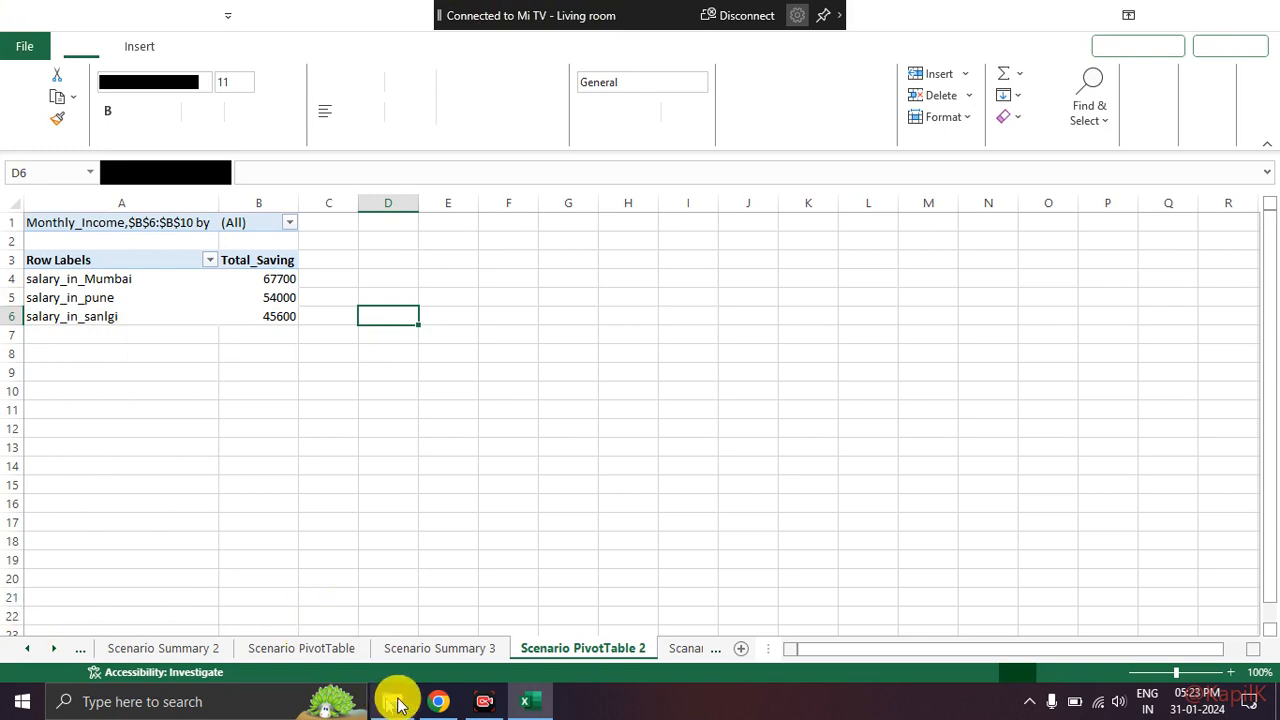
Step: Switch to Google Meet, share the entire screen in the call, and return to the Day 6 workbook with the sharing notice hidden
left_click(438, 701)
left_click(658, 645)
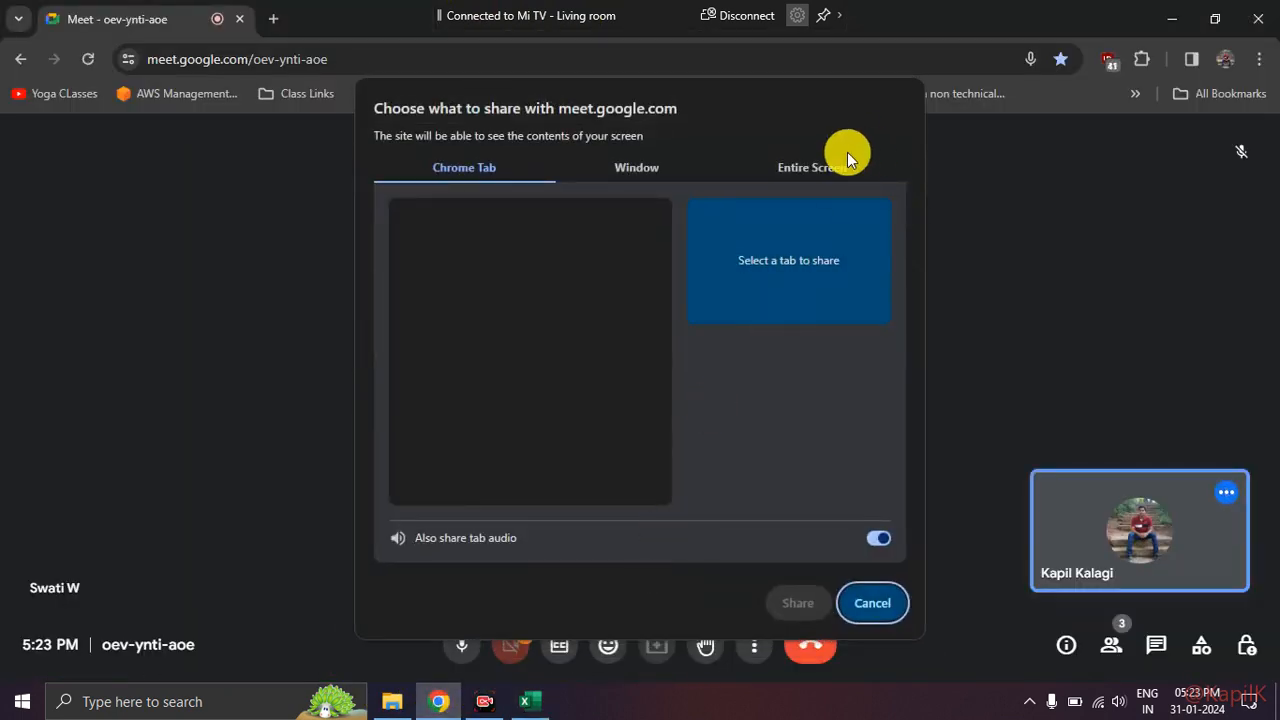
left_click(836, 170)
left_click(543, 266)
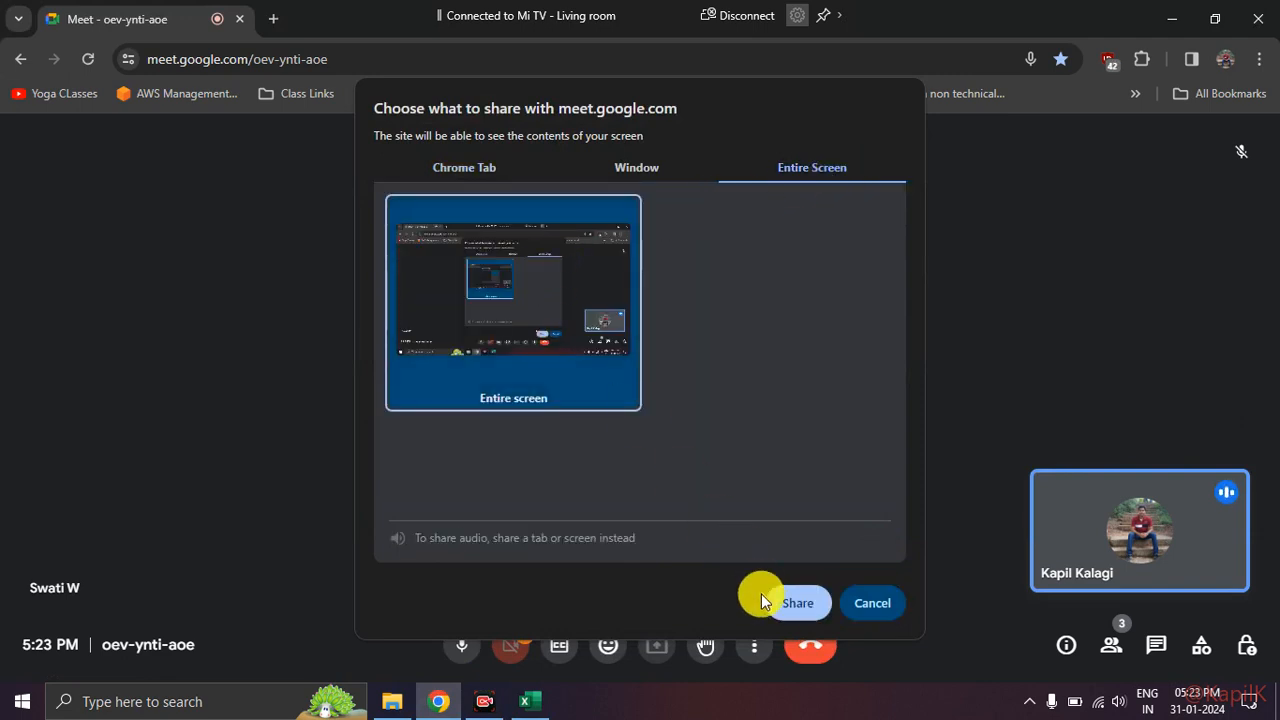
left_click(785, 608)
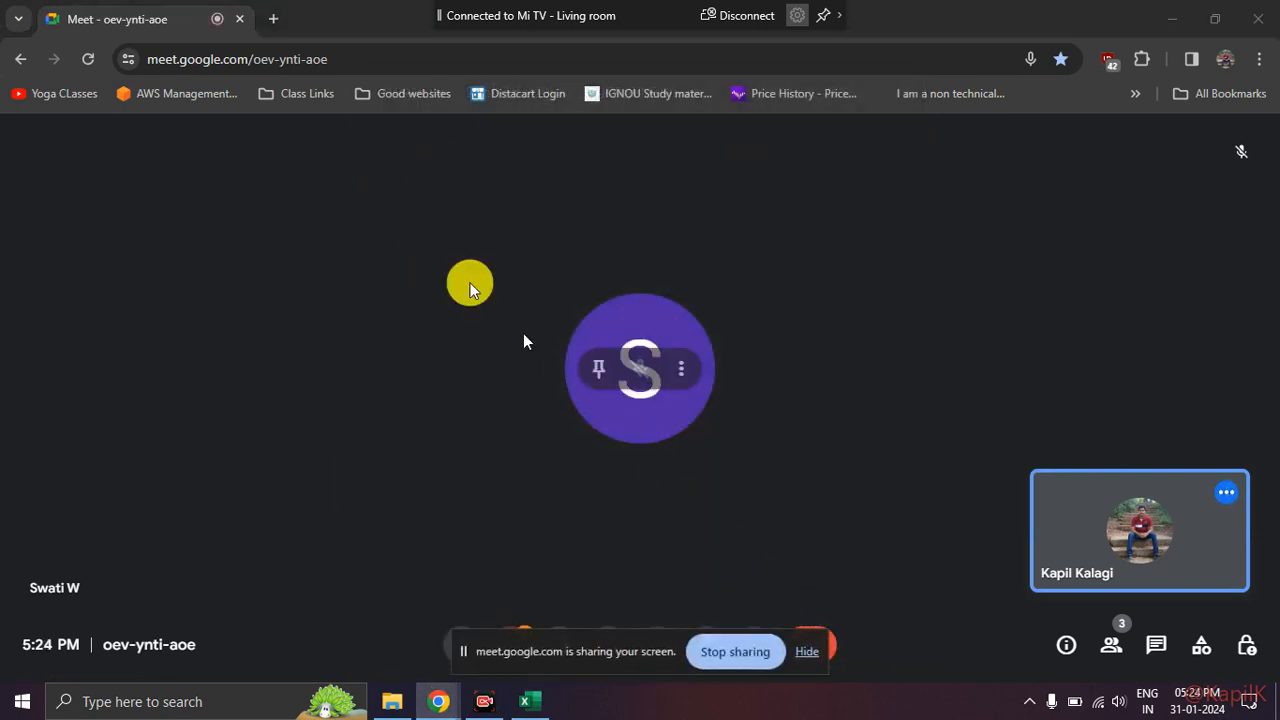
left_click(530, 701)
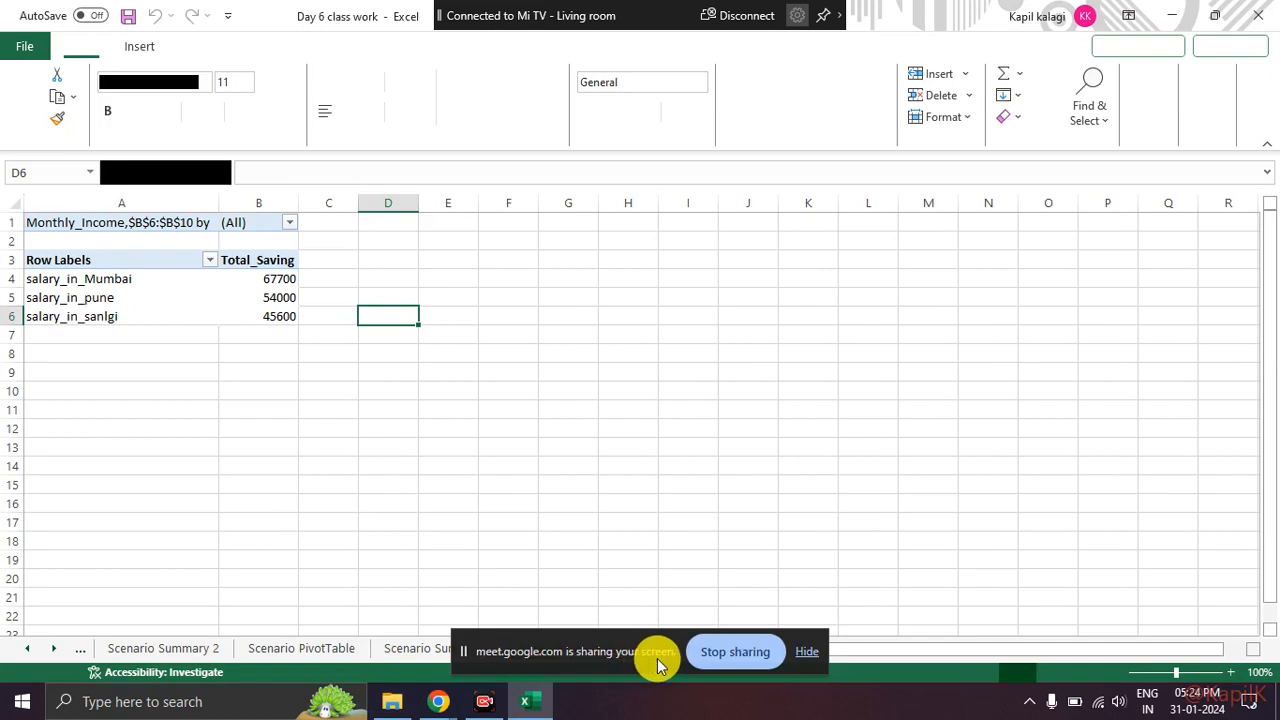
left_click(812, 665)
Step: Look through the workbook's sheets from Scanario Manager to Data Analysis Toolpack and back to Scenario Summary 3
left_click(703, 651)
left_click(693, 651)
left_click(620, 650)
left_click(675, 650)
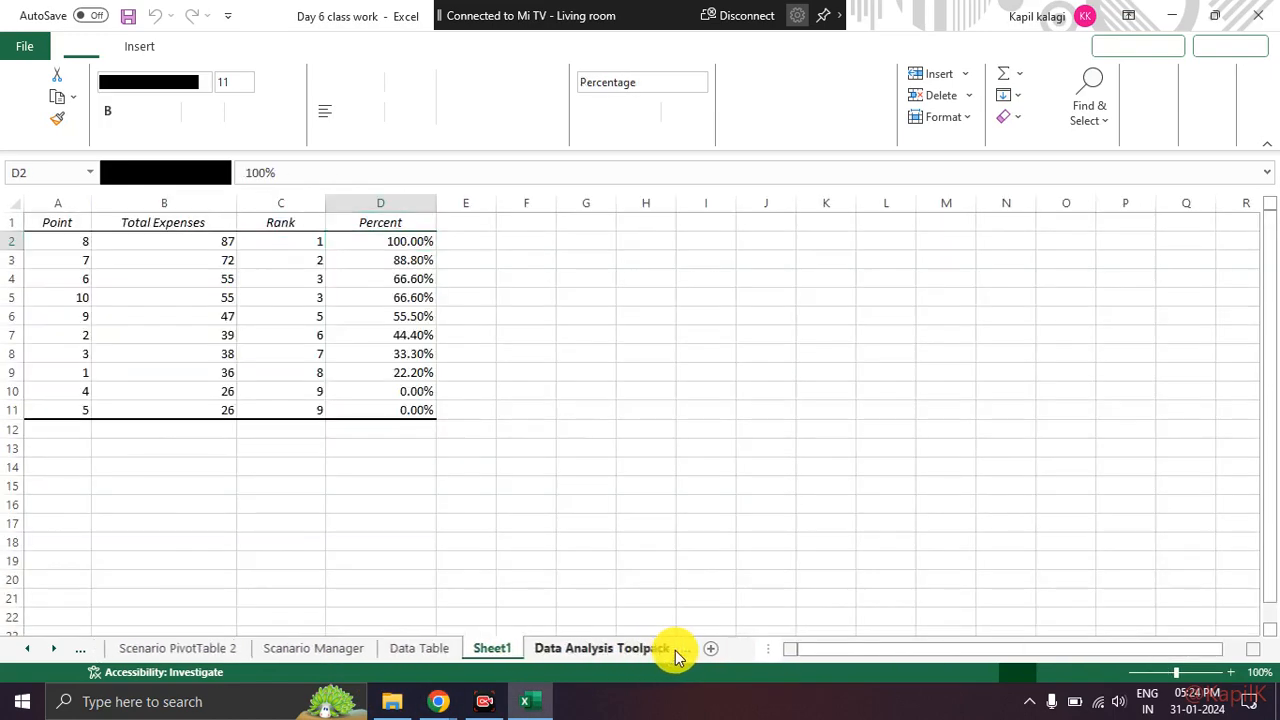
left_click(170, 650)
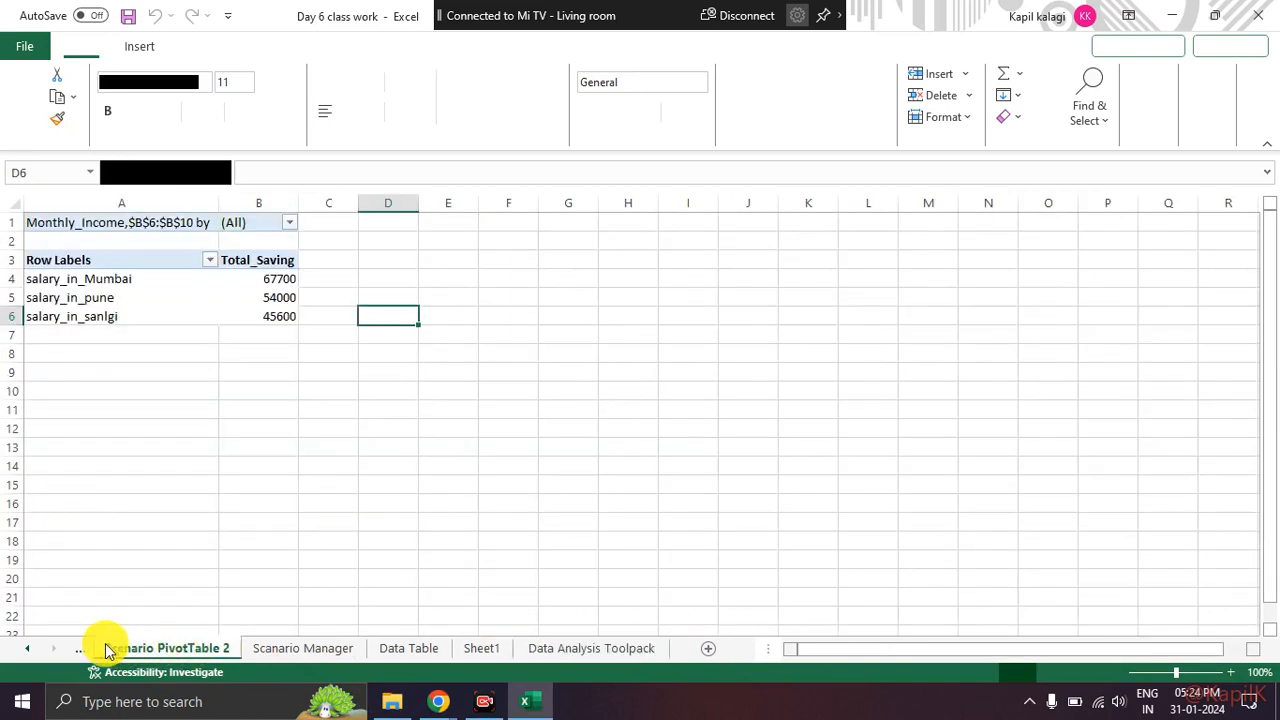
left_click(28, 649)
left_click(30, 650)
left_click(30, 650)
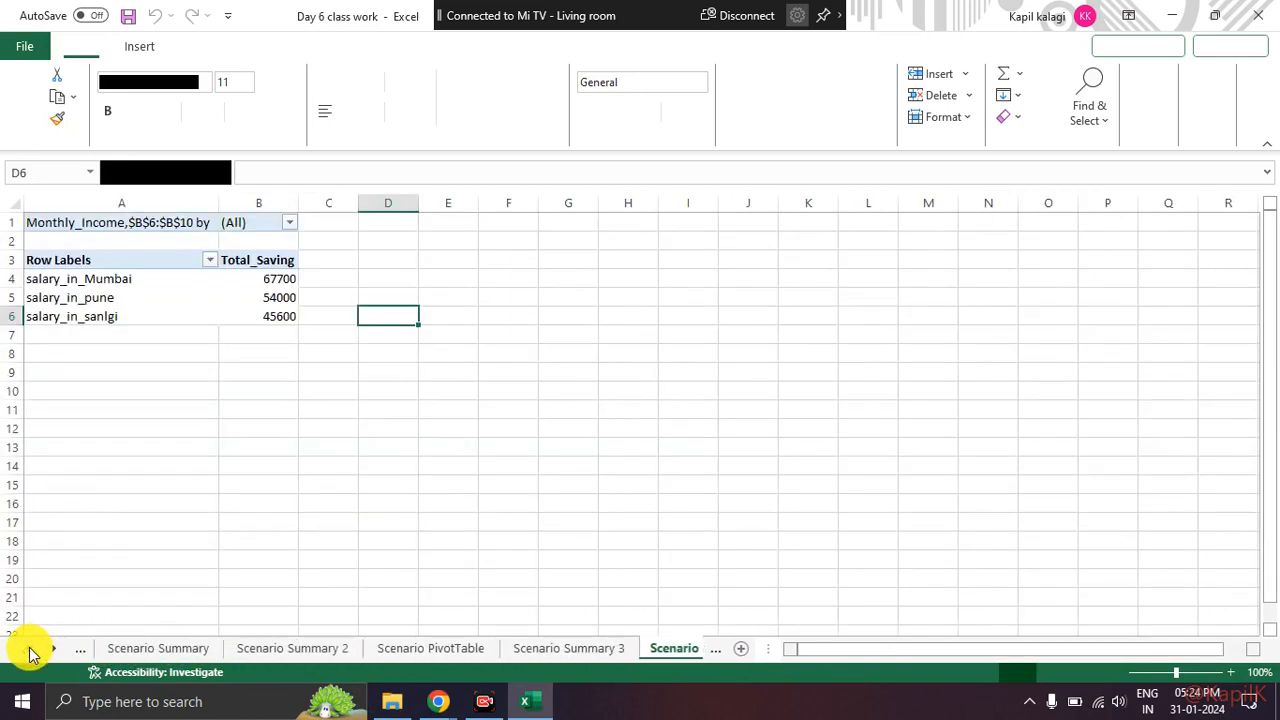
left_click(155, 655)
left_click(246, 652)
left_click(419, 652)
left_click(556, 652)
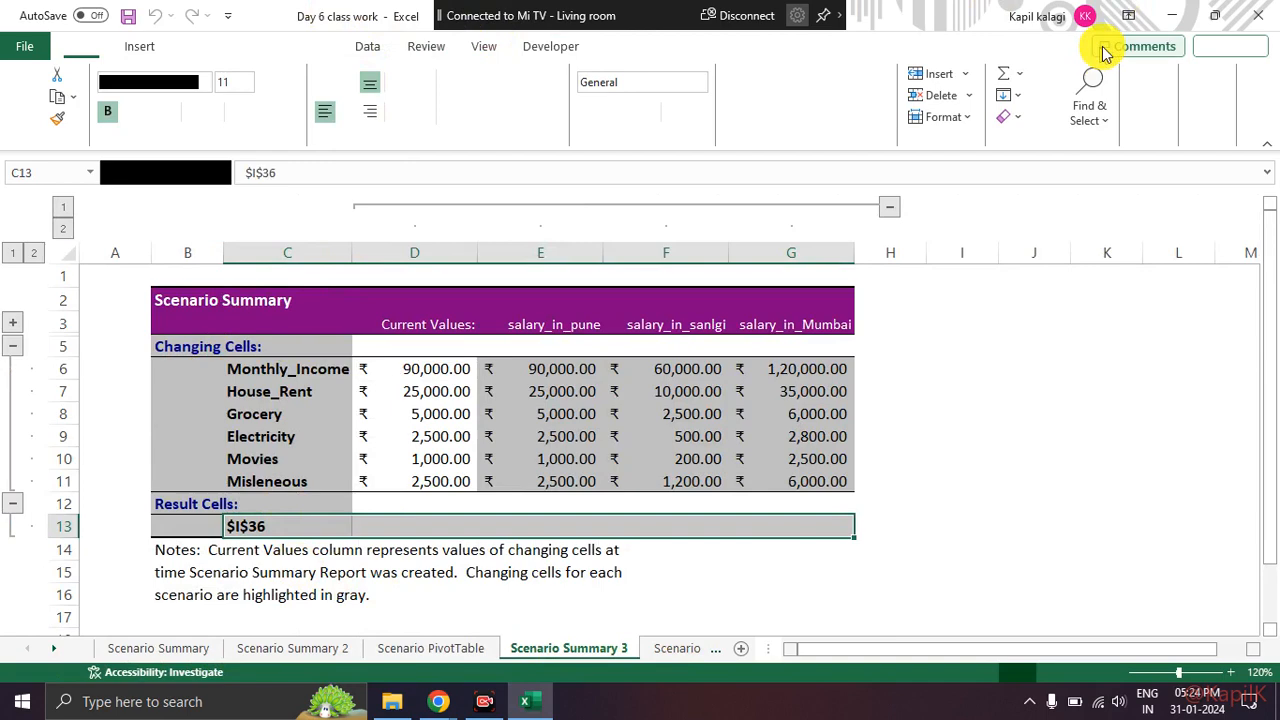
Step: Minimize the Day 6 workbook and open the Day 7 class work workbook from the DA7 Batch folder
left_click(1172, 16)
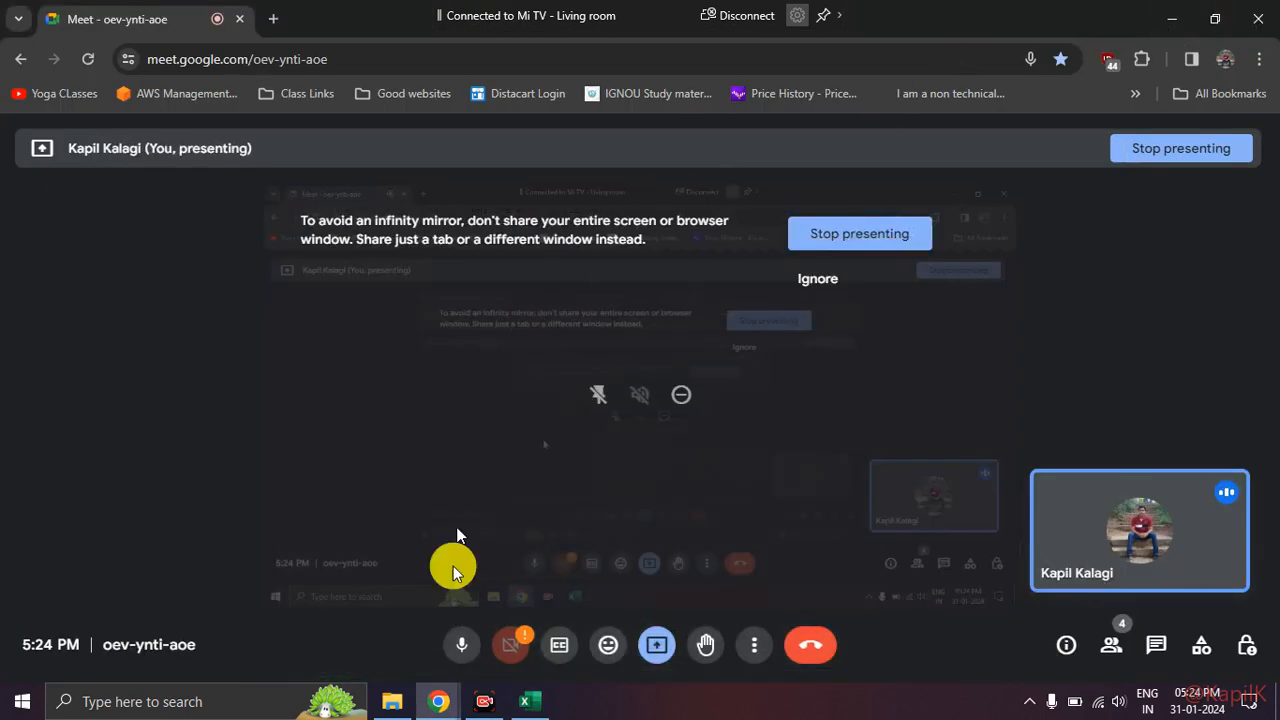
left_click(392, 701)
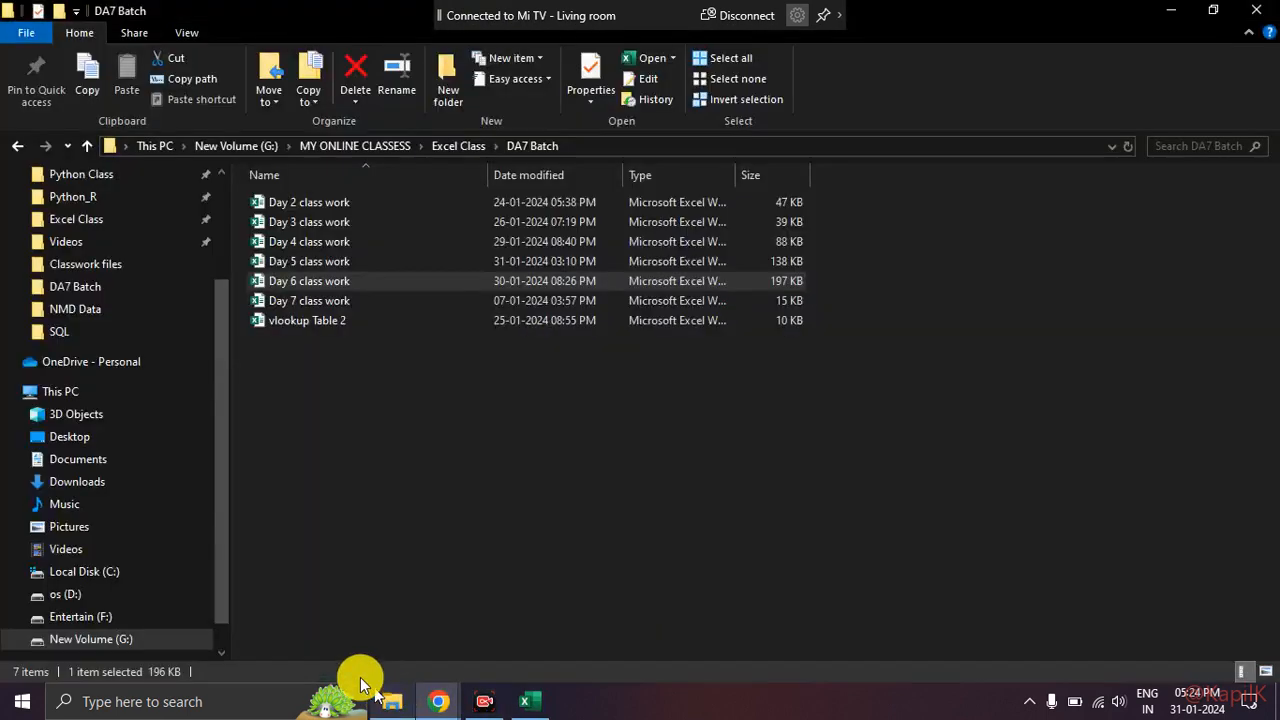
left_click(364, 300)
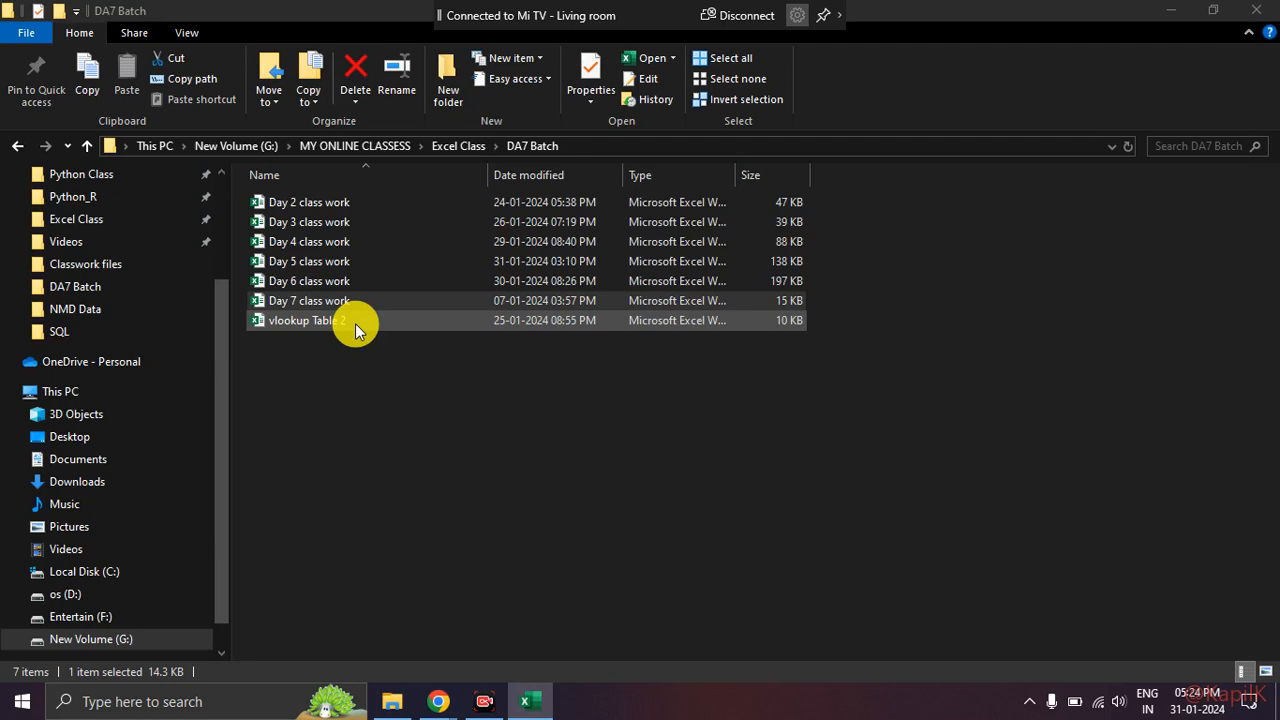
double_click(296, 303)
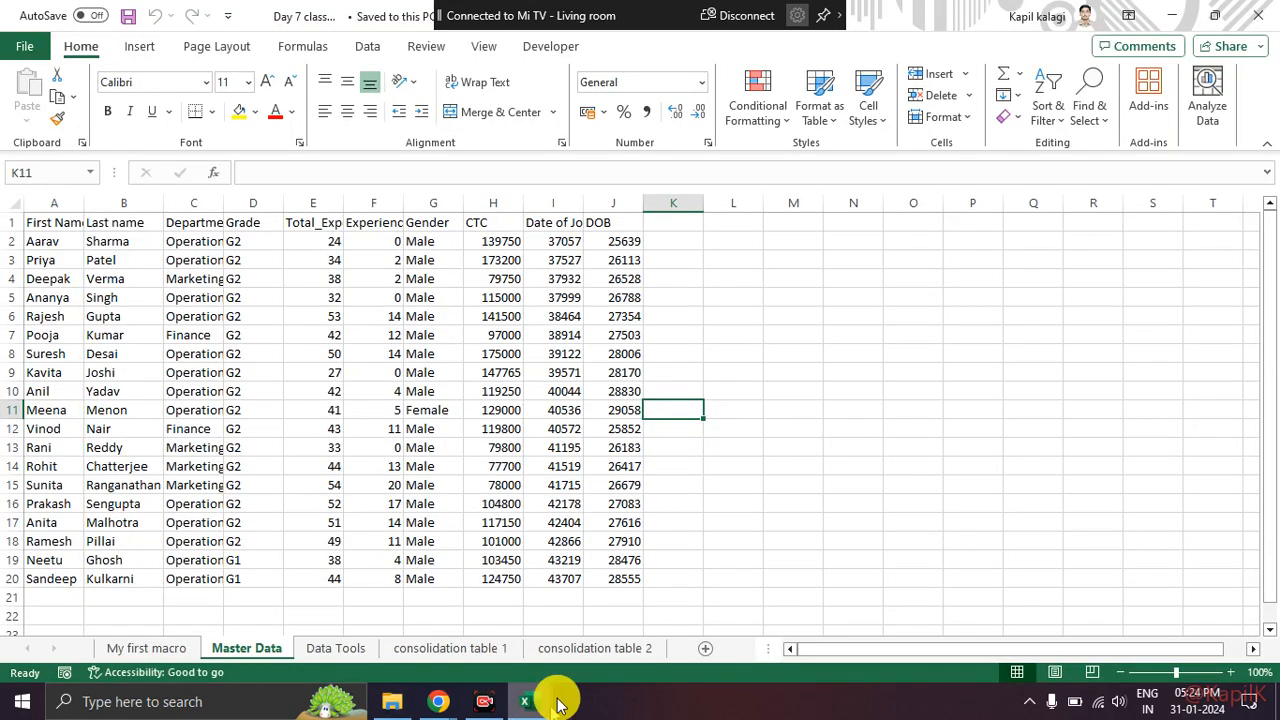
mouse_move(525, 701)
left_click(603, 625)
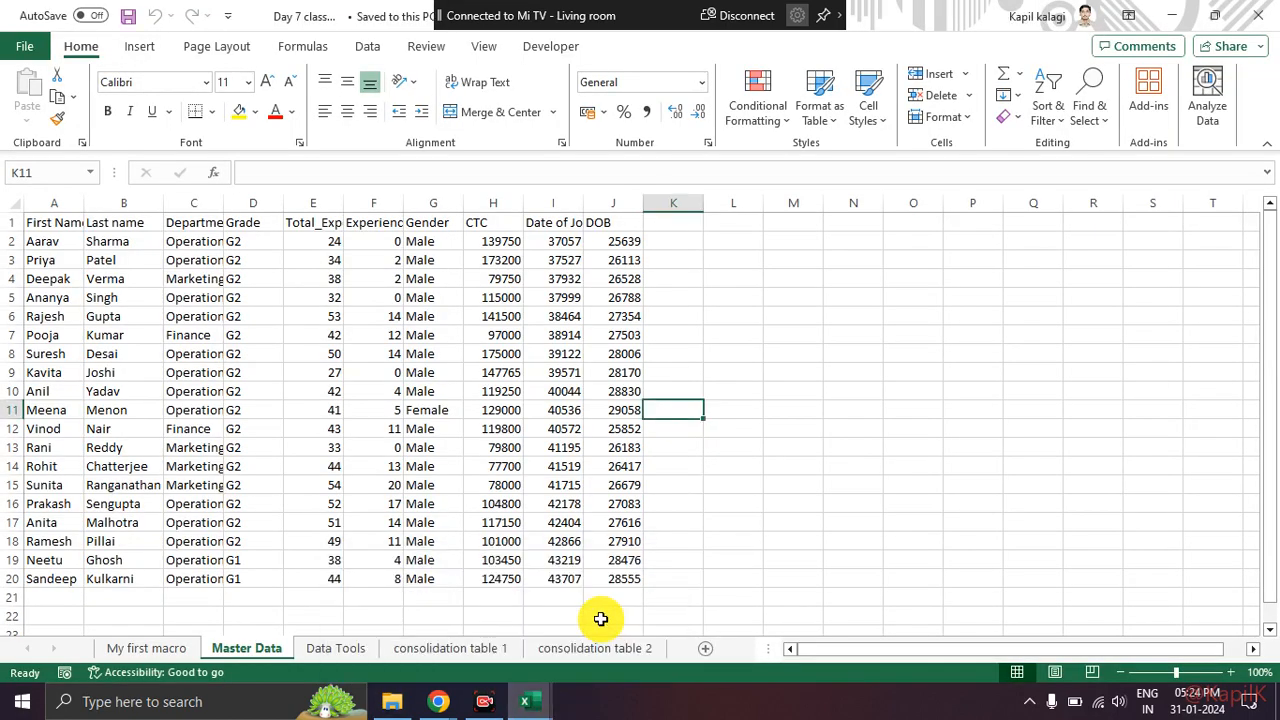
Step: Look through the My first macro, Master Data and Data Tools sheets of the Day 7 class work workbook
left_click(454, 605)
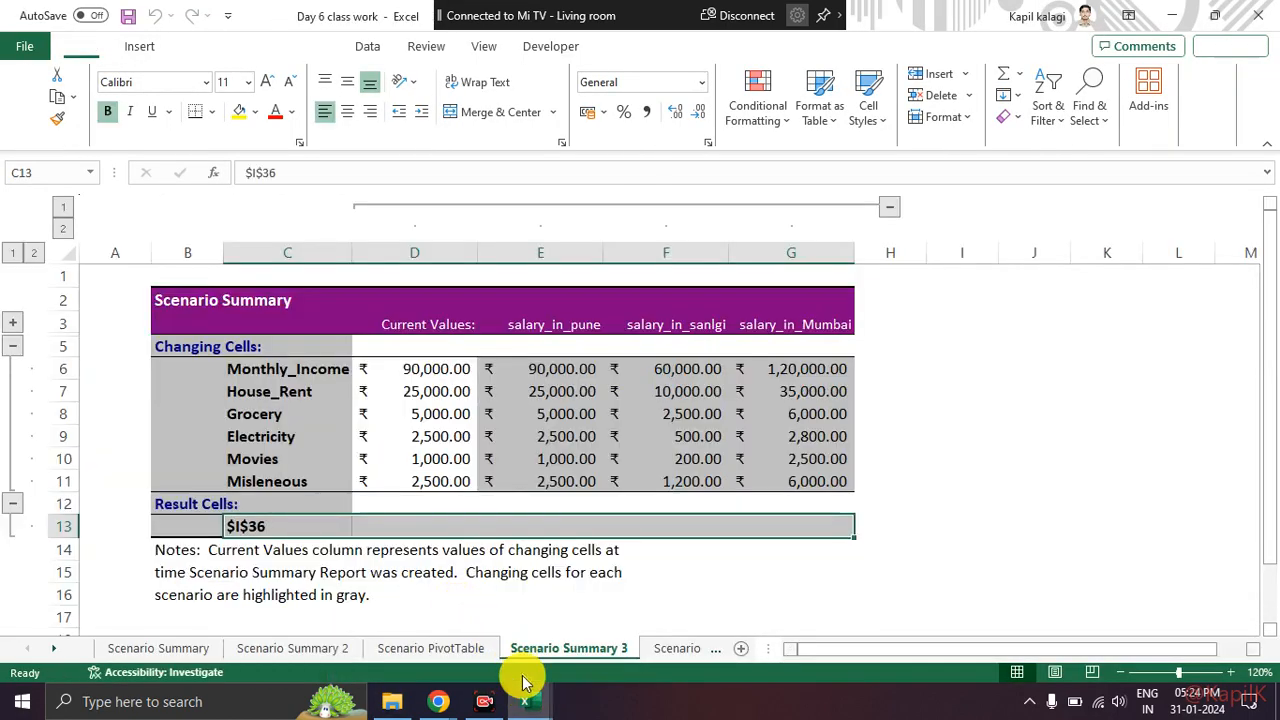
left_click(591, 640)
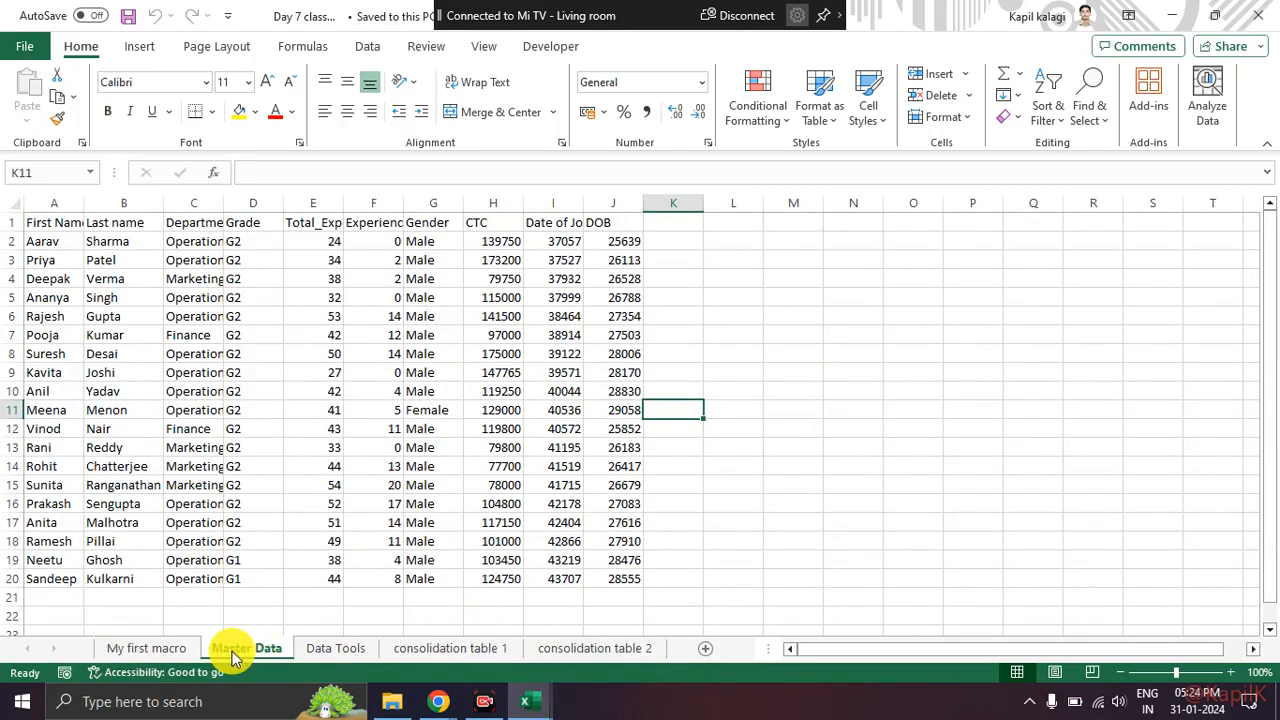
left_click(168, 649)
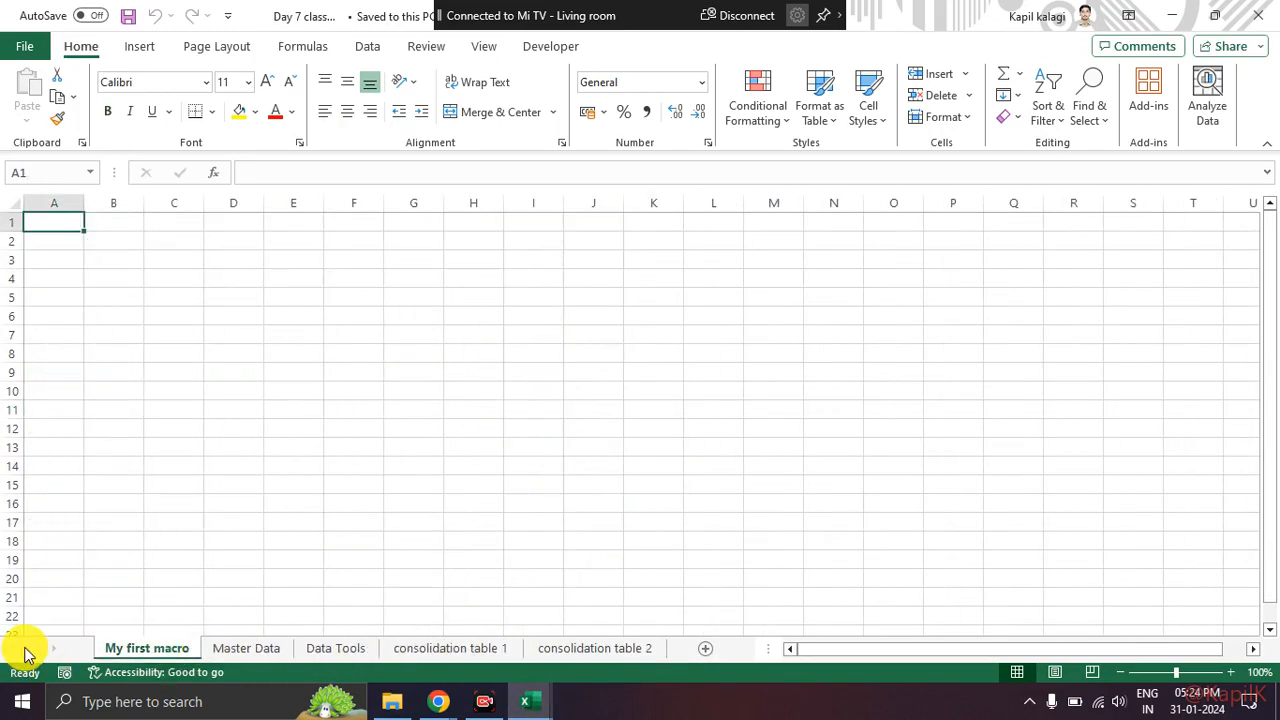
left_click(246, 649)
left_click(330, 649)
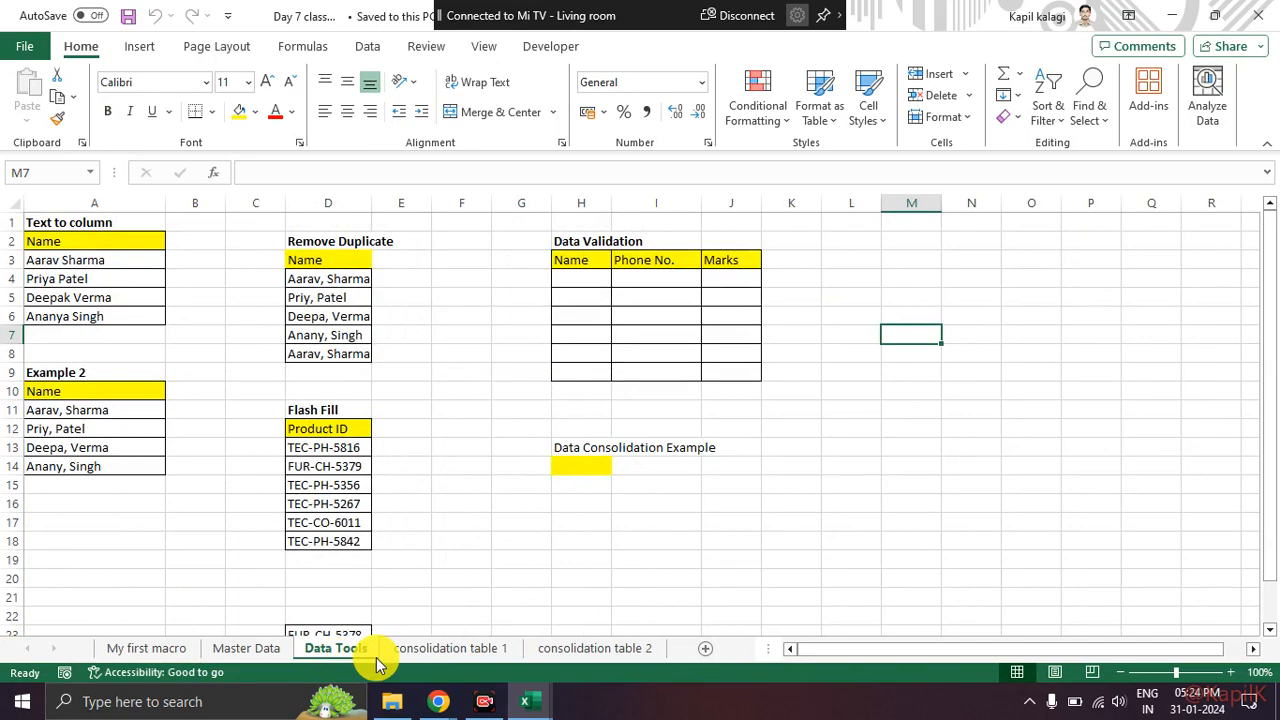
Step: Return to the Day 6 class work workbook and look through its sheets up to Data Analysis Toolpack
left_click(434, 625)
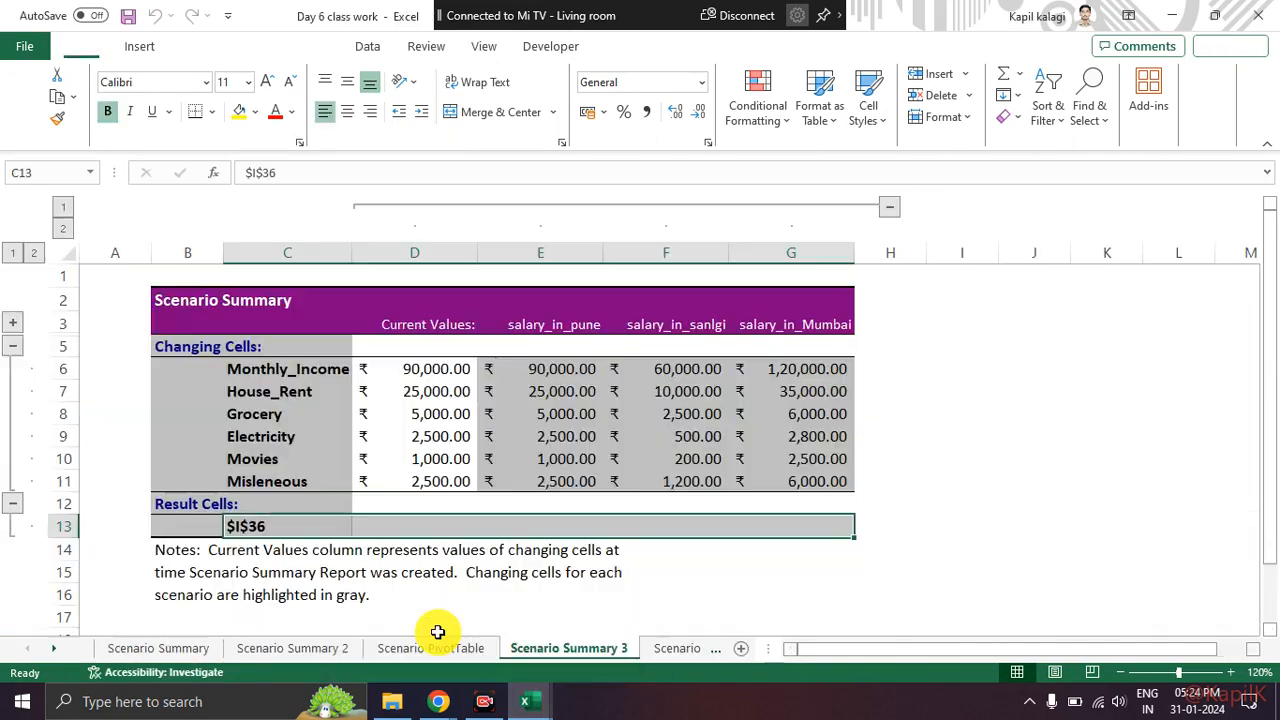
left_click(320, 649)
left_click(175, 648)
left_click(555, 648)
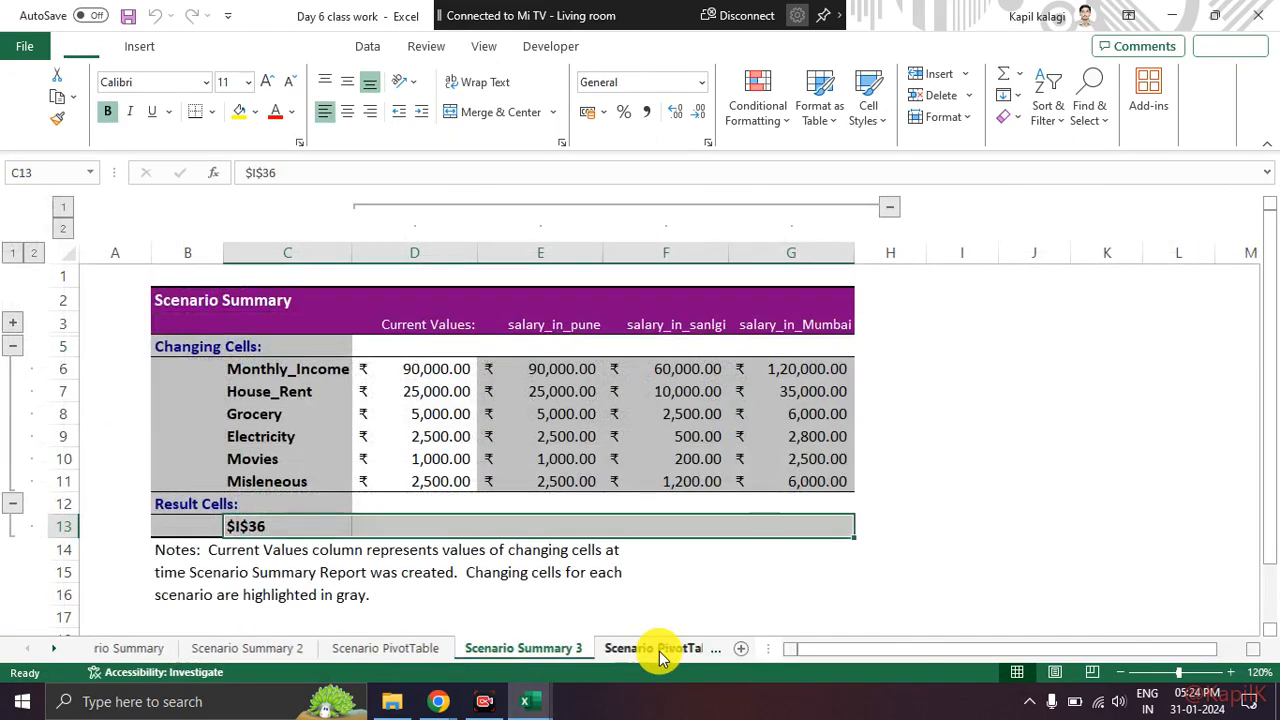
left_click(672, 648)
left_click(690, 649)
left_click(669, 648)
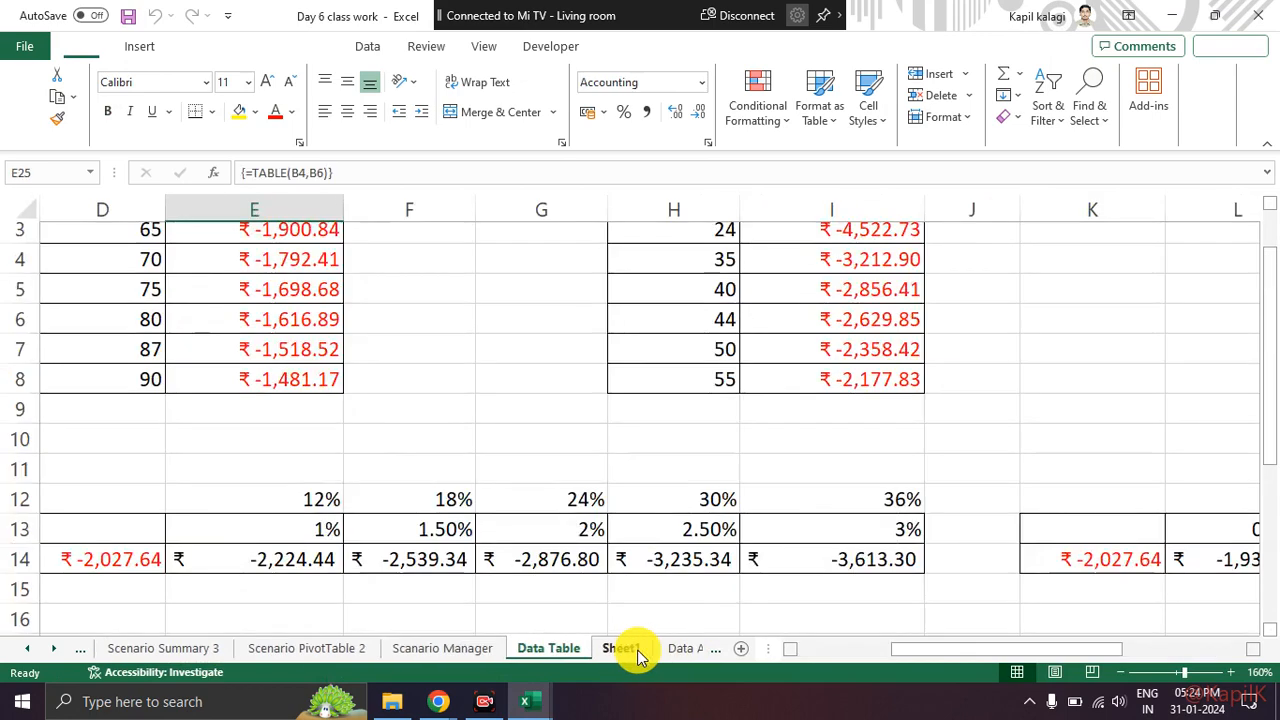
left_click(667, 649)
left_click(664, 650)
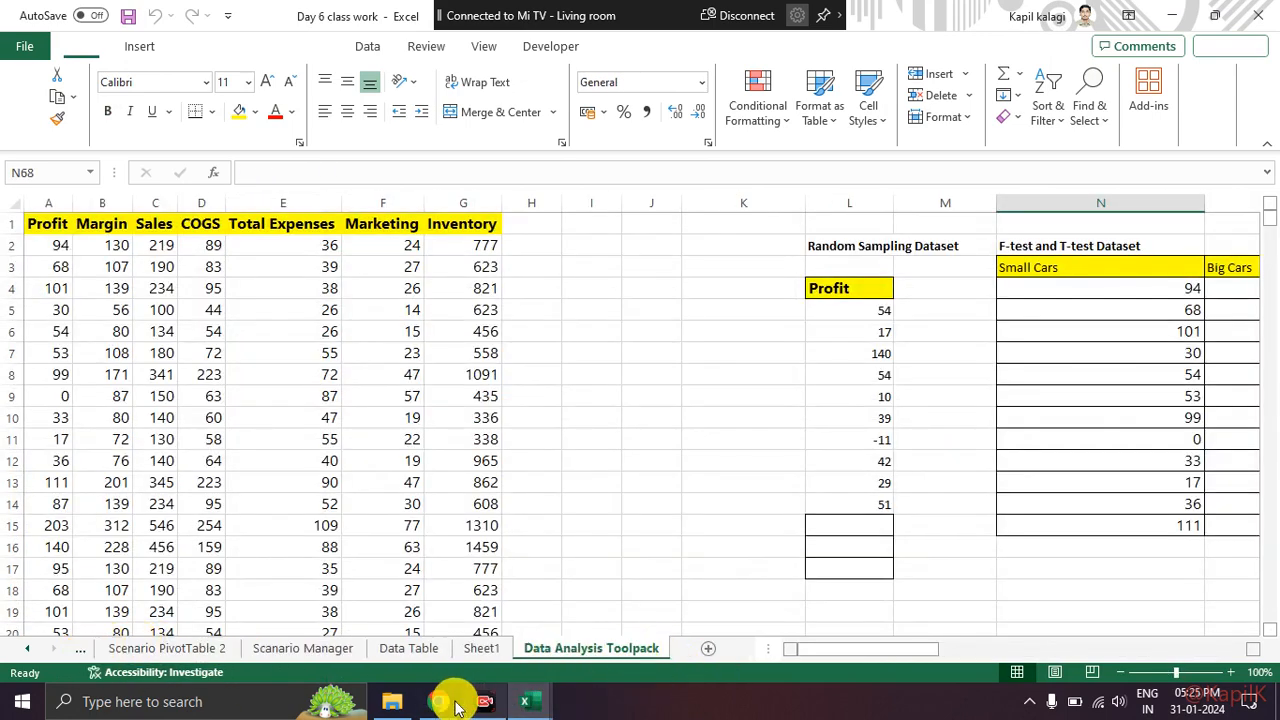
Step: Open the Day 5 class work workbook from the DA7 Batch folder and bring it to the front
left_click(396, 702)
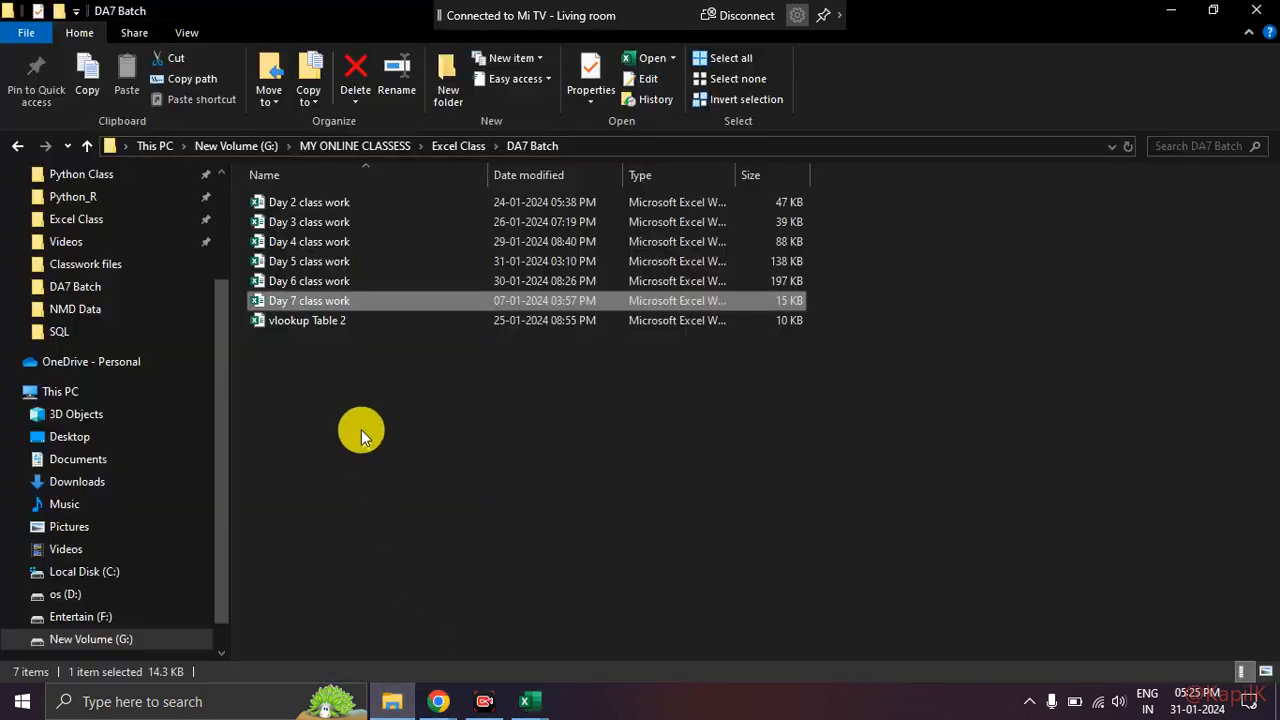
double_click(340, 281)
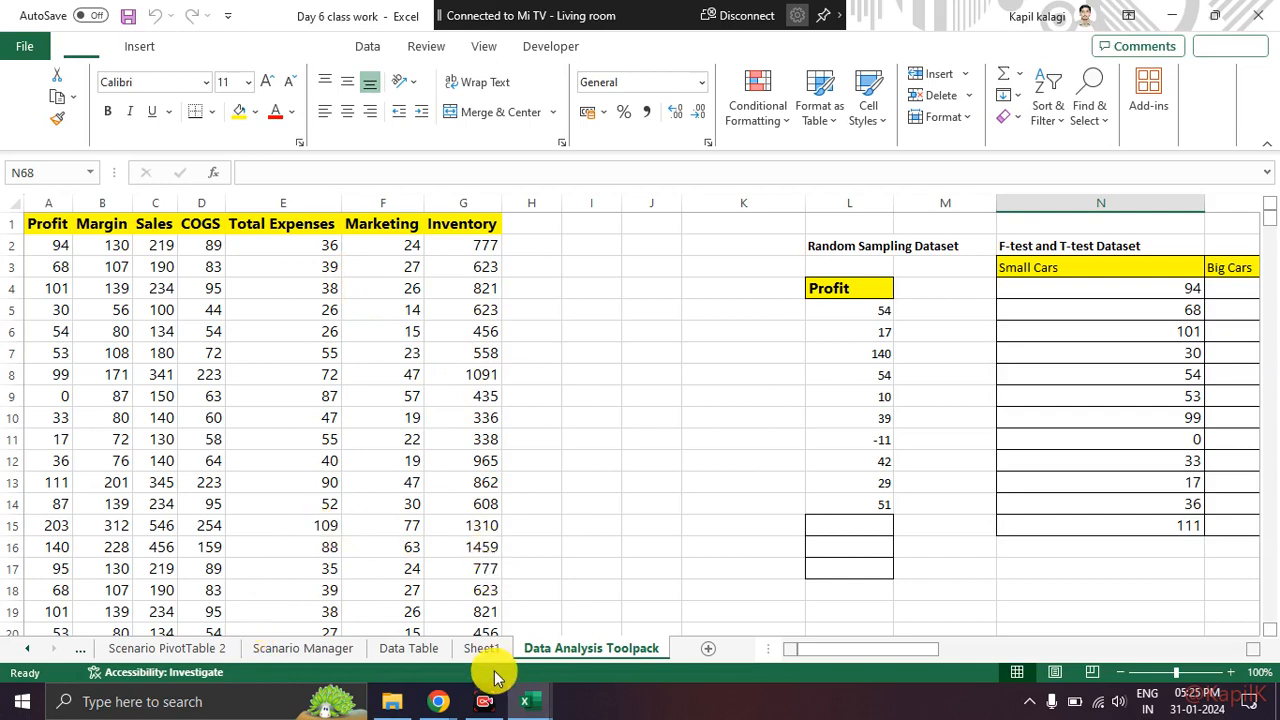
left_click(530, 706)
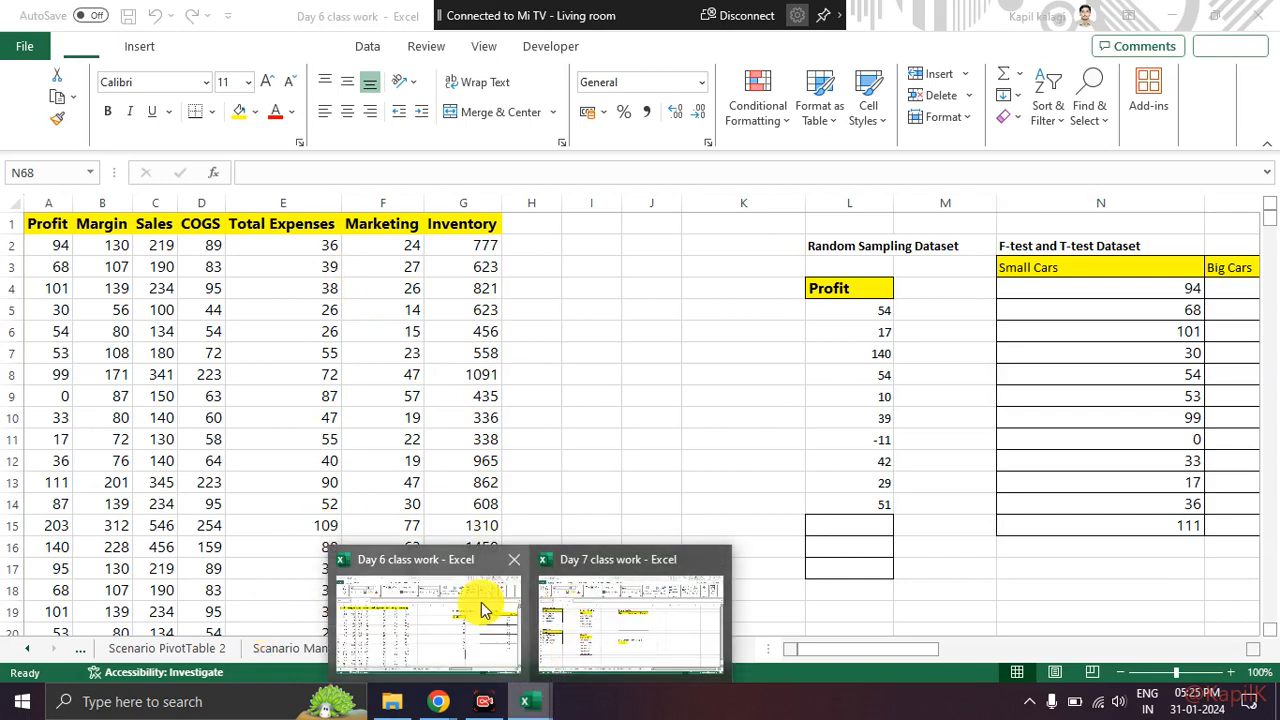
left_click(392, 702)
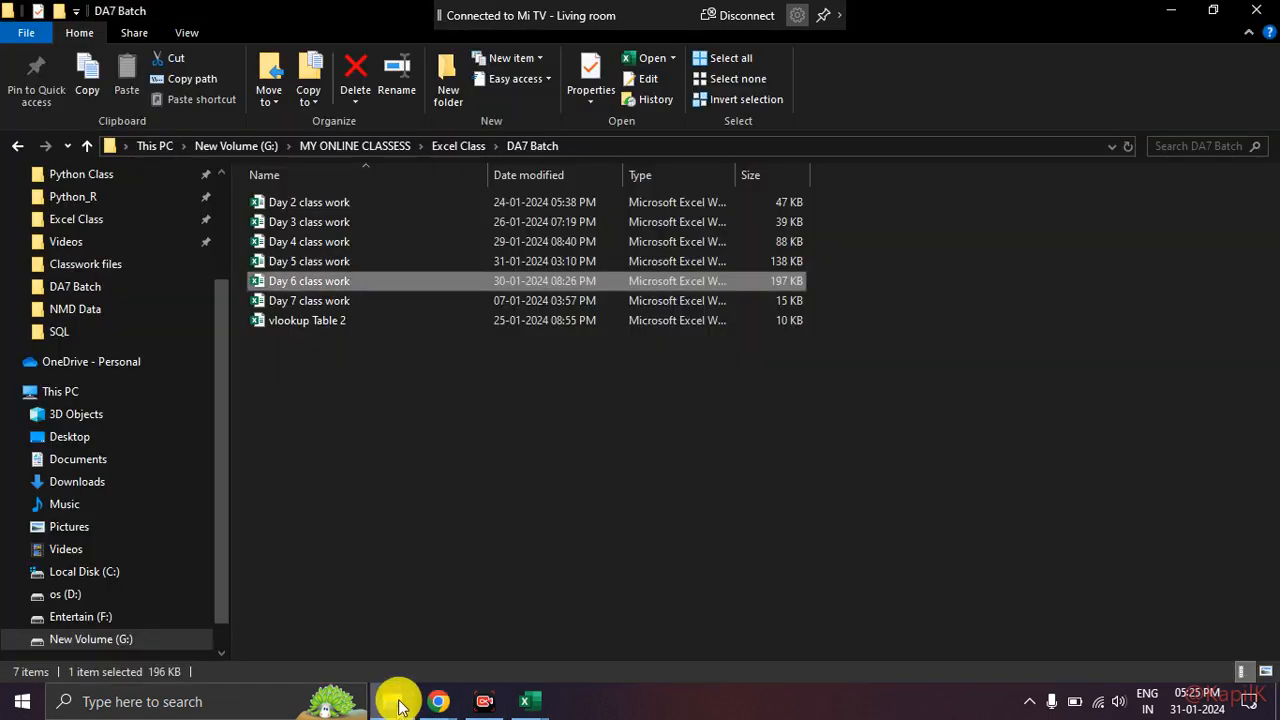
left_click(332, 266)
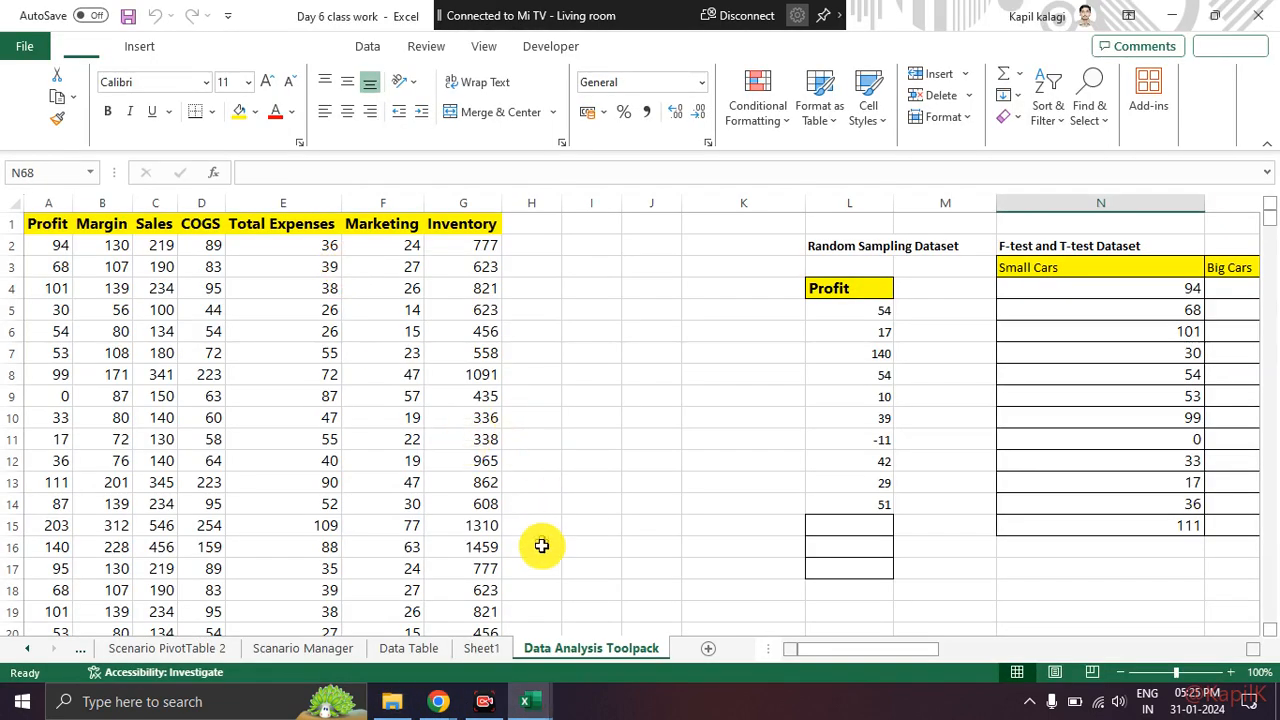
left_click(538, 705)
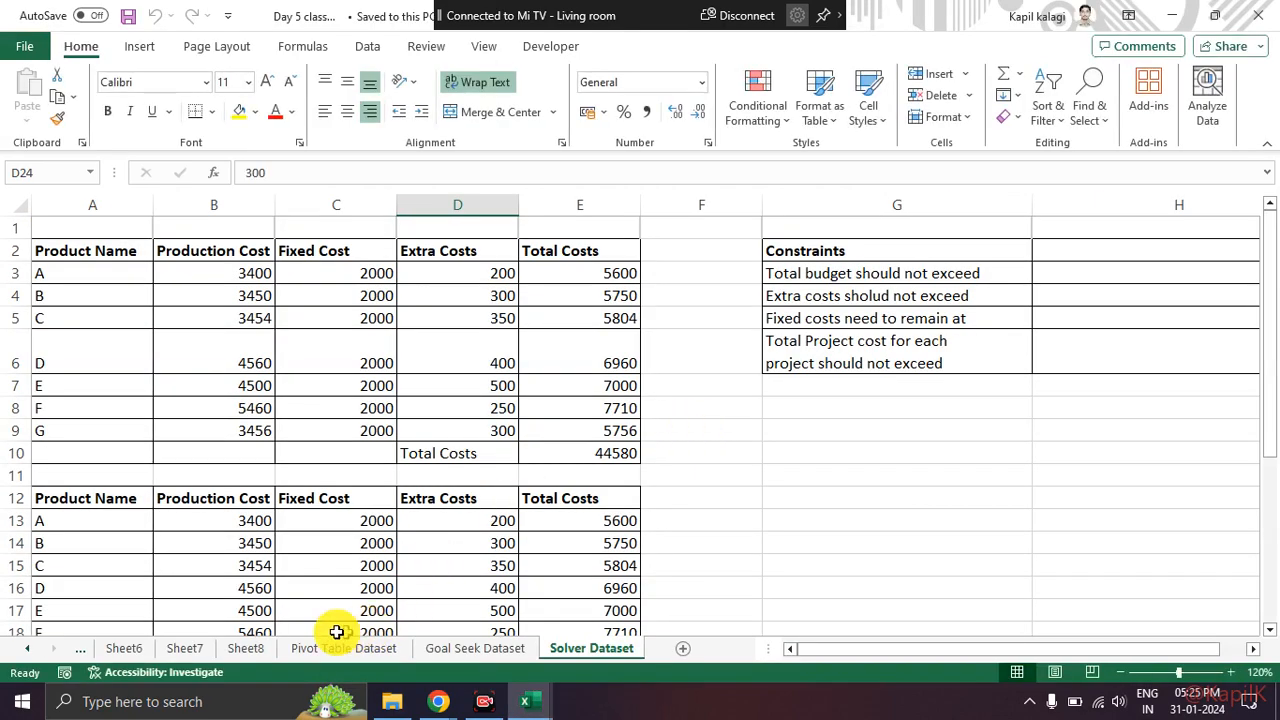
Step: Look through the Pivot Table Dataset and Goal Seek Dataset sheets, ending on the Question to analyse sheet
left_click(298, 651)
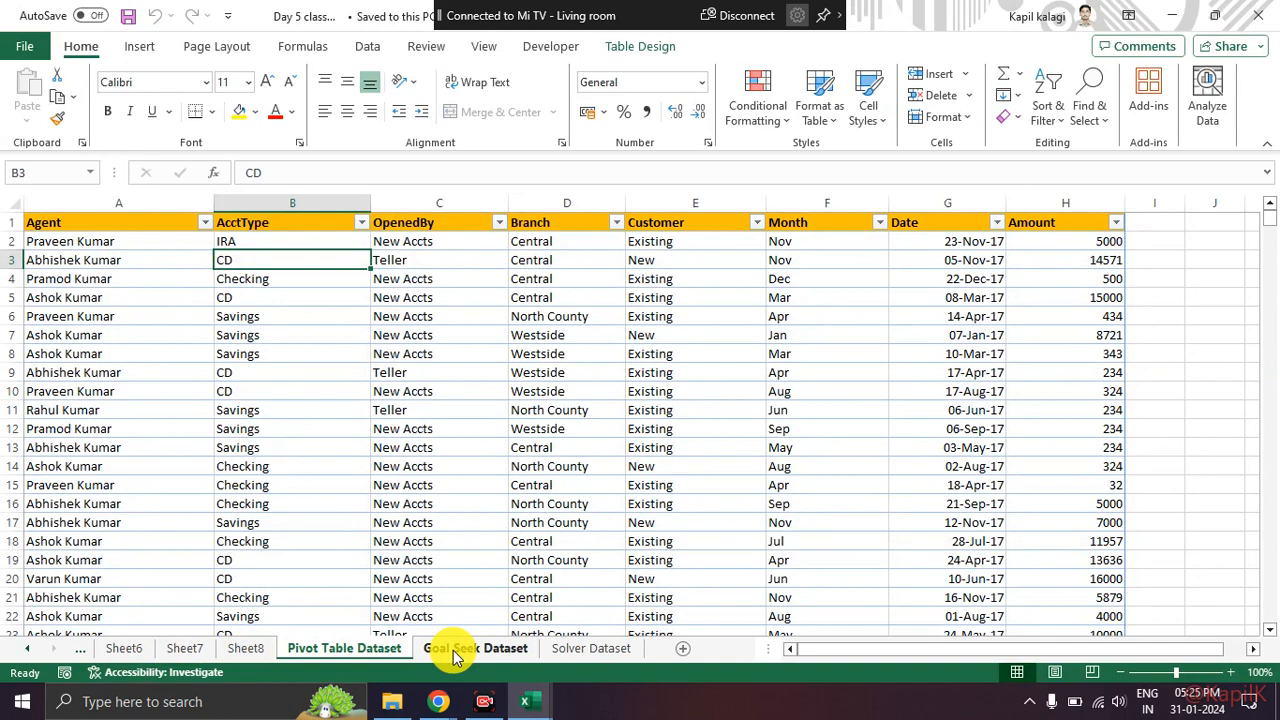
left_click(455, 652)
left_click(27, 650)
left_click(27, 652)
left_click(27, 652)
left_click(27, 652)
left_click(27, 652)
left_click(27, 652)
left_click(27, 652)
left_click(139, 653)
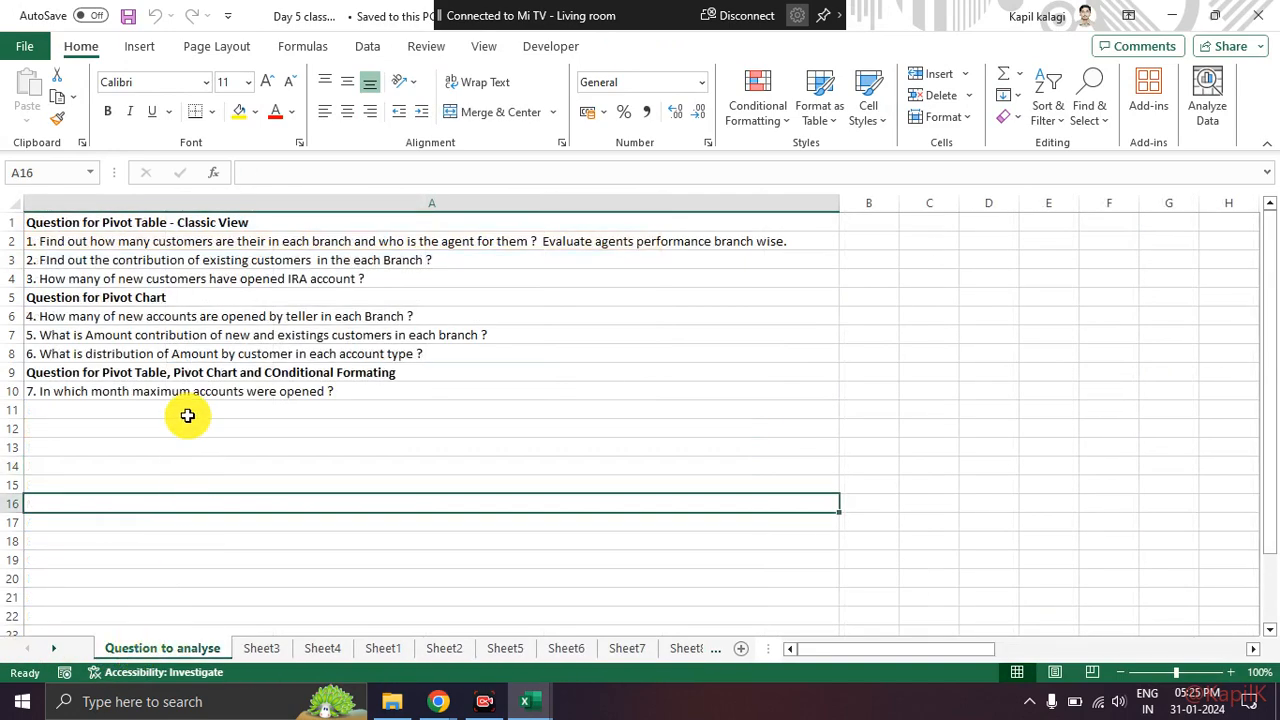
Step: Review the pivot table and pivot chart questions listed on the Question to analyse sheet
left_click(160, 287)
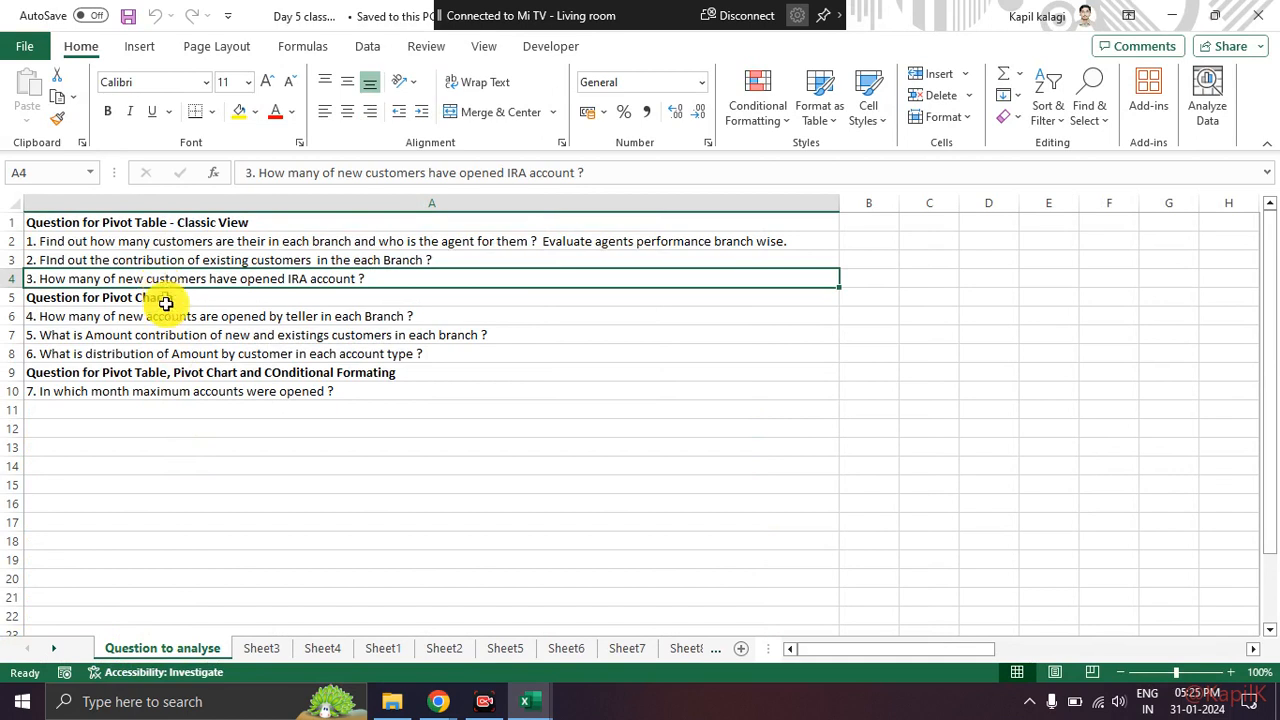
left_click(166, 318)
left_click(180, 245)
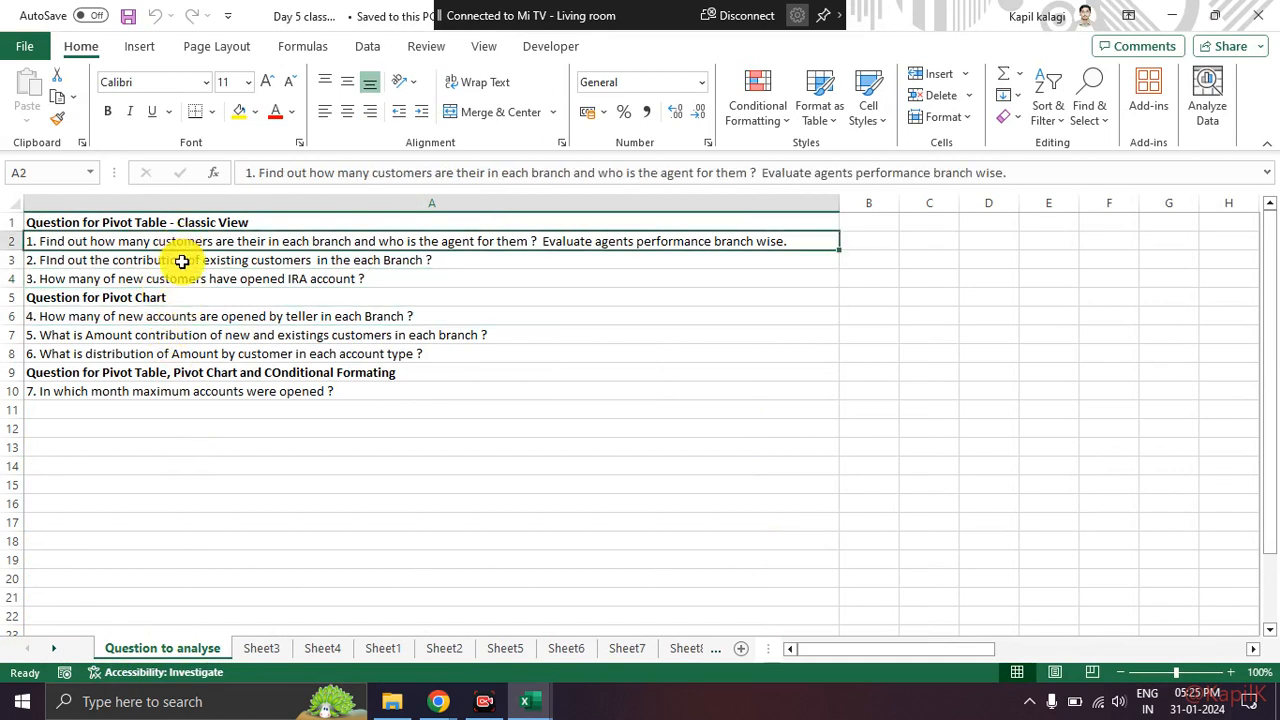
left_click(180, 280)
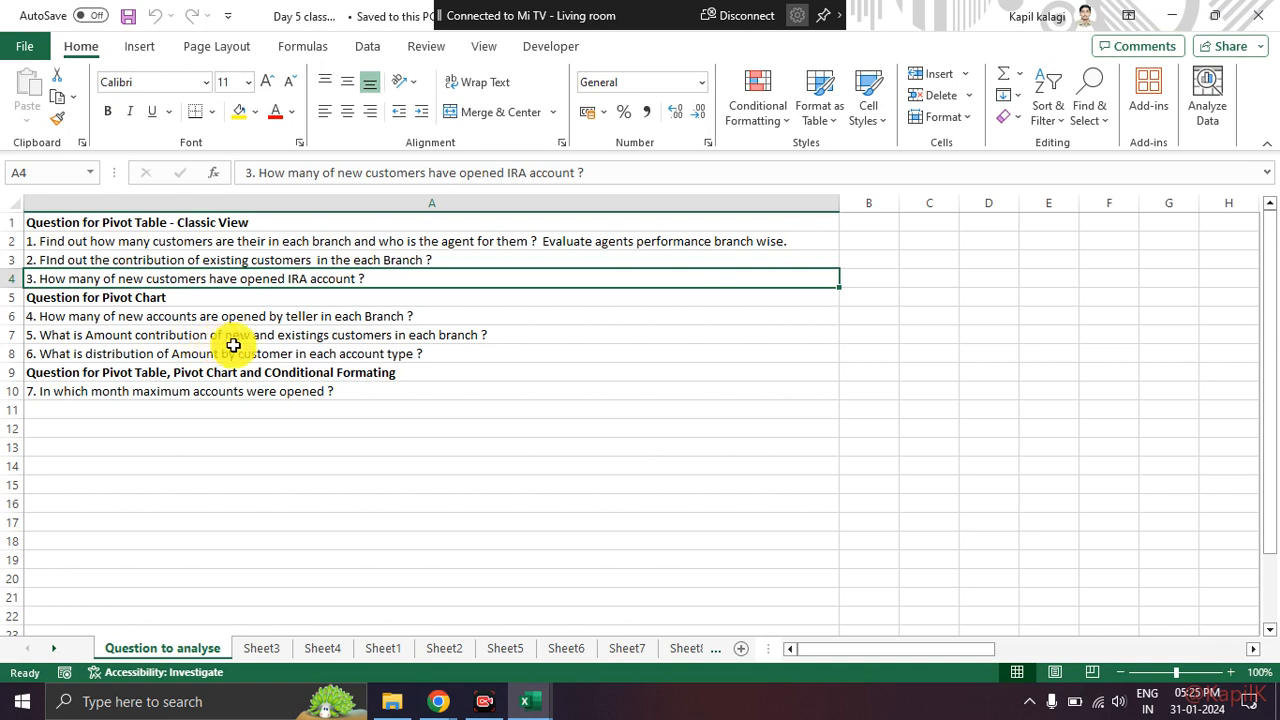
left_click(163, 318)
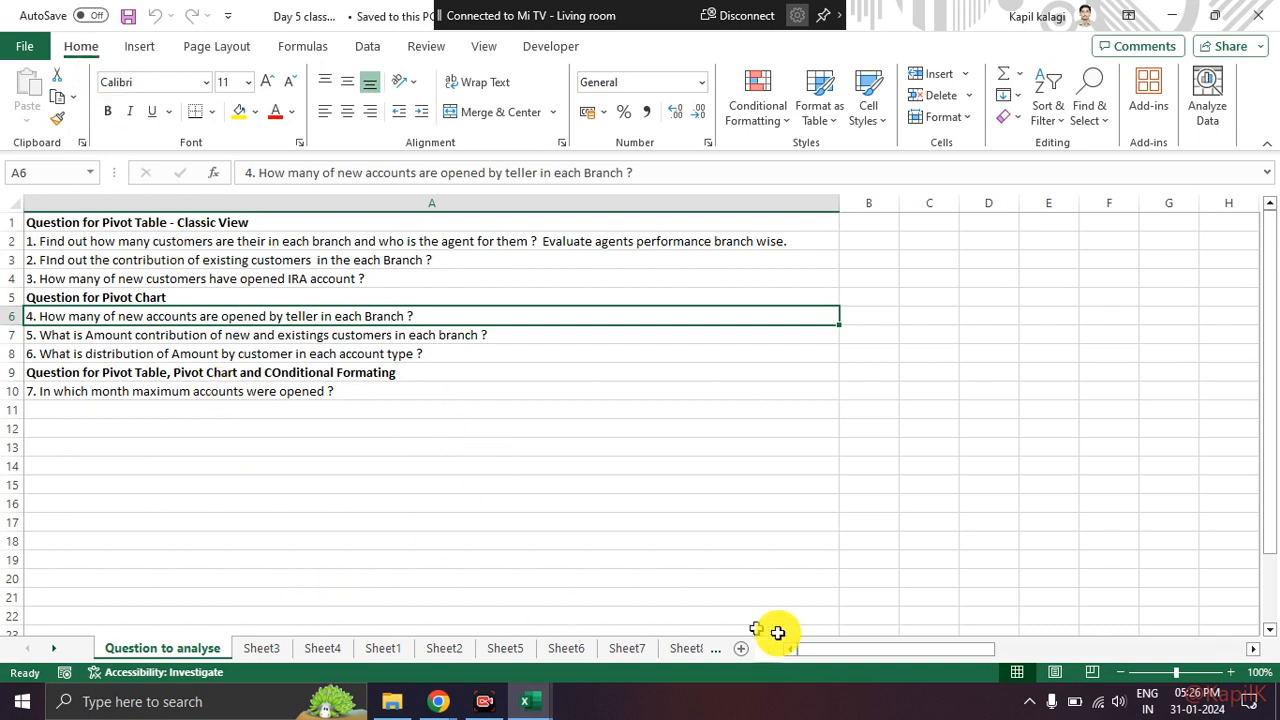
Step: Create a PivotTable on a new worksheet from the table on the Pivot Table Dataset sheet
left_click(53, 648)
left_click(53, 648)
left_click(53, 648)
left_click(53, 648)
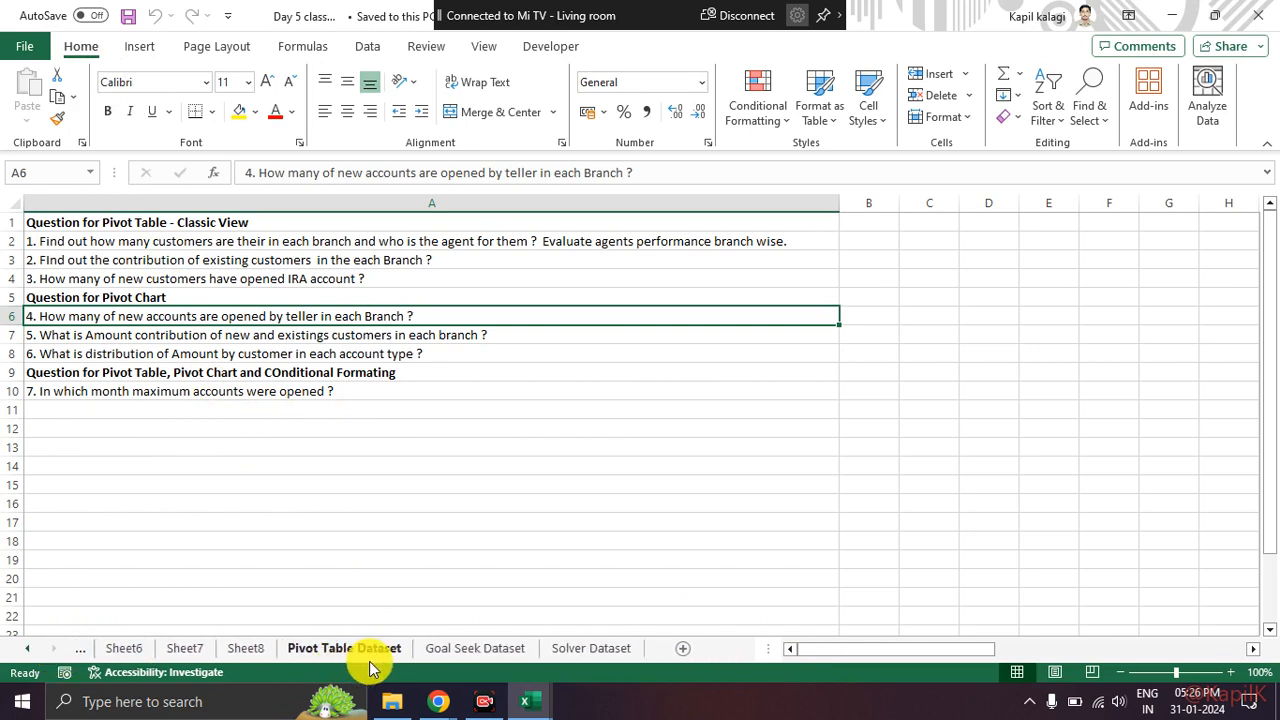
left_click(368, 648)
left_click(306, 317)
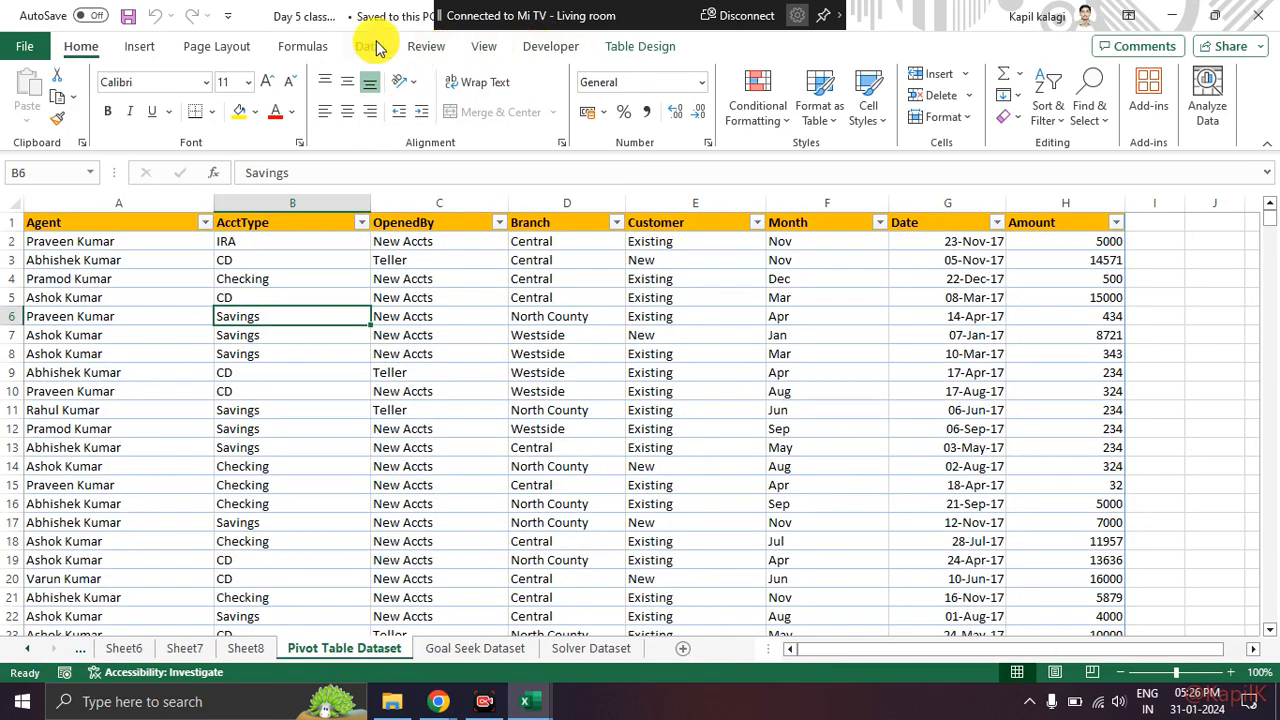
left_click(140, 47)
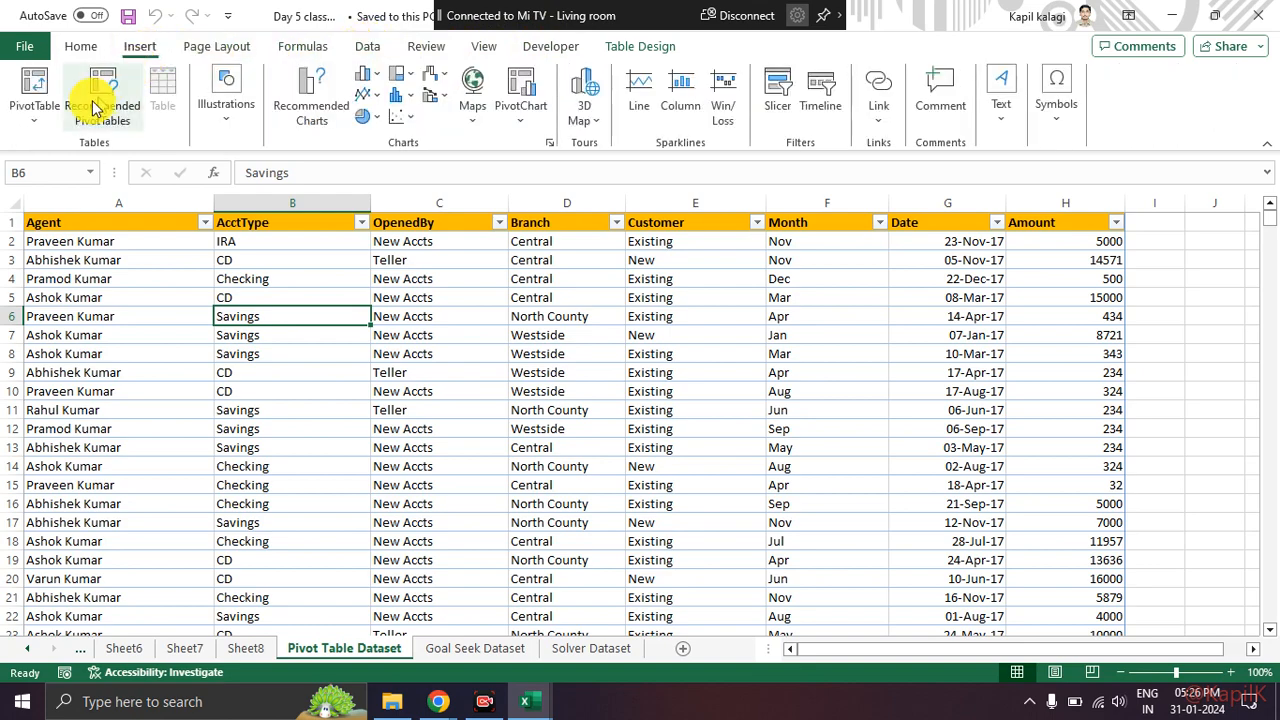
left_click(36, 86)
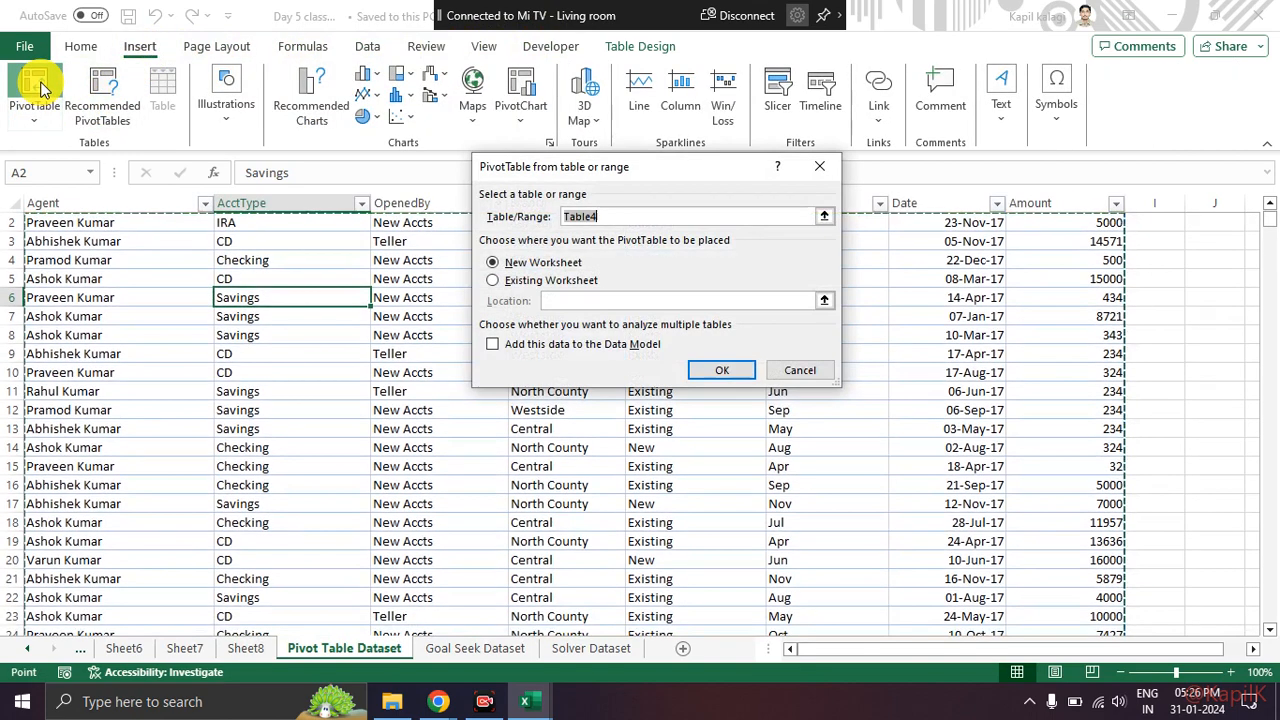
left_click(737, 367)
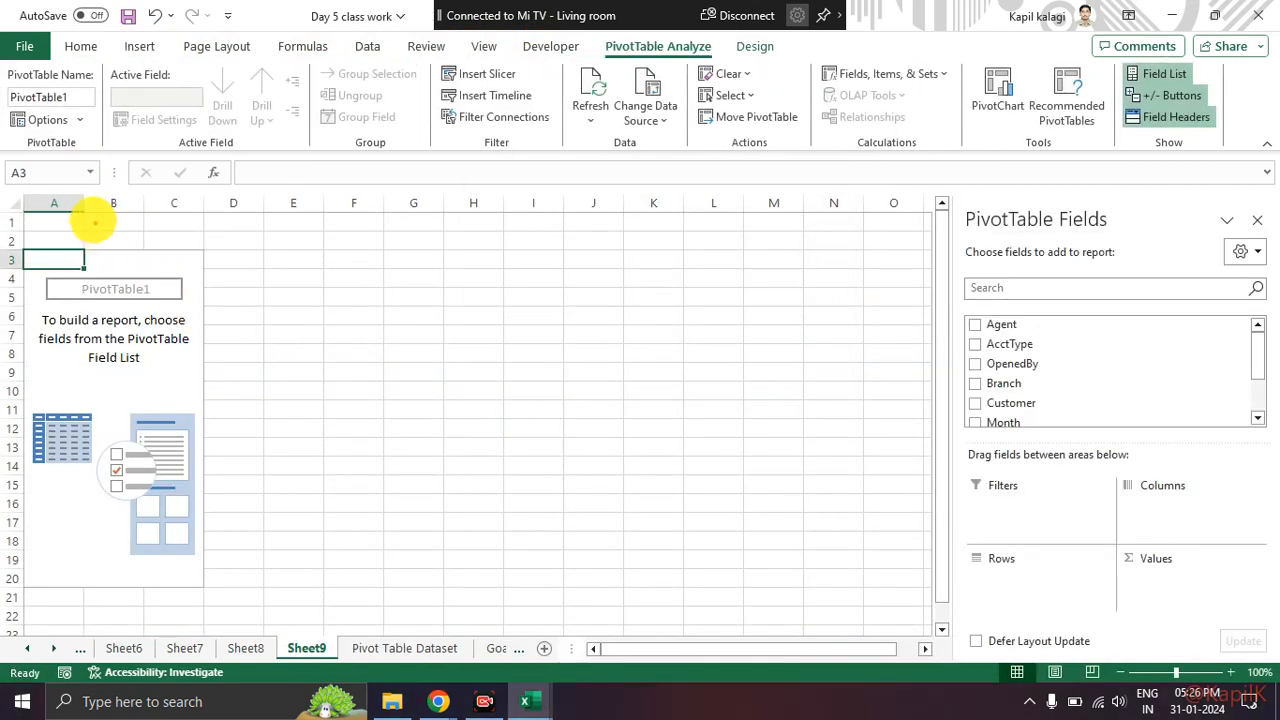
Step: Enable the classic PivotTable layout in the display options of the new PivotTable
mouse_move(72, 113)
left_mouse_down()
mouse_move(75, 142)
mouse_move(62, 103)
left_mouse_up()
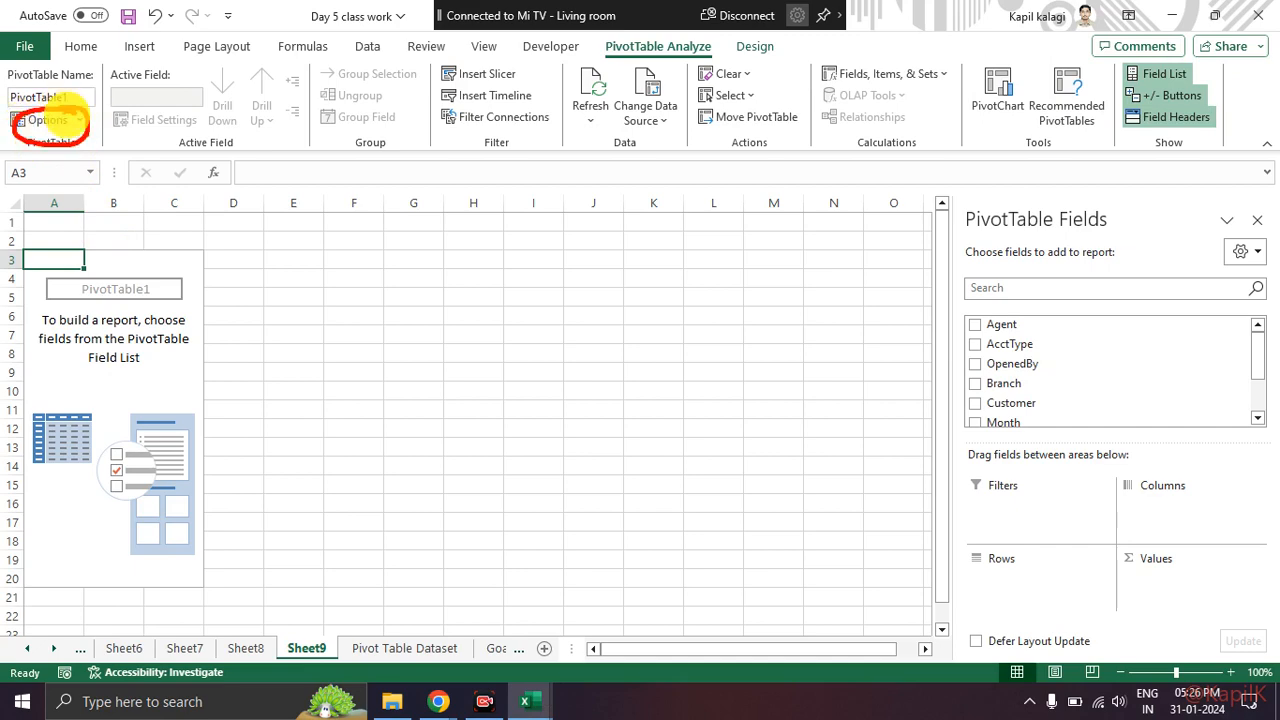
key("Escape")
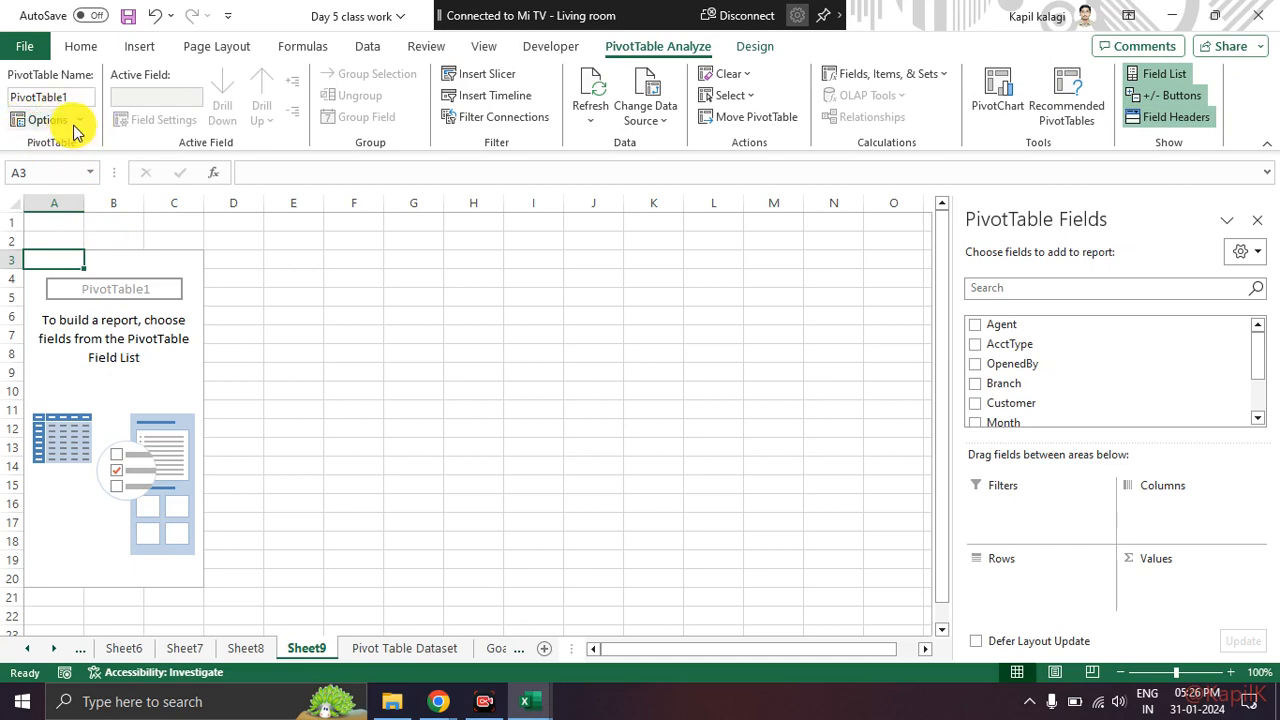
left_click(72, 128)
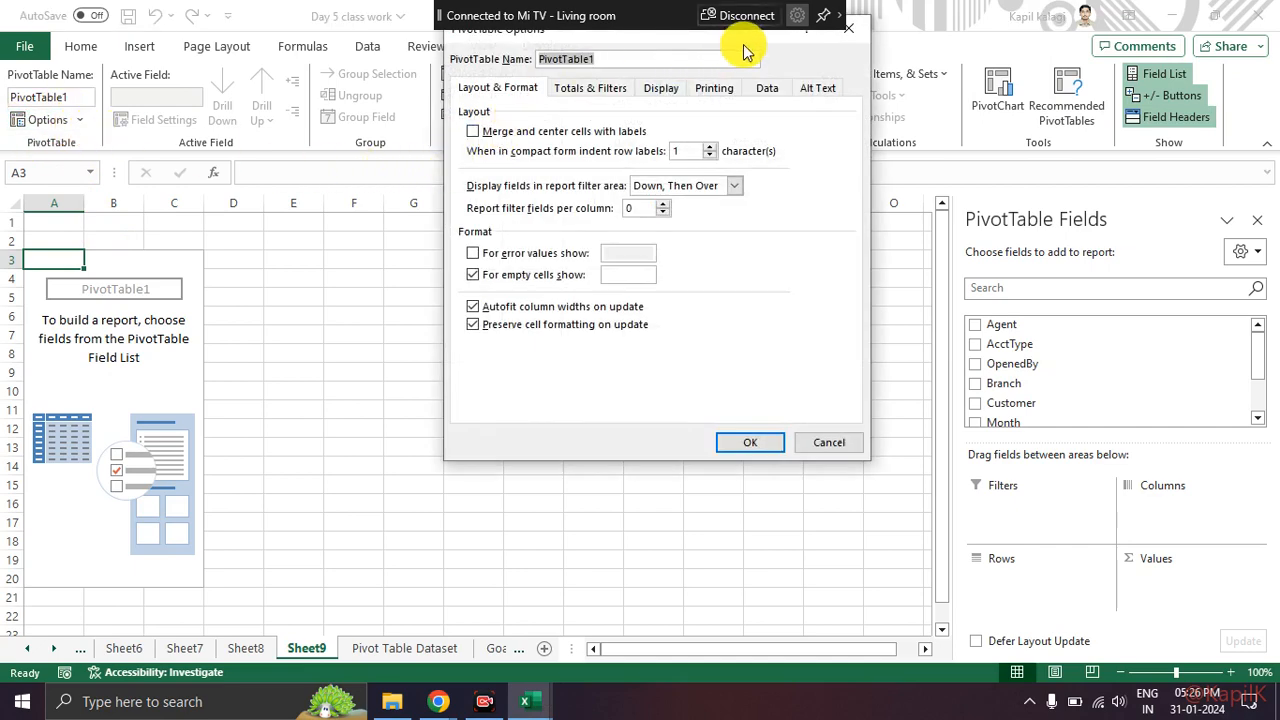
left_click_drag(738, 43, 588, 120)
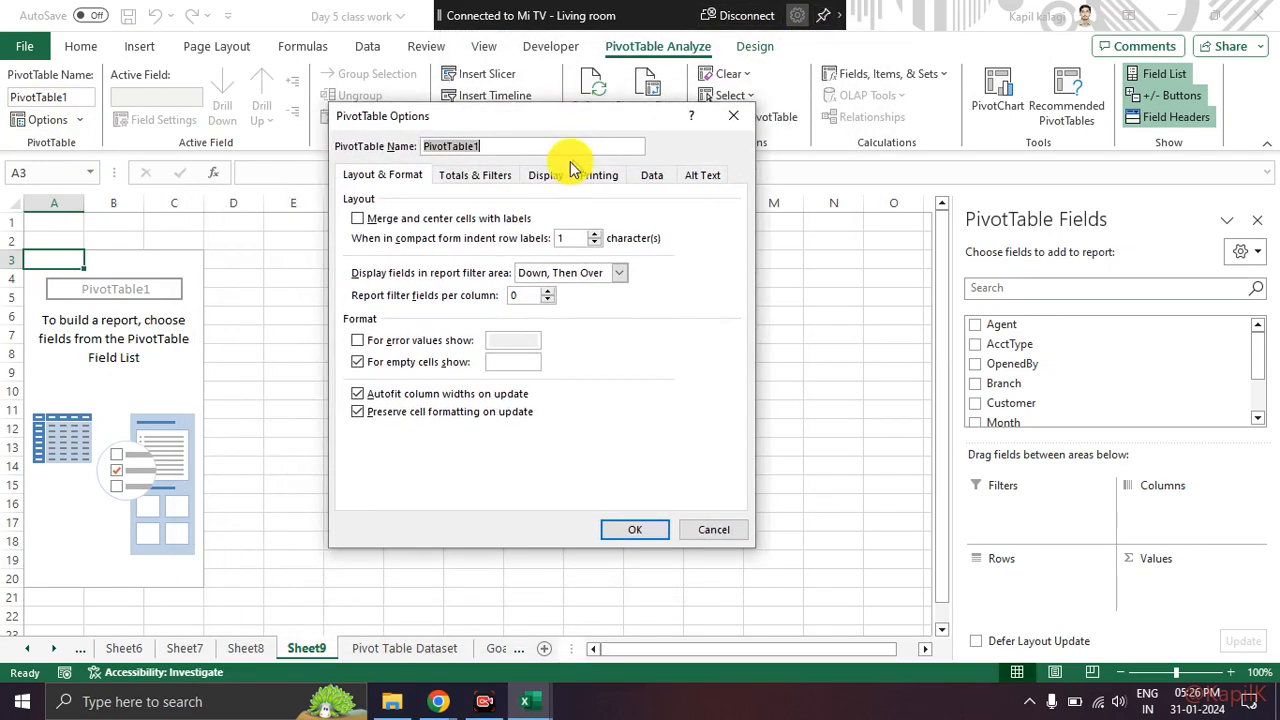
left_click(540, 178)
left_click(361, 321)
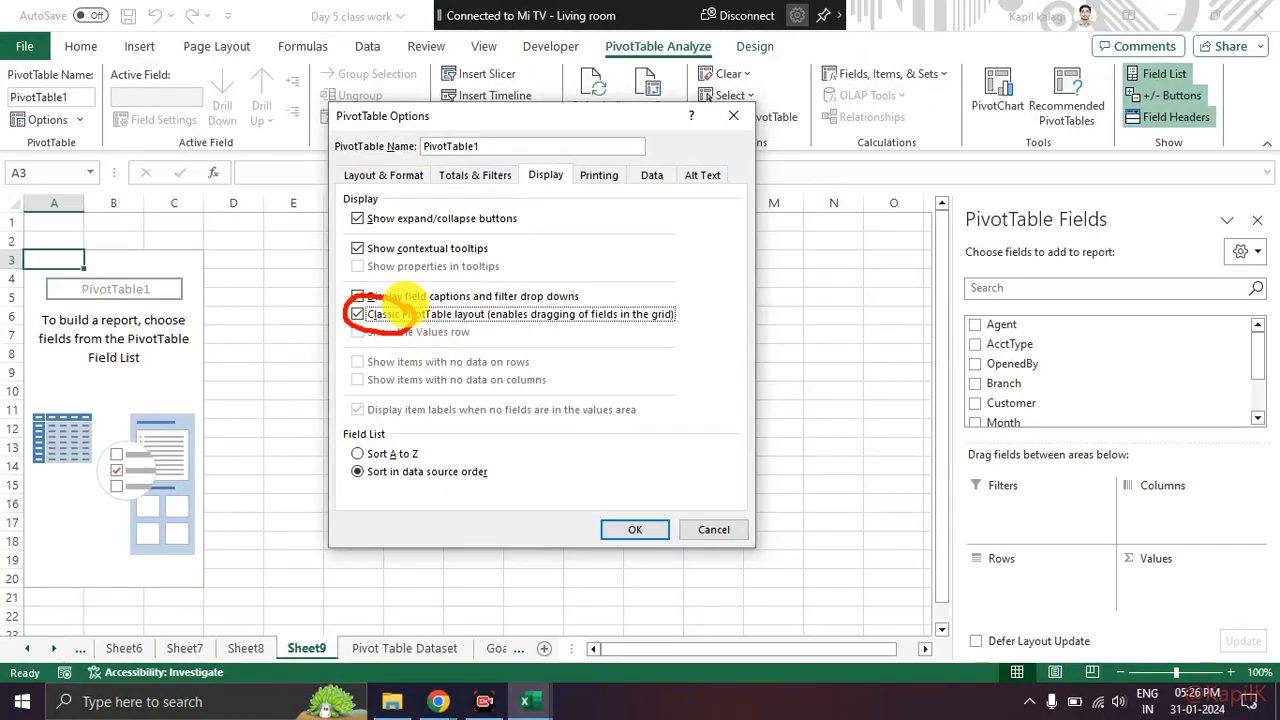
left_click(624, 527)
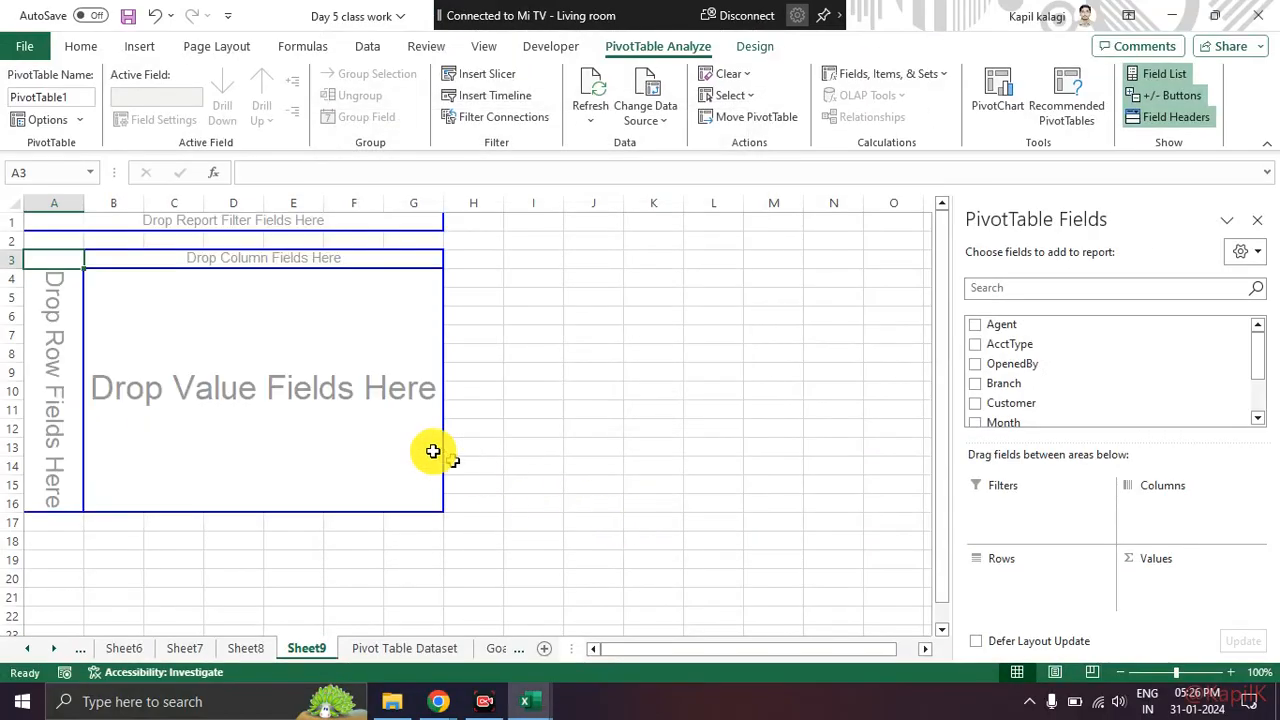
Step: Add the OpenedBy field to the PivotTable's row area and select its New Accts and Teller items
scroll(1080, 382, "down", 2)
scroll(1055, 400, "up", 2)
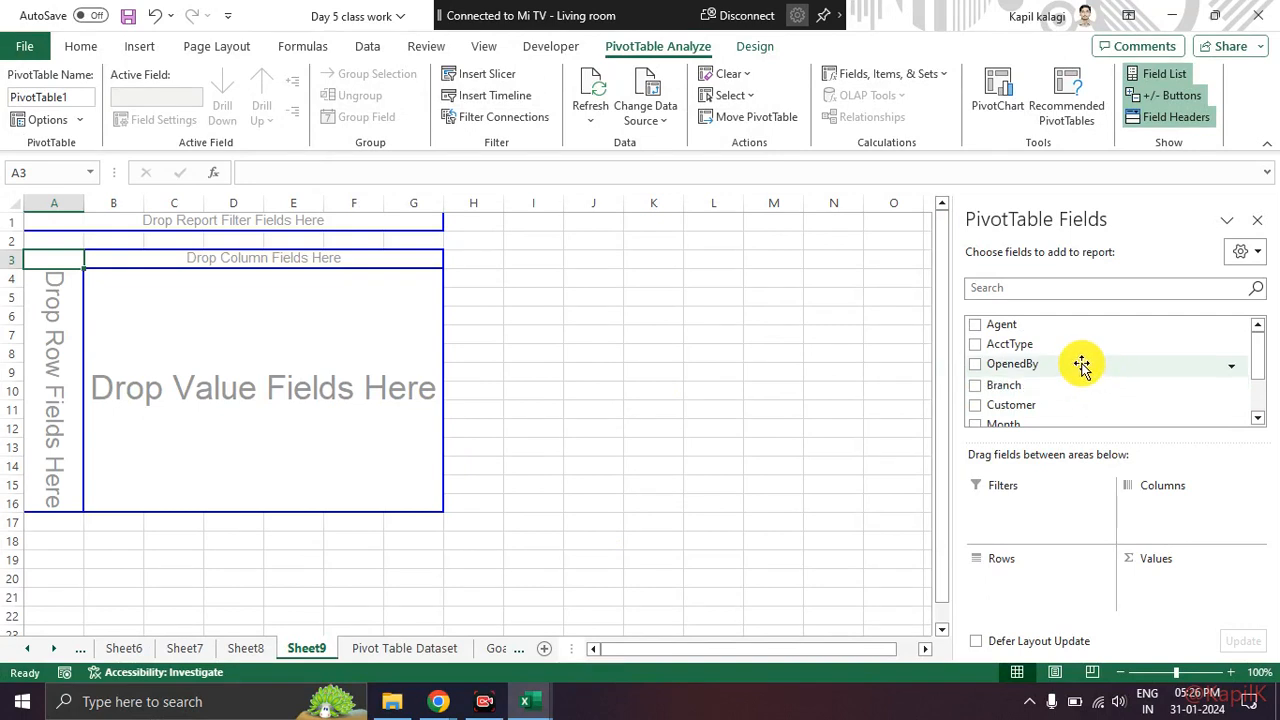
left_click_drag(1082, 365, 68, 354)
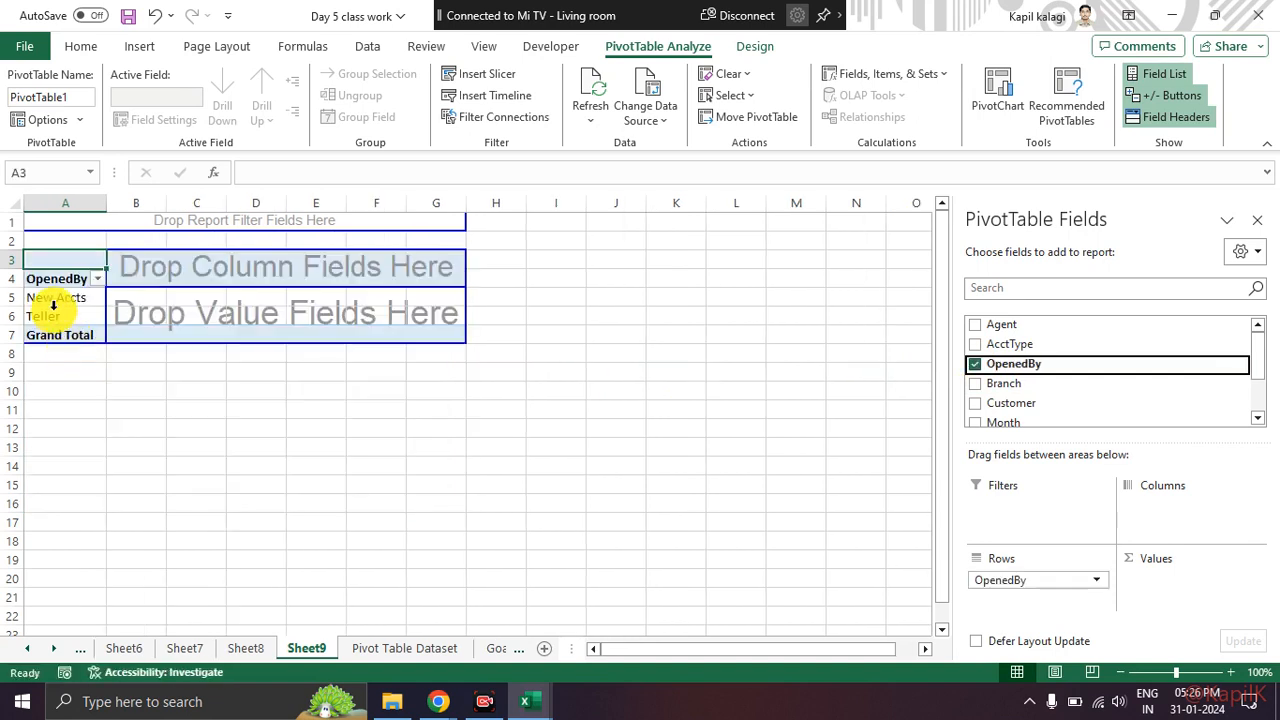
left_click(44, 316)
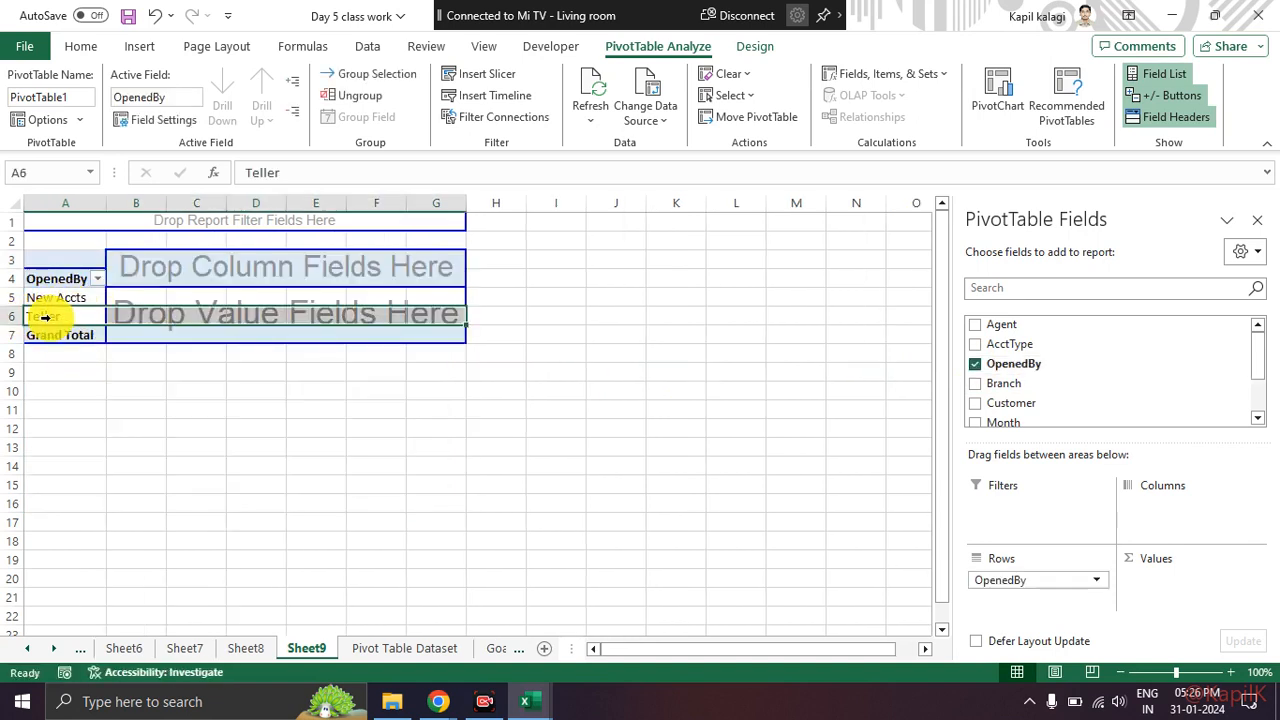
left_click(68, 290, "ctrl")
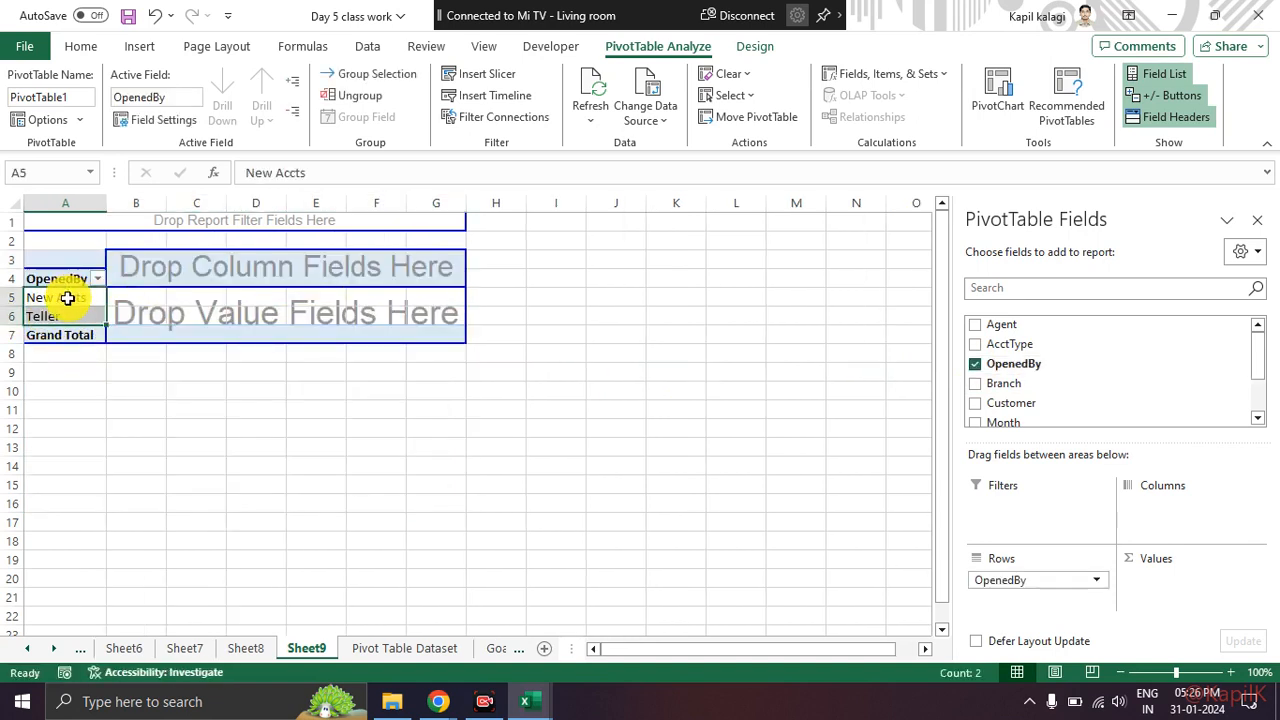
Step: Add the Branch field to the PivotTable's column area and select the empty value cells beside New Accts and Teller
left_click(68, 298)
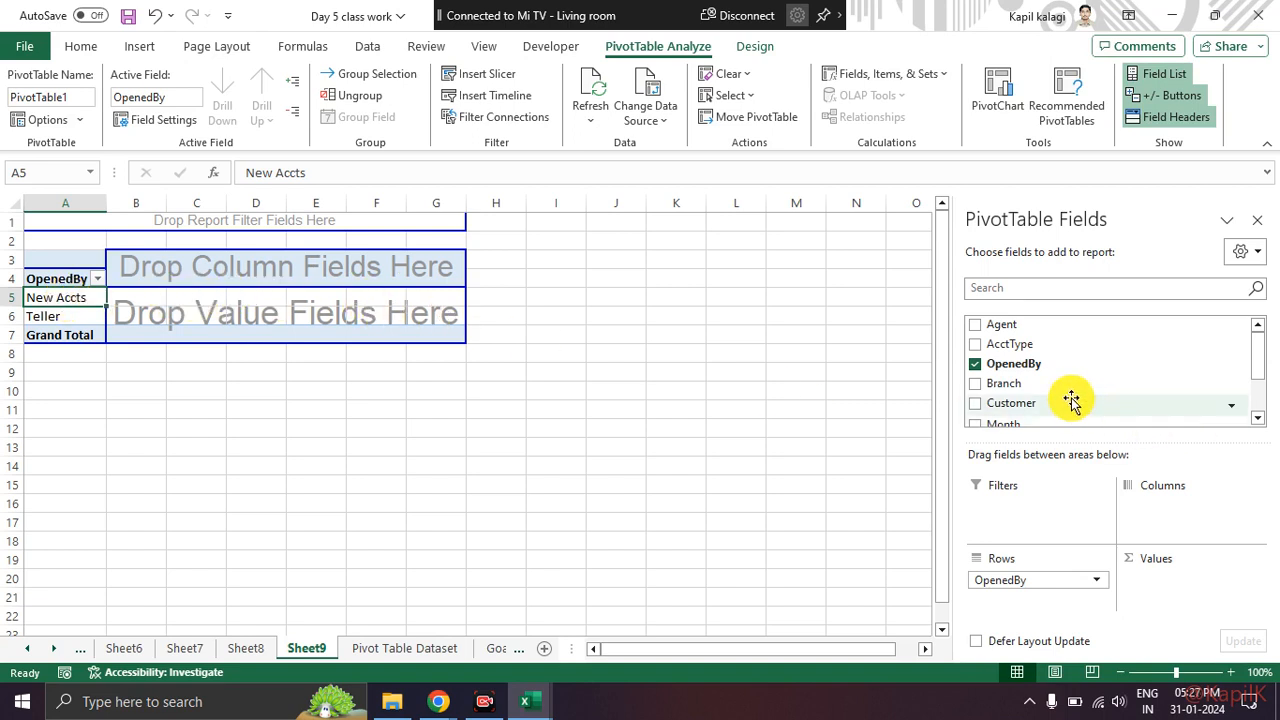
left_click_drag(1067, 390, 374, 277)
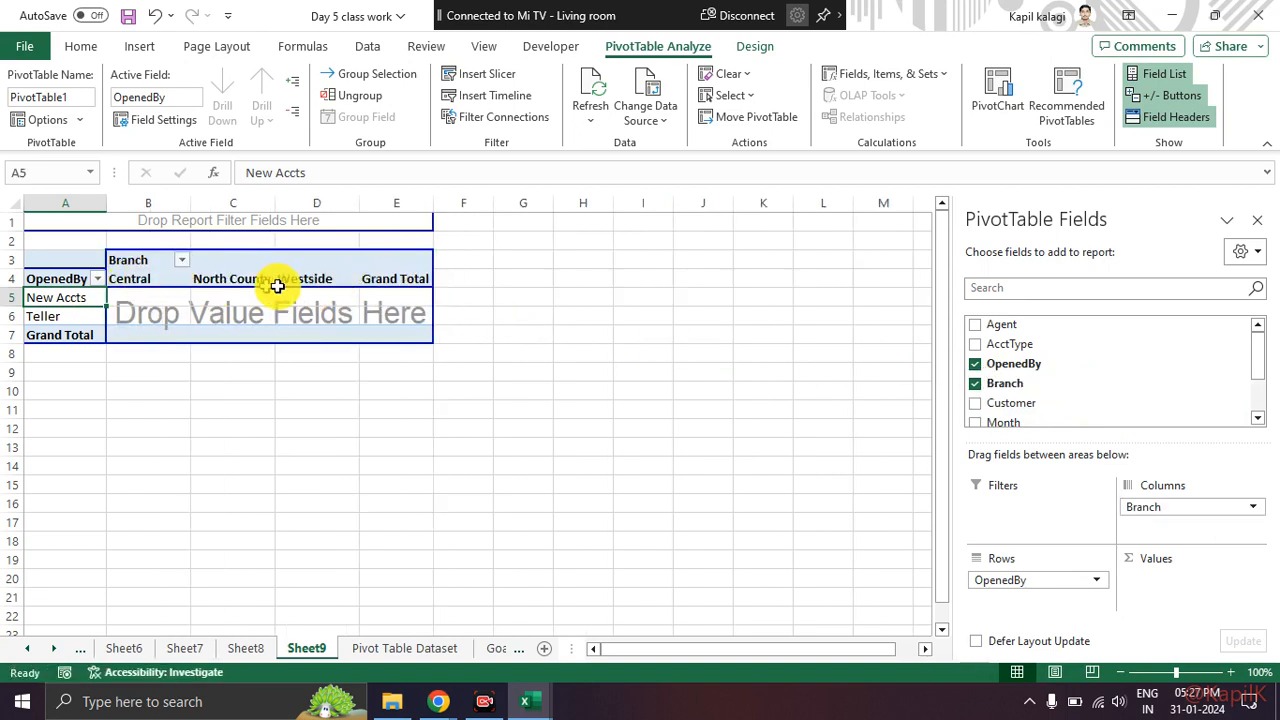
left_click(57, 315)
left_click(71, 298)
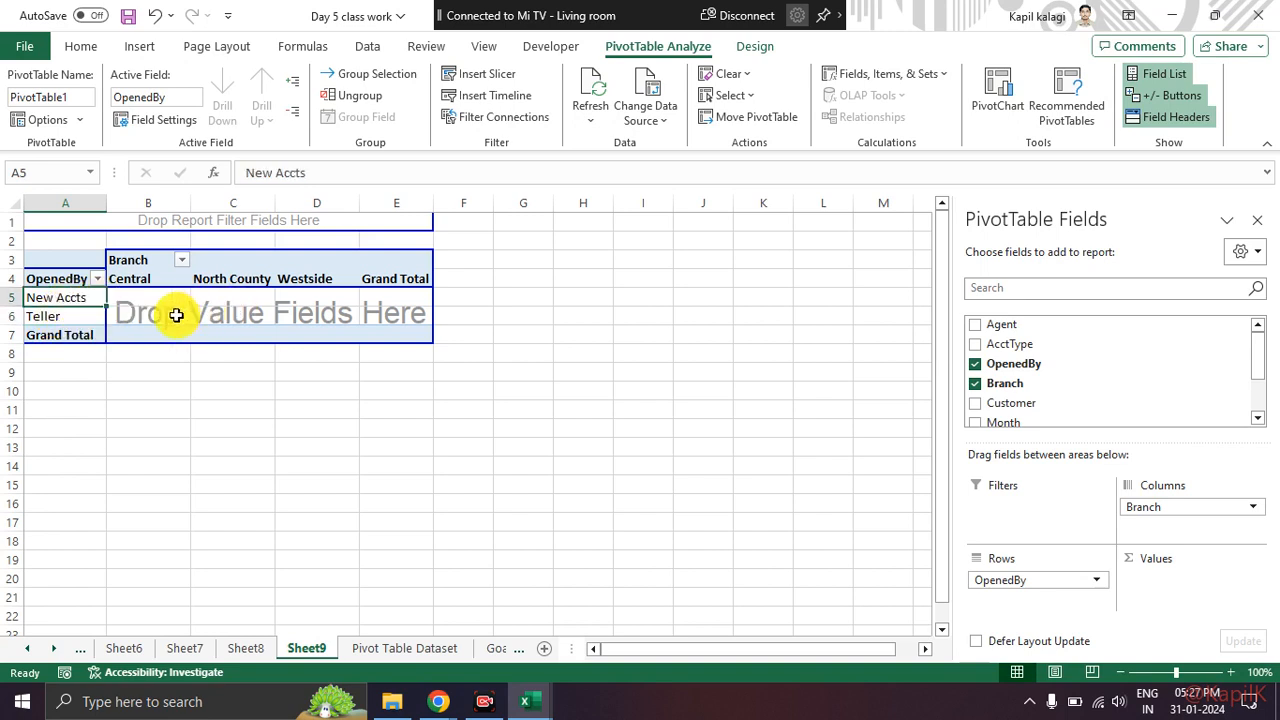
left_click(80, 315)
left_click(198, 316)
left_click_drag(145, 300, 371, 314)
left_click(572, 355)
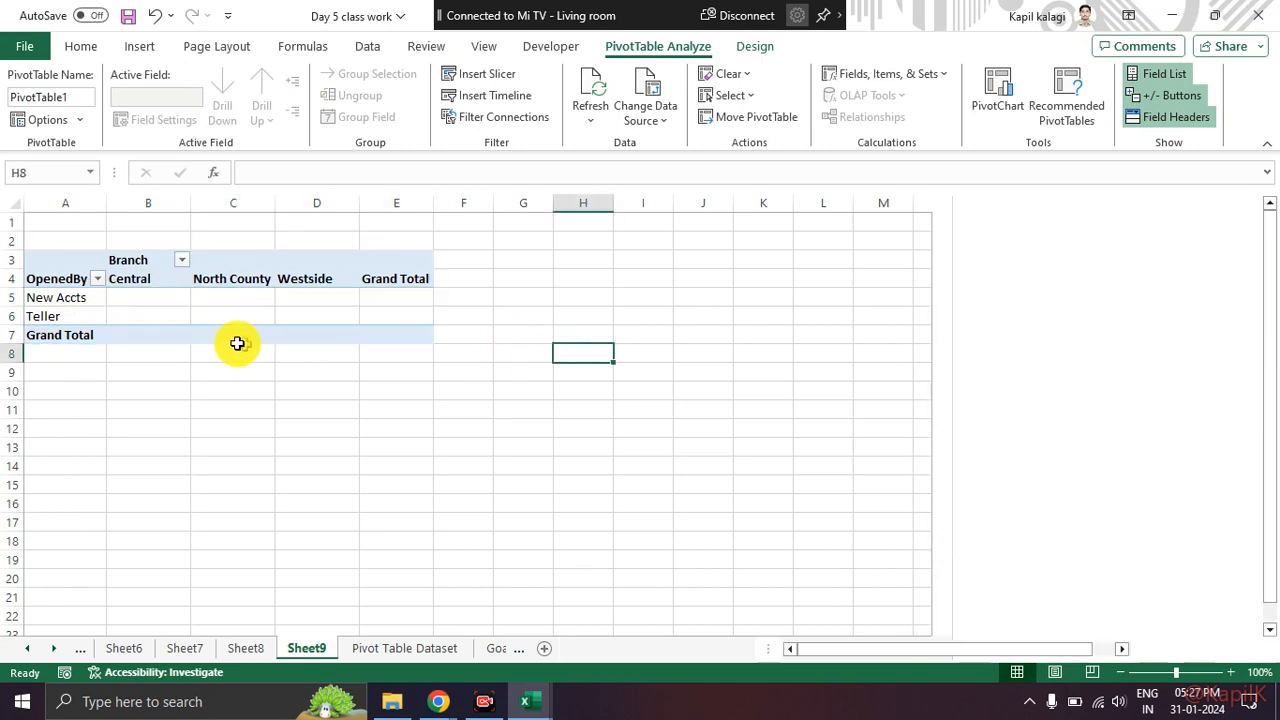
Step: Add the Customer field to the PivotTable's values area as a count
left_click(149, 294)
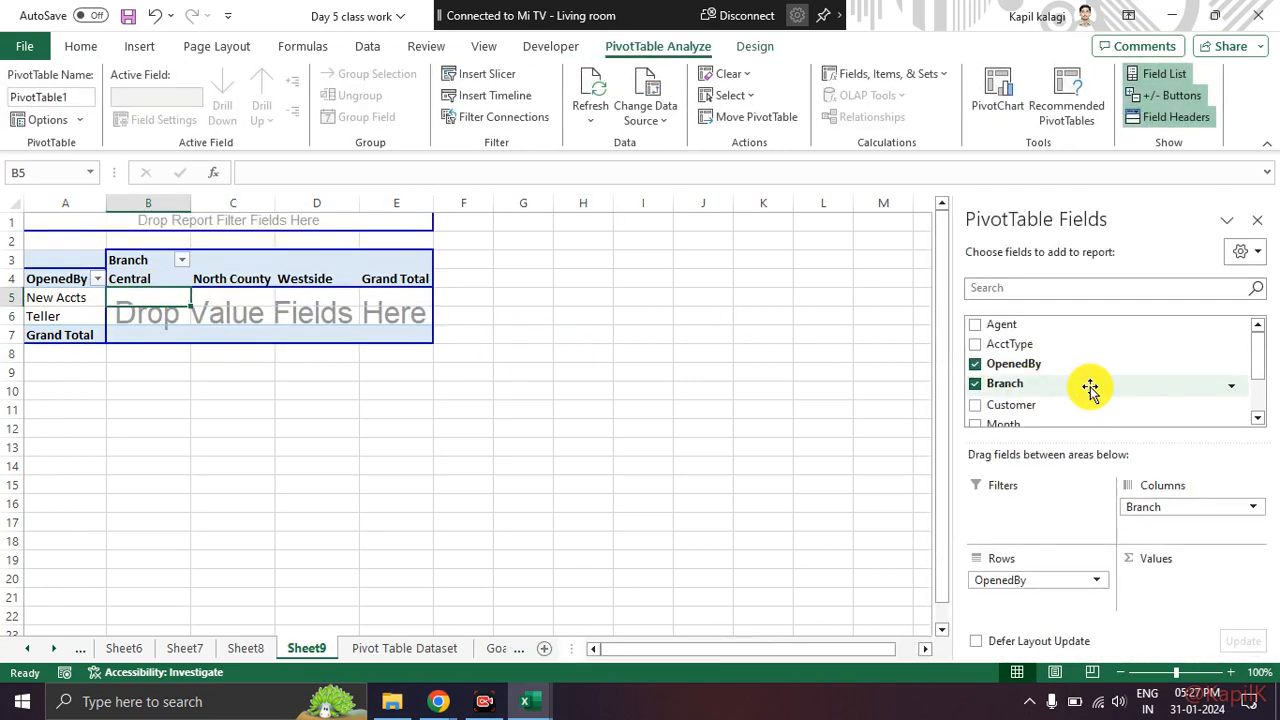
scroll(1089, 383, "down", 2)
scroll(1108, 381, "up", 2)
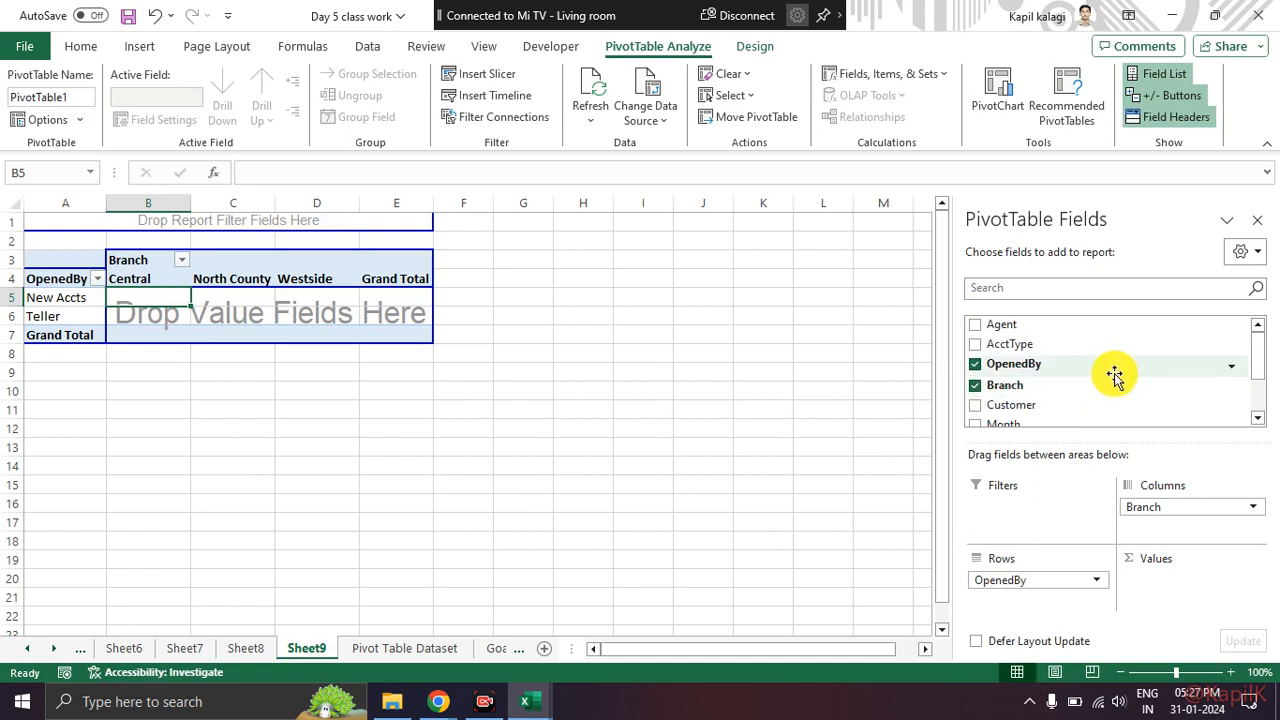
scroll(1115, 376, "down", 1)
scroll(1114, 376, "down", 1)
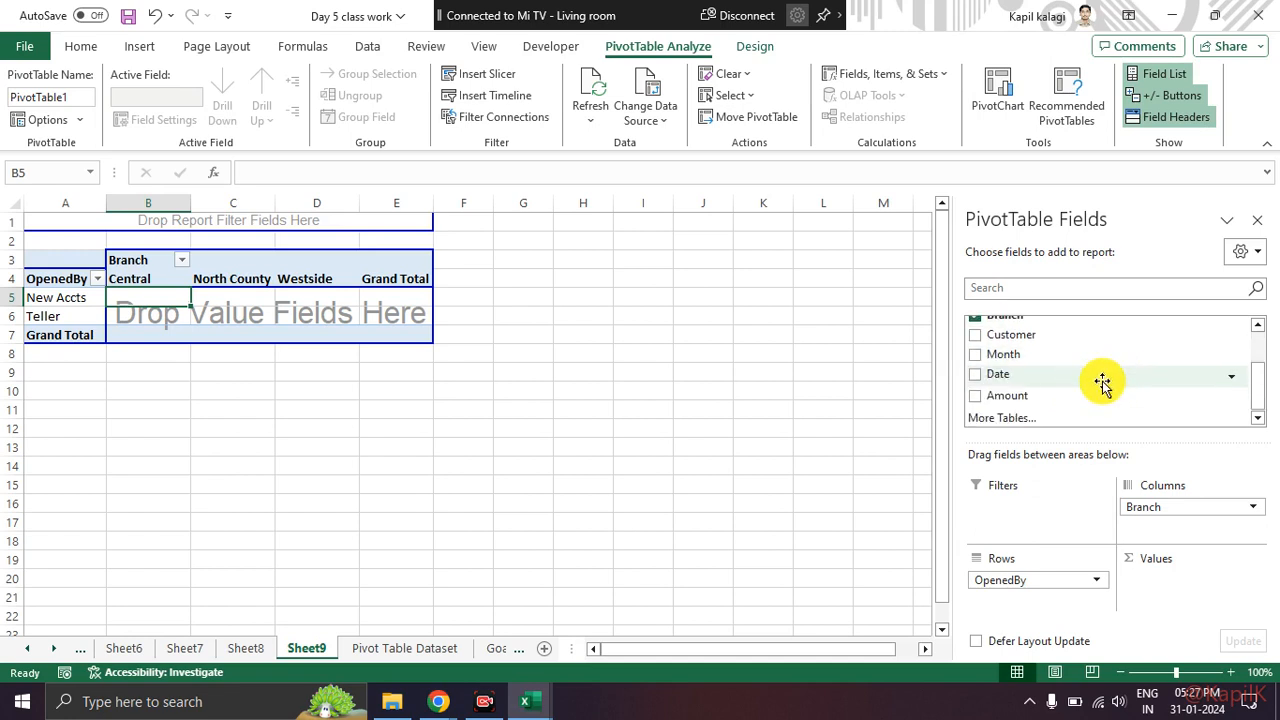
scroll(1096, 386, "down", 1)
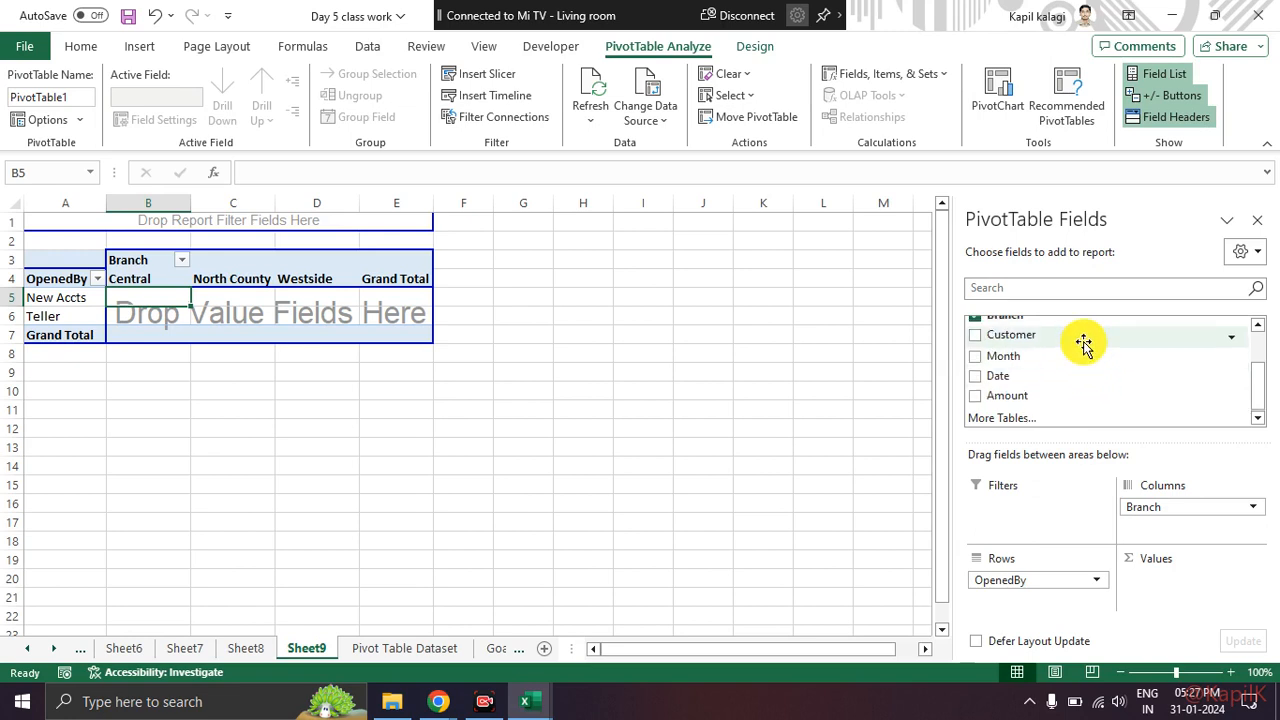
left_click_drag(1085, 335, 309, 300)
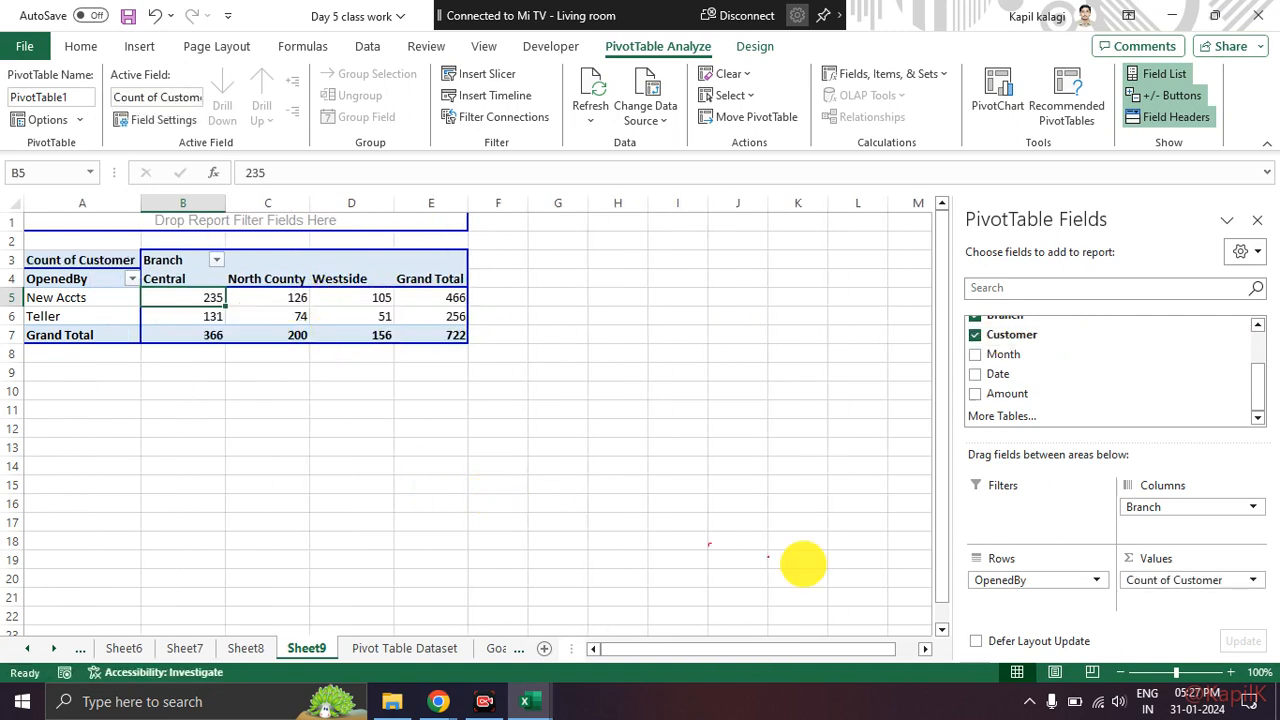
mouse_move(1172, 553)
left_mouse_down()
mouse_move(1098, 572)
mouse_move(1185, 600)
mouse_move(1180, 558)
mouse_move(1134, 551)
mouse_move(1231, 571)
mouse_move(1206, 558)
left_mouse_up()
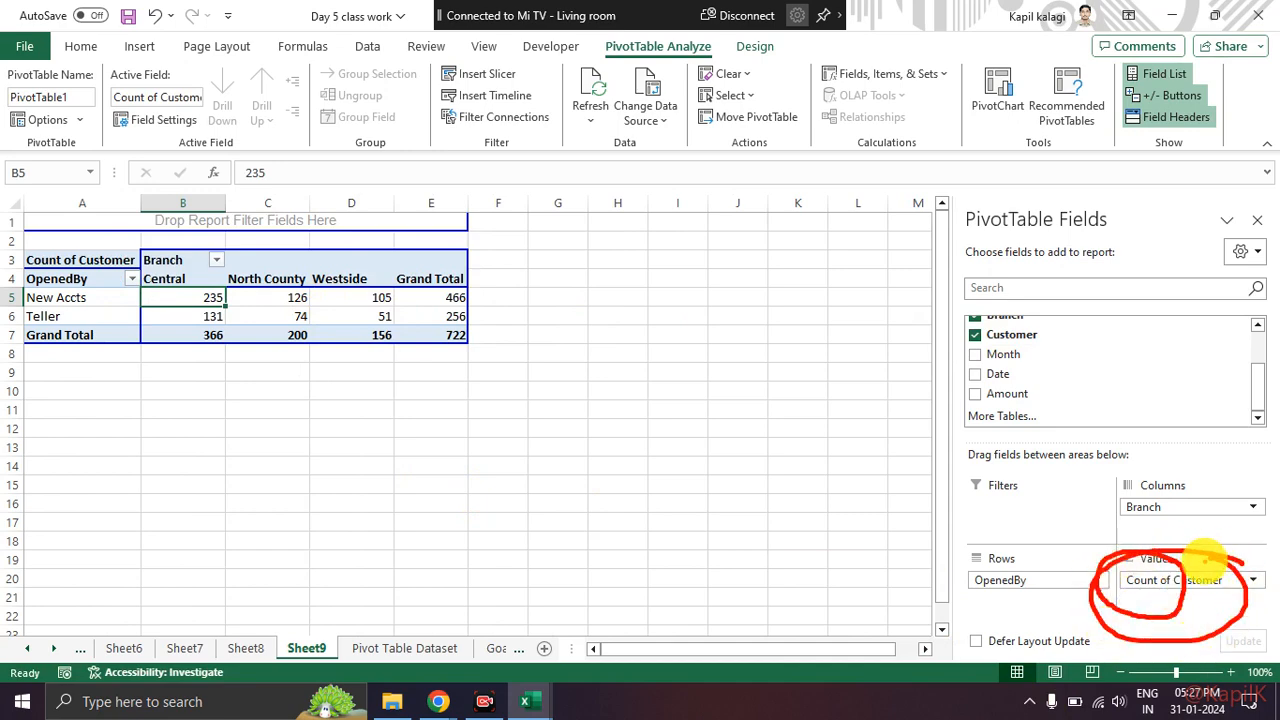
key("Escape")
Step: Show the Count of Customer values as % of Row Total
left_click(1208, 580)
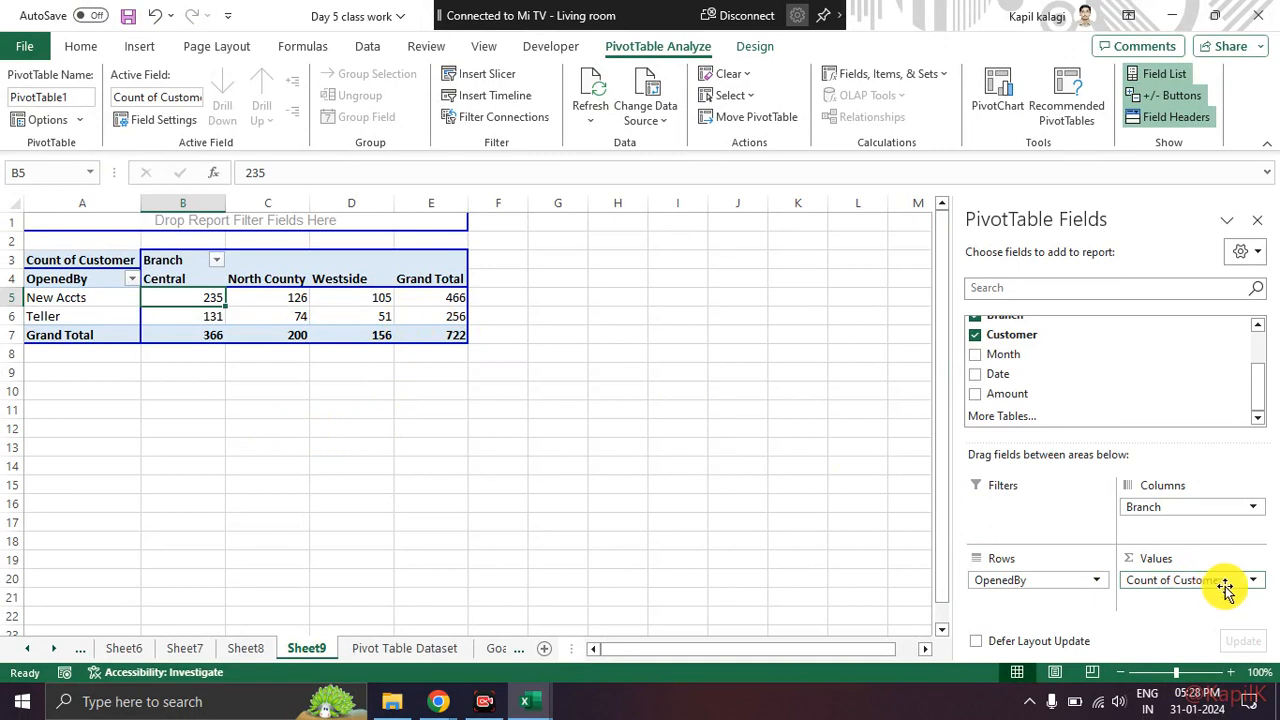
left_click(1258, 586)
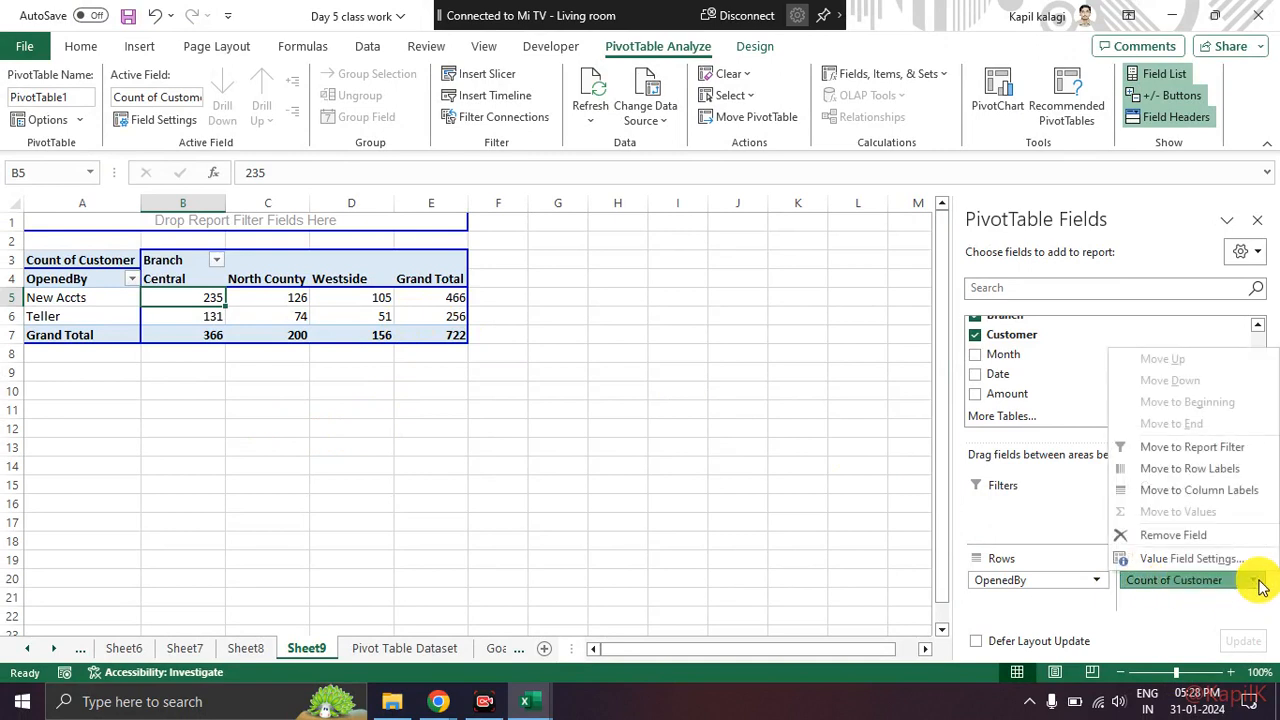
left_click(1180, 558)
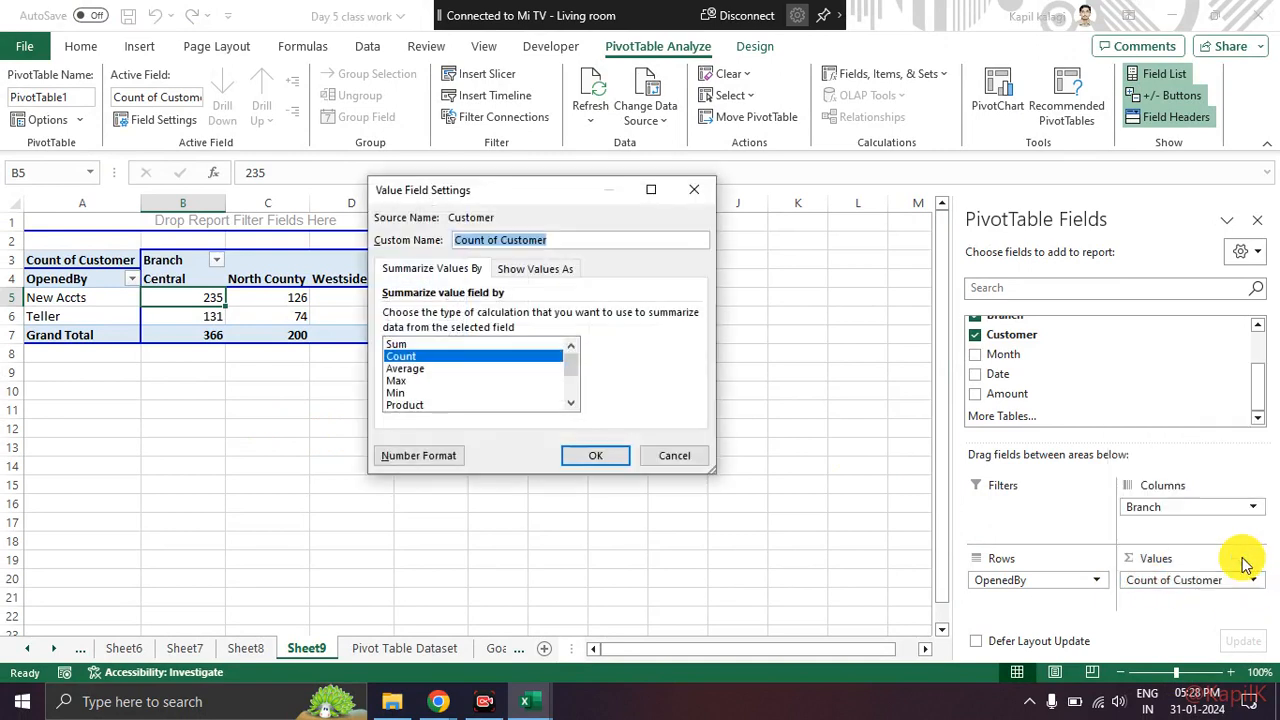
left_click(525, 270)
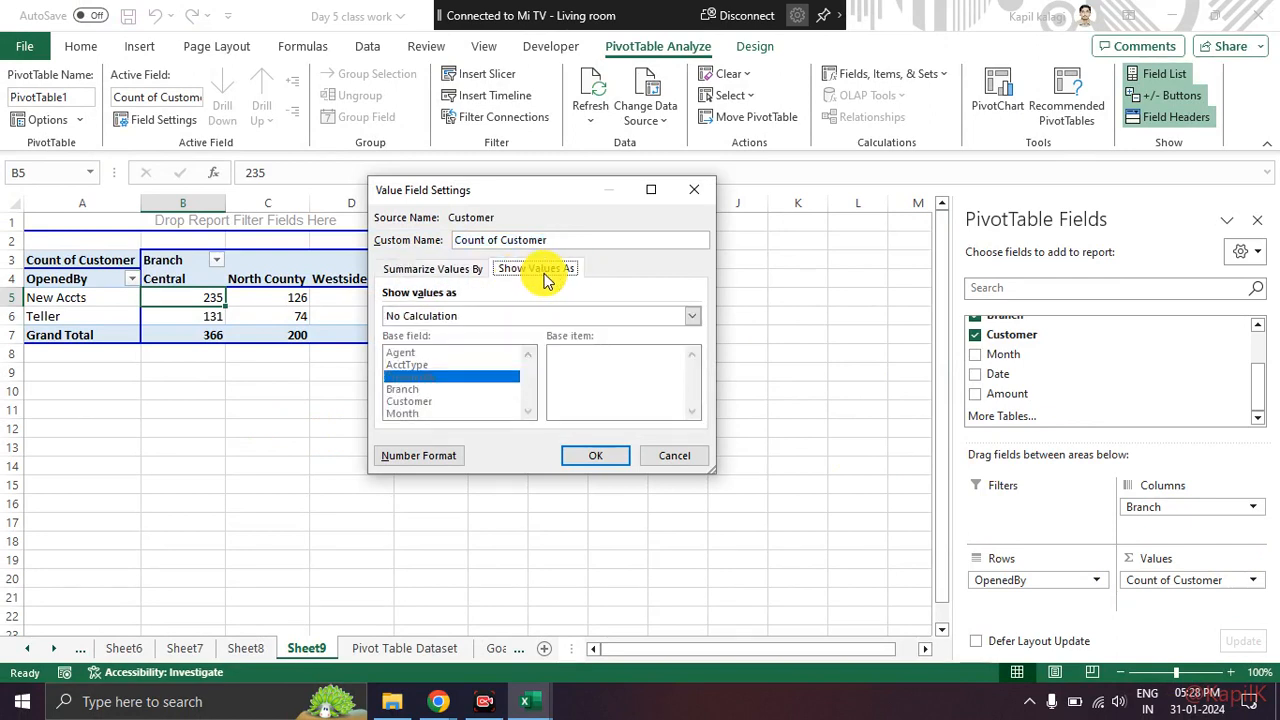
left_click(502, 318)
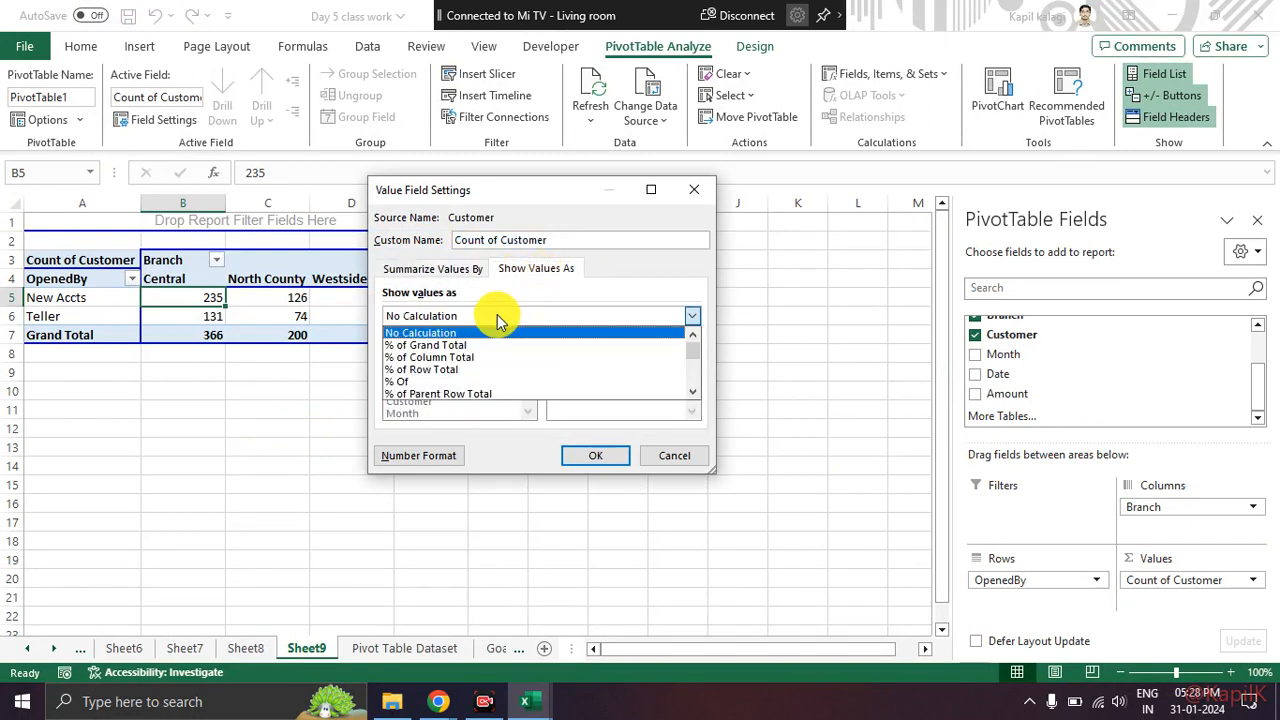
left_click(497, 368)
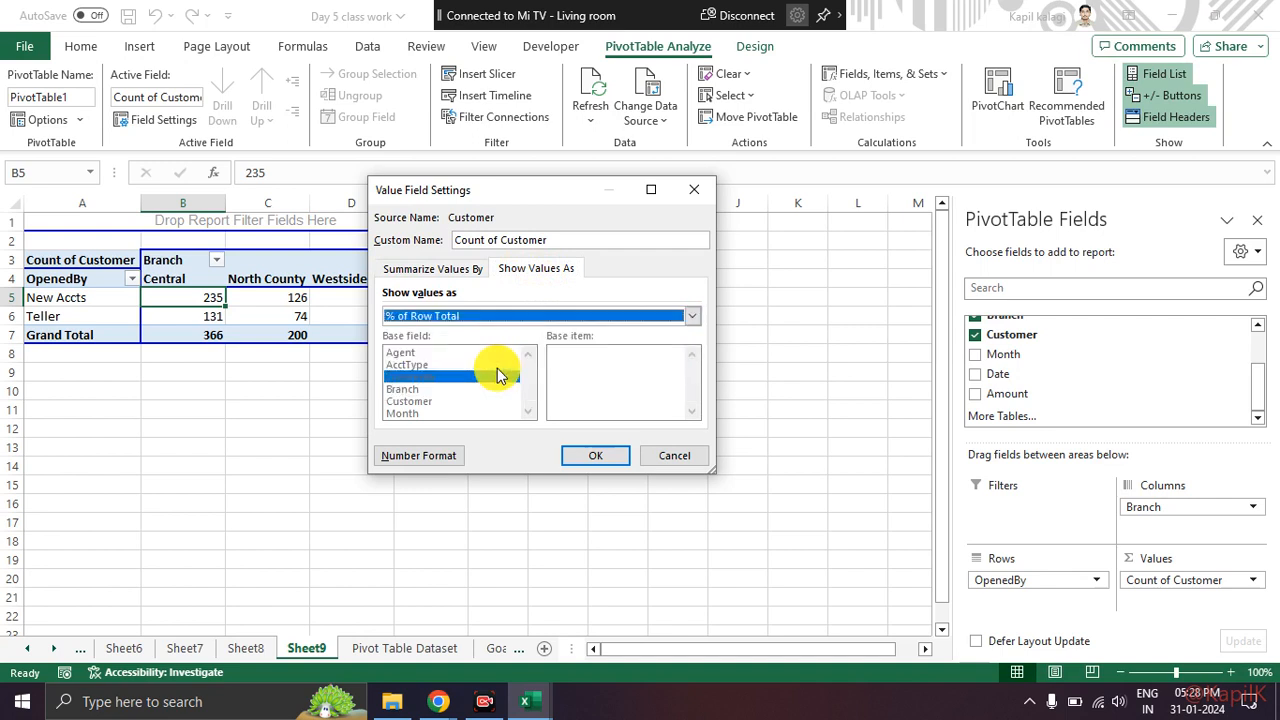
left_click(580, 452)
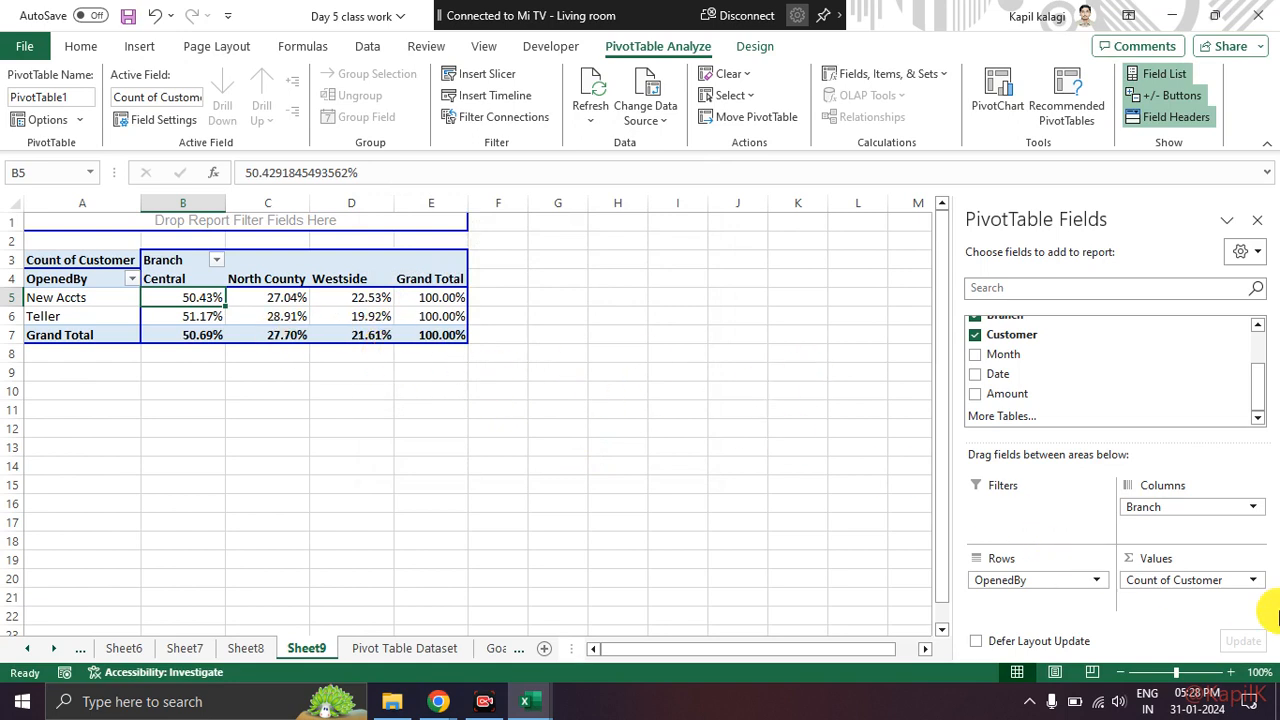
Step: Show the Count of Customer values as % of Column Total
left_click(1253, 581)
left_click(1222, 560)
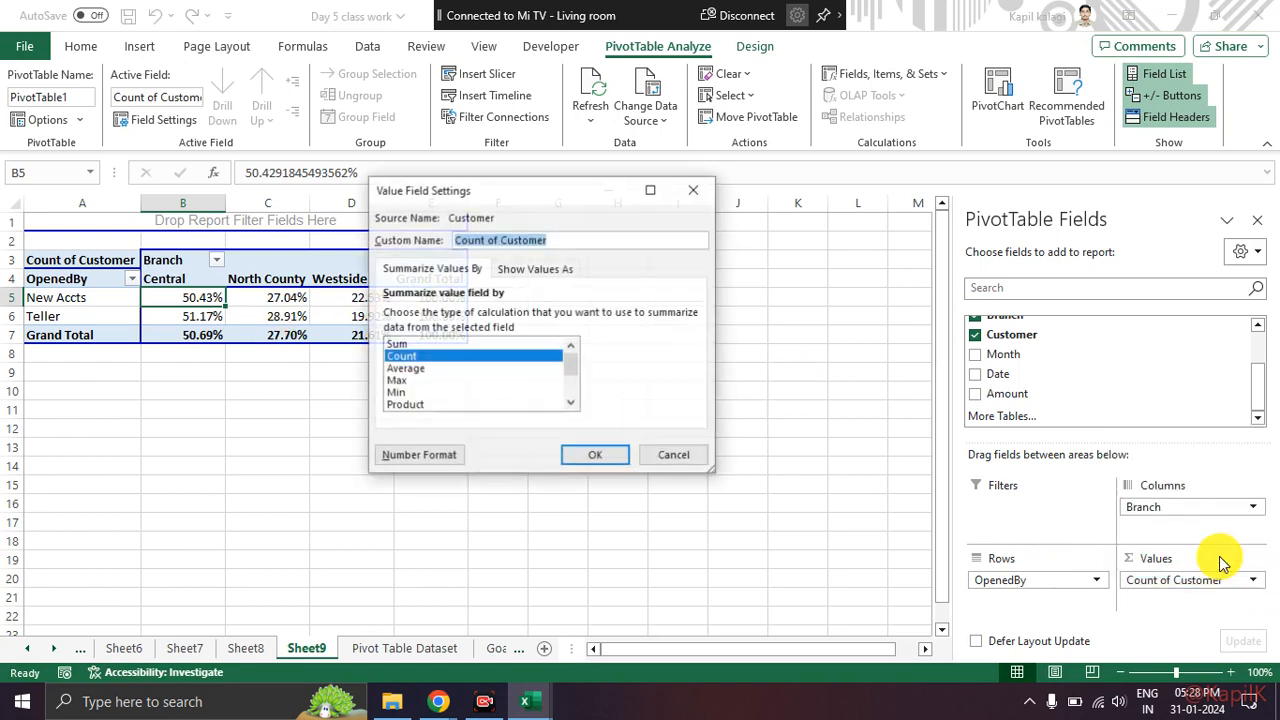
left_click(517, 275)
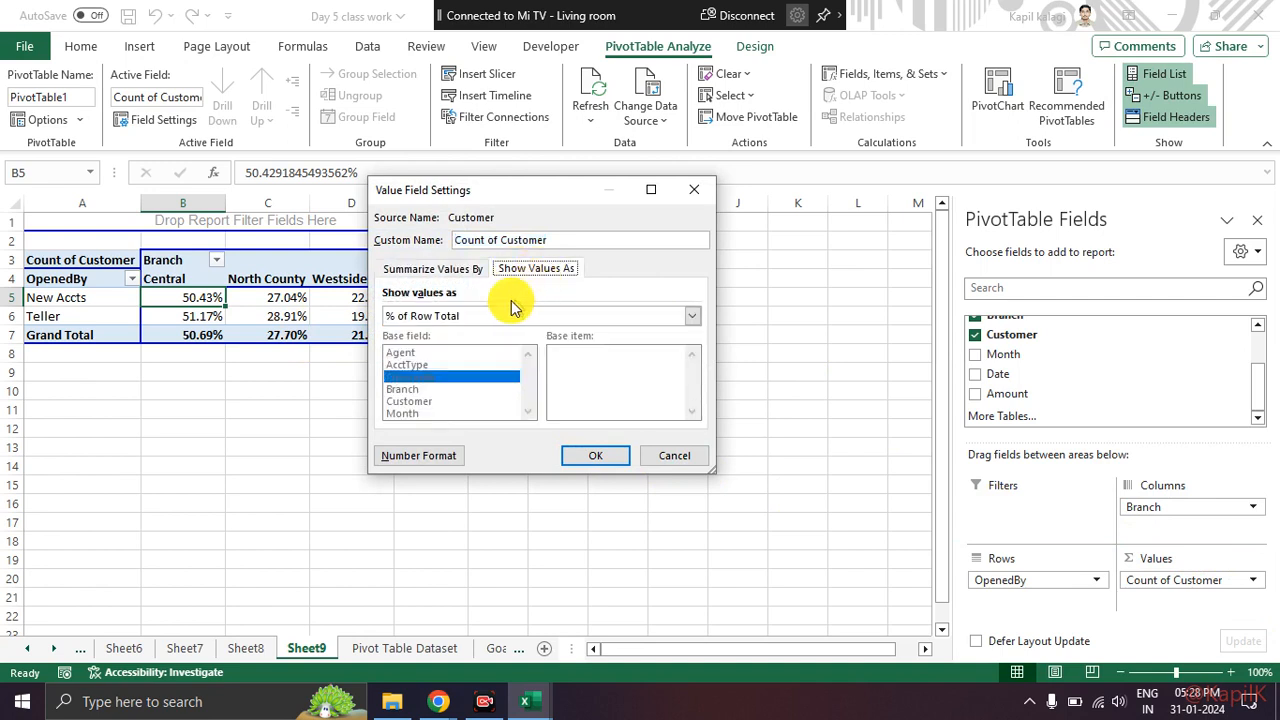
left_click(491, 315)
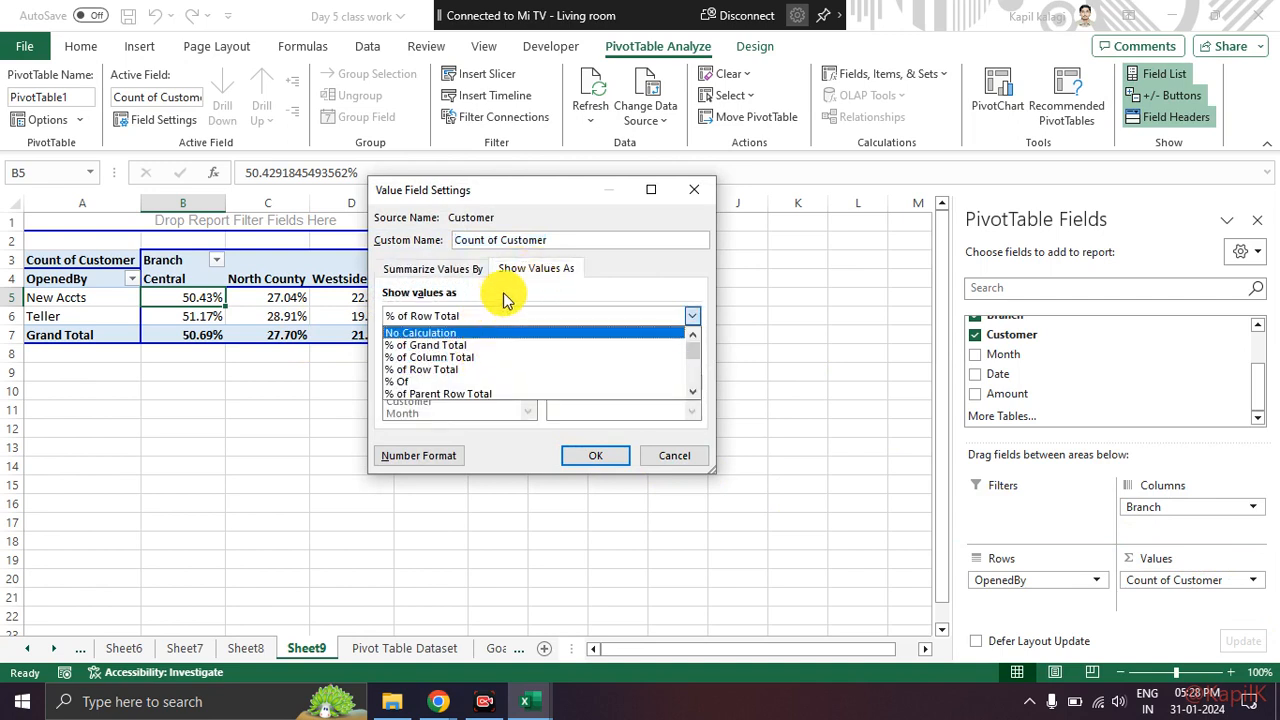
mouse_move(560, 266)
left_mouse_down()
mouse_move(651, 277)
mouse_move(520, 240)
left_mouse_up()
key("Escape")
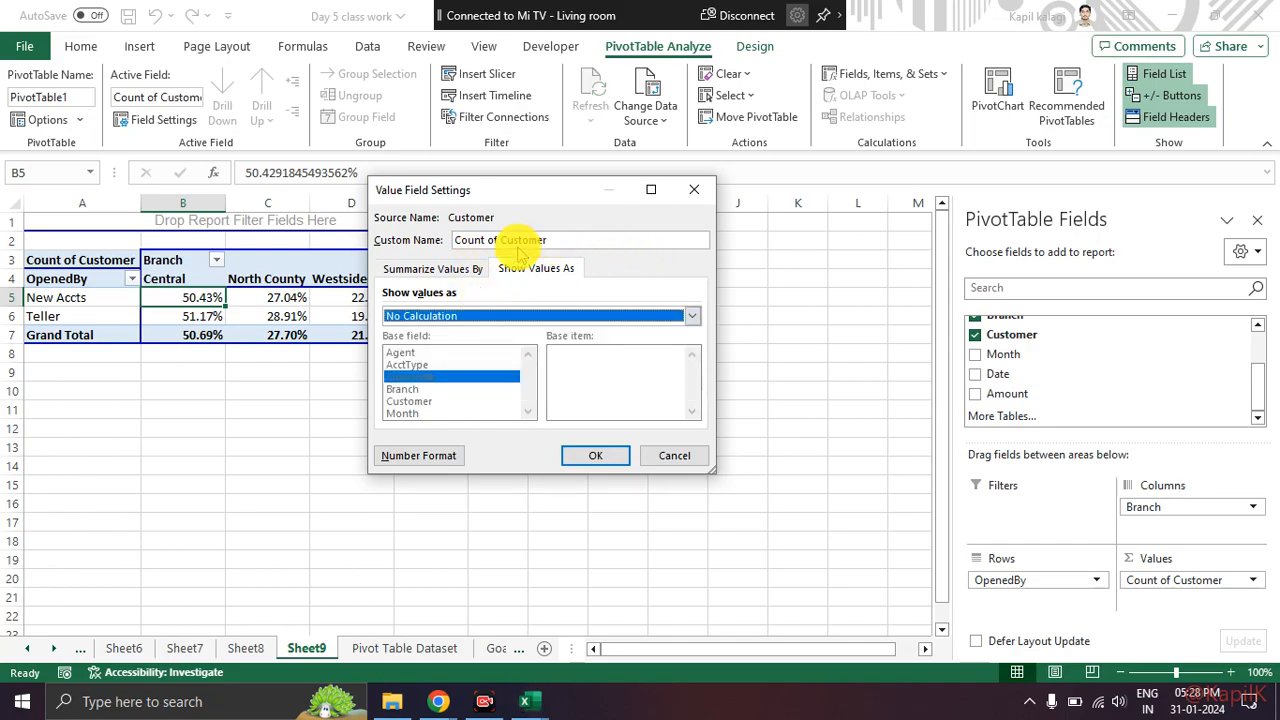
key("ctrl+1")
key("Escape")
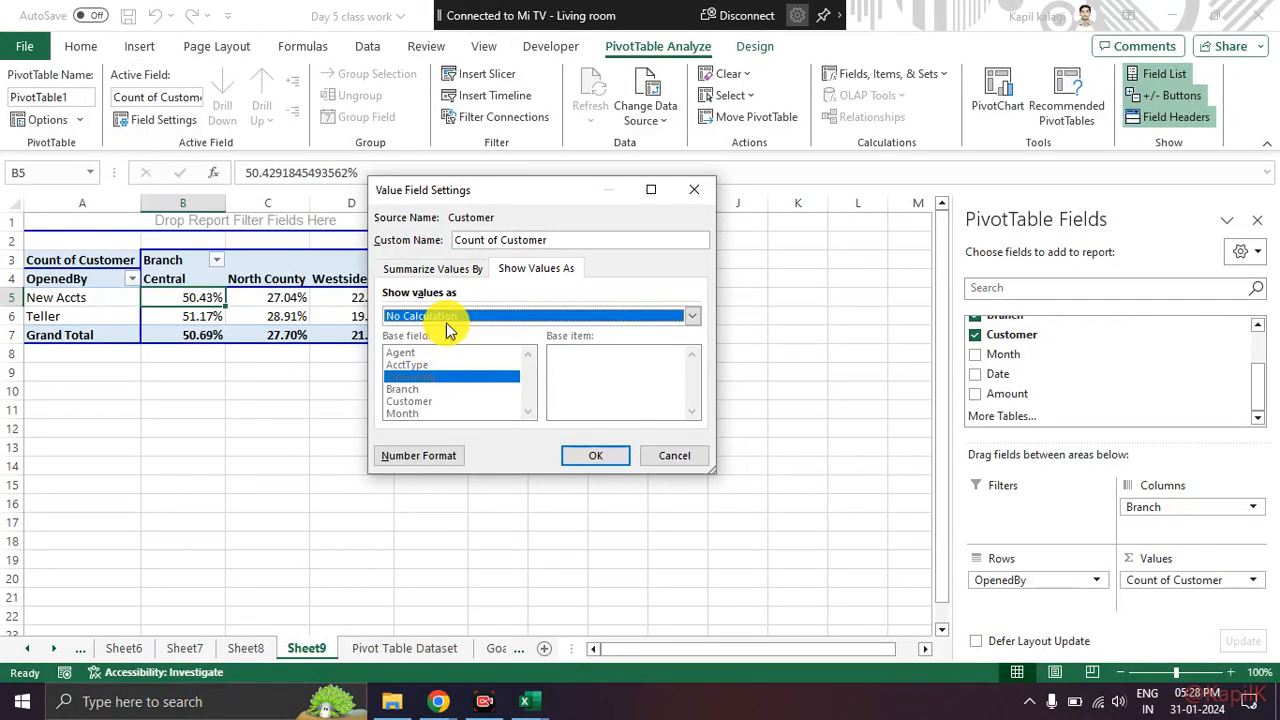
left_click(471, 318)
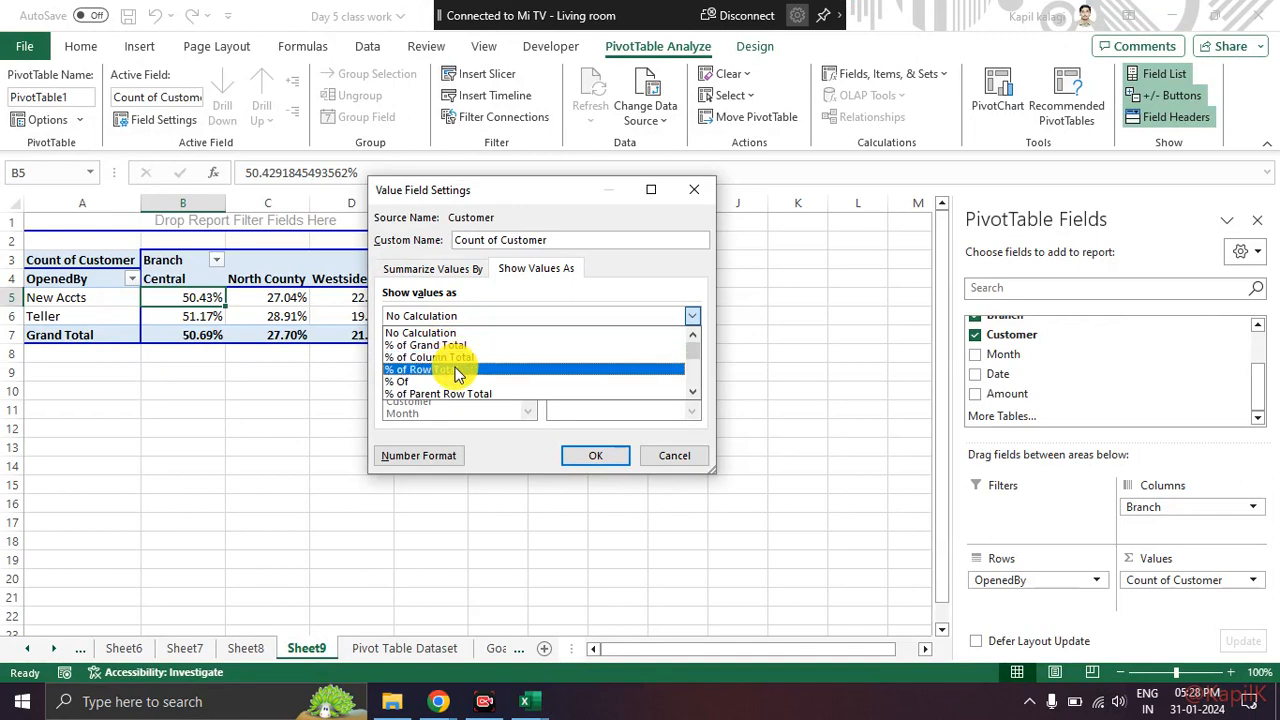
left_click(450, 357)
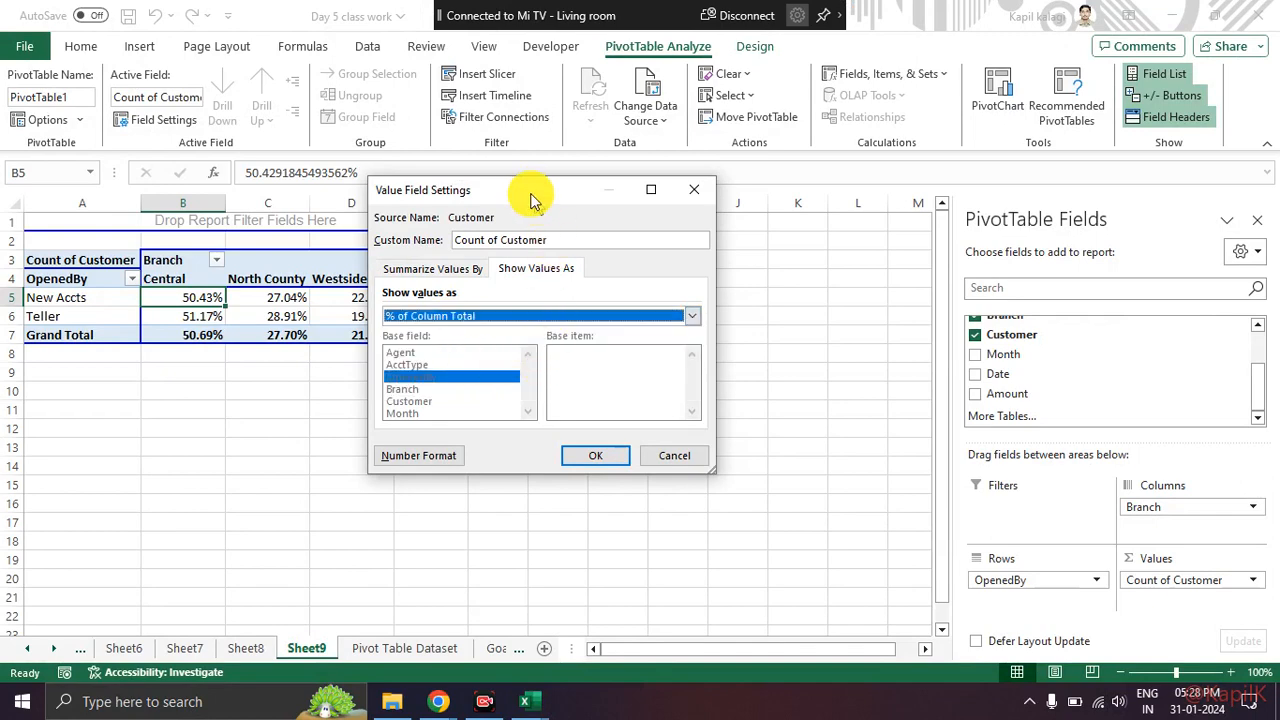
left_click_drag(531, 194, 688, 176)
left_click(755, 437)
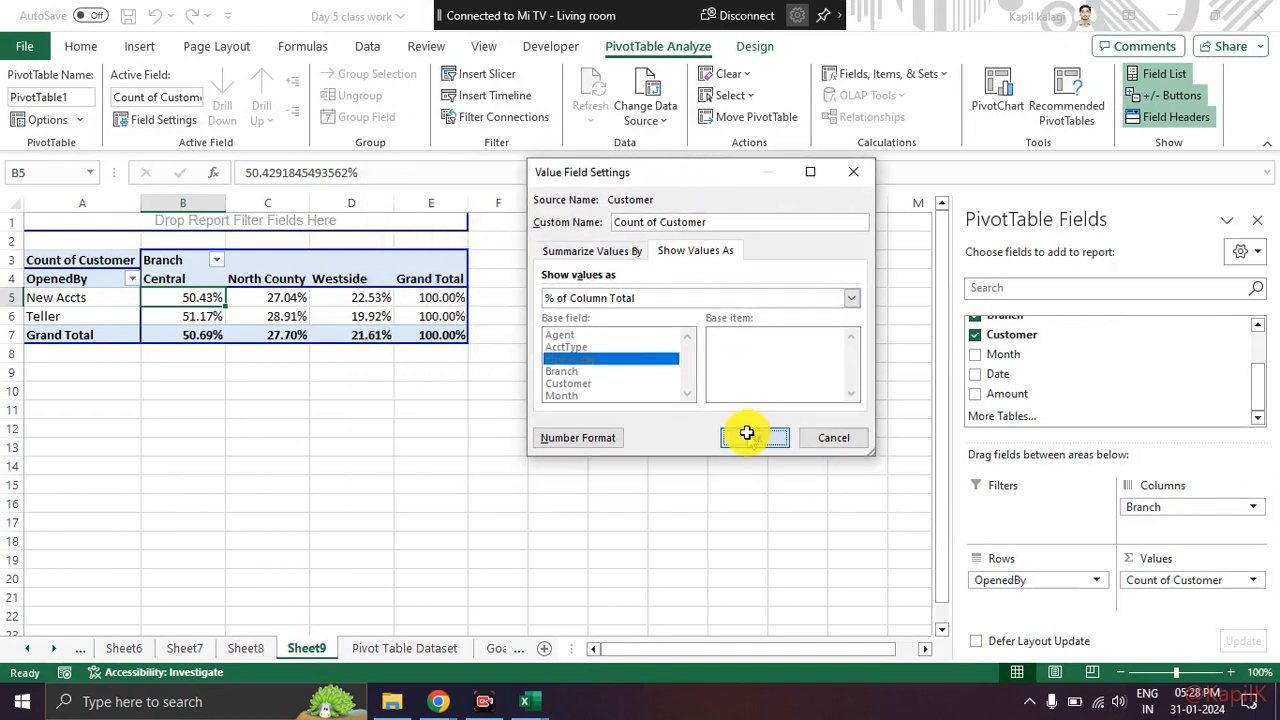
left_click(601, 408)
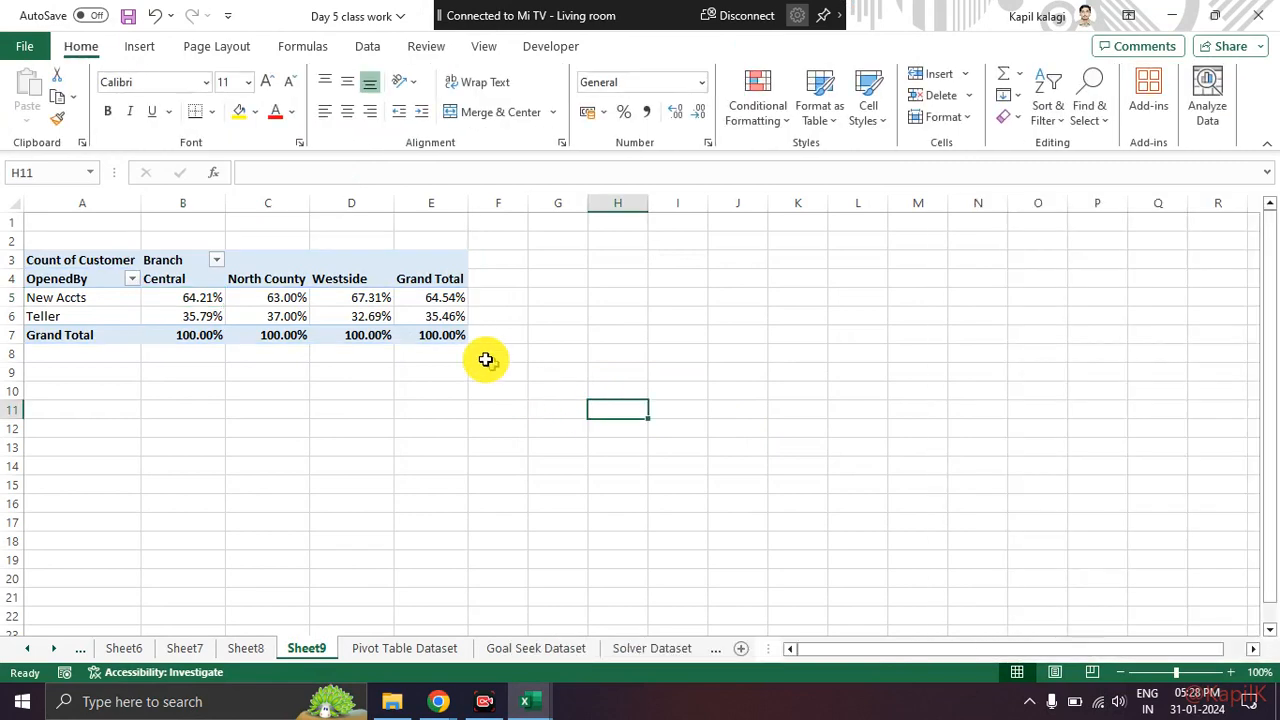
Step: Add the Agent field to the PivotTable's report filter area
left_click(457, 314)
left_click(451, 371)
left_click(440, 338)
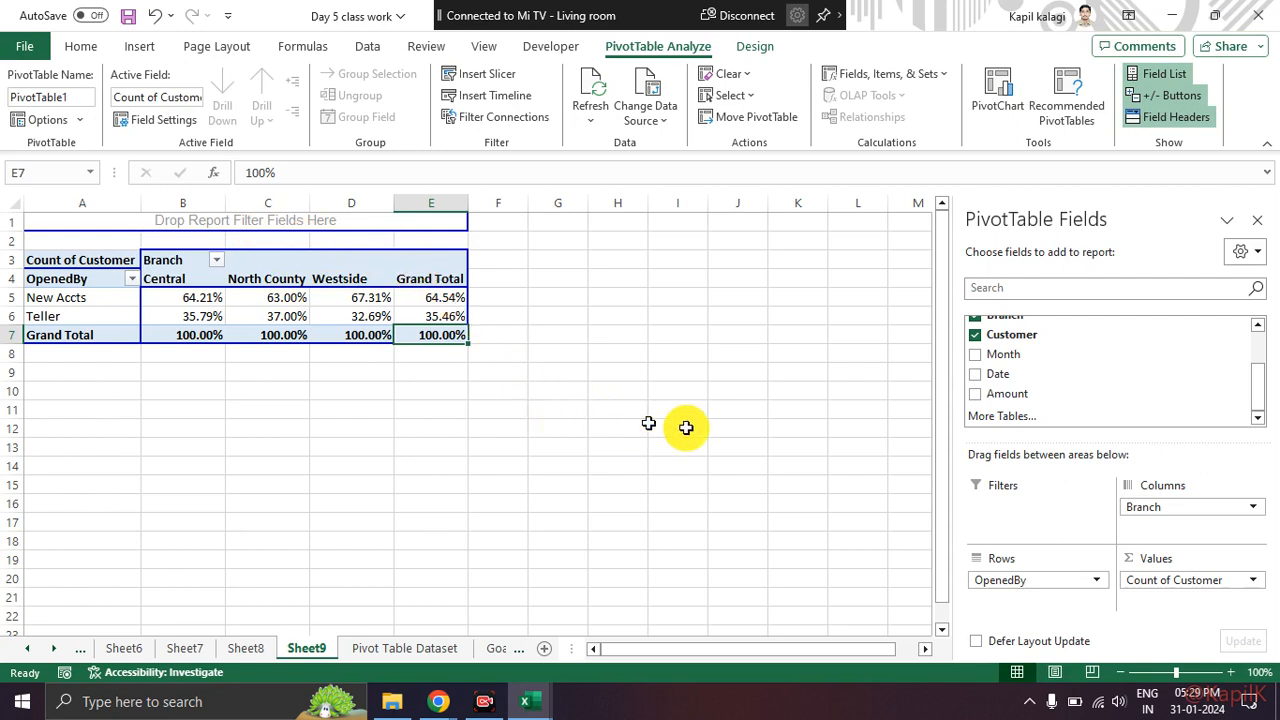
scroll(1060, 393, "up", 2)
left_click_drag(1015, 330, 318, 225)
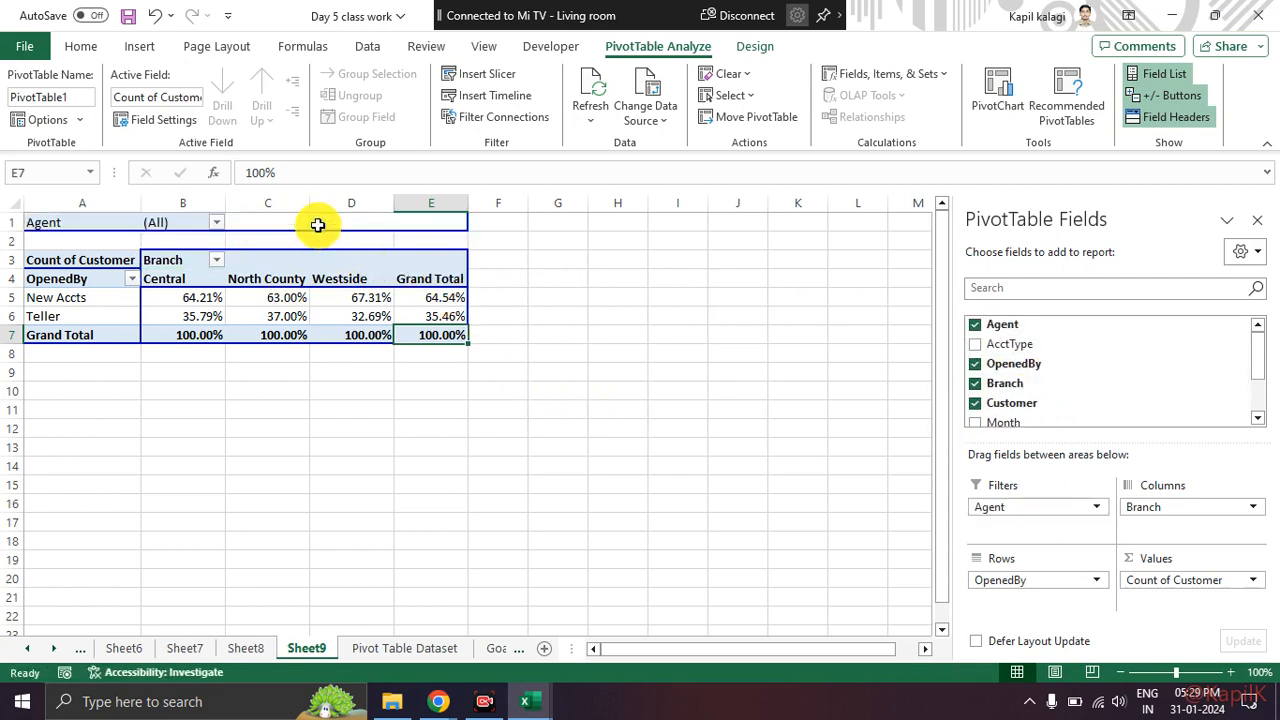
Step: Filter the PivotTable to the fourth agent in the Agent filter list and select Teller's Grand Total percentage
left_click(217, 223)
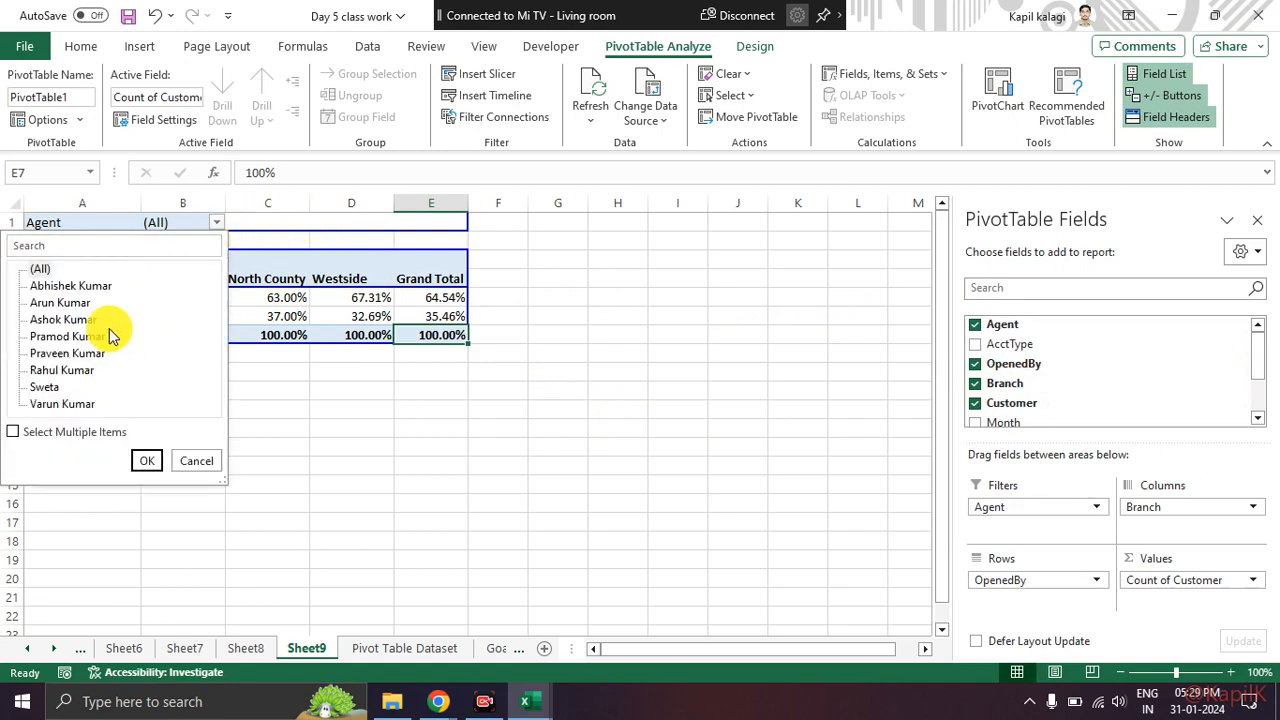
left_click(80, 337)
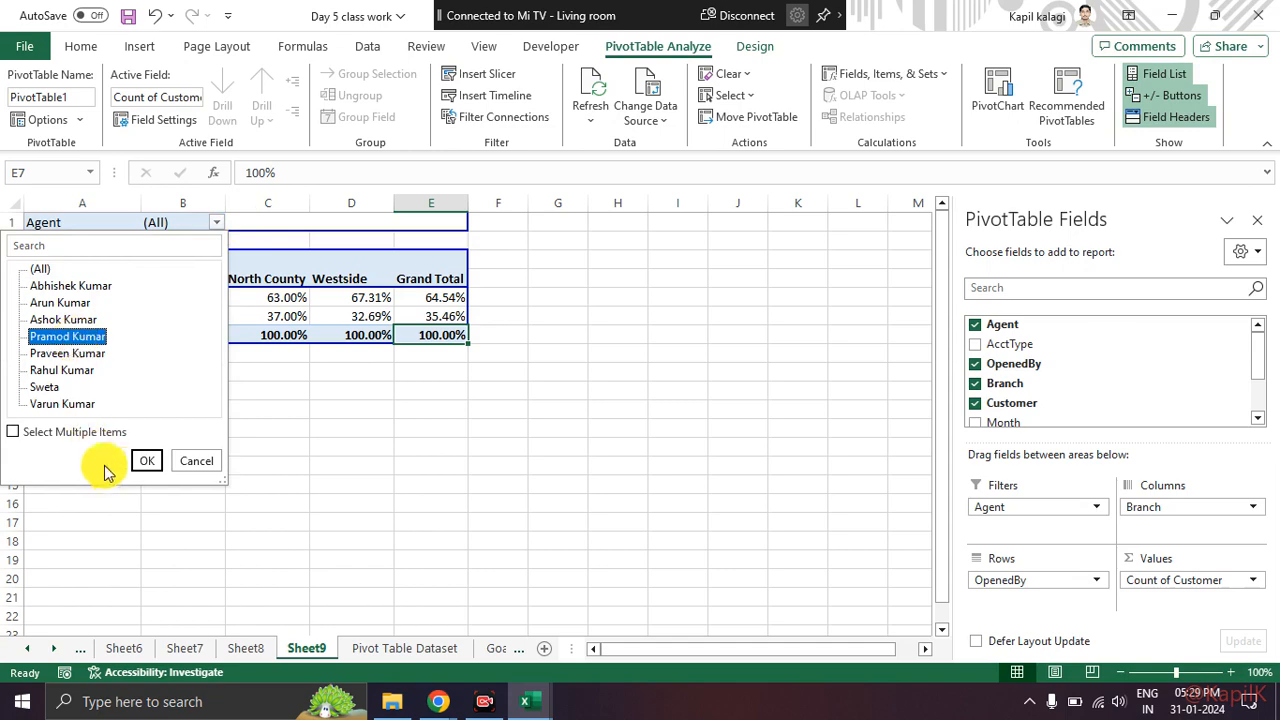
left_click(140, 461)
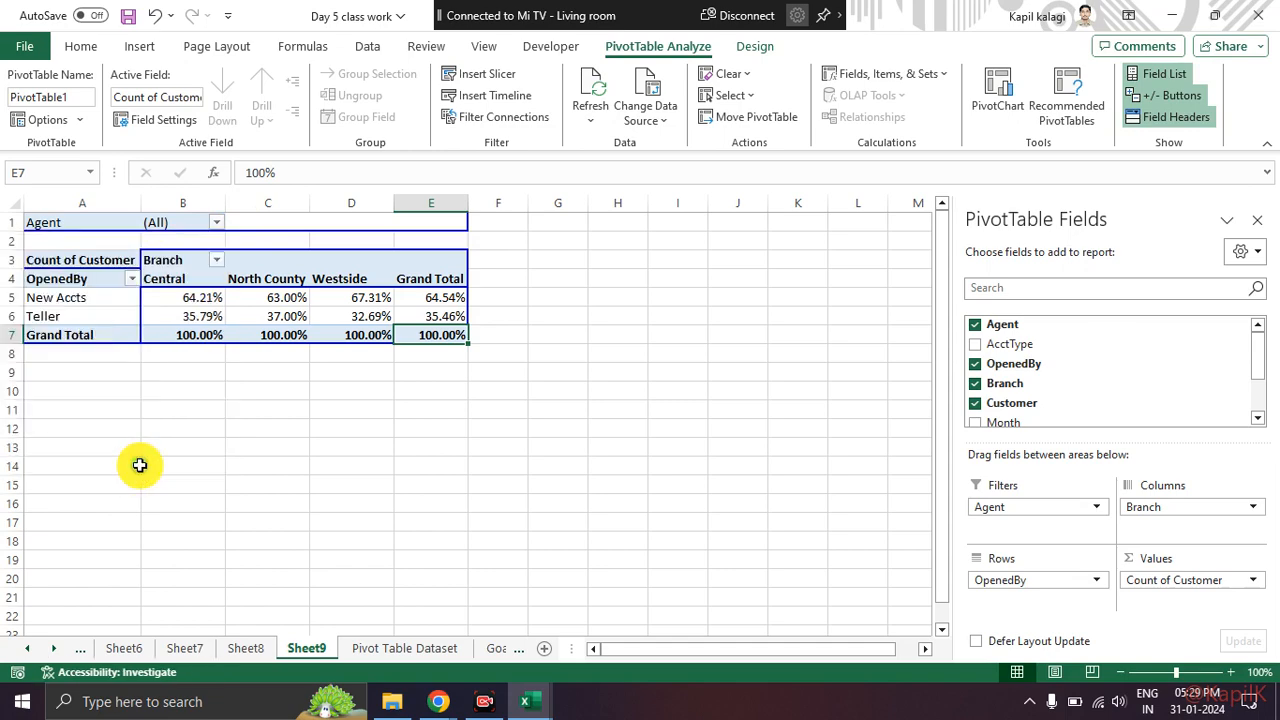
left_click(343, 443)
left_click(515, 317)
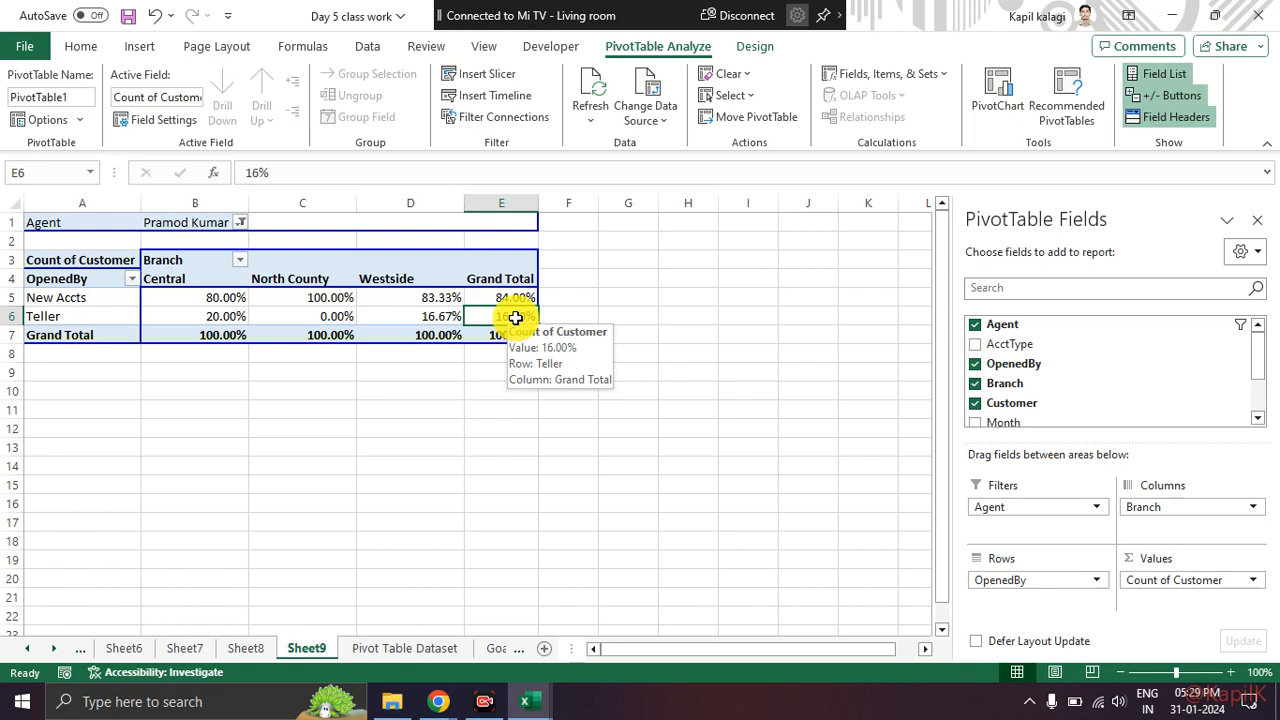
Step: Filter the PivotTable to the first agent in the Agent filter list
left_click(240, 222)
left_click(88, 287)
left_click(167, 462)
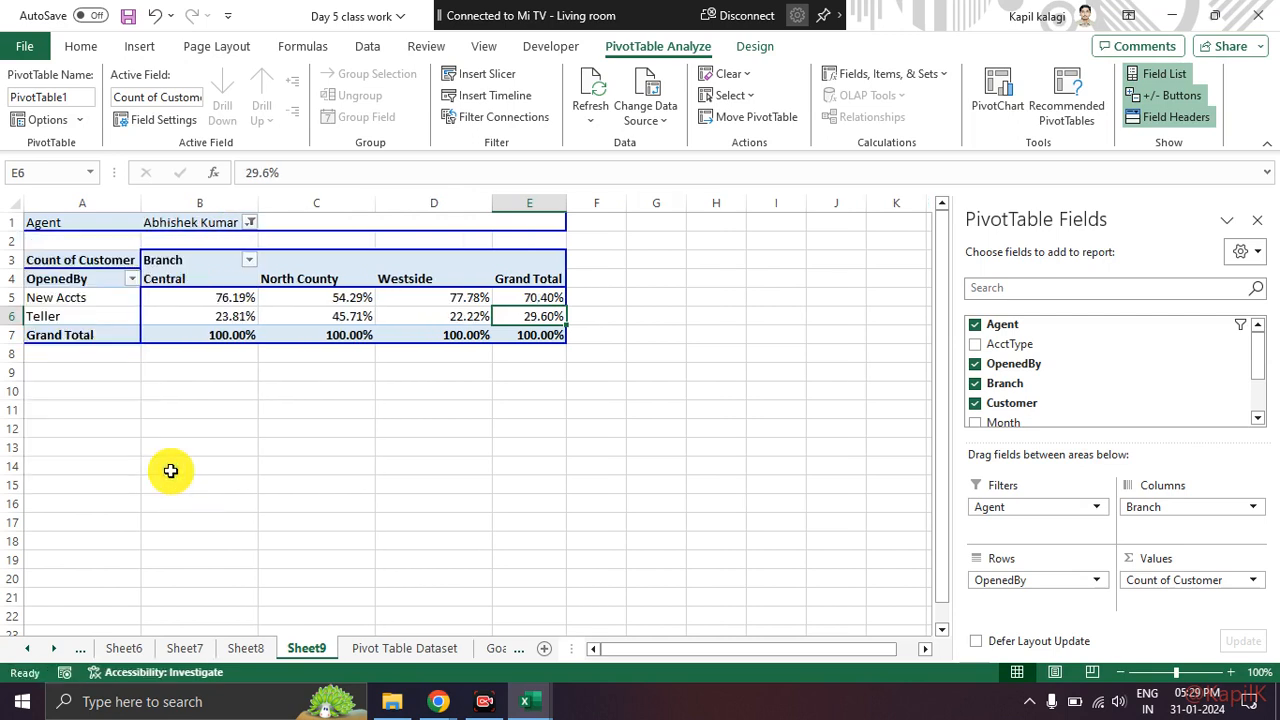
left_click(389, 426)
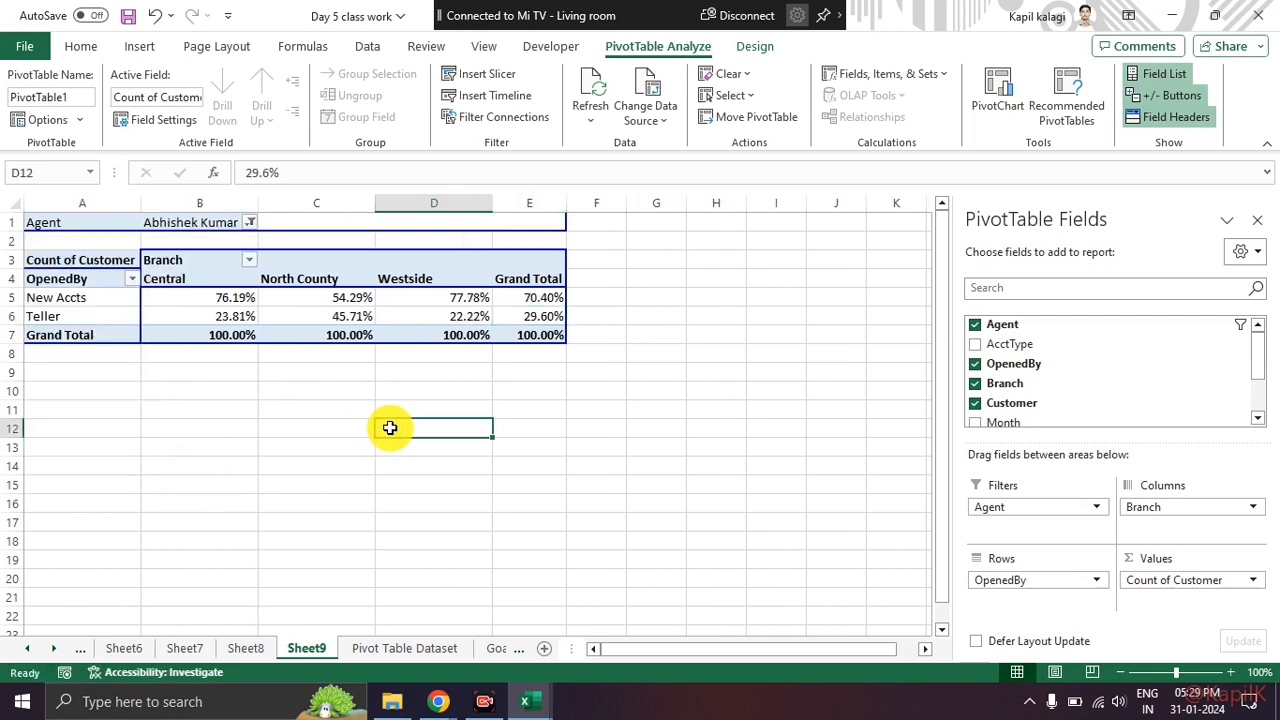
left_click(250, 224)
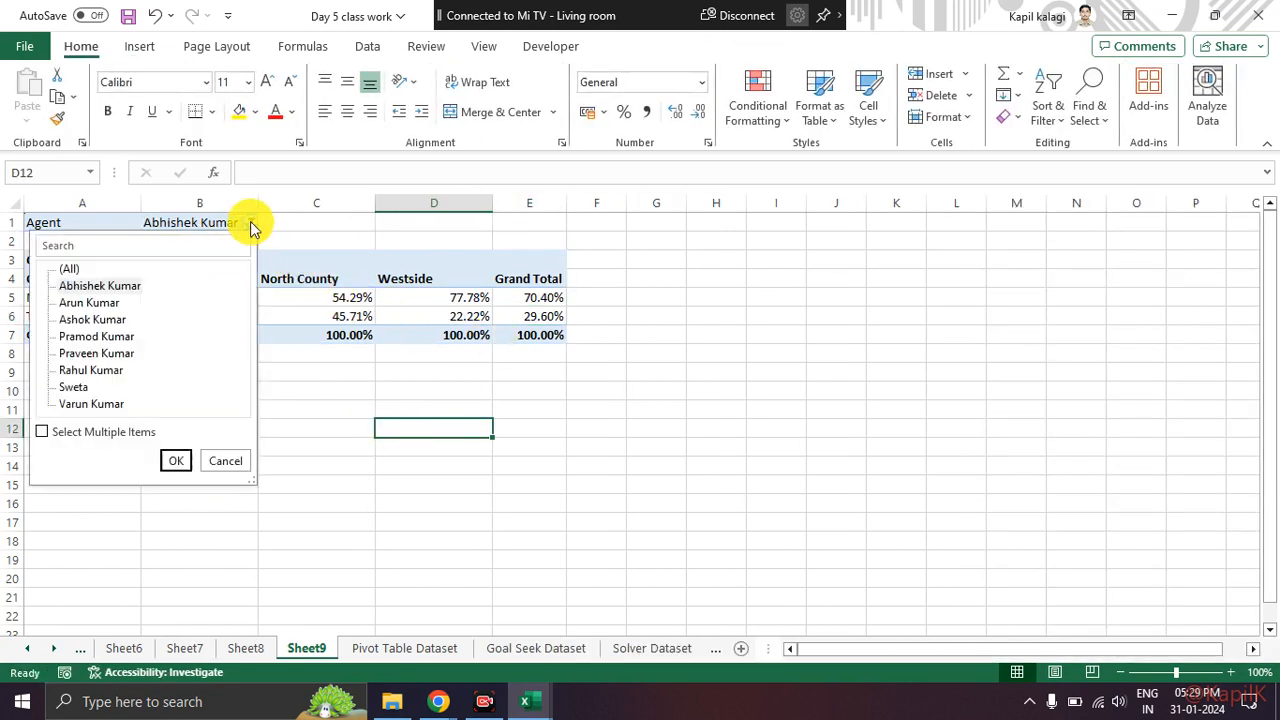
left_click(90, 371)
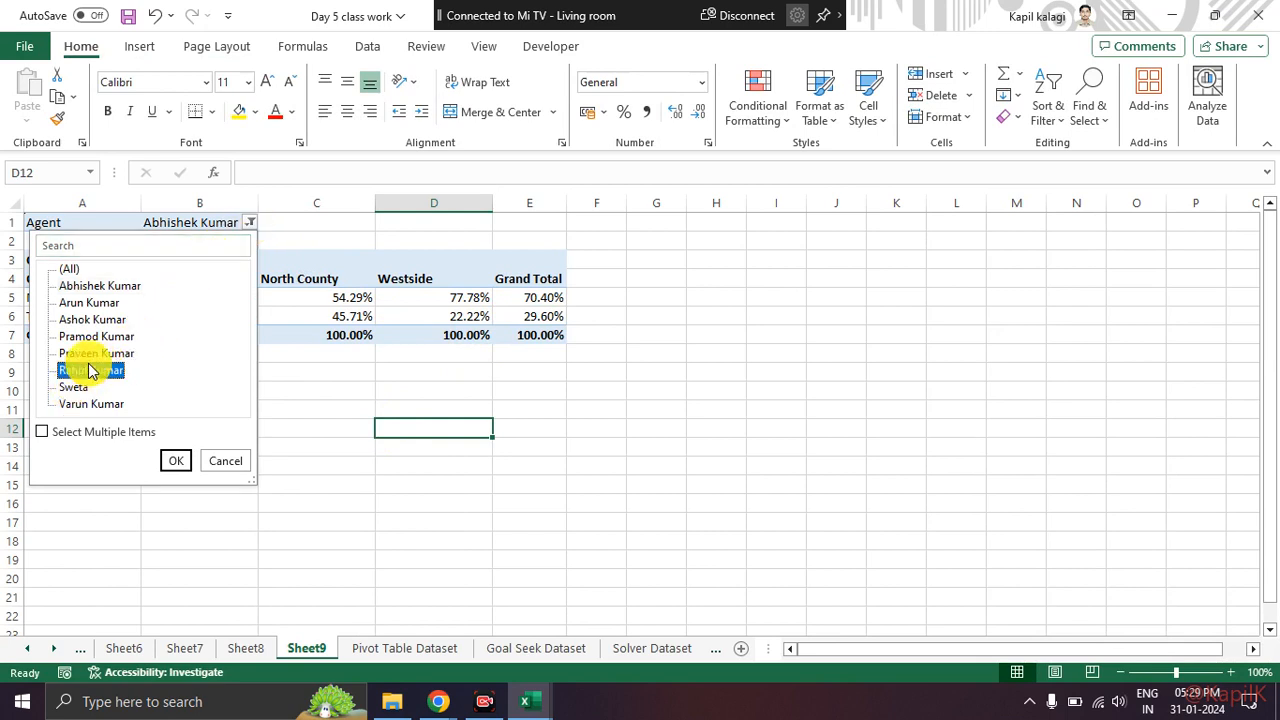
left_click(550, 314)
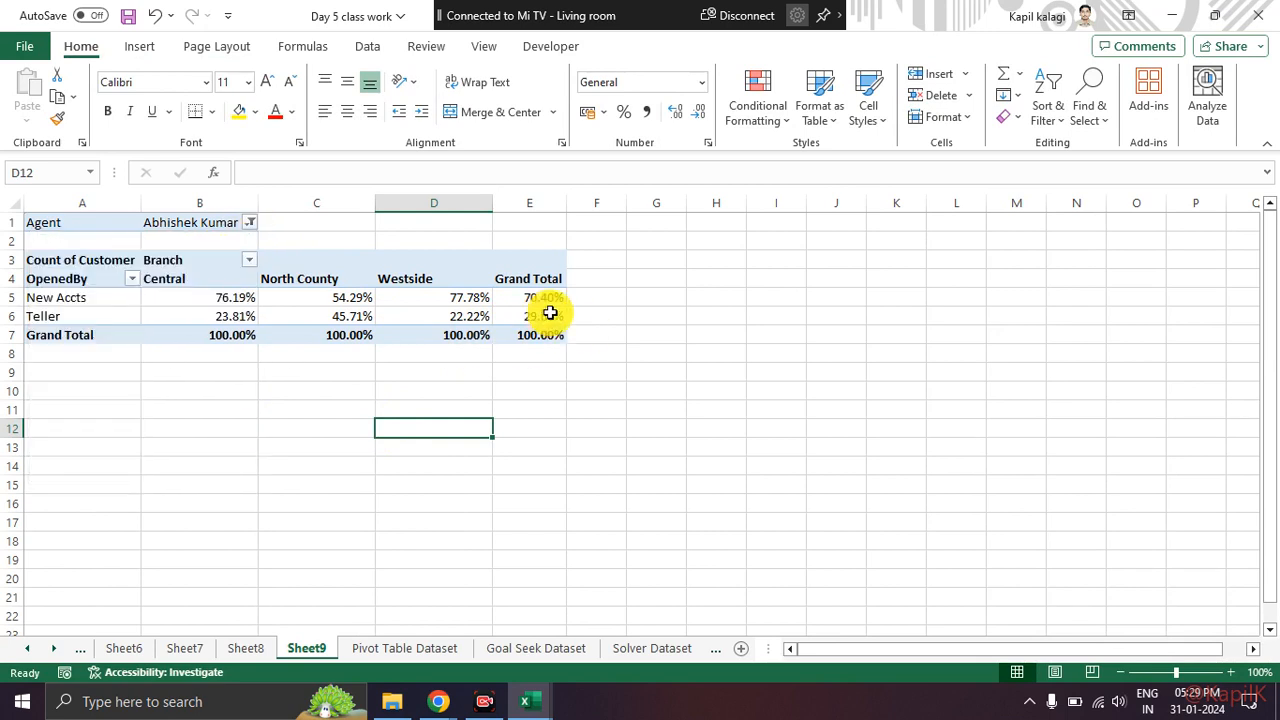
Step: Allow multiple selections in the Agent report filter and show only the fourth and sixth agents in the list
left_click(250, 223)
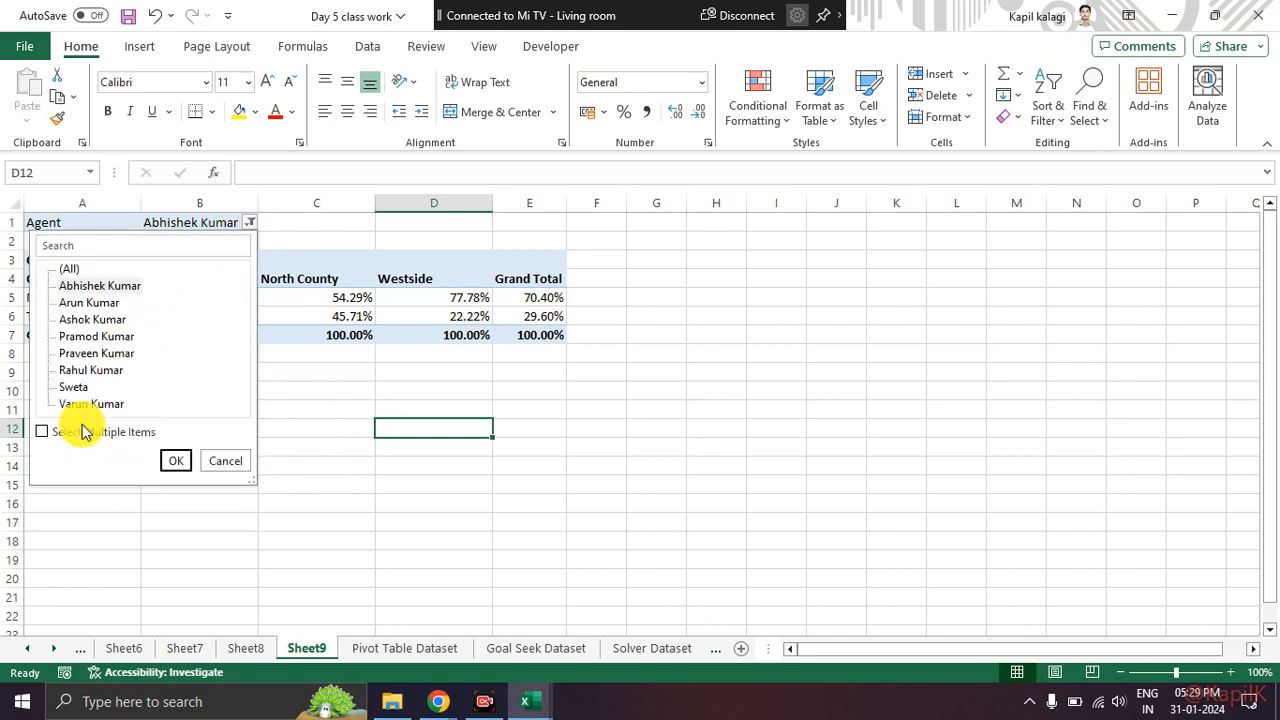
left_click(50, 432)
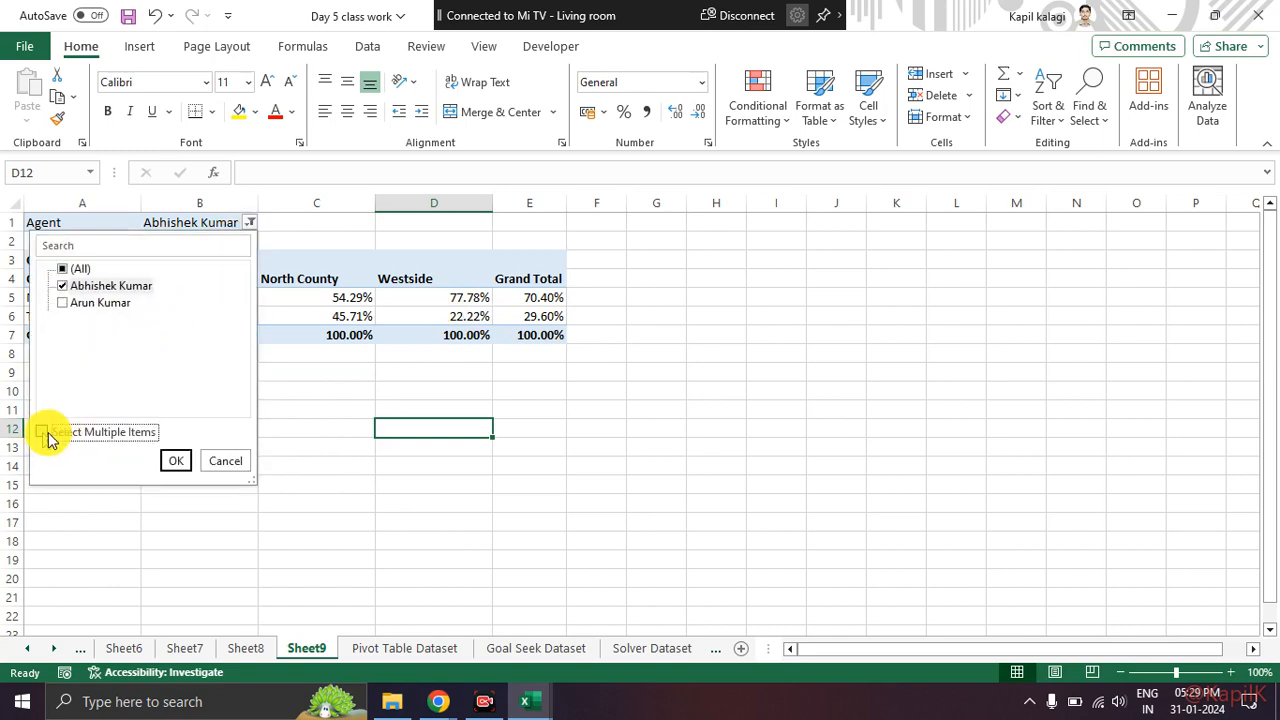
left_click(62, 268)
left_click(62, 270)
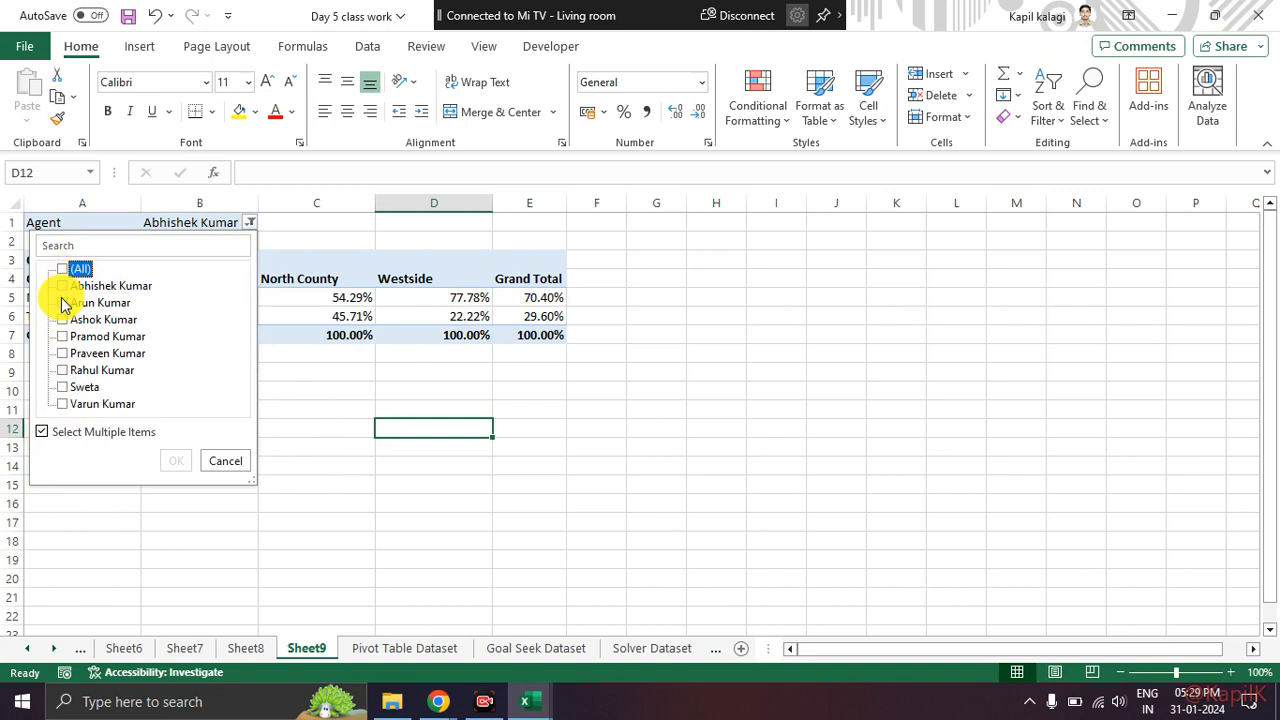
left_click(62, 336)
left_click(62, 370)
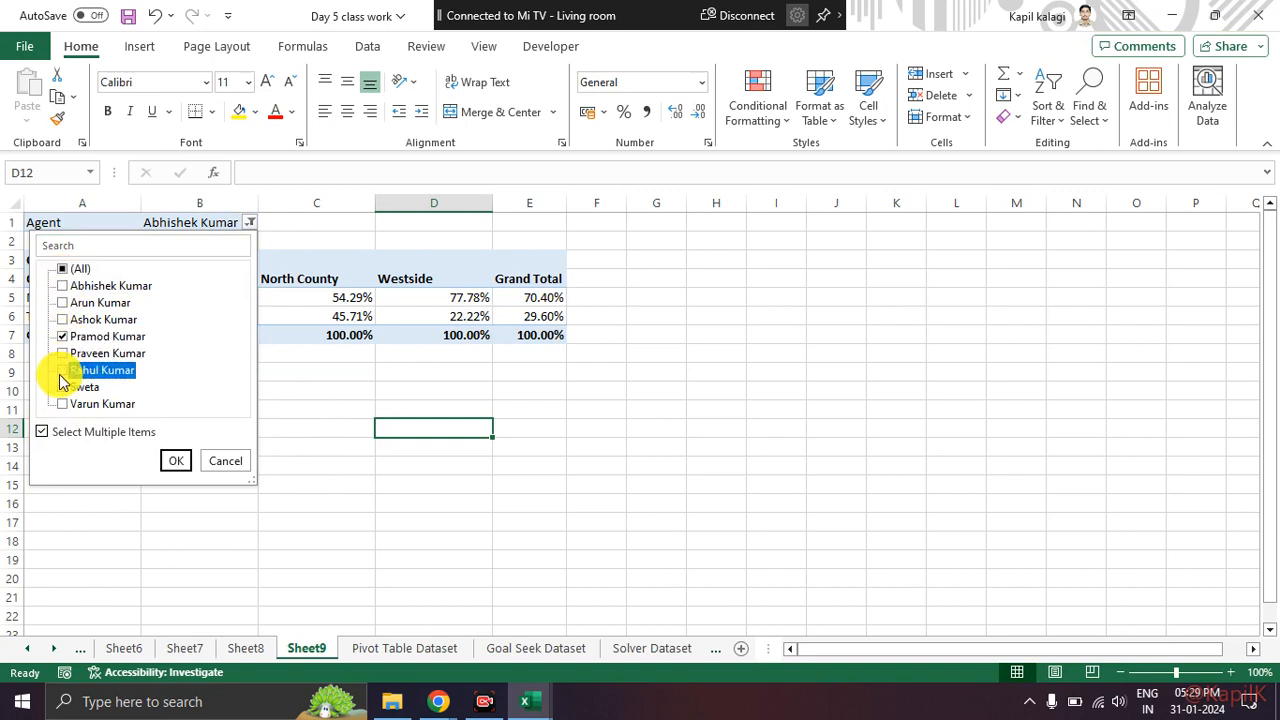
left_click(175, 460)
left_click(496, 409)
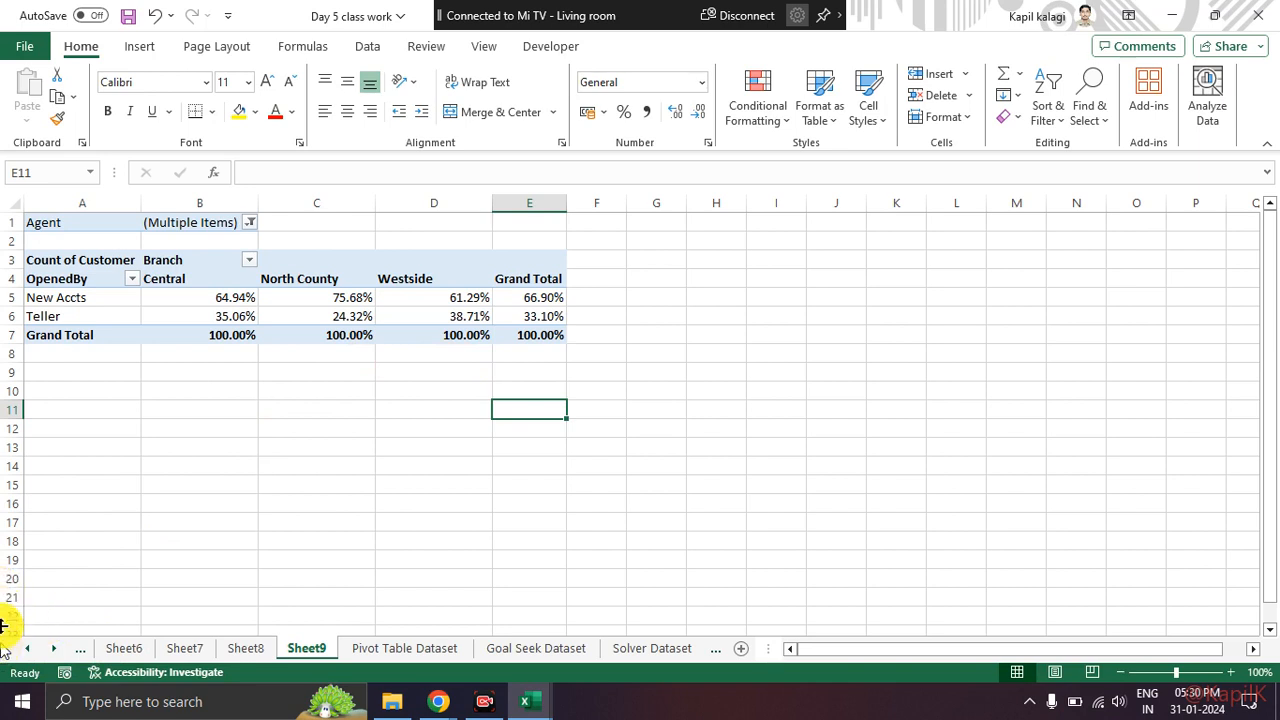
Step: Go to the Solver Dataset sheet of the Day 5 class work workbook
mouse_move(528, 701)
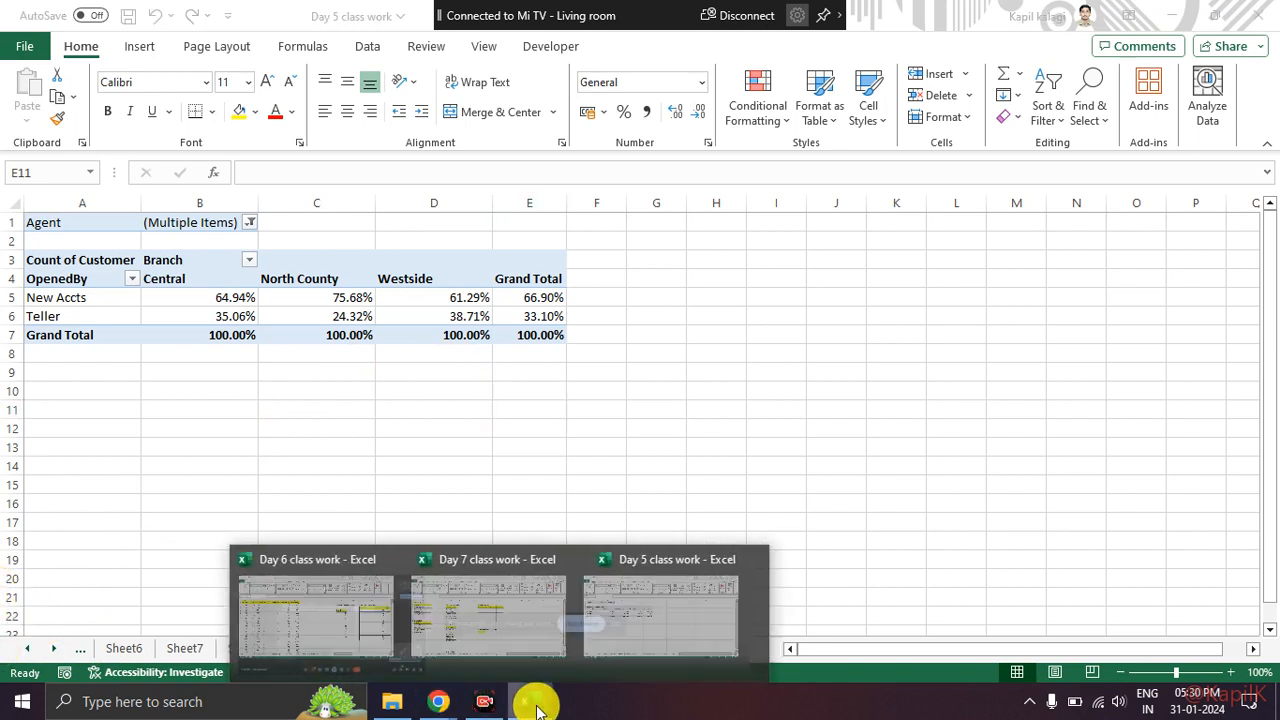
left_click(683, 637)
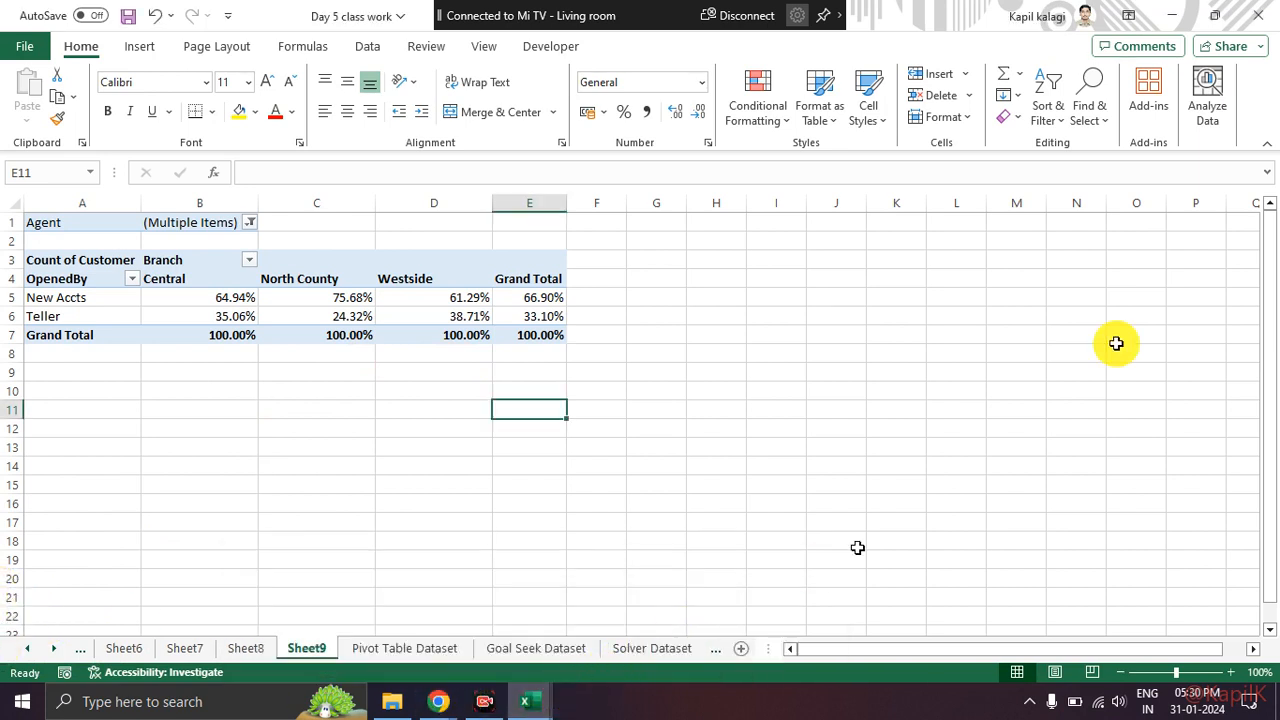
left_click(652, 648)
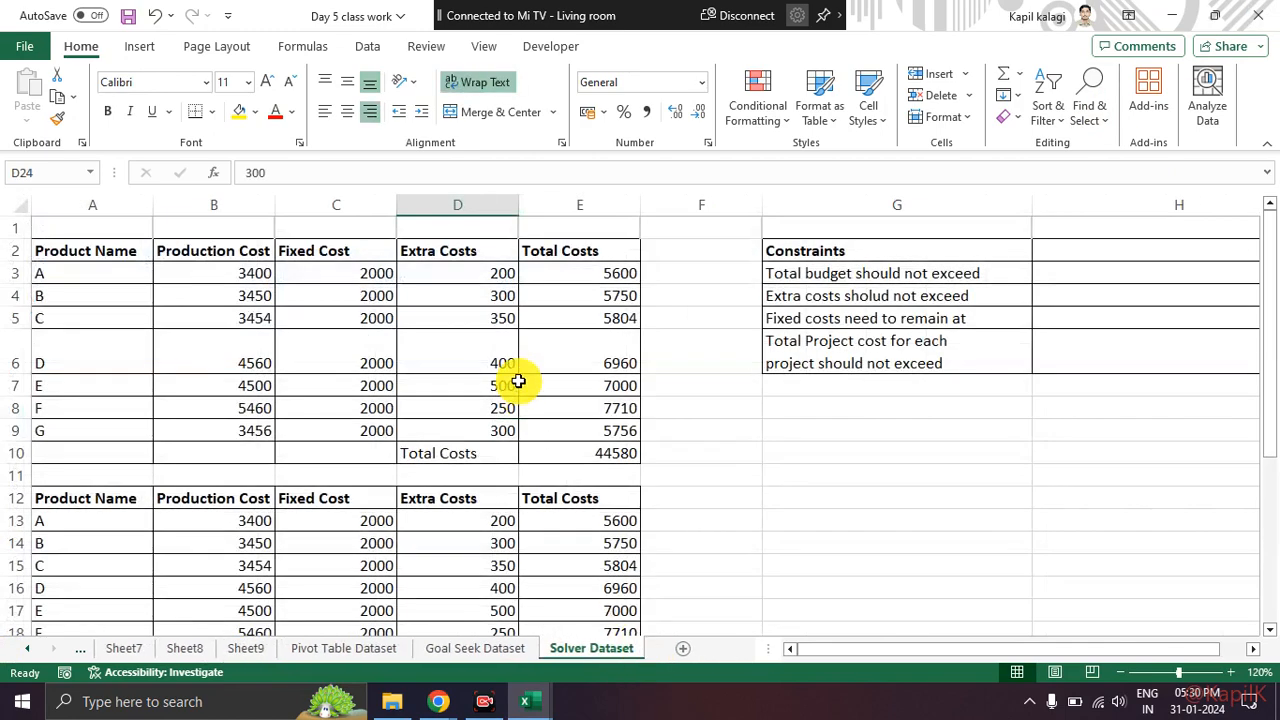
left_click(752, 405)
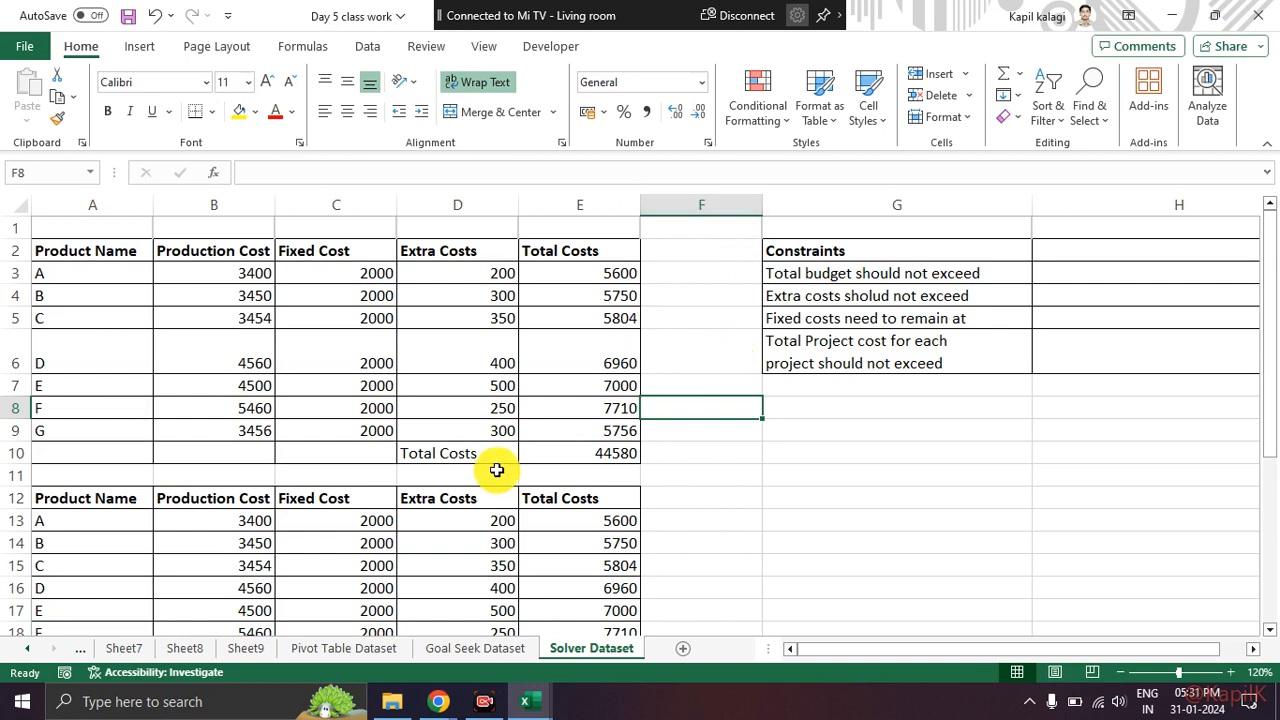
Step: Examine the upper product table's Product Name, Production Cost and Fixed Cost columns
left_click_drag(109, 251, 567, 432)
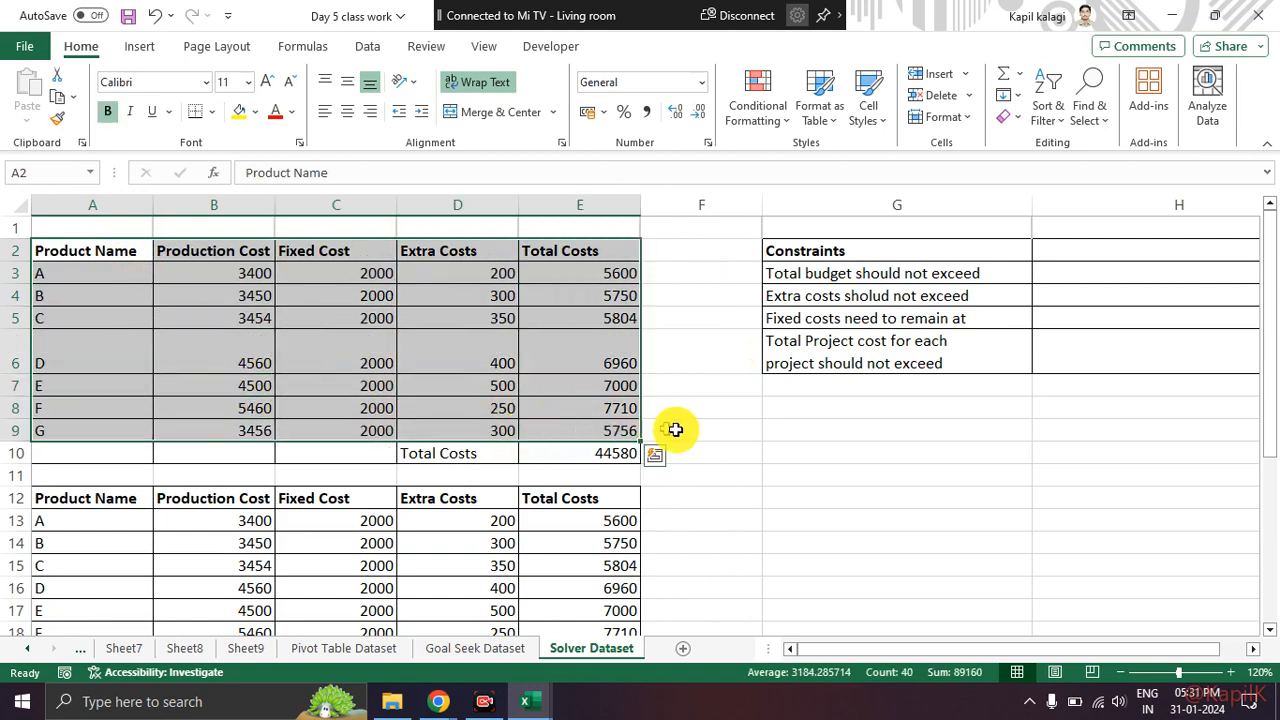
left_click(733, 425)
left_click(123, 252)
left_click_drag(123, 252, 126, 430)
left_click(209, 357)
left_click_drag(240, 269, 243, 430)
left_click_drag(348, 272, 346, 409)
left_click(355, 356)
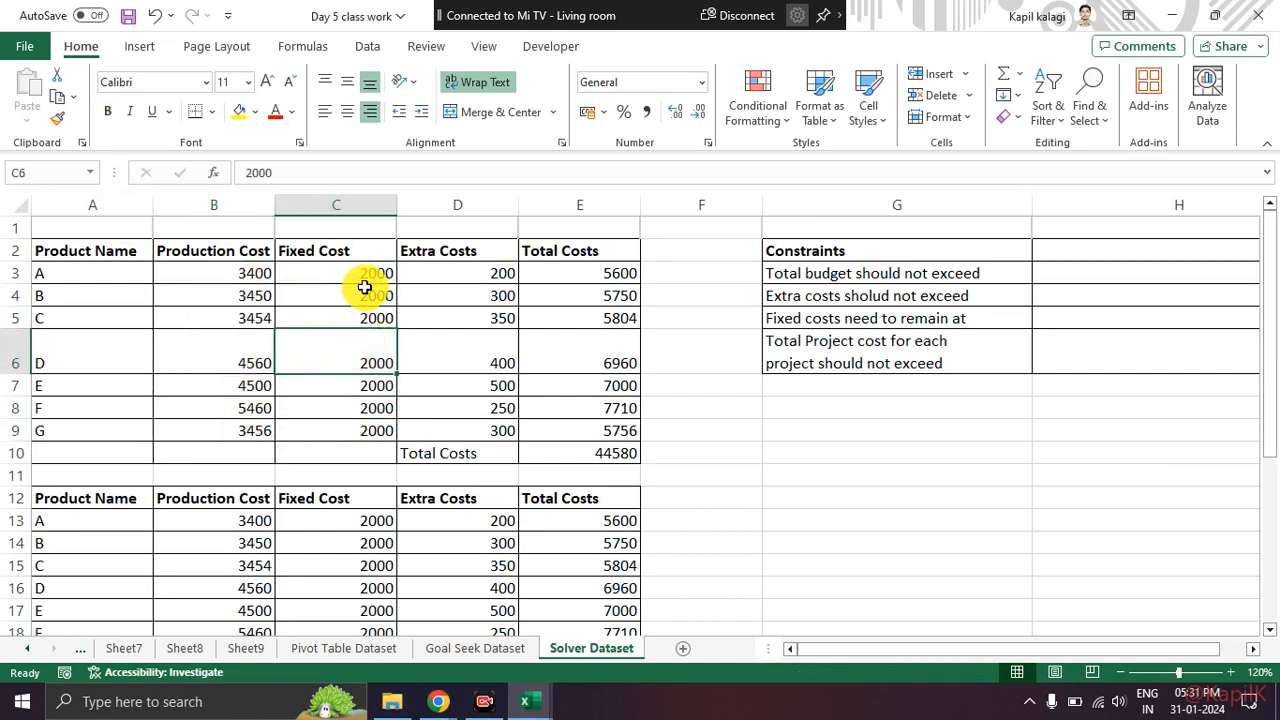
left_click_drag(360, 277, 365, 431)
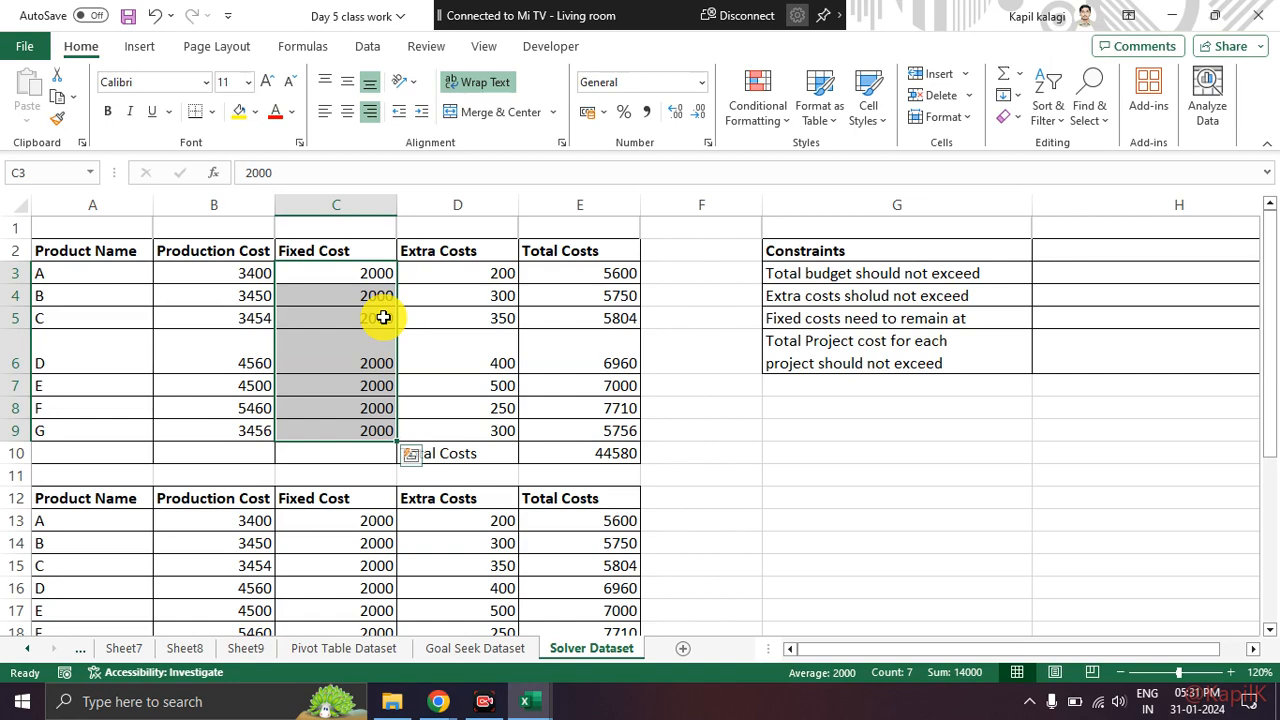
left_click_drag(247, 279, 254, 407)
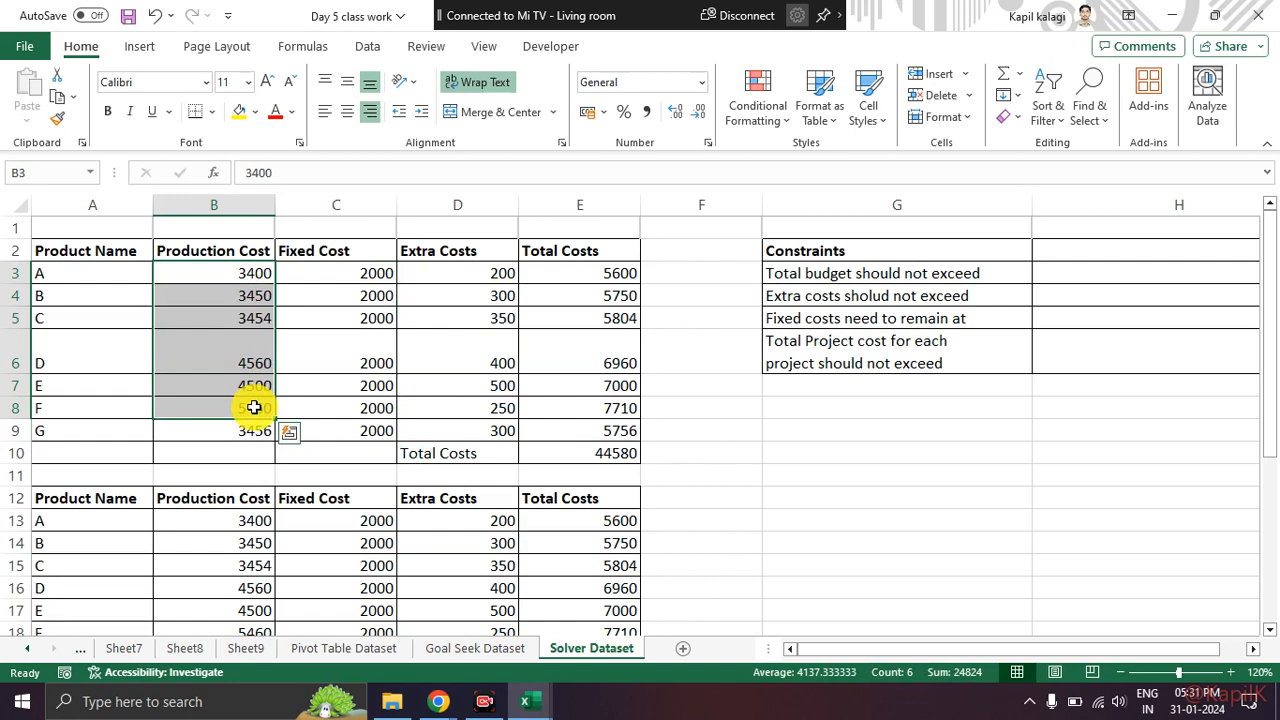
Step: Examine the Extra Costs and Total Costs of products A to G in the upper table
left_click(460, 340)
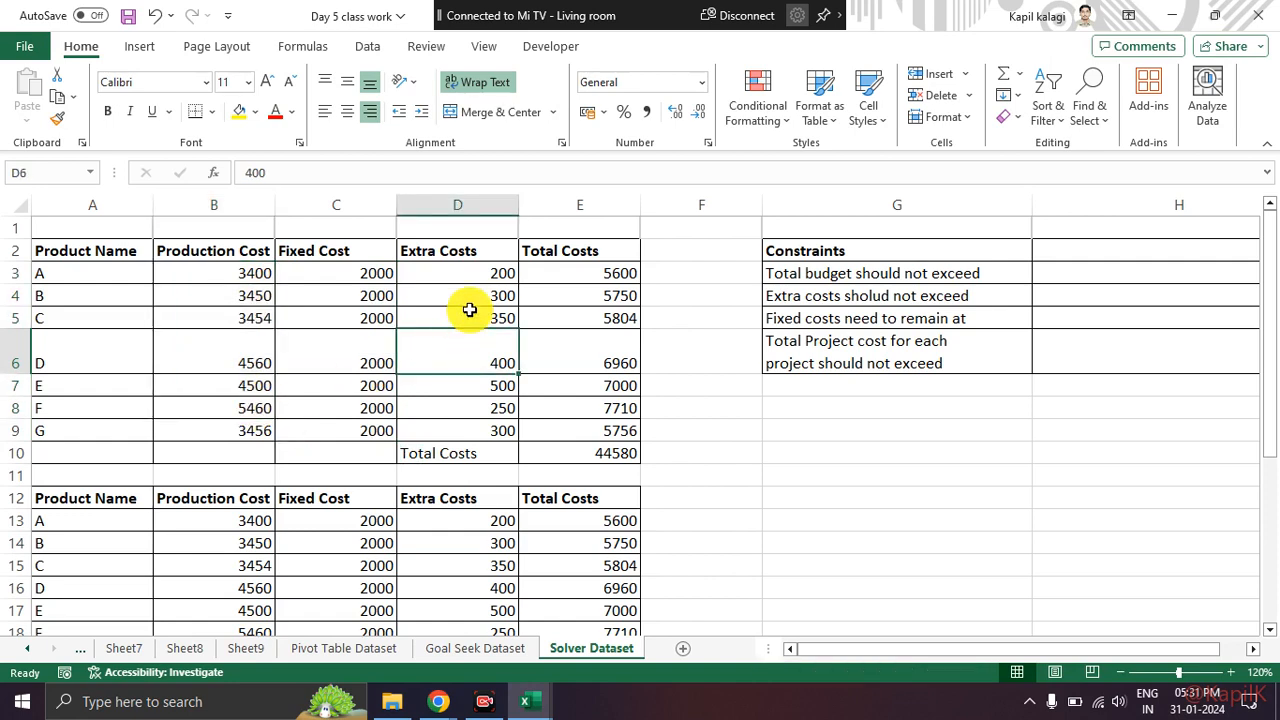
left_click_drag(470, 279, 471, 391)
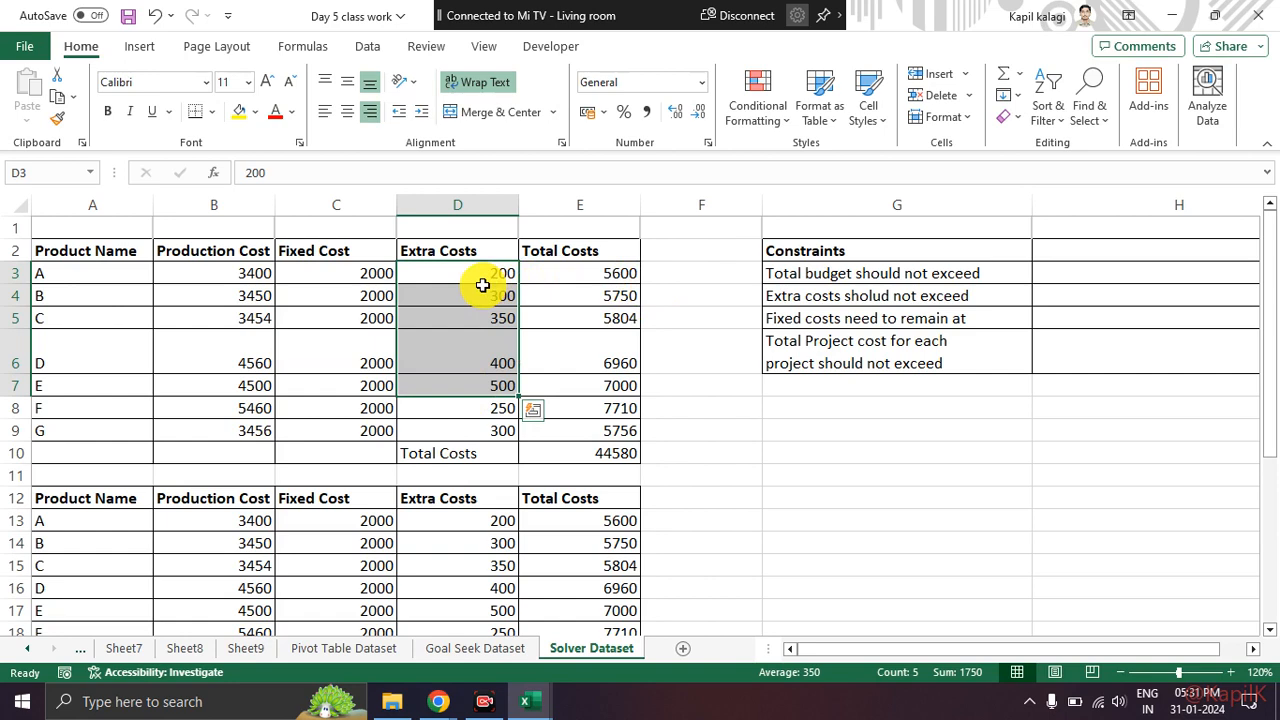
double_click(565, 270)
left_click(560, 312)
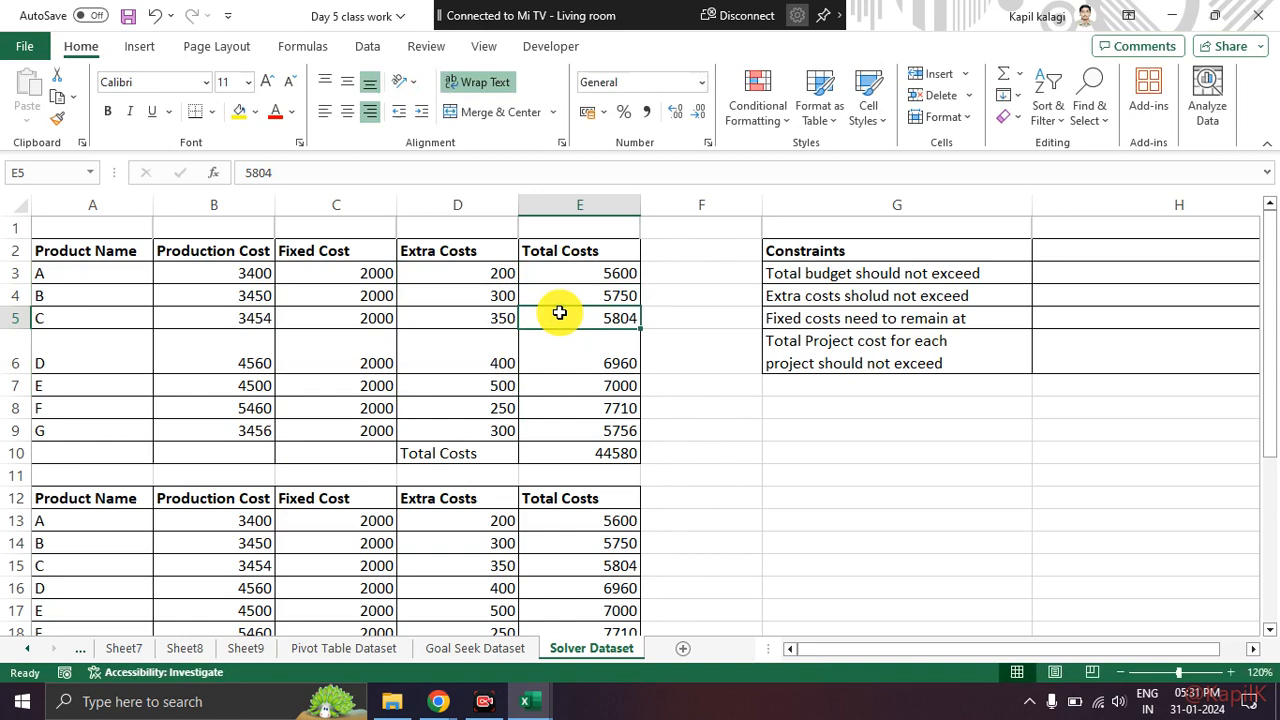
left_click(140, 273)
left_click_drag(254, 278, 591, 430)
left_click(578, 267)
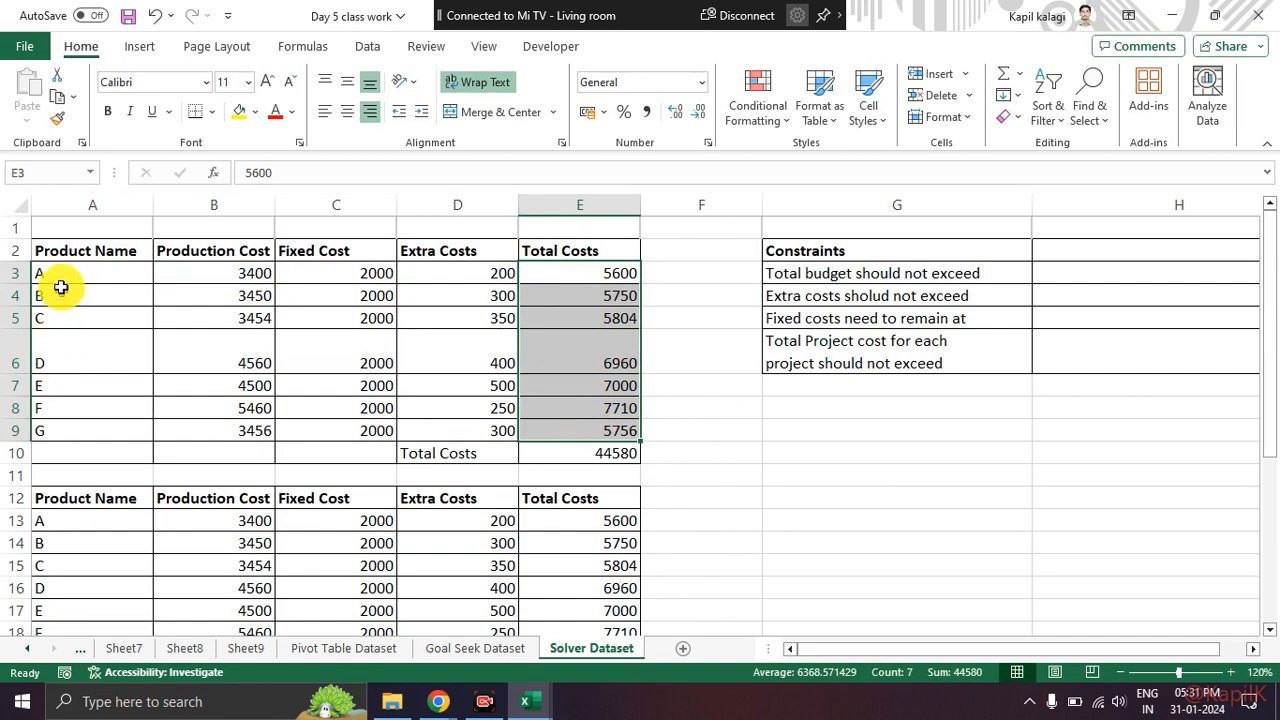
Step: Examine the overall Total Costs formula in E10 and the production, fixed and extra cost columns that feed into it
left_click(534, 451)
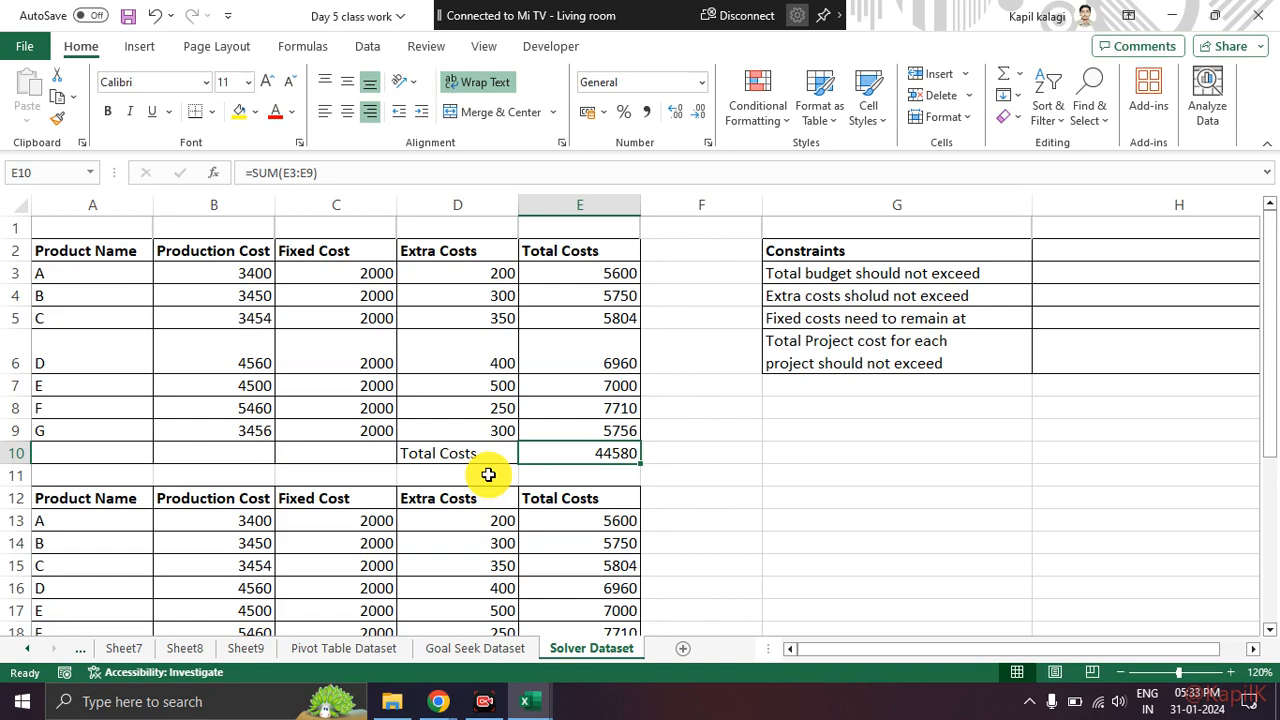
left_click_drag(566, 267, 576, 427)
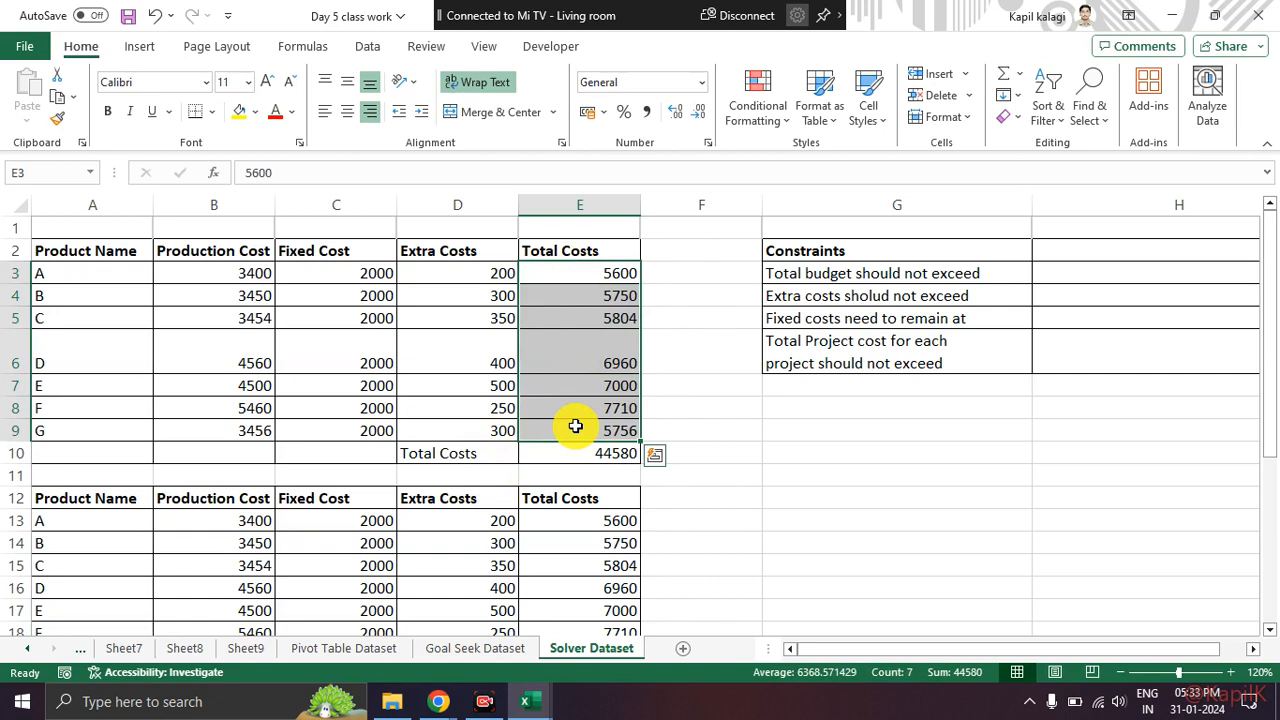
left_click_drag(472, 273, 468, 424)
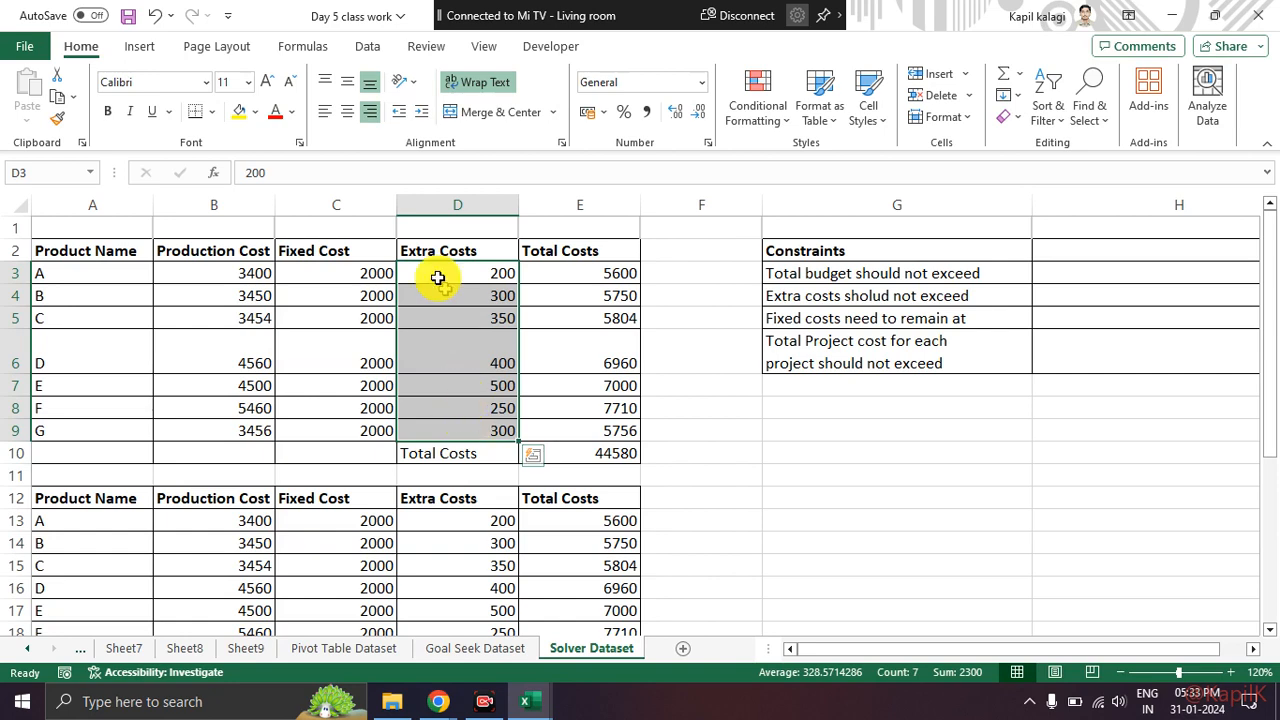
left_click_drag(378, 274, 384, 431)
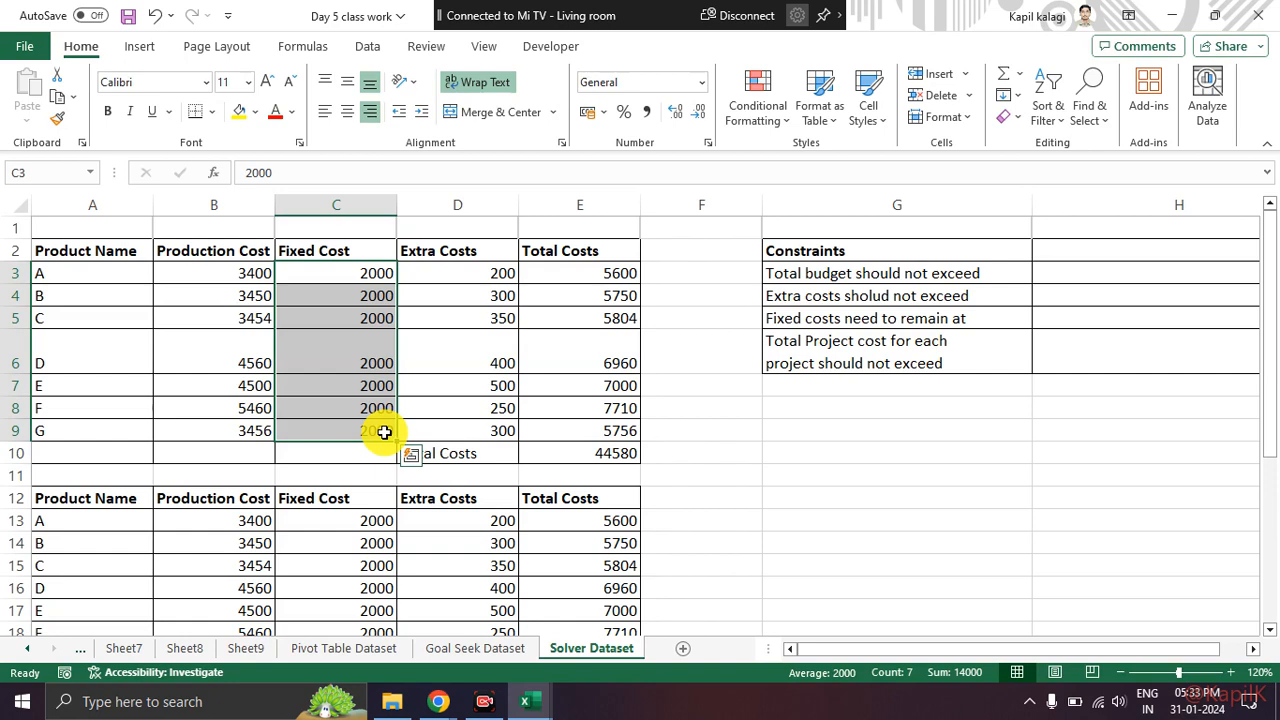
left_click_drag(257, 274, 254, 427)
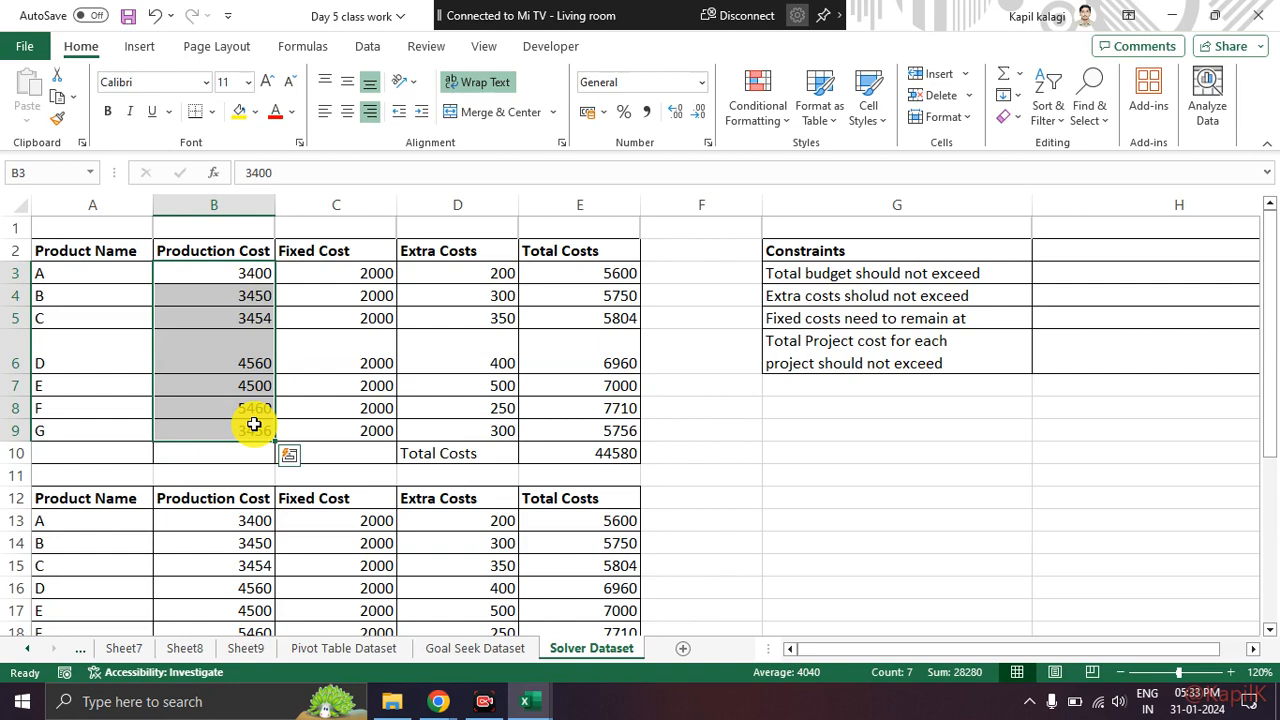
left_click(524, 452)
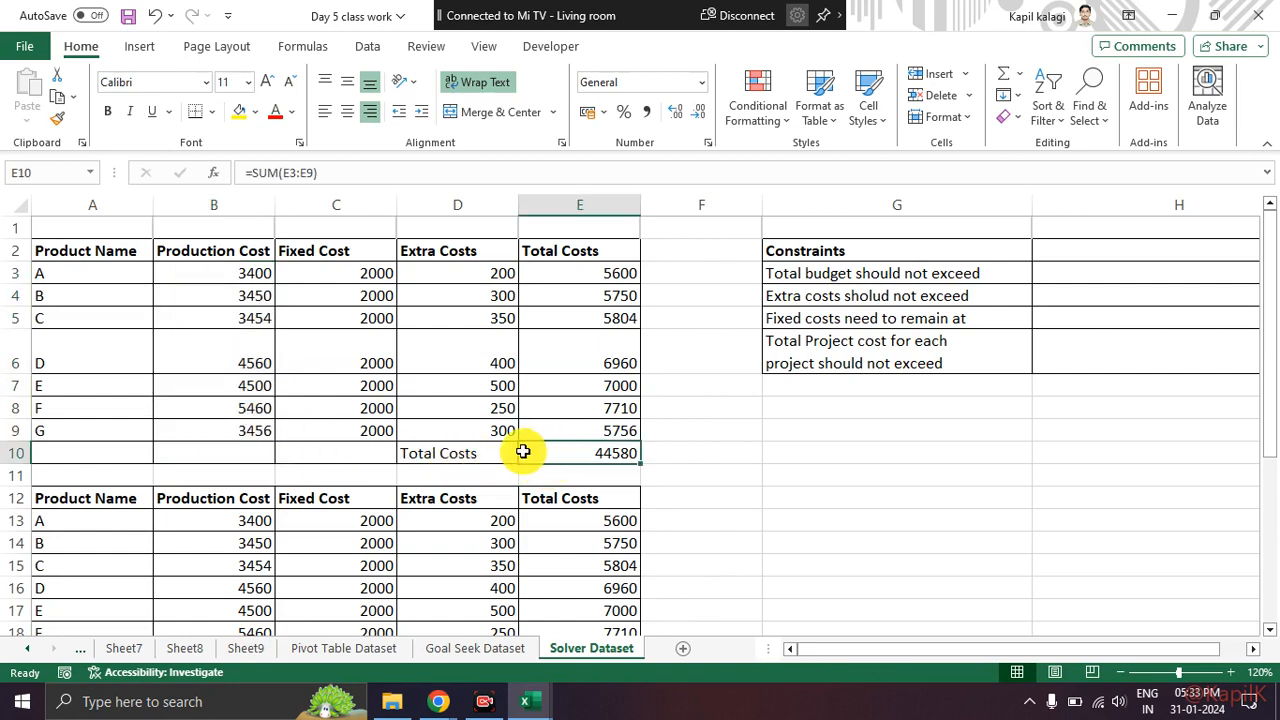
left_click_drag(503, 449, 590, 452)
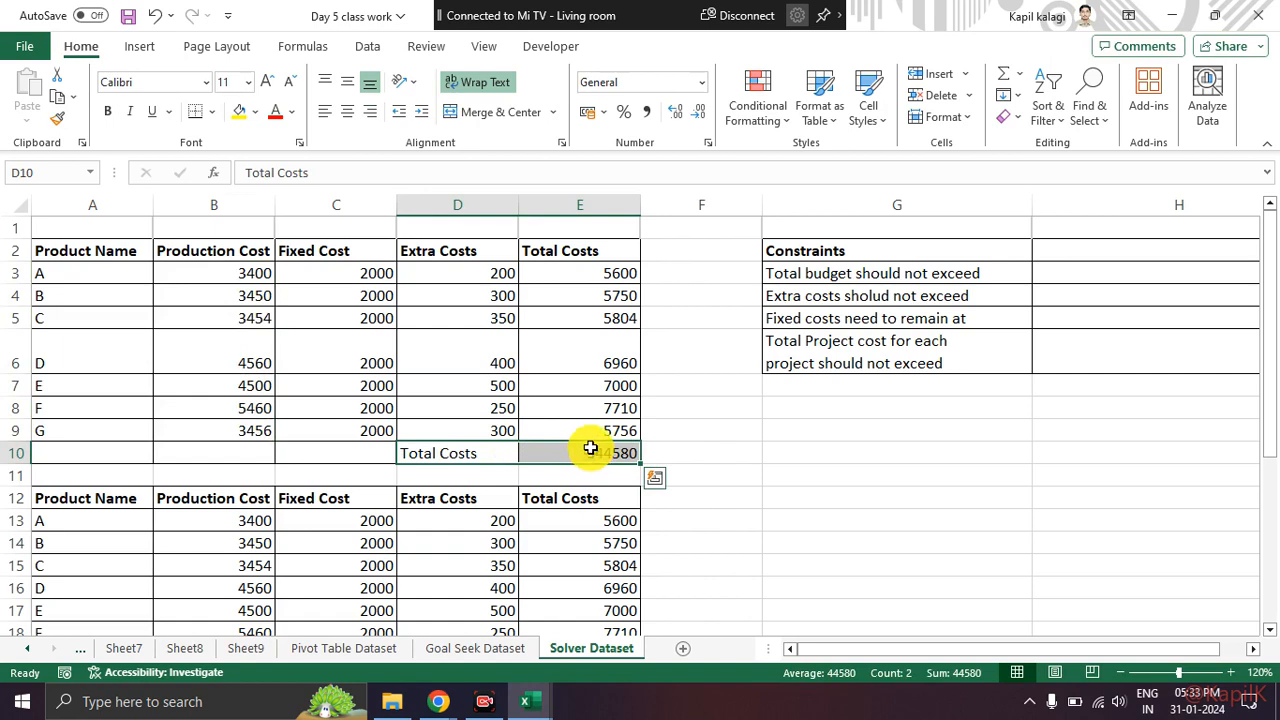
left_click_drag(486, 274, 491, 420)
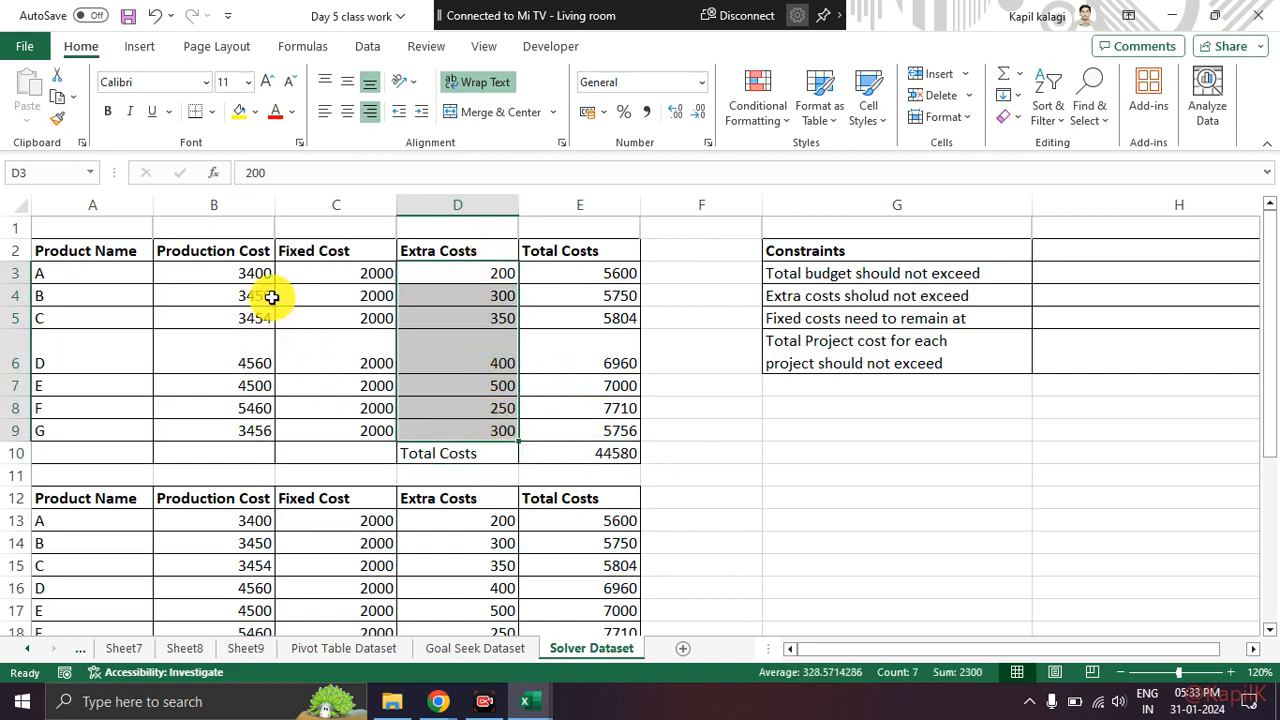
left_click_drag(320, 272, 337, 421)
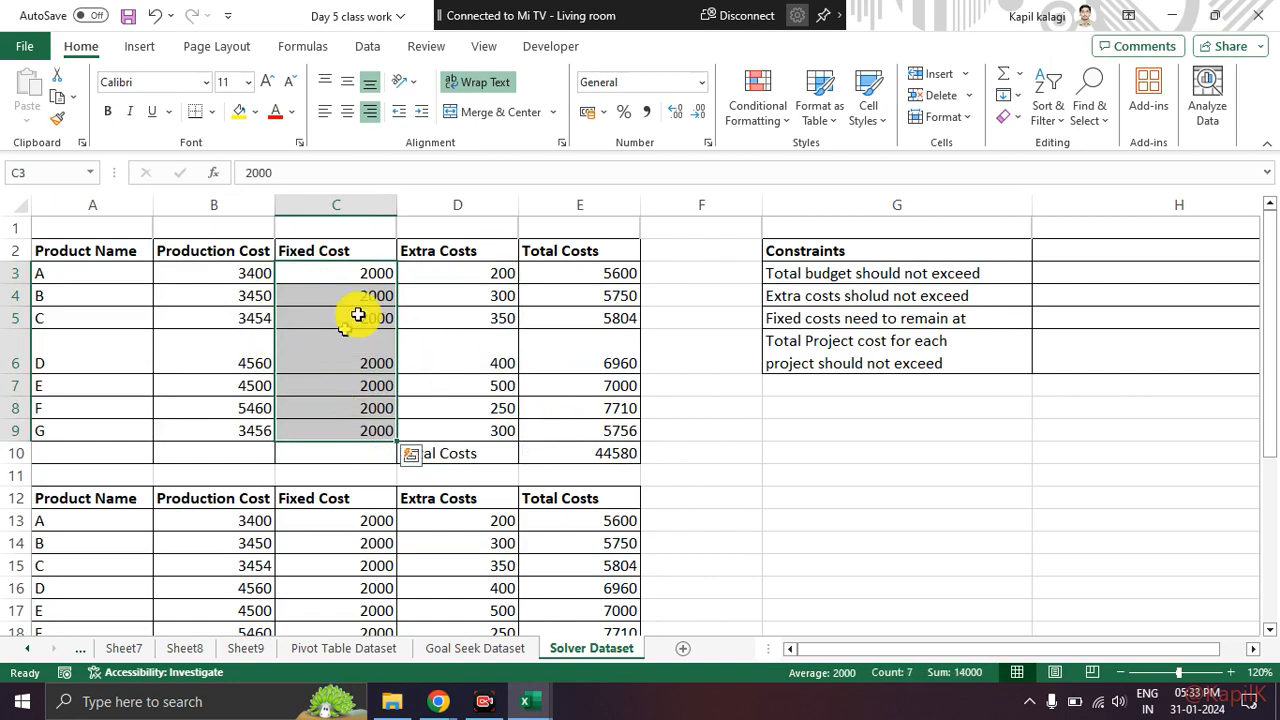
left_click_drag(565, 272, 584, 430)
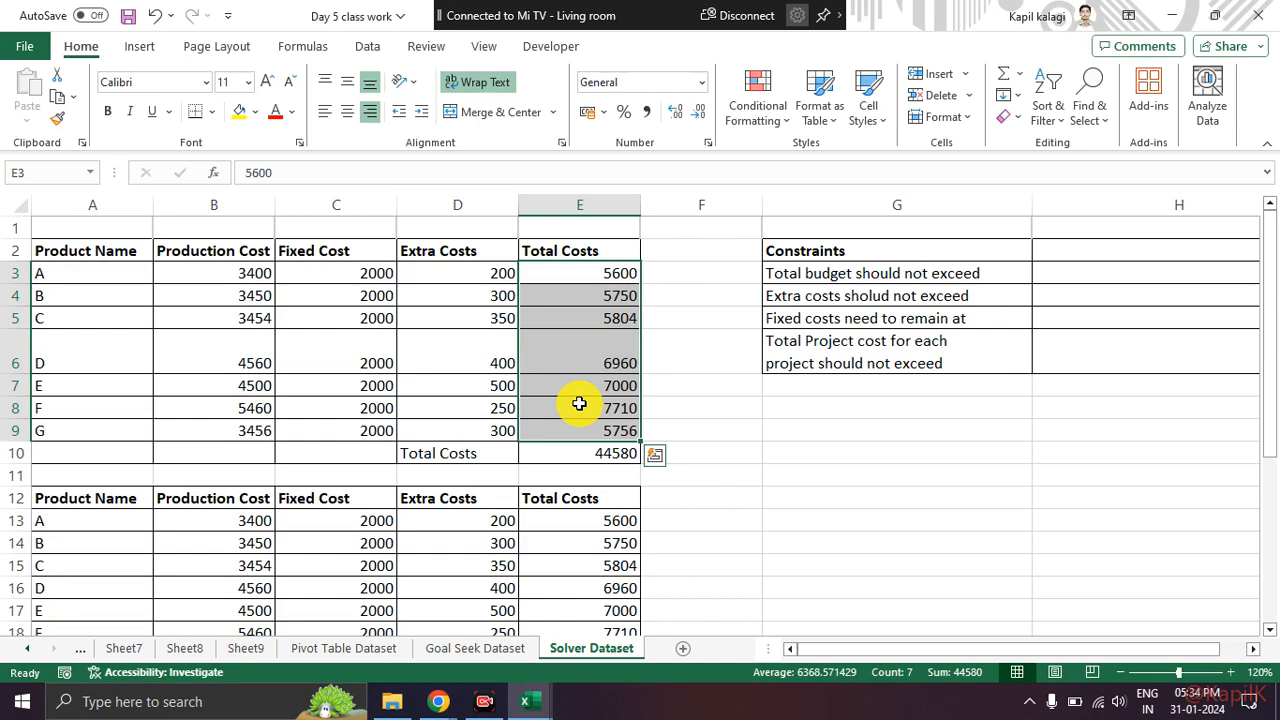
left_click(706, 409)
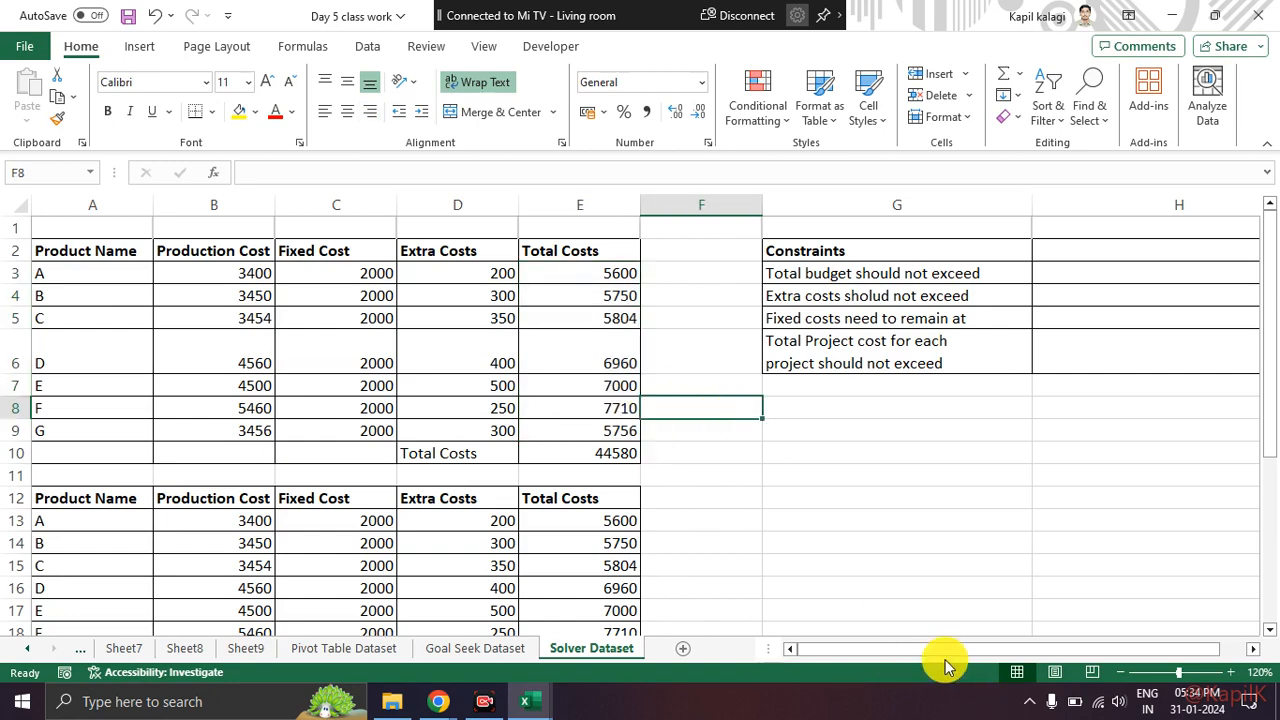
Step: Examine the Constraints table and its limits in G2:H6
left_click_drag(943, 649, 971, 649)
left_click_drag(814, 257, 1137, 346)
left_click(1020, 437)
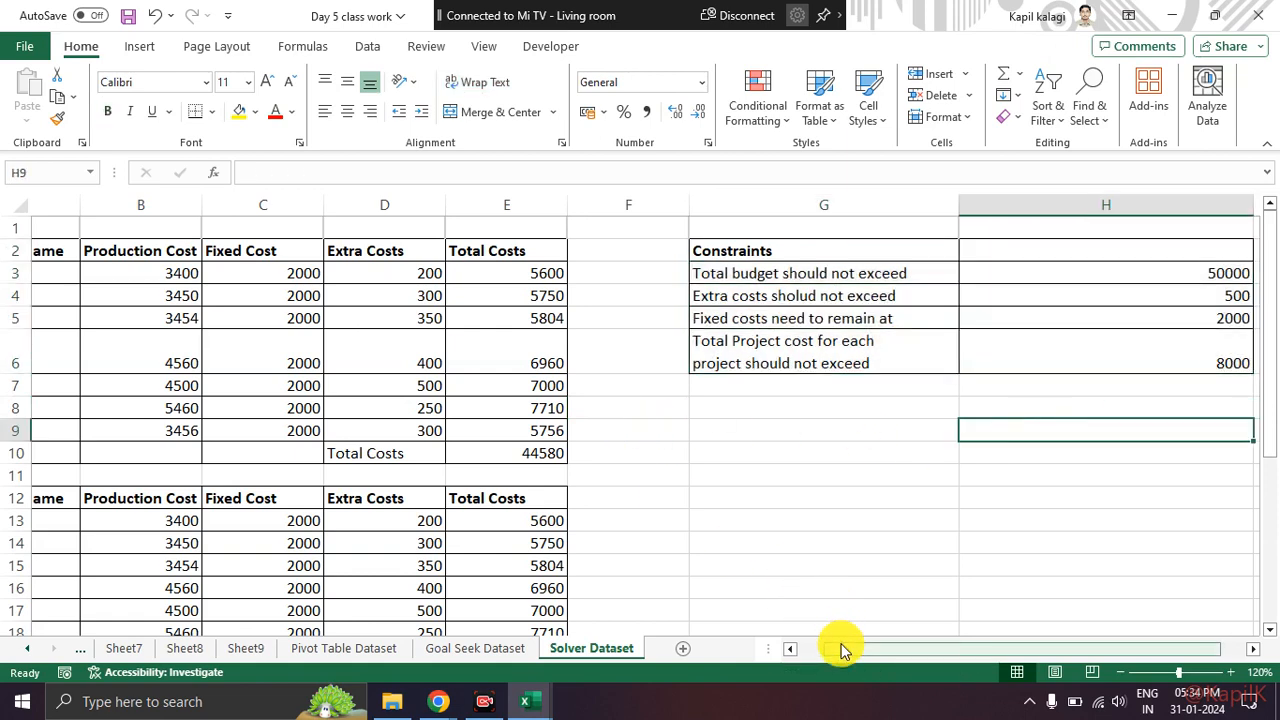
left_click_drag(843, 651, 794, 655)
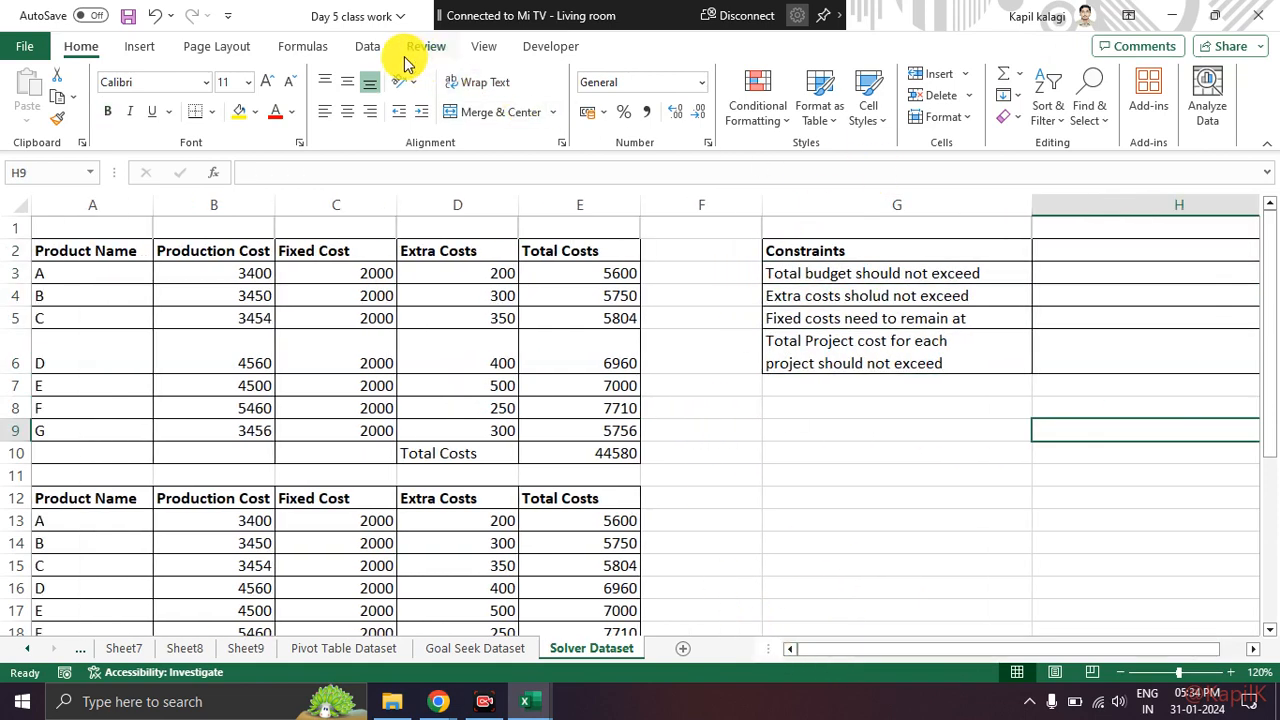
Step: Locate the Solver command among the data tools and mark the path to it with a red freehand annotation
left_click(367, 50)
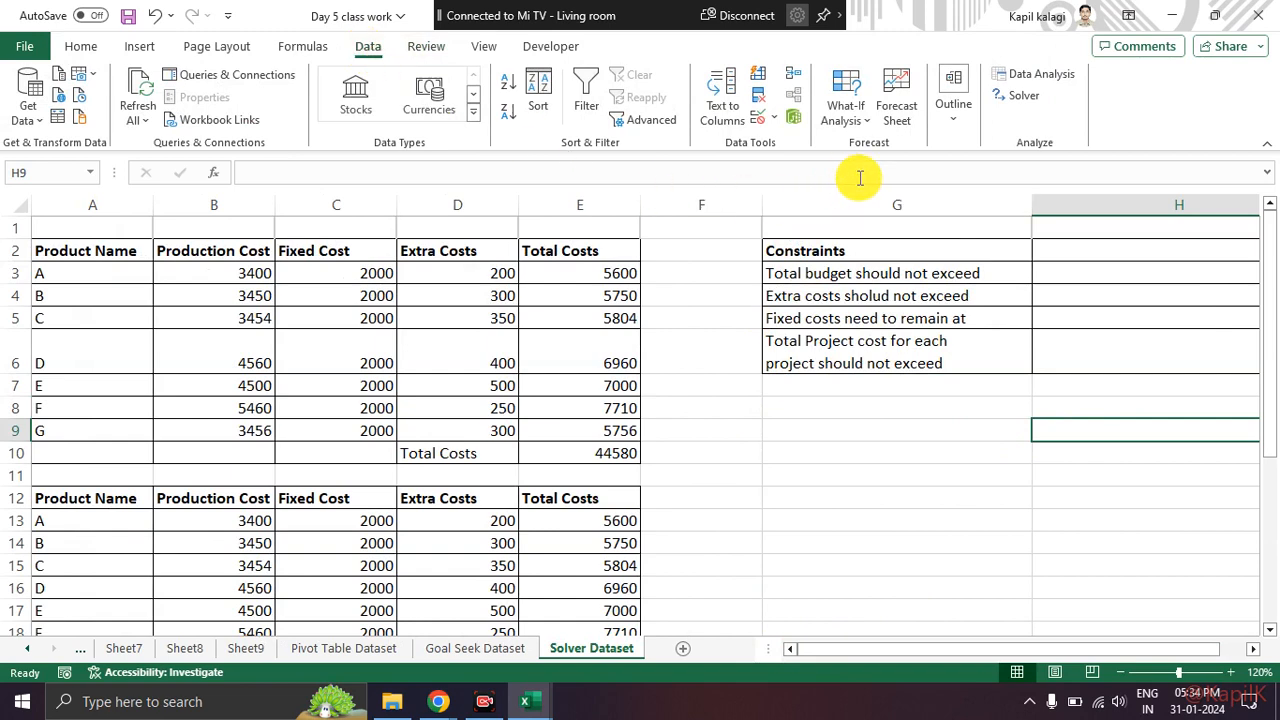
key("ctrl+2")
mouse_move(384, 26)
left_mouse_down()
mouse_move(341, 28)
mouse_move(382, 20)
mouse_move(430, 58)
mouse_move(950, 82)
mouse_move(988, 95)
left_mouse_up()
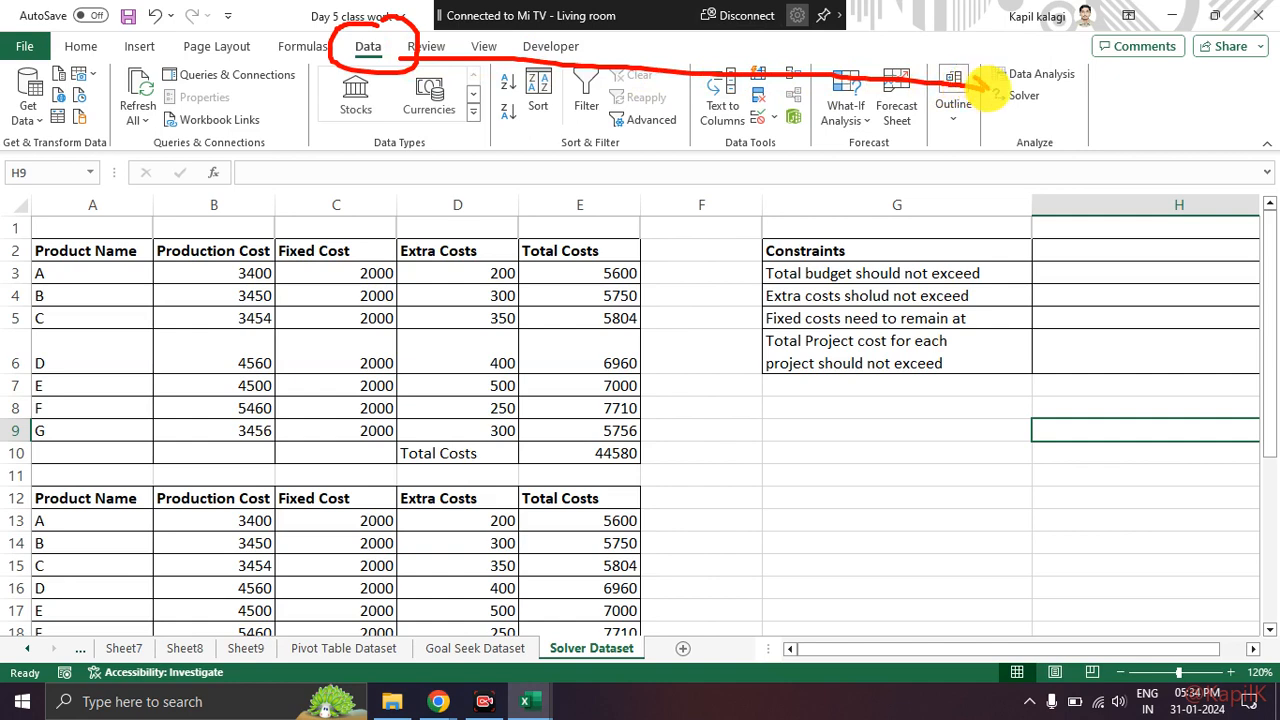
Step: Open Solver and set the objective to the overall Total Costs cell E10, with Value Of 50000 as the target
key("Escape")
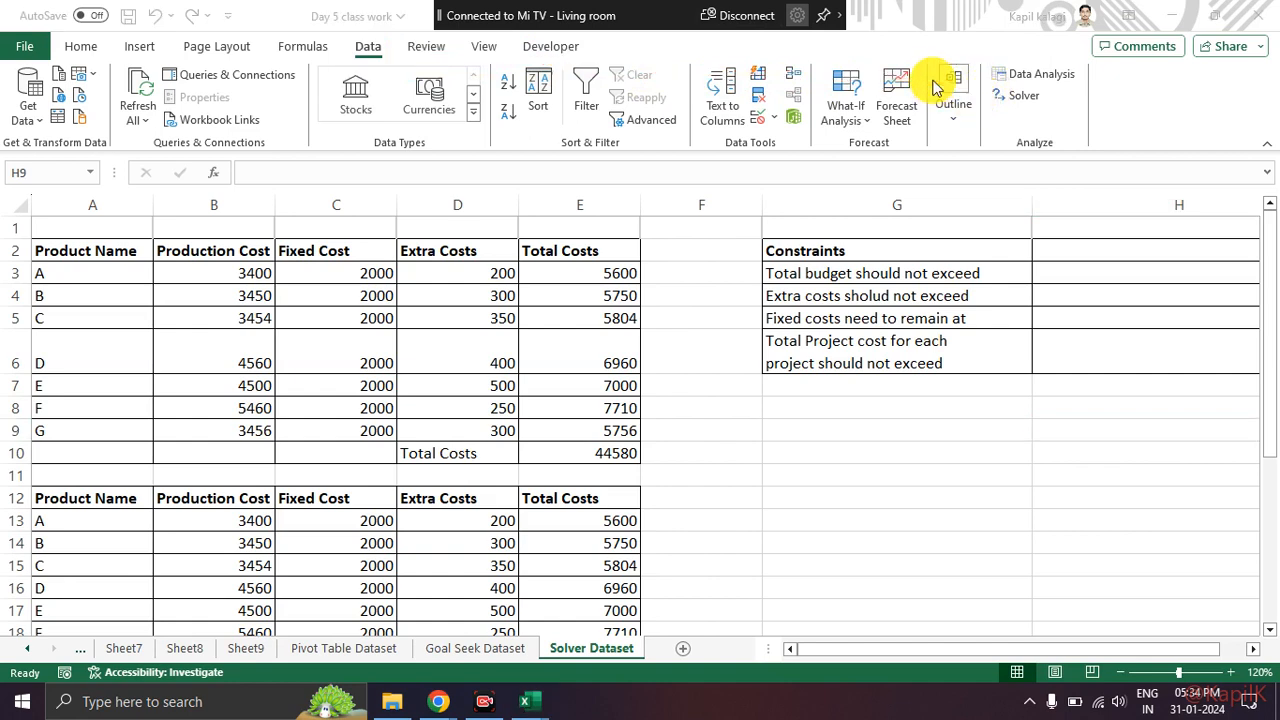
left_click(1018, 96)
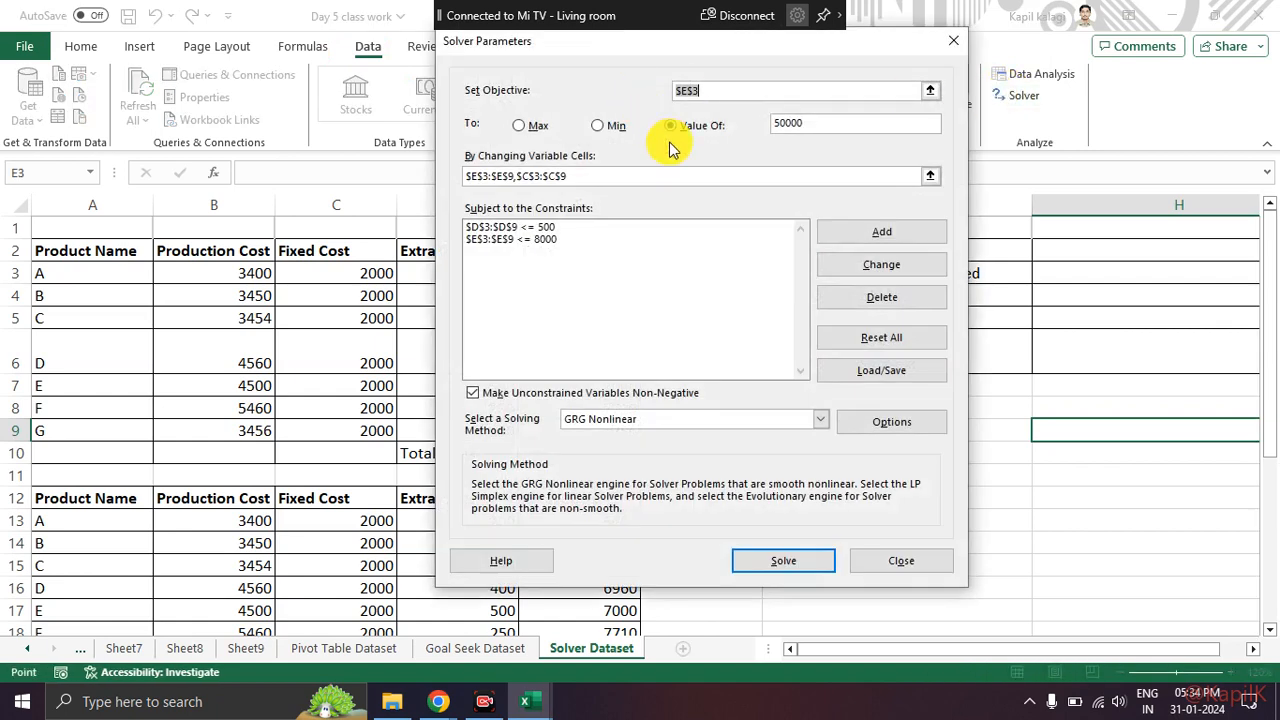
mouse_move(650, 42)
left_mouse_down()
mouse_move(411, 323)
mouse_move(688, 497)
mouse_move(1068, 237)
mouse_move(725, 45)
mouse_move(645, 78)
left_mouse_up()
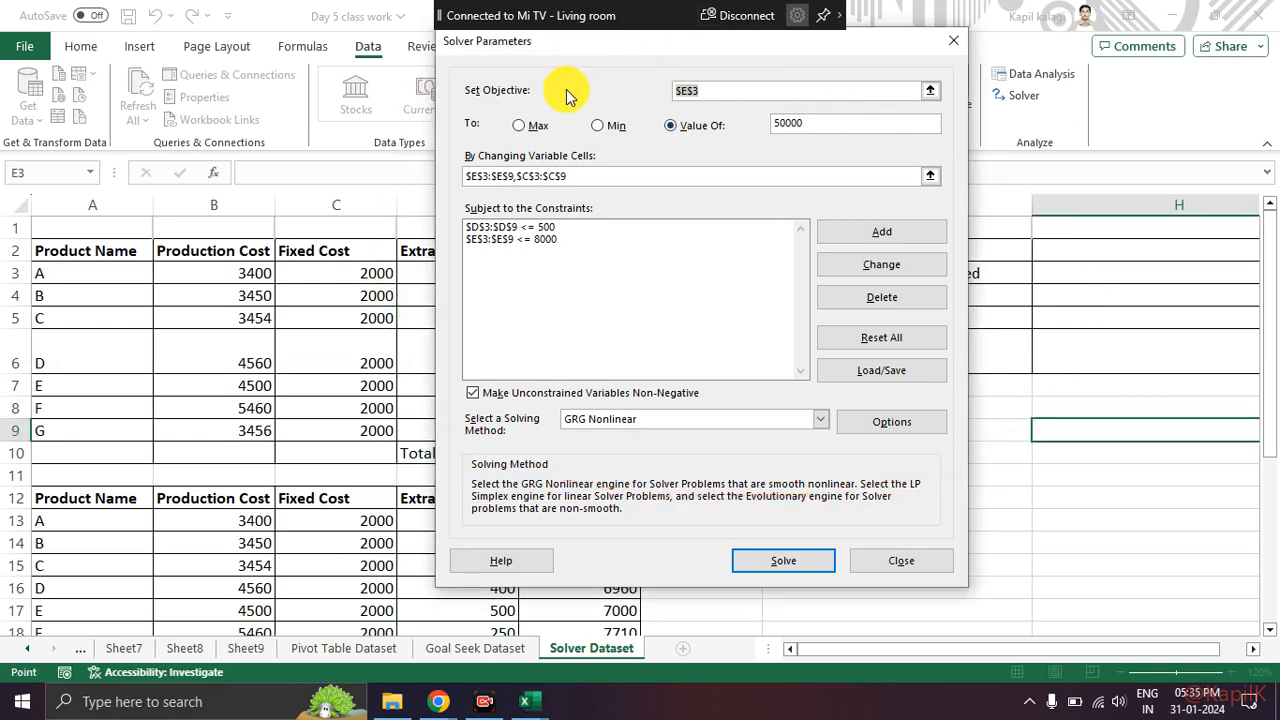
mouse_move(549, 82)
left_mouse_down()
mouse_move(440, 100)
mouse_move(557, 72)
mouse_move(655, 88)
mouse_move(905, 89)
left_mouse_up()
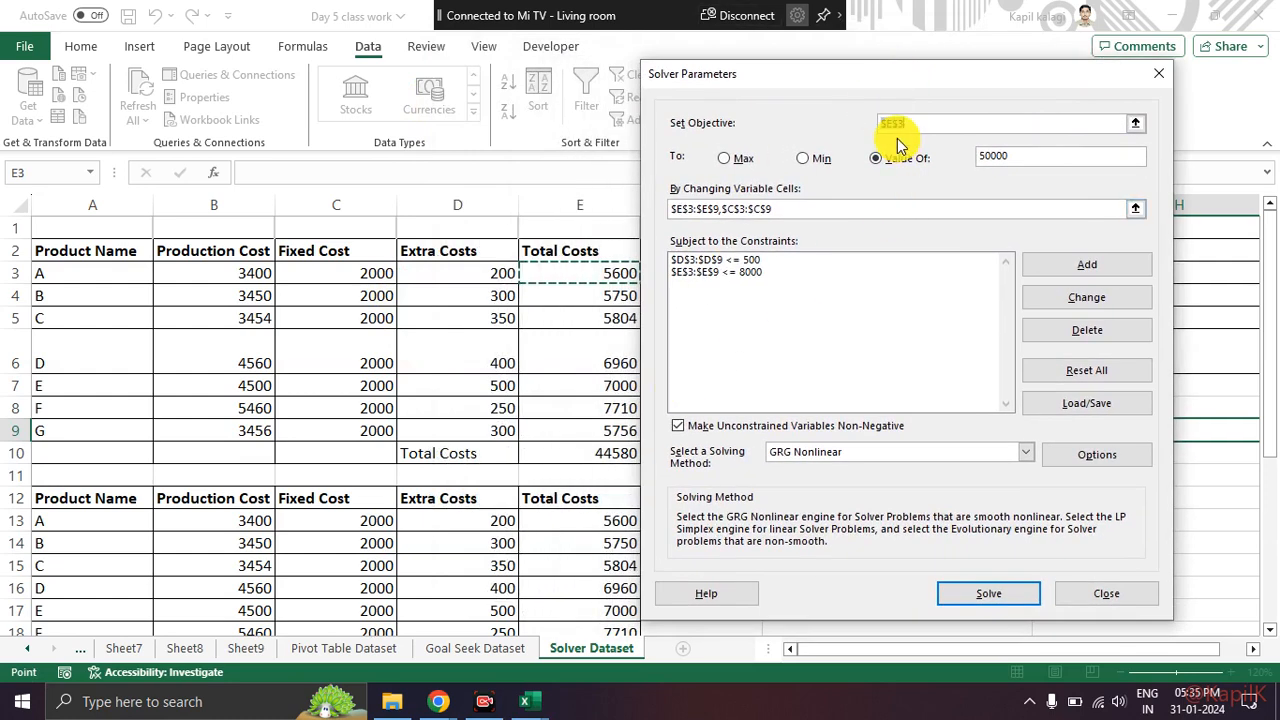
key("BackSpace")
left_click(610, 452)
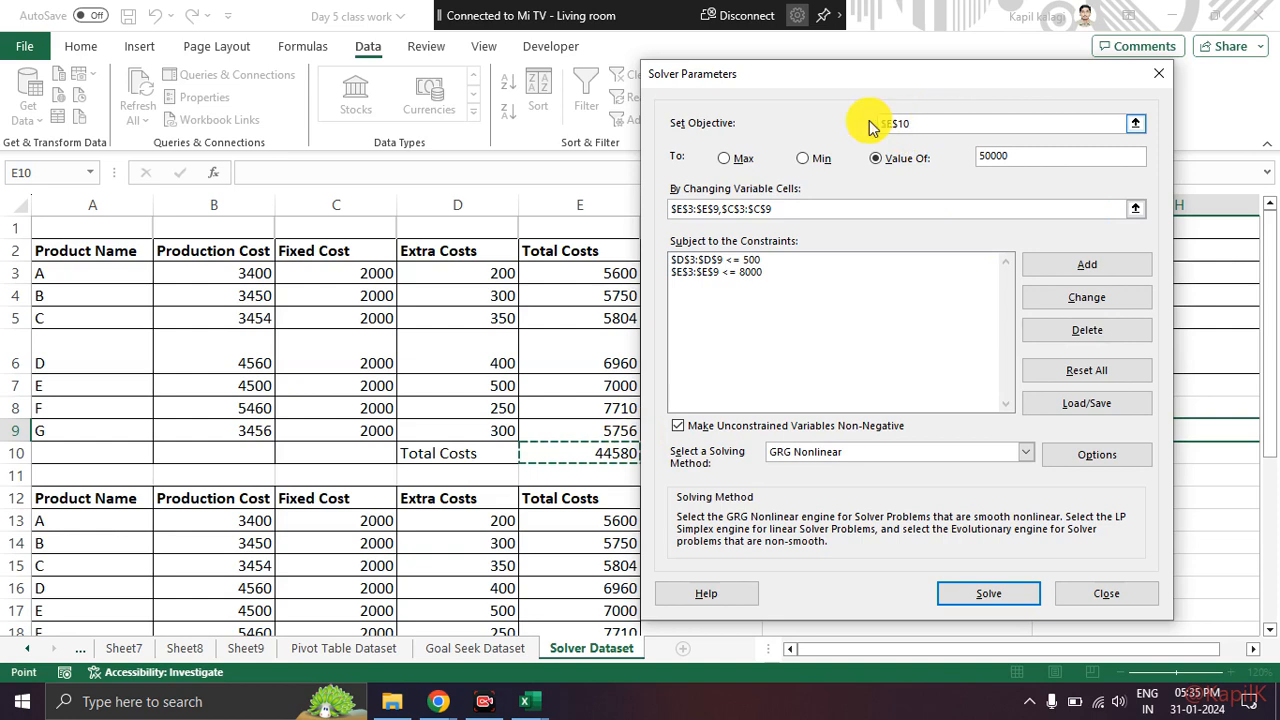
left_click(1022, 158)
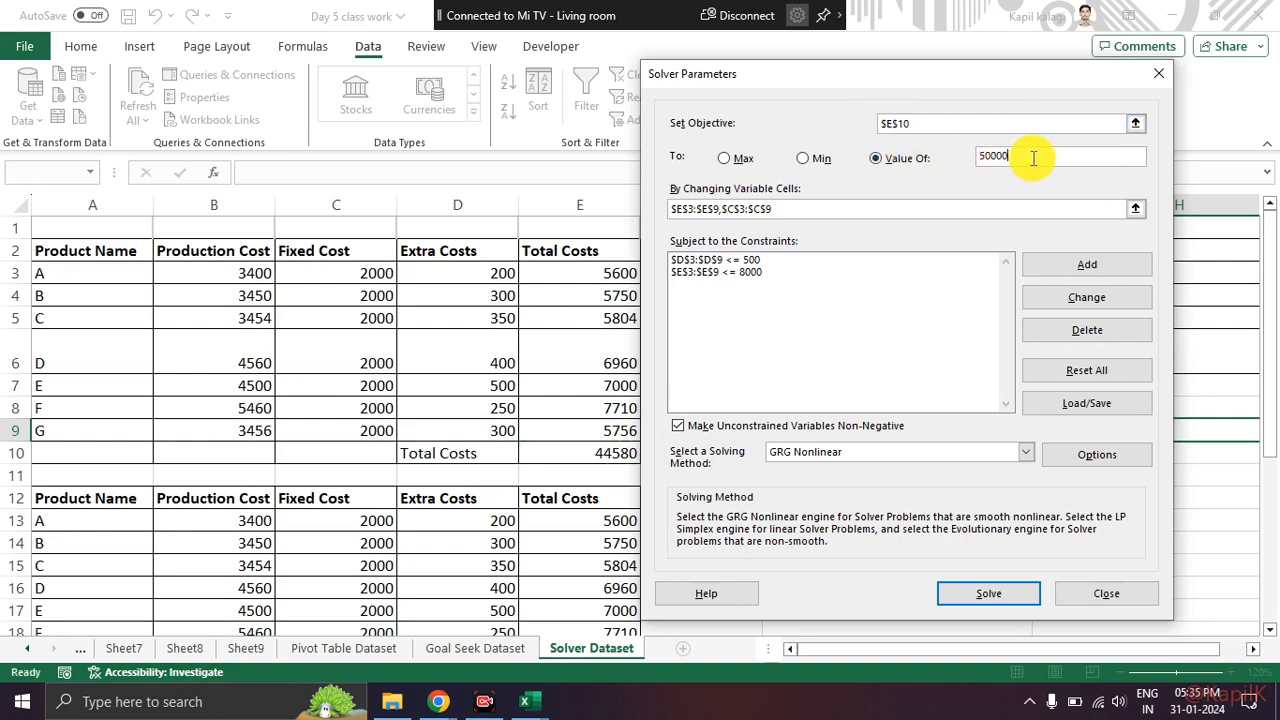
left_click(926, 157)
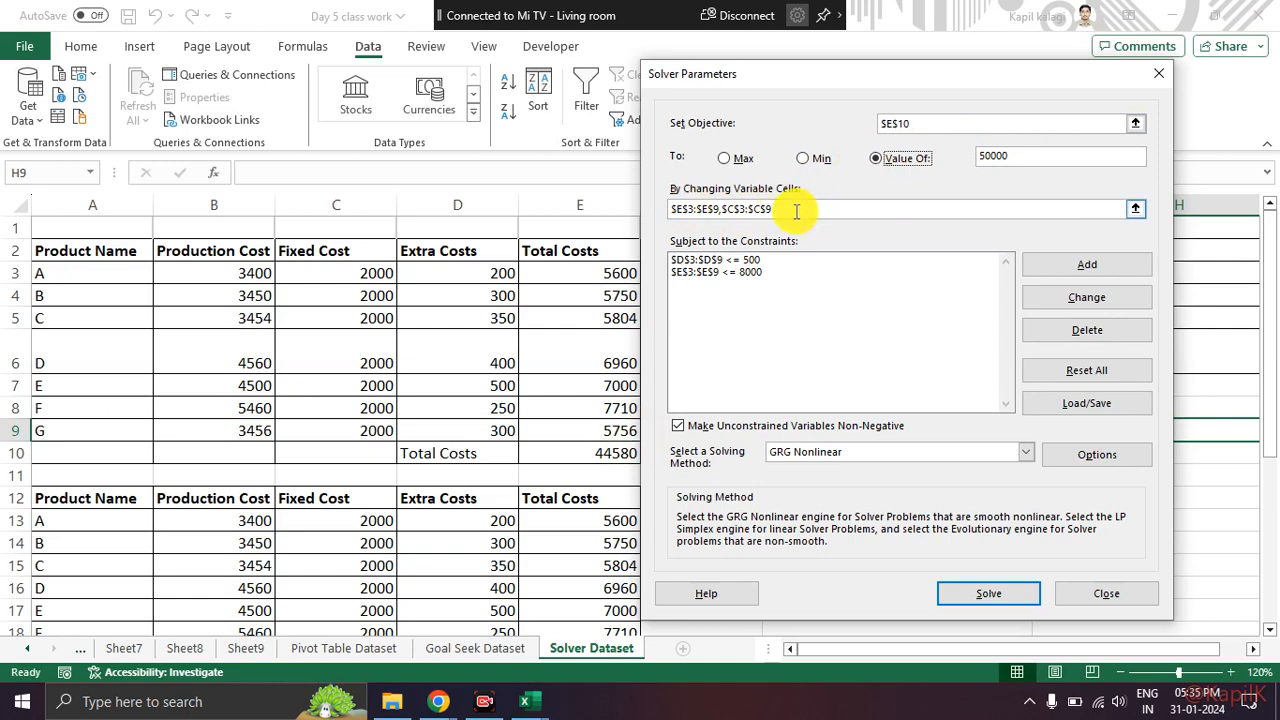
Step: Replace the changing variable cells with the Total Costs range E3:E9 and the Extra Costs range D3:D9
left_click_drag(797, 210, 594, 206)
key("BackSpace")
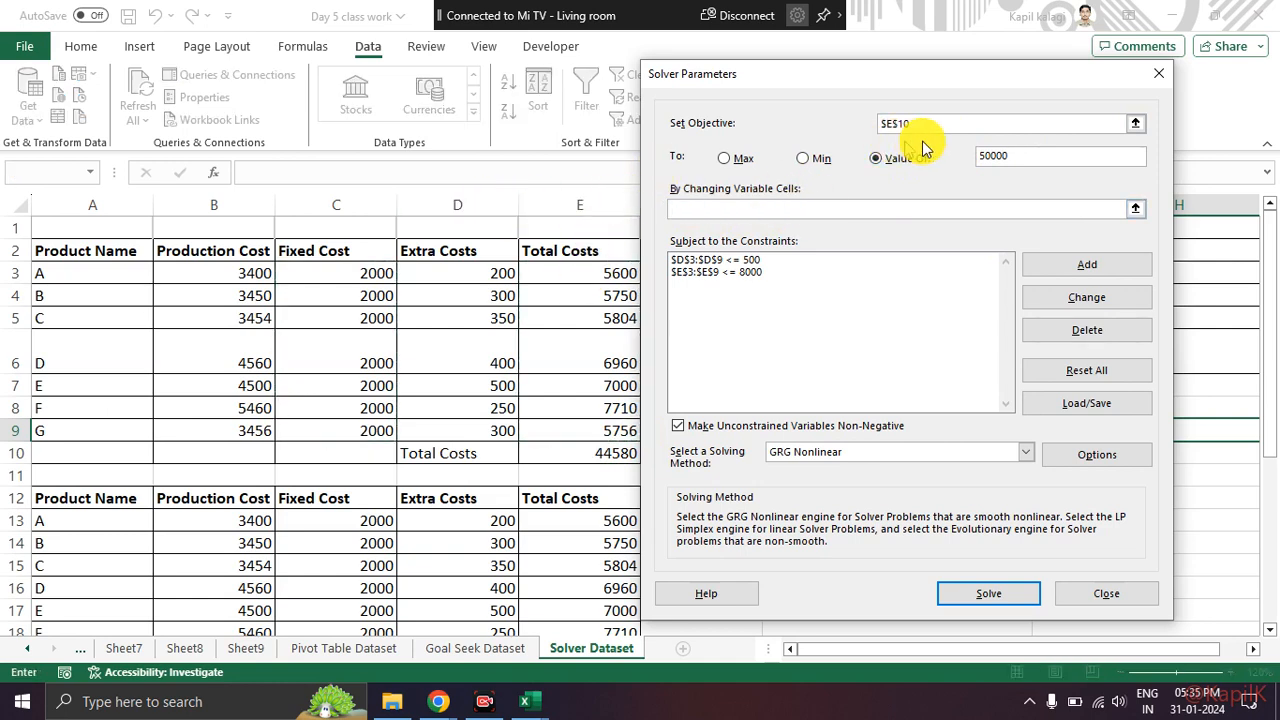
left_click(1135, 209)
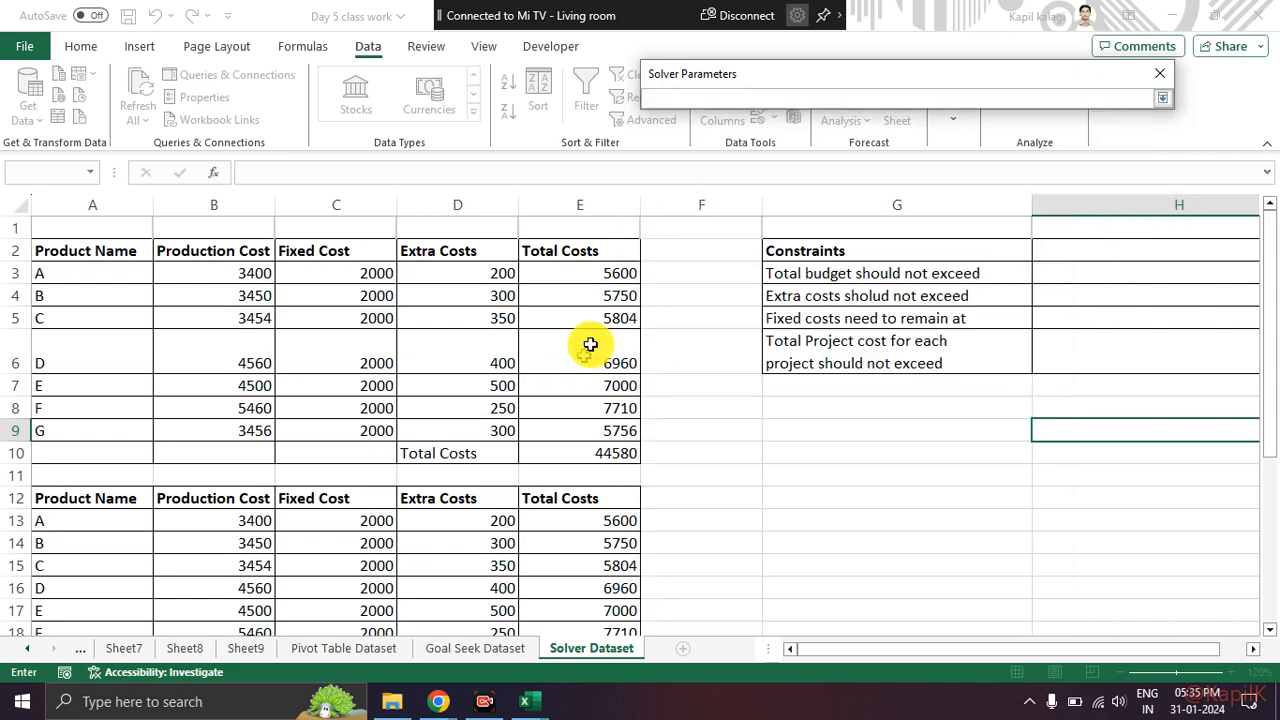
left_click_drag(599, 272, 597, 428)
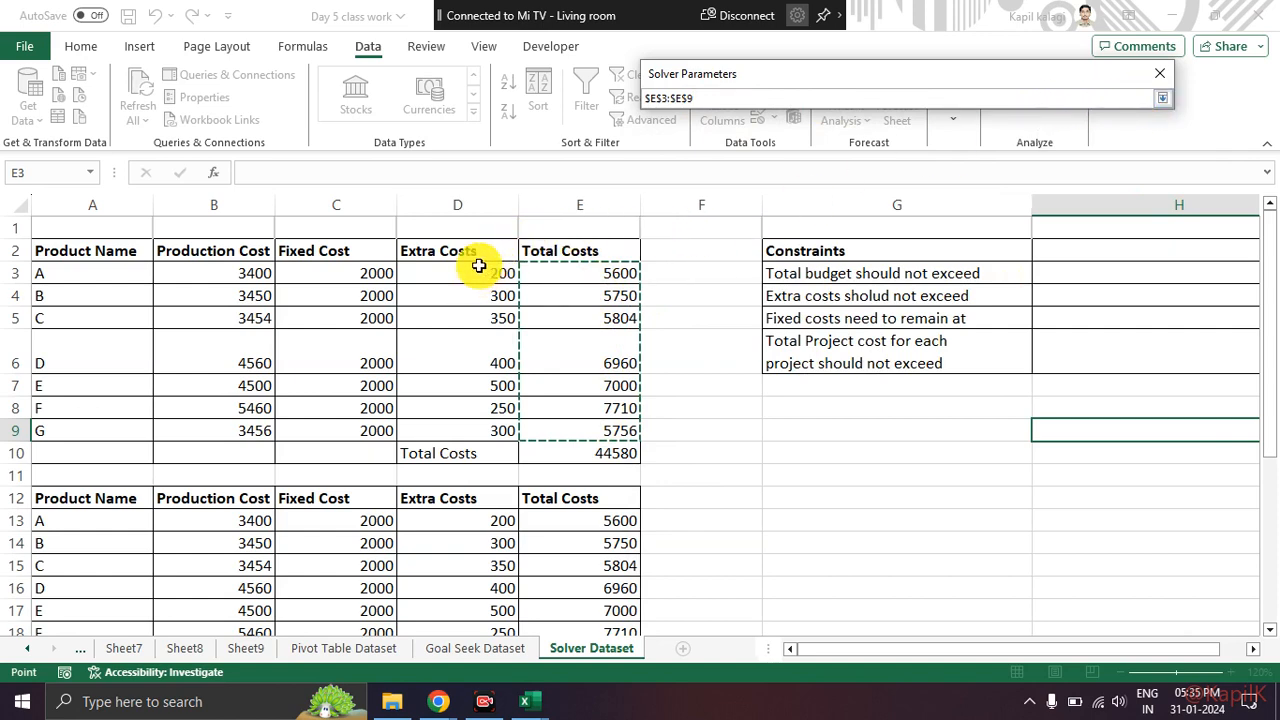
left_click_drag(478, 272, 474, 431)
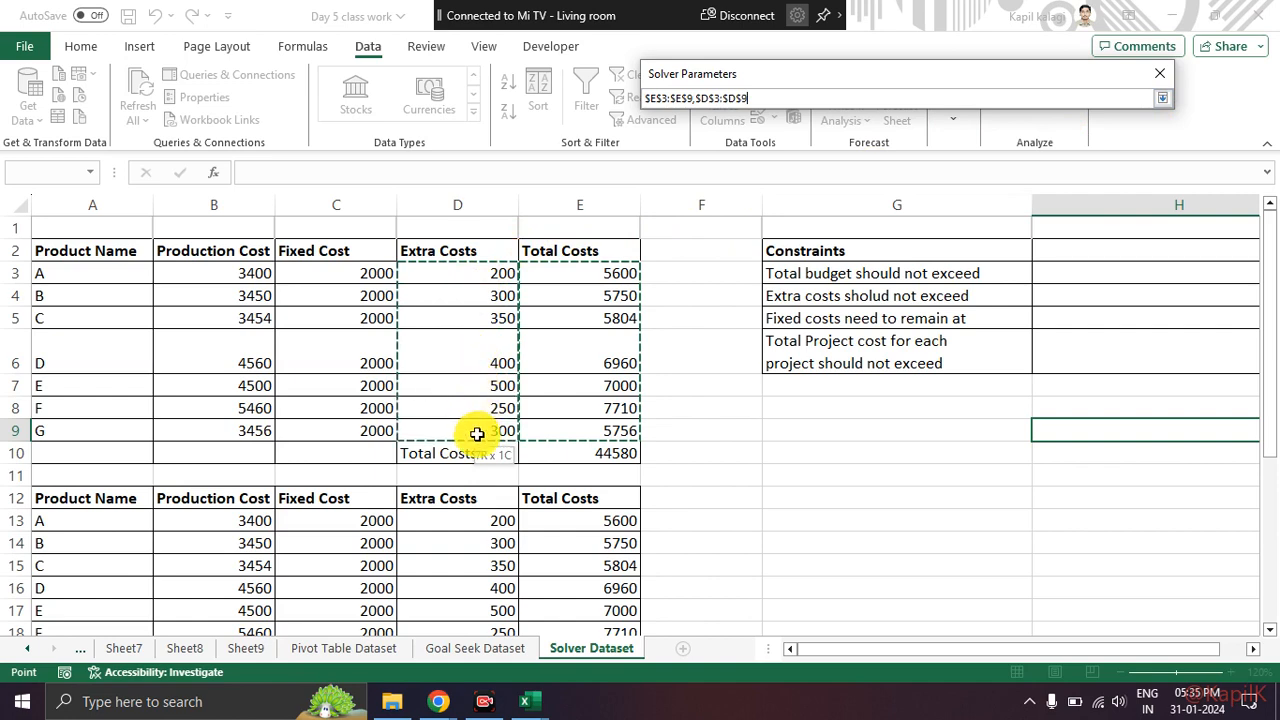
left_click(1161, 102)
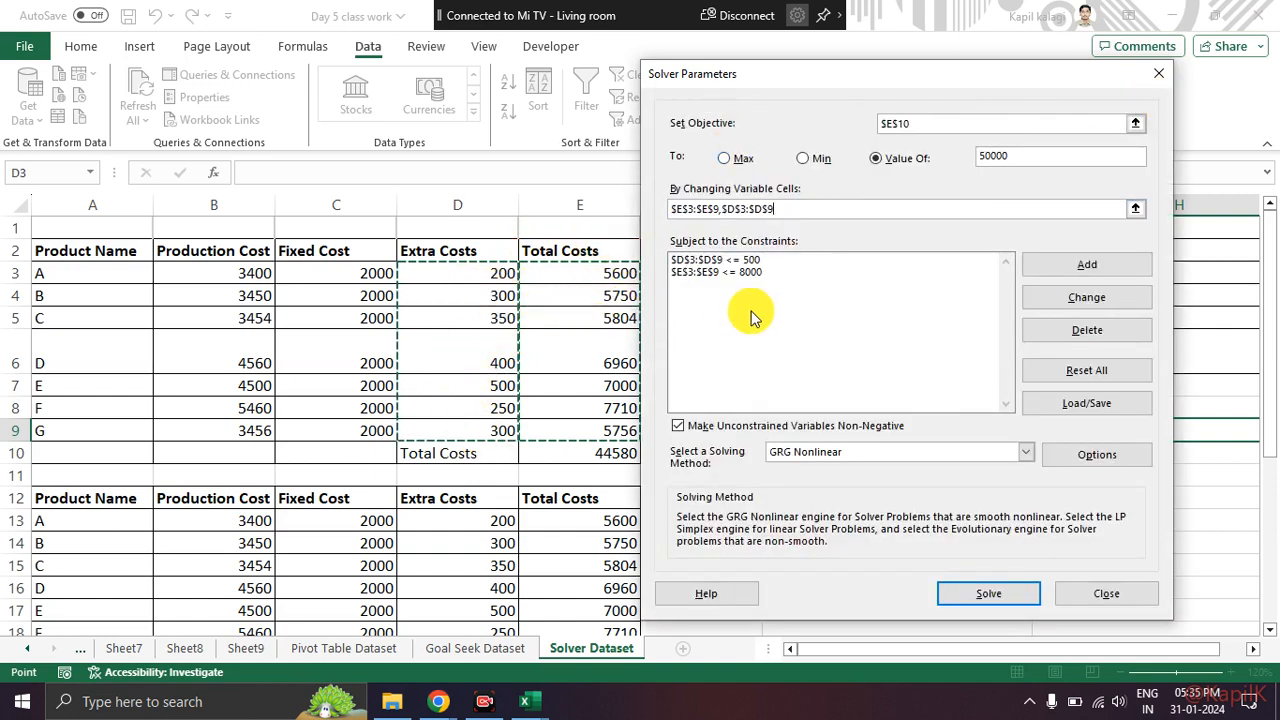
Step: Delete the existing Solver constraints on D3:D9 and E3:E9
left_click(786, 290)
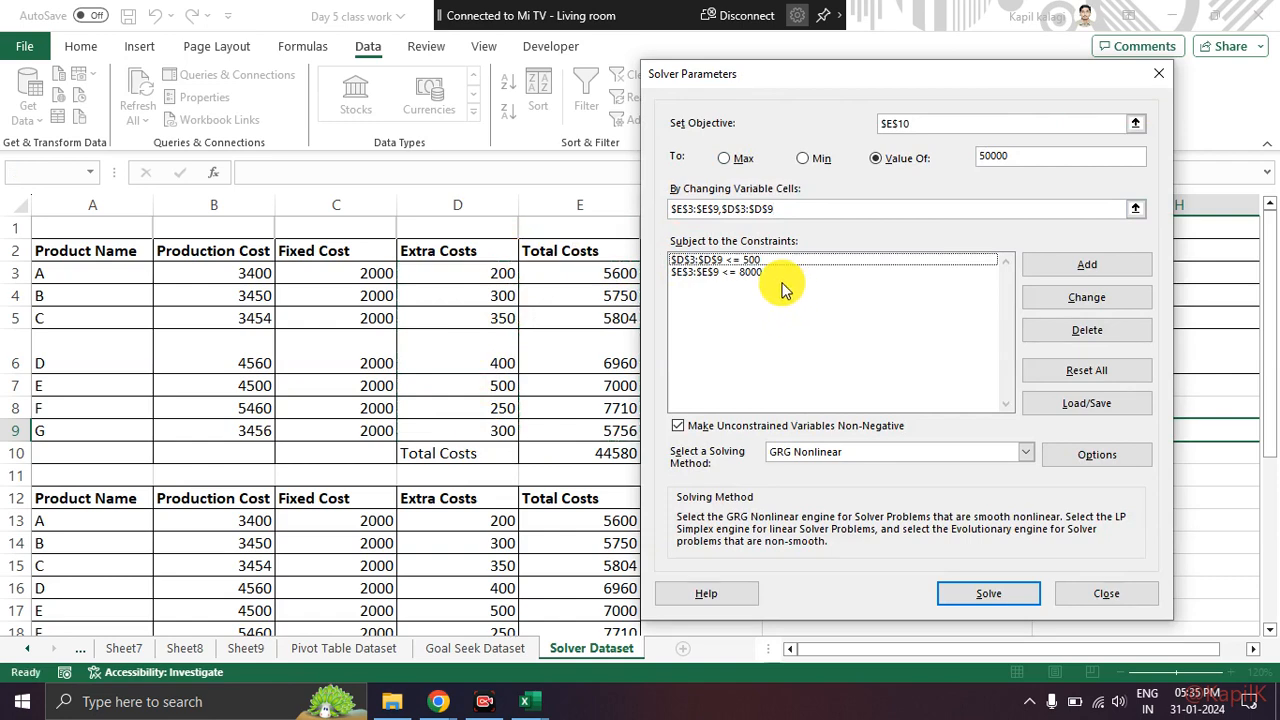
left_click(922, 262)
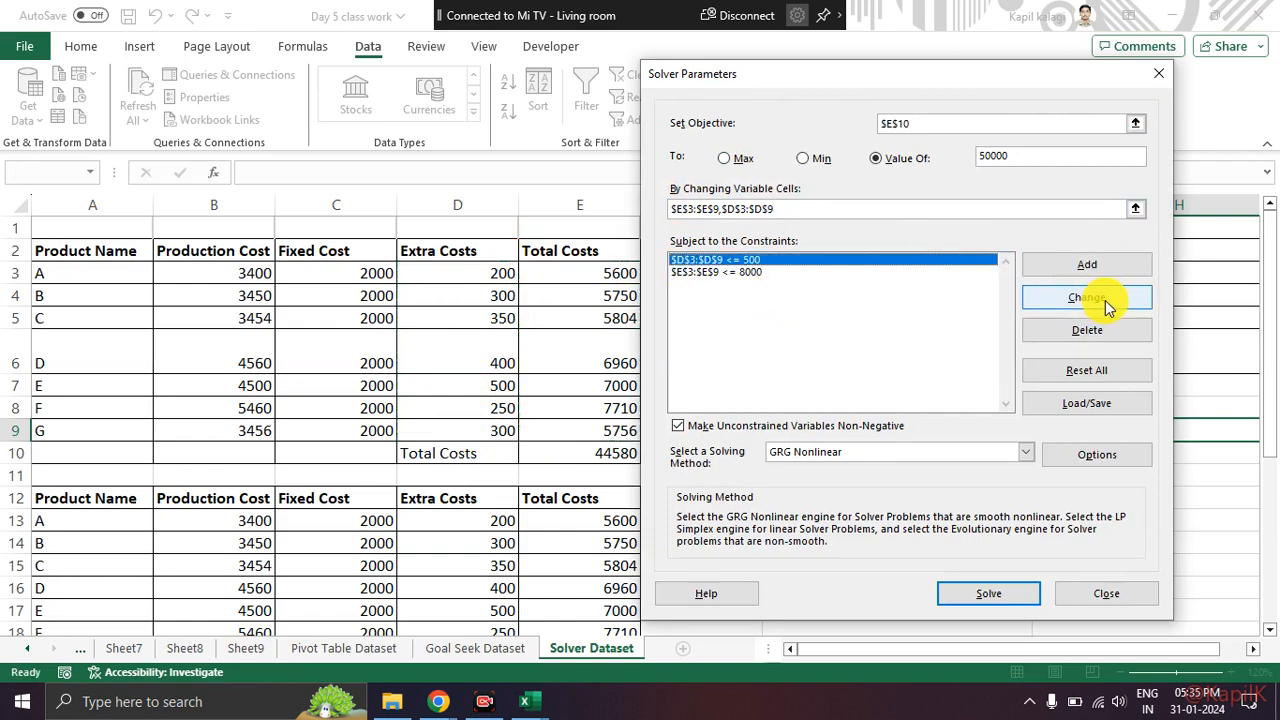
left_click(1087, 330)
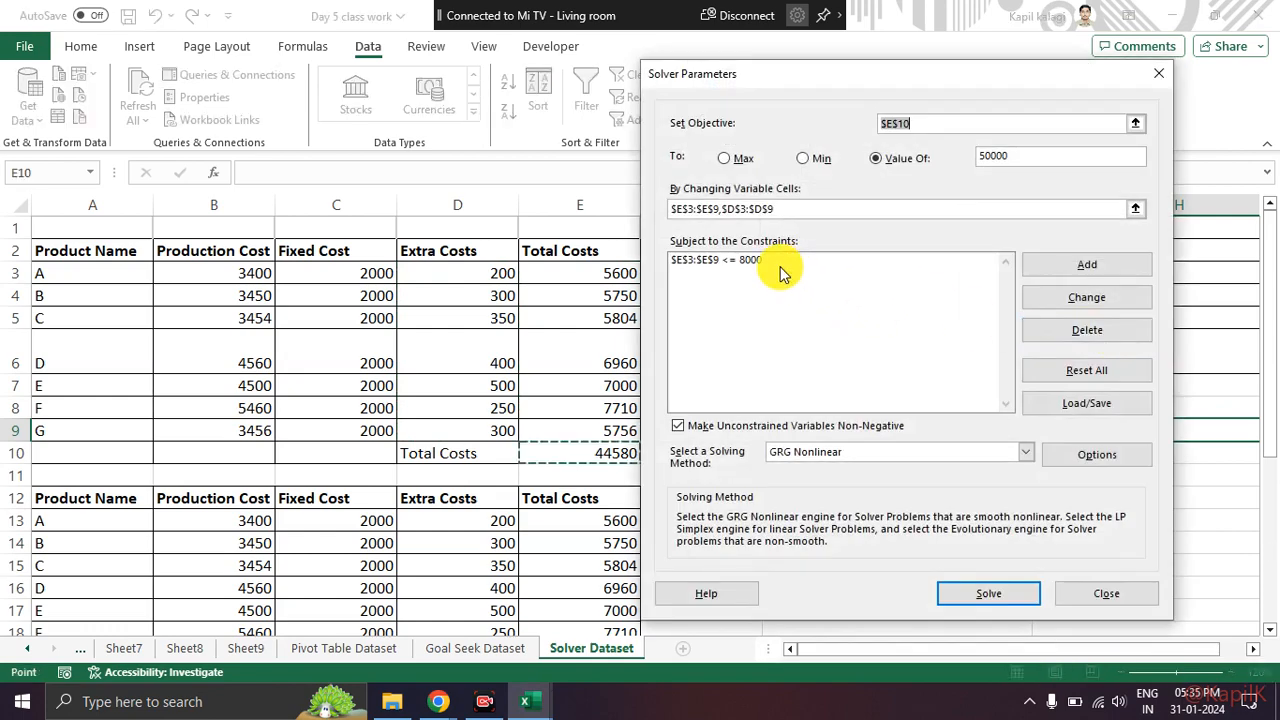
left_click(860, 280)
left_click(1090, 328)
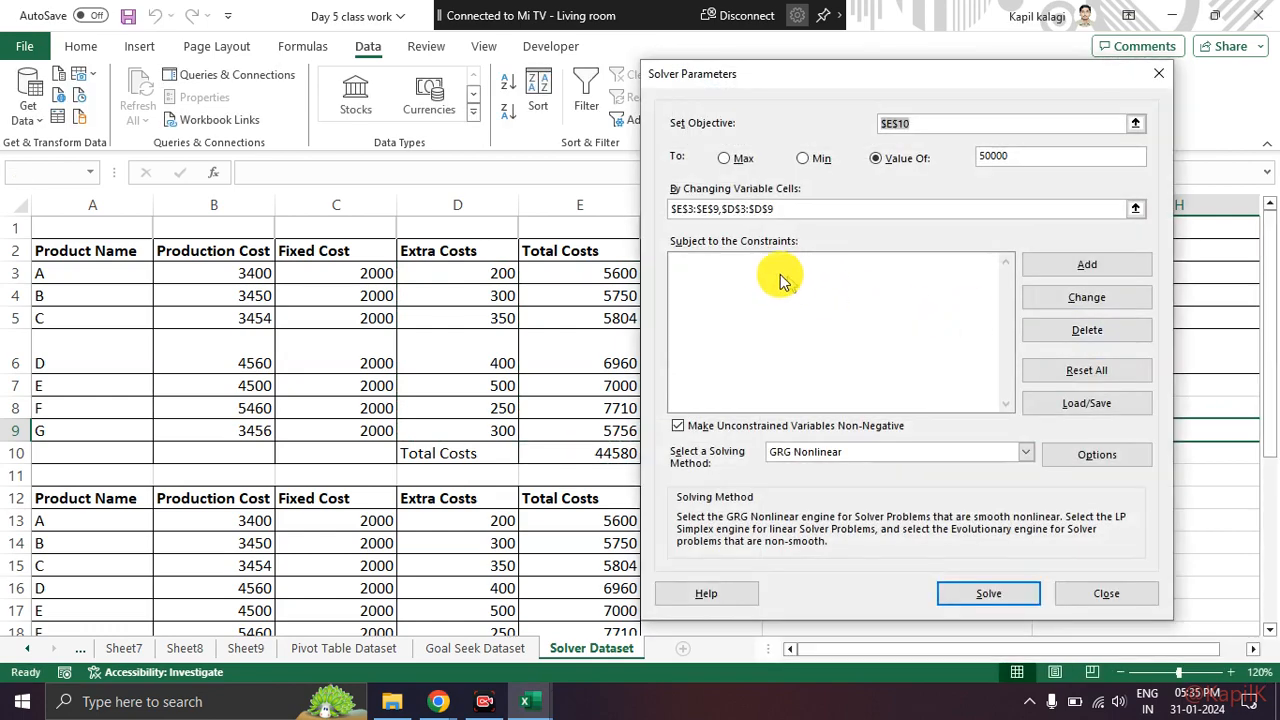
Step: Circle the Subject to the Constraints label with a red freehand annotation and clear the marking
left_click(770, 272)
mouse_move(808, 228)
left_mouse_down()
mouse_move(668, 217)
mouse_move(800, 257)
mouse_move(800, 240)
left_mouse_up()
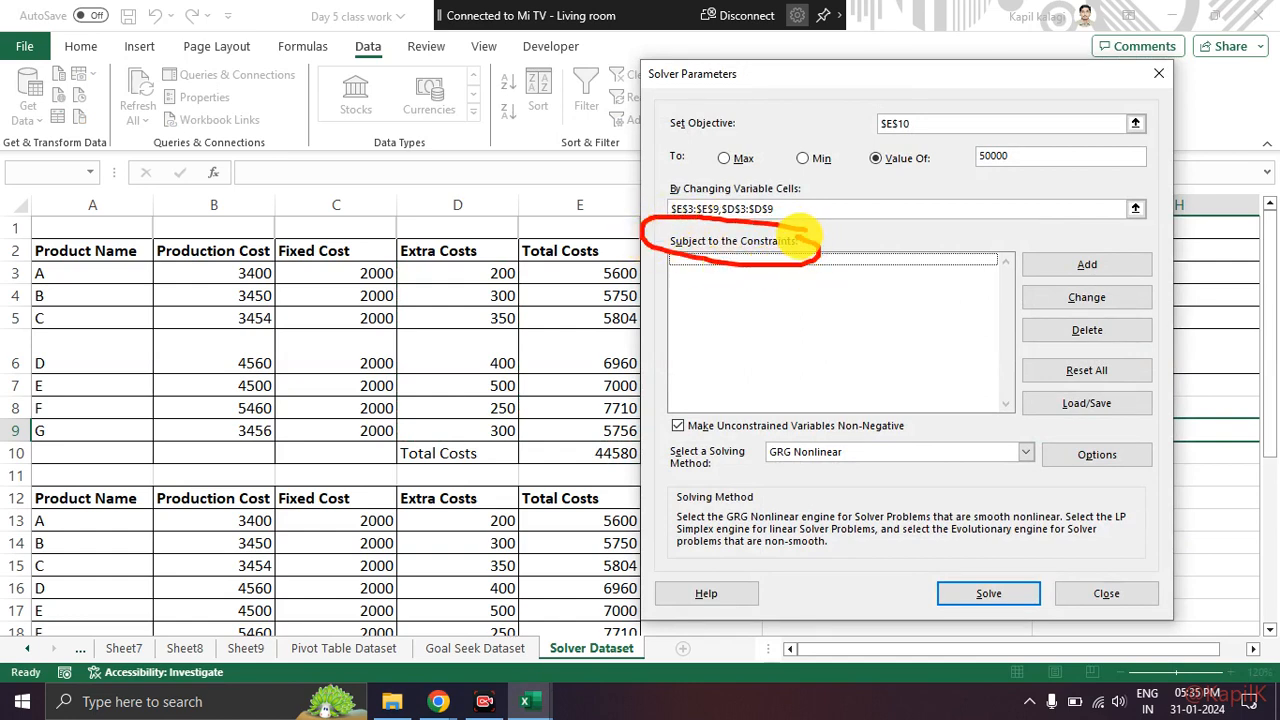
key("Escape")
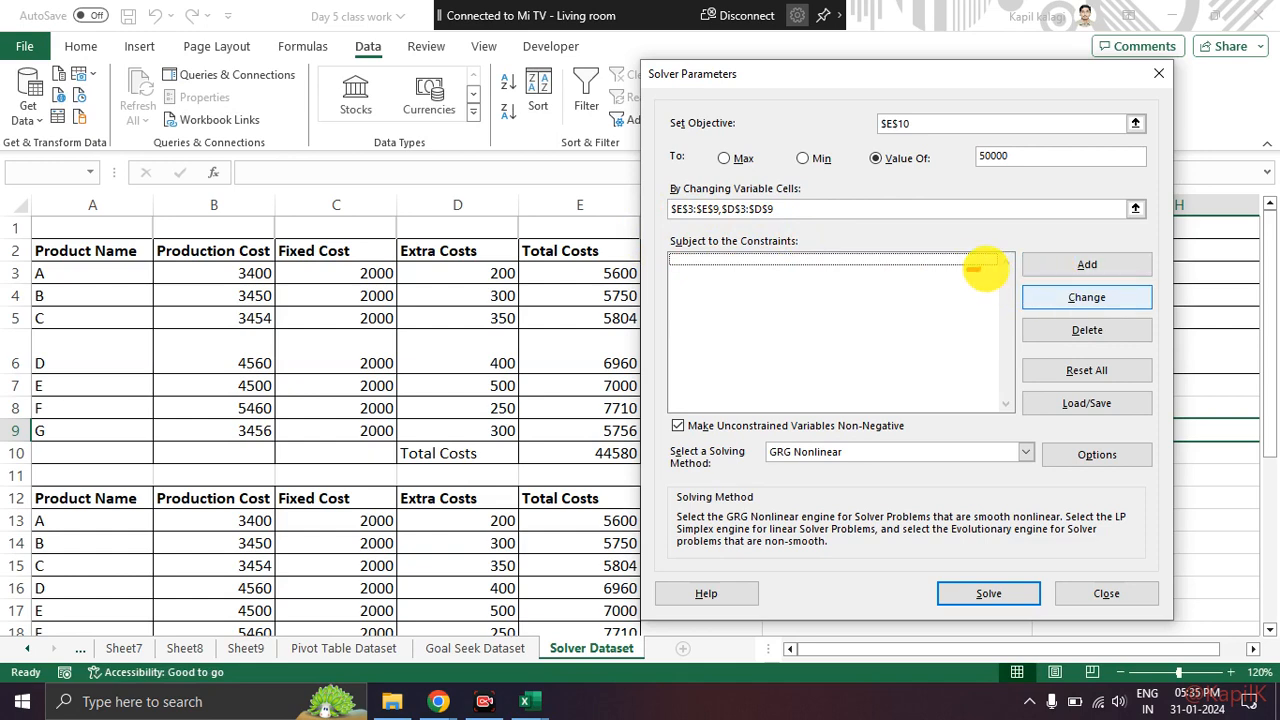
Step: Add a Solver constraint that keeps the Total Costs in E3:E9 at <= 8000
left_click(1057, 266)
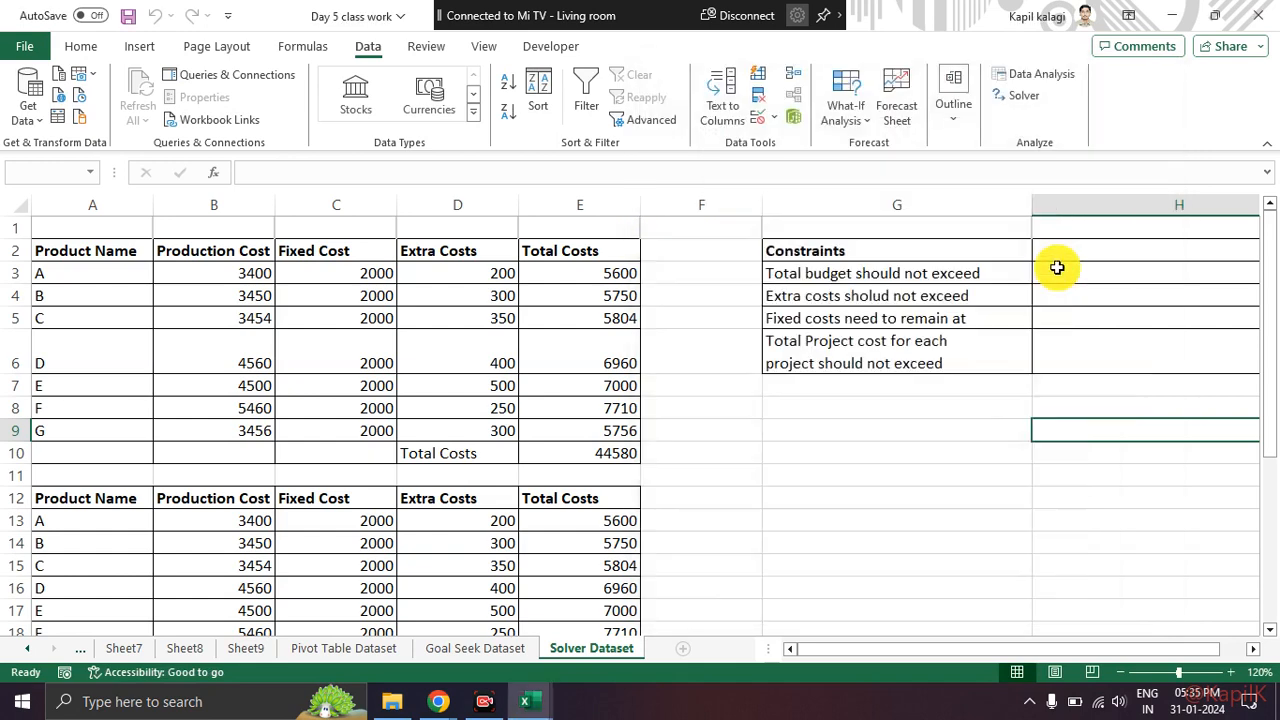
left_click_drag(606, 273, 608, 430)
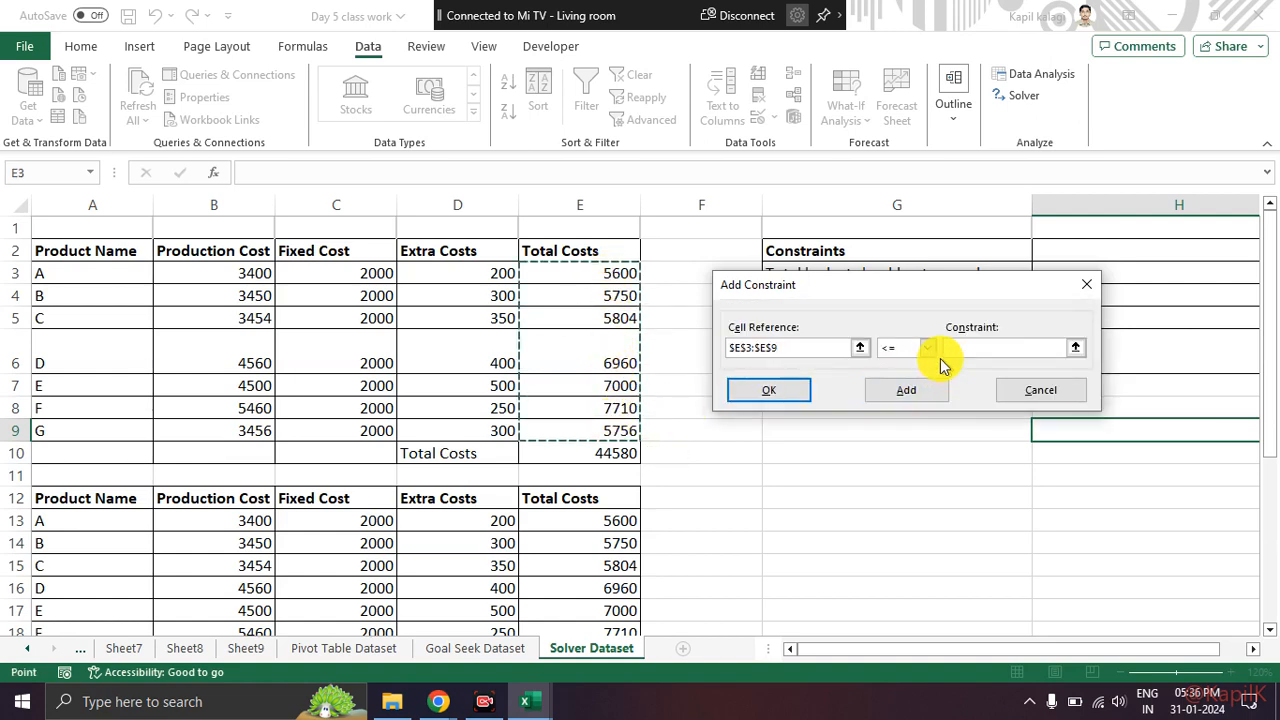
left_click(905, 352)
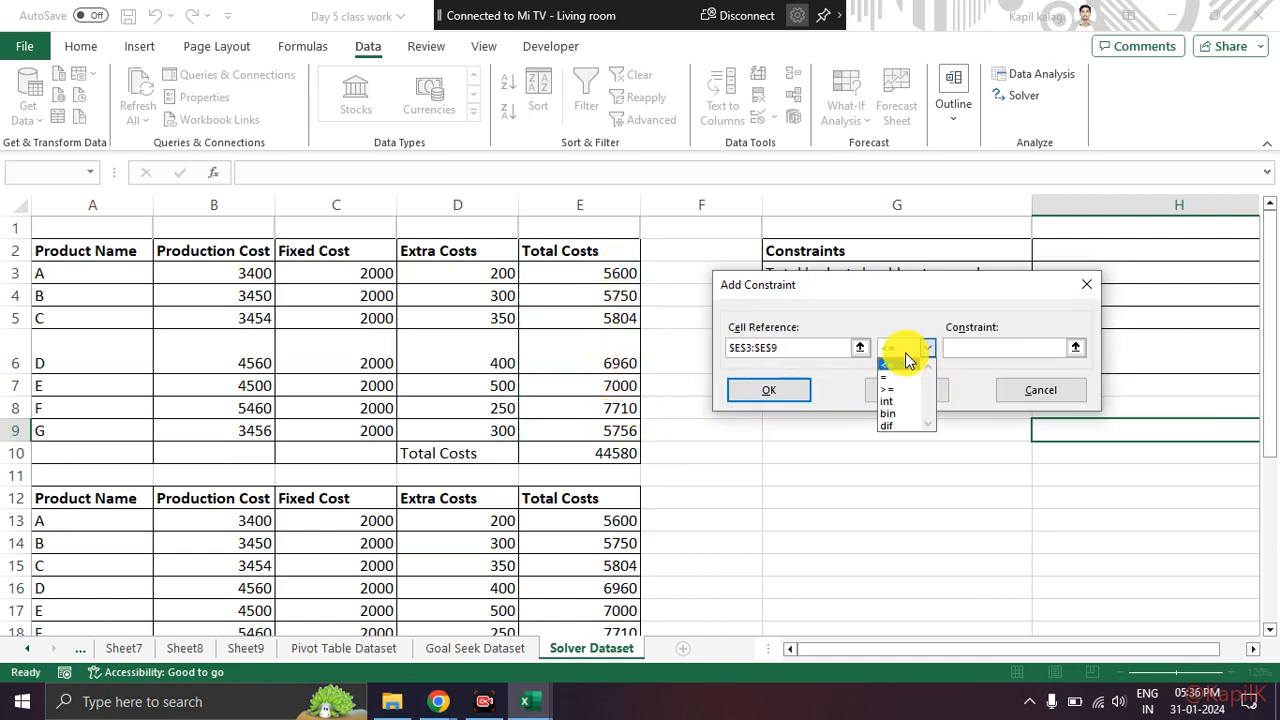
left_click(974, 350)
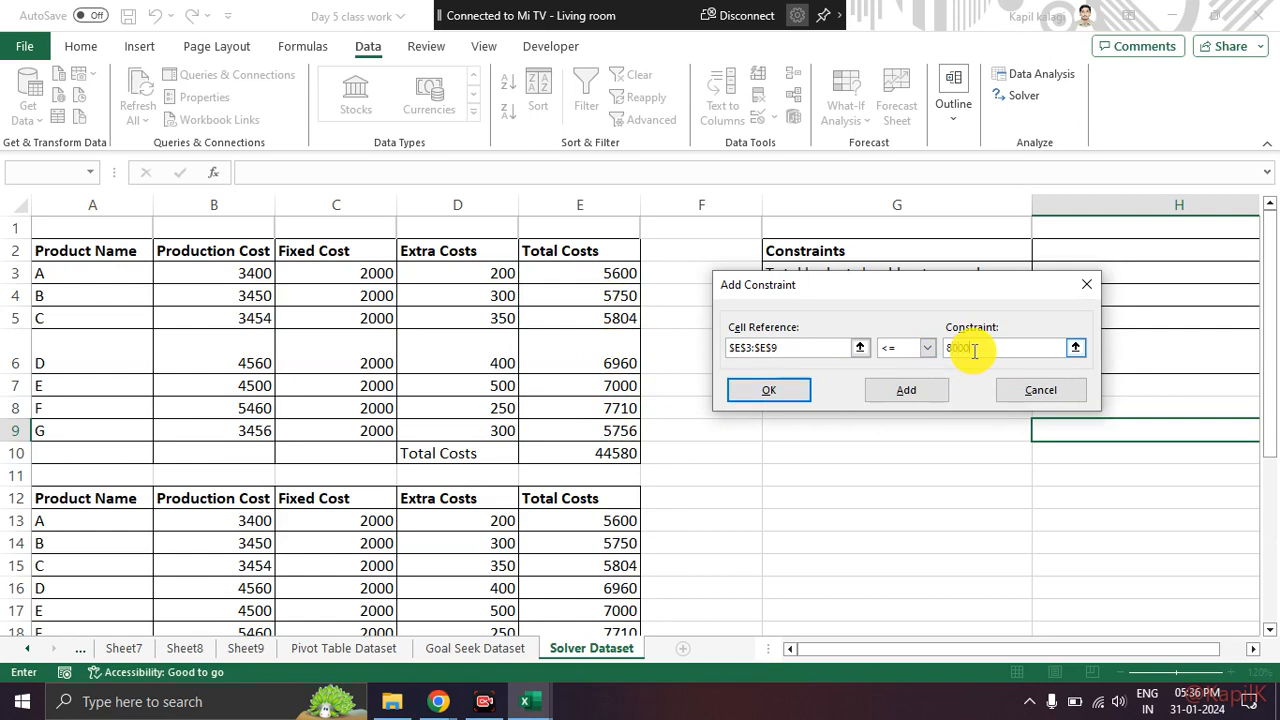
left_click(778, 393)
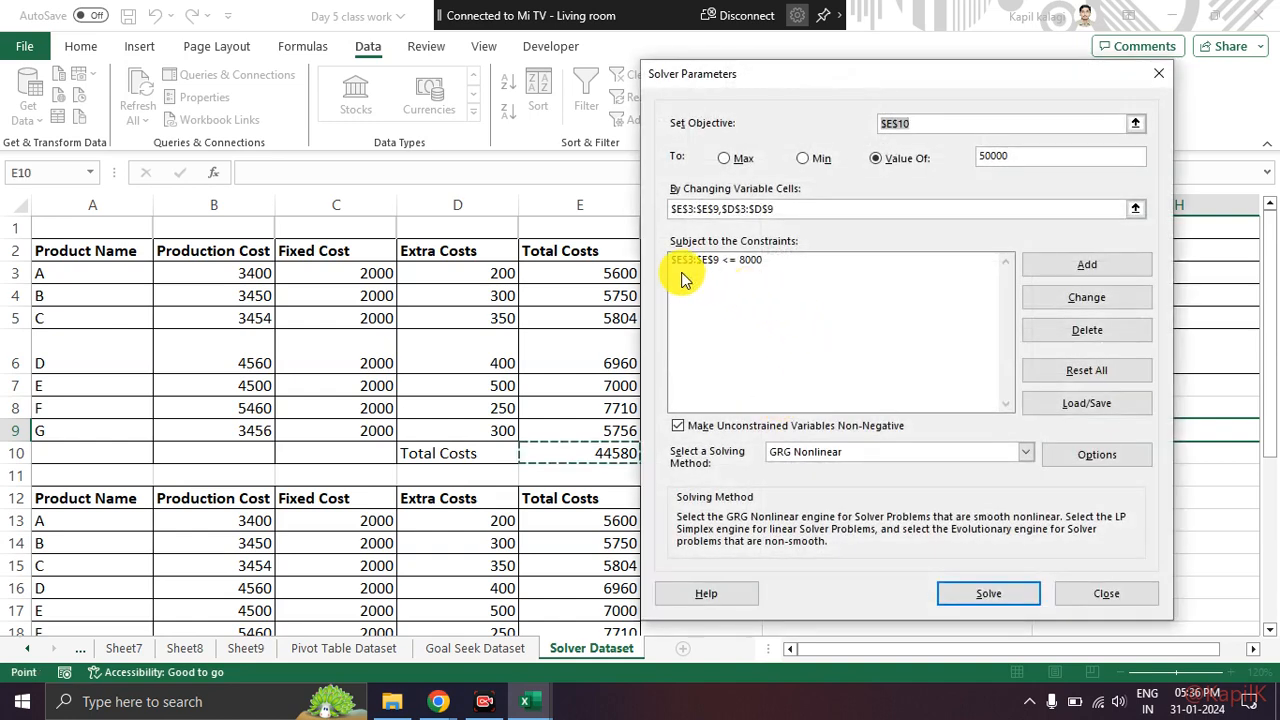
Step: Mark the E3:E9 constraint and the Extra Costs heading with red freehand annotations and clear them
mouse_move(695, 272)
left_mouse_down()
mouse_move(783, 278)
mouse_move(631, 264)
mouse_move(774, 279)
left_mouse_up()
mouse_move(510, 252)
left_mouse_down()
mouse_move(423, 443)
mouse_move(484, 228)
left_mouse_up()
key("Escape")
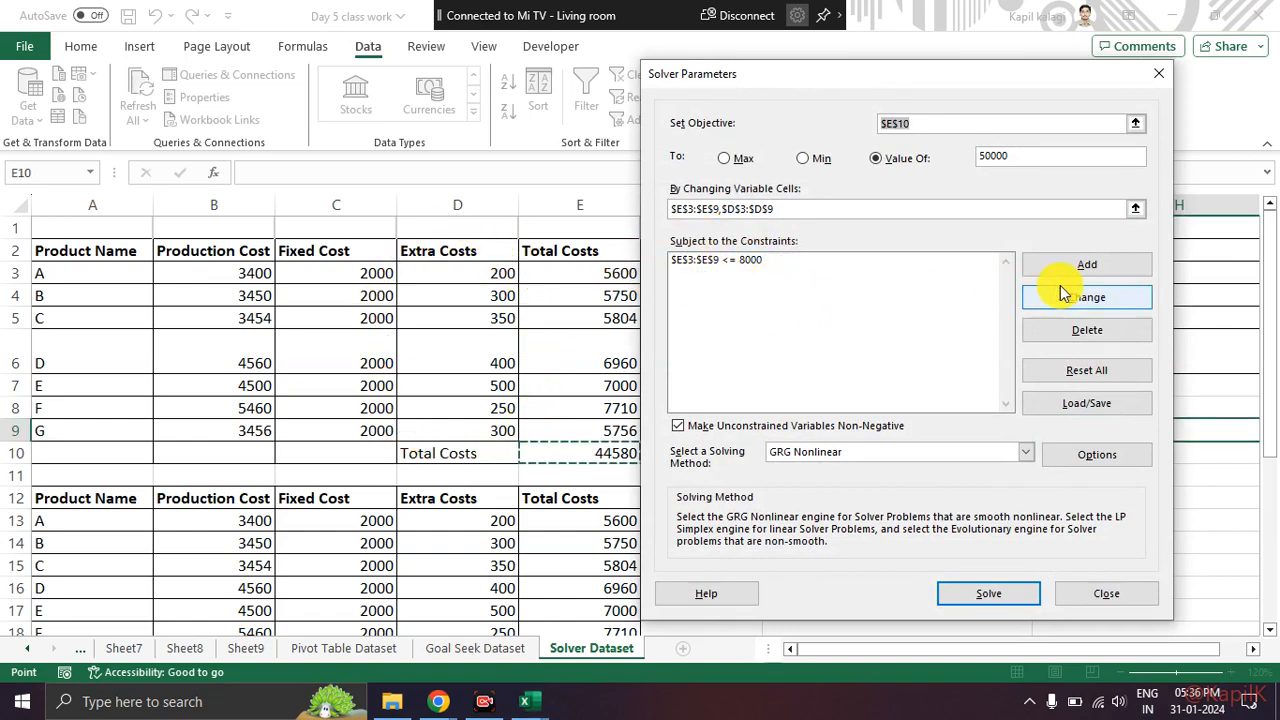
Step: Add a Solver constraint that keeps the Extra Costs in D3:D9 at <= 500
left_click(1086, 265)
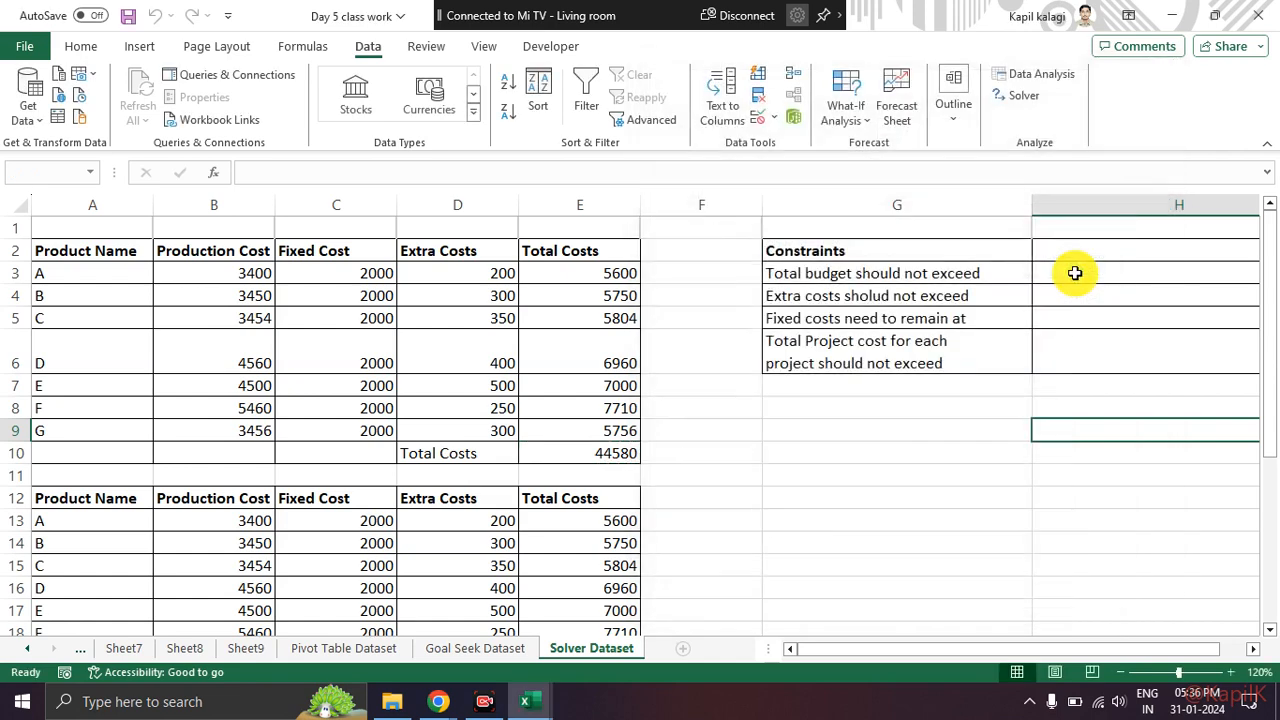
left_click_drag(505, 275, 492, 427)
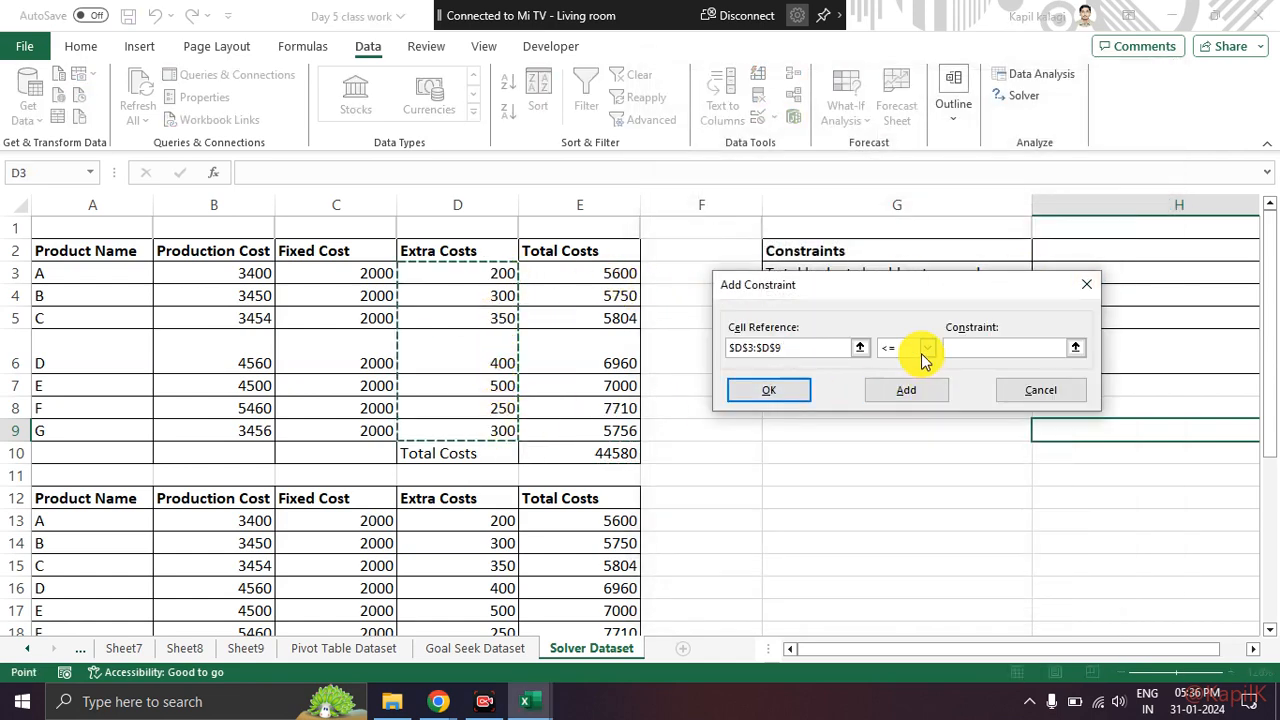
left_click(980, 349)
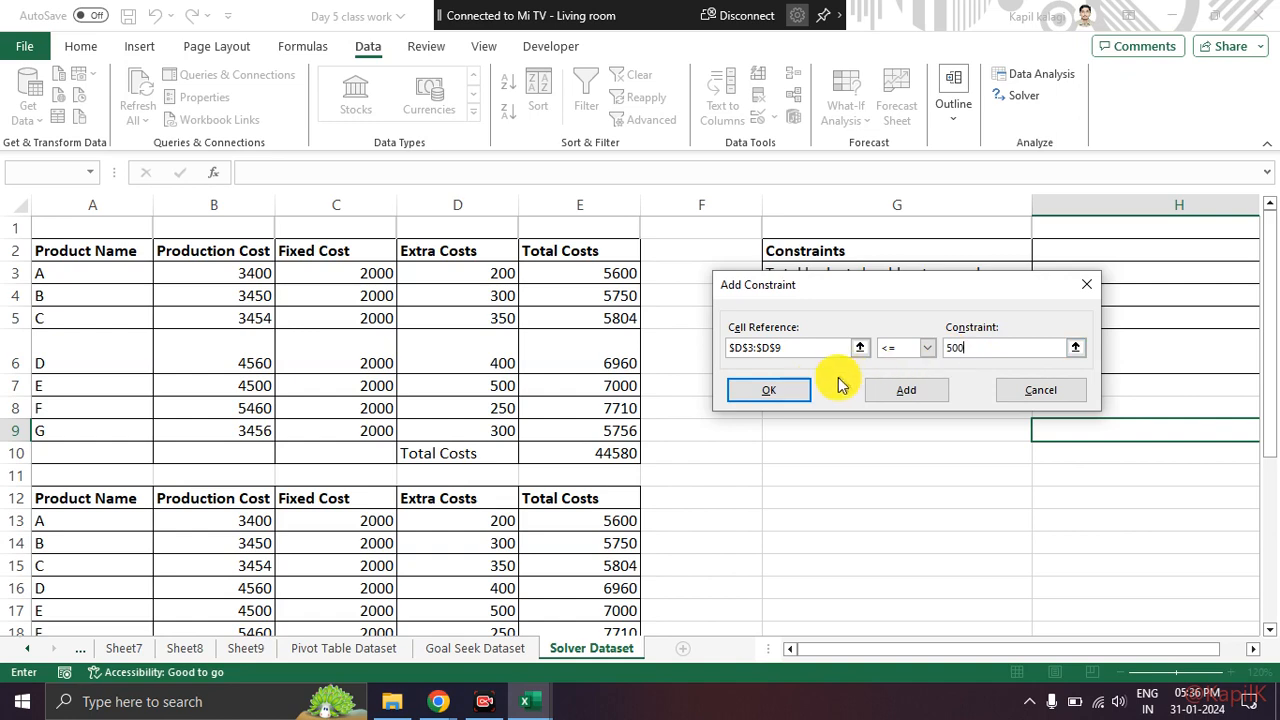
left_click(800, 392)
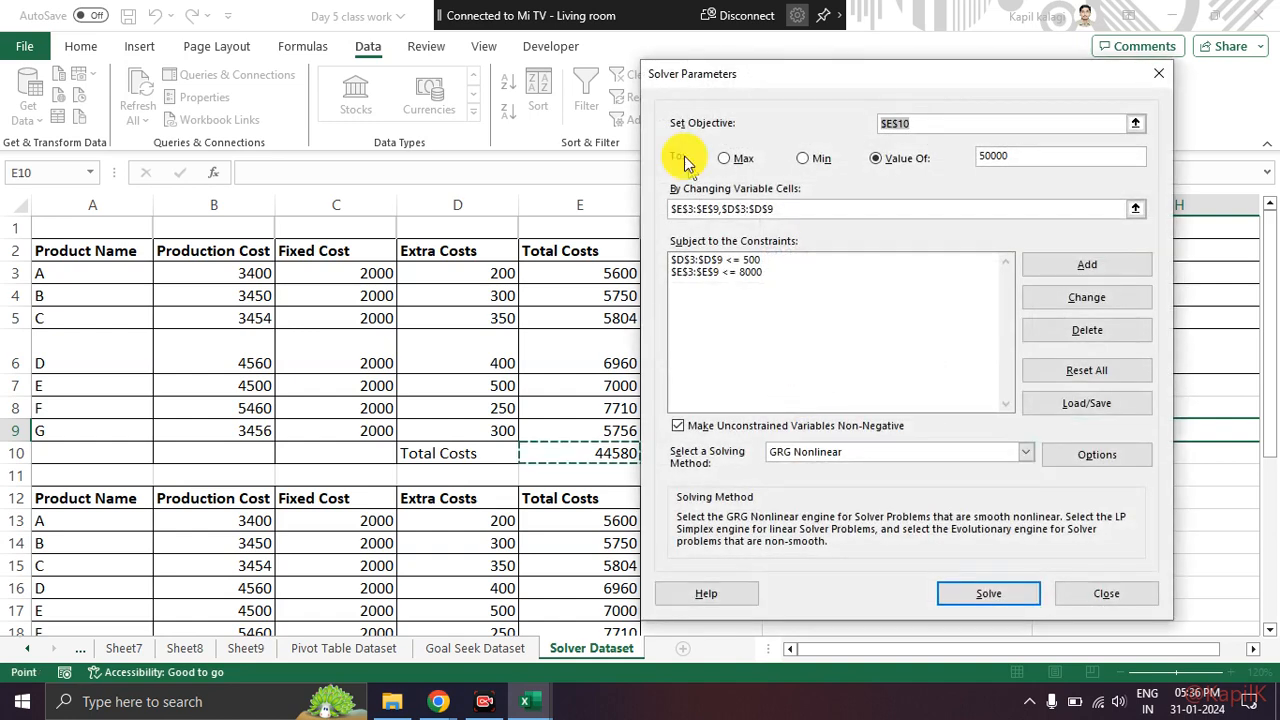
Step: Mark the changing variable cells, the objective with its target value and the solving method with temporary red freehand annotations
key("ctrl+2")
mouse_move(779, 189)
left_mouse_down()
mouse_move(757, 182)
mouse_move(734, 220)
mouse_move(753, 174)
left_mouse_up()
mouse_move(1032, 140)
left_mouse_down()
mouse_move(843, 129)
mouse_move(1040, 145)
mouse_move(875, 158)
left_mouse_up()
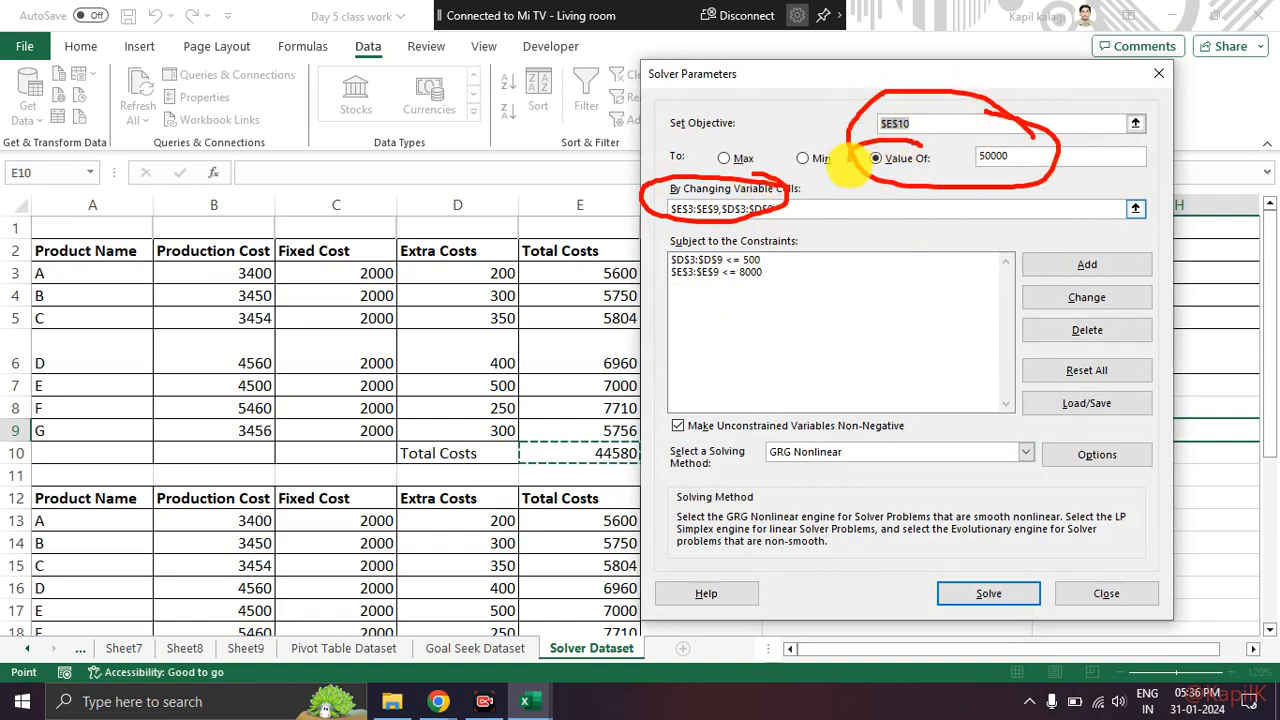
key("Escape")
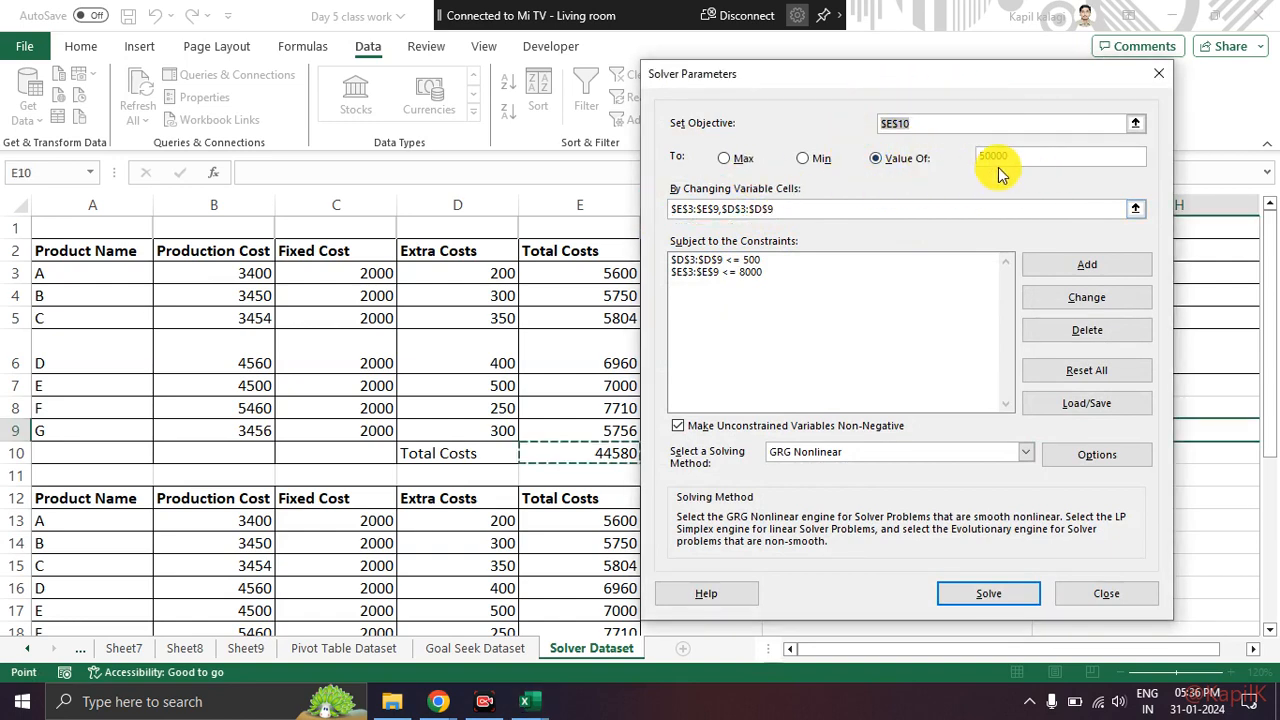
double_click(1006, 160)
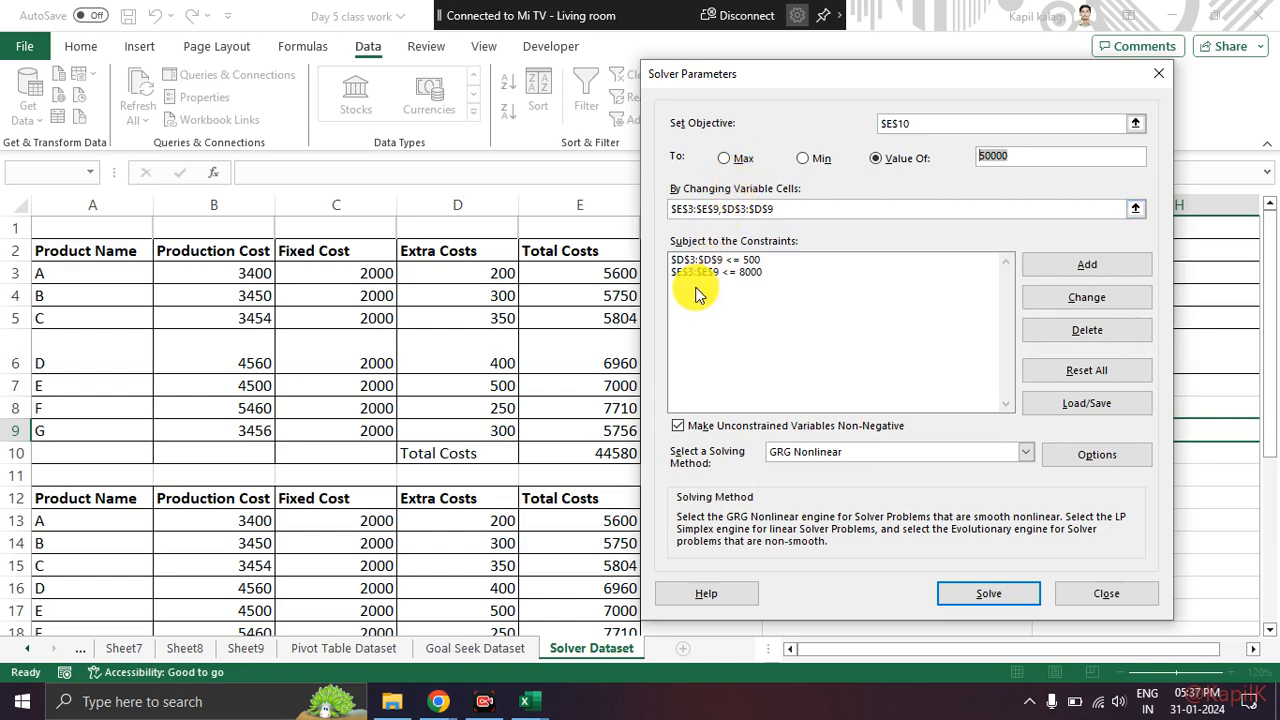
mouse_move(845, 440)
left_mouse_down()
mouse_move(725, 433)
mouse_move(662, 455)
mouse_move(778, 478)
mouse_move(849, 462)
left_mouse_up()
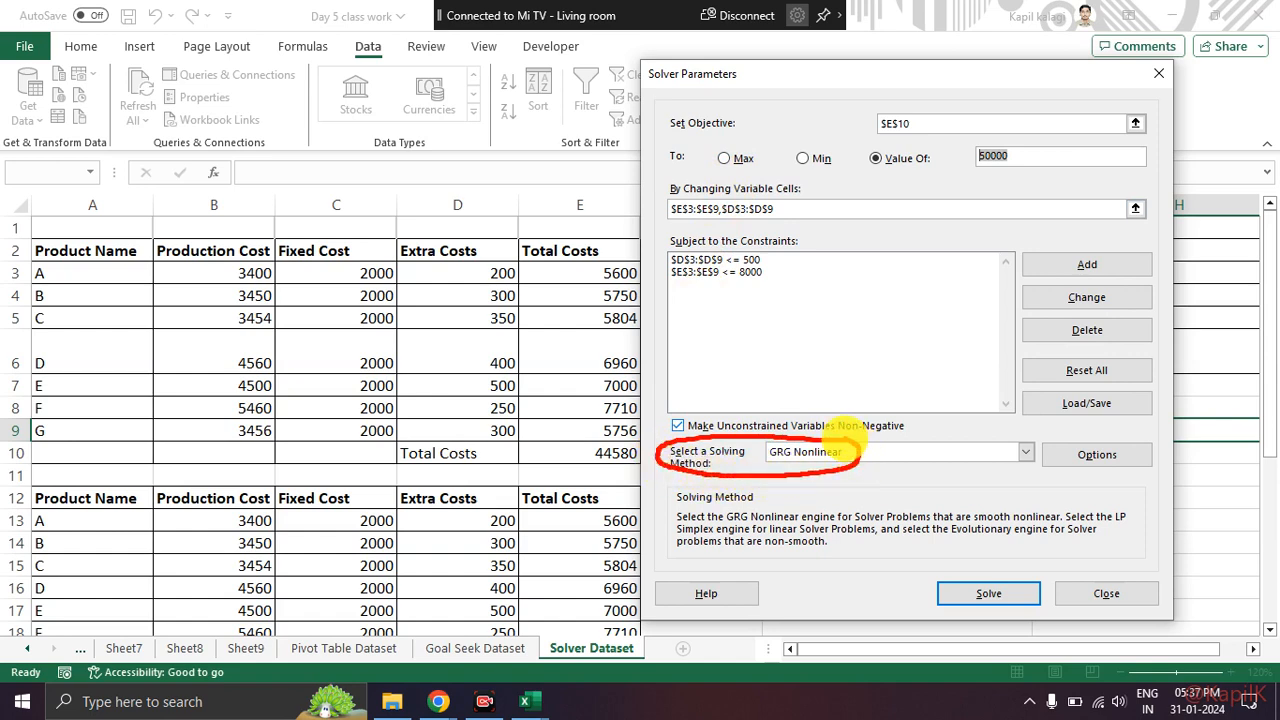
key("Escape")
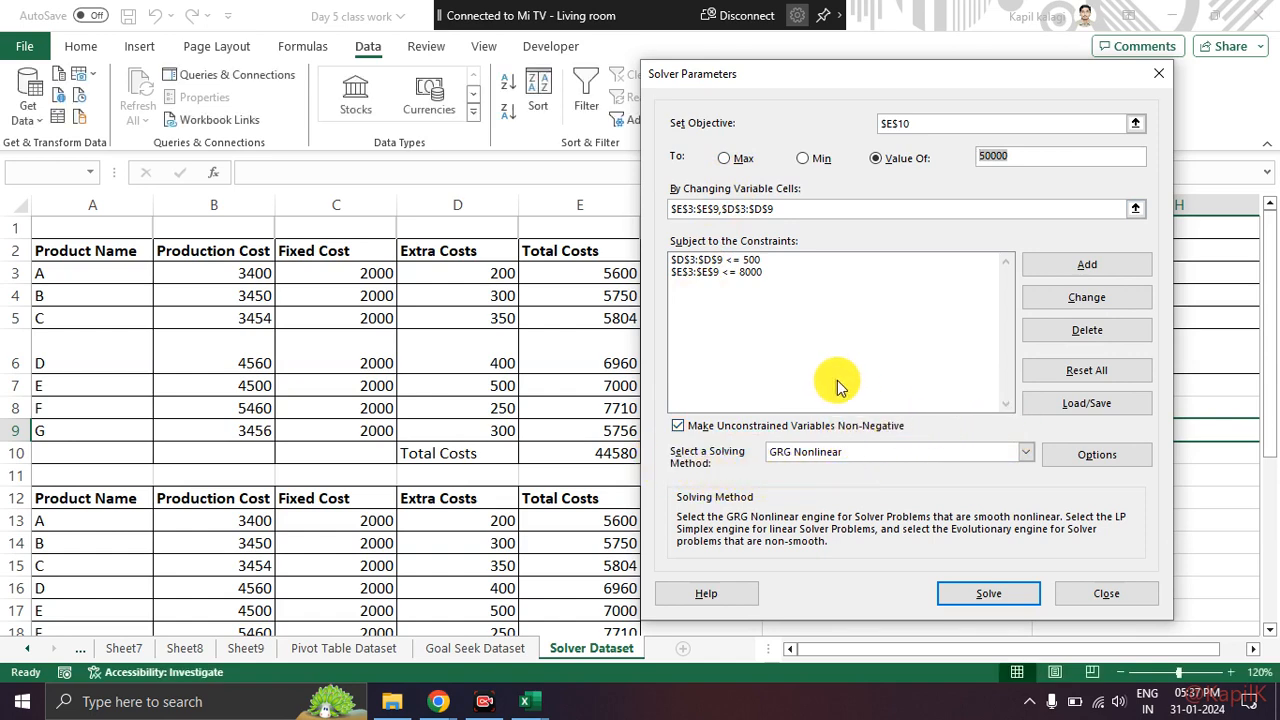
Step: Run Solver on the E10 objective with the GRG Nonlinear method
left_click(998, 600)
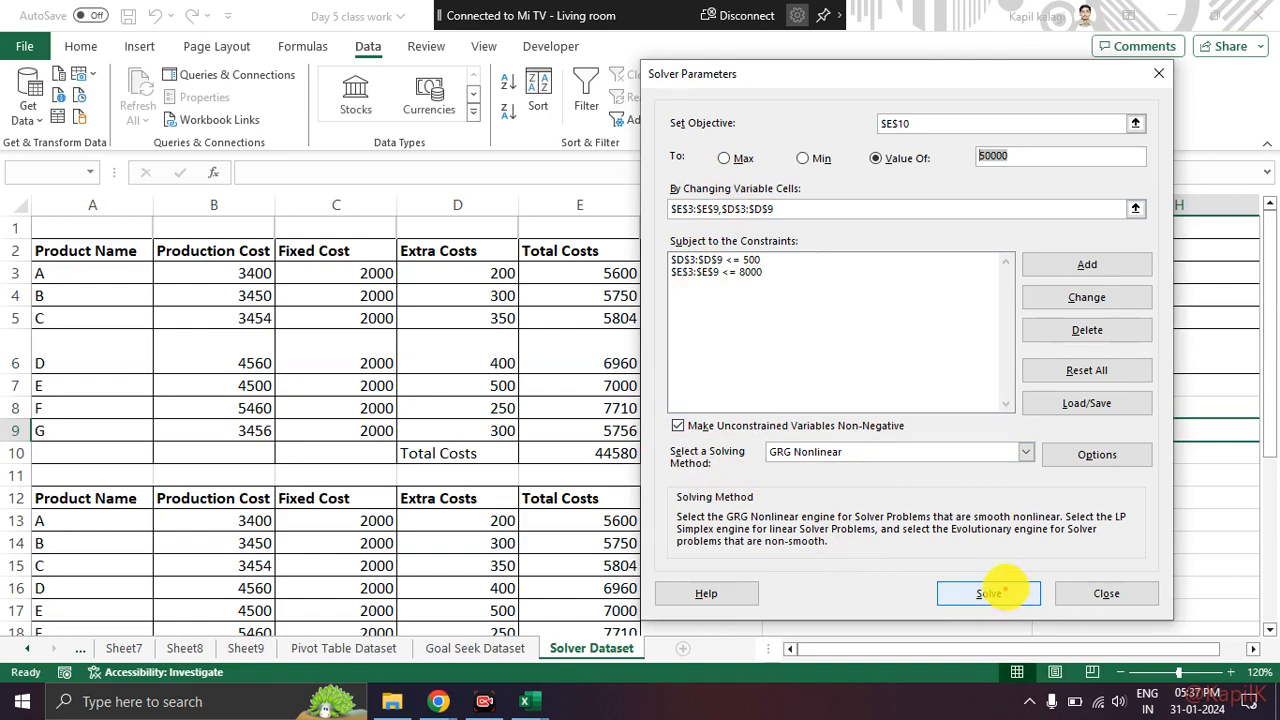
mouse_move(1005, 567)
left_mouse_down()
mouse_move(930, 598)
mouse_move(1000, 575)
left_mouse_up()
key("Escape")
left_click(1000, 598)
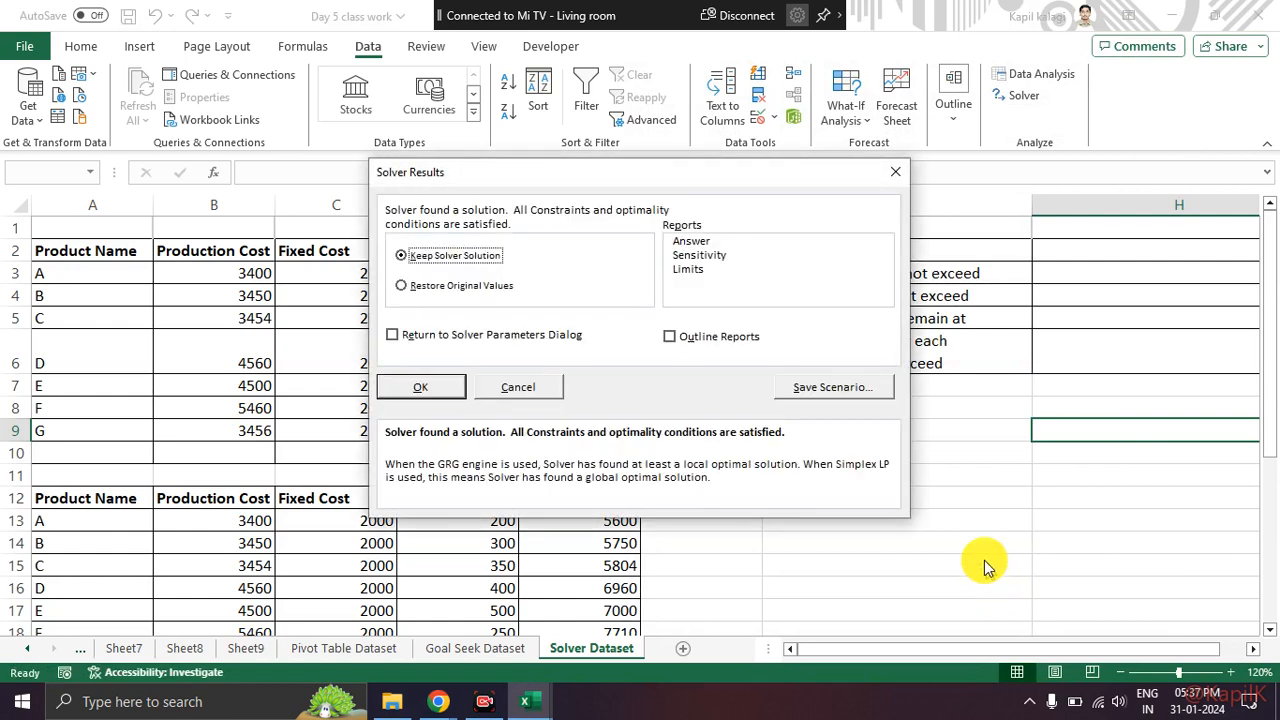
Step: Move the Solver Results aside, mark the Total Costs and Extra Costs columns with red freehand annotations and clear them
left_click_drag(555, 182, 844, 206)
mouse_move(638, 277)
left_mouse_down()
mouse_move(578, 269)
mouse_move(562, 465)
mouse_move(662, 402)
mouse_move(627, 257)
left_mouse_up()
mouse_move(555, 444)
left_mouse_down()
mouse_move(580, 456)
mouse_move(617, 433)
left_mouse_up()
mouse_move(525, 240)
left_mouse_down()
mouse_move(495, 232)
mouse_move(450, 430)
mouse_move(568, 400)
mouse_move(515, 222)
left_mouse_up()
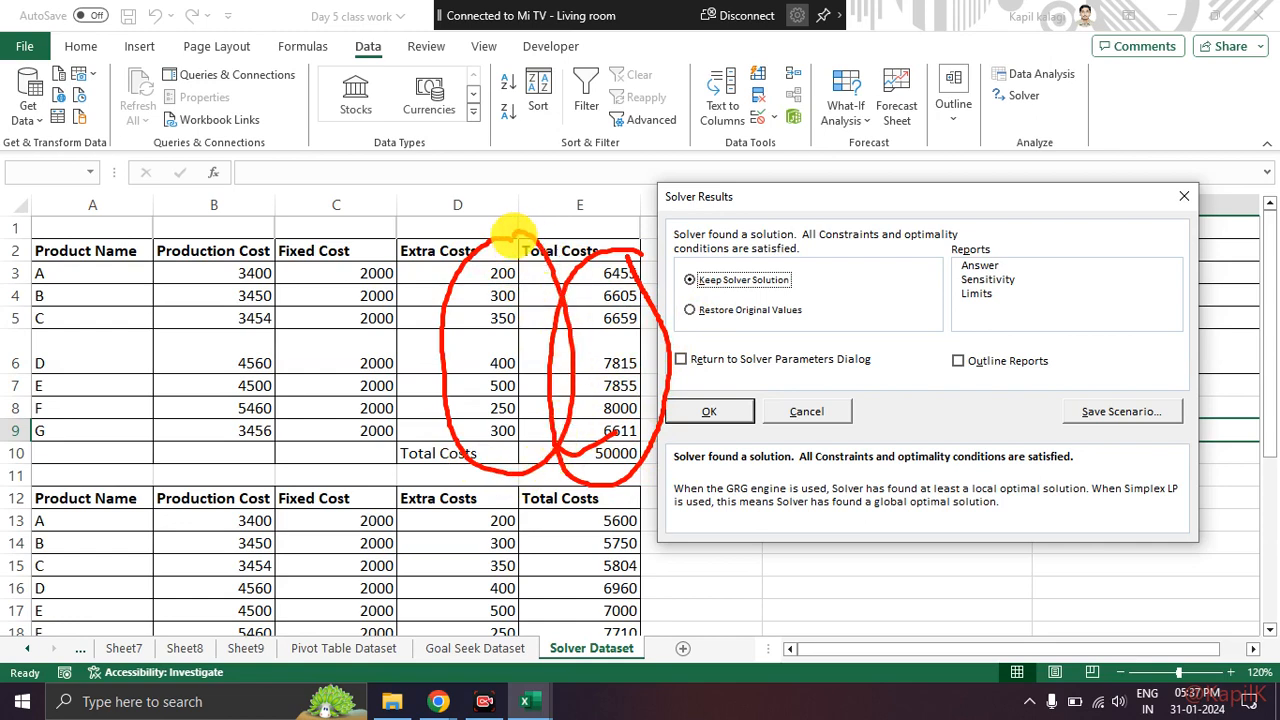
left_click_drag(517, 272, 567, 279)
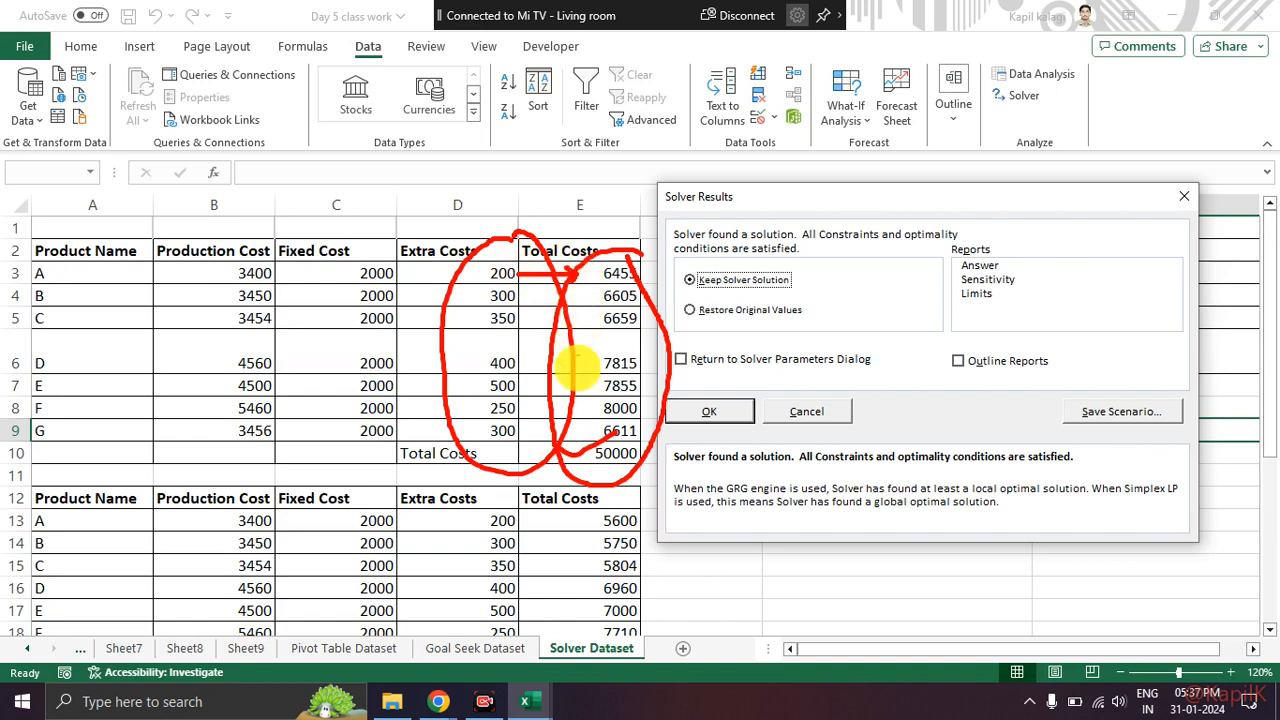
key("Escape")
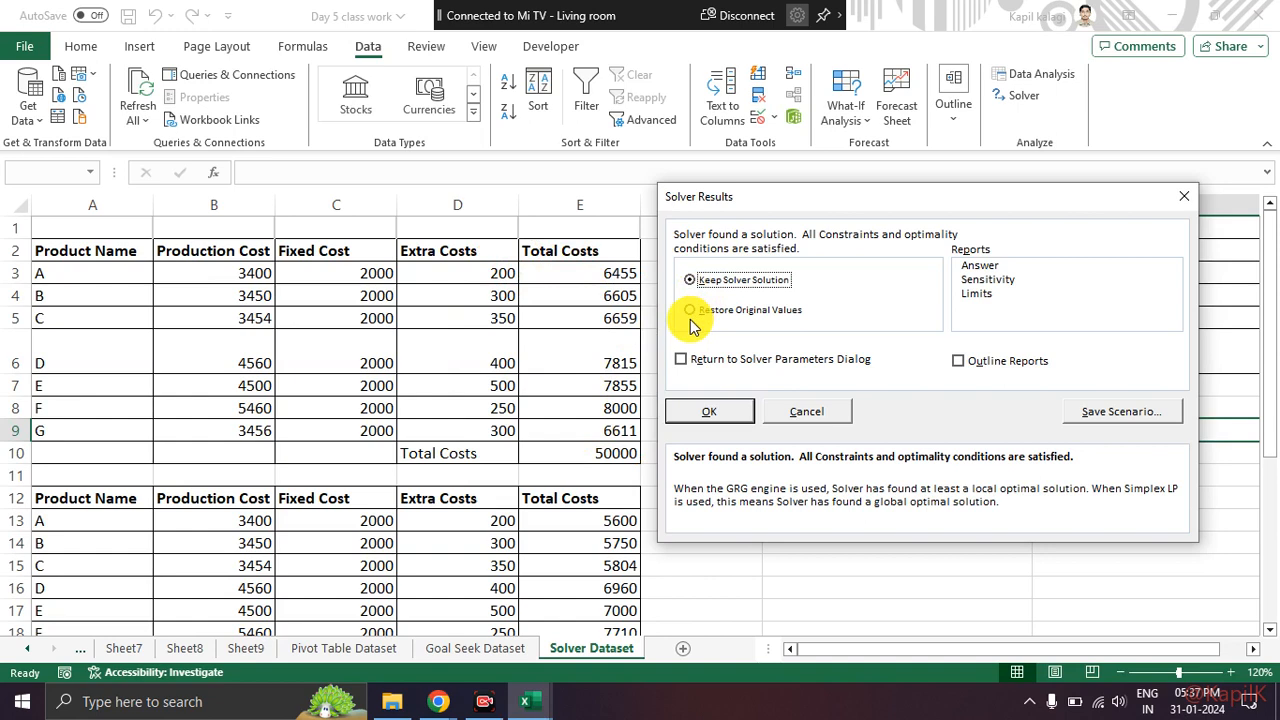
Step: Mark Keep Solver Solution, the E10 total and Restore Original Values with red freehand annotations and clear them
left_click_drag(667, 297, 805, 292)
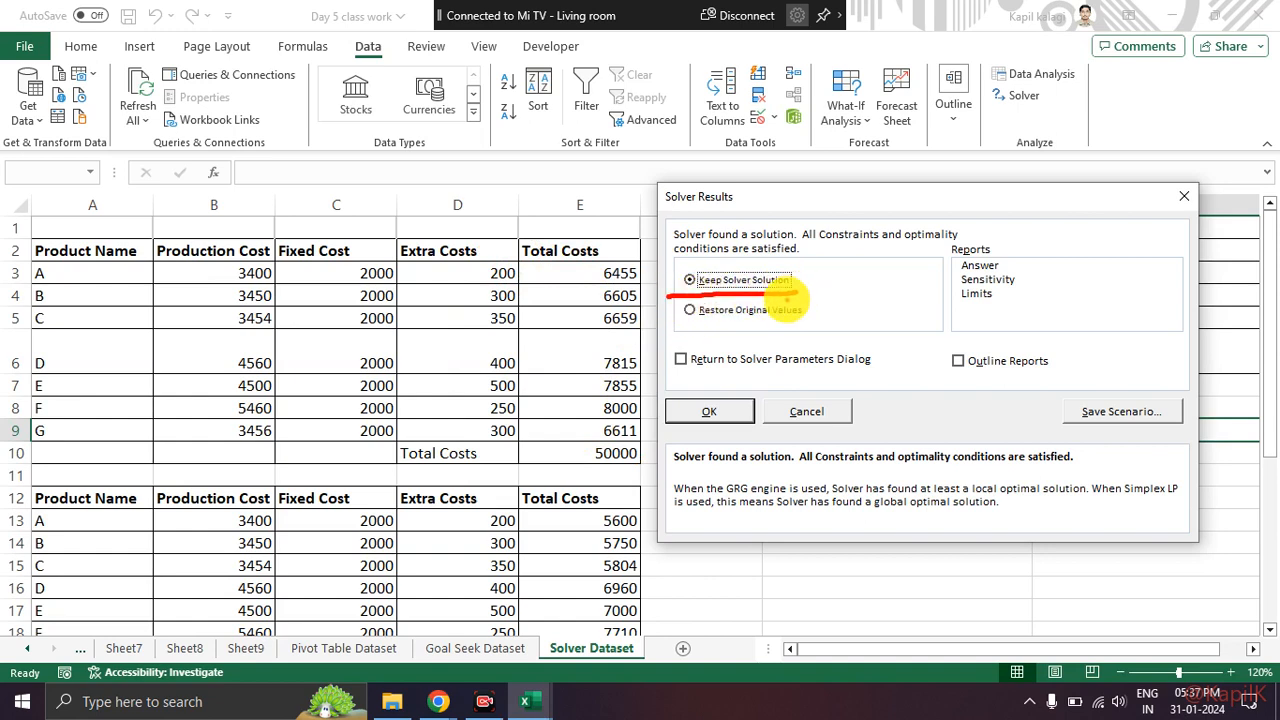
mouse_move(625, 434)
left_mouse_down()
mouse_move(640, 468)
mouse_move(618, 428)
left_mouse_up()
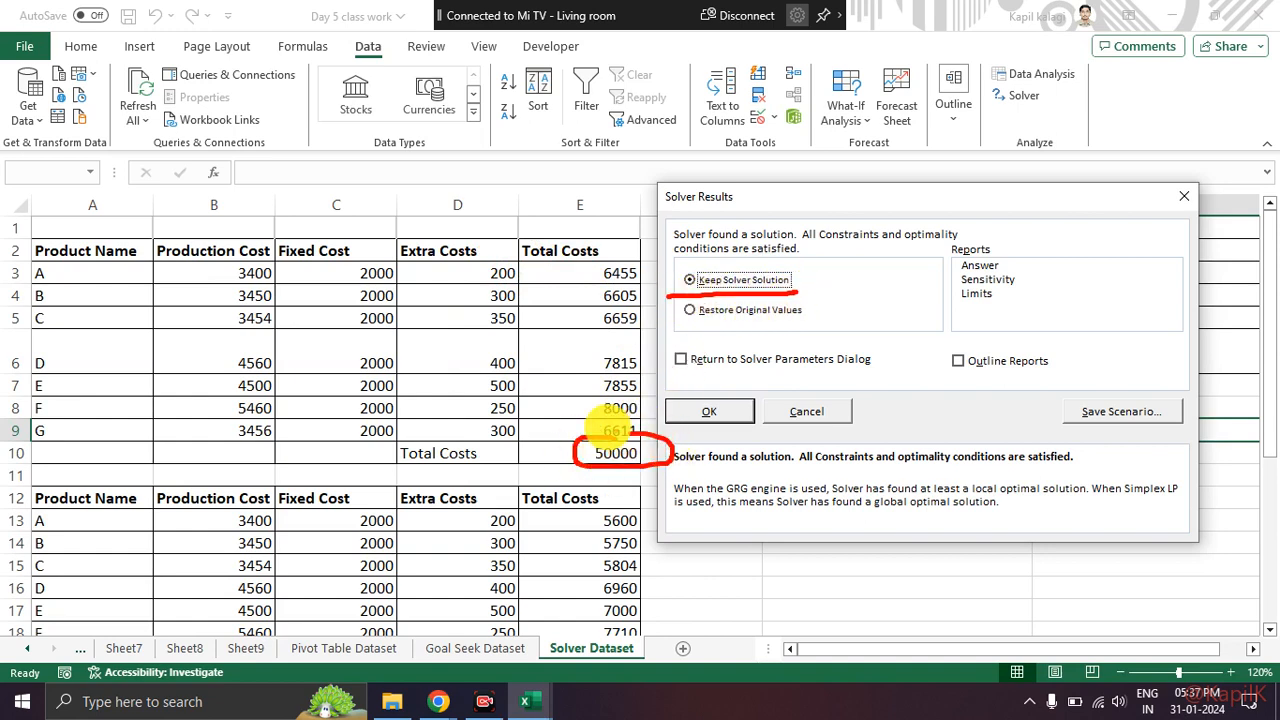
mouse_move(670, 323)
left_mouse_down()
mouse_move(812, 316)
mouse_move(660, 311)
left_mouse_up()
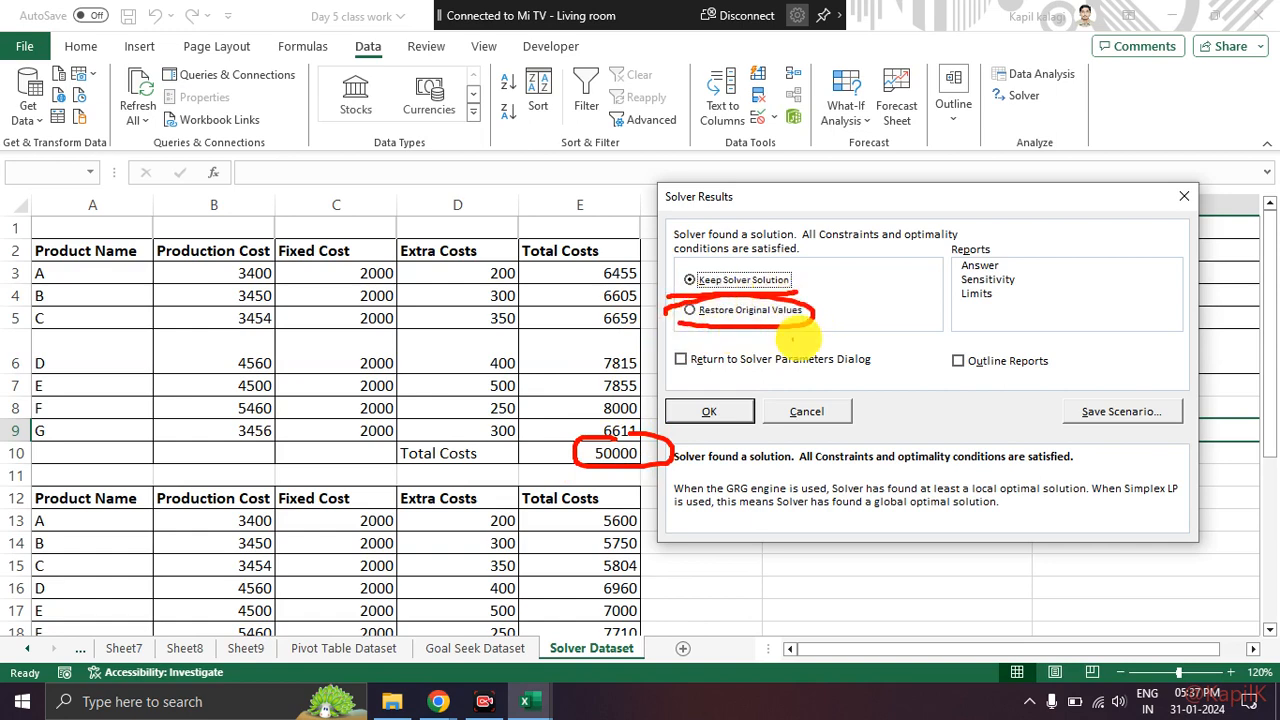
key("Escape")
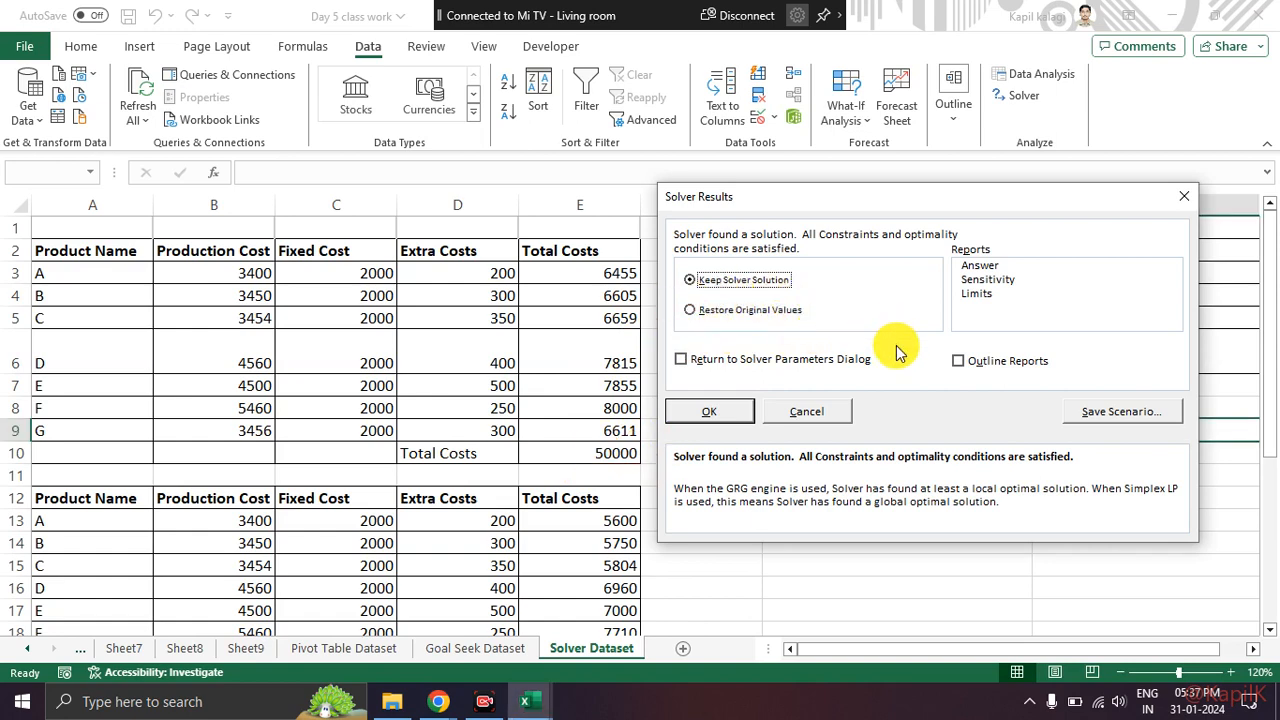
Step: Discard the Solver solution by restoring the original values in the adjustable cells
mouse_move(1210, 437)
left_mouse_down()
mouse_move(1150, 372)
mouse_move(1092, 378)
left_mouse_up()
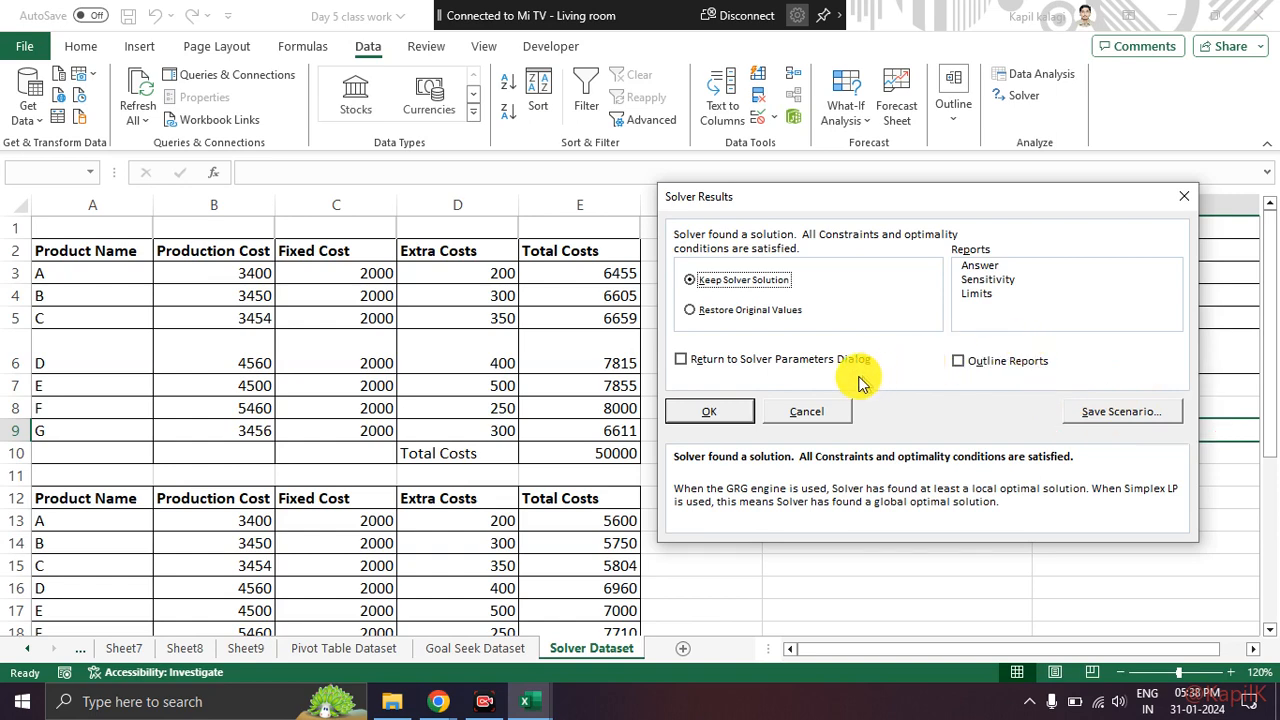
left_click(691, 310)
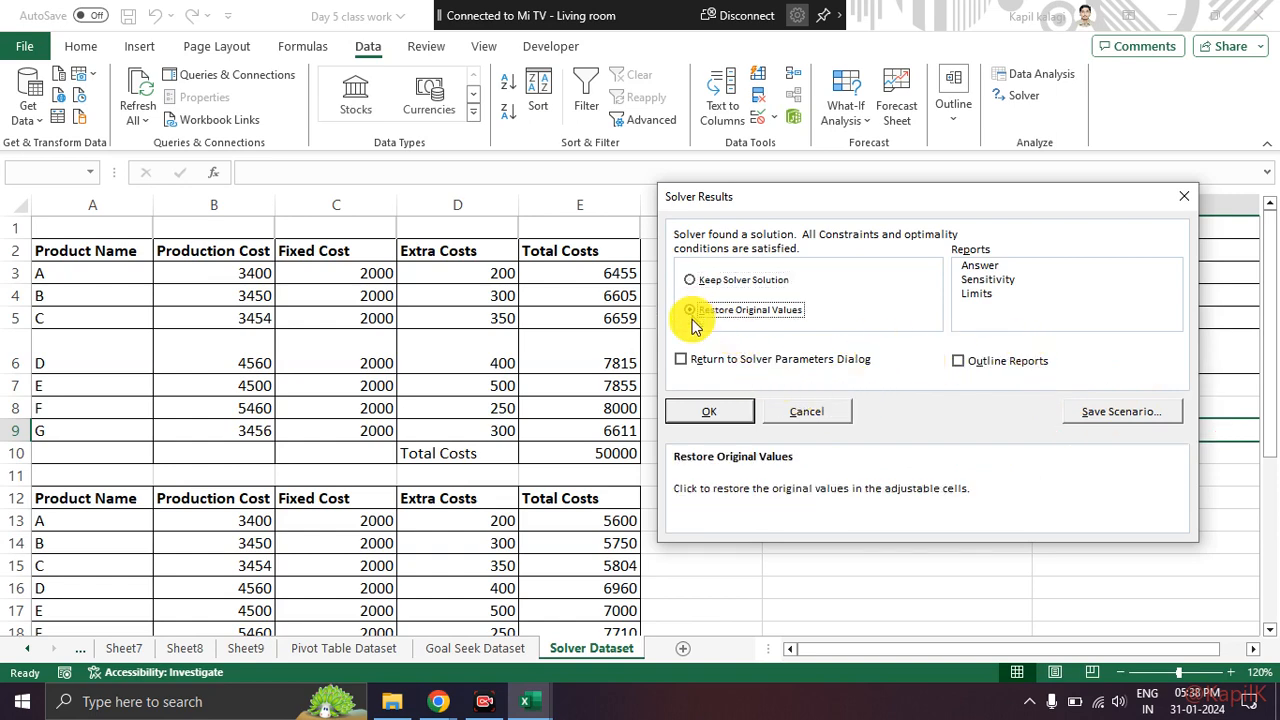
left_click(709, 410)
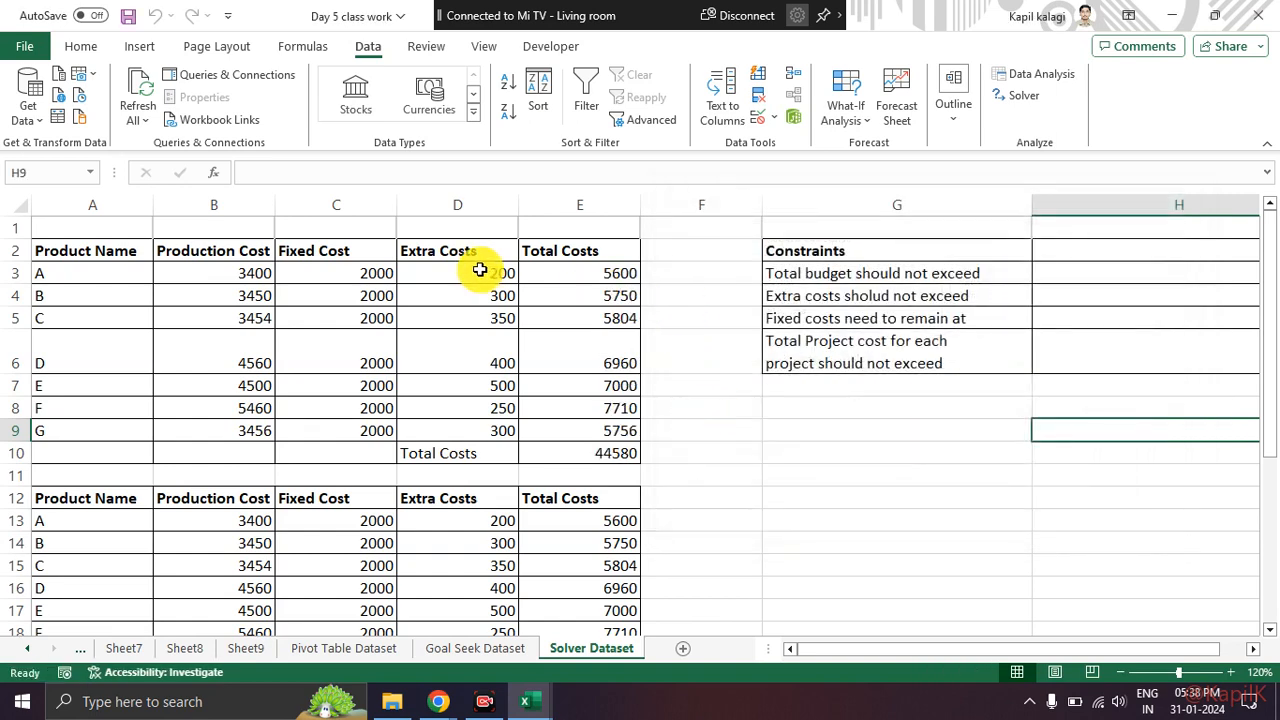
Step: Check E3 for a typed-in value and delete the Total Costs entries in E3:E9
left_click(578, 274)
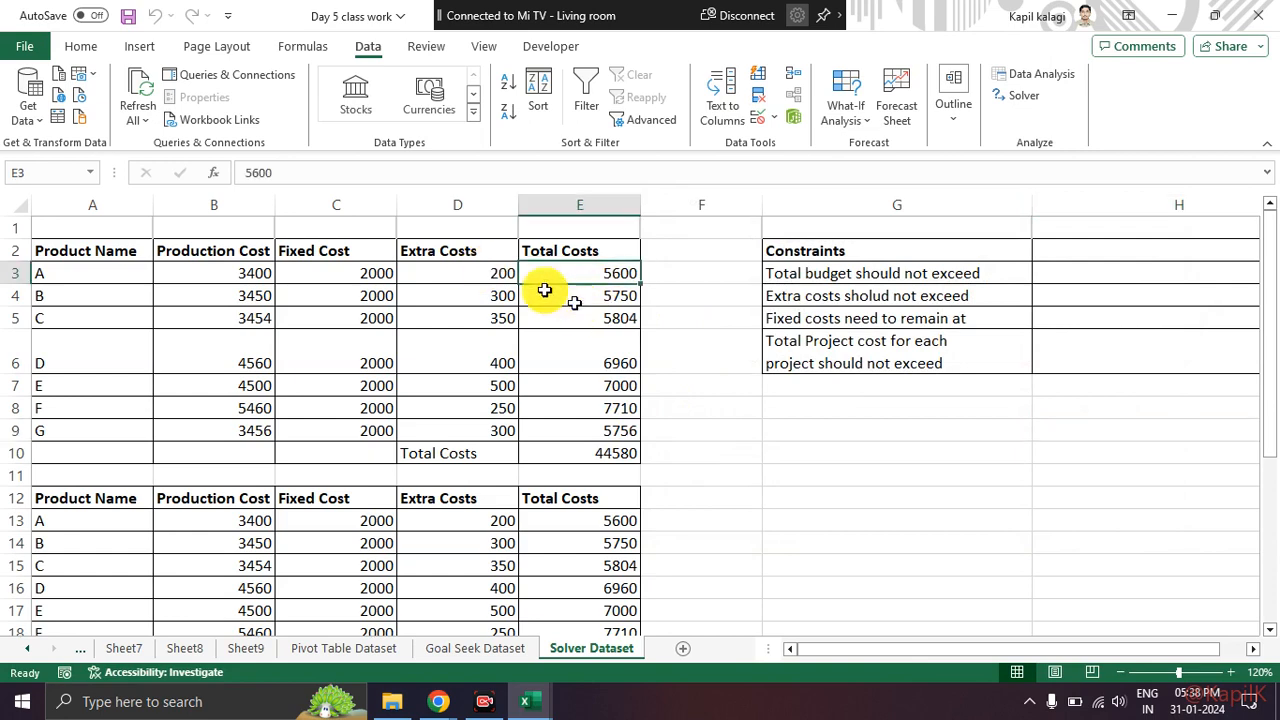
left_click_drag(295, 147, 240, 178)
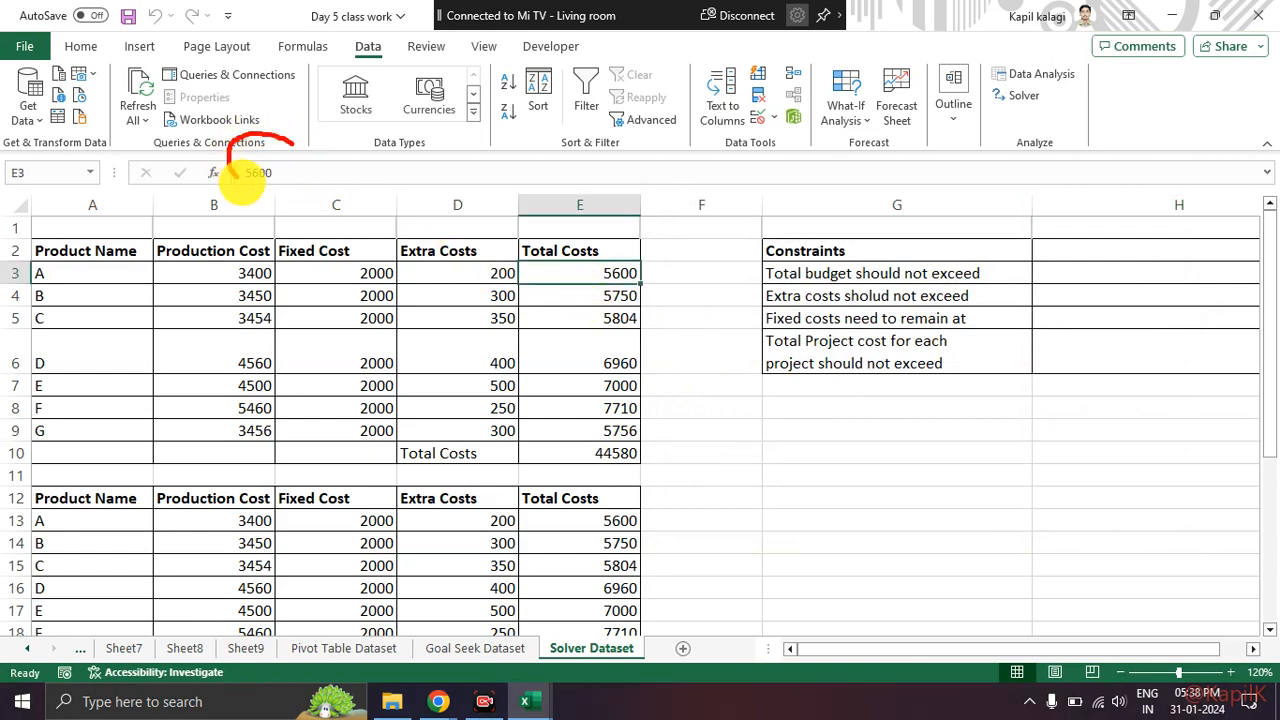
left_click(587, 312)
left_click_drag(587, 273, 592, 422)
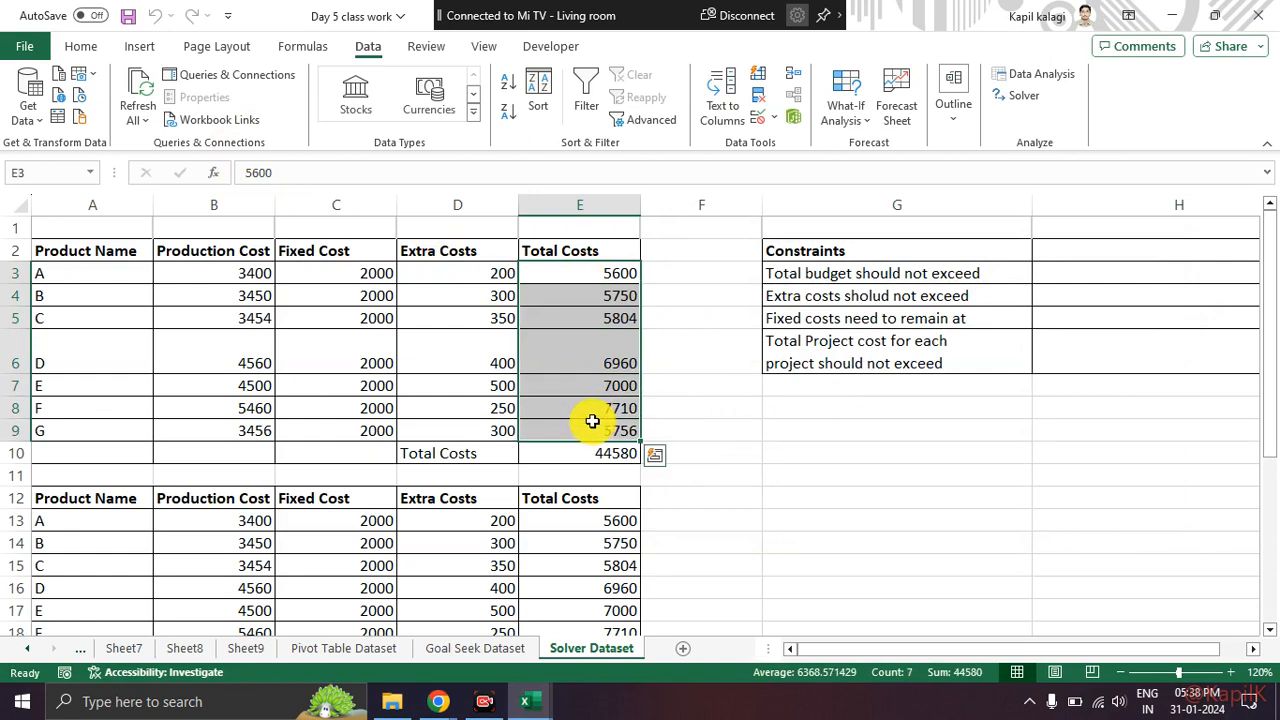
key("Delete")
left_click(580, 272)
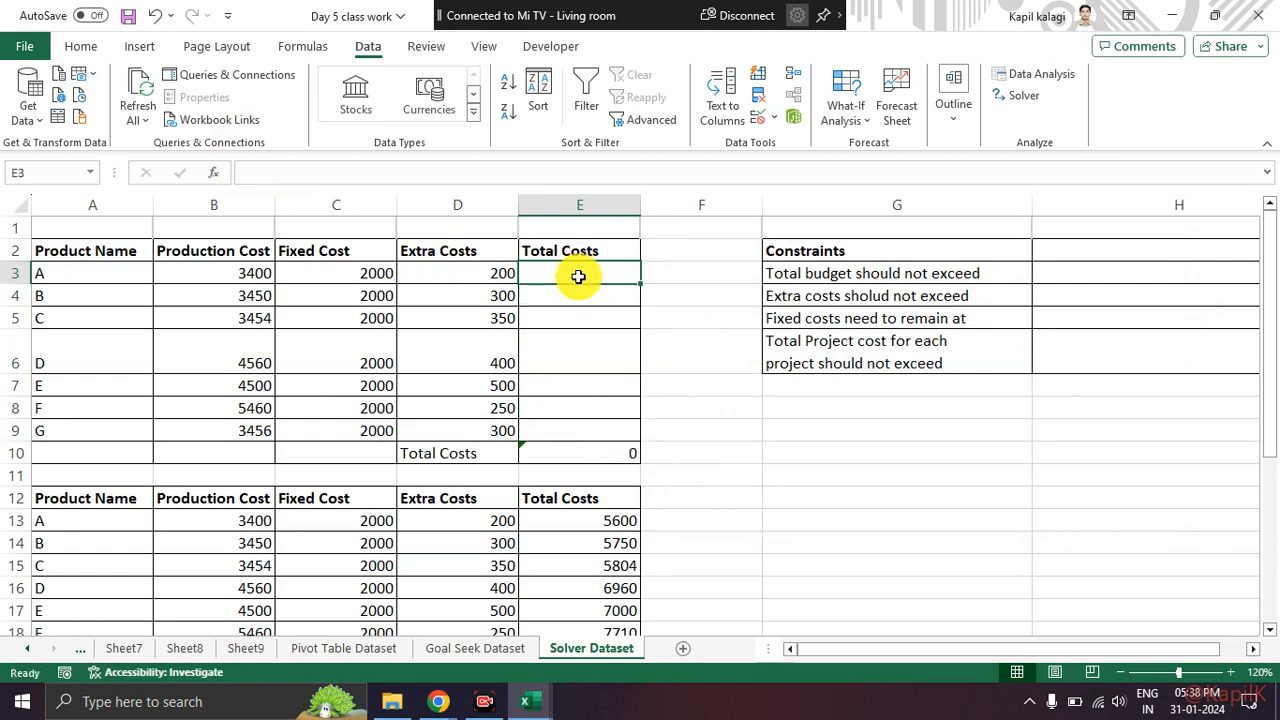
type("=")
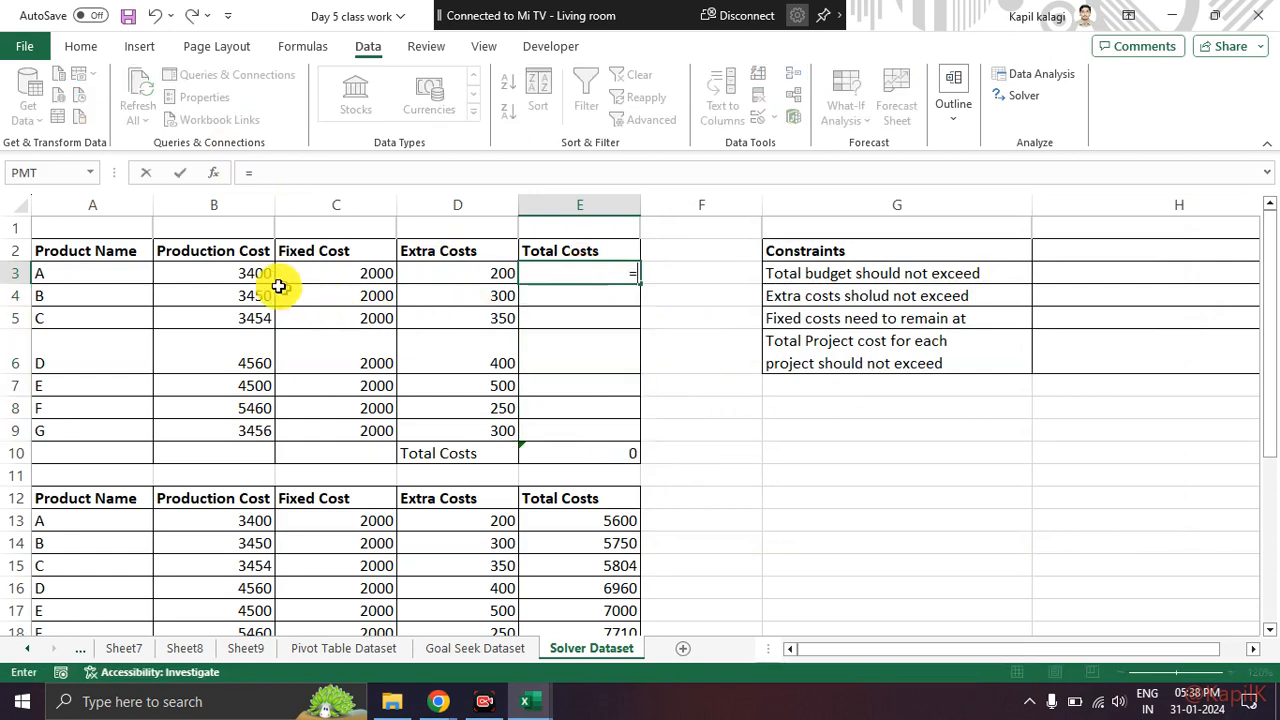
left_click(257, 273)
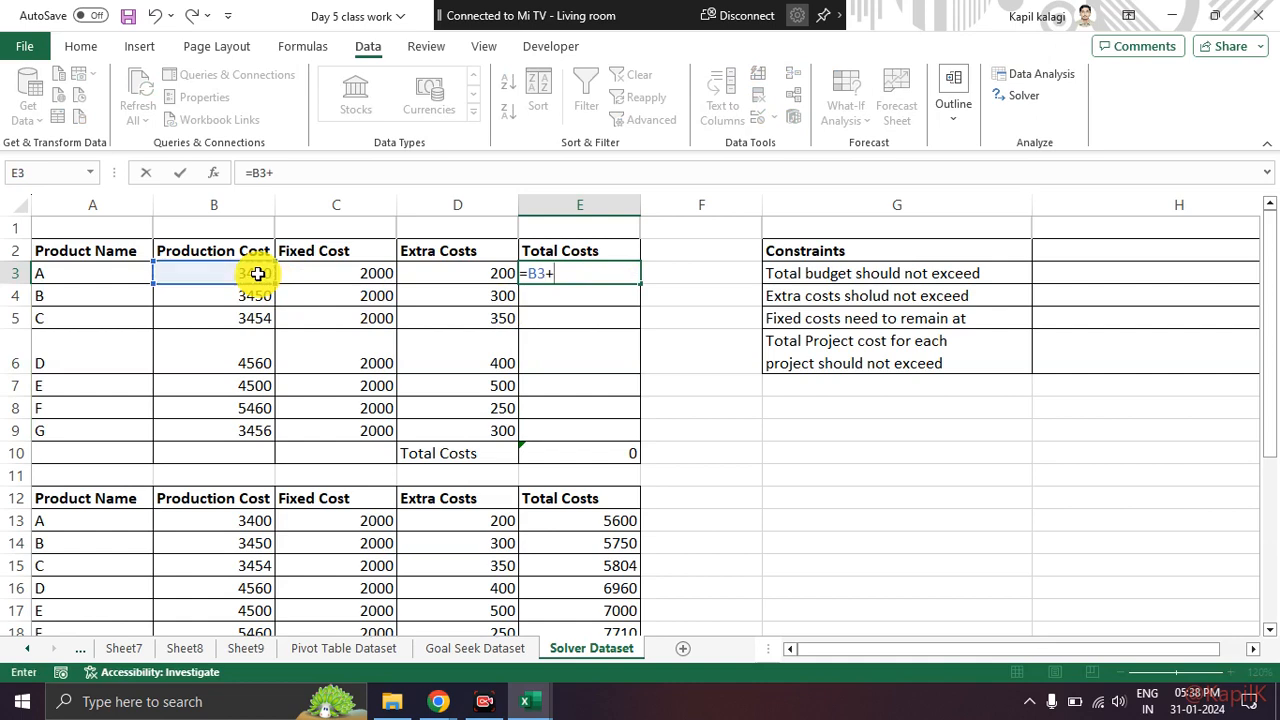
key("BackSpace")
key("BackSpace")
key("BackSpace")
Step: Enter =SUM(B3:D3) in E3 and fill the formula down to E9
type("=sum")
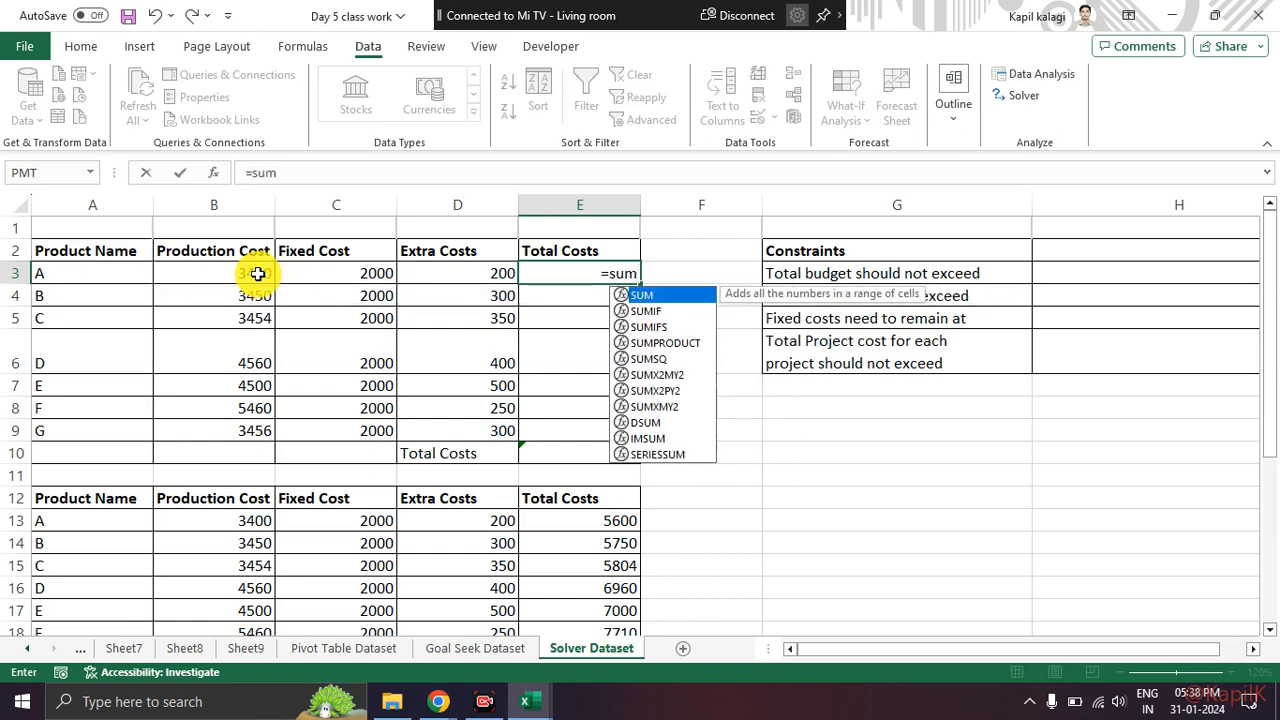
key("Tab")
left_click_drag(214, 278, 465, 270)
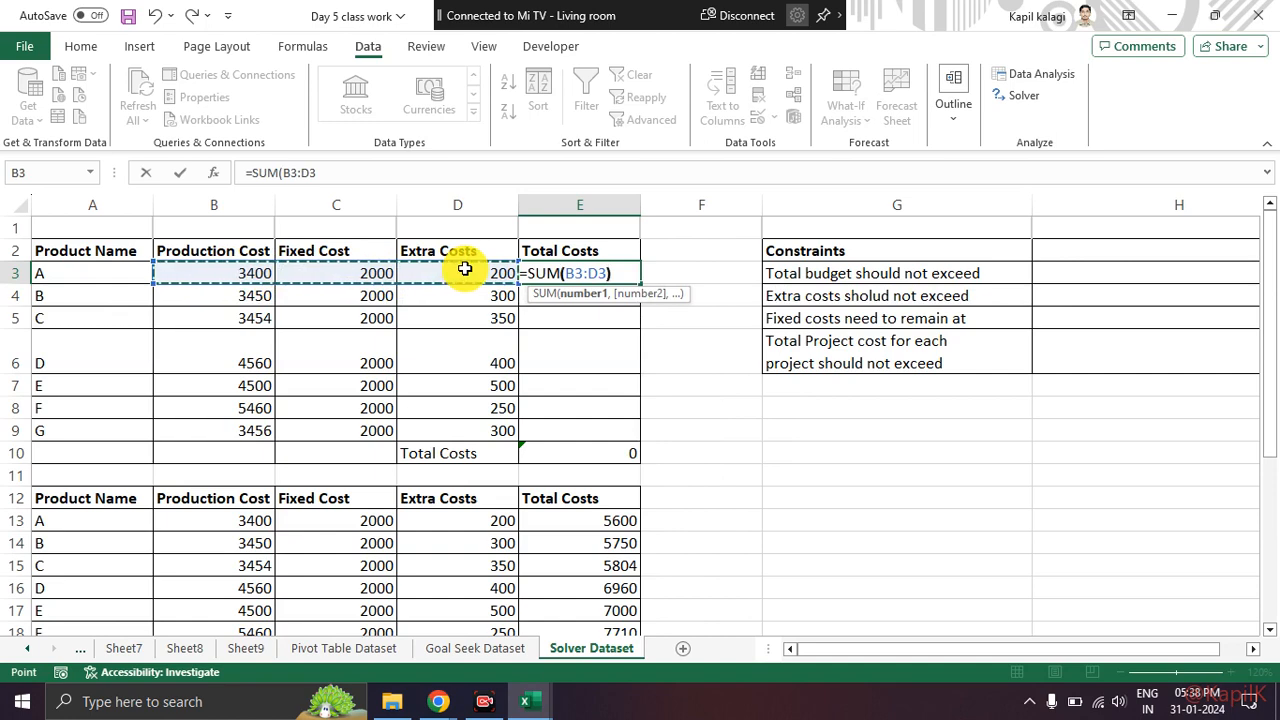
key("Return")
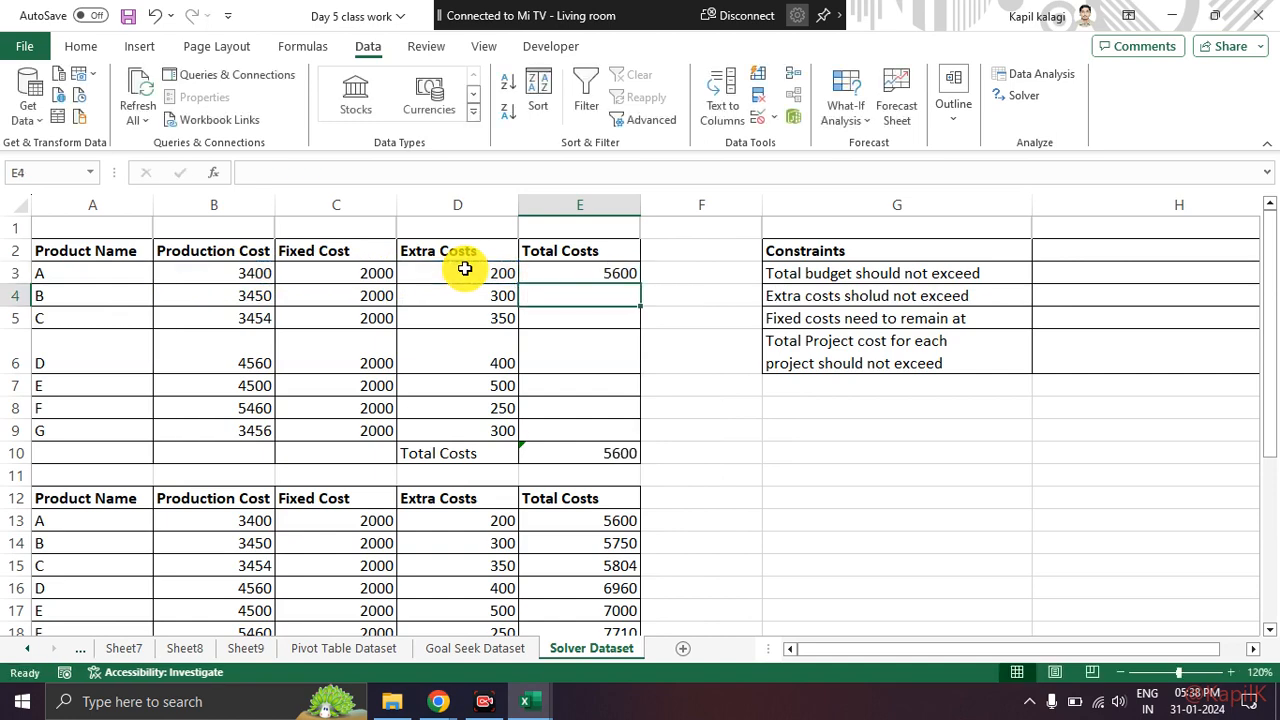
left_click(632, 278)
double_click(641, 283)
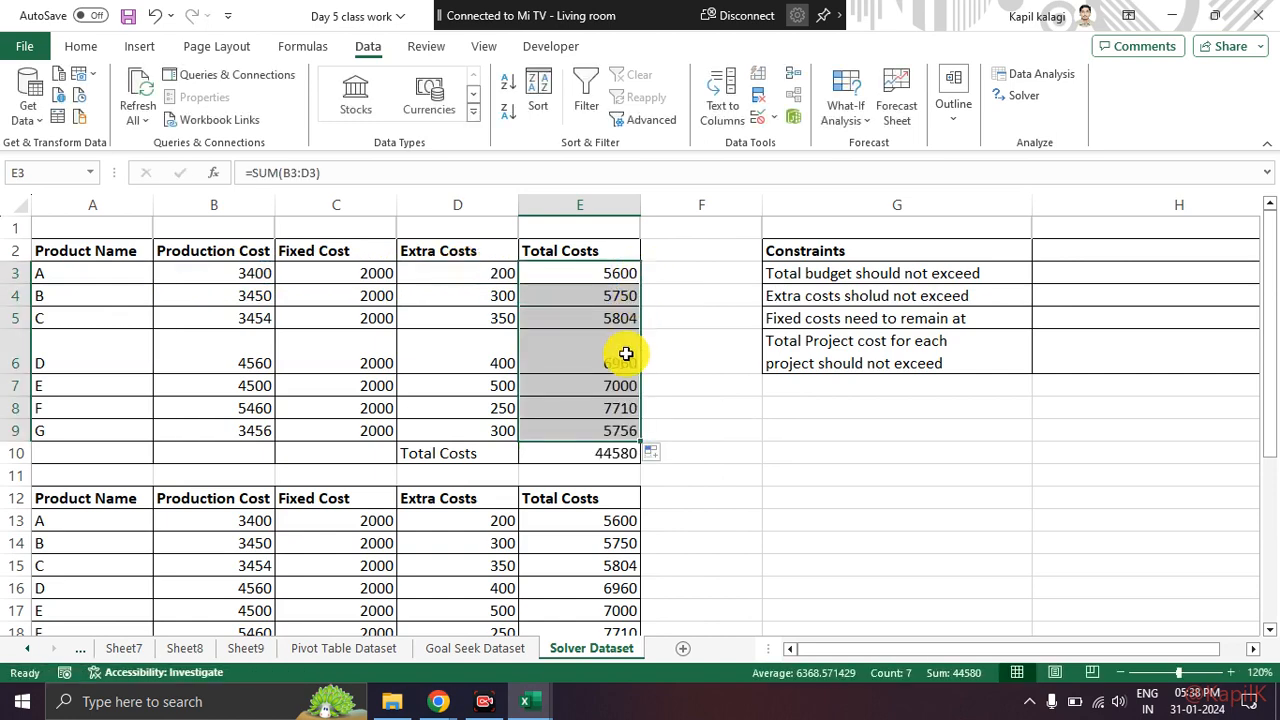
left_click(676, 343)
left_click(616, 276)
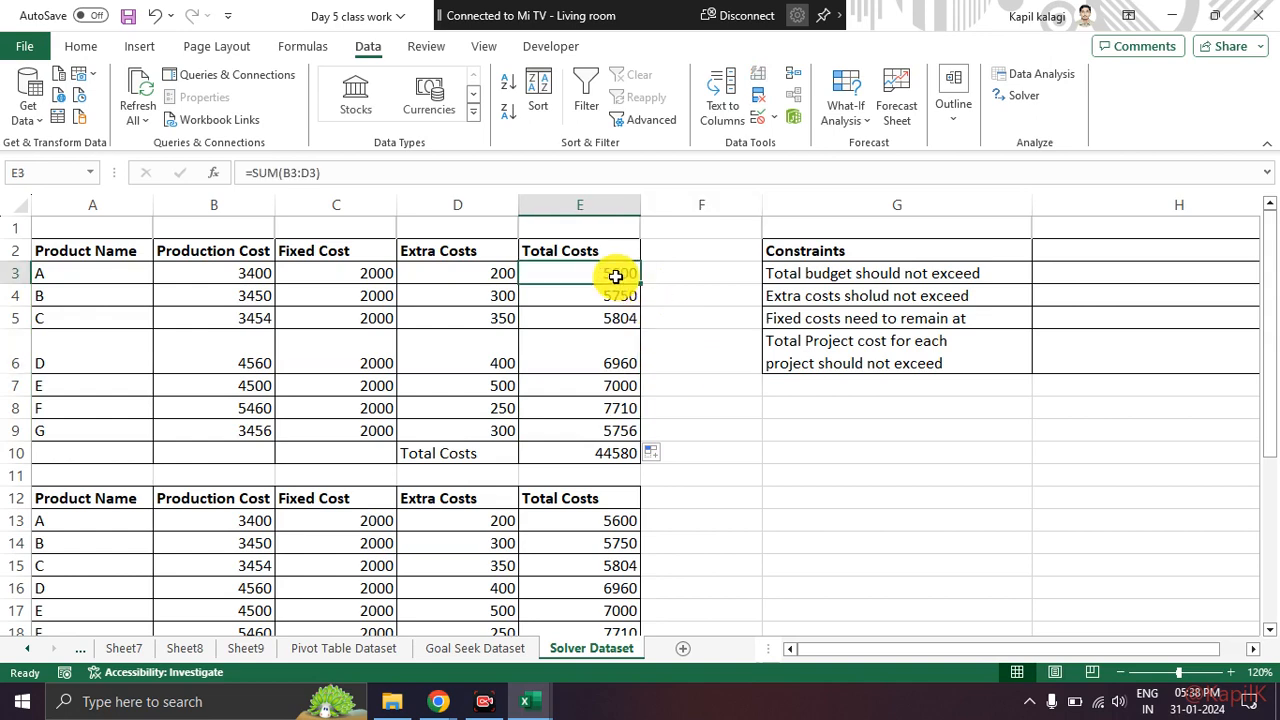
Step: Run Solver again with E10 targeting 50000 under the existing constraints and dismiss the results without keeping the solution
left_click(1022, 100)
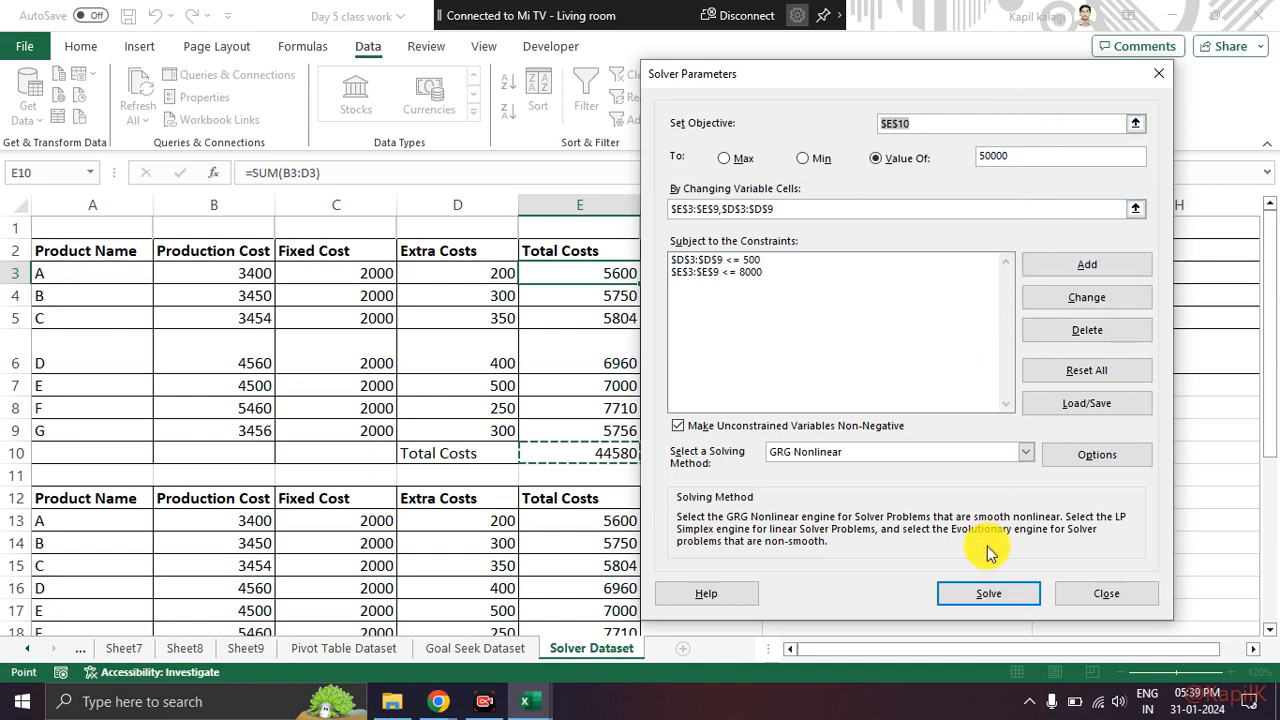
left_click(986, 593)
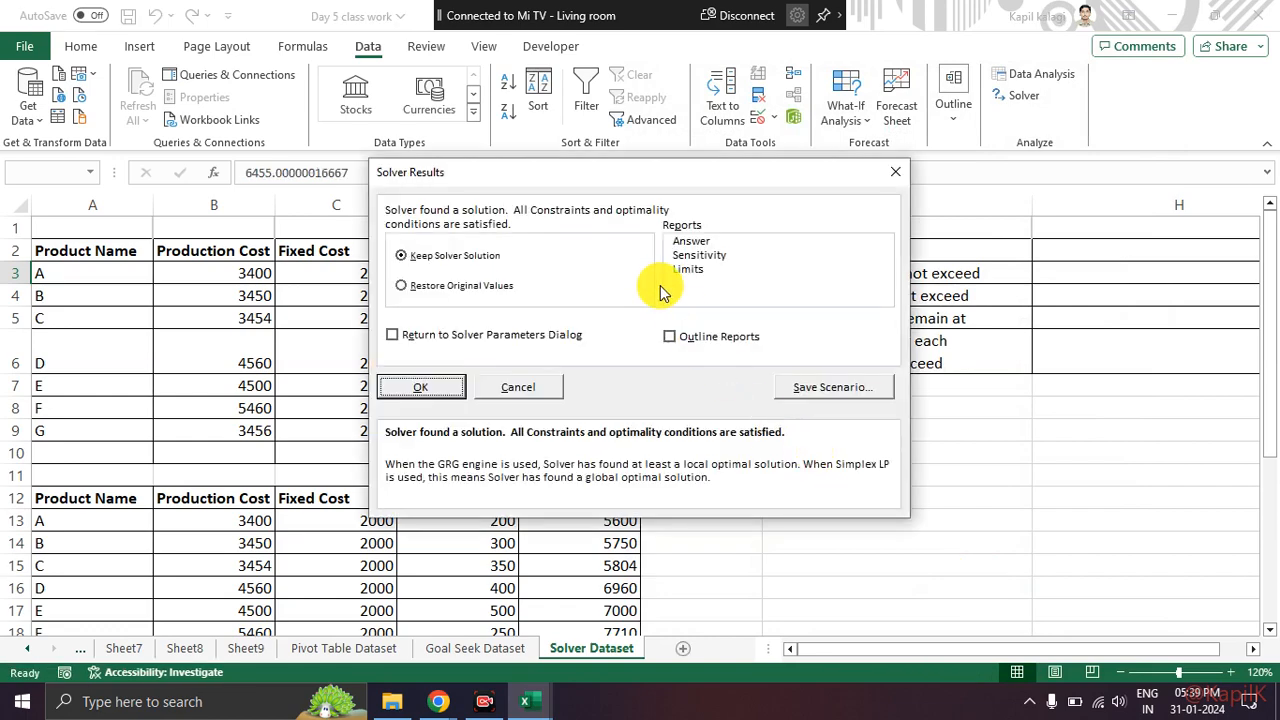
left_click_drag(577, 183, 870, 200)
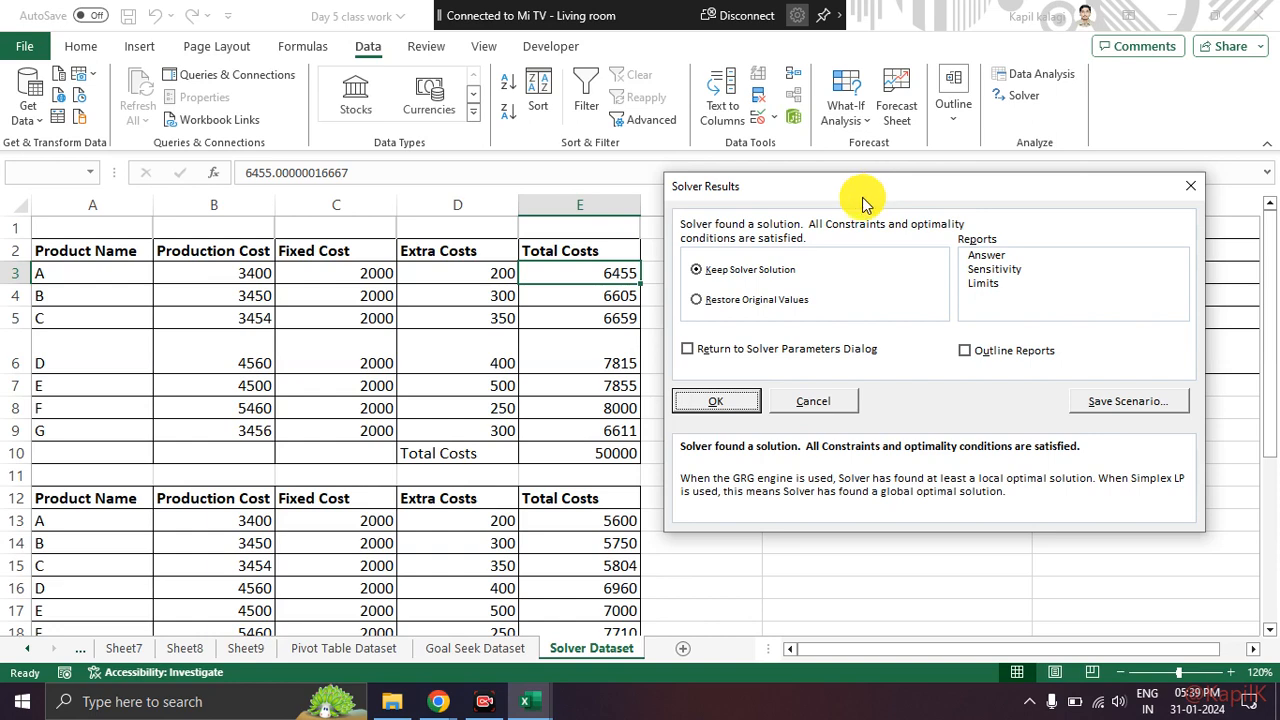
left_click_drag(1175, 189, 1012, 187)
left_click(1030, 186)
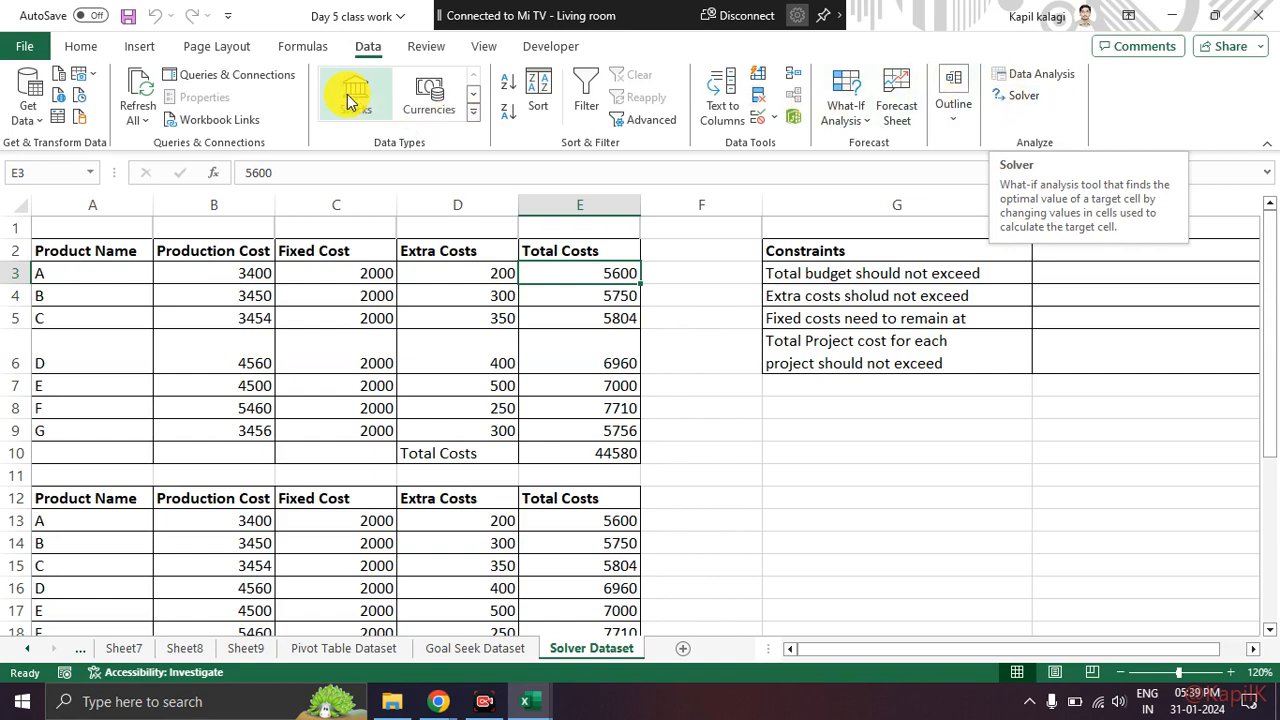
Step: View the Add-ins page in Excel Options and close the options
left_click(36, 48)
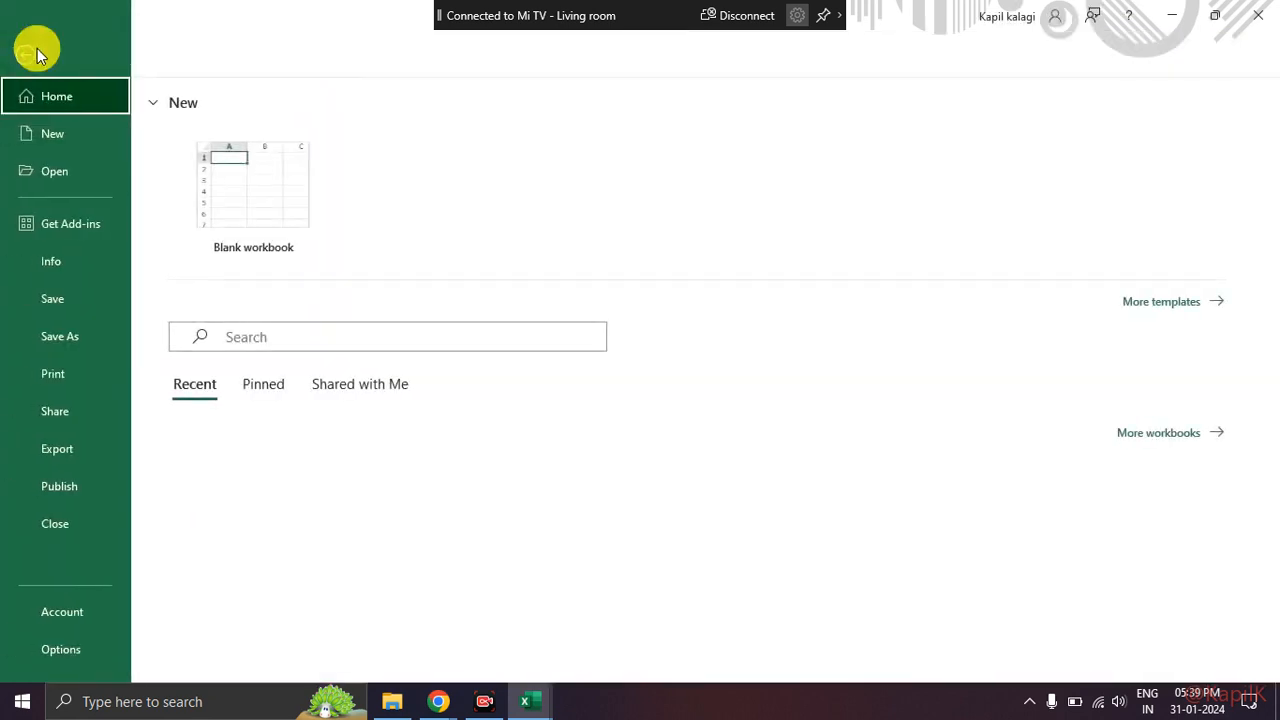
left_click(87, 649)
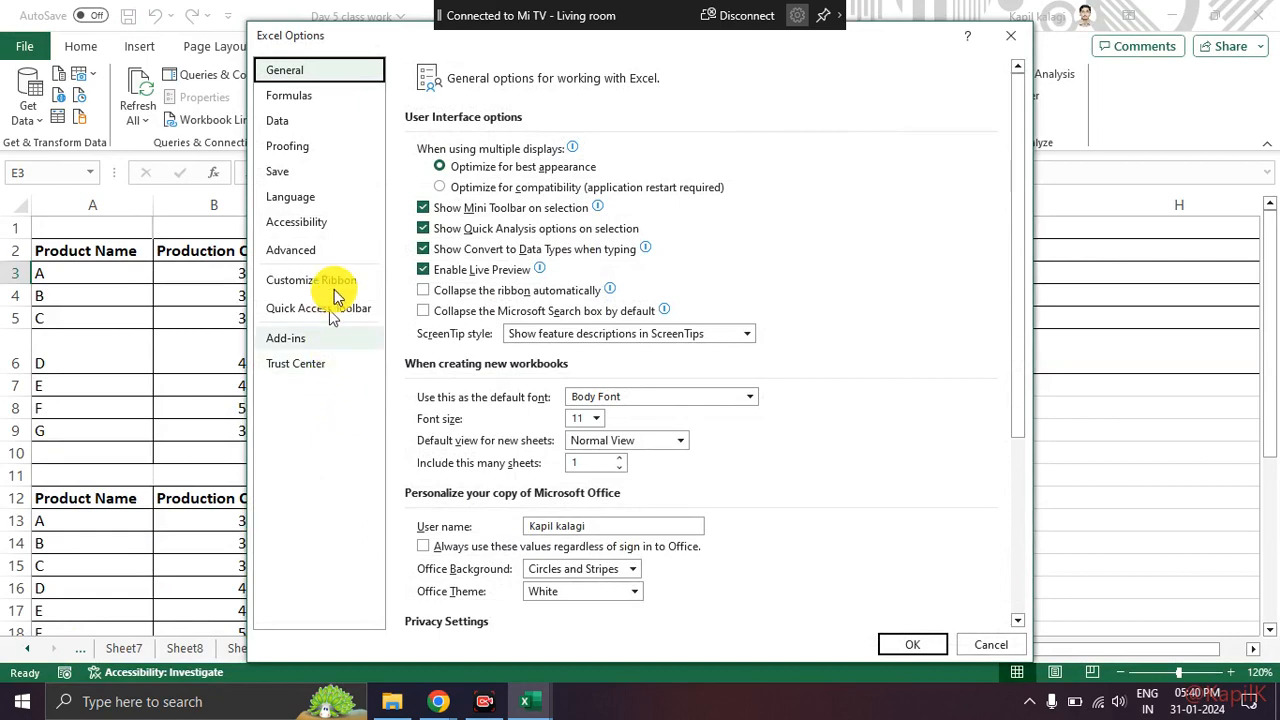
left_click(333, 346)
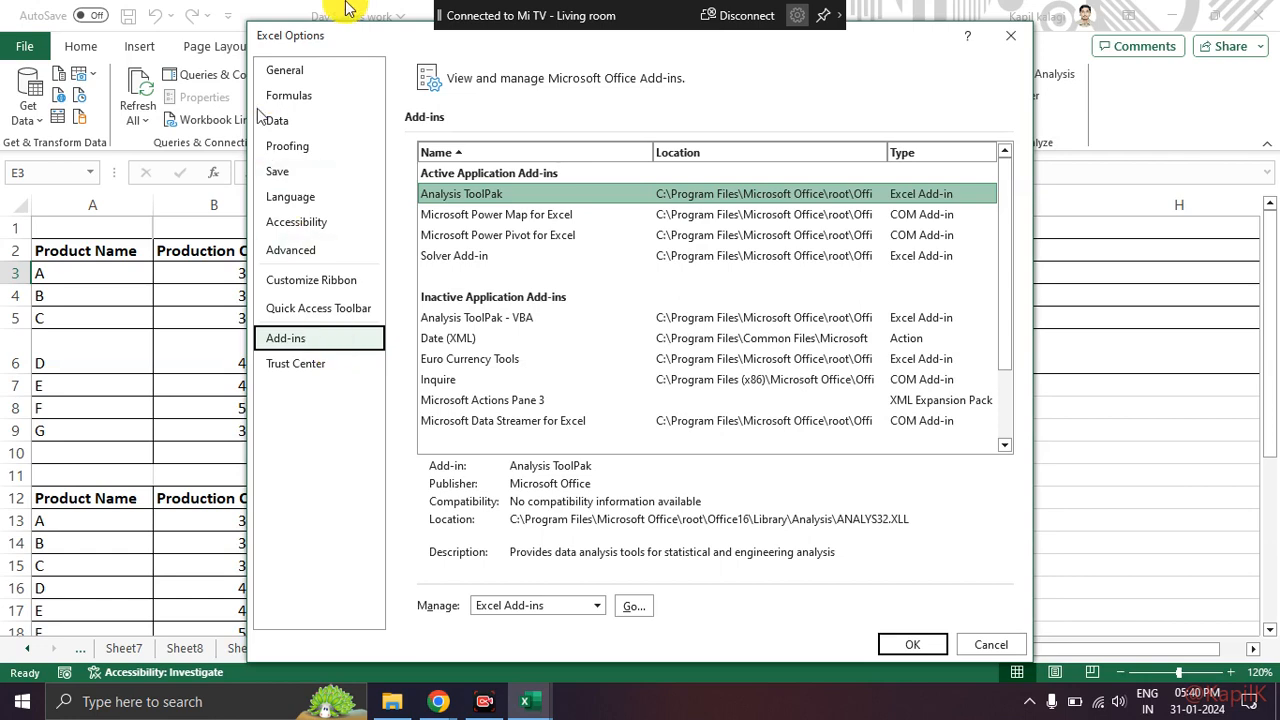
left_click(1010, 35)
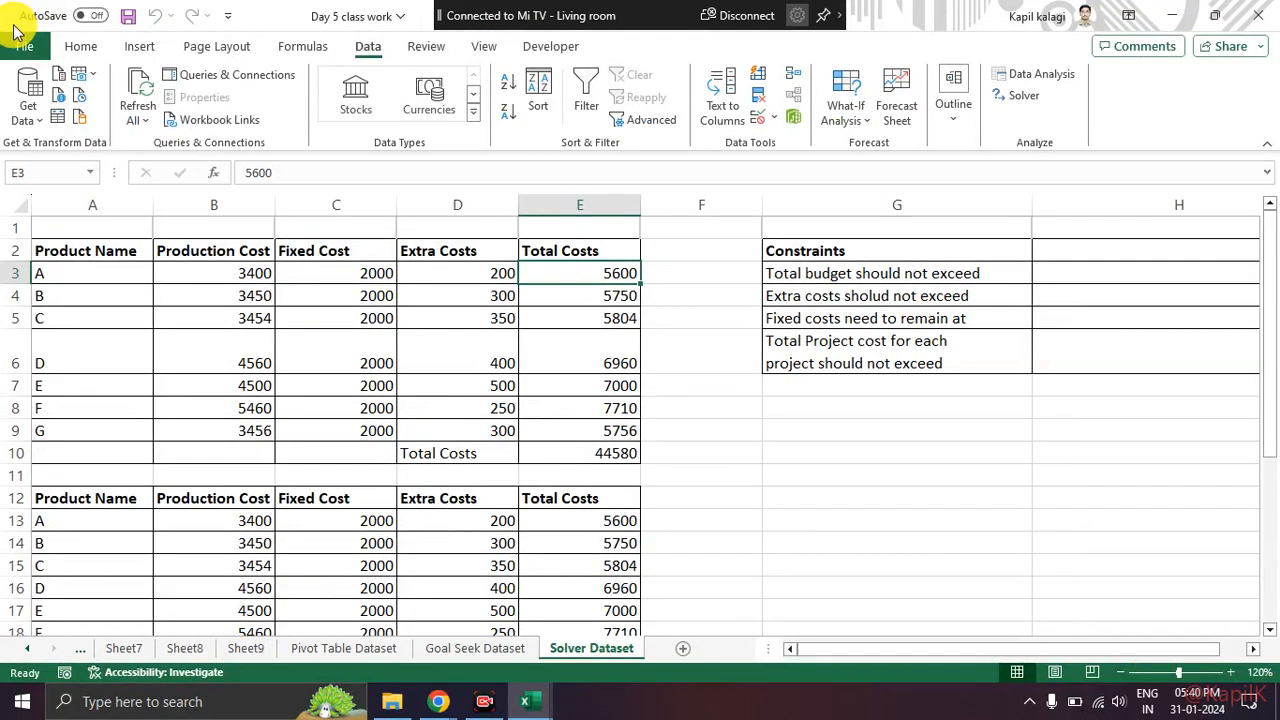
Step: Reopen the Add-ins page in Excel Options, select Analysis ToolPak and open the manager for Excel Add-ins
left_click(24, 46)
left_click(74, 658)
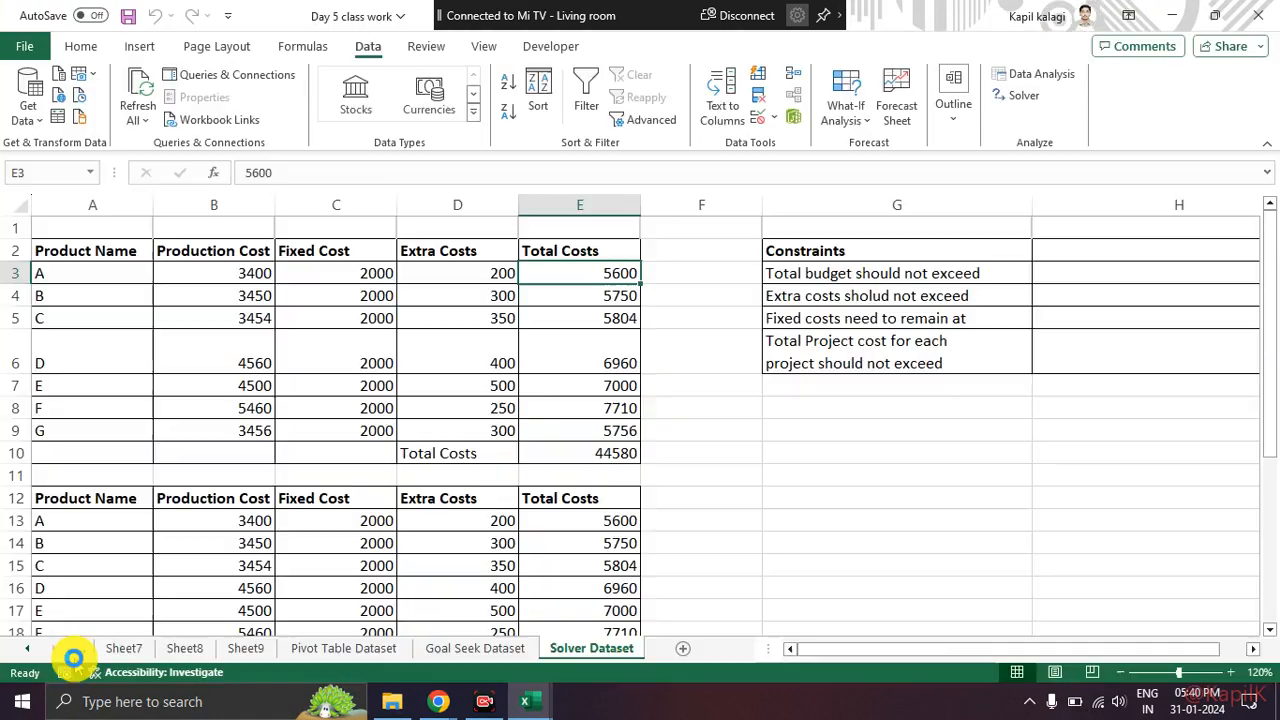
left_click(343, 340)
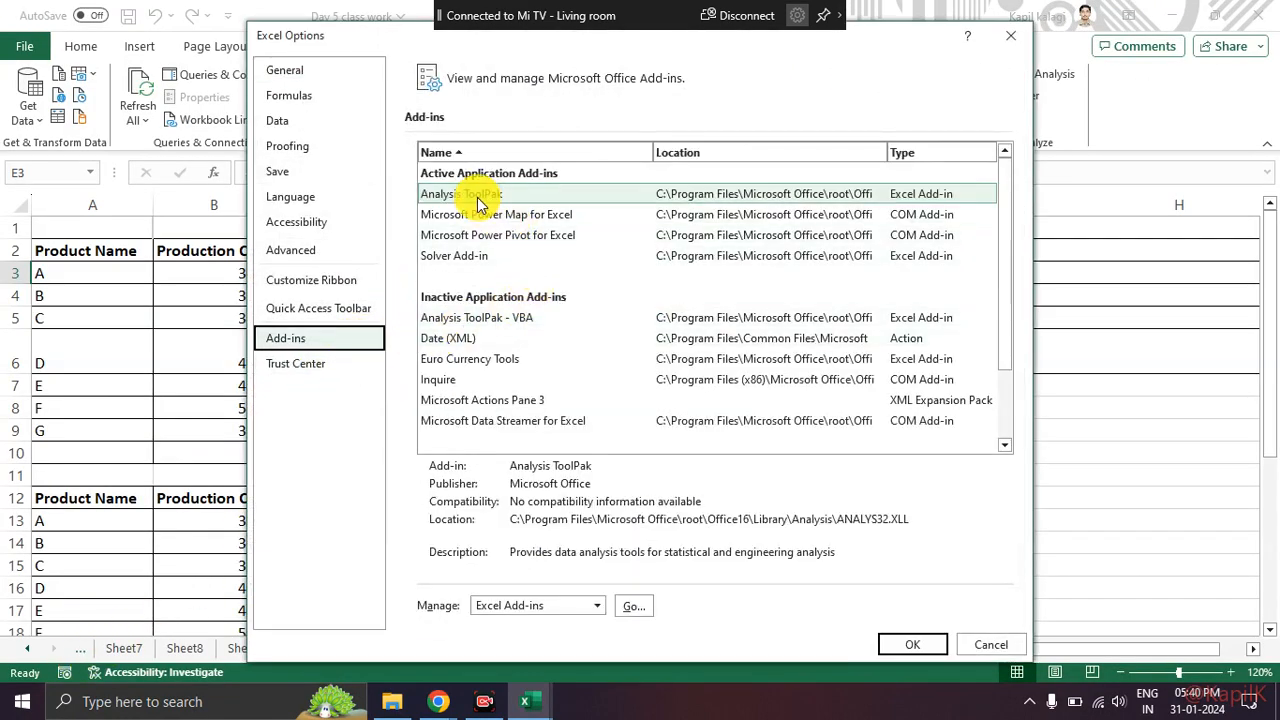
left_click(470, 204)
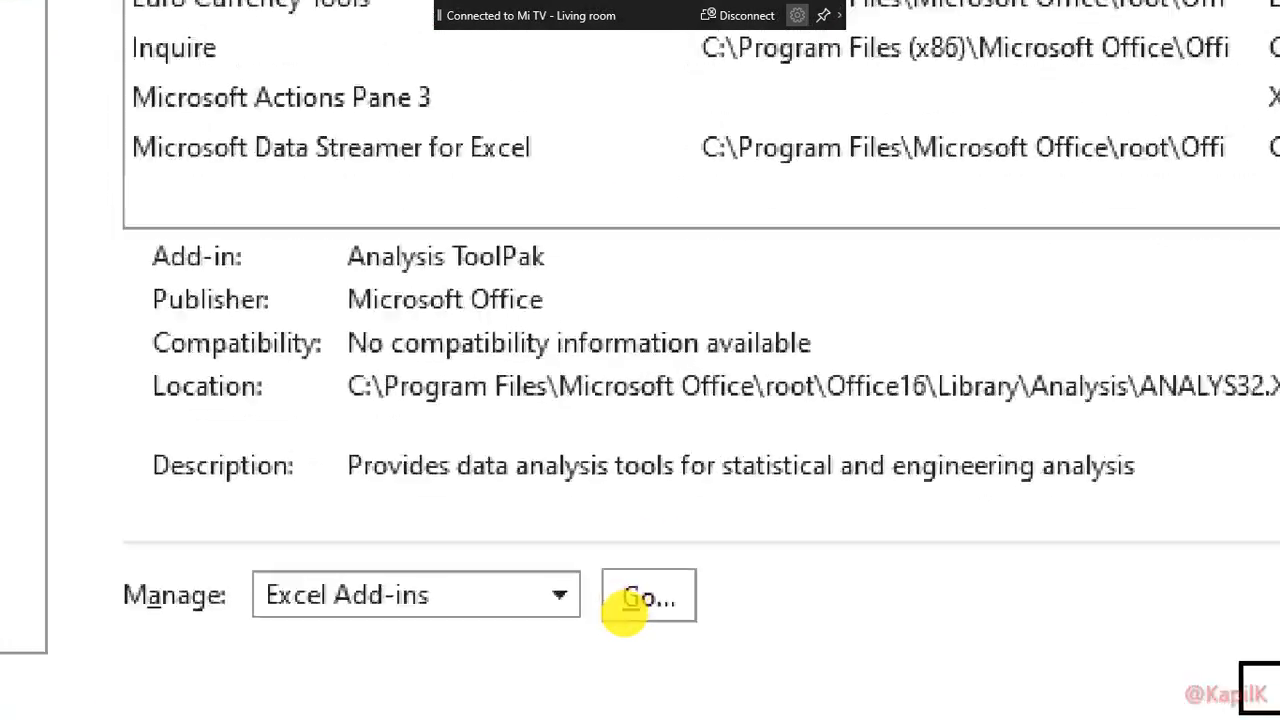
key("Escape")
key("ctrl+2")
mouse_move(657, 574)
left_mouse_down()
mouse_move(600, 624)
mouse_move(649, 568)
left_mouse_up()
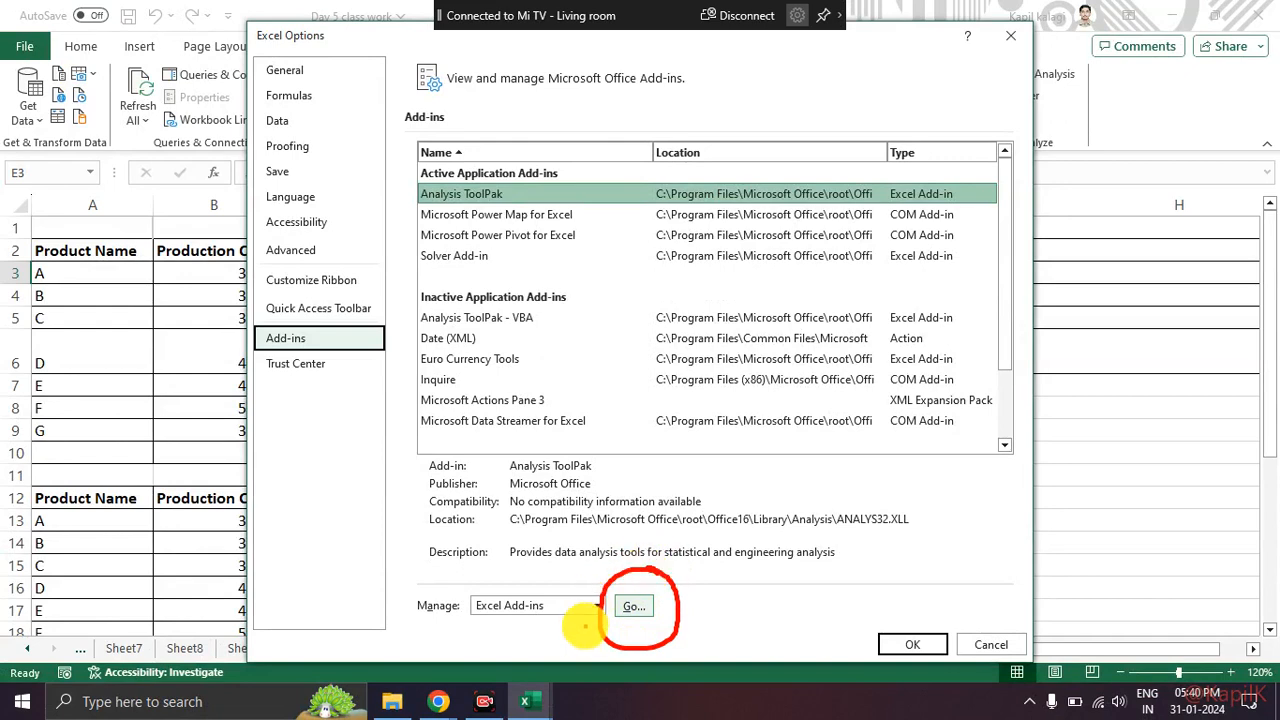
key("Escape")
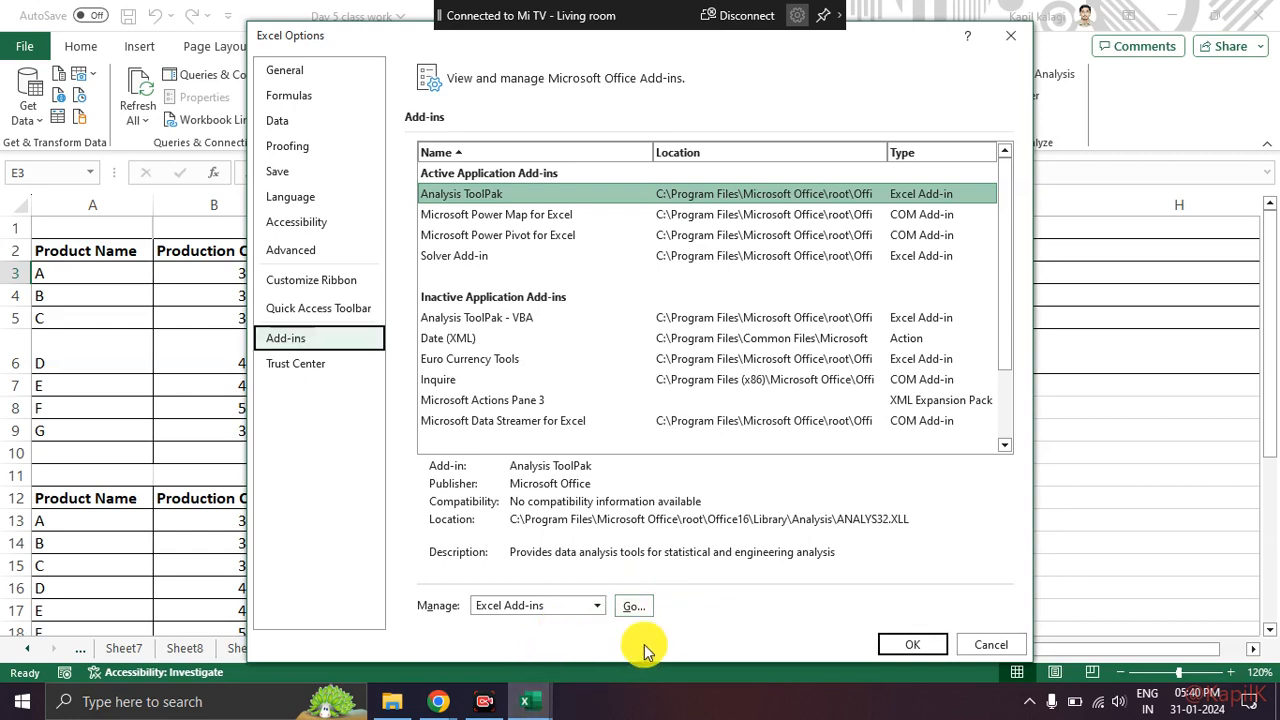
left_click(642, 608)
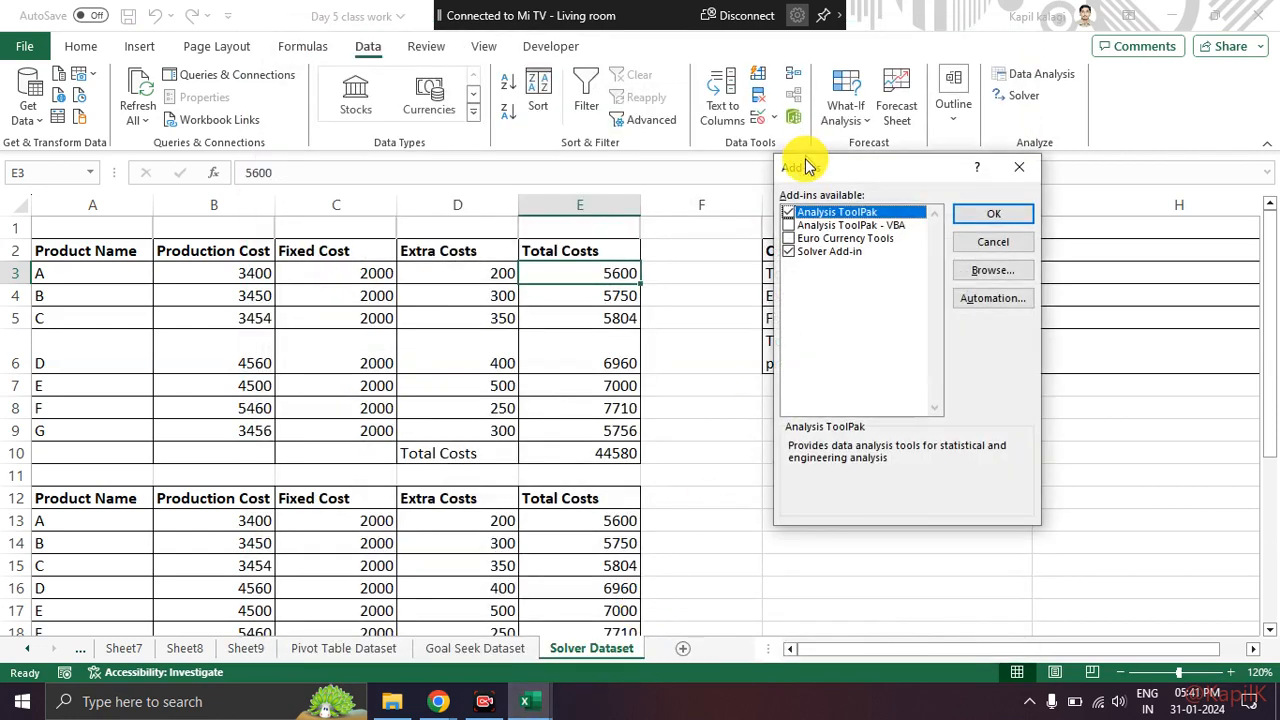
Step: Highlight the checked Analysis ToolPak and Solver Add-in entries with red pen marks, clear the marks and confirm the add-in selection
mouse_move(807, 166)
left_mouse_down()
mouse_move(599, 122)
mouse_move(571, 149)
mouse_move(680, 243)
mouse_move(668, 137)
left_mouse_up()
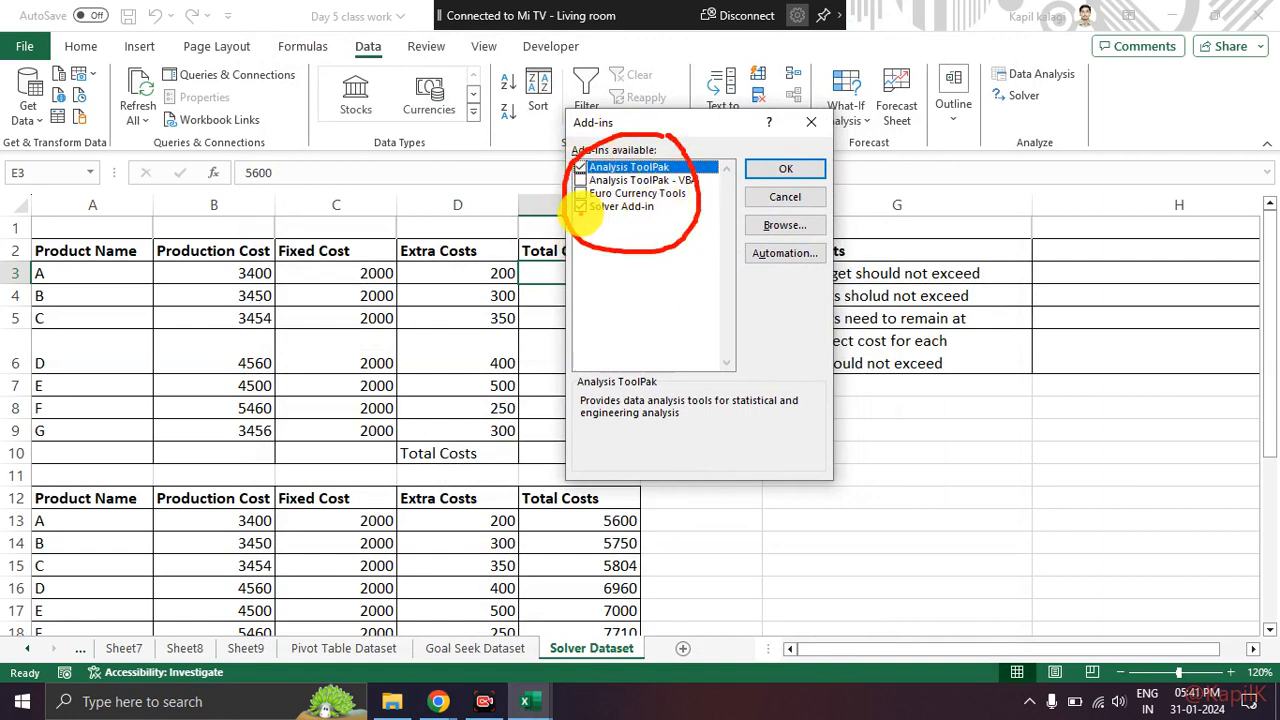
left_click_drag(586, 213, 678, 216)
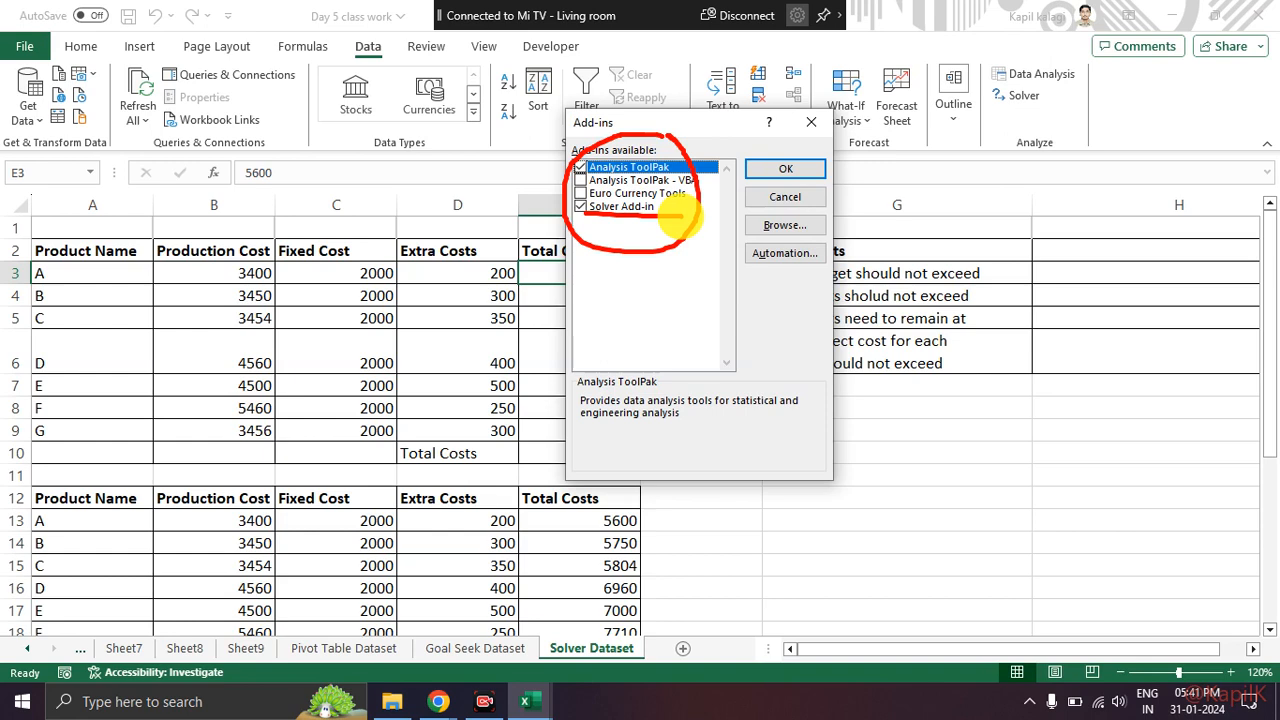
mouse_move(818, 140)
left_mouse_down()
mouse_move(737, 134)
mouse_move(825, 188)
left_mouse_up()
key("Escape")
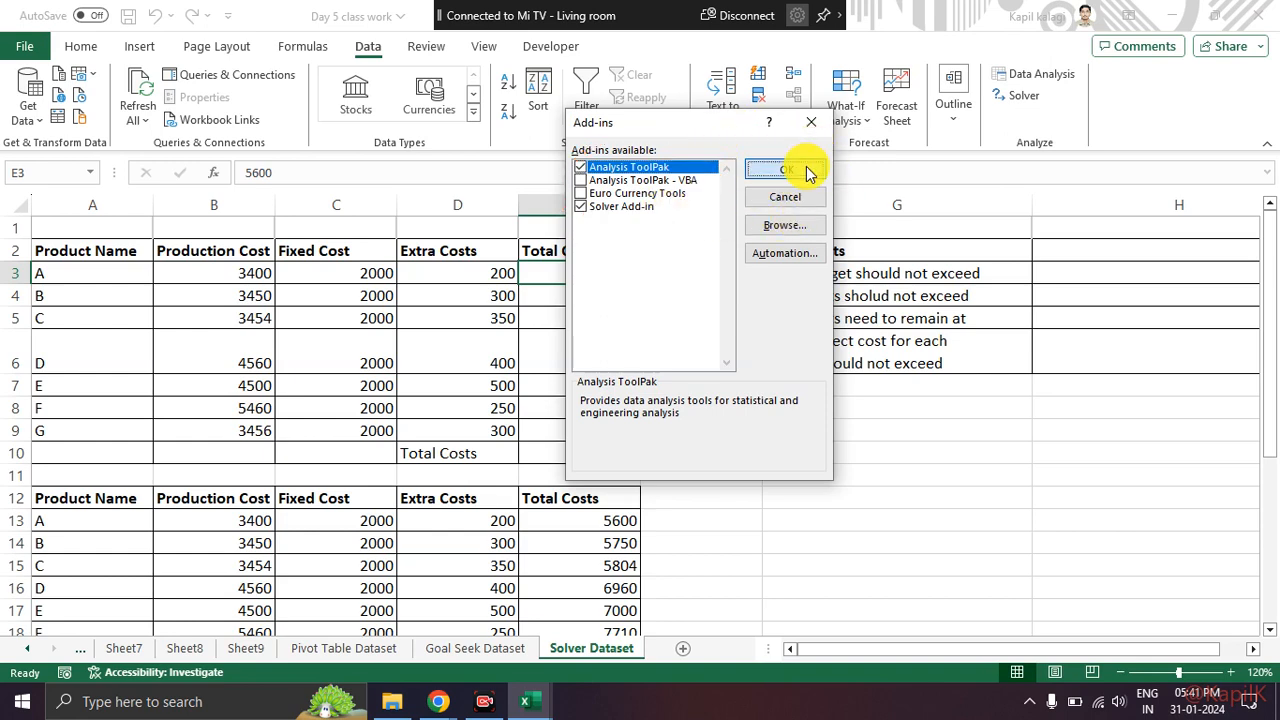
left_click(808, 170)
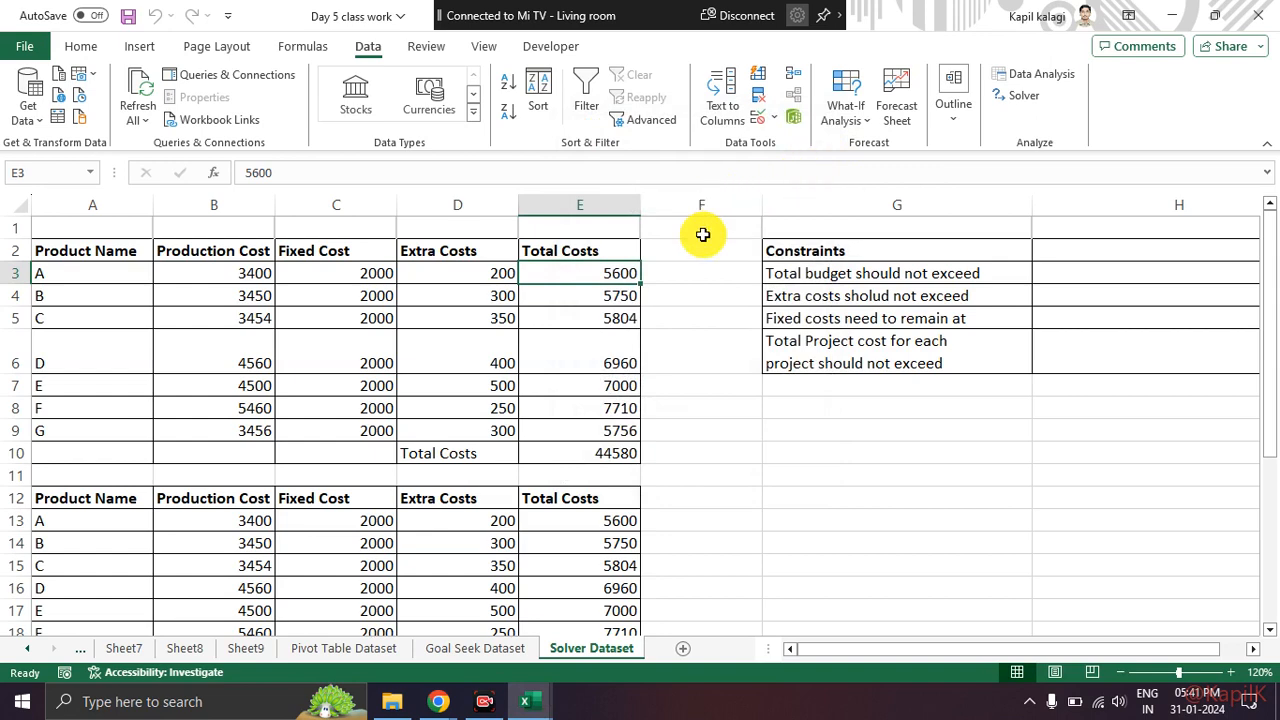
Step: Switch to the Google Meet call in Chrome and admit the participant waiting to join
key("alt+Tab")
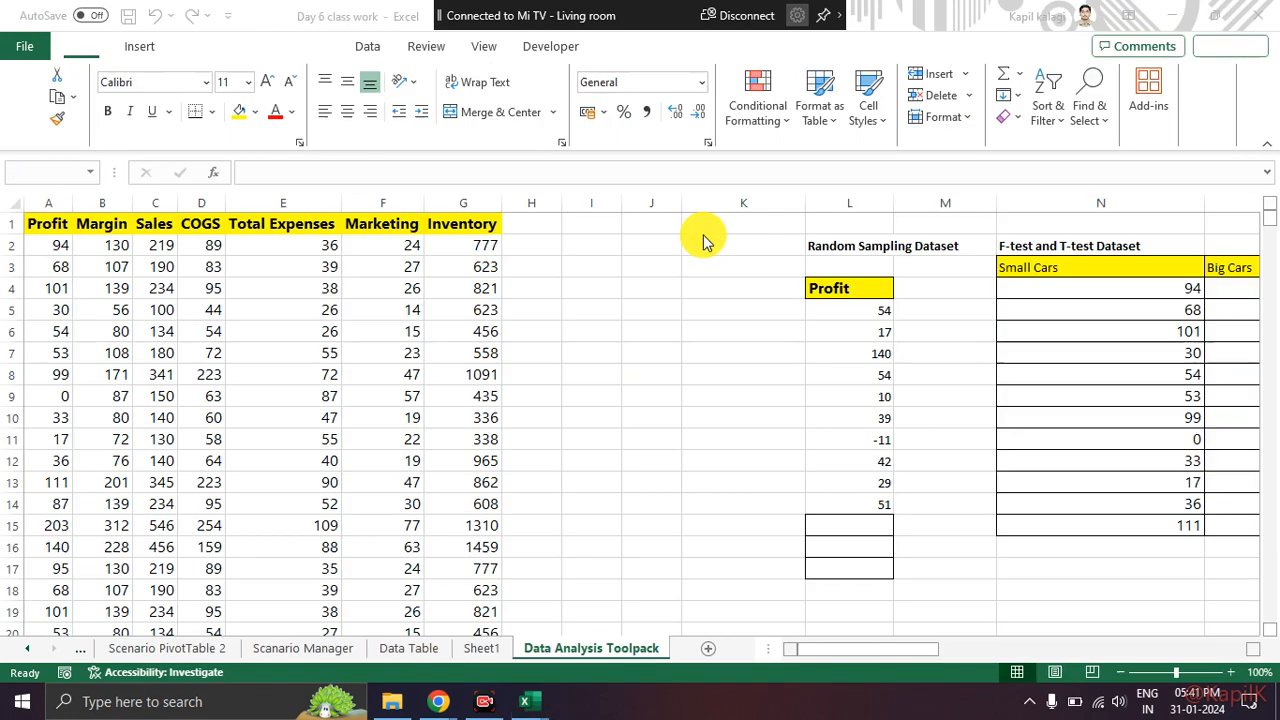
key("alt+Tab")
key("alt+Tab")
key("alt+Tab")
key("alt+Tab")
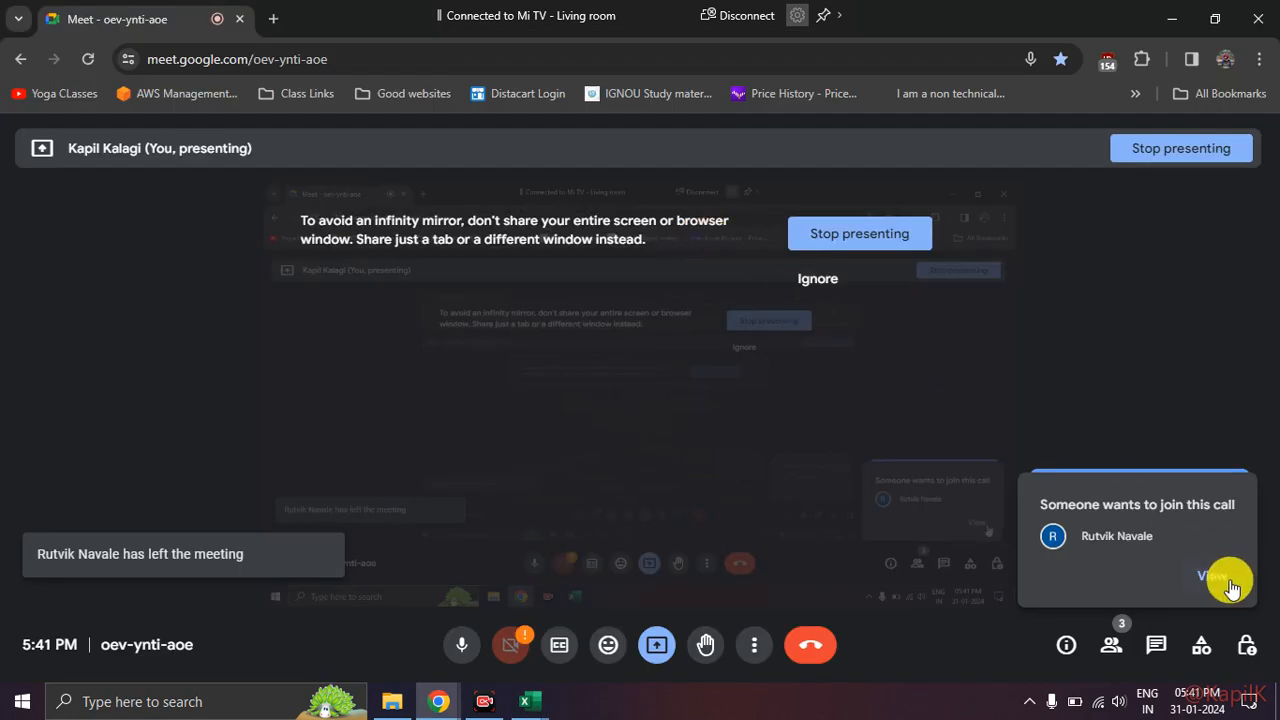
left_click(1232, 584)
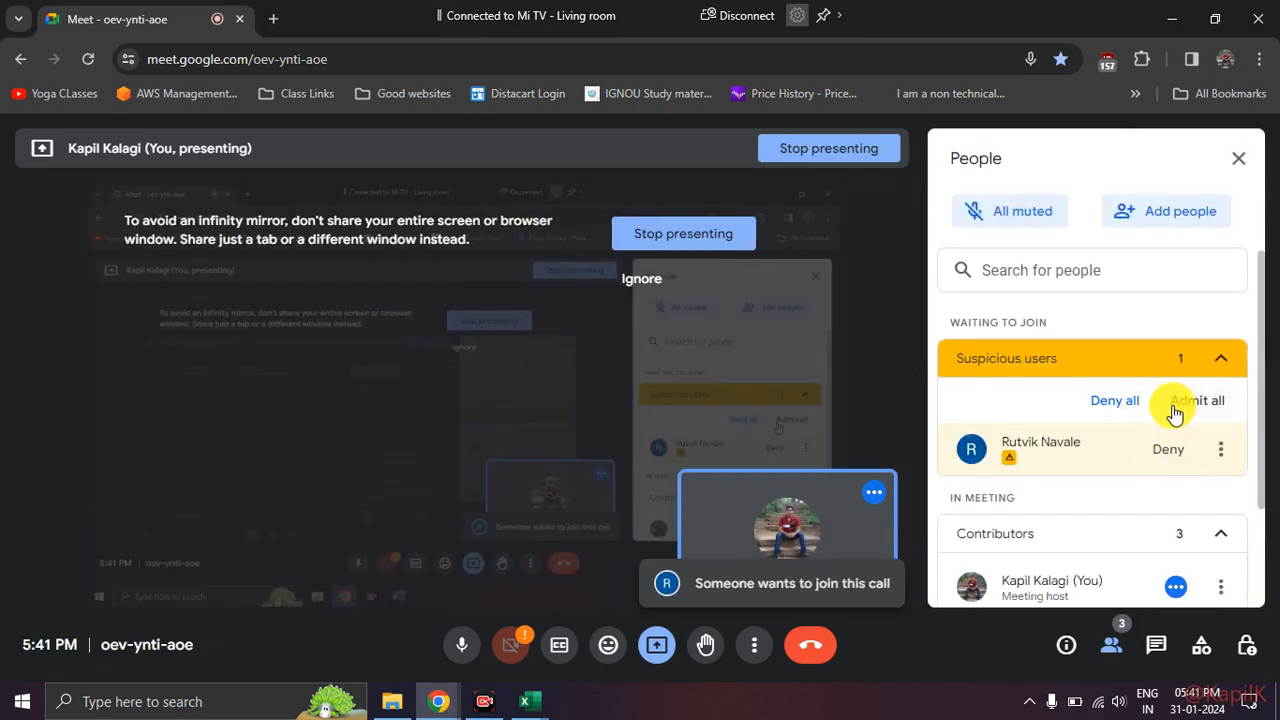
left_click(1178, 402)
left_click(736, 446)
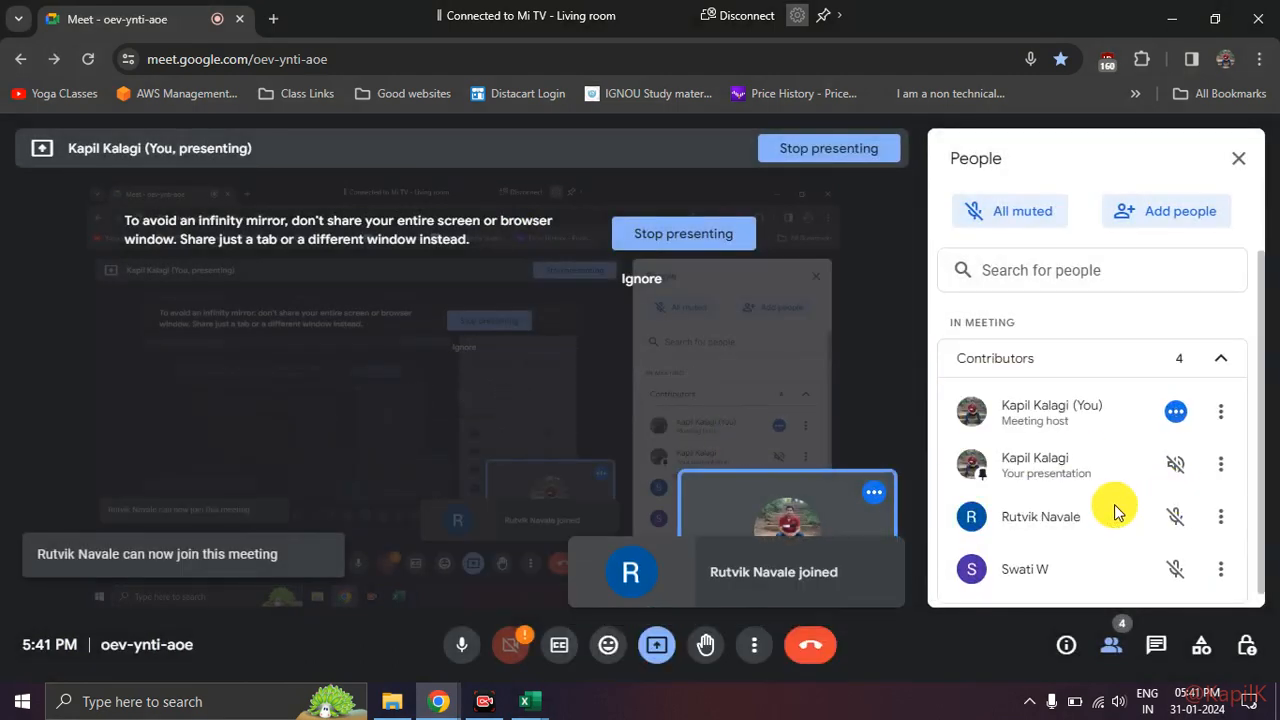
scroll(1117, 510, "down", 1)
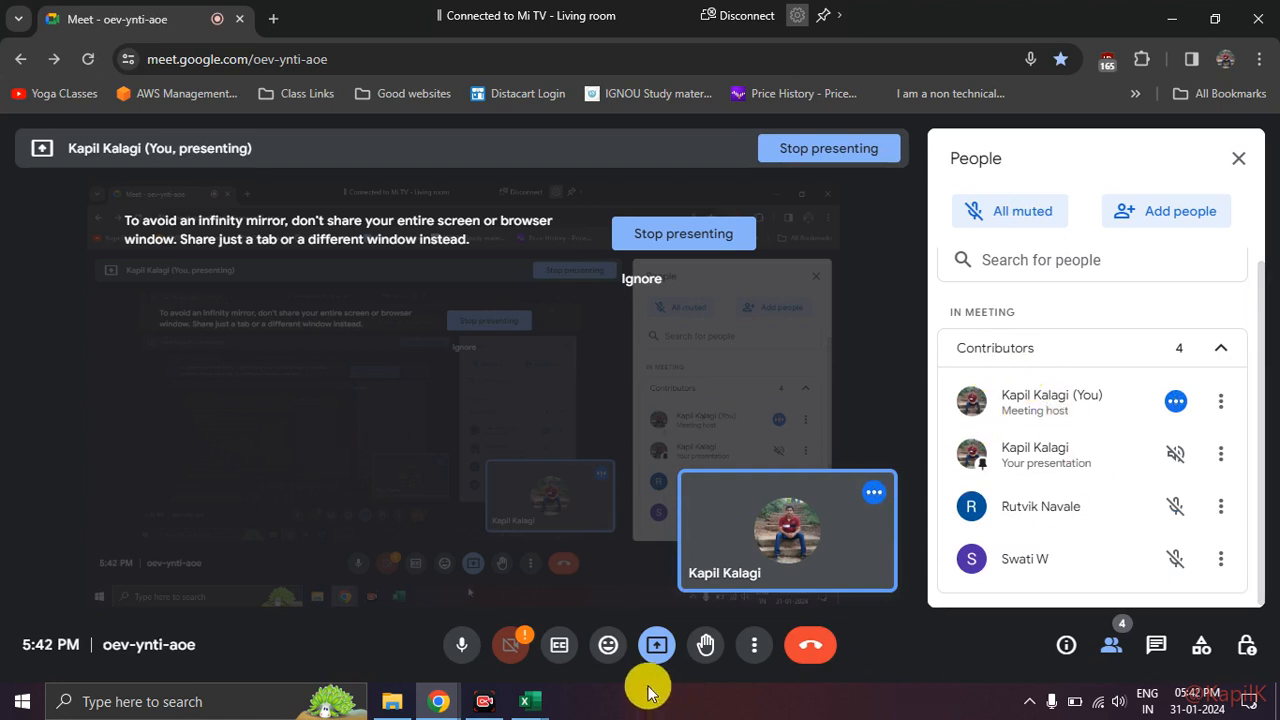
Step: Return to the Day 5 class work workbook in Excel and examine product A's costs and the second table's Total Costs cells
mouse_move(529, 701)
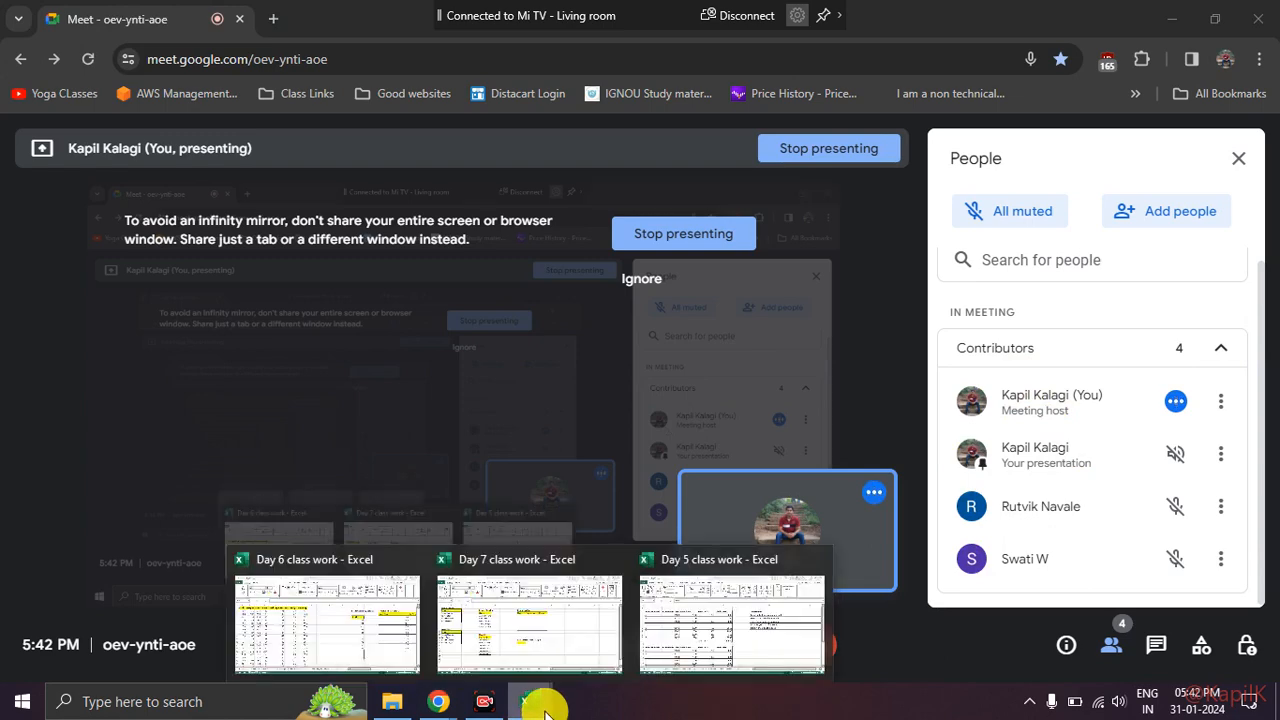
left_click(677, 632)
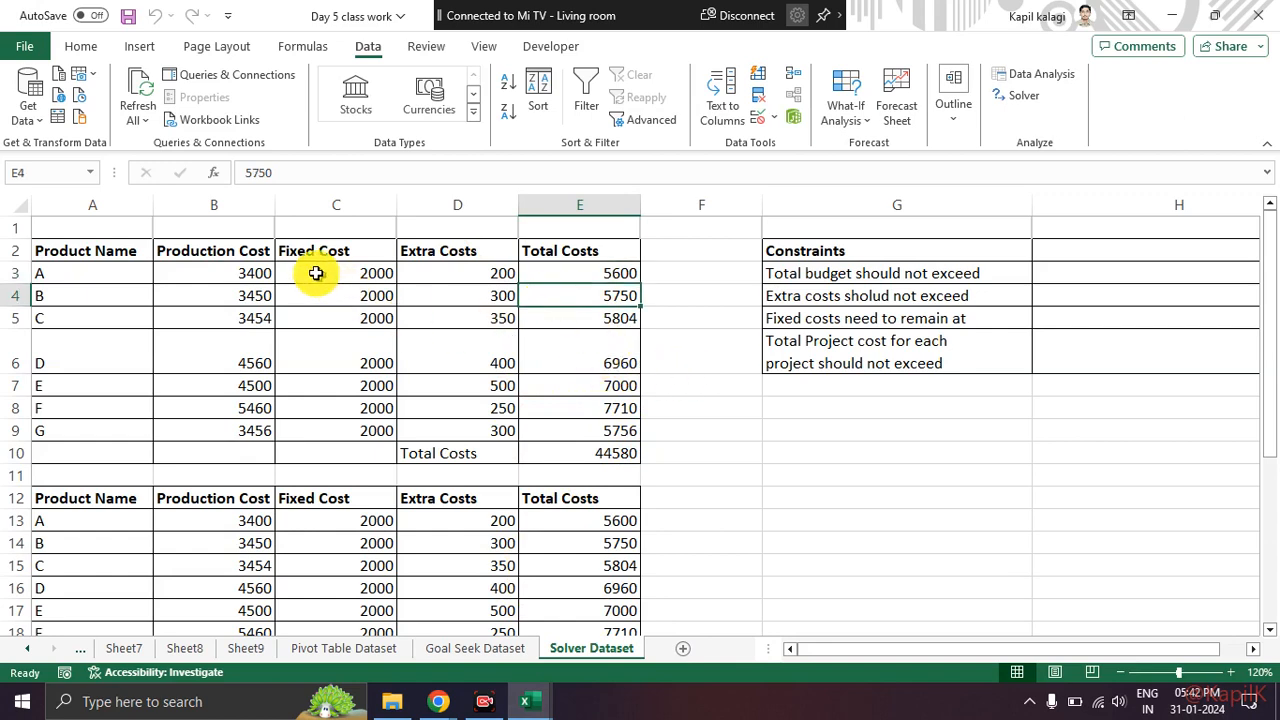
left_click(246, 271)
left_click(551, 266)
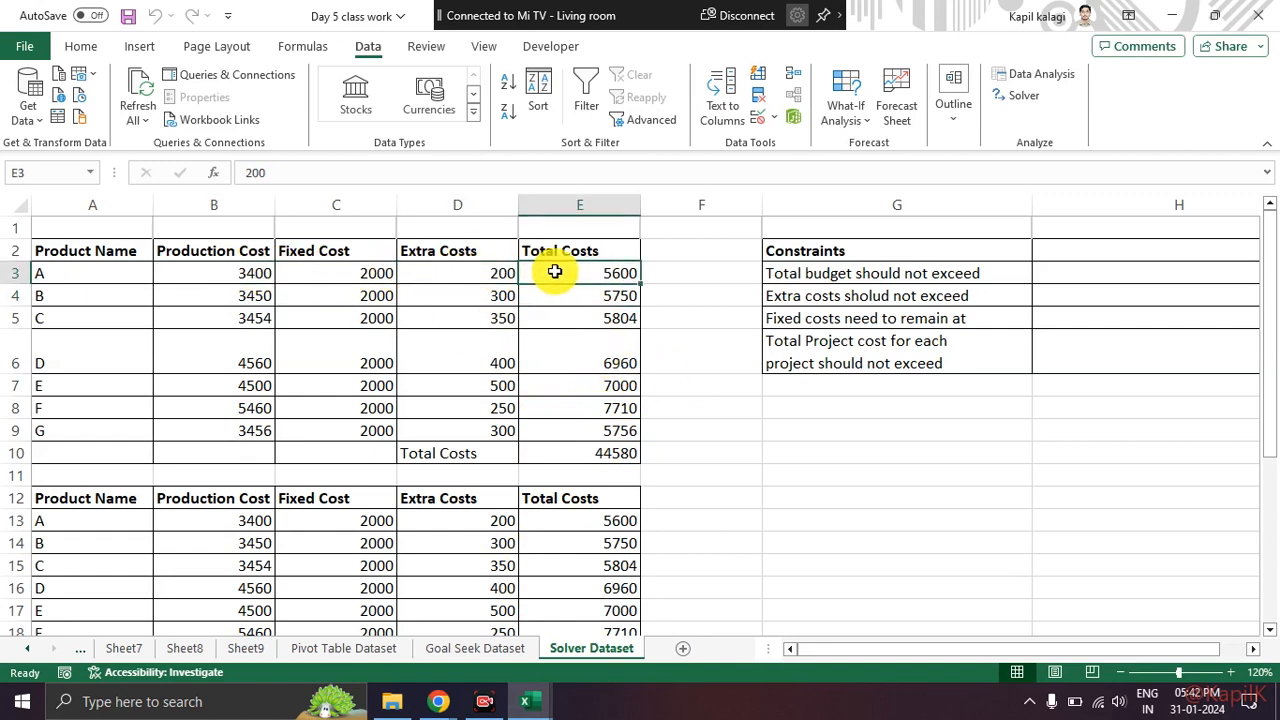
scroll(576, 326, "down", 3)
left_click(576, 326)
left_click(575, 350)
left_click(580, 317)
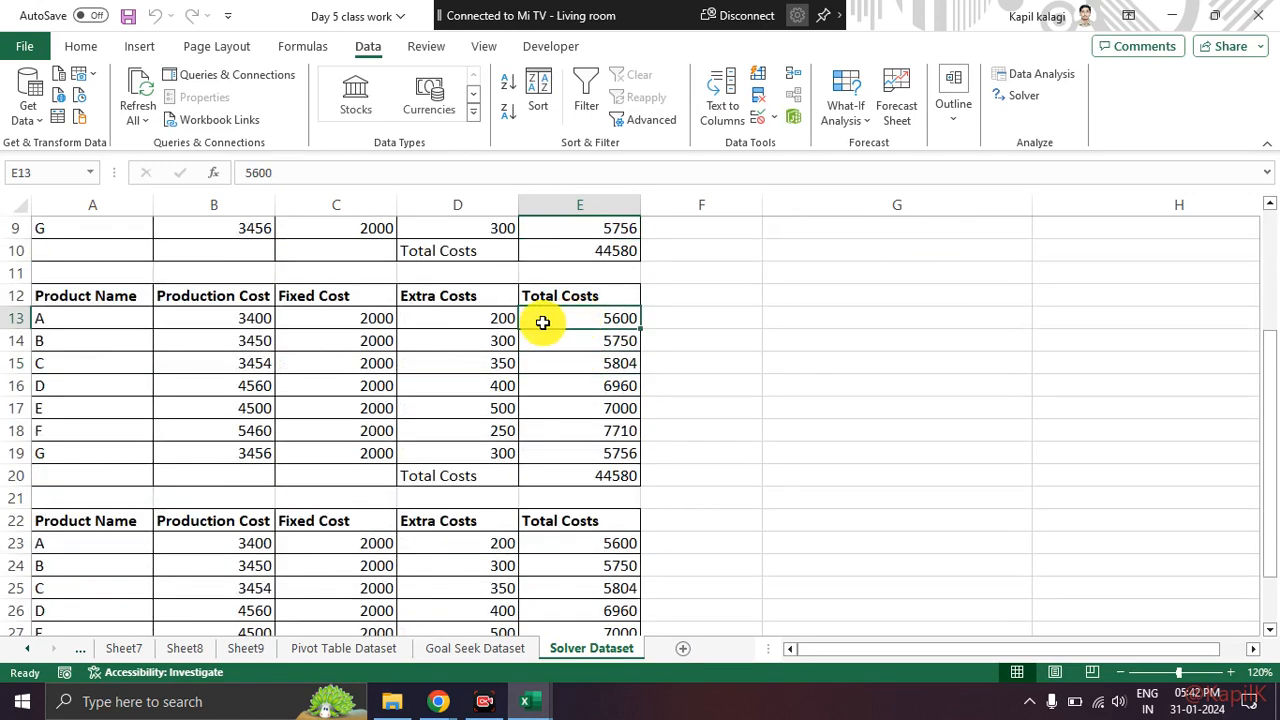
left_click(563, 363)
scroll(575, 330, "up", 3)
left_click_drag(605, 273, 610, 392)
left_click(700, 428)
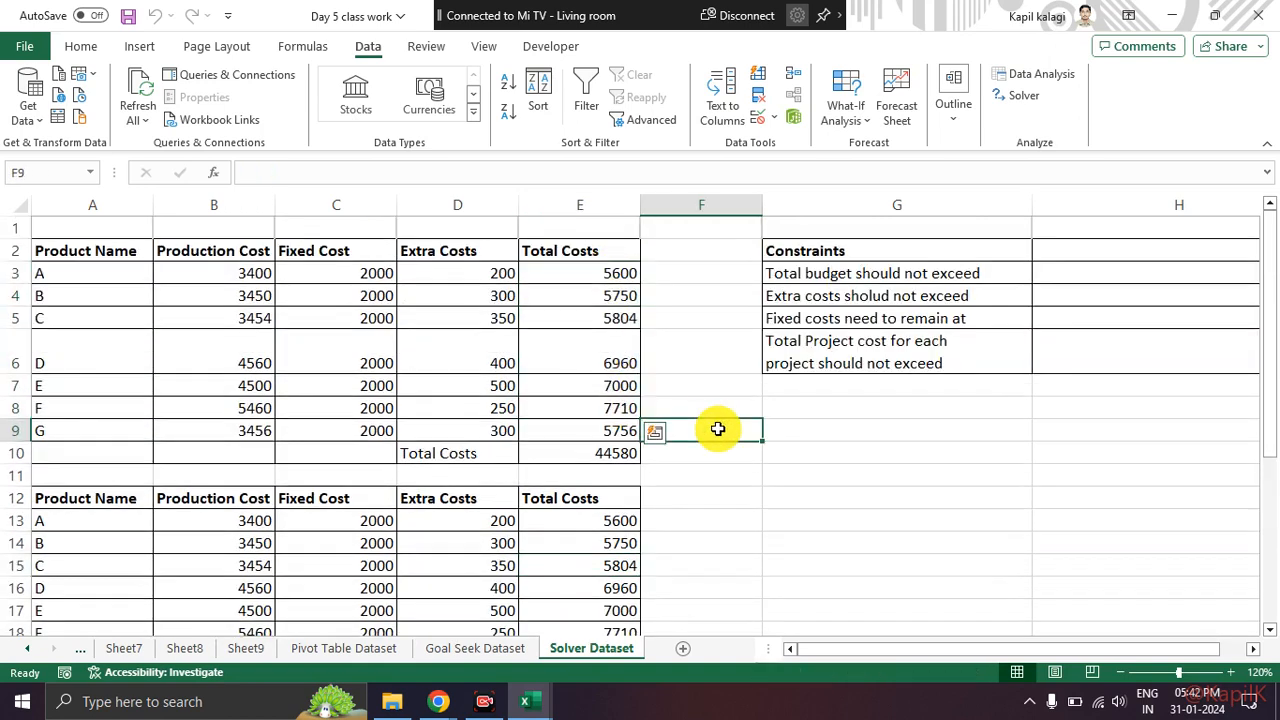
left_click(615, 451)
left_click(616, 365)
Step: Enter =SUM(B3:D3) in E3 as product A's total cost in the first table
left_click(597, 273)
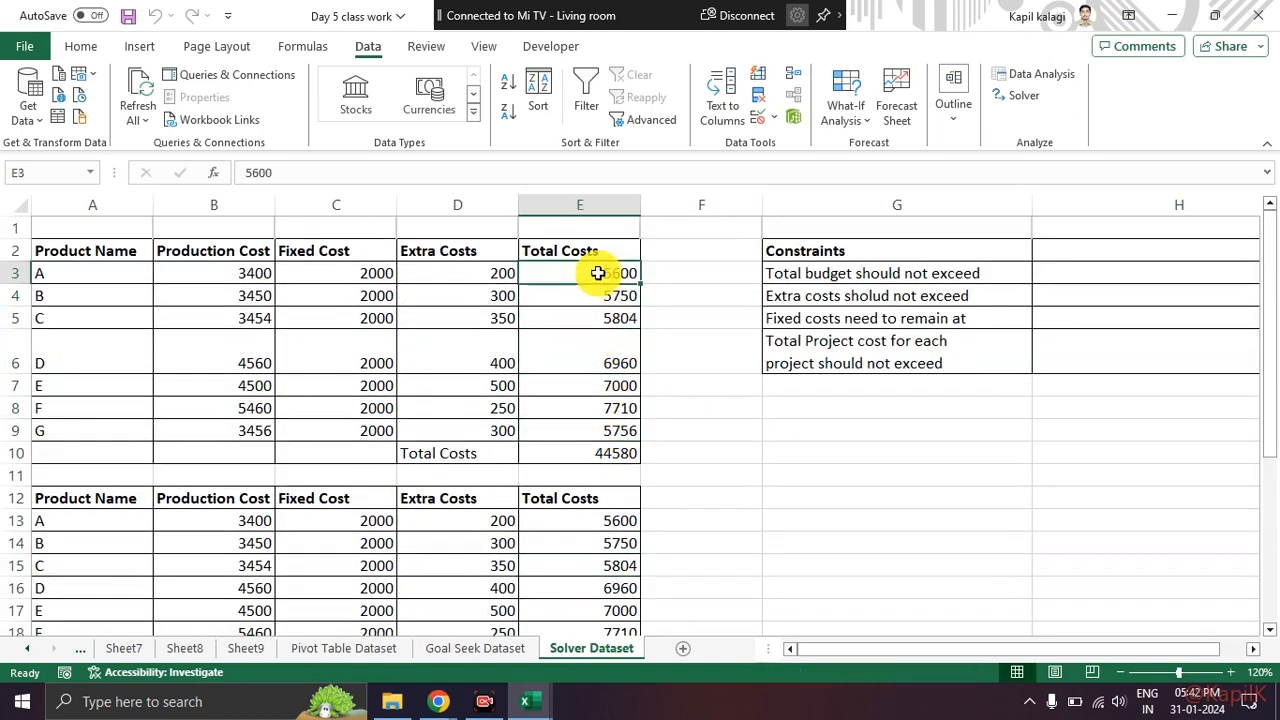
type("=")
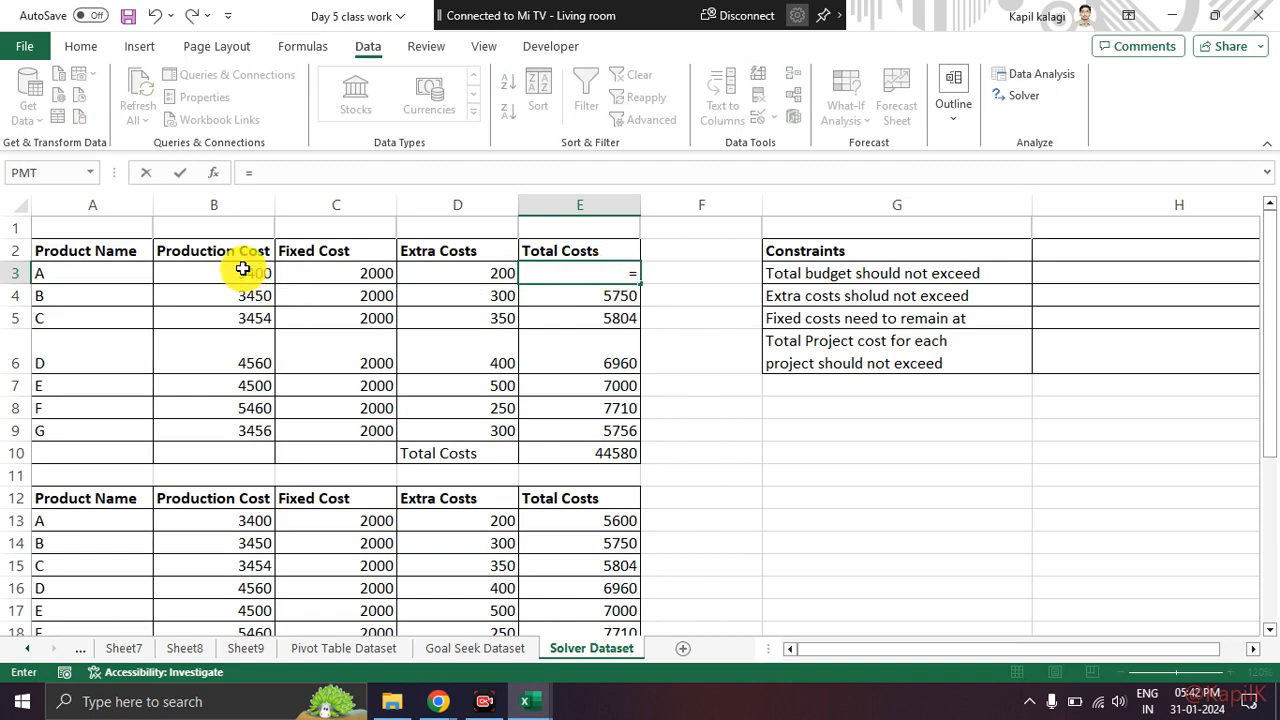
type("sum")
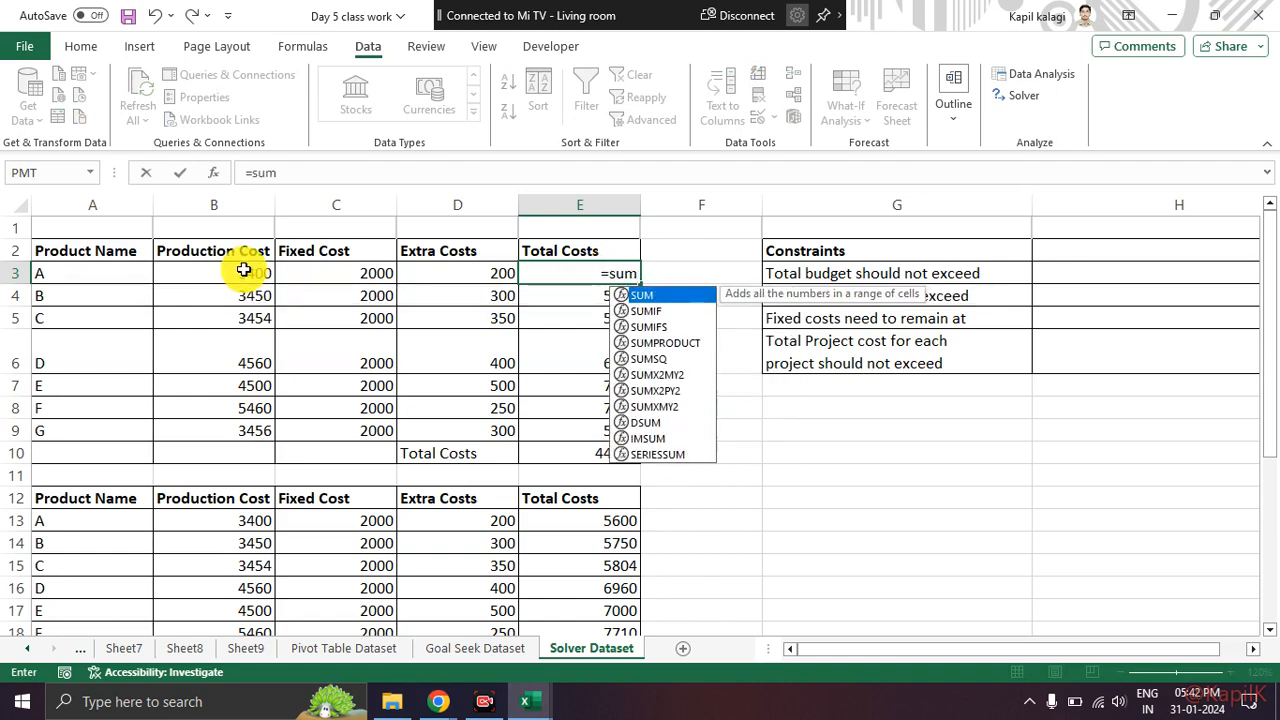
key("Tab")
left_click_drag(233, 276, 438, 264)
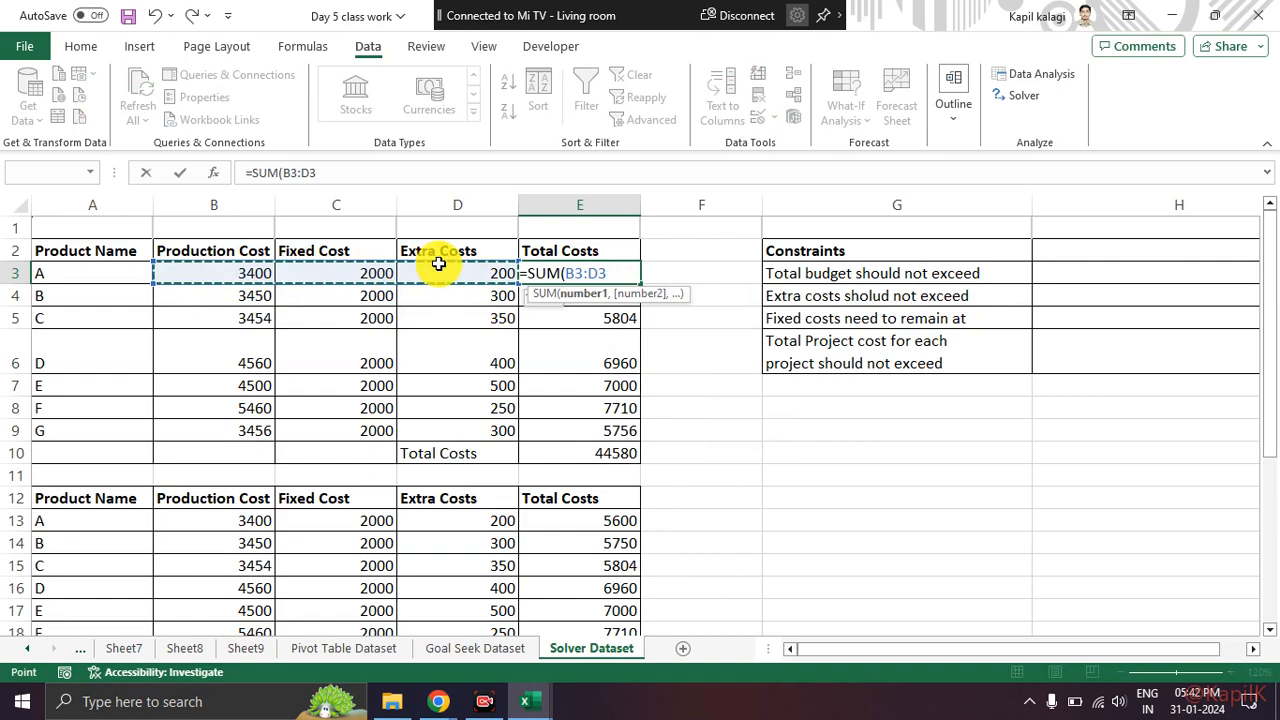
key("Return")
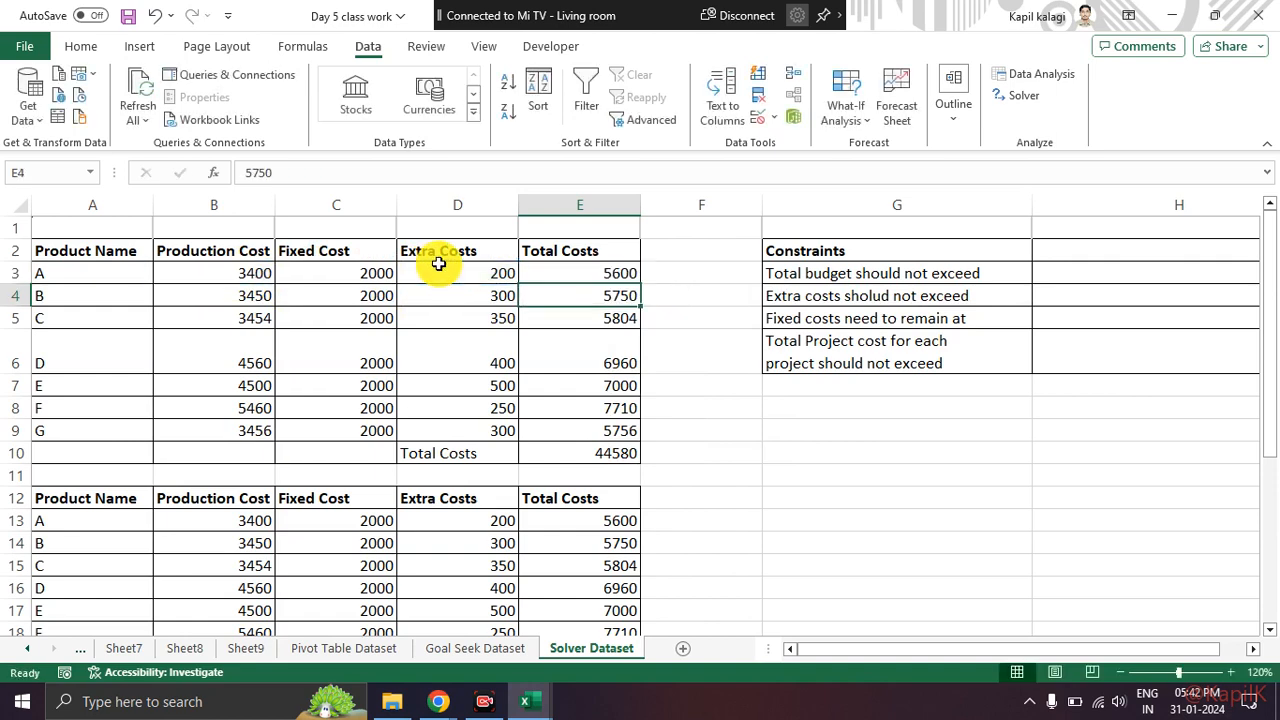
Step: Fill the E3 sum formula down the first table's Total Costs column to product G
left_click(564, 272)
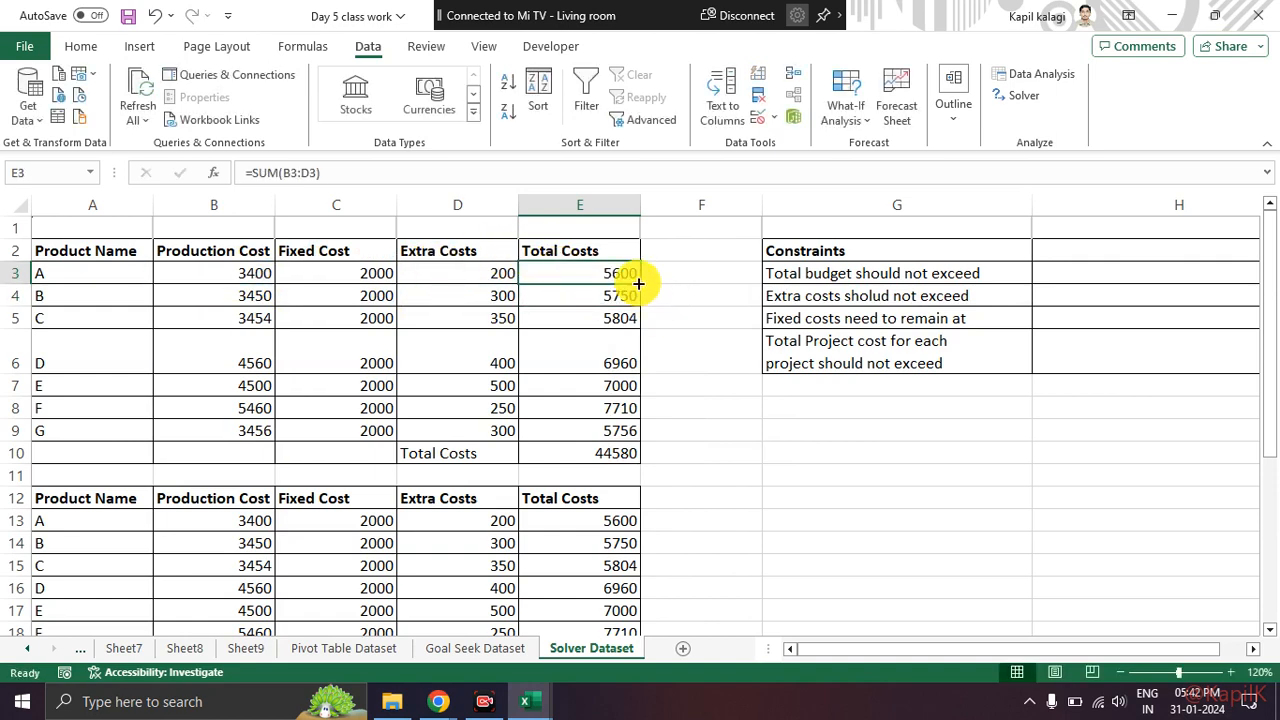
double_click(643, 282)
left_click(683, 332)
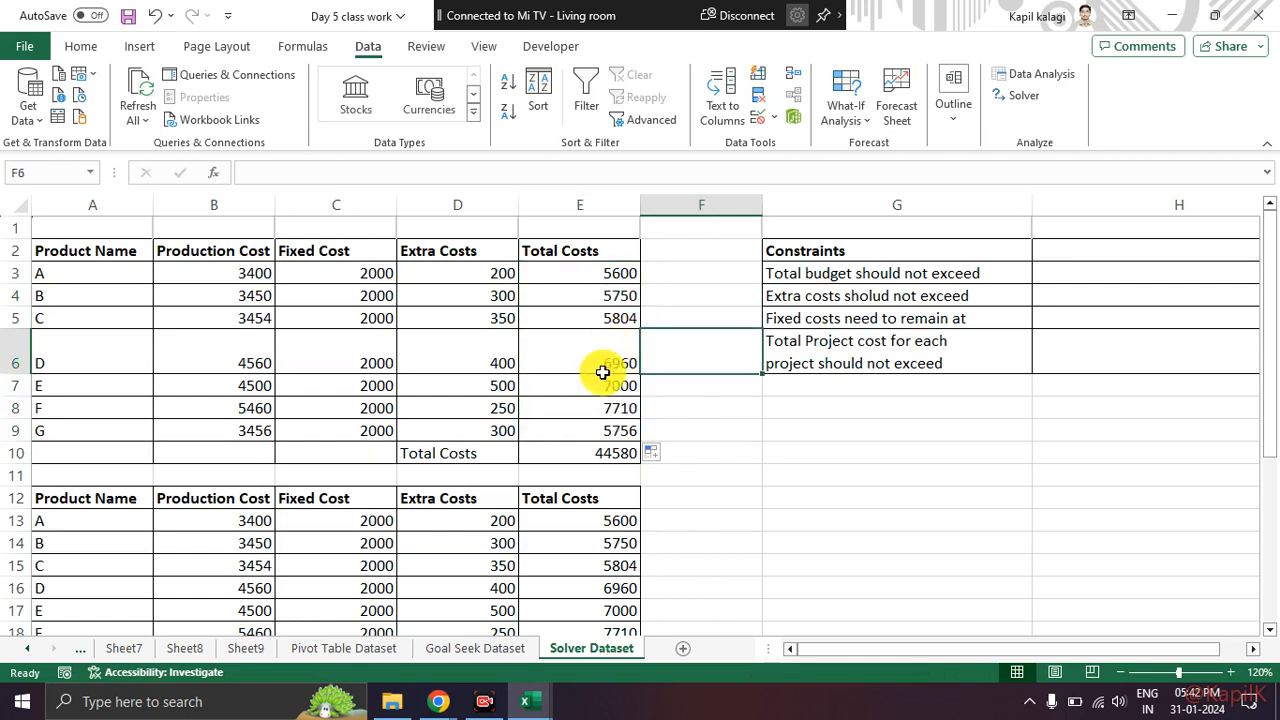
Step: Check the formulas in the Total Costs cells of the first table
left_click(608, 274)
left_click(605, 318)
key("Down")
key("Down")
key("Down")
key("Down")
key("Down")
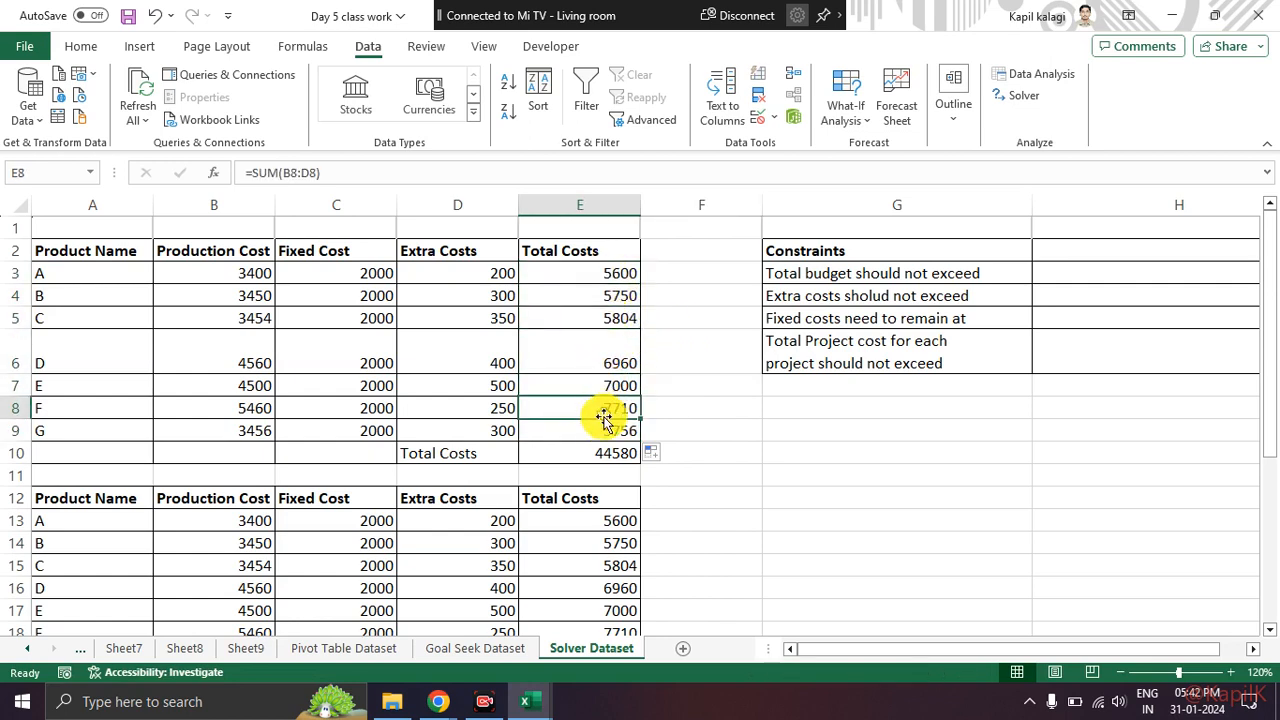
left_click(587, 270)
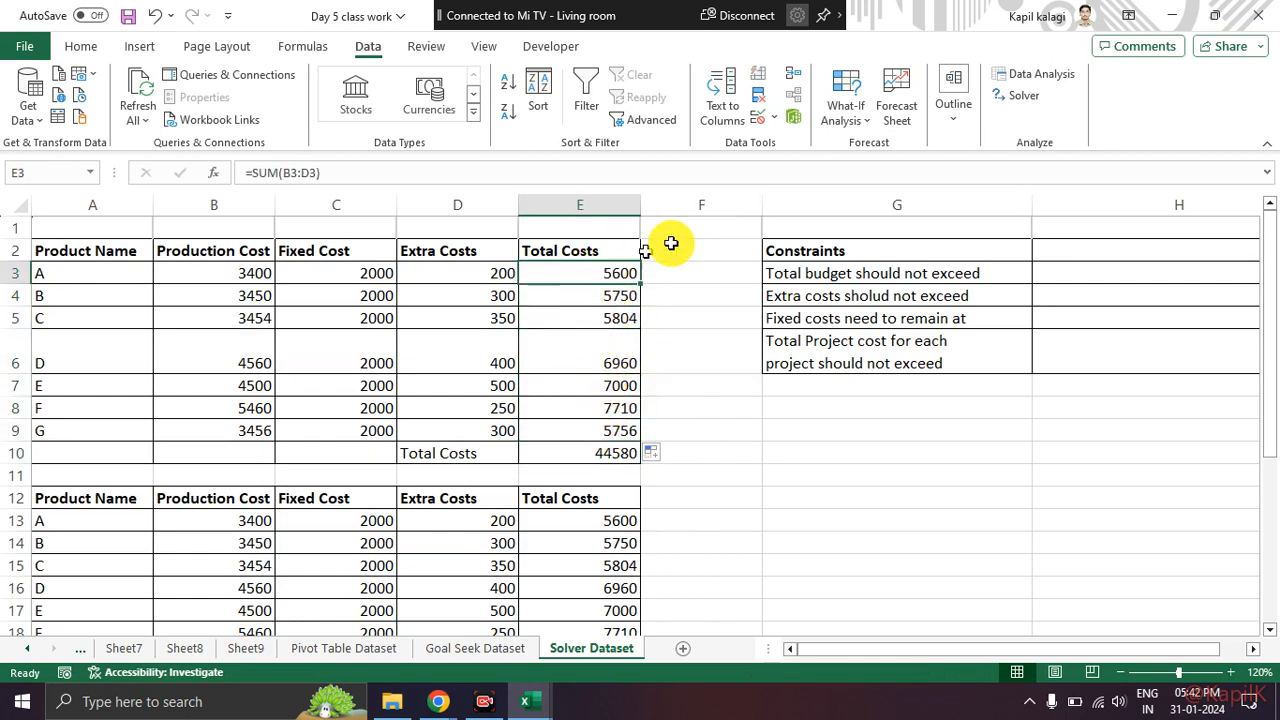
Step: Open Solver and add a constraint that the production costs in B3:B9 are <= 3000
left_click(1018, 96)
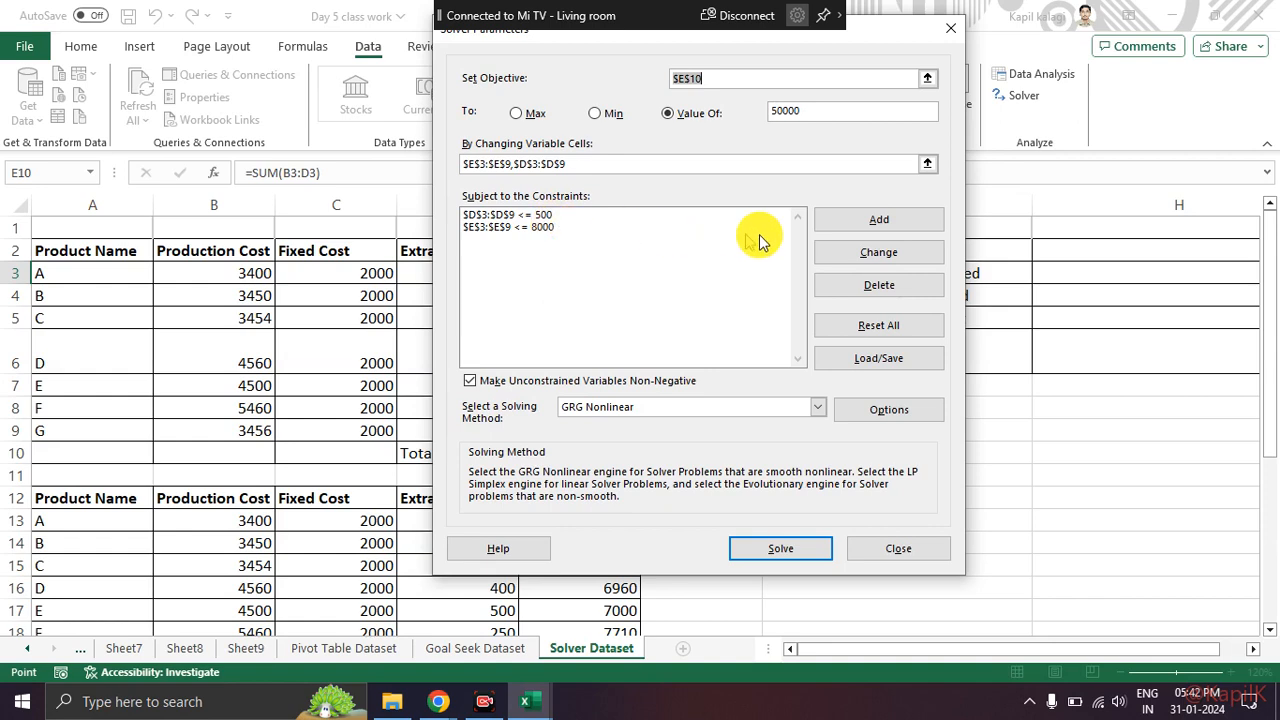
left_click(846, 222)
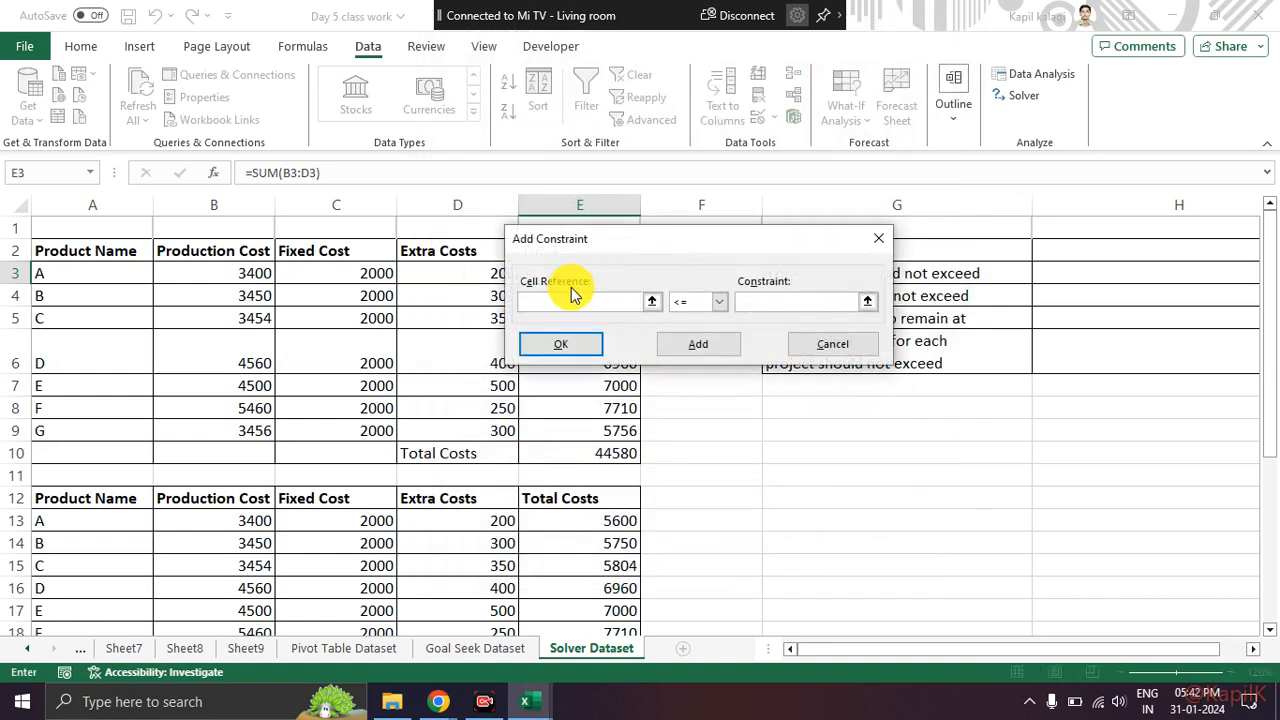
left_click_drag(250, 273, 257, 430)
left_click(762, 299)
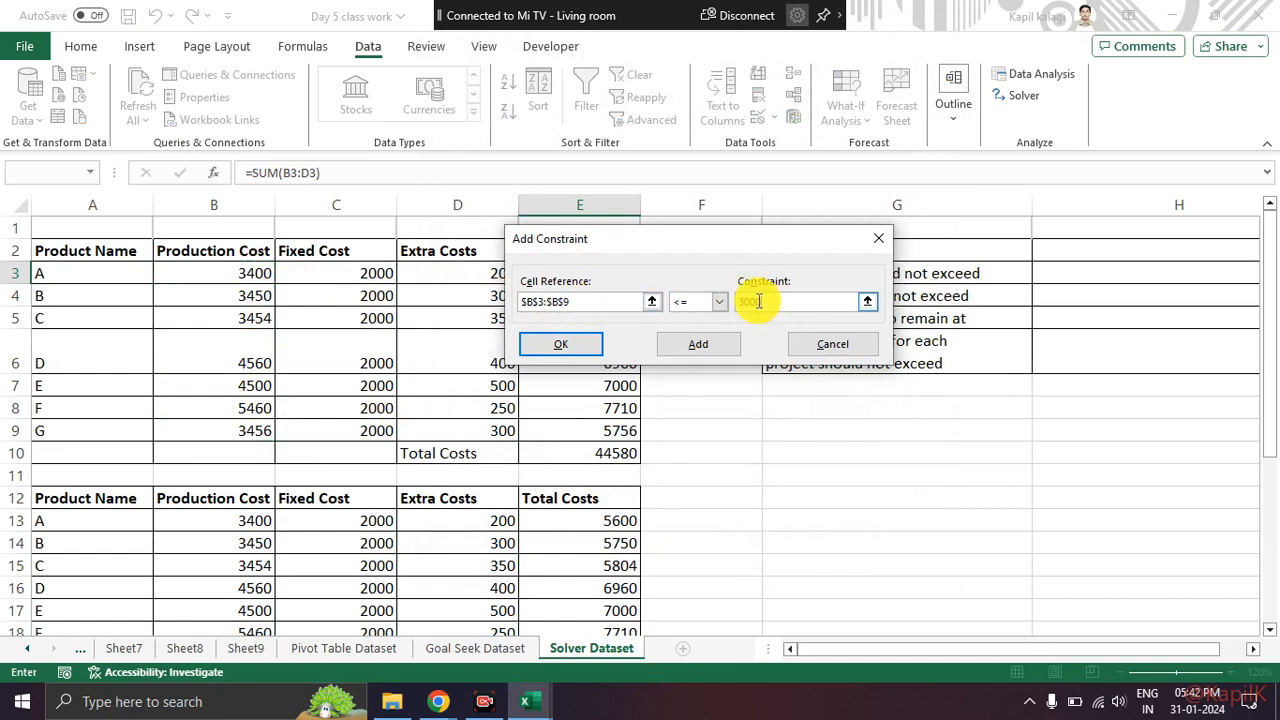
left_click(582, 346)
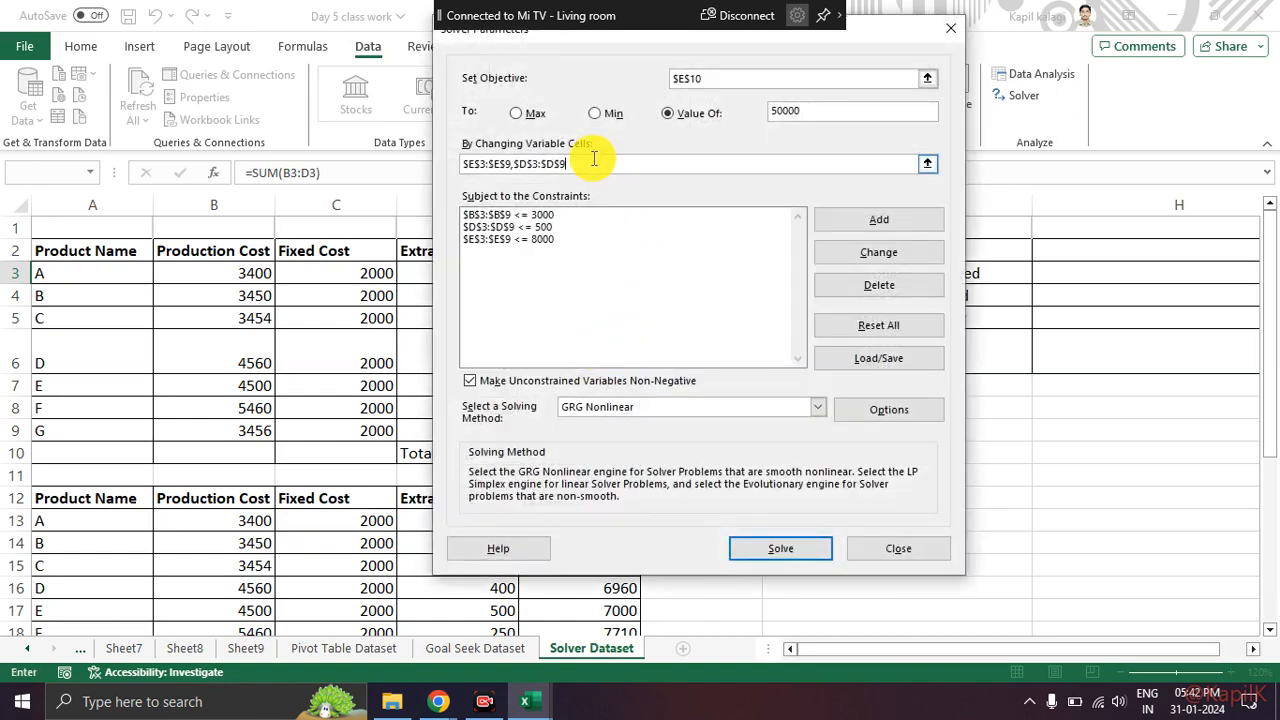
Step: Add B3:B9 to Solver's changing variable cells and solve the model
left_click_drag(256, 270, 251, 418)
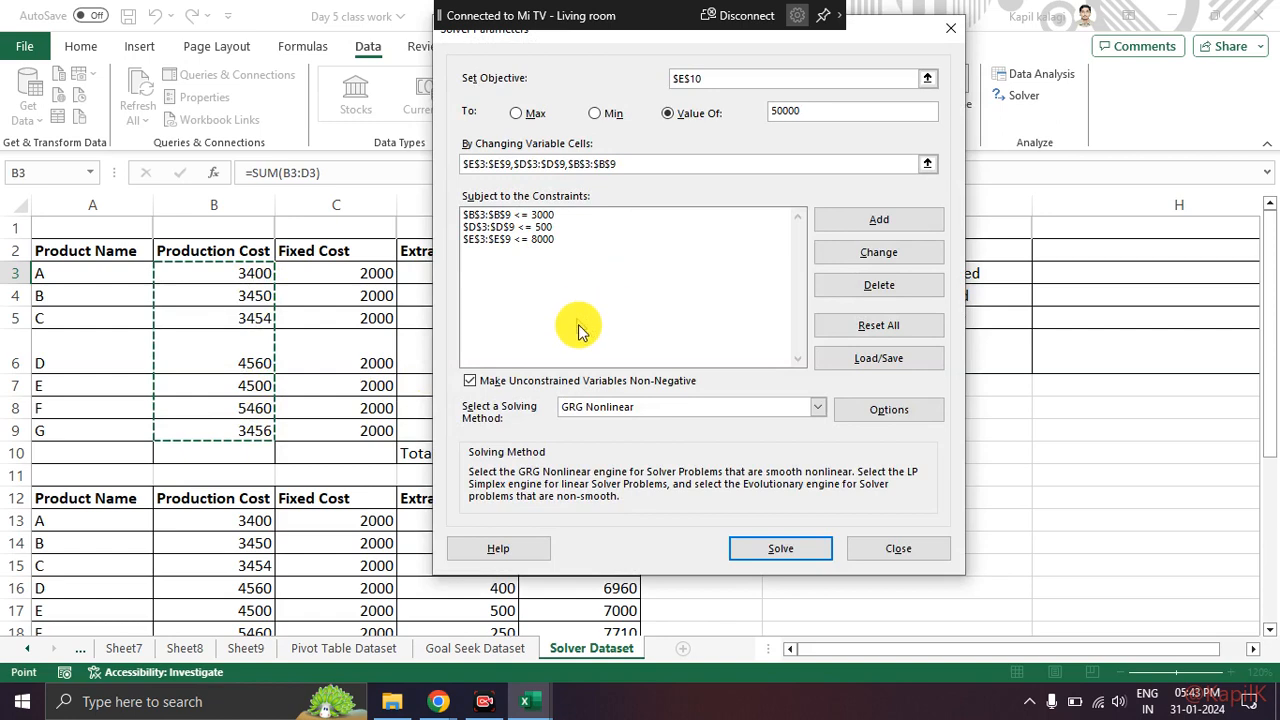
left_click(763, 552)
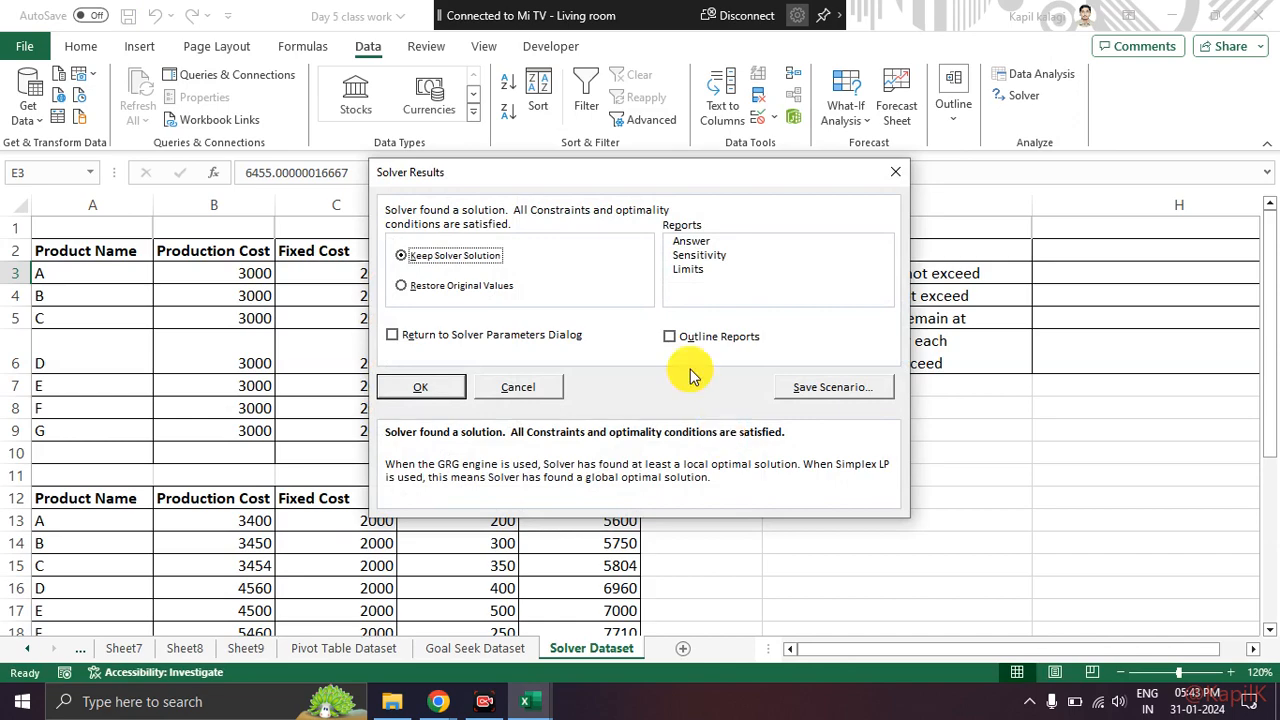
Step: View the solved table around the Solver results, choose Restore Original Values and close the results
left_click_drag(505, 180, 780, 176)
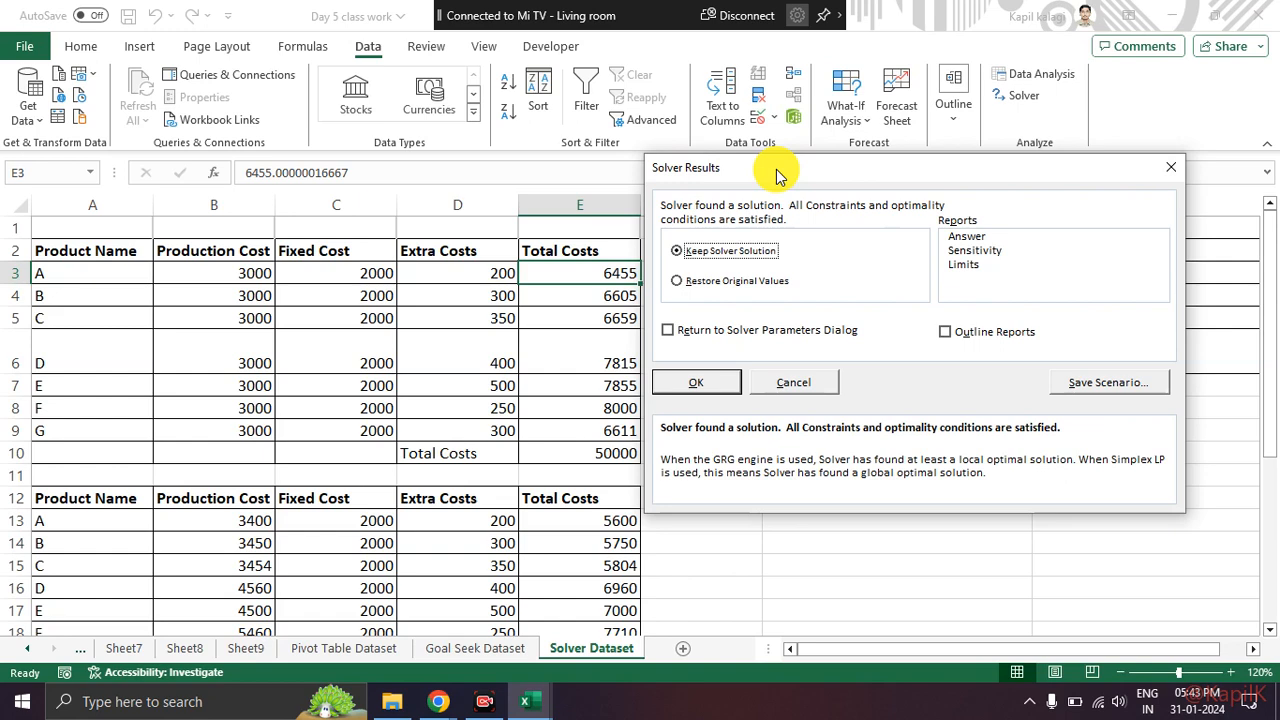
left_click_drag(773, 176, 421, 140)
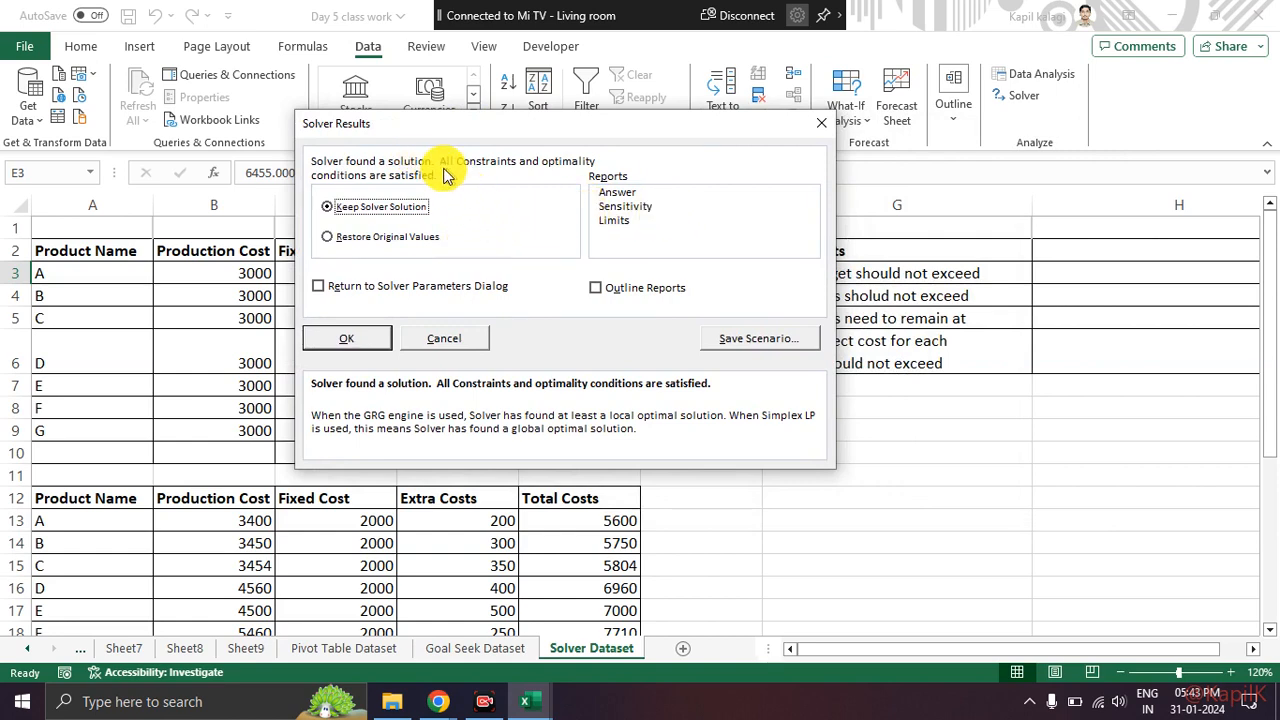
left_click(329, 237)
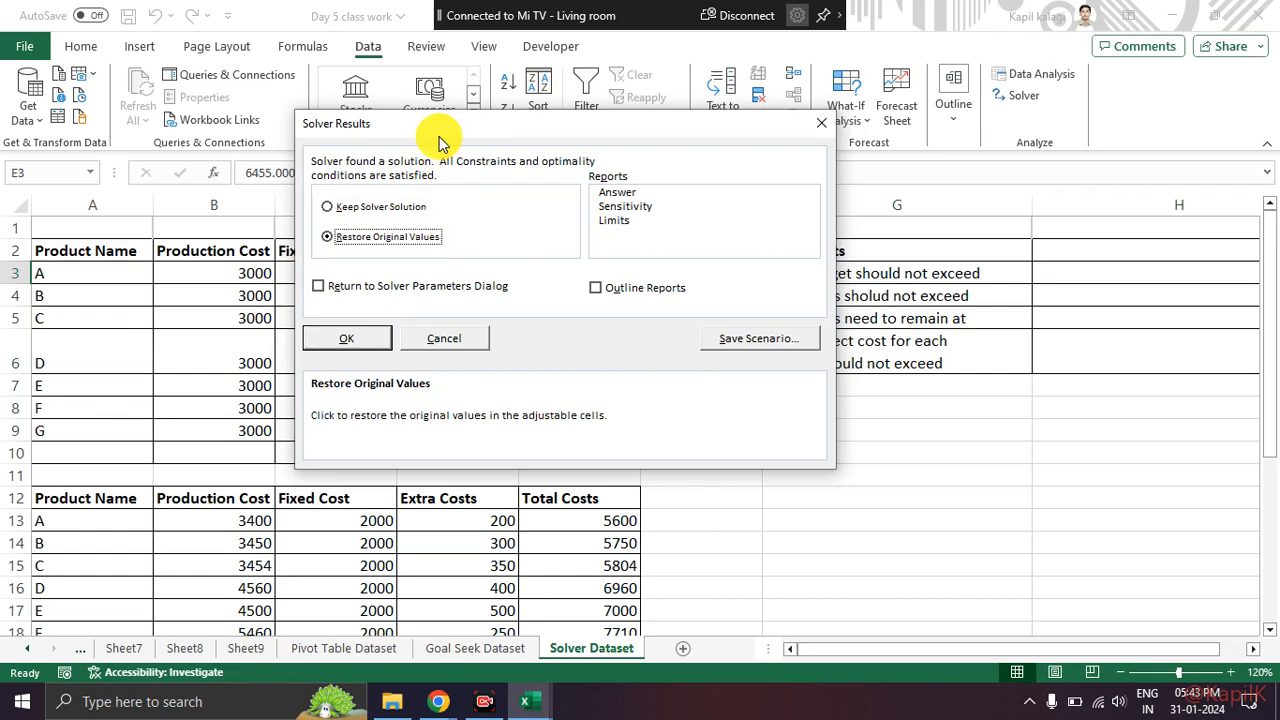
left_click(821, 123)
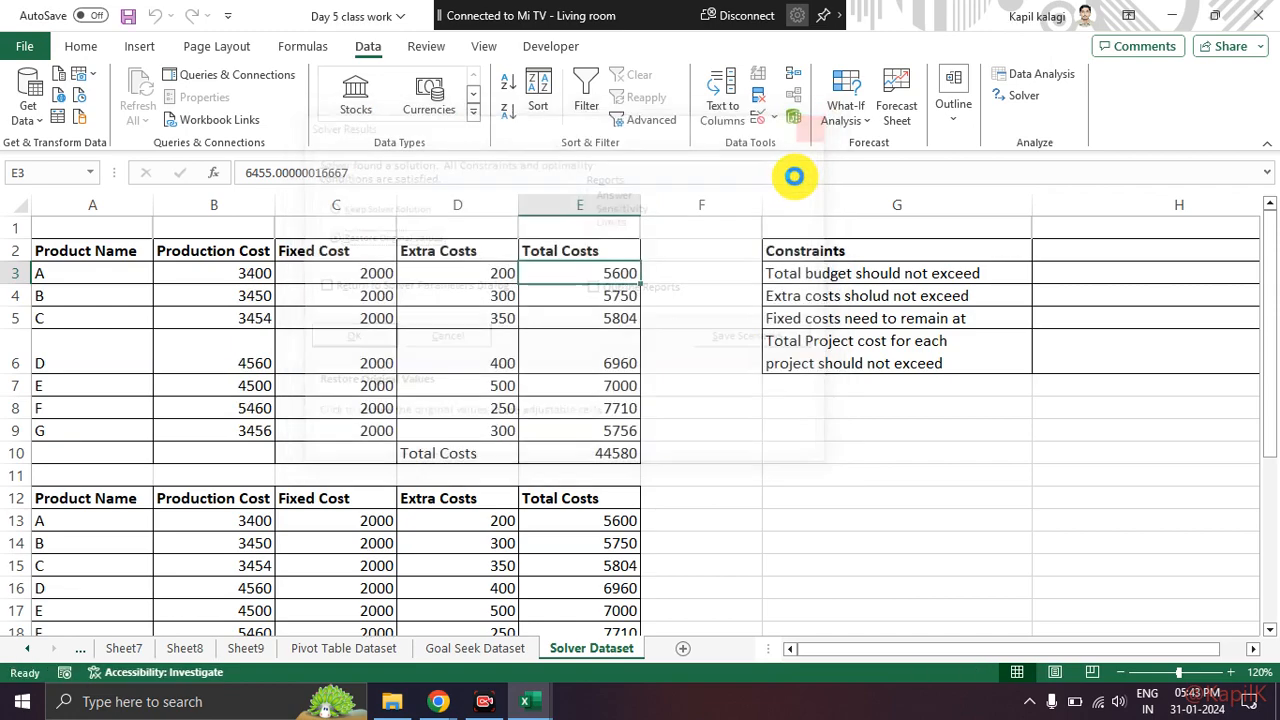
key("alt+Tab")
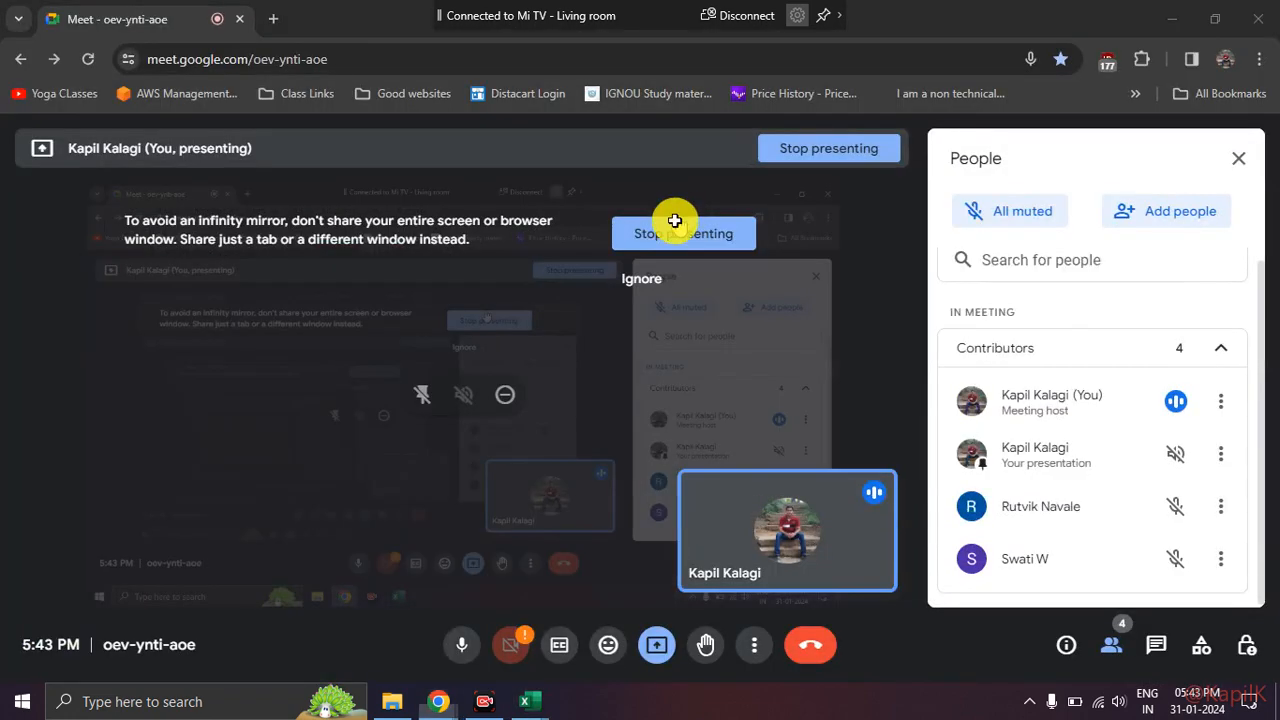
key("alt+Tab")
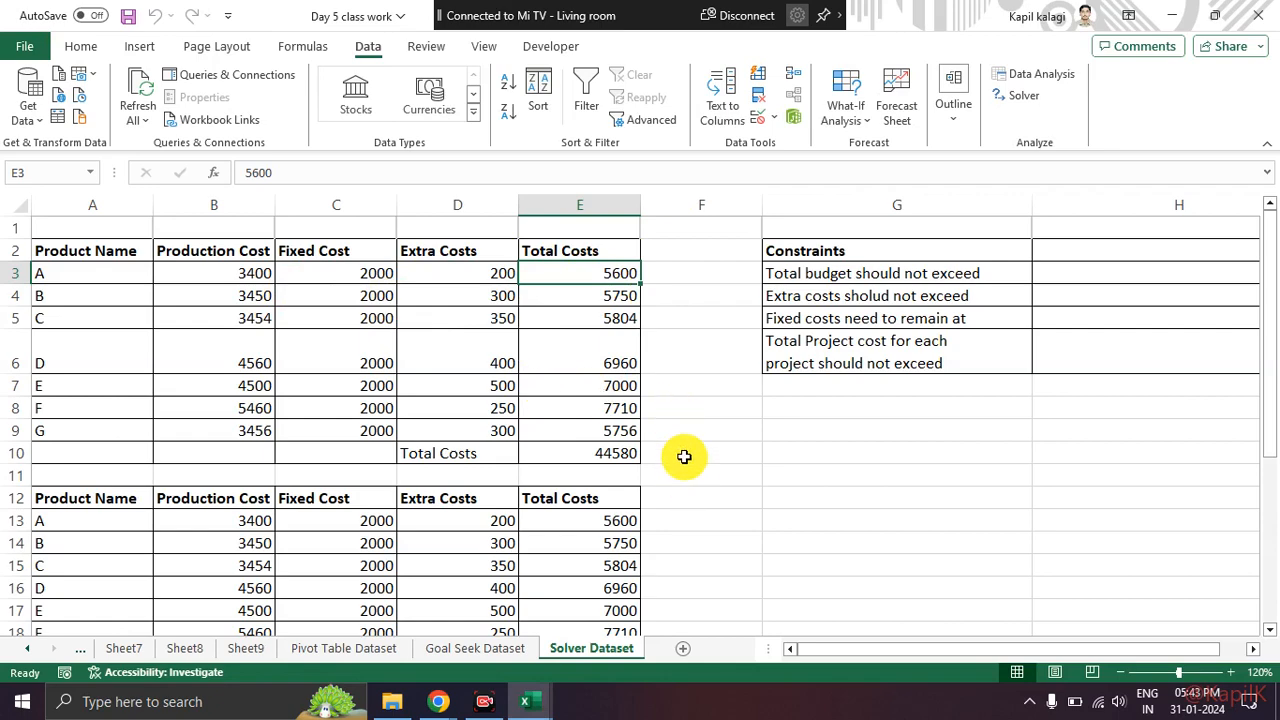
scroll(706, 460, "down", 4)
scroll(726, 457, "down", 1)
scroll(726, 457, "up", 5)
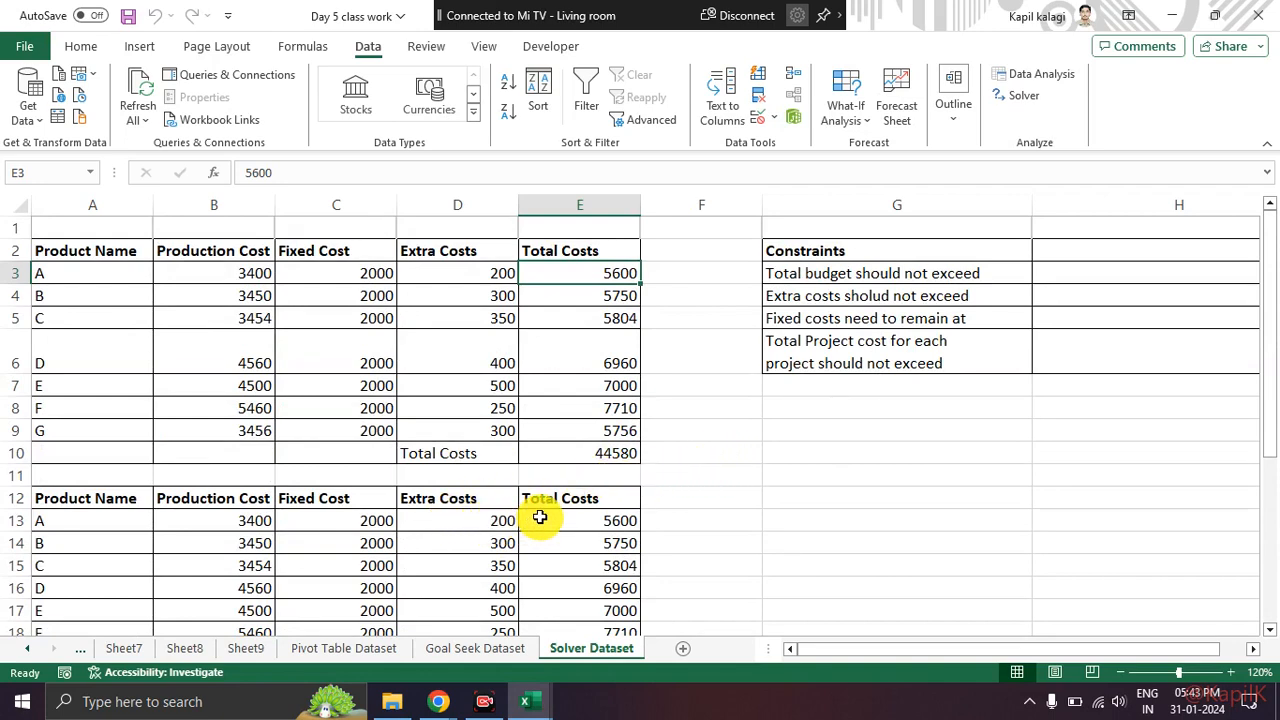
Step: Examine the Total Costs and Extra Costs columns of the cost tables, including whether the total cells hold formulas
left_click_drag(580, 520, 584, 630)
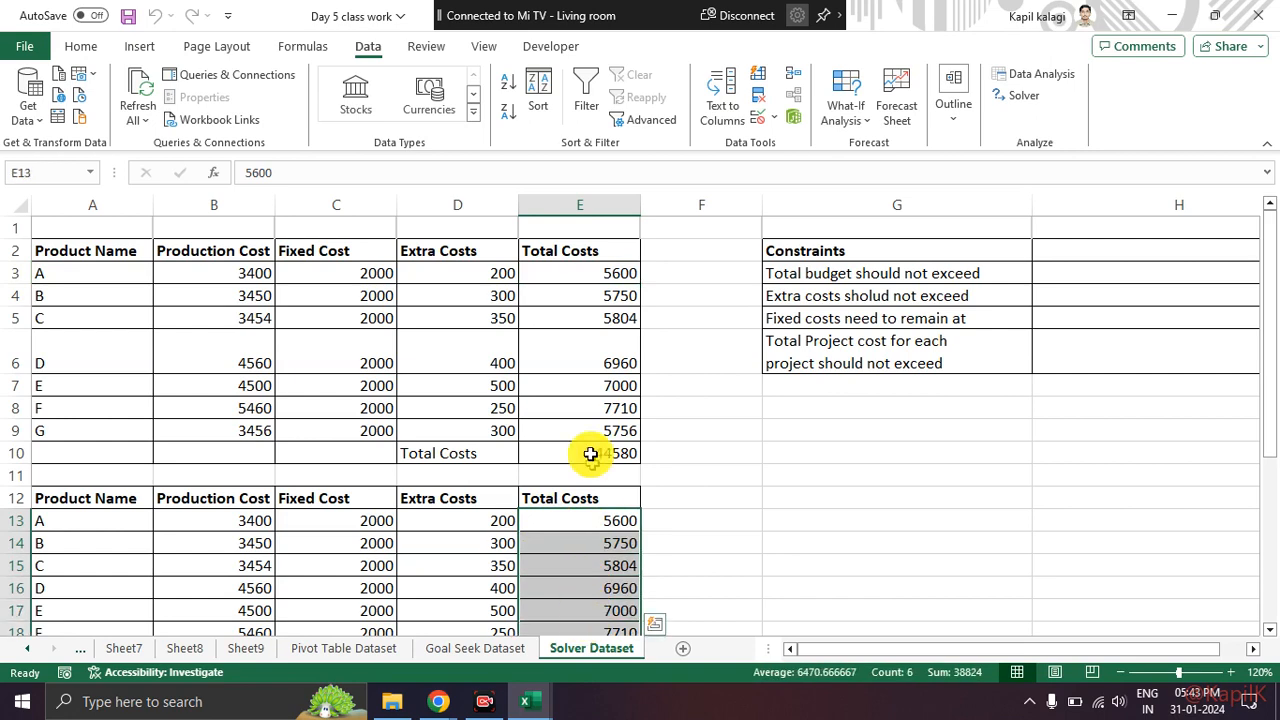
left_click_drag(578, 275, 591, 425)
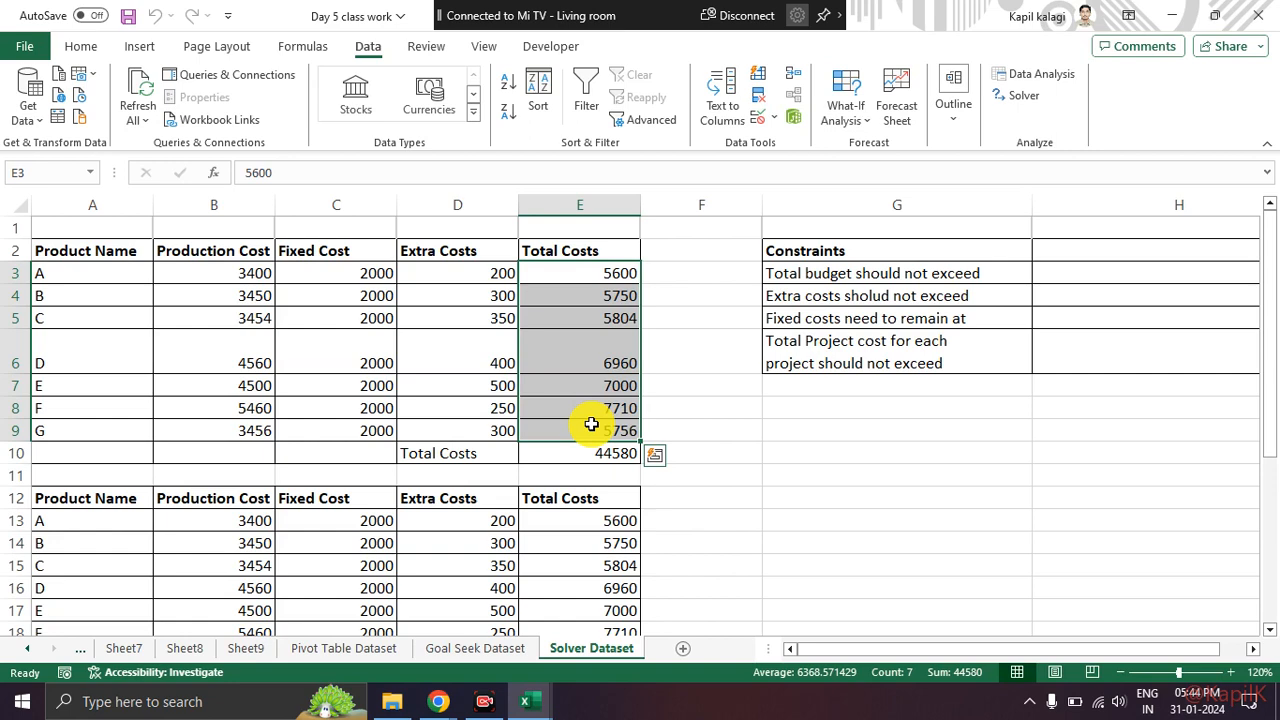
left_click(503, 358)
left_click_drag(491, 274, 474, 427)
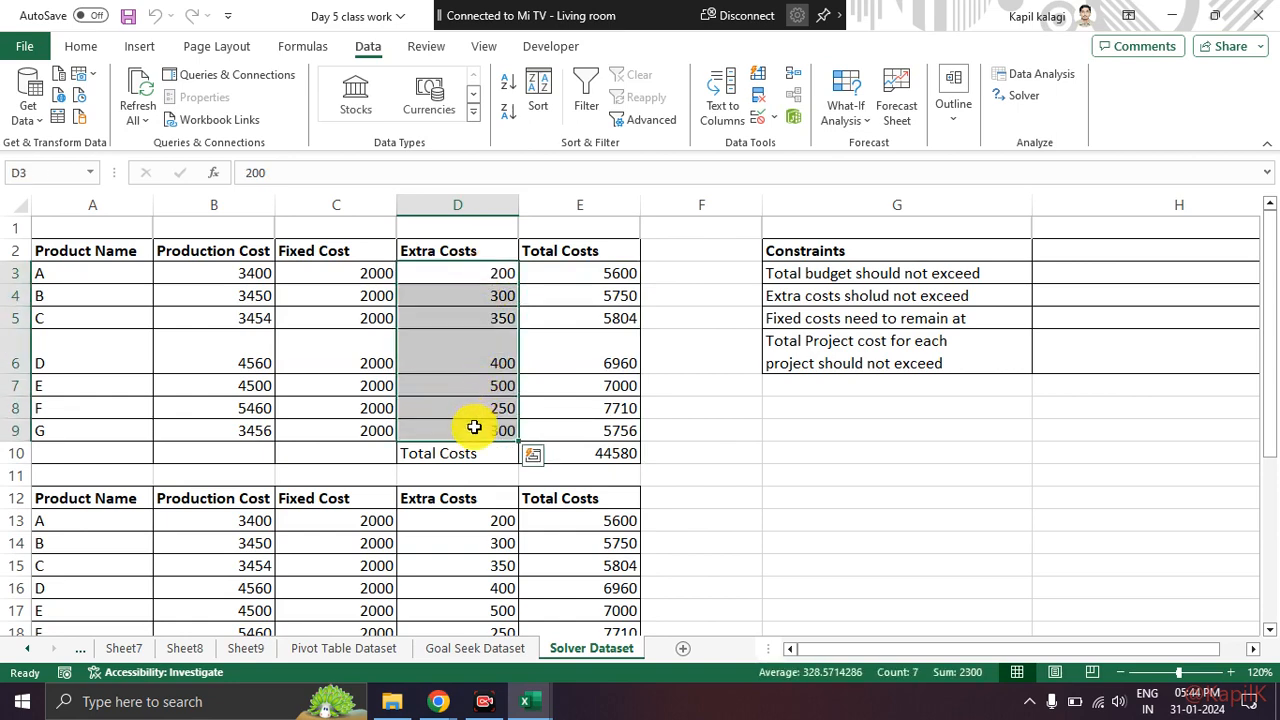
left_click(604, 368)
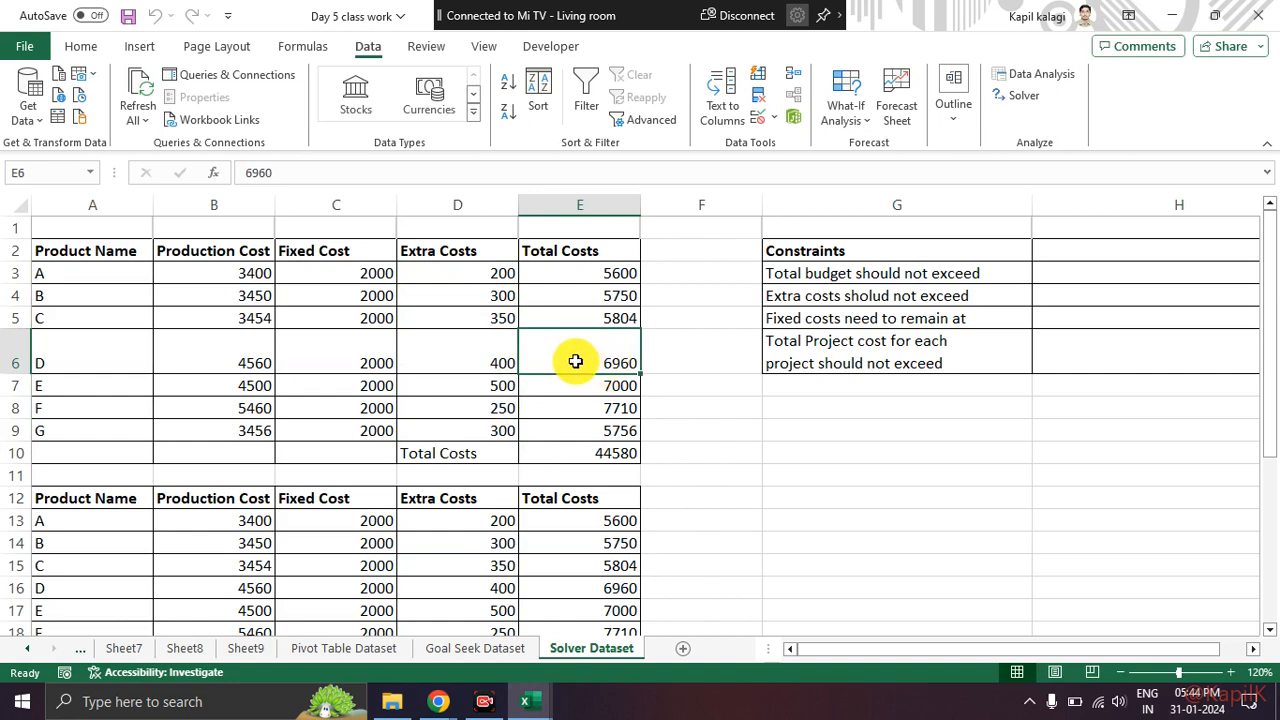
left_click_drag(478, 273, 476, 426)
left_click(487, 292)
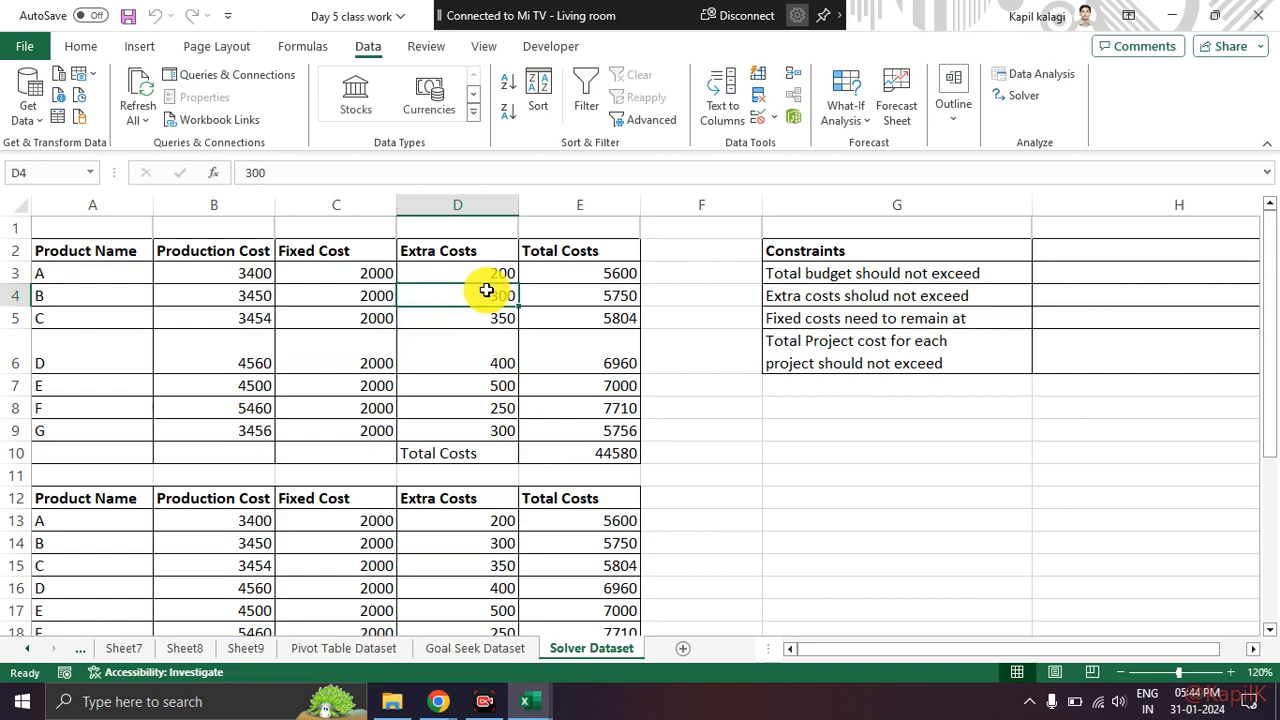
left_click(527, 277)
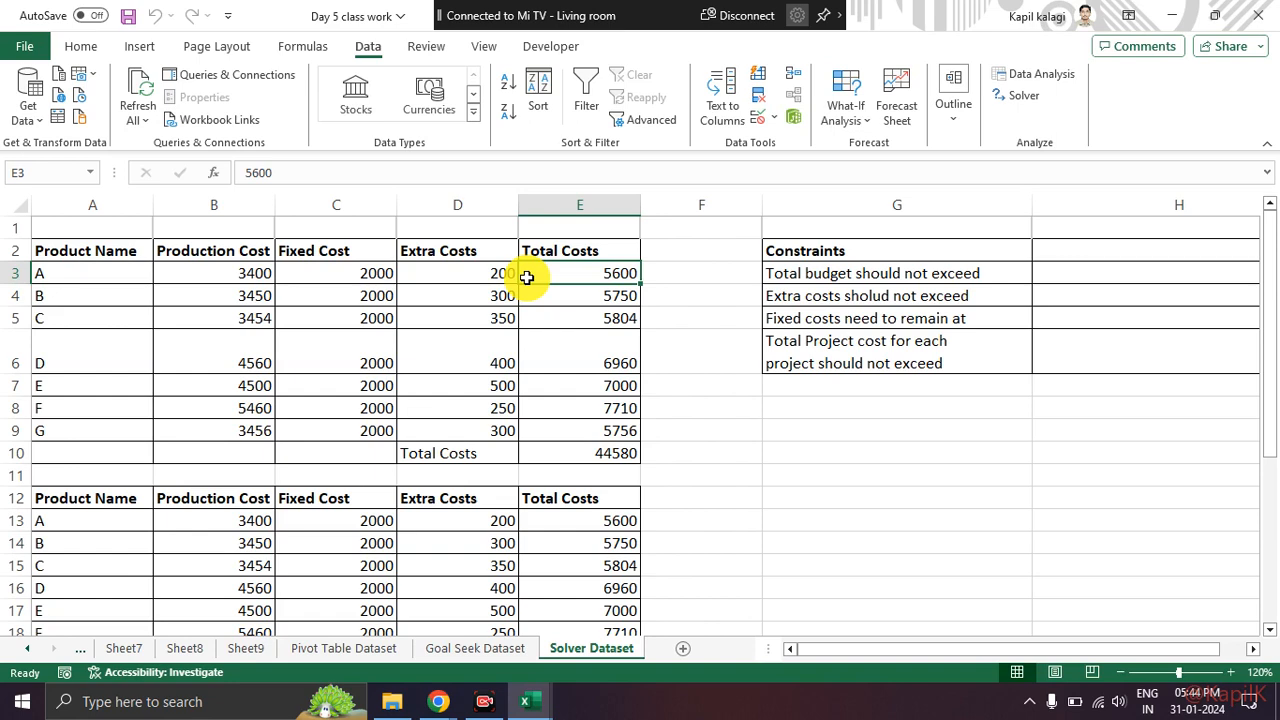
Step: Reopen the Solver parameters and review the selected solving method
left_click(1020, 100)
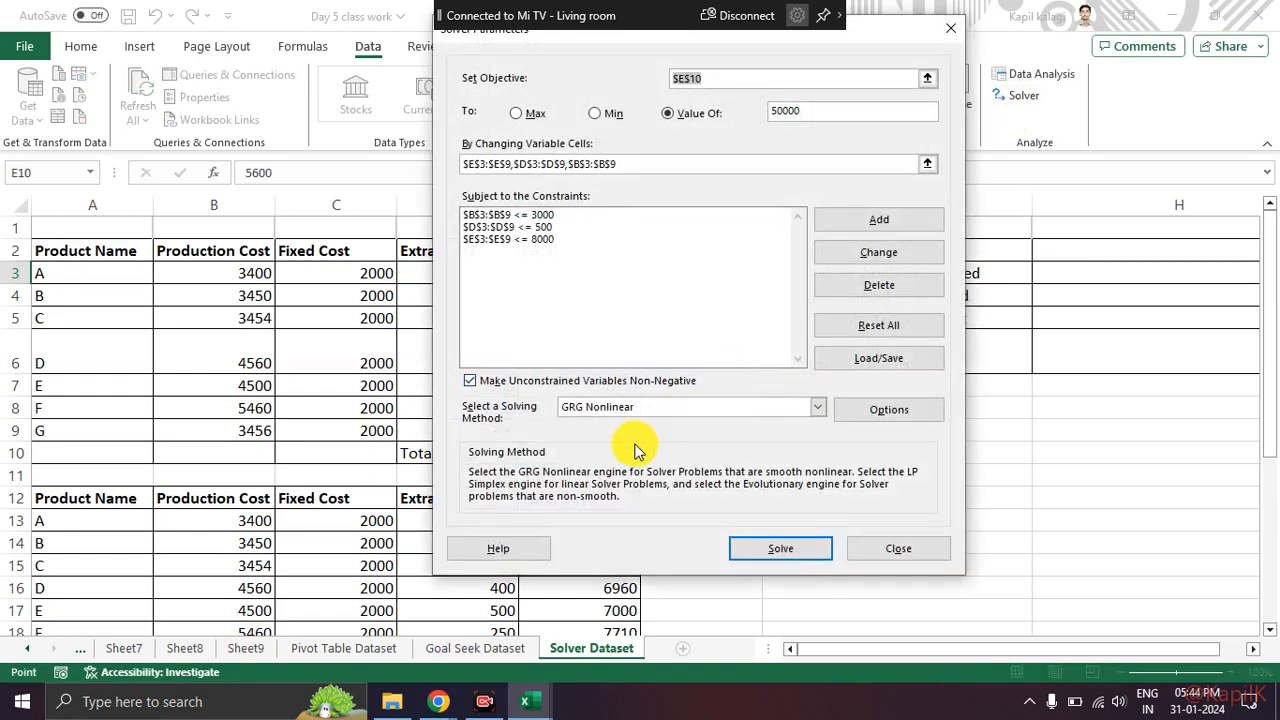
mouse_move(634, 388)
left_mouse_down()
mouse_move(562, 404)
mouse_move(652, 396)
left_mouse_up()
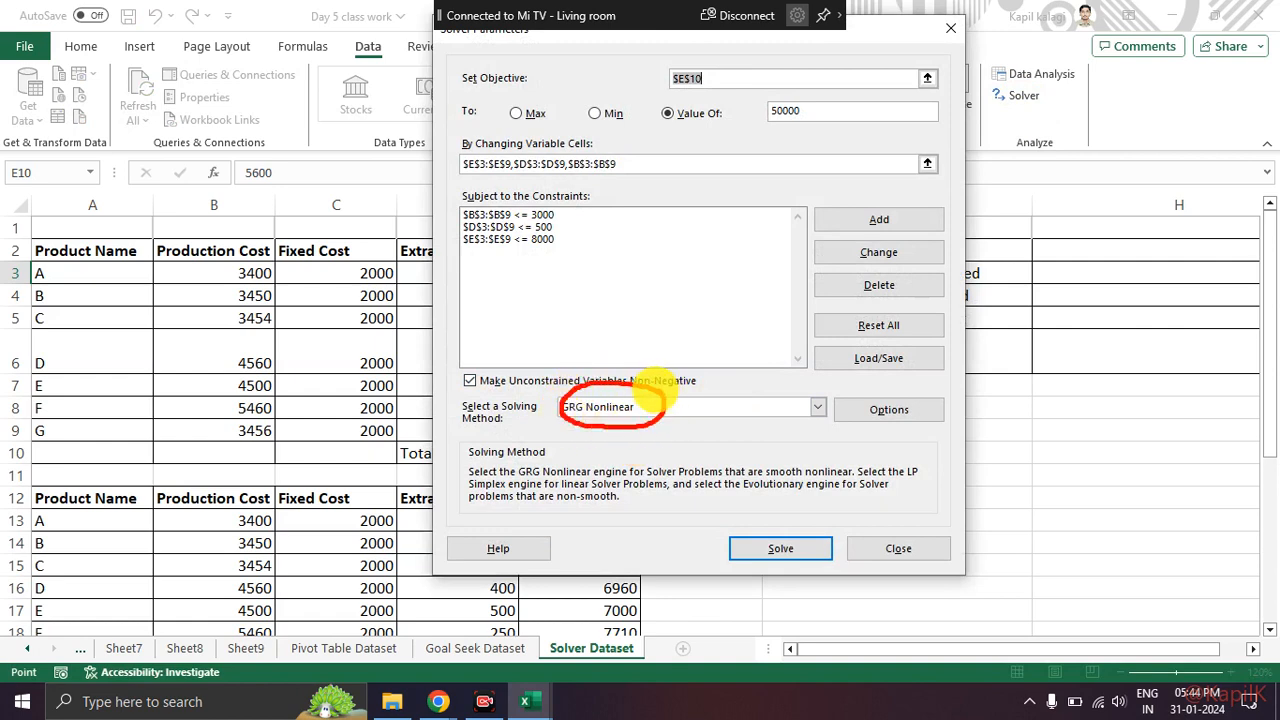
key("XF86AudioMute")
key("Escape")
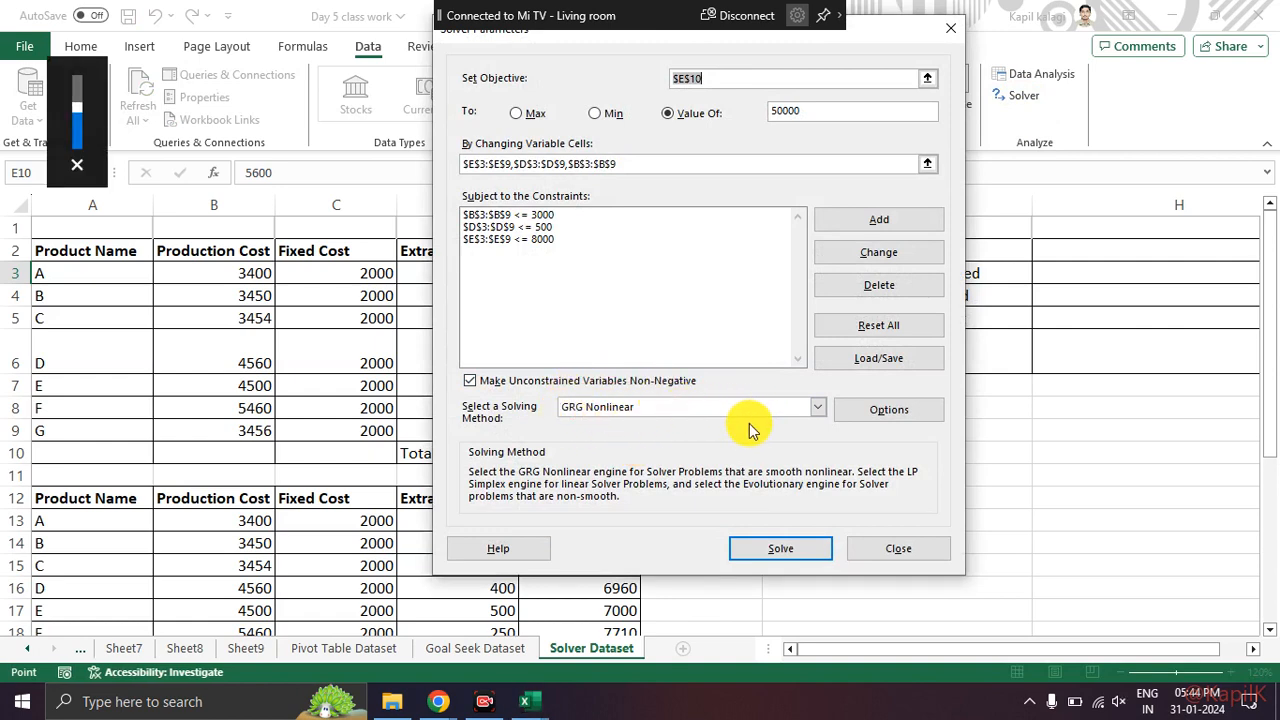
Step: Try the other Solver solving methods, including Evolutionary, and set the method back to GRG Nonlinear
left_click(751, 408)
left_click(660, 432)
left_click(652, 407)
left_click(648, 446)
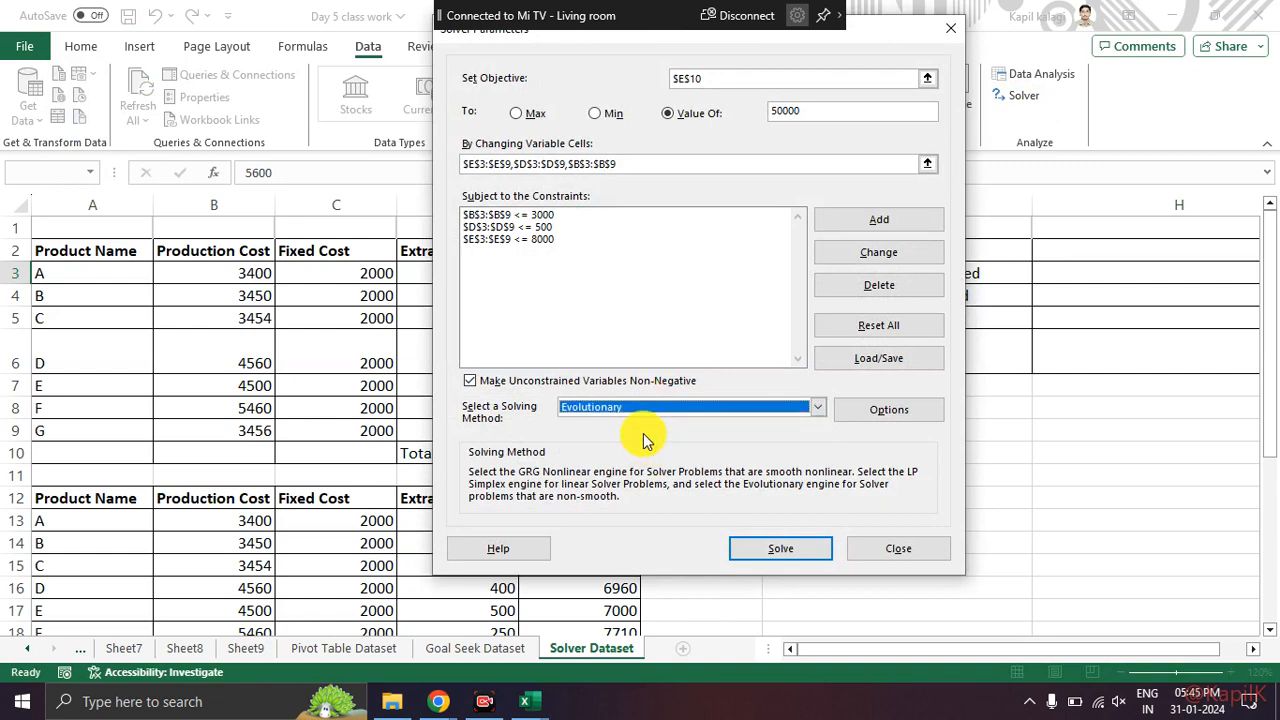
left_click(645, 407)
left_click(645, 420)
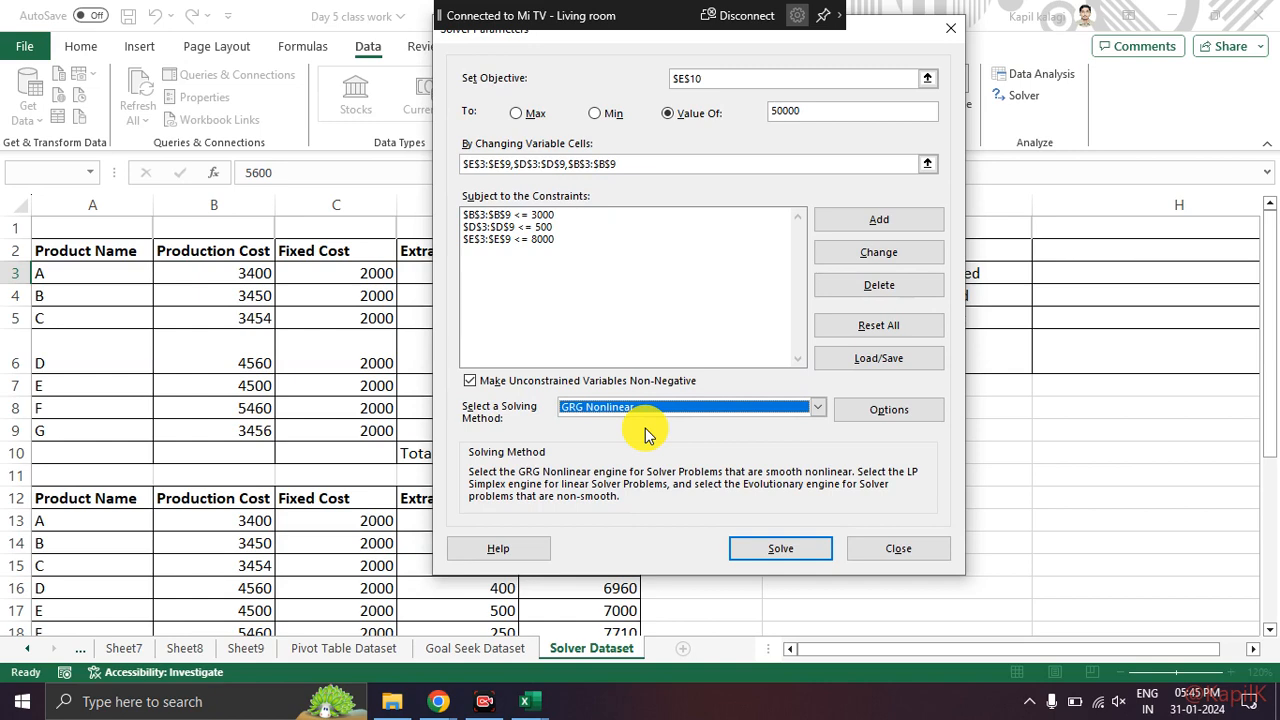
left_click_drag(440, 388, 965, 383)
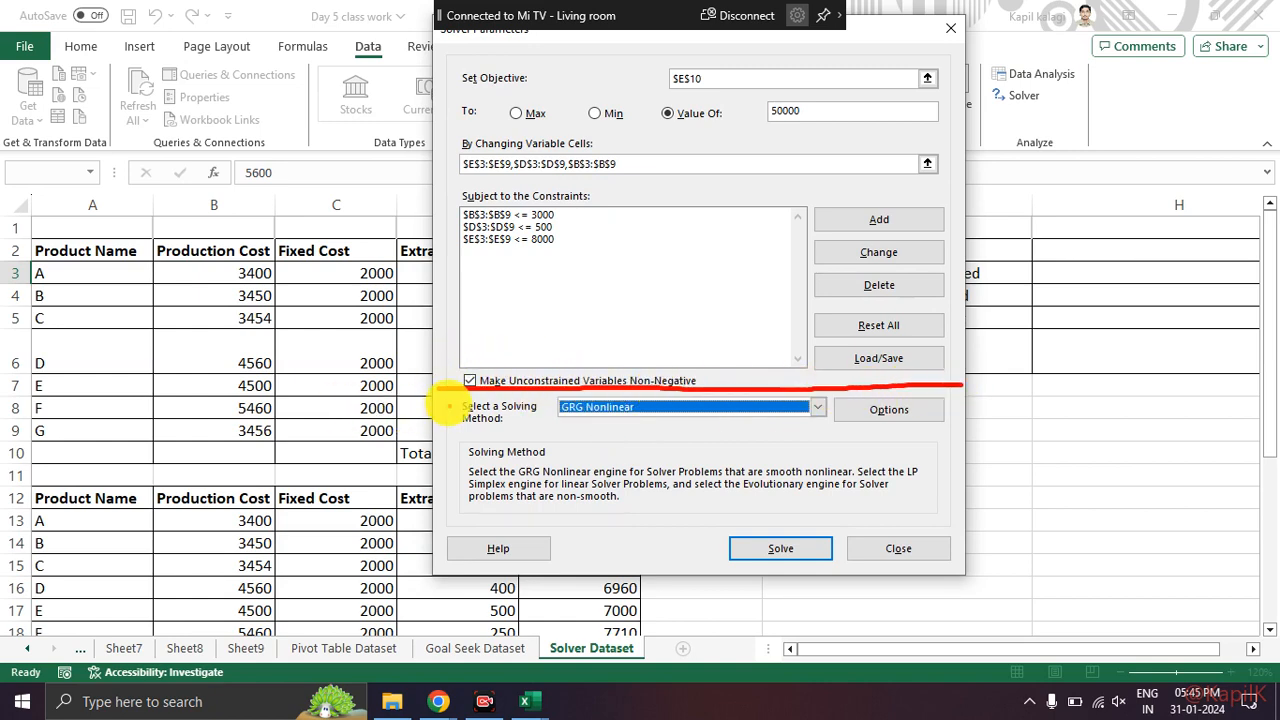
Step: Review the solving method section of the Solver parameters and close them without solving
mouse_move(449, 382)
left_mouse_down()
mouse_move(460, 491)
mouse_move(486, 523)
mouse_move(922, 518)
mouse_move(980, 414)
mouse_move(964, 383)
left_mouse_up()
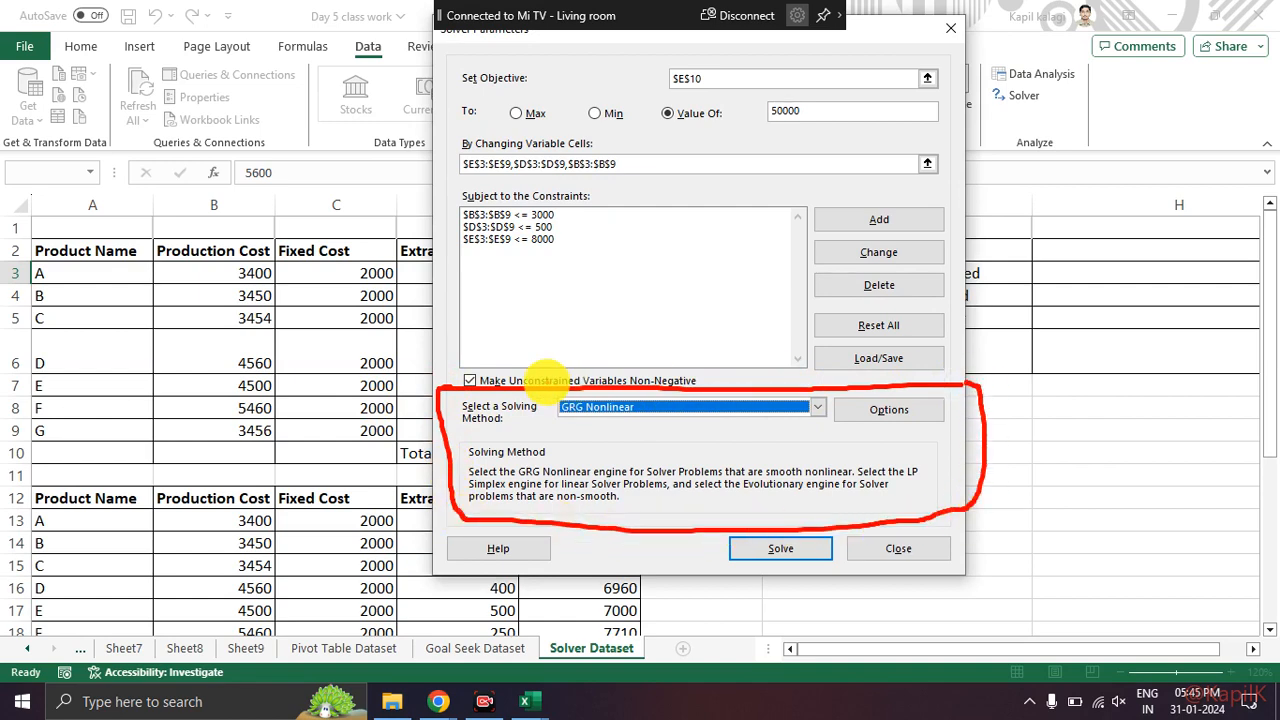
key("Escape")
key("Escape")
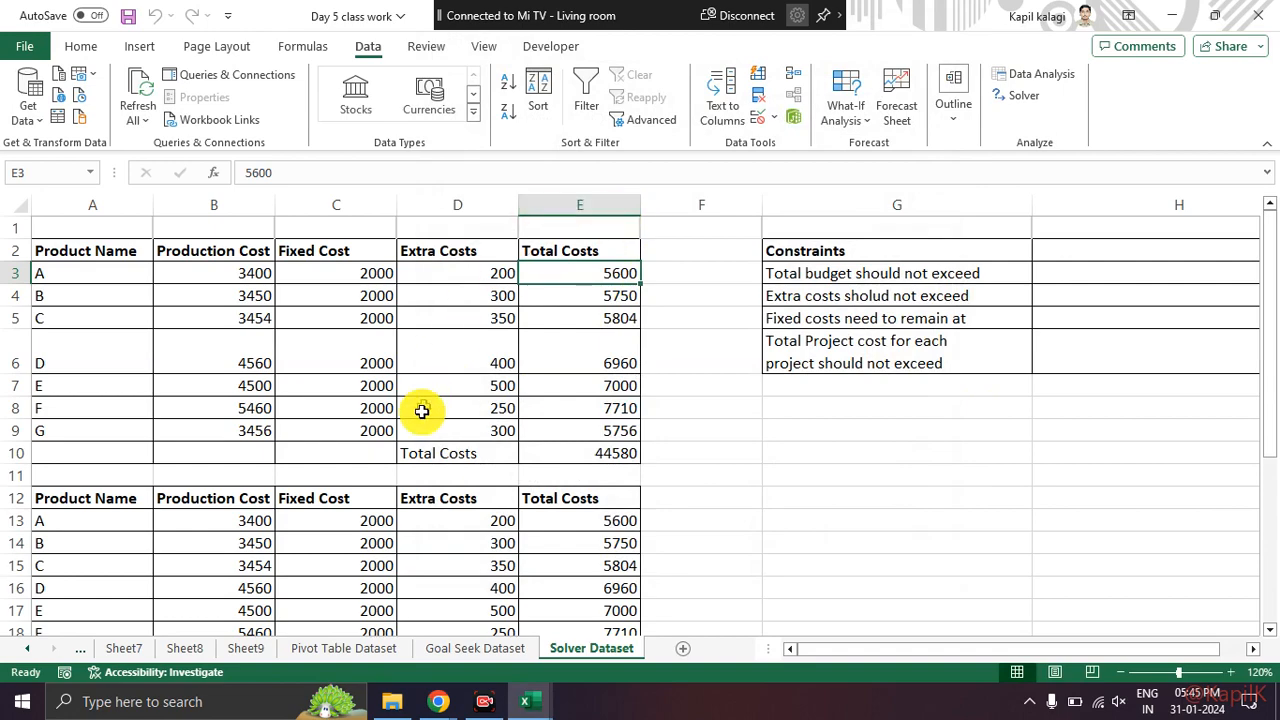
key("ctrl+2")
key("alt+Tab")
key("alt+Tab")
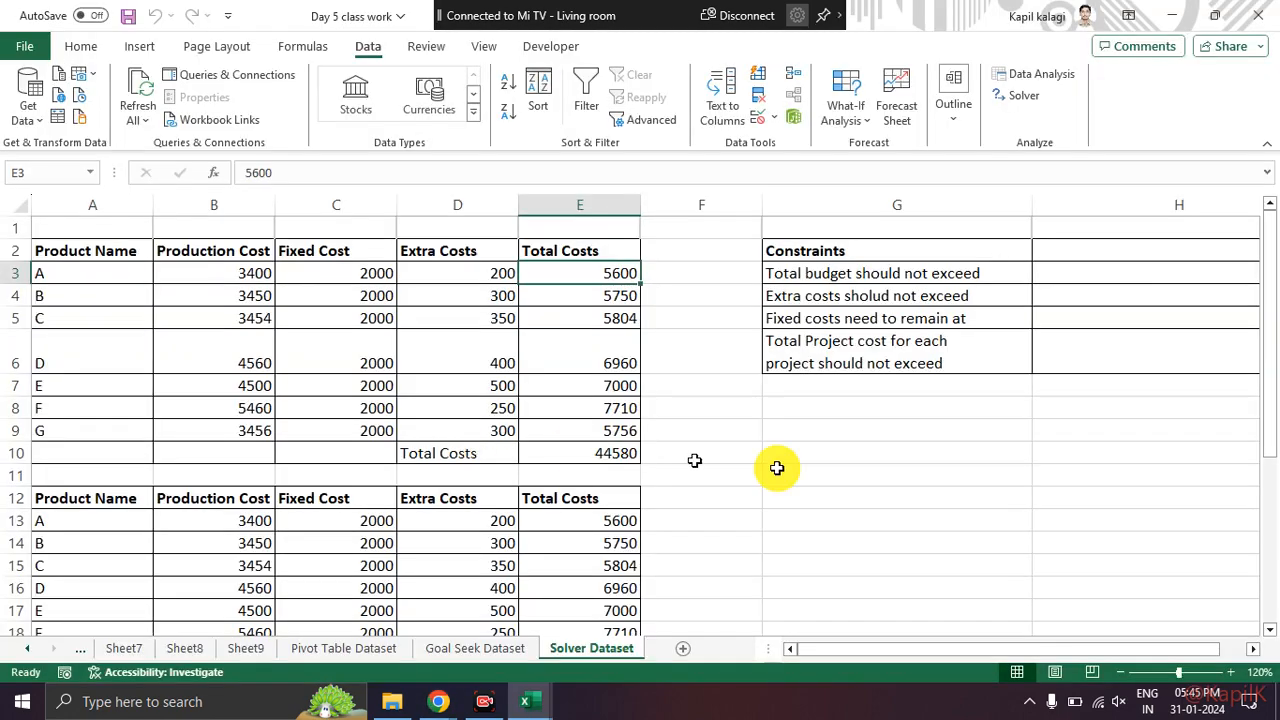
left_click(1009, 196)
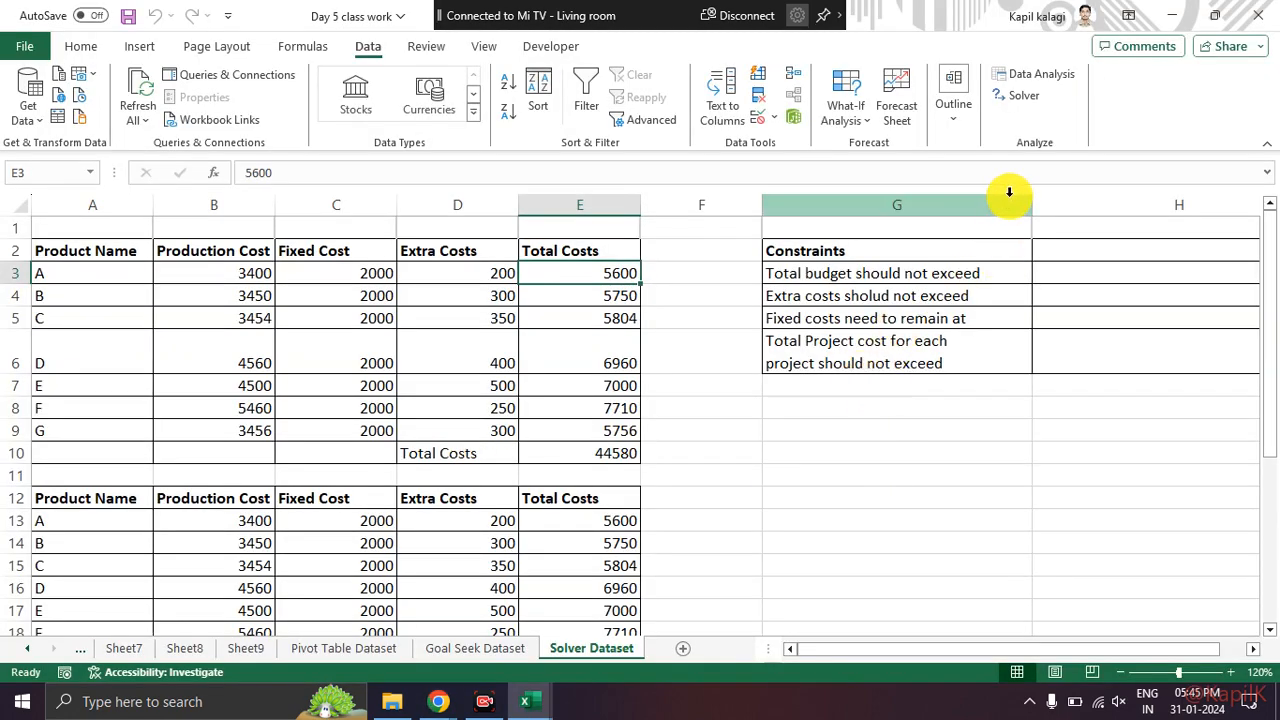
mouse_move(1094, 69)
left_mouse_down()
mouse_move(1005, 55)
mouse_move(975, 80)
mouse_move(1030, 95)
mouse_move(1095, 73)
left_mouse_up()
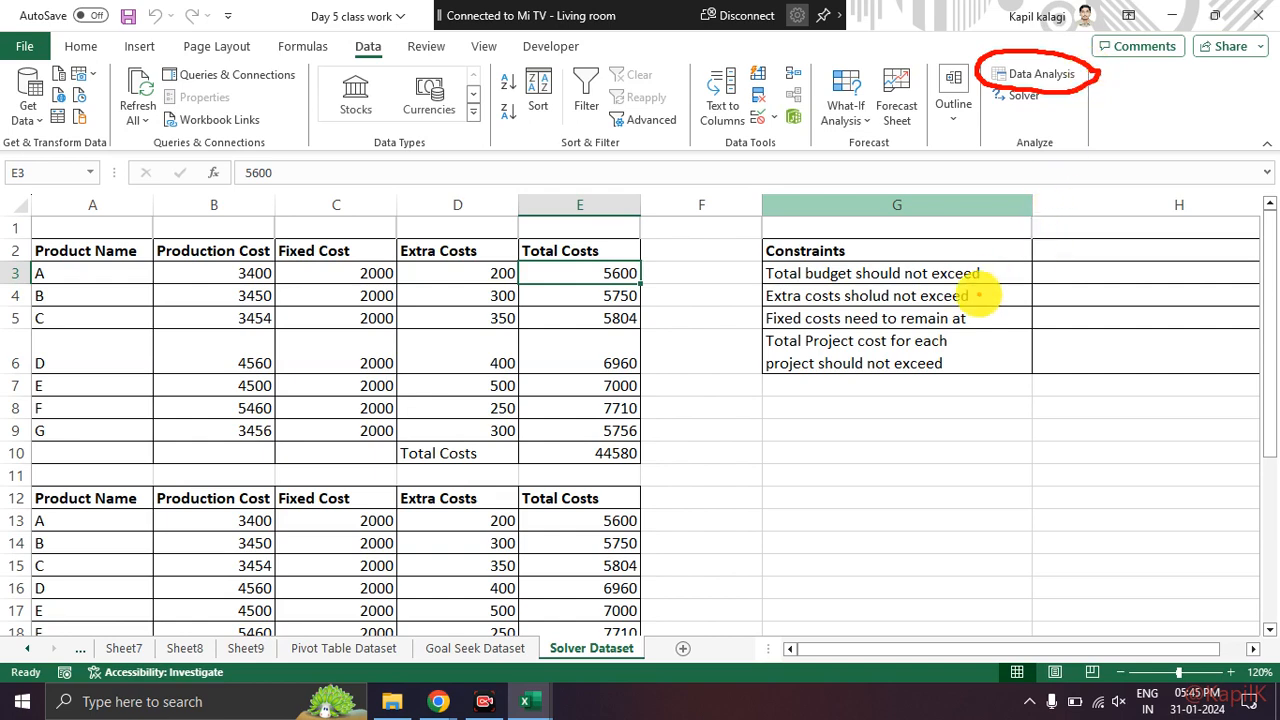
key("Escape")
key("alt+Tab")
key("alt+Tab")
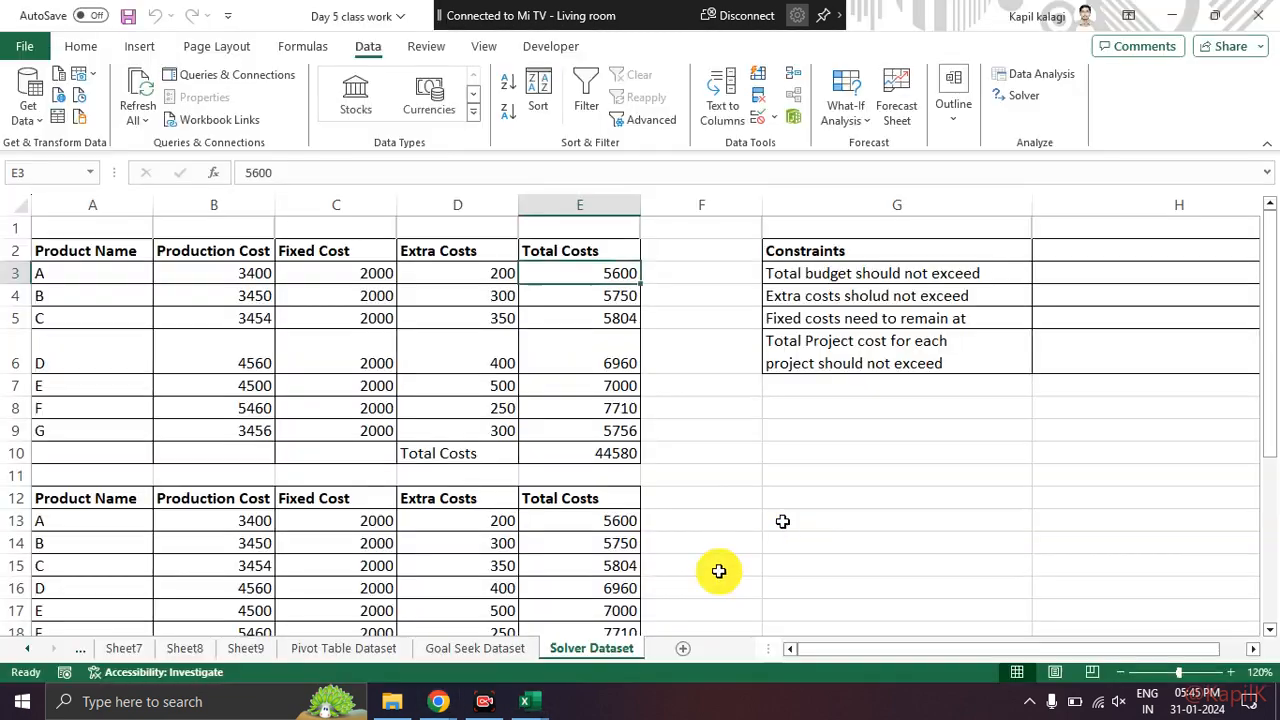
Step: Look through the open class workbooks and switch to the Day 6 class work workbook
left_click(551, 703)
left_click(686, 632)
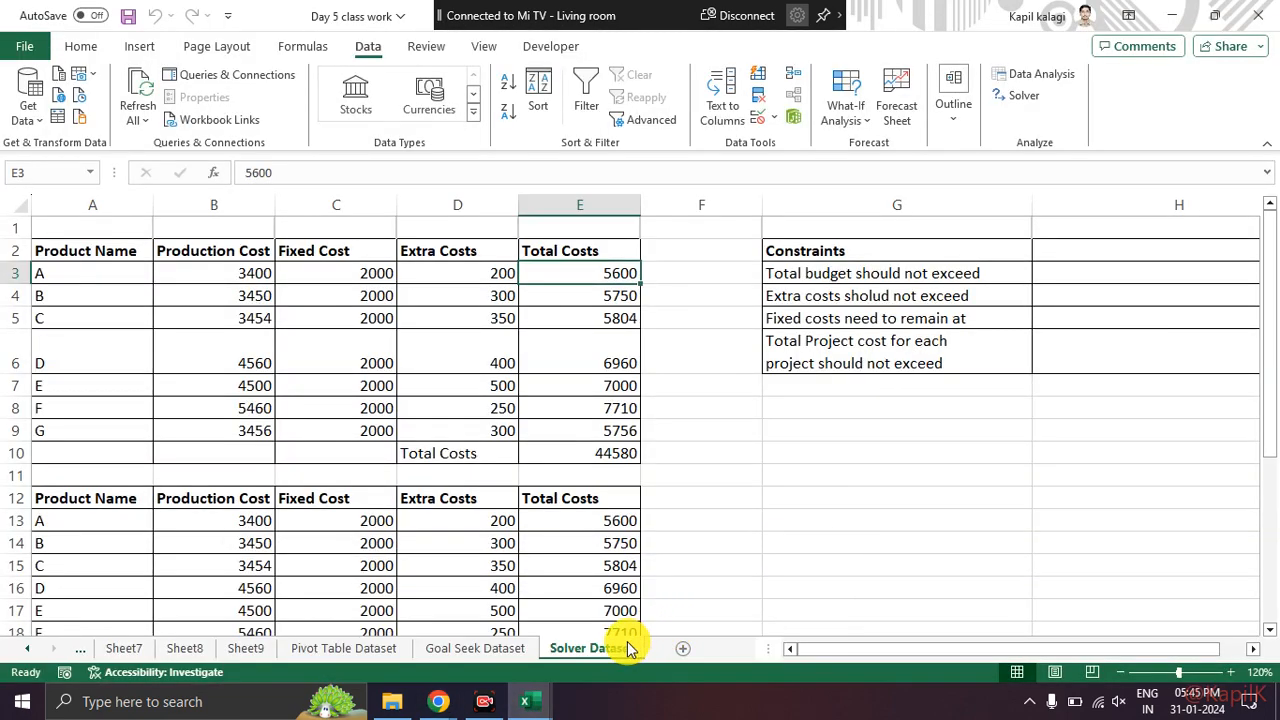
left_click(532, 706)
left_click(512, 640)
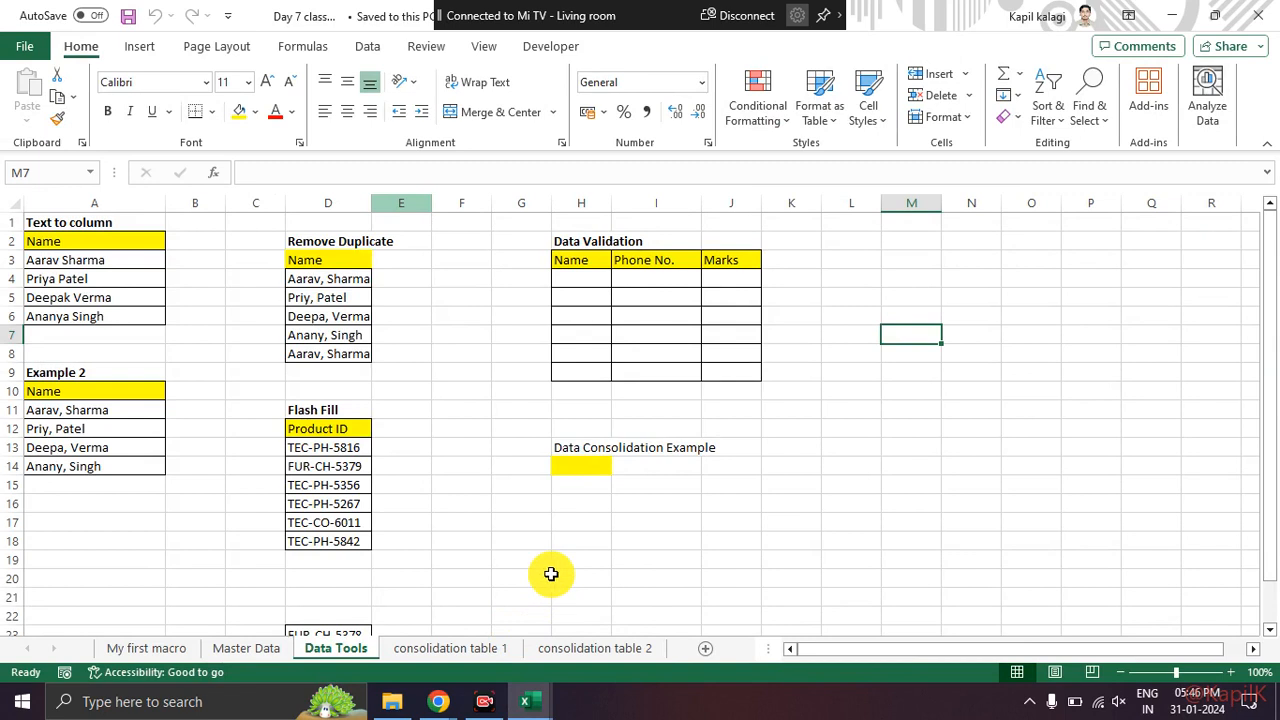
mouse_move(533, 700)
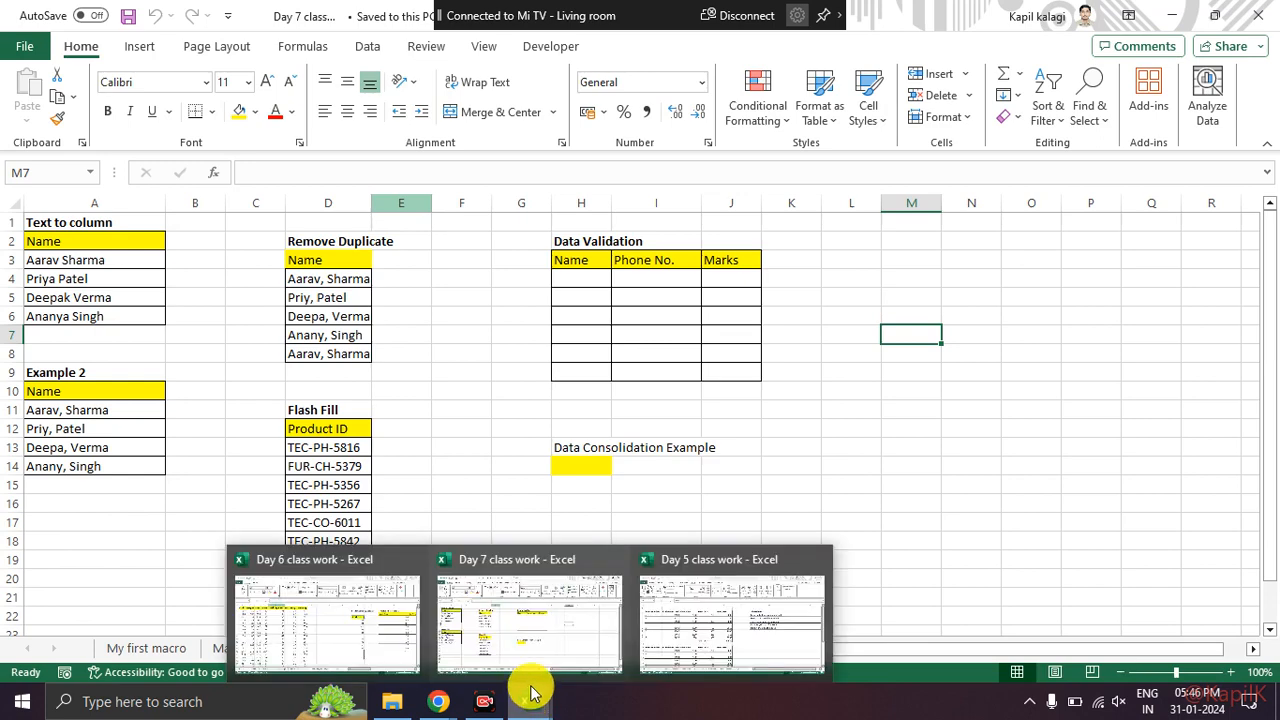
left_click(526, 638)
mouse_move(526, 702)
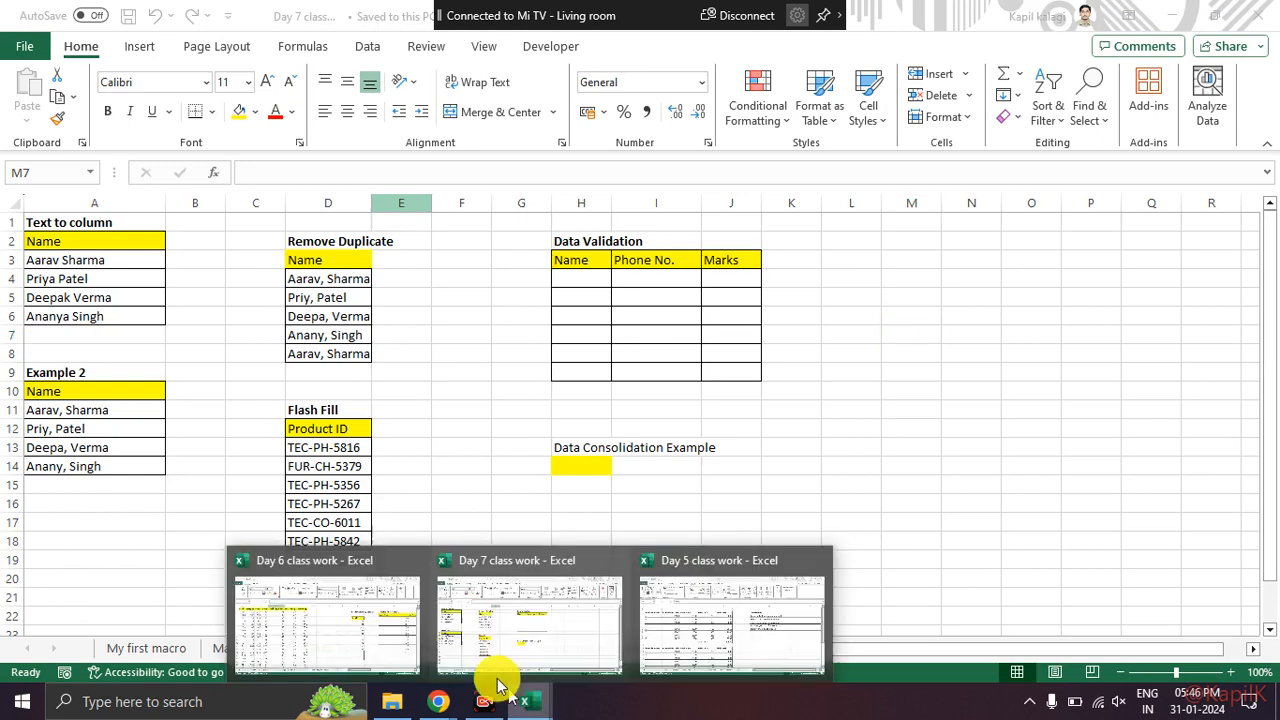
left_click(382, 646)
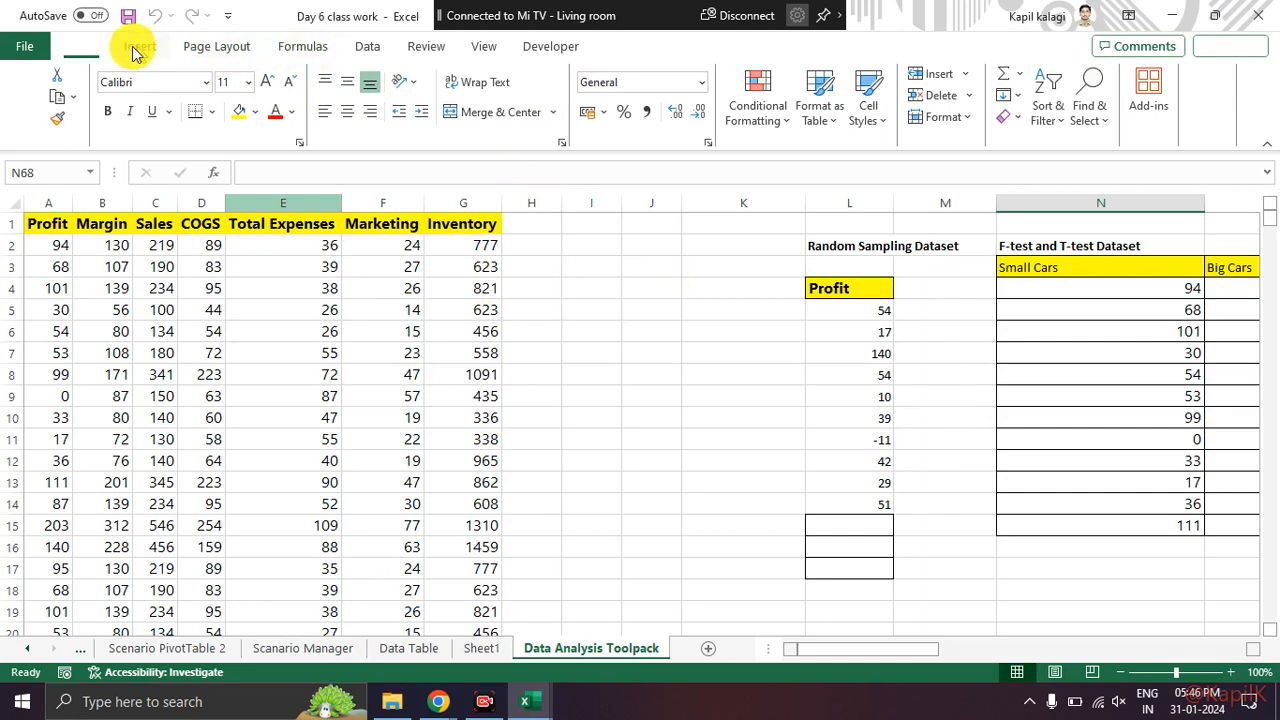
Step: Open the Data Analysis tools and look through the available analyses, from Anova: Single Factor to the t-Test and z-Test options
left_click(486, 50)
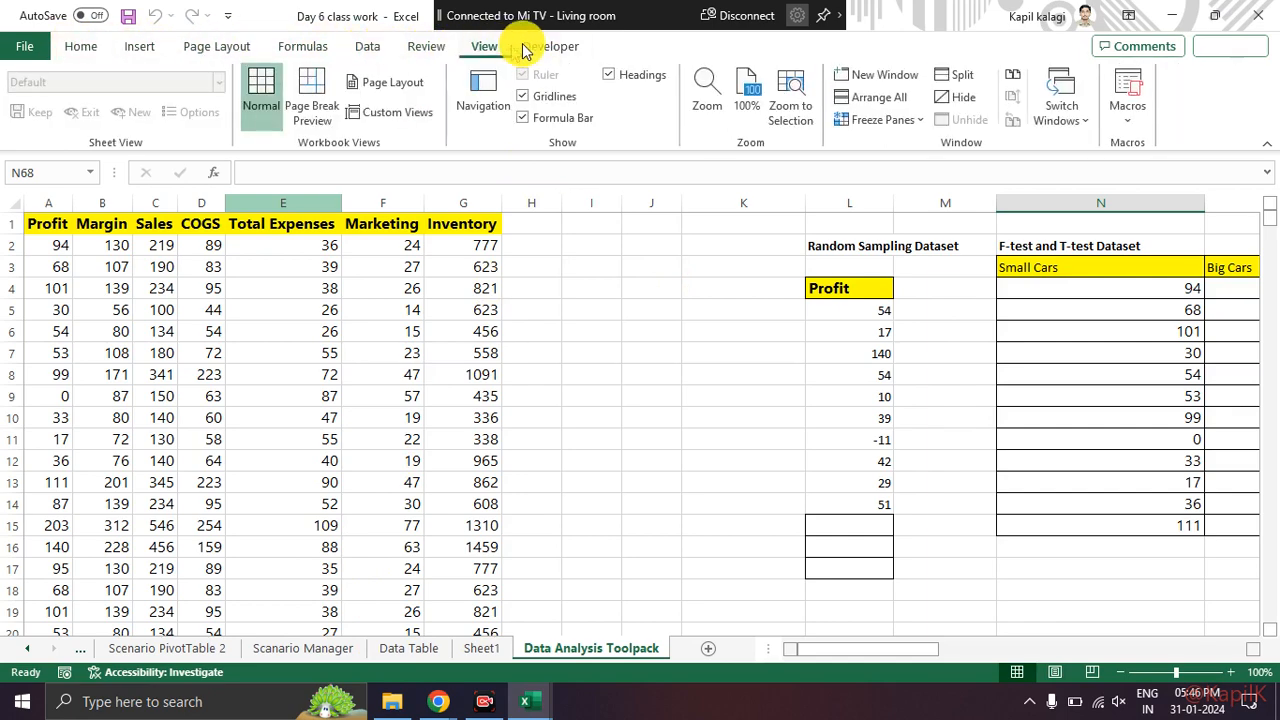
left_click(368, 46)
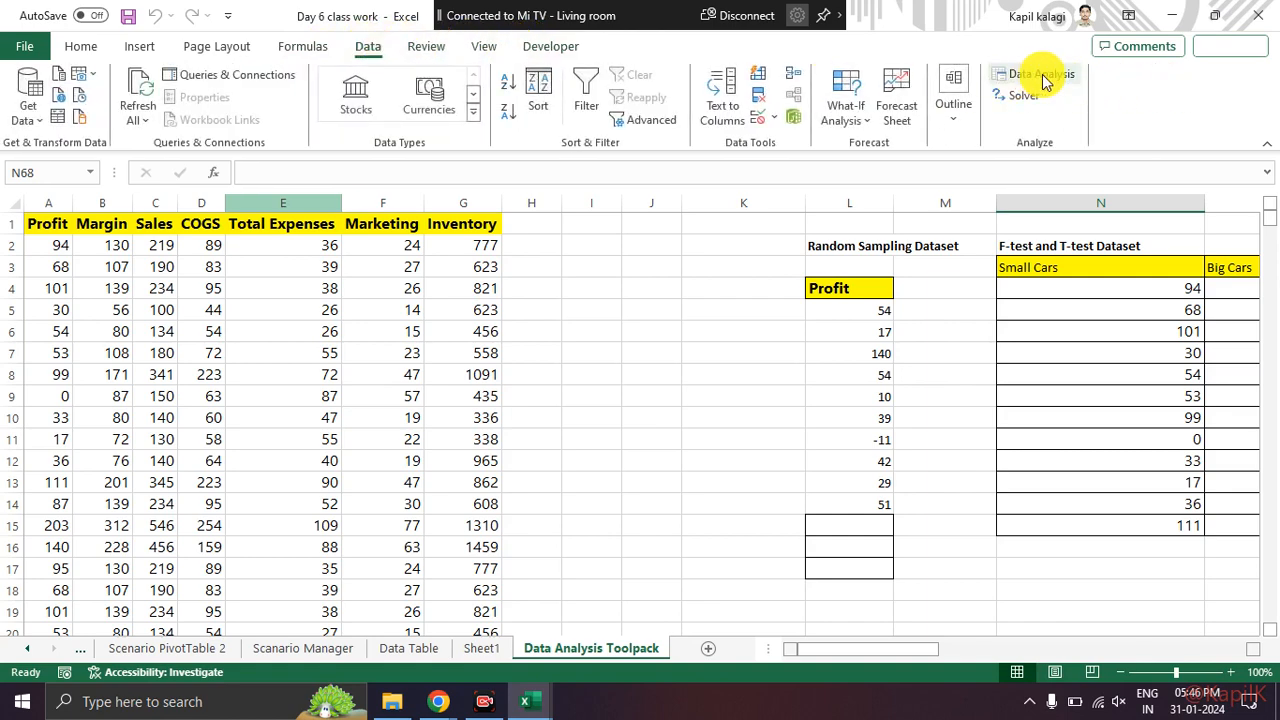
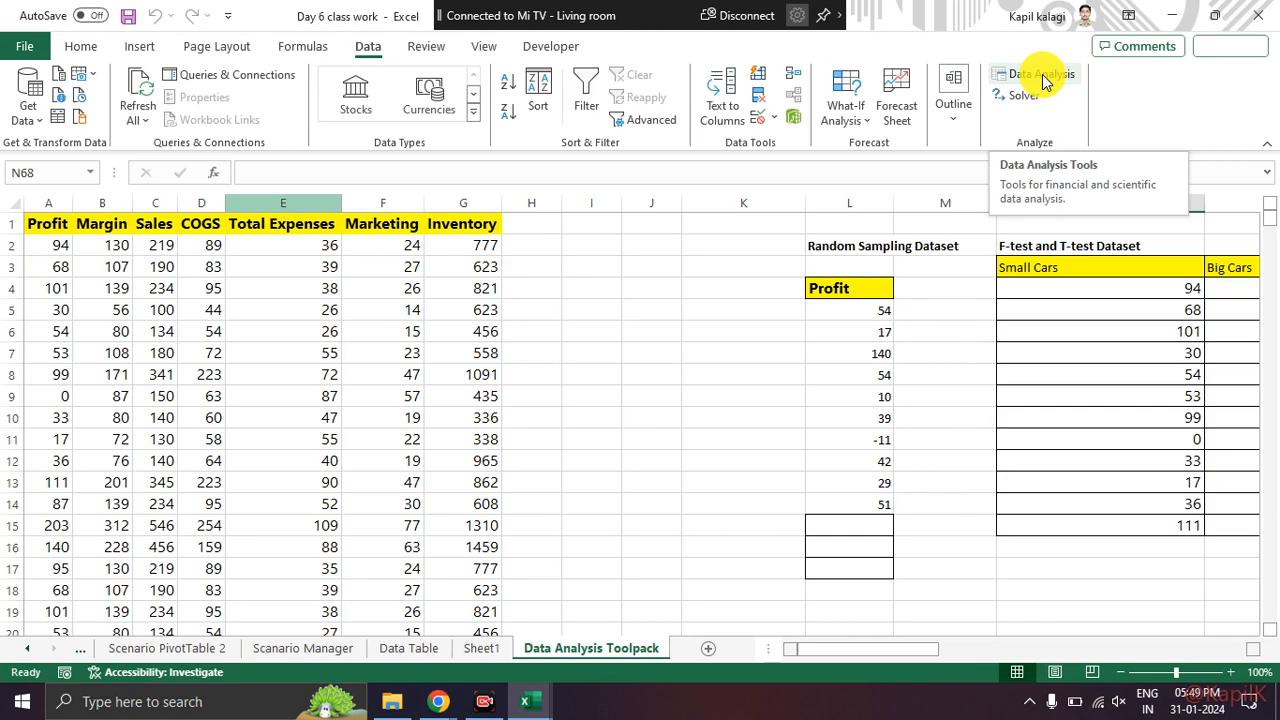
left_click(1041, 76)
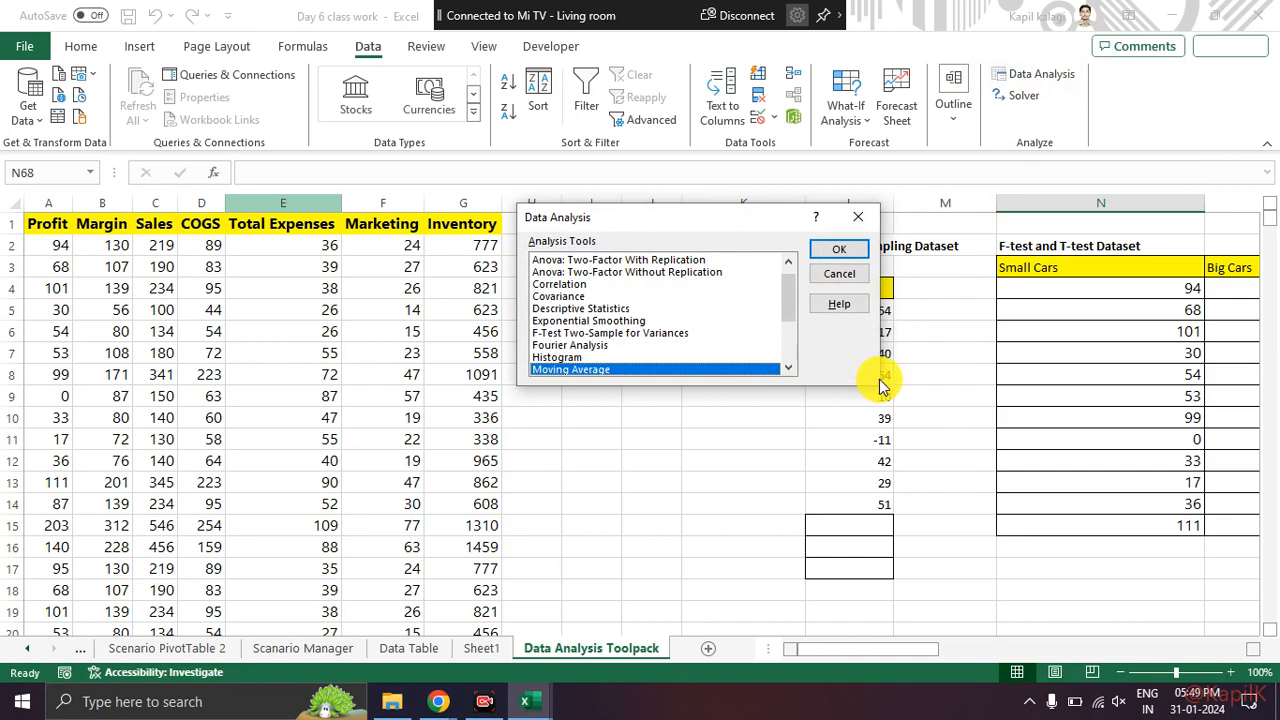
left_click_drag(694, 220, 609, 204)
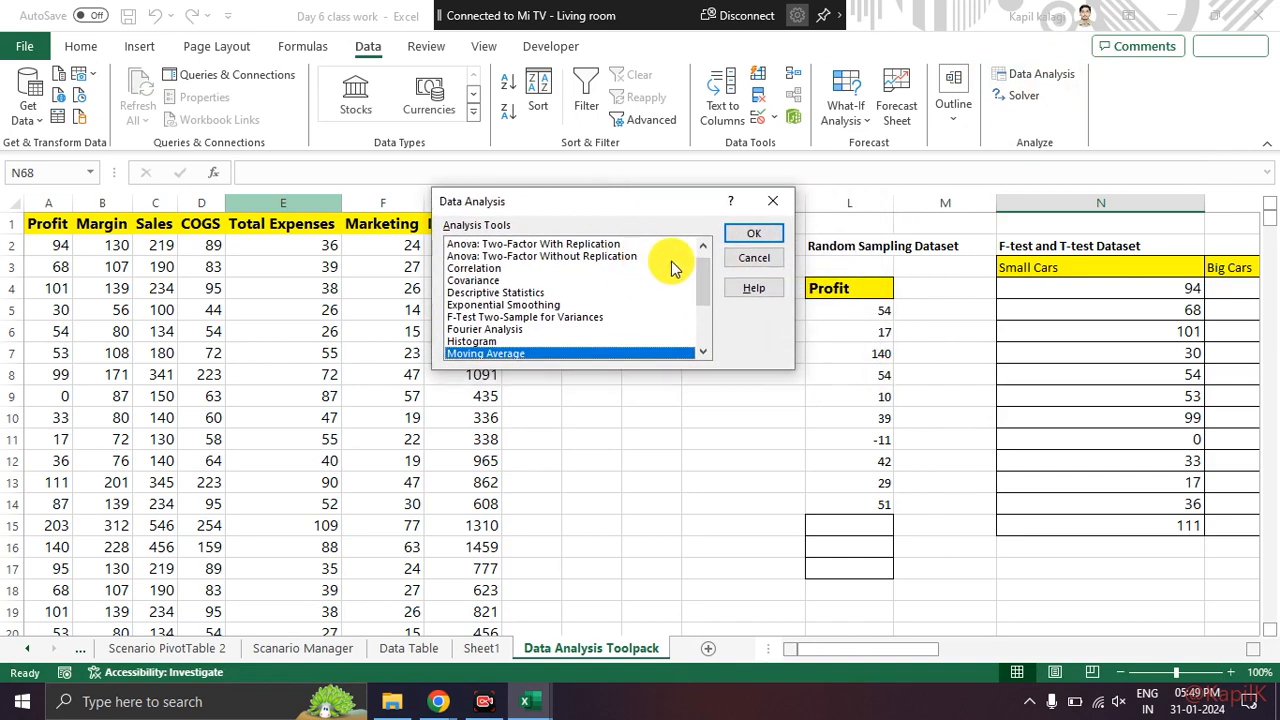
scroll(698, 283, "down", 3)
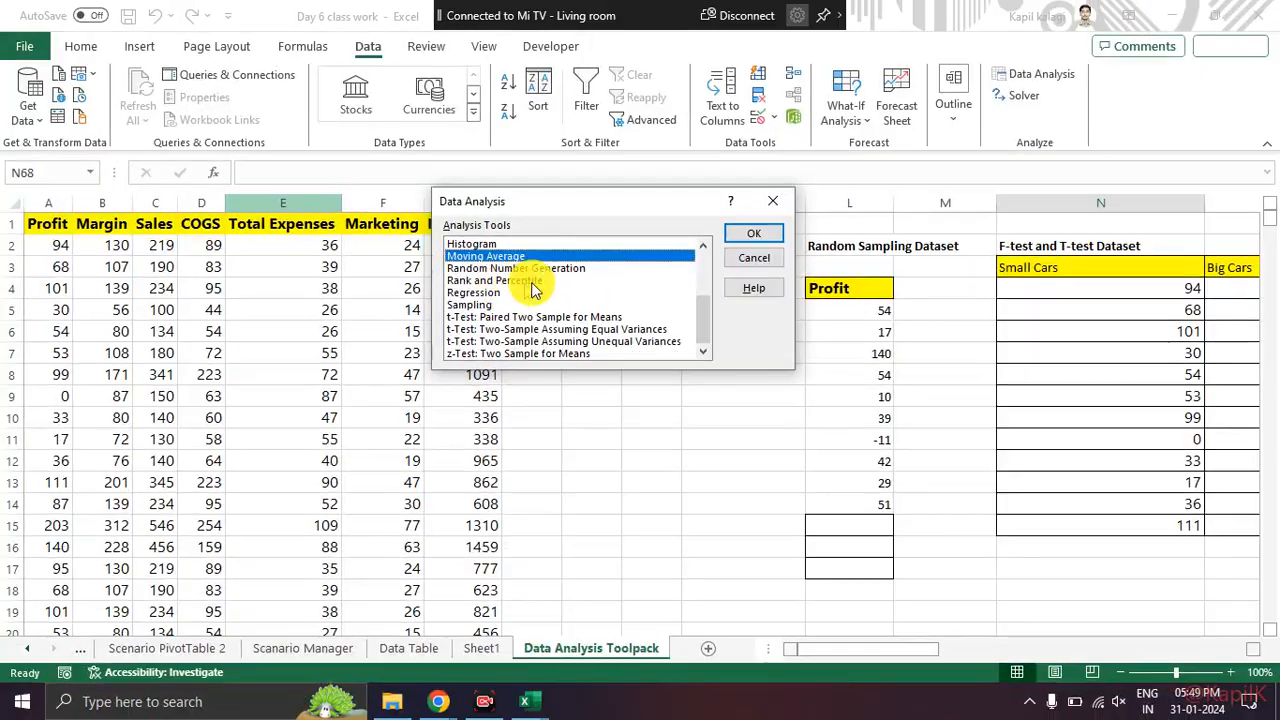
left_click_drag(706, 312, 704, 274)
left_click(510, 354)
left_click(507, 330)
left_click(495, 281)
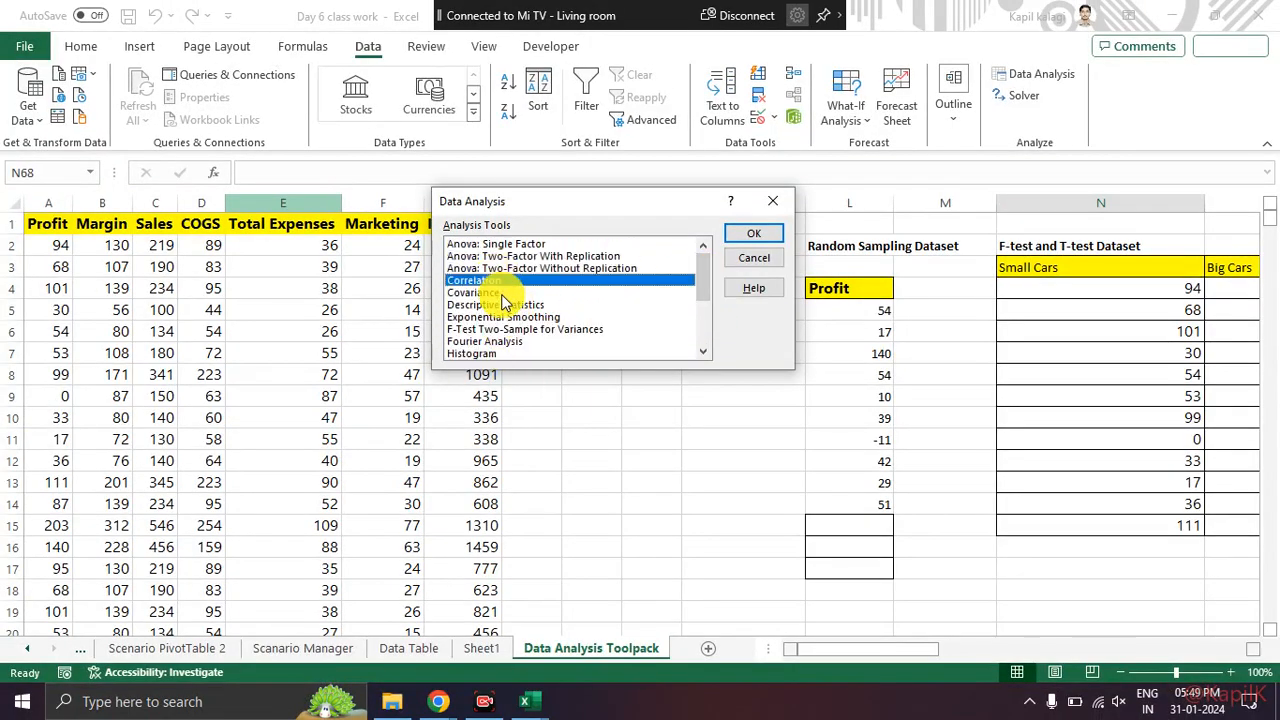
left_click(520, 246)
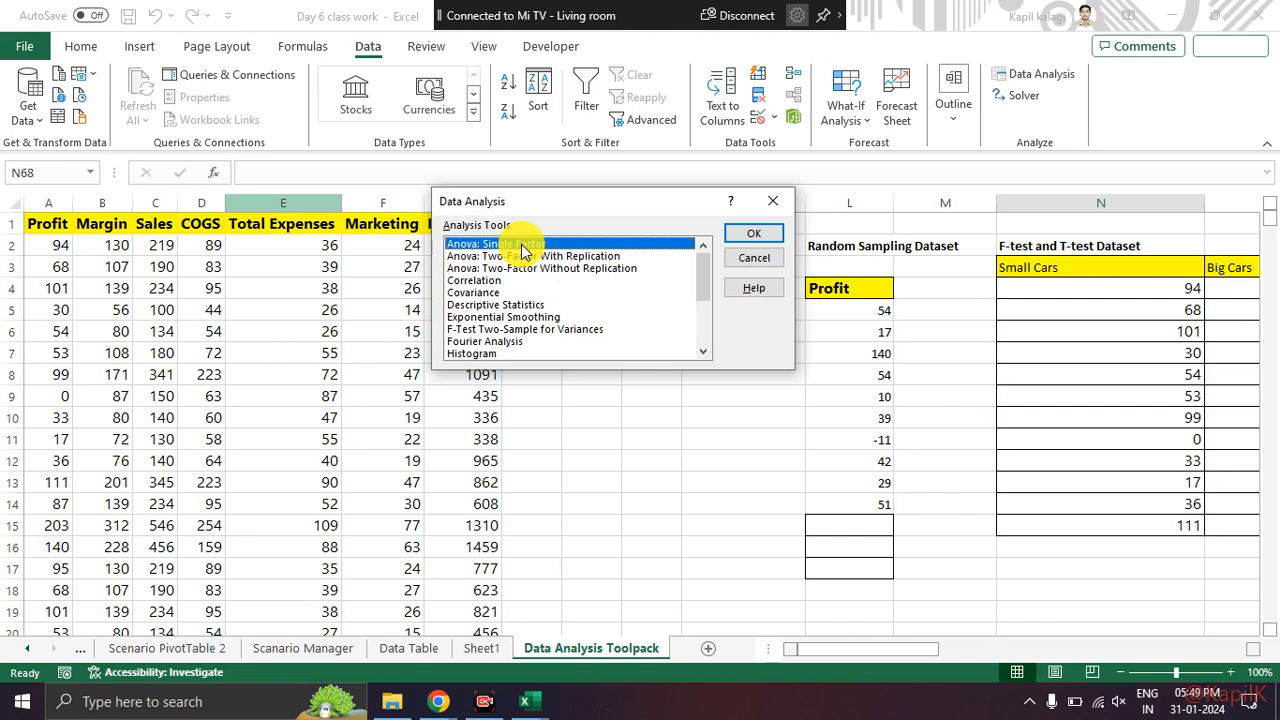
scroll(523, 328, "down", 3)
left_click(557, 318)
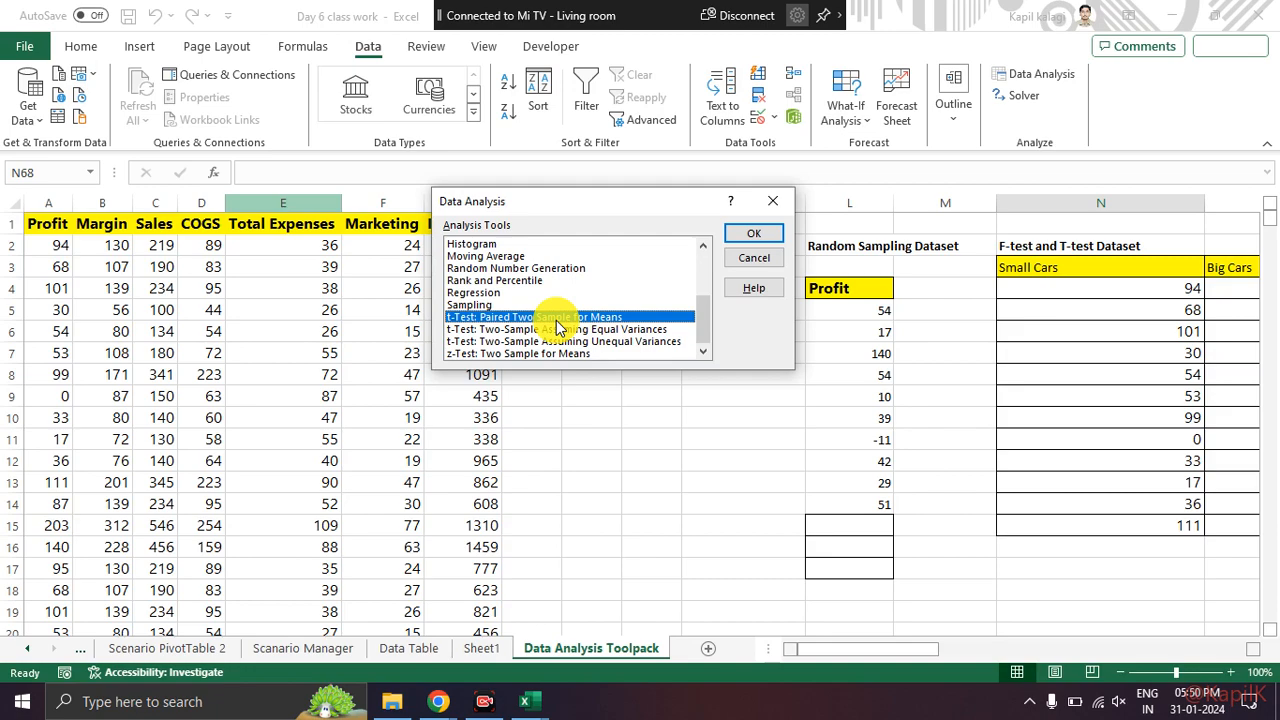
Step: Start the Sampling analysis tool and examine the Profit column of the Random Sampling Dataset
left_click(510, 305)
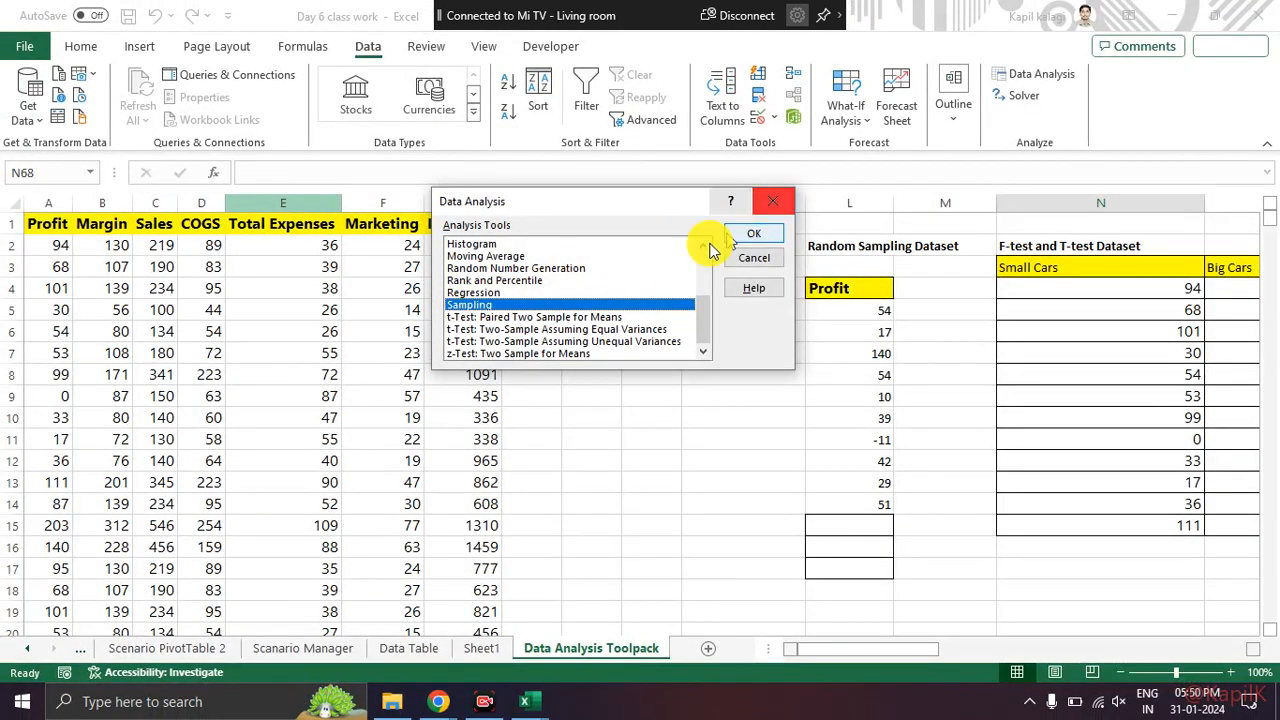
left_click(748, 236)
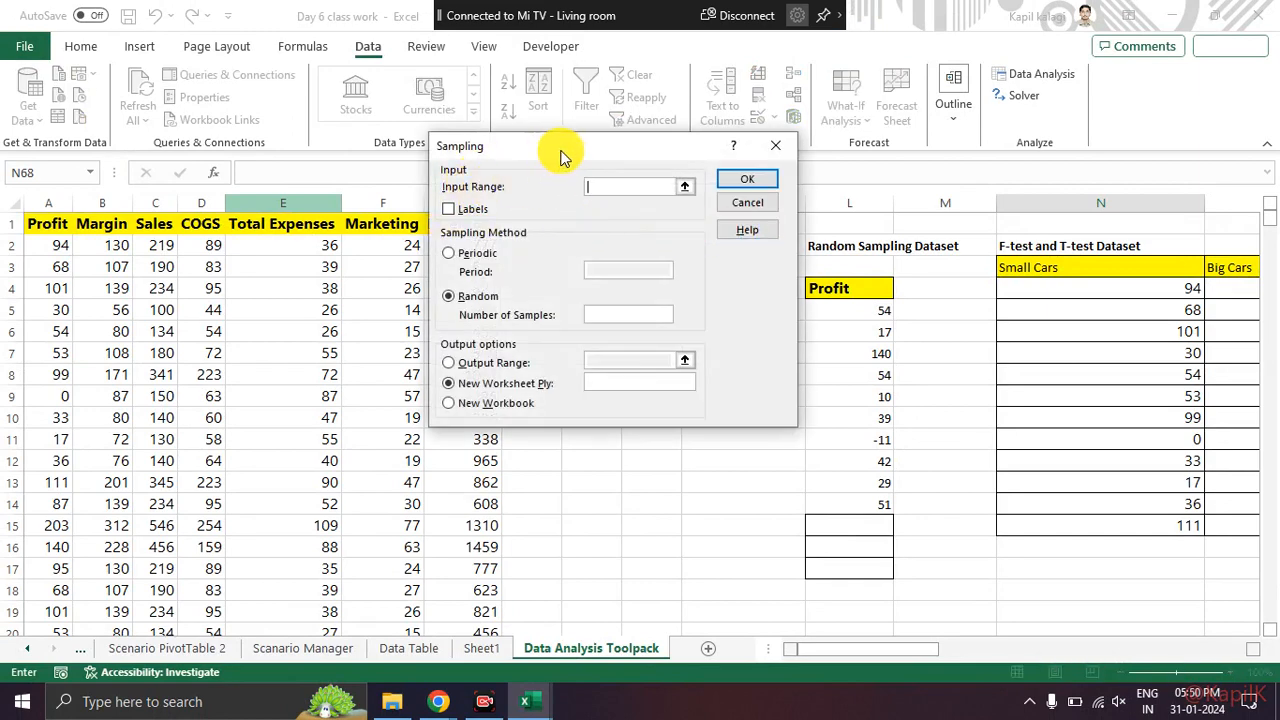
left_click_drag(594, 154, 428, 156)
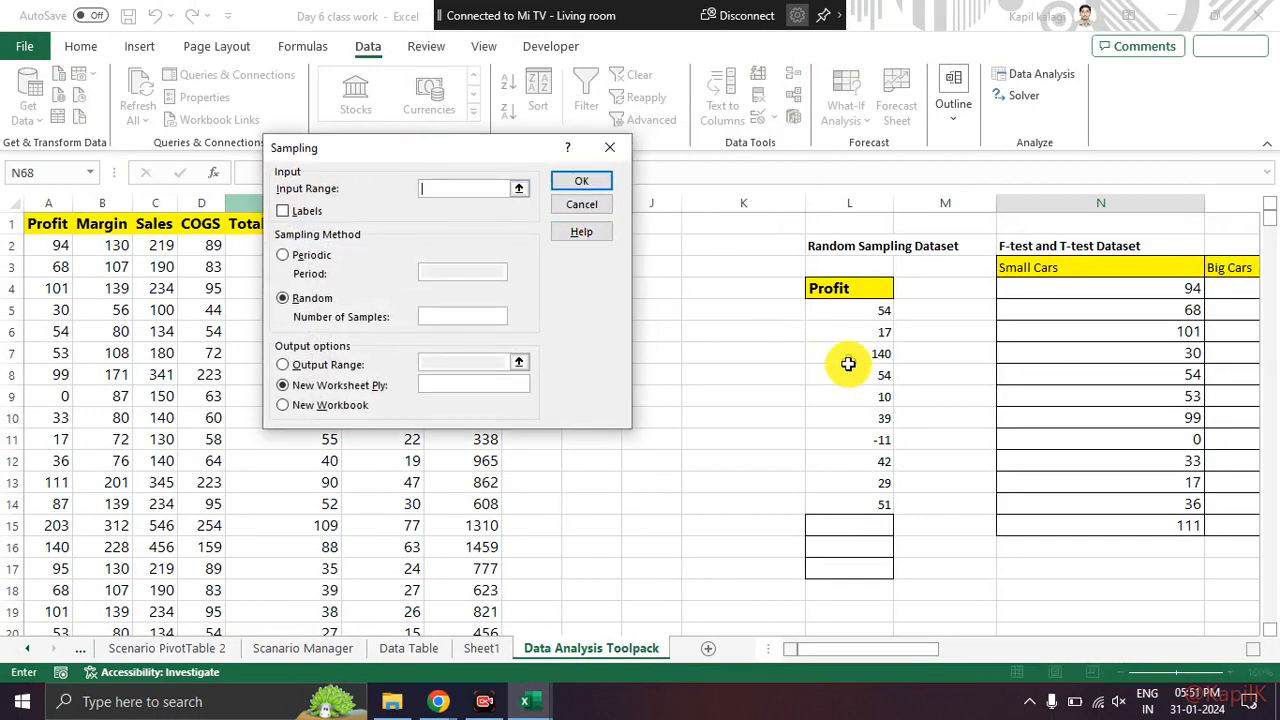
scroll(904, 372, "down", 3)
scroll(904, 374, "up", 3)
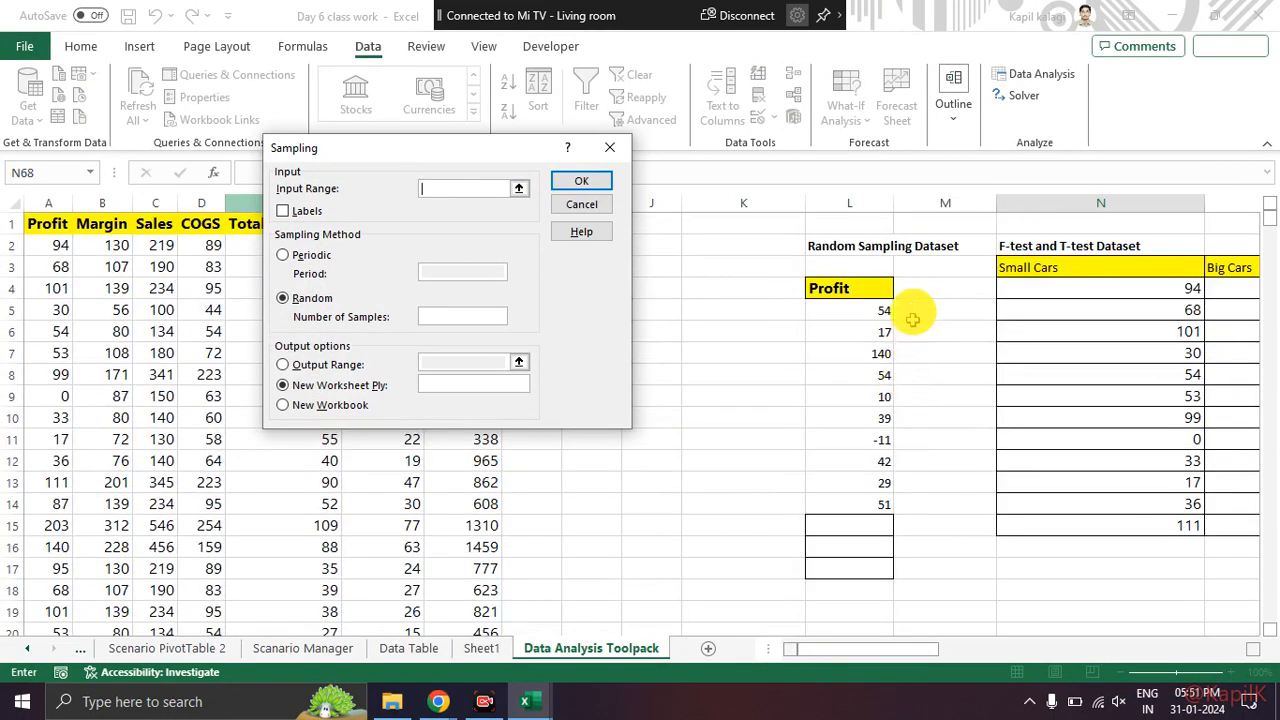
left_click_drag(915, 270, 762, 420)
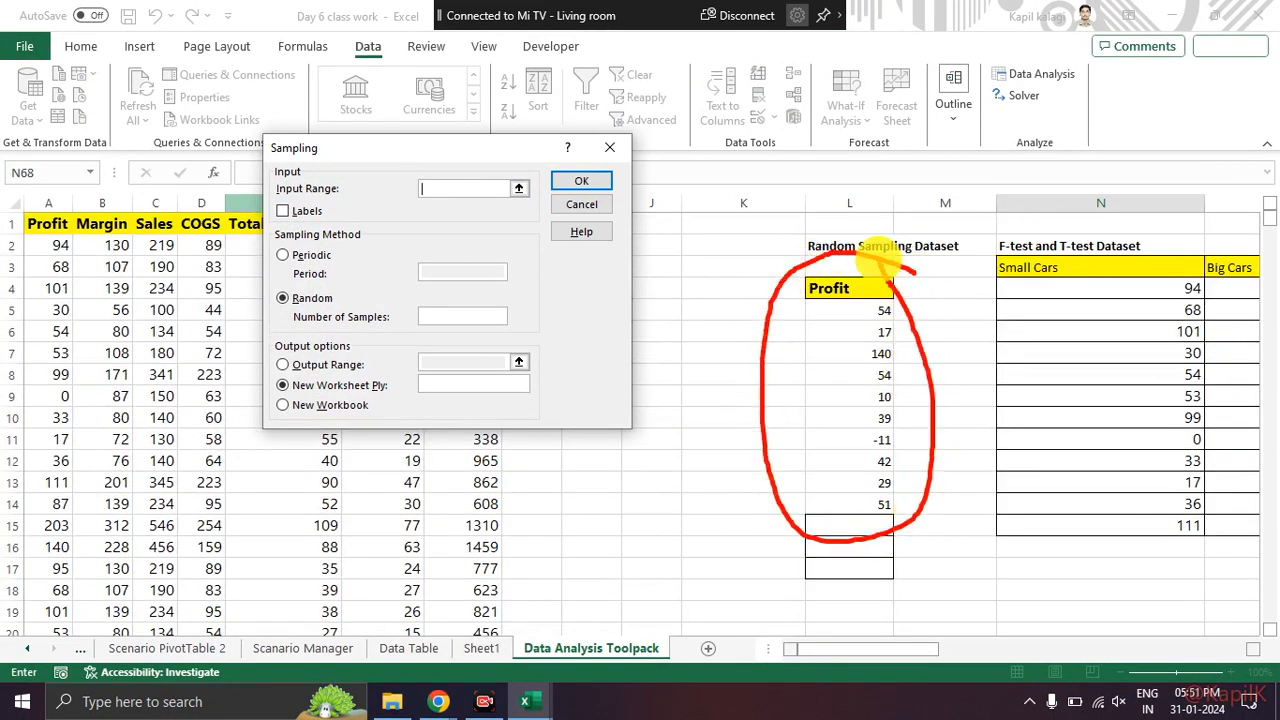
Step: Set the sampling input range to the Profit column including its header, L4:L14, and enable labels
left_click_drag(870, 310, 882, 505)
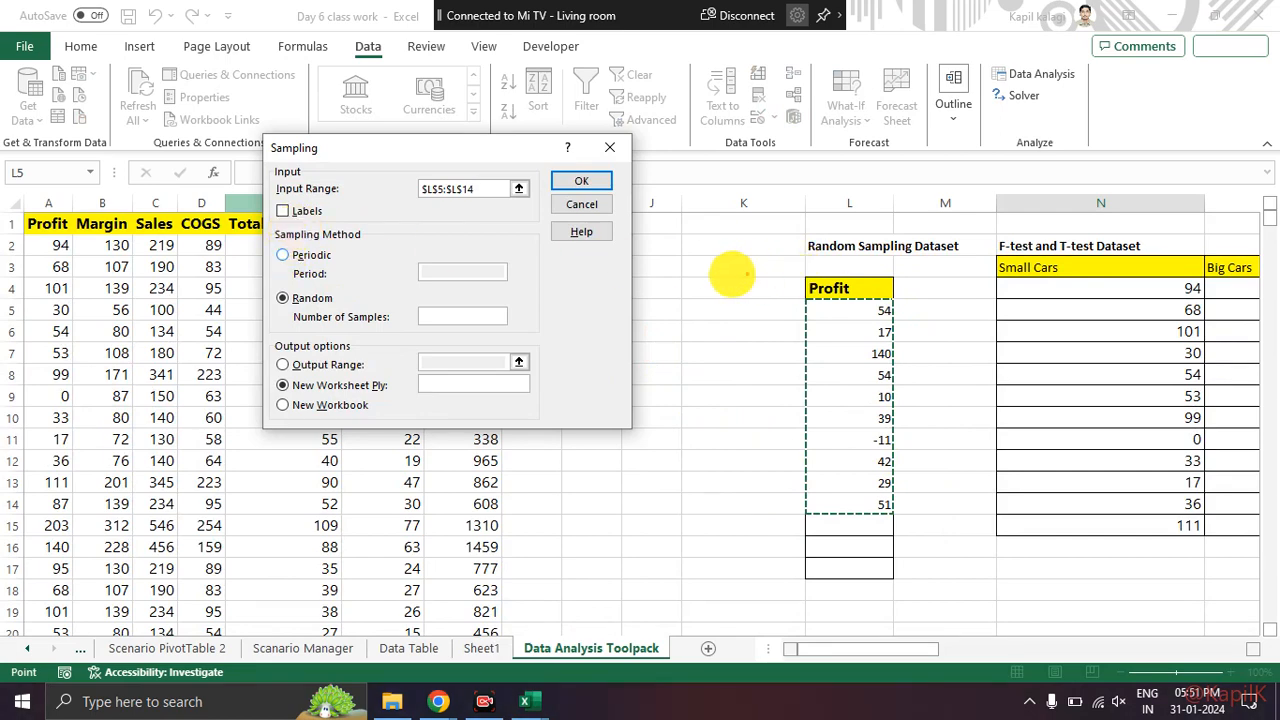
left_click(355, 186)
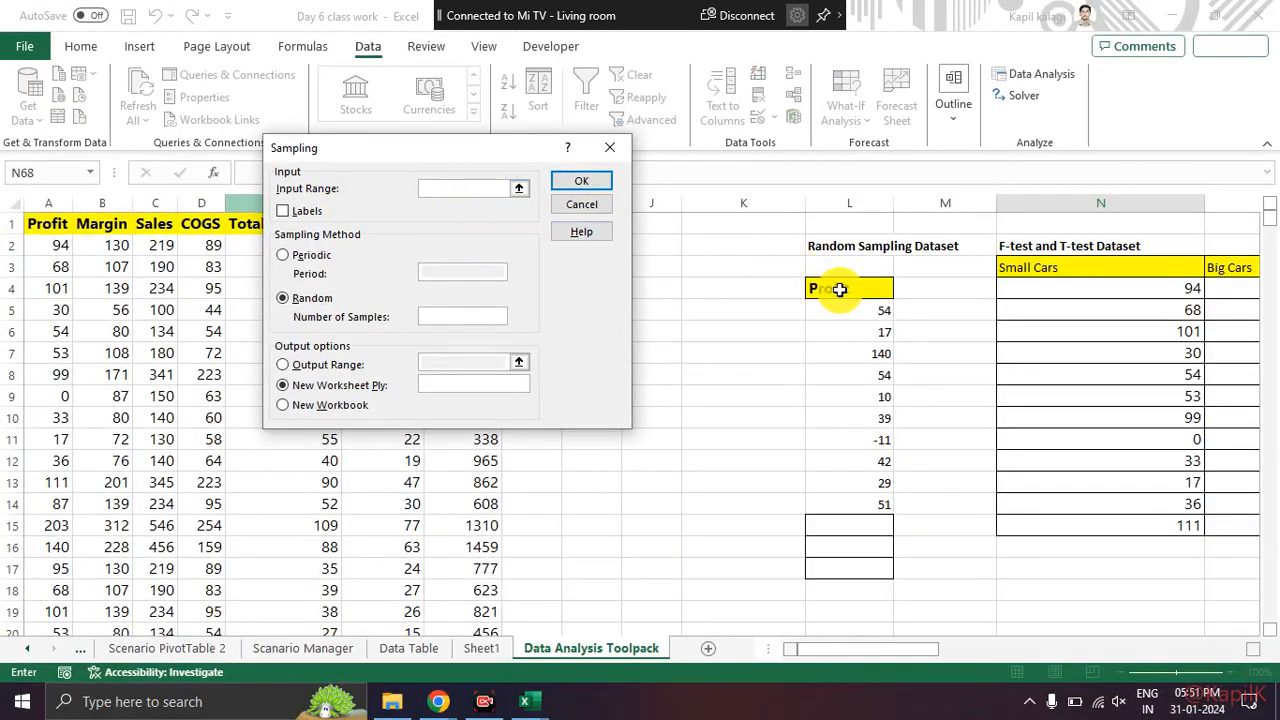
left_click_drag(840, 288, 840, 504)
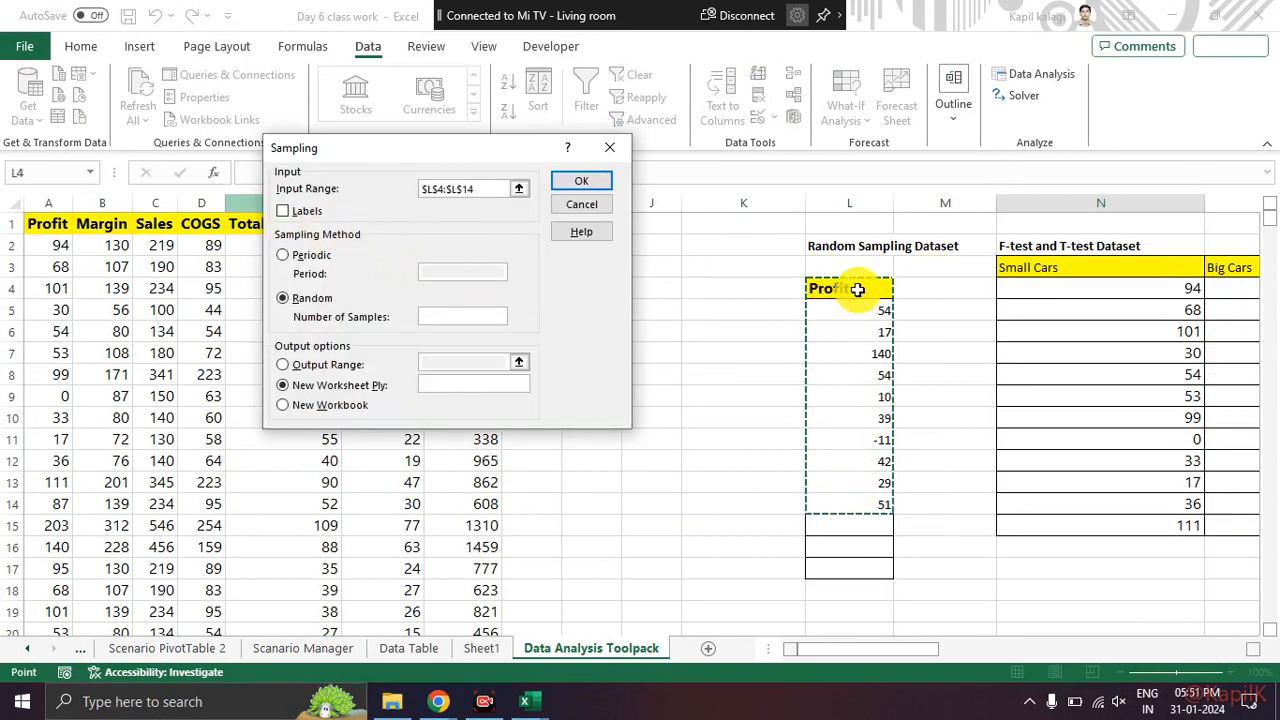
left_click(283, 210)
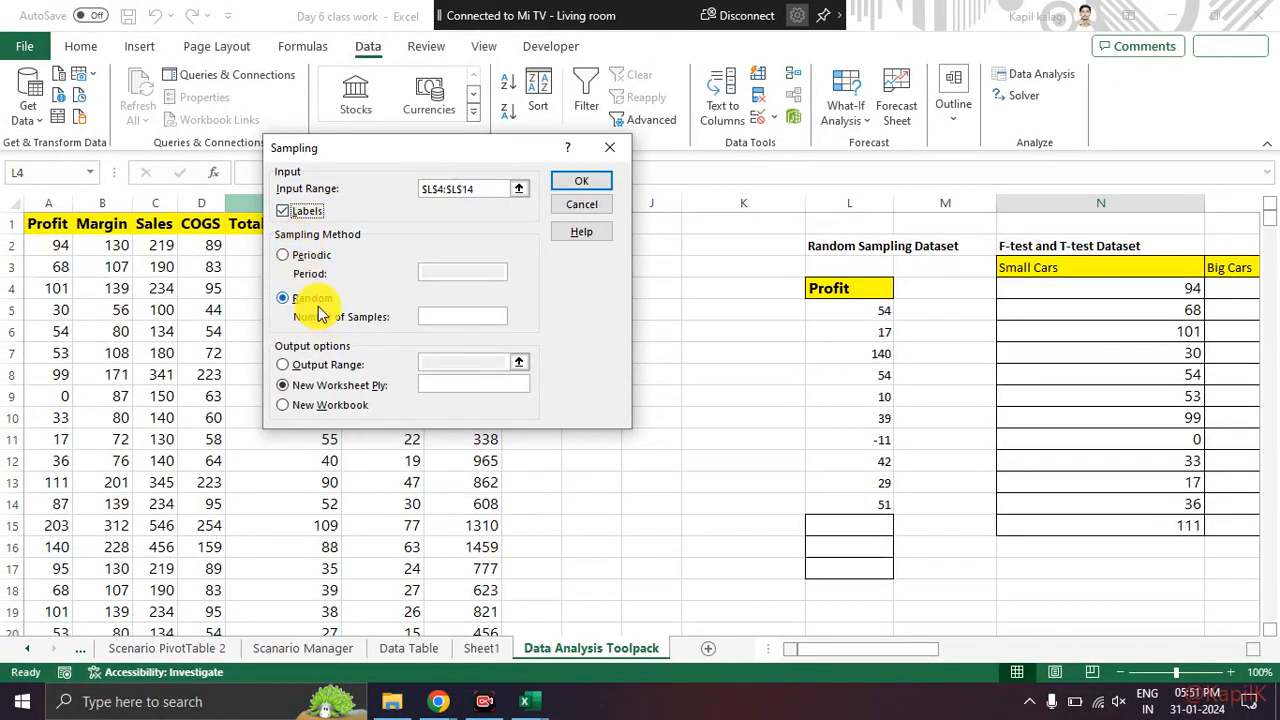
Step: Run the random sampling with 2 samples and output the result to a new workbook
left_click(441, 316)
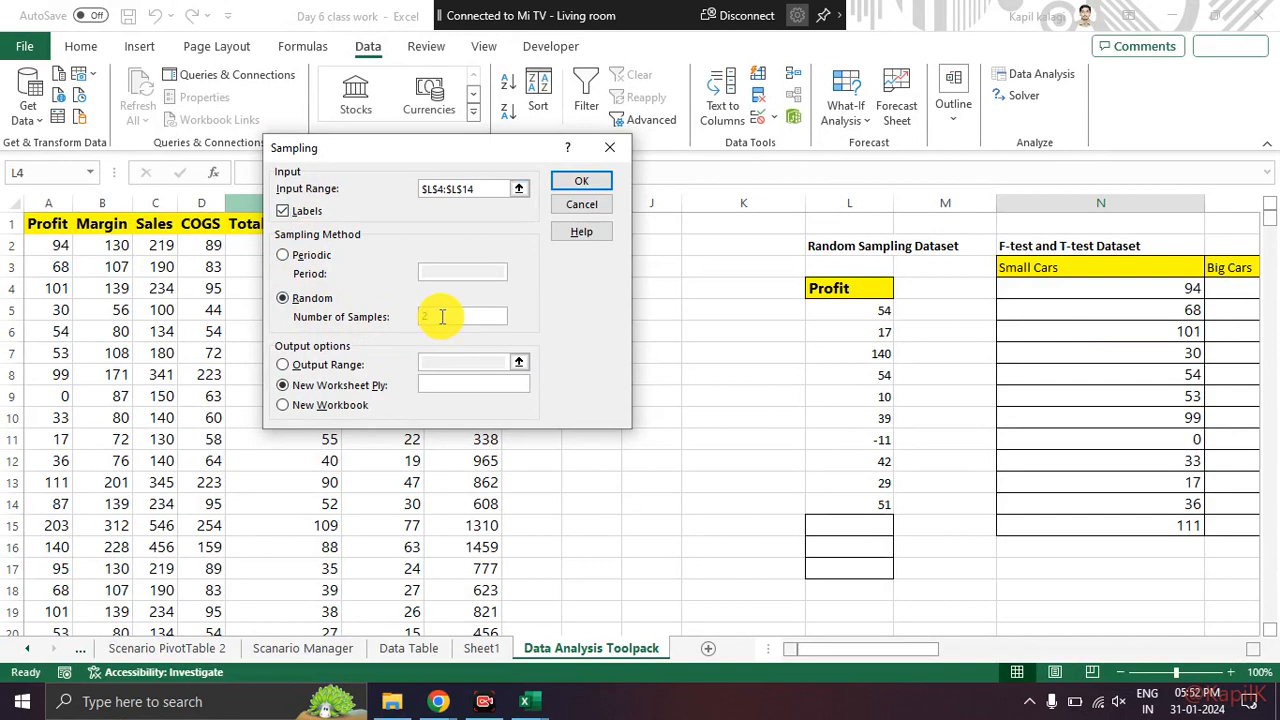
left_click(284, 405)
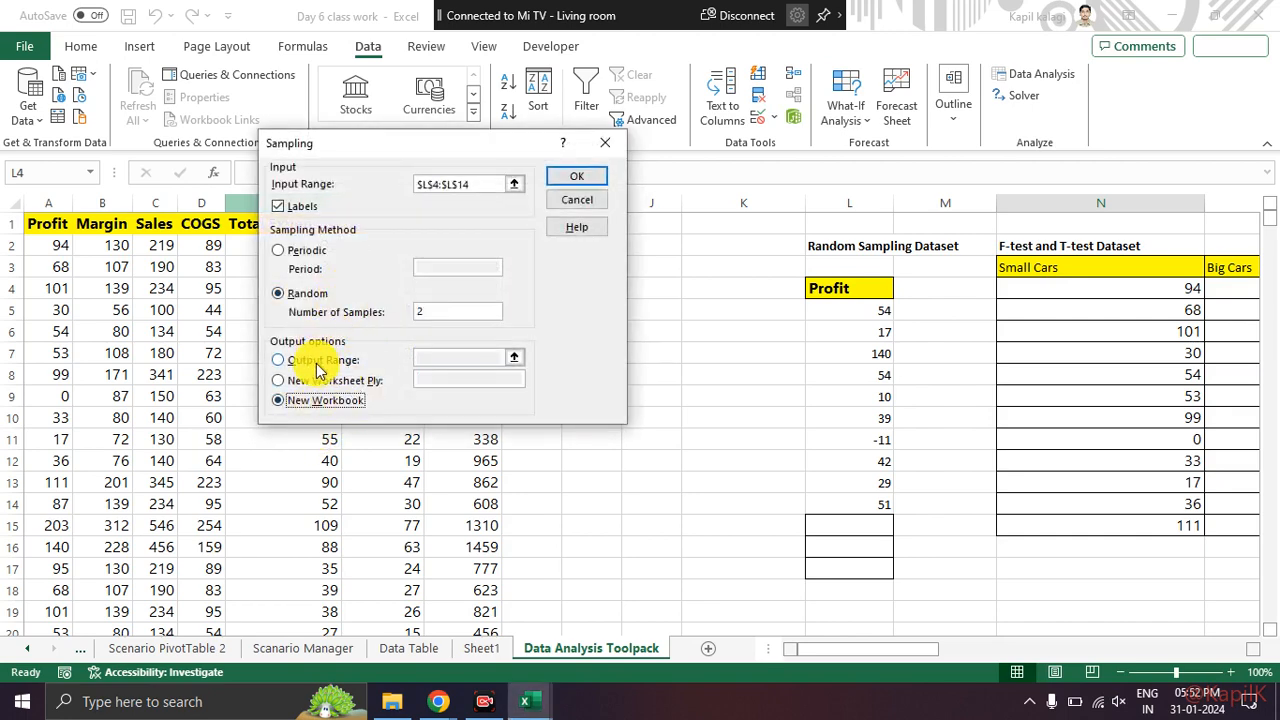
mouse_move(340, 330)
left_mouse_down()
mouse_move(255, 415)
mouse_move(330, 320)
mouse_move(310, 340)
left_mouse_up()
key("Escape")
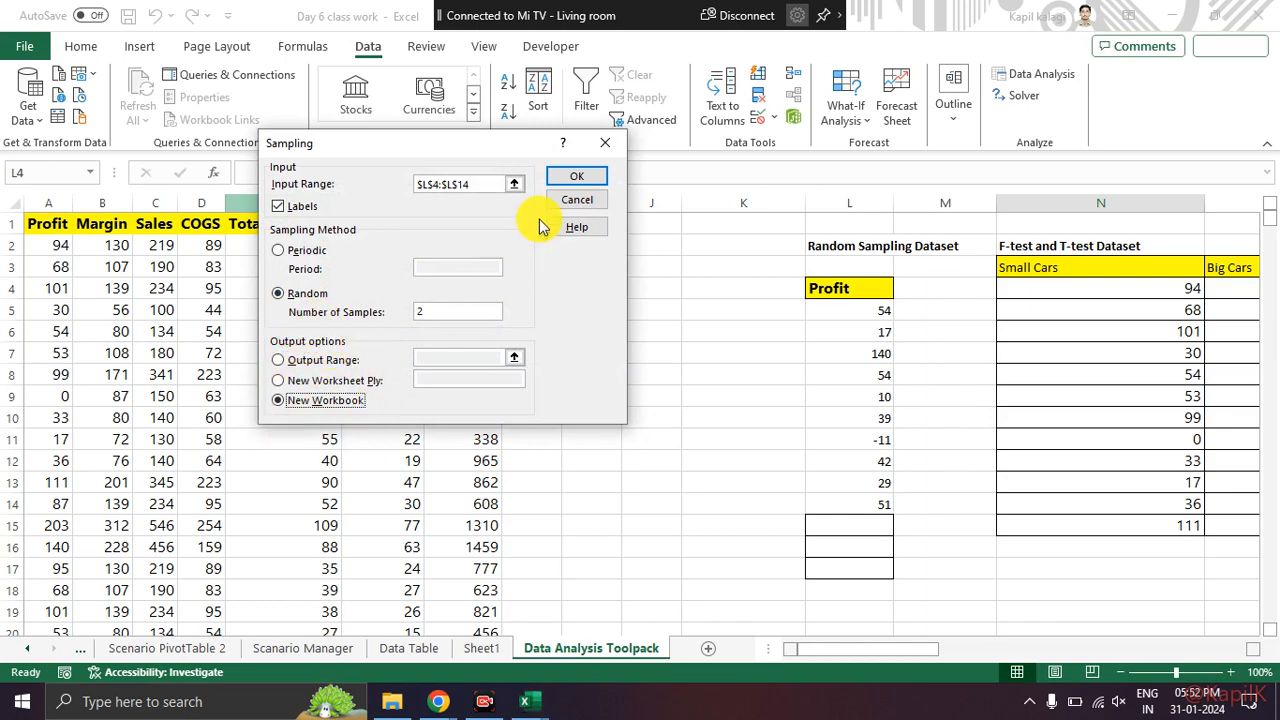
left_click(560, 179)
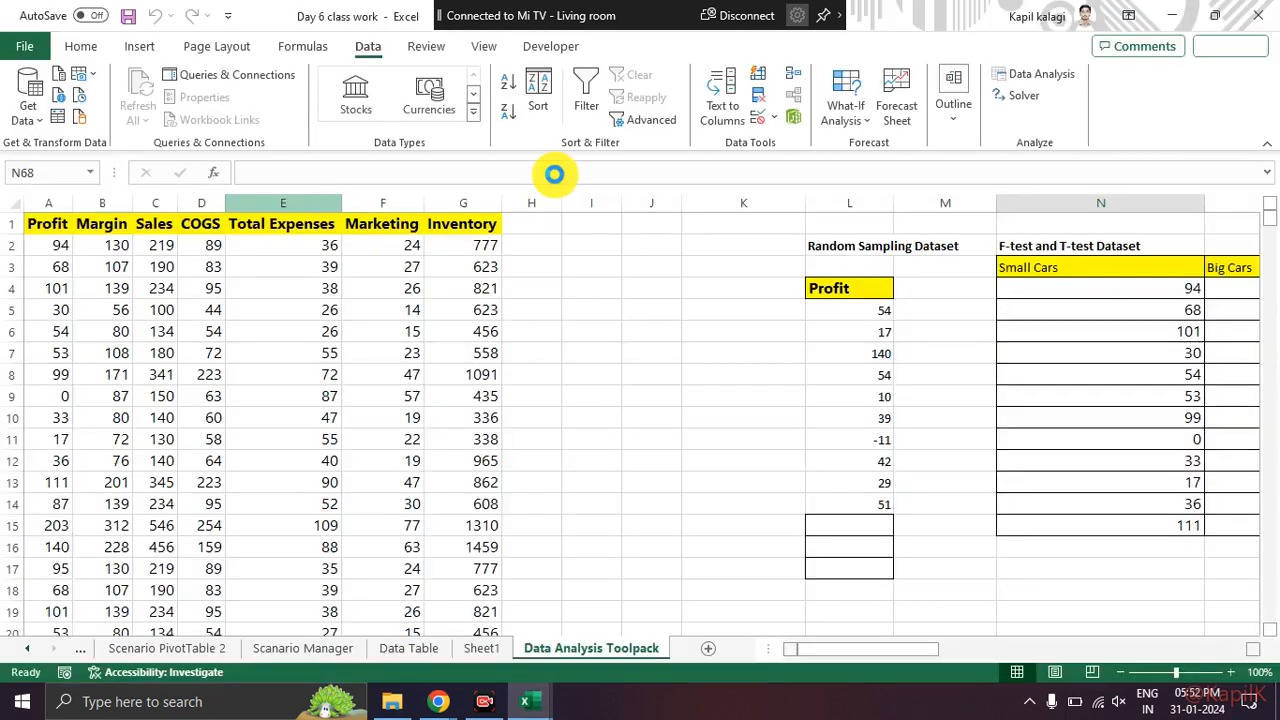
Step: Examine the sampled values in column A of the new workbook and return to the Day 6 workbook to compare them with the Profit data
left_click(225, 310)
left_click(63, 226)
left_click_drag(63, 240, 64, 244)
left_click(211, 330)
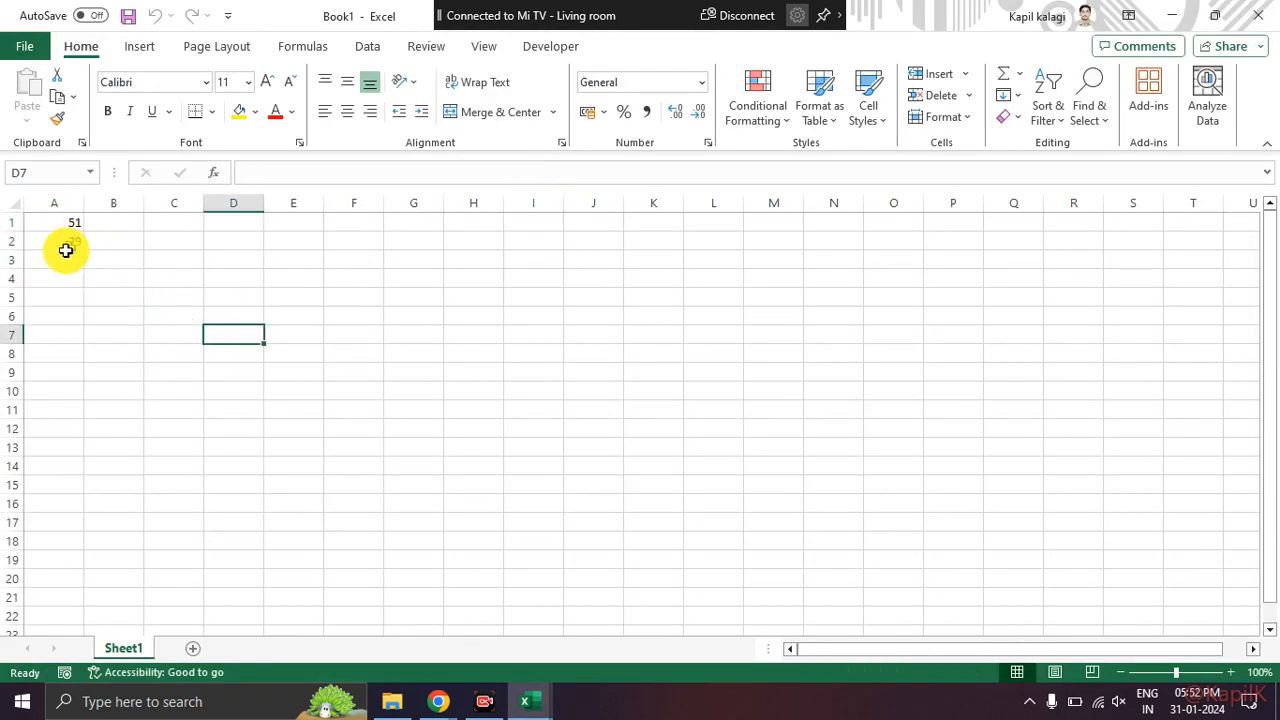
key("alt+Tab")
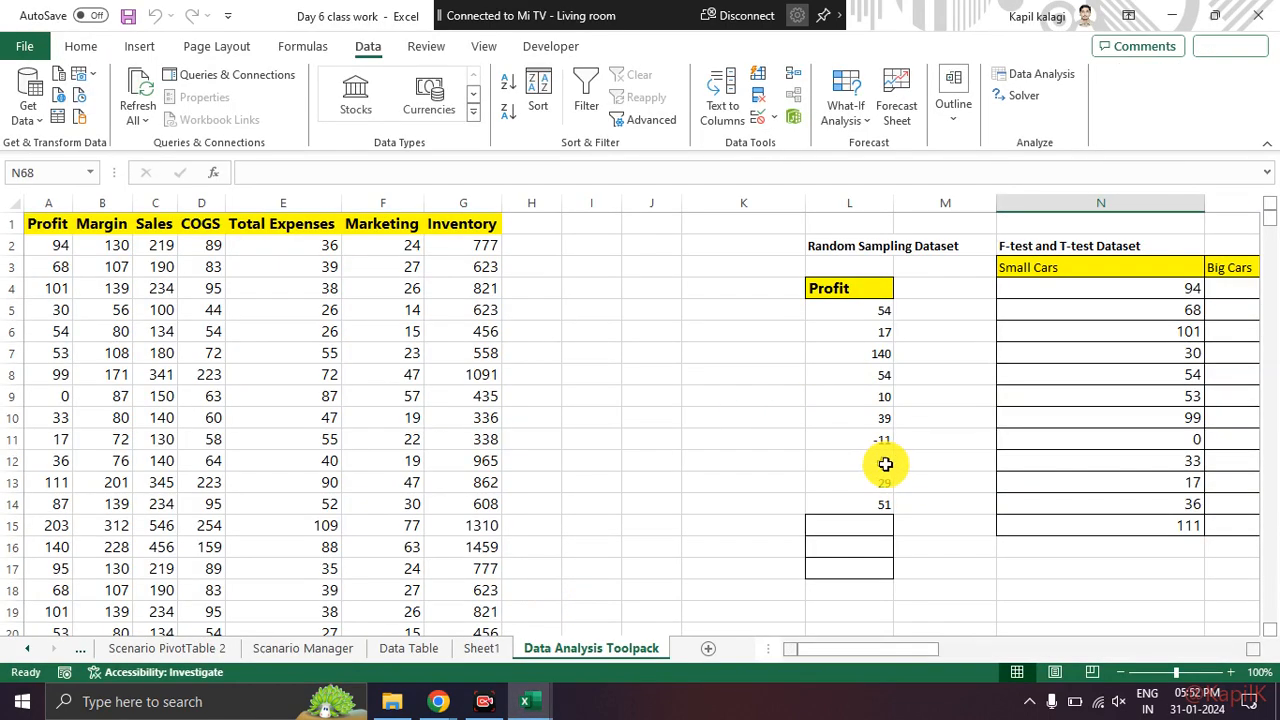
Step: Compare the last entries of the Profit column with the sampled values in the new workbook
left_click(851, 505)
left_click(851, 482)
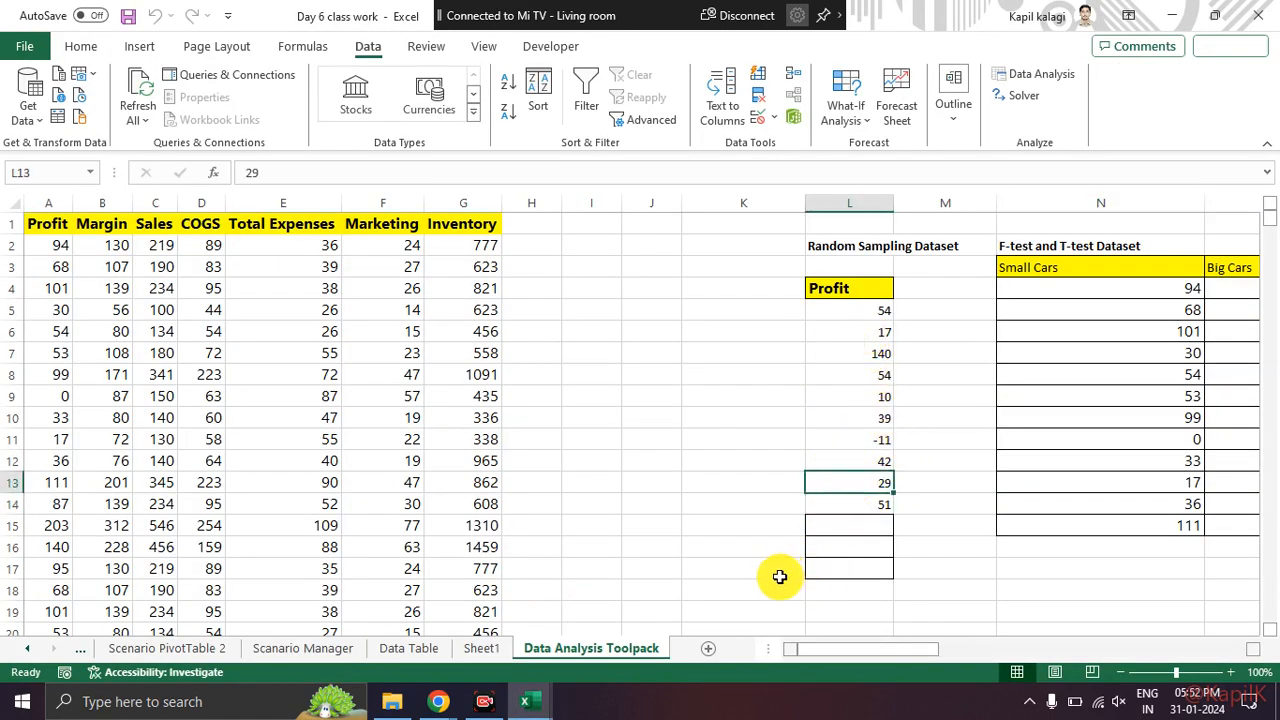
key("alt+Tab")
key("alt+Tab")
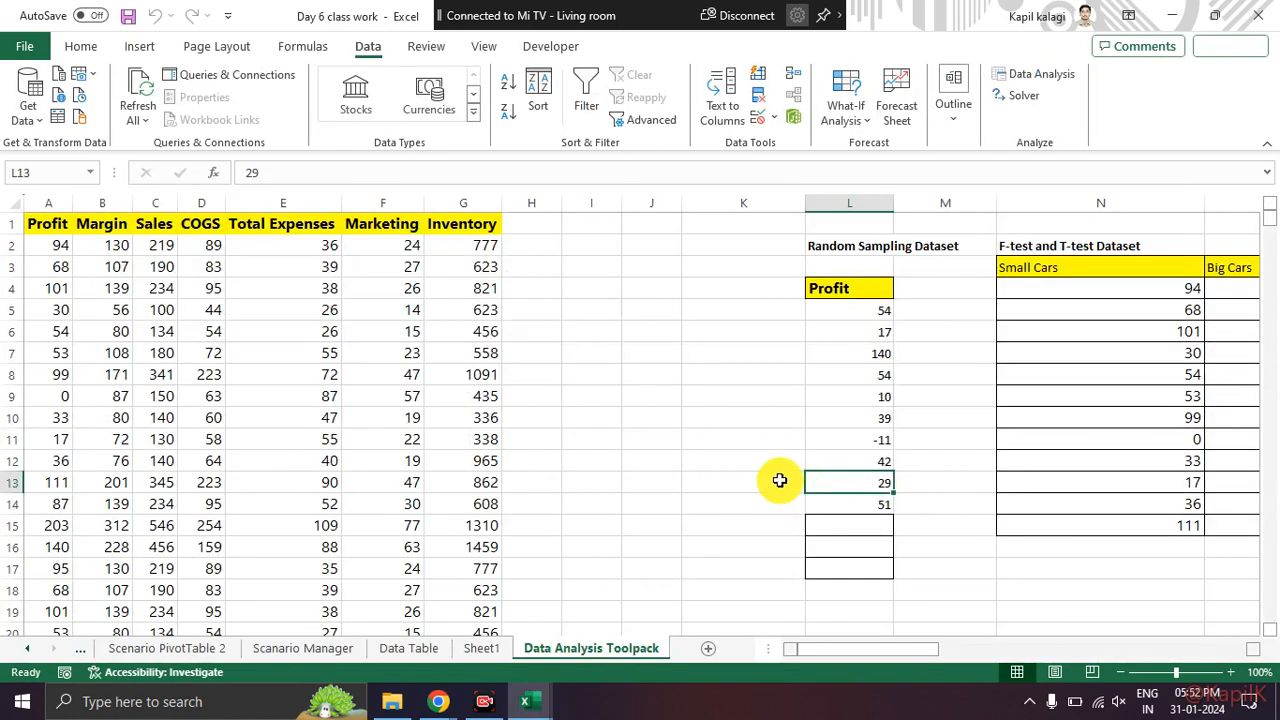
key("alt+Tab")
key("alt+Tab")
Step: Run random Sampling with 2 samples on the Profit range L4:L14 with labels, outputting the result to cell M17
left_click_drag(877, 290, 887, 505)
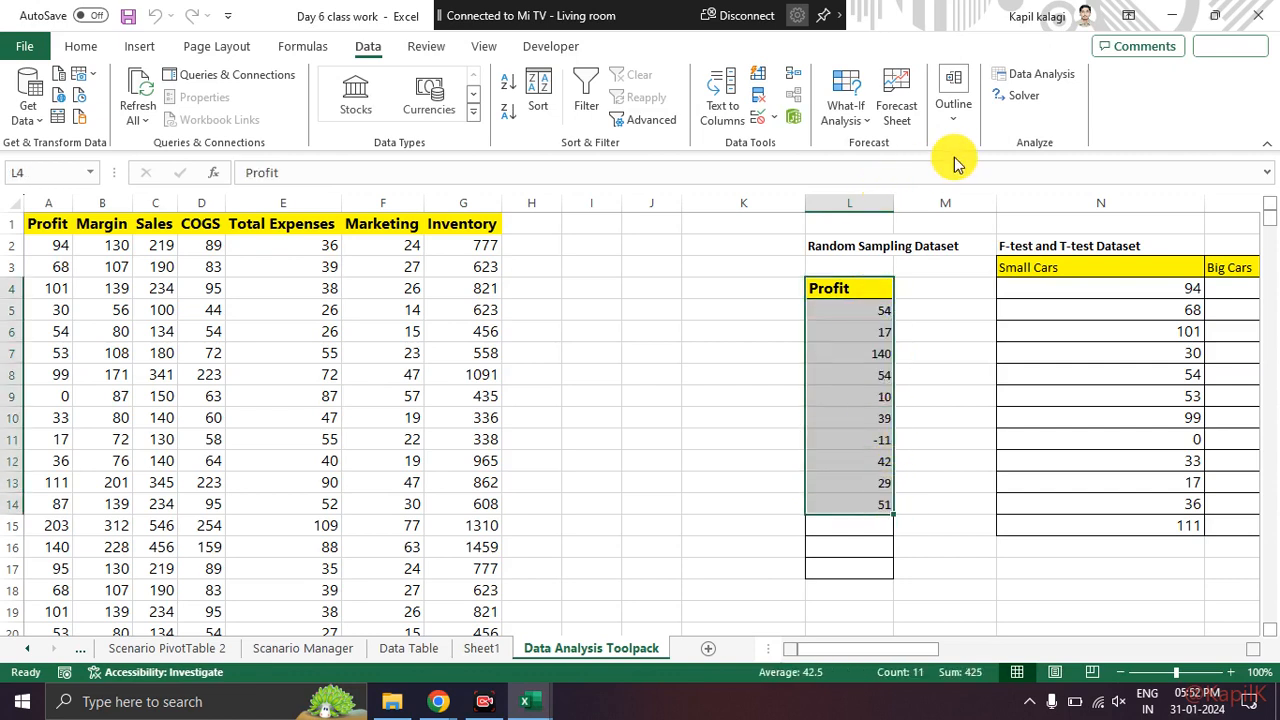
left_click(1027, 80)
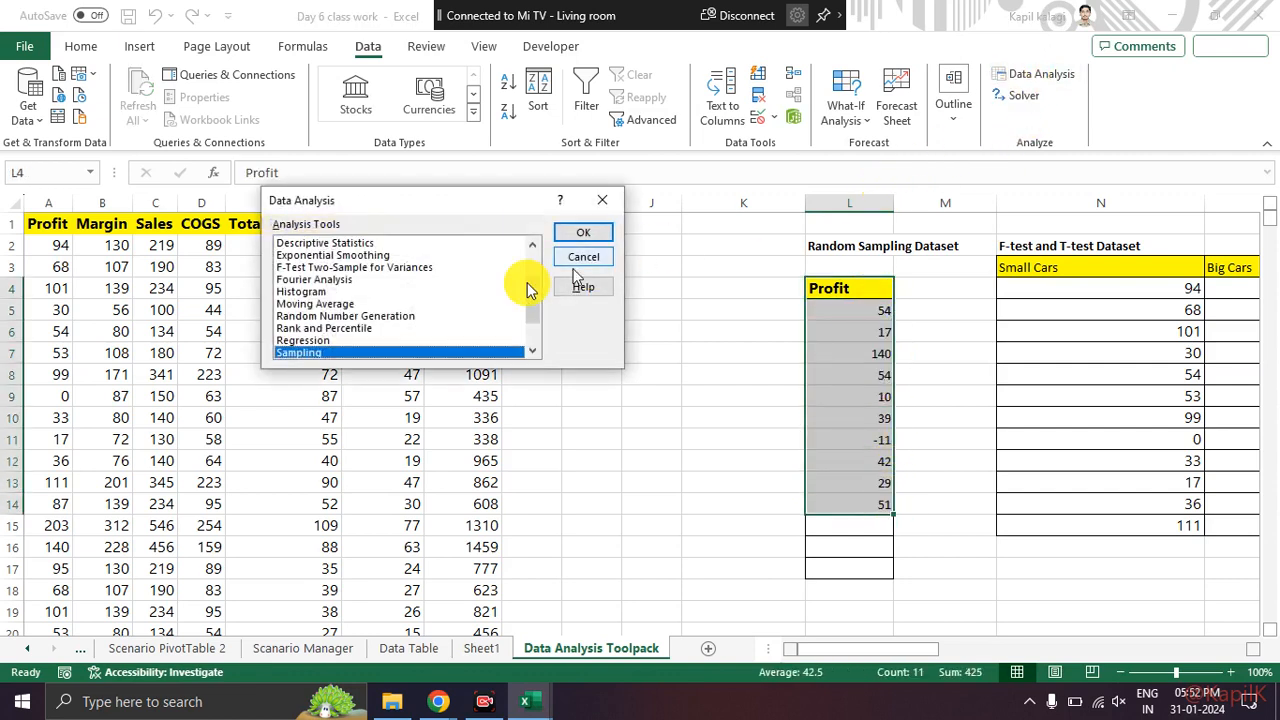
left_click(566, 231)
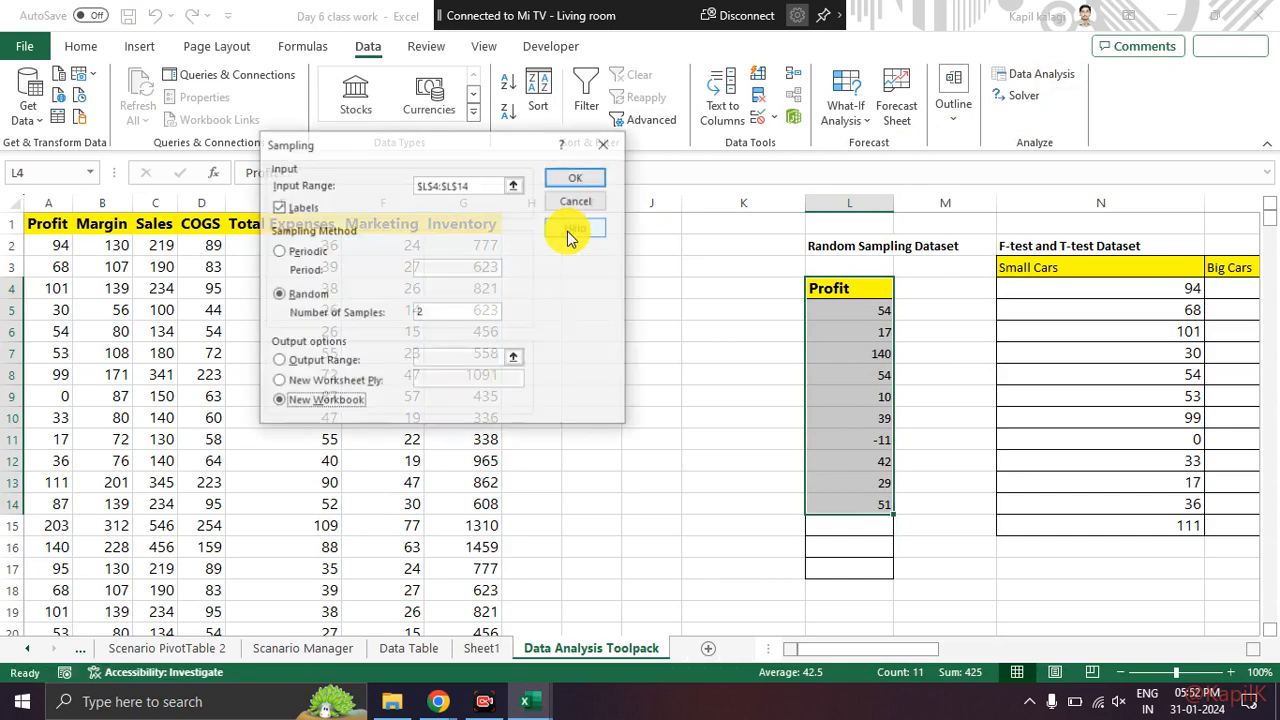
left_click(453, 313)
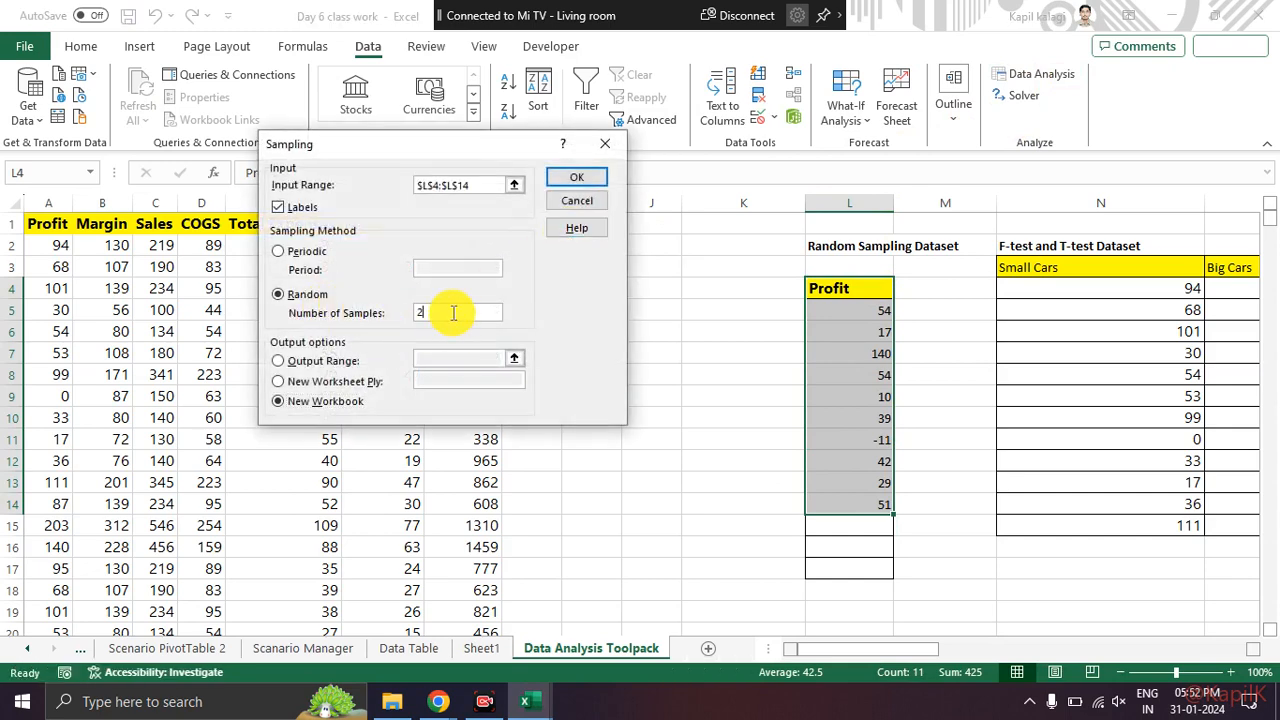
left_click(280, 381)
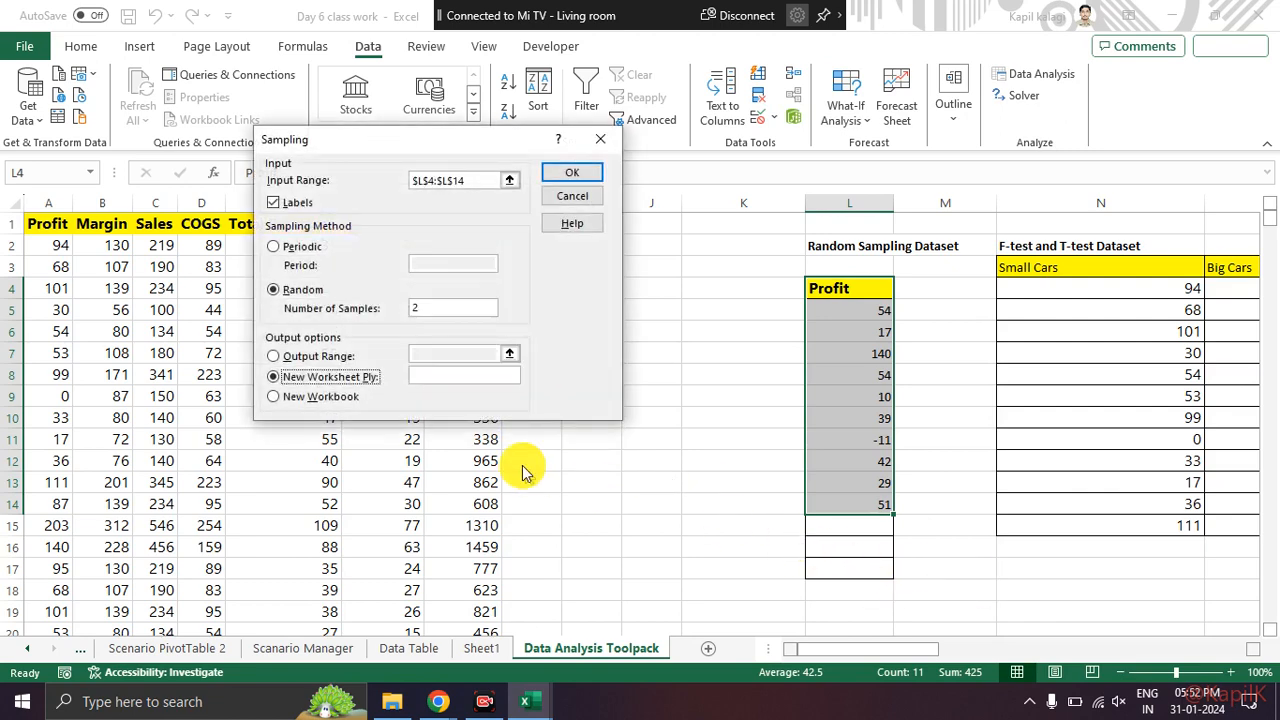
left_click(270, 357)
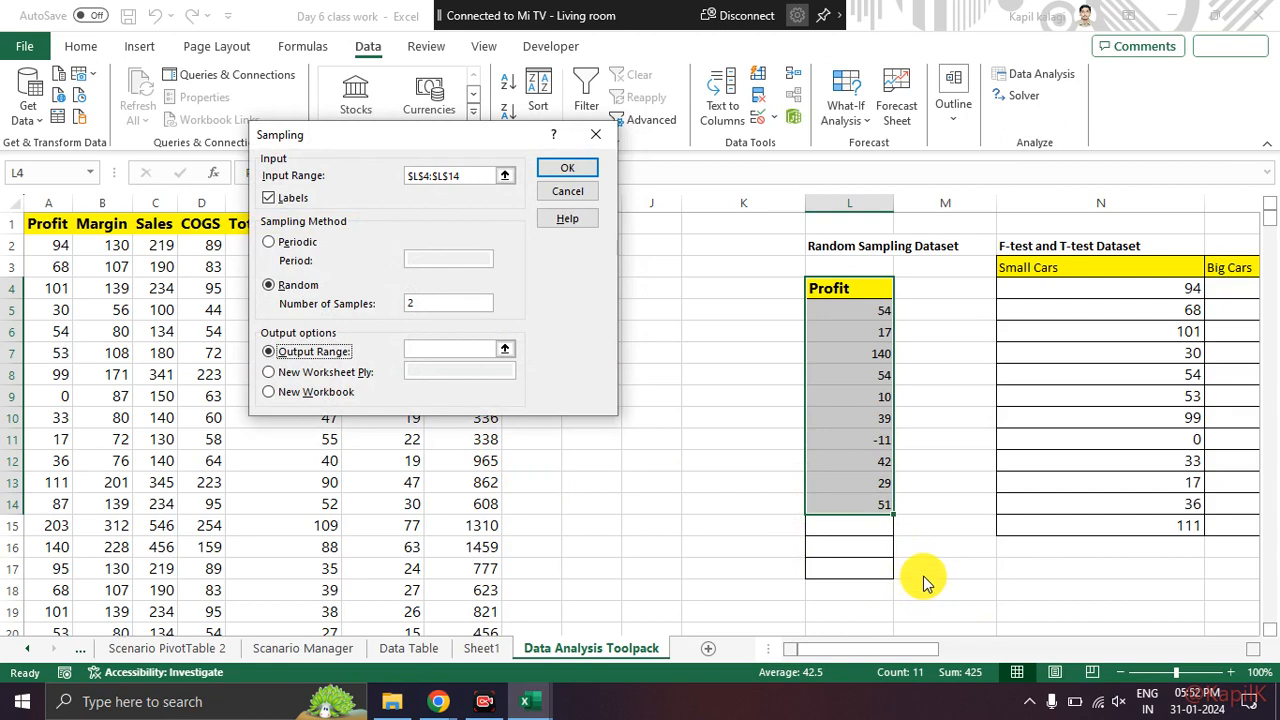
left_click(463, 362)
left_click(930, 566)
left_click(572, 168)
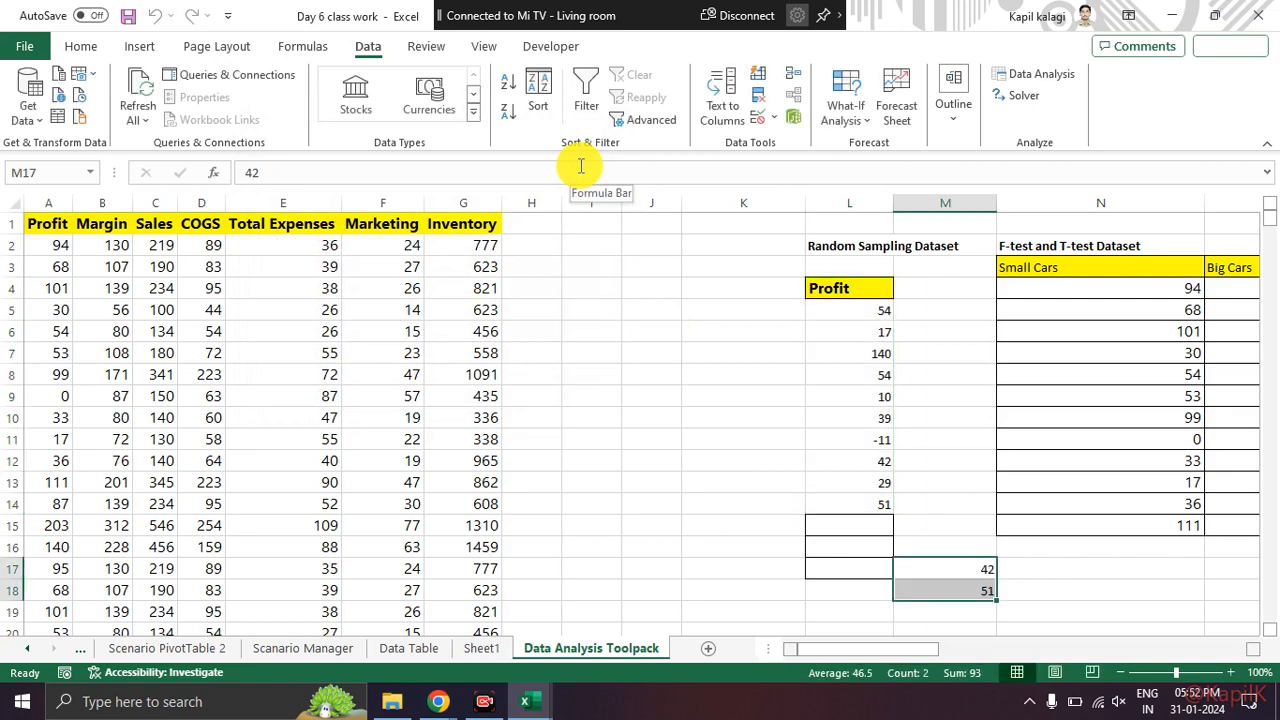
Step: Compare the sampled values in M17:M18 with the matching entries in the Profit column
left_click(971, 504)
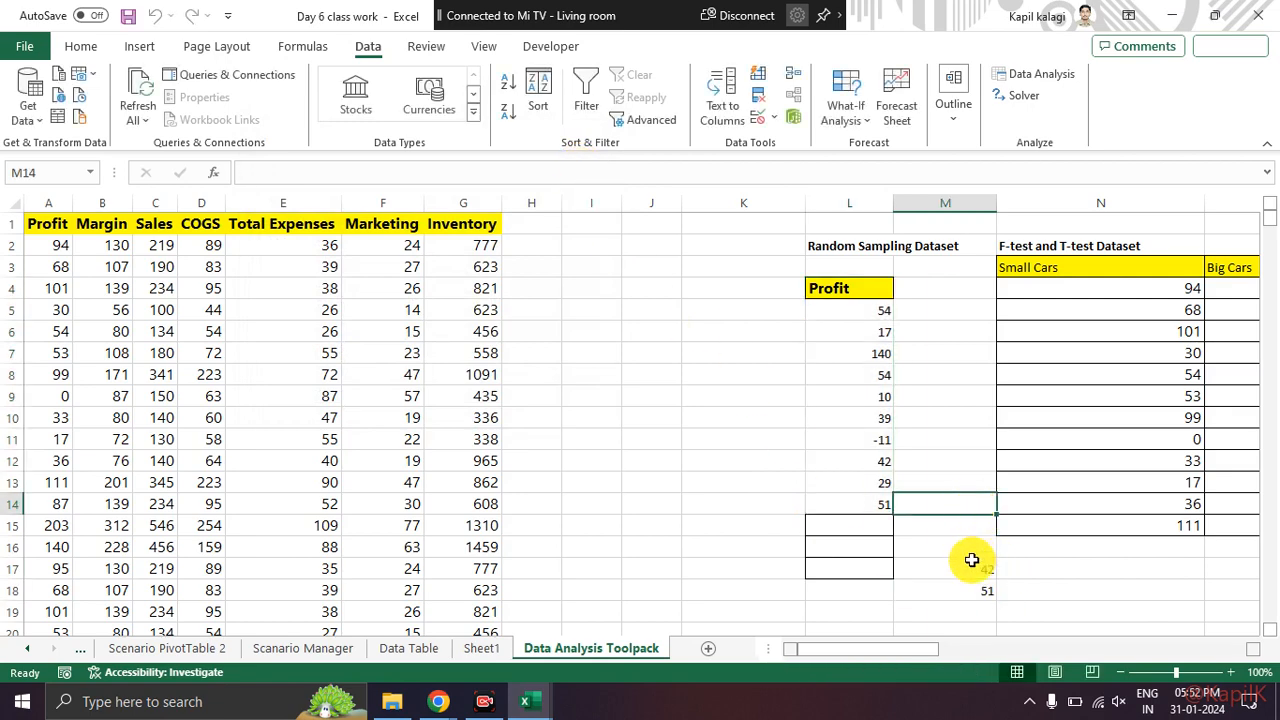
left_click(971, 568)
left_click(970, 590)
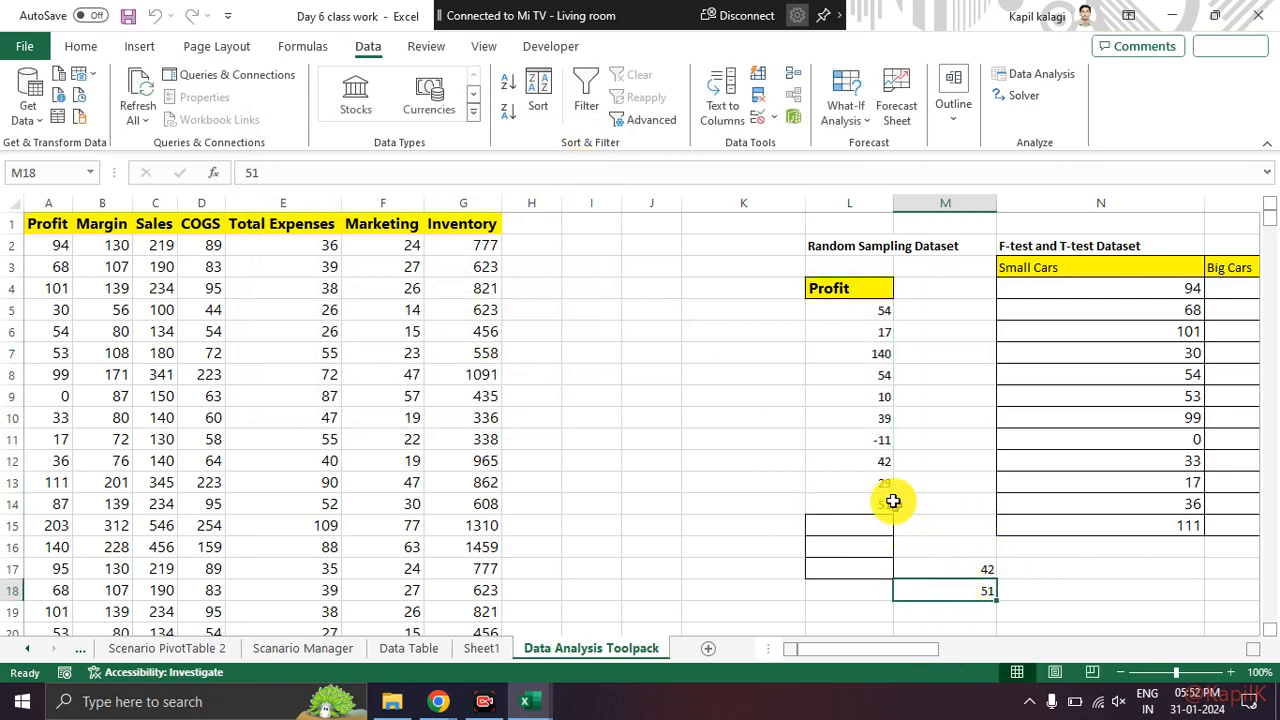
left_click(849, 460)
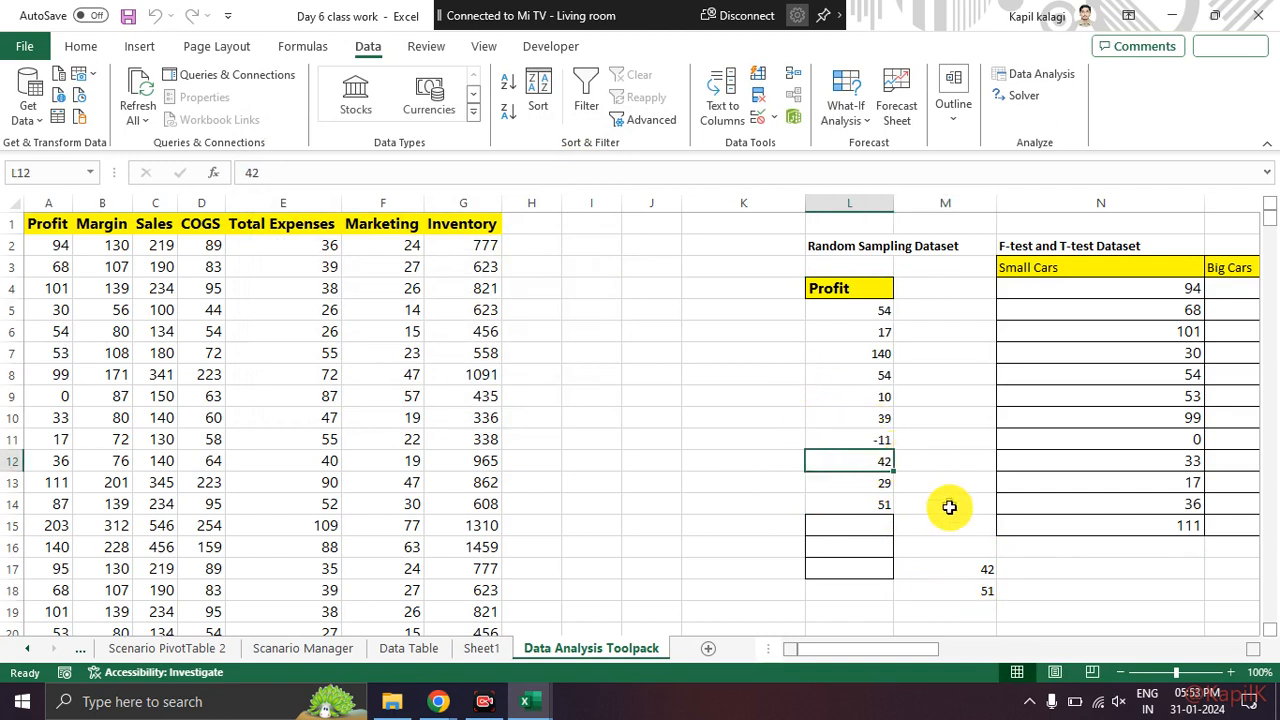
left_click(875, 504)
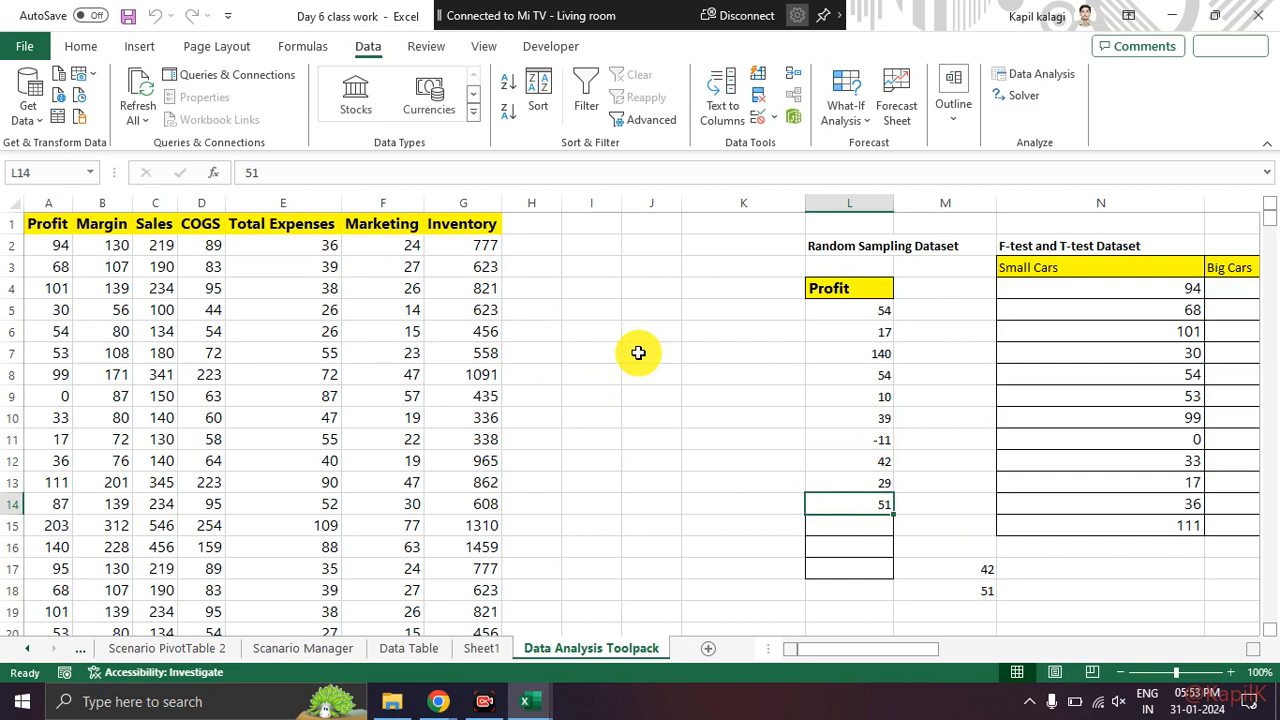
key("alt+Tab")
key("alt+Tab")
key("Tab")
key("alt+Tab")
key("alt+Tab")
key("Tab")
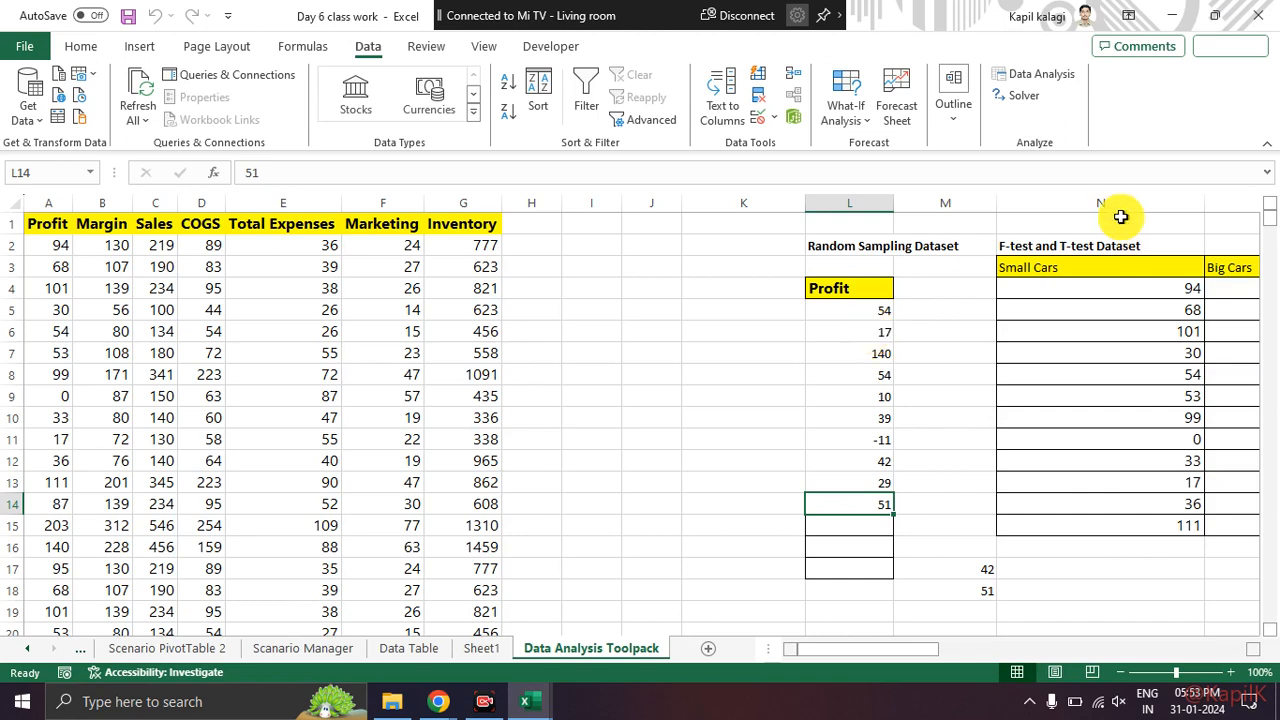
Step: Run periodic Sampling with a period of 2 on the Profit range L4:L14, outputting the result to cell J17
left_click(1041, 76)
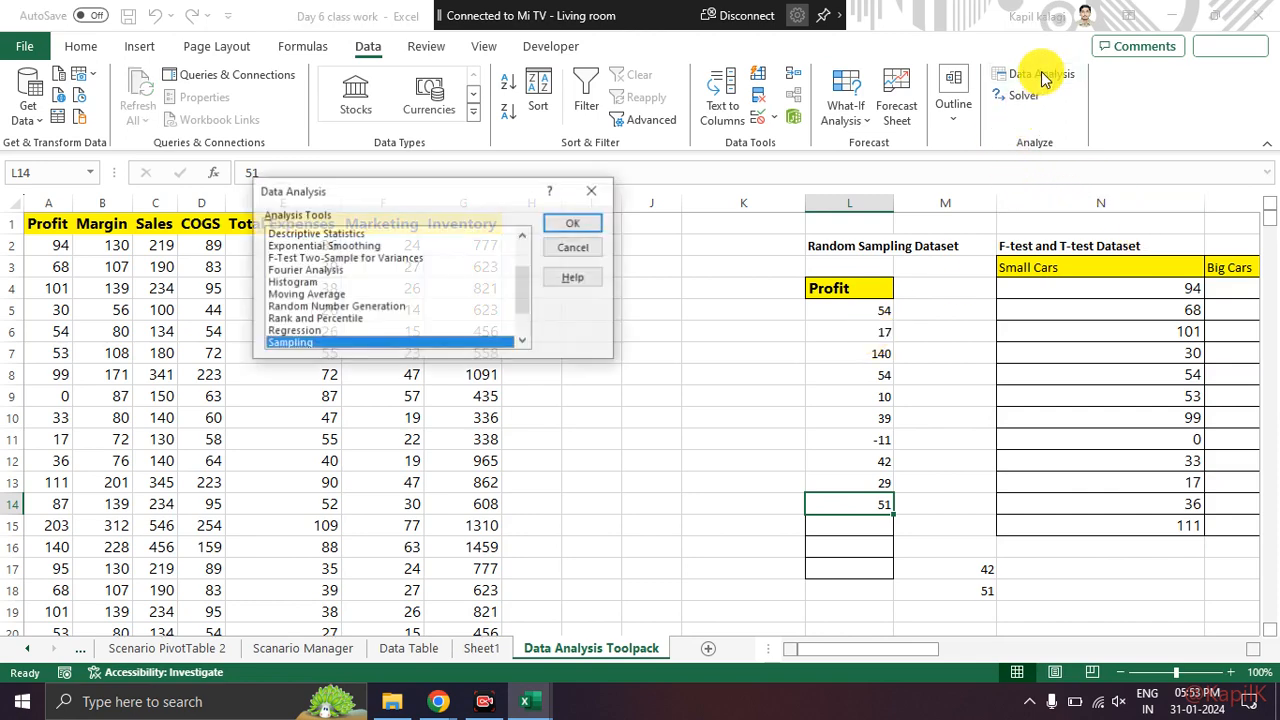
left_click(560, 232)
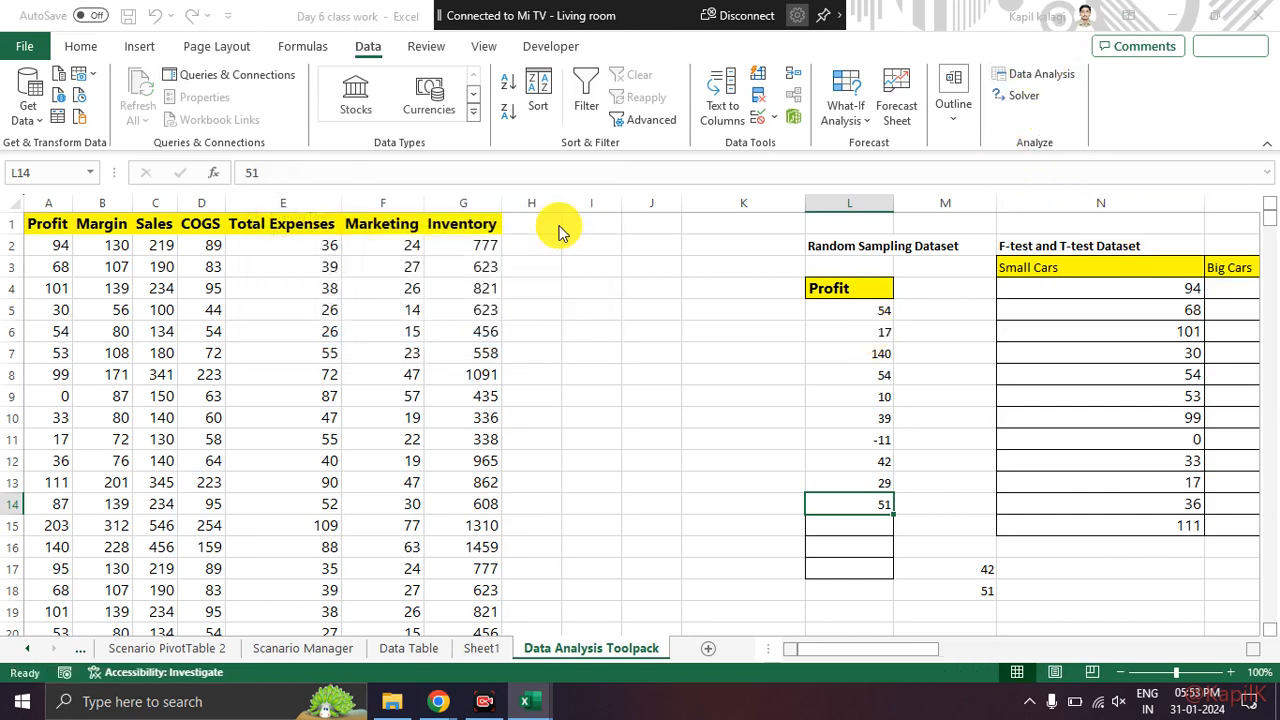
left_click(276, 240)
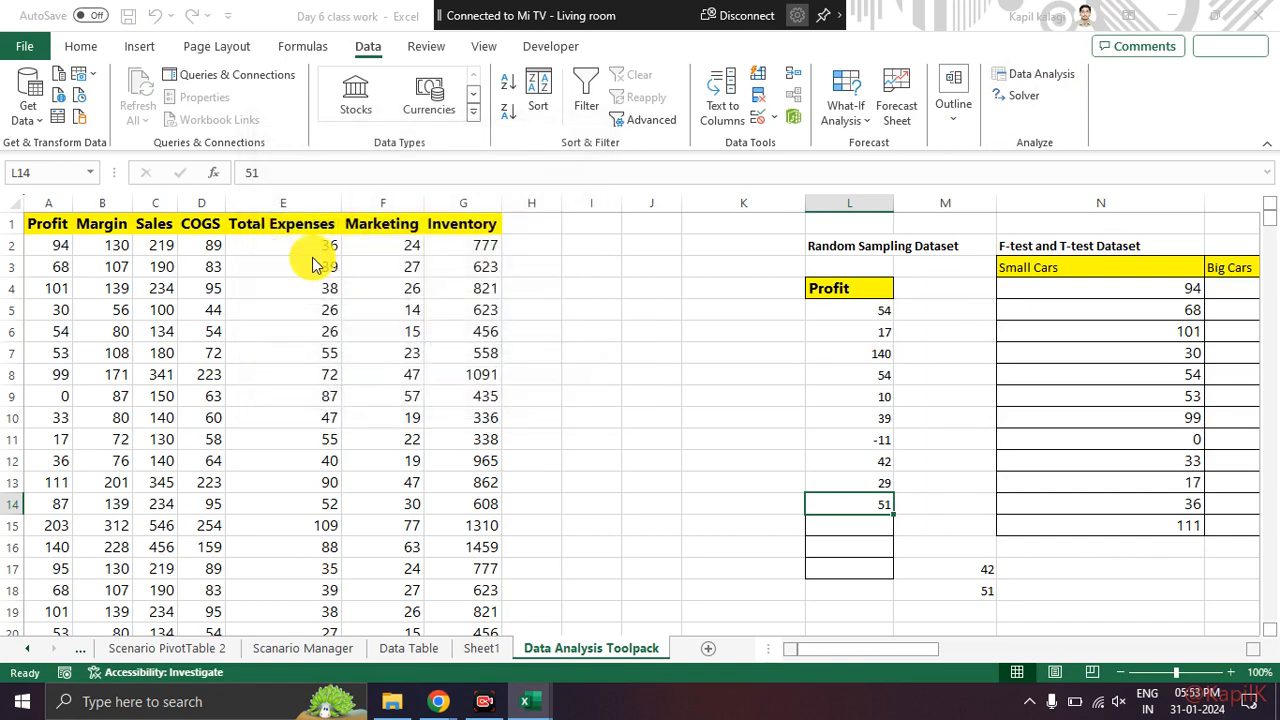
mouse_move(298, 228)
left_mouse_down()
mouse_move(271, 268)
mouse_move(320, 214)
left_mouse_up()
left_click(452, 256)
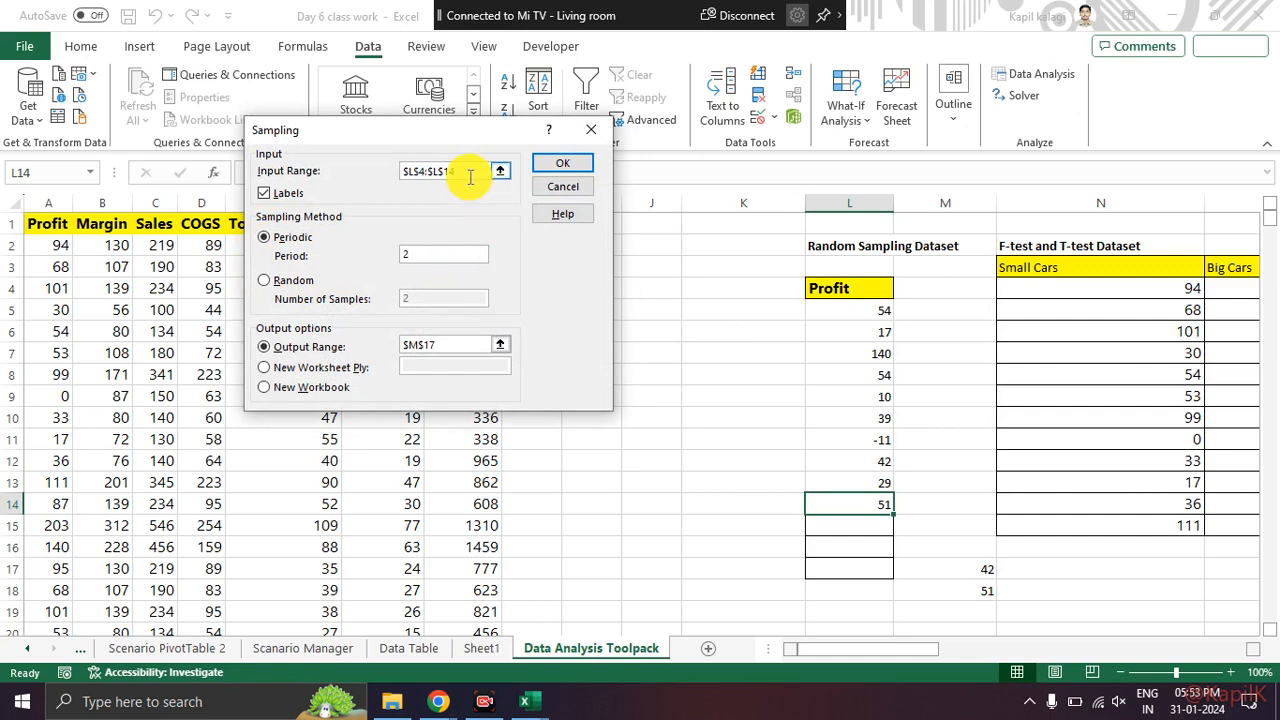
left_click(440, 344)
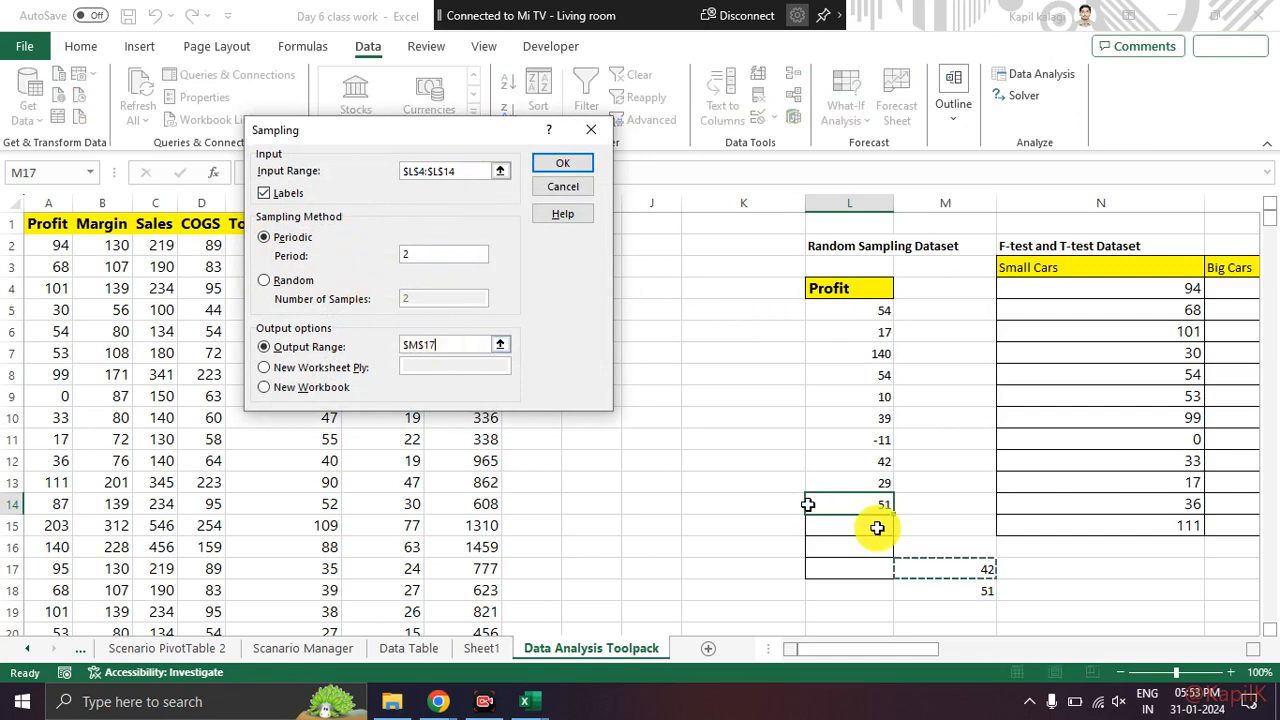
left_click(658, 567)
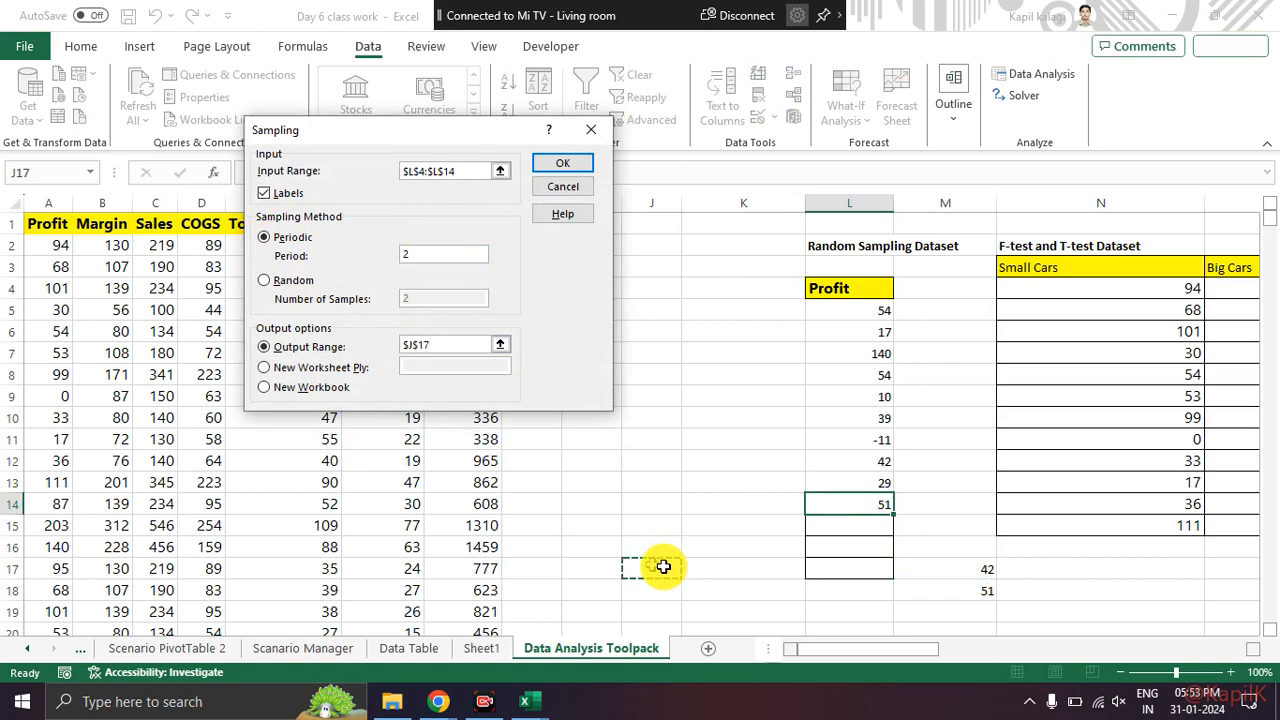
left_click(538, 163)
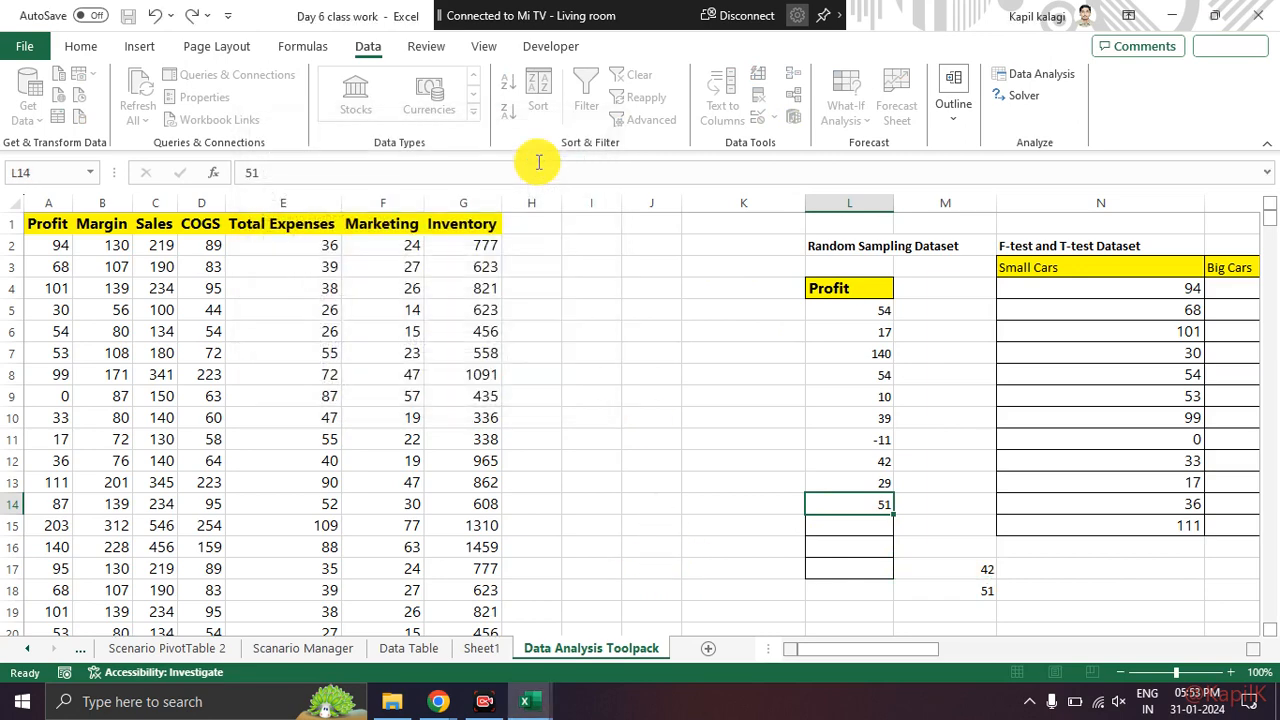
Step: Check the periodic samples below J17 against every second value in the Profit column
scroll(690, 345, "down", 1)
left_click(765, 358)
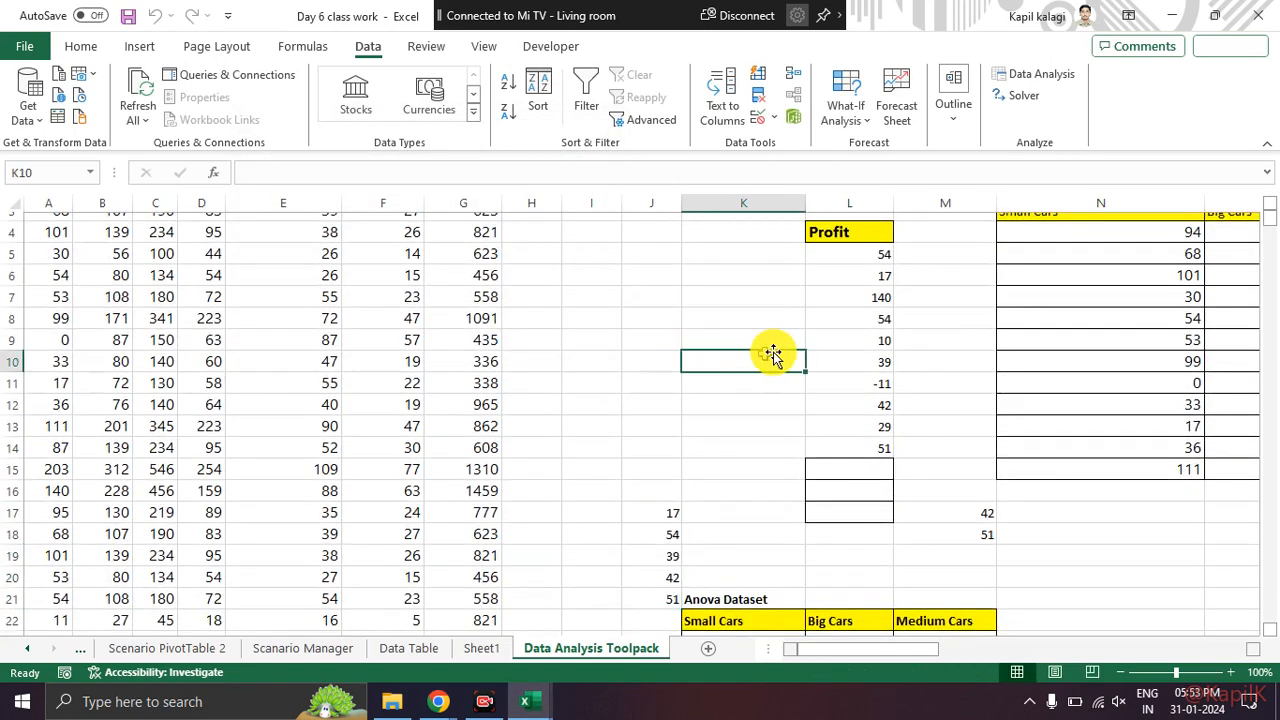
left_click(865, 279)
left_click(843, 320)
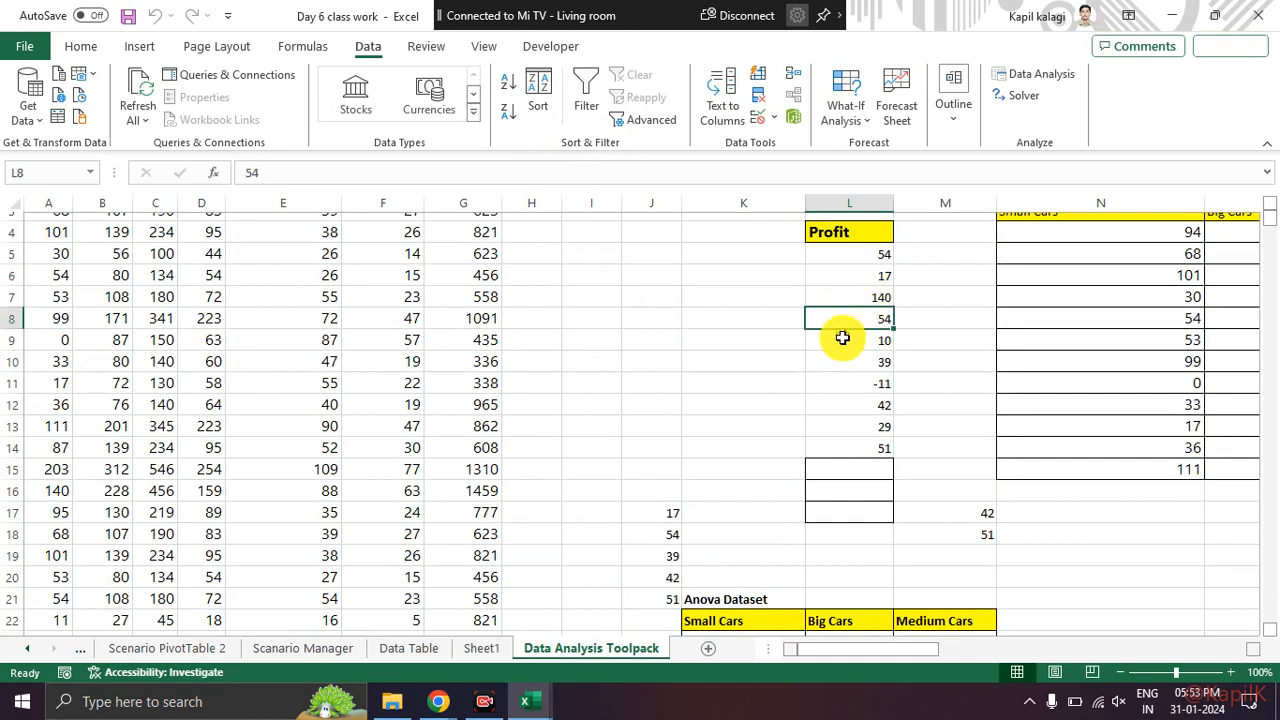
left_click(846, 362)
left_click(846, 405)
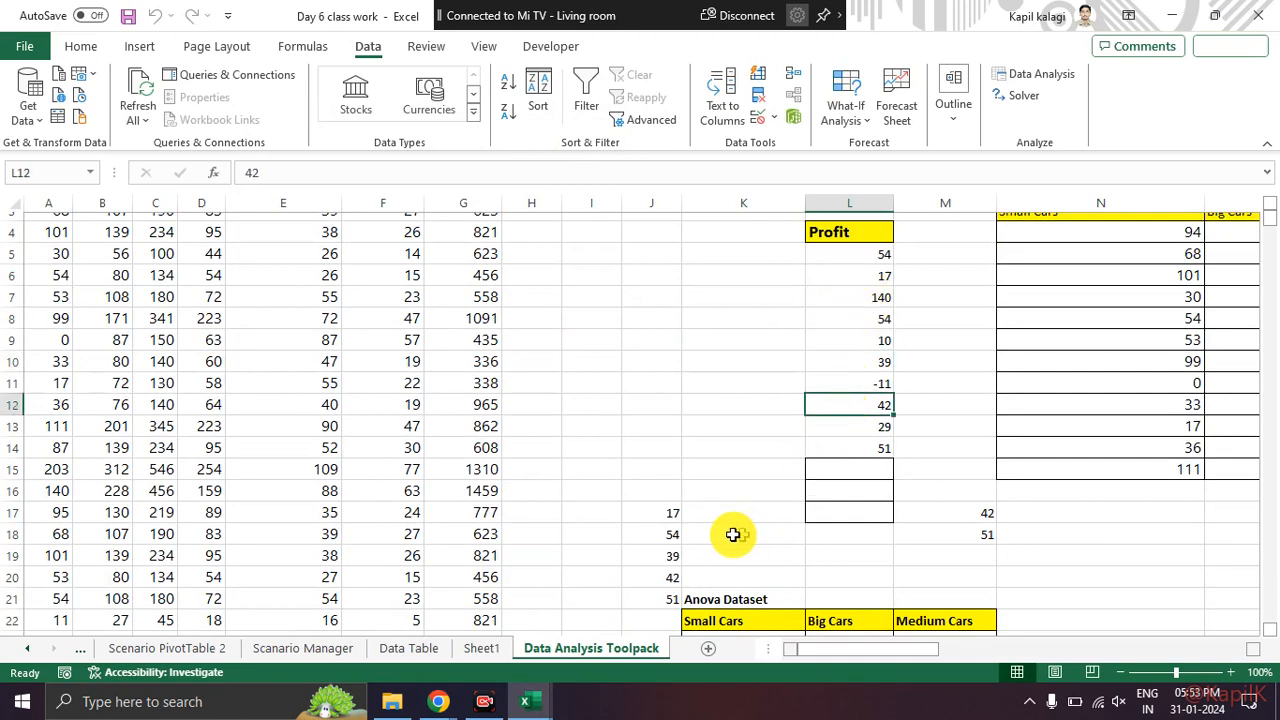
Step: Delete the periodic sampling output in J17:J21
left_click_drag(666, 508, 654, 589)
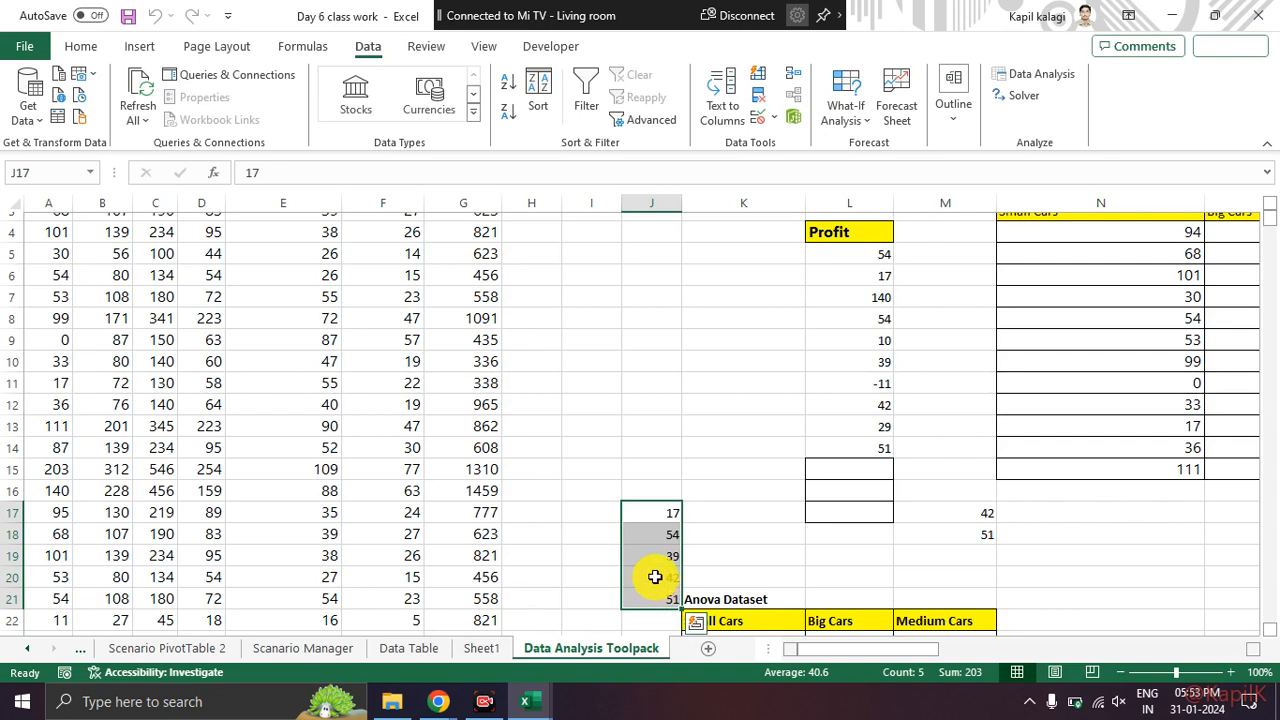
key("Delete")
left_click(687, 410)
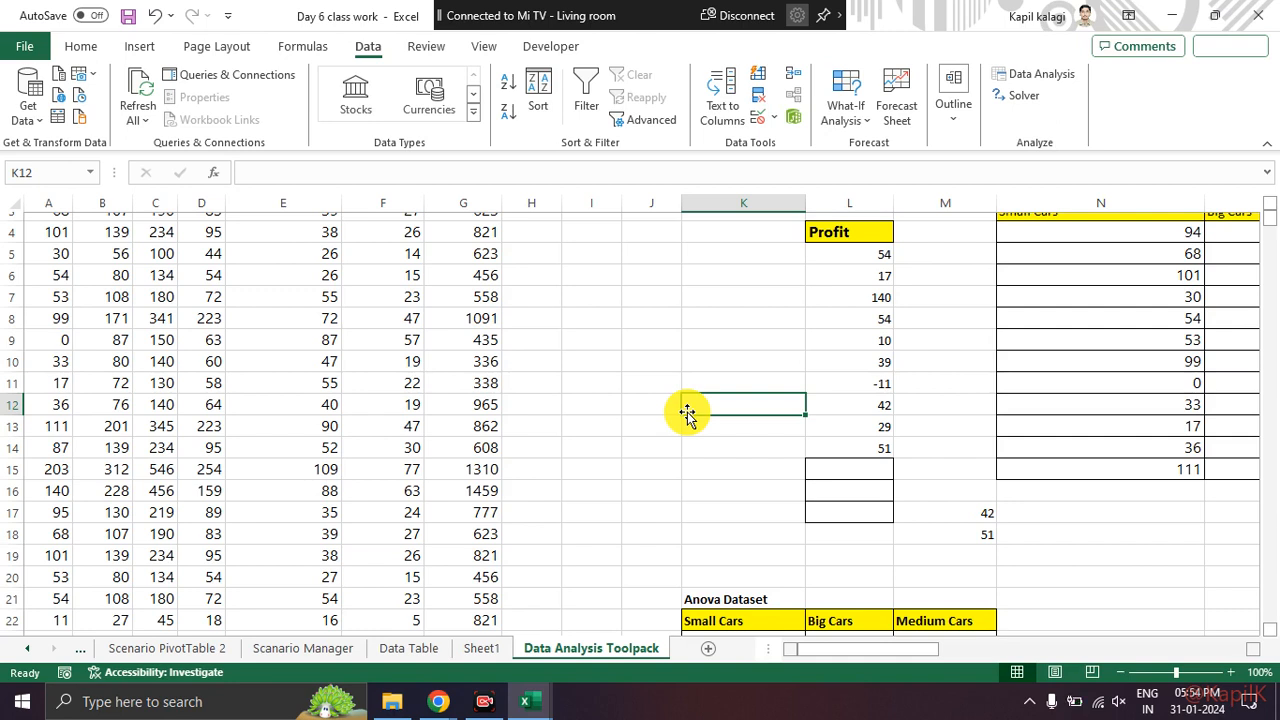
Step: Examine the Anova Dataset and the F-test and T-test Dataset on the Data Analysis Toolpack sheet
scroll(680, 420, "down", 3)
scroll(683, 423, "up", 4)
scroll(684, 425, "down", 4)
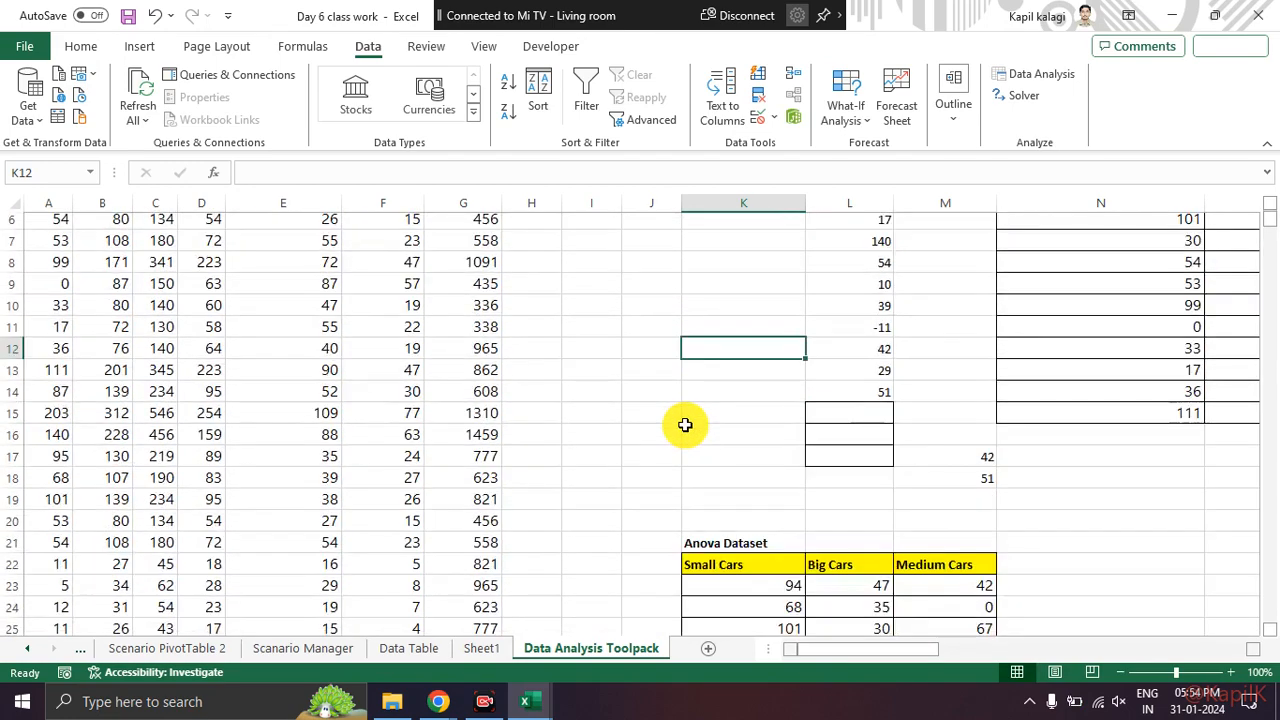
scroll(683, 423, "up", 4)
left_click_drag(935, 650, 979, 656)
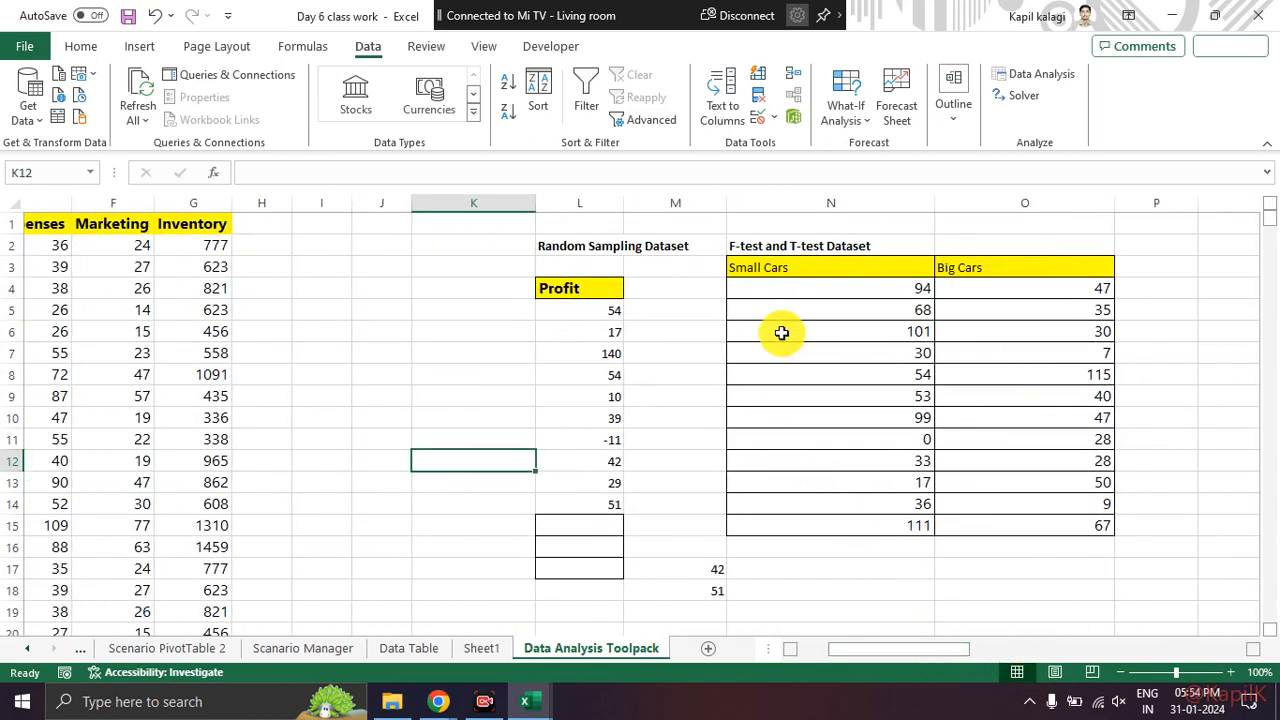
scroll(729, 437, "down", 5)
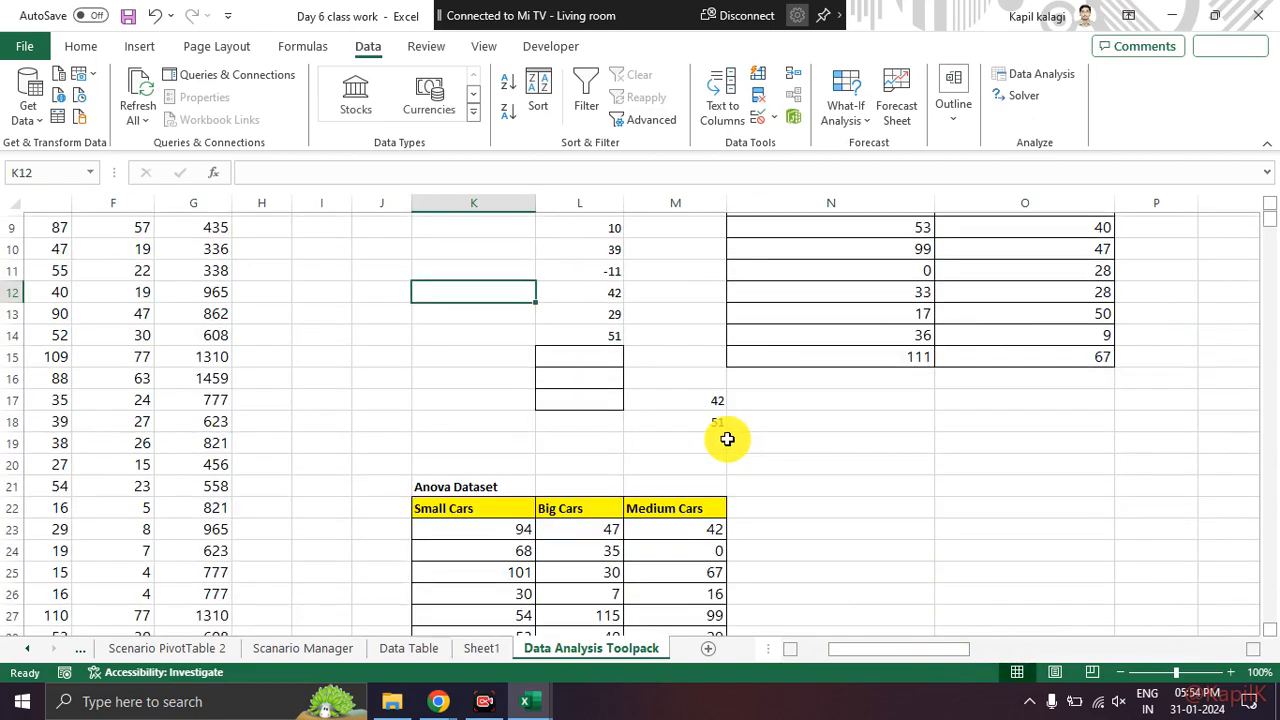
scroll(694, 446, "up", 1)
scroll(697, 441, "up", 4)
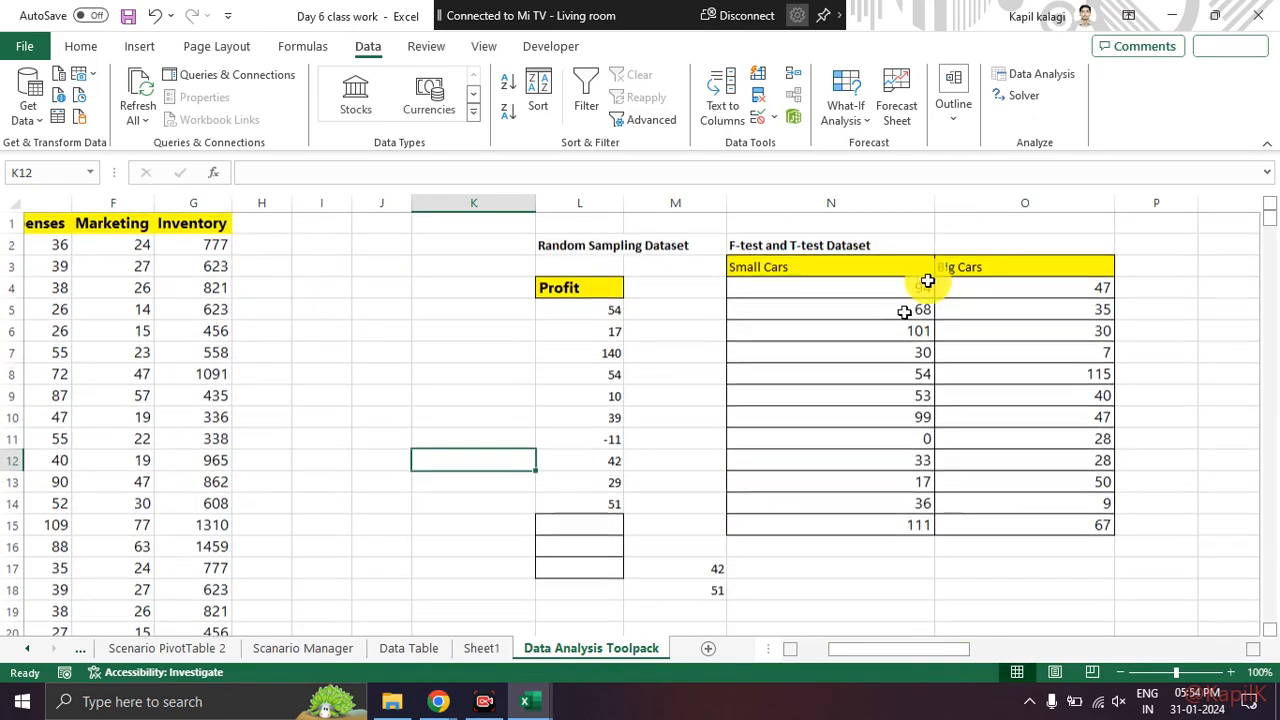
left_click(1022, 100)
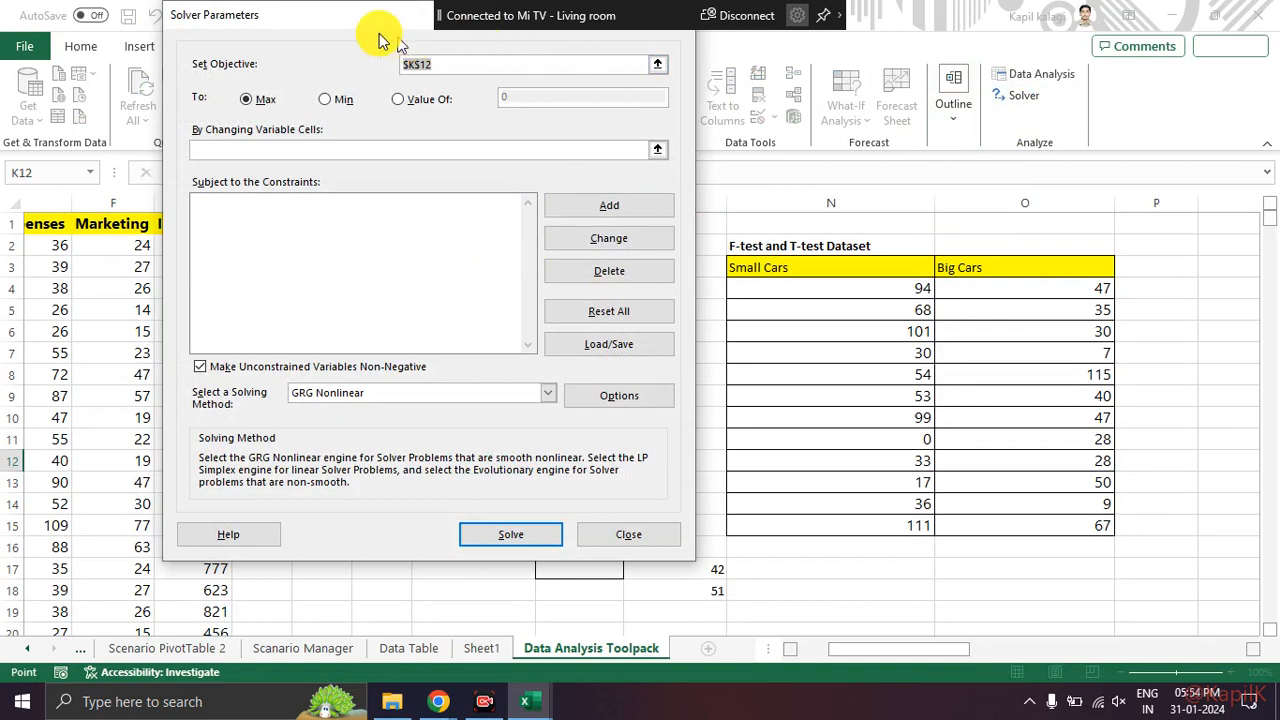
left_click_drag(369, 18, 334, 140)
left_click(645, 140)
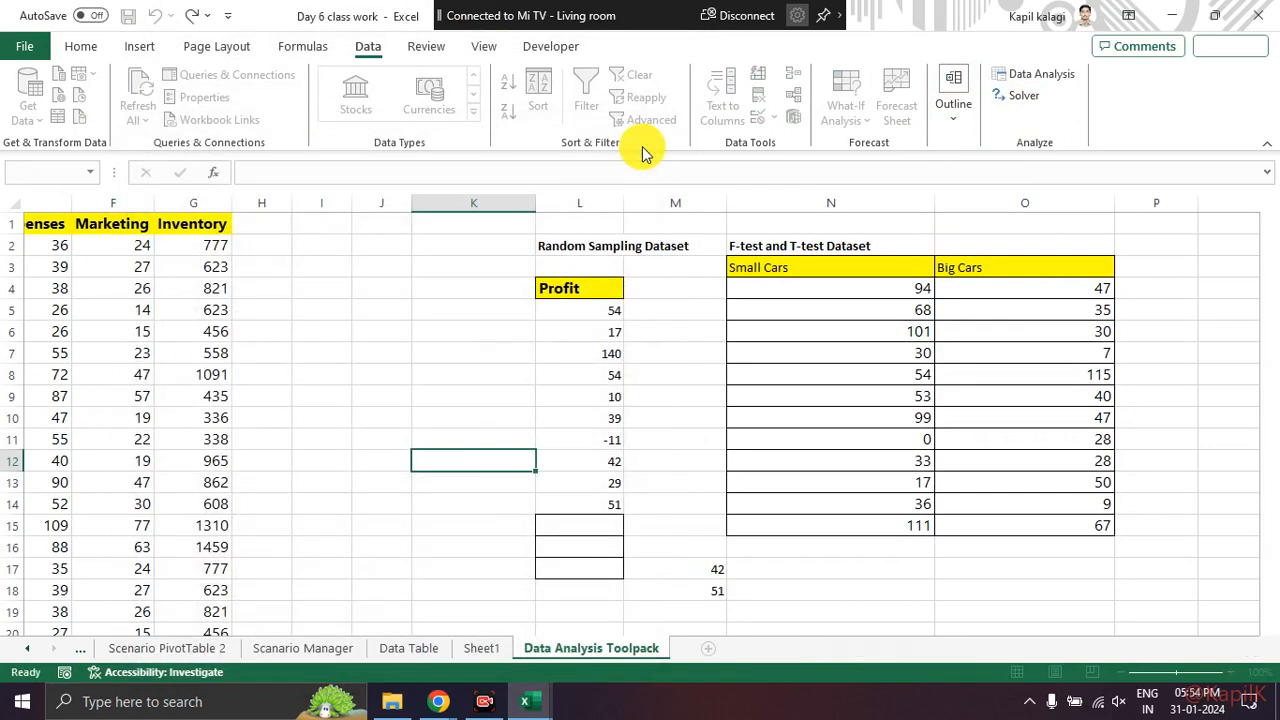
key("alt+Tab")
key("alt+Tab")
key("alt+Tab")
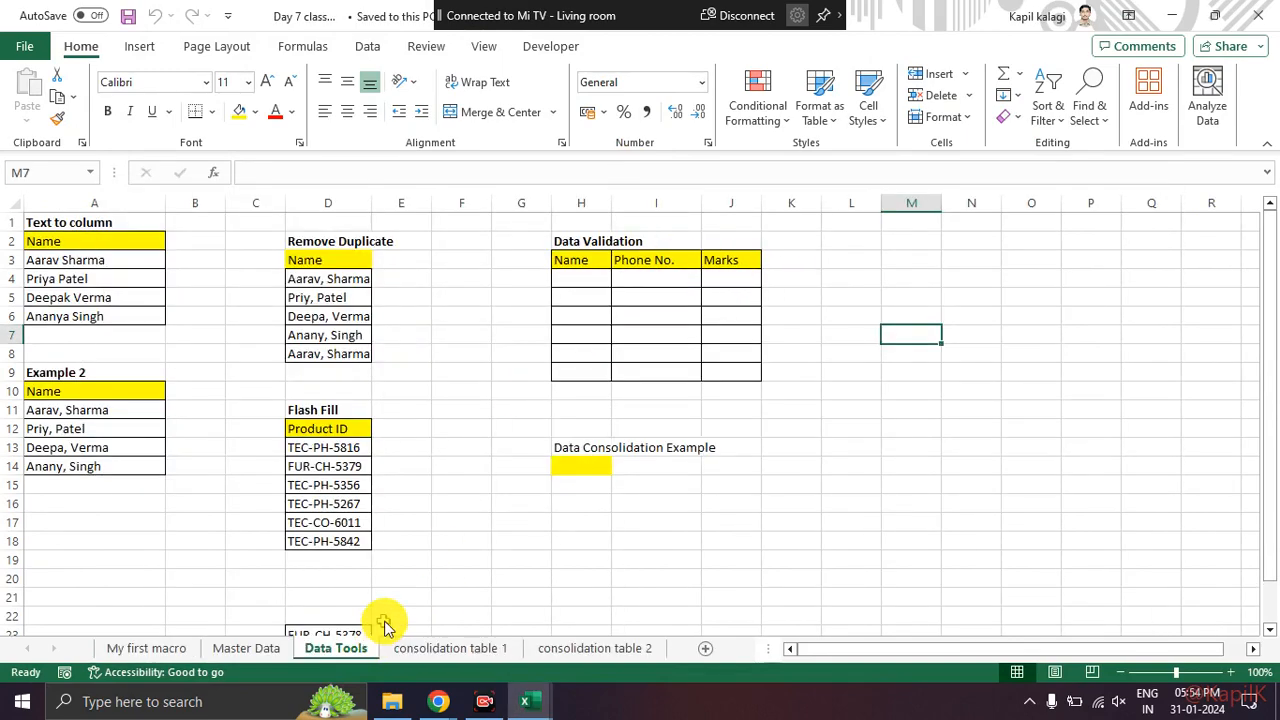
key("alt+Tab")
key("alt+Tab")
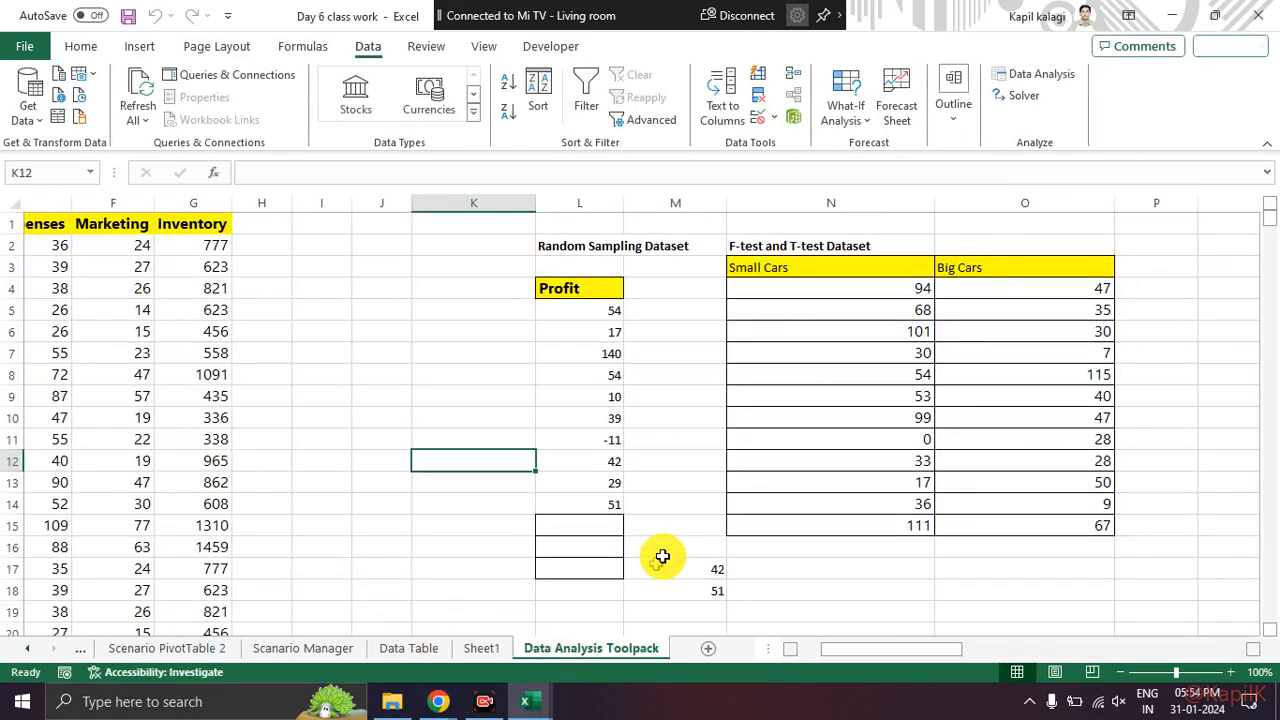
Step: Set up an F-Test Two-Sample for Variances with N3:N15 as variable 1, O3:O15 as variable 2, and labels included
left_click(1040, 75)
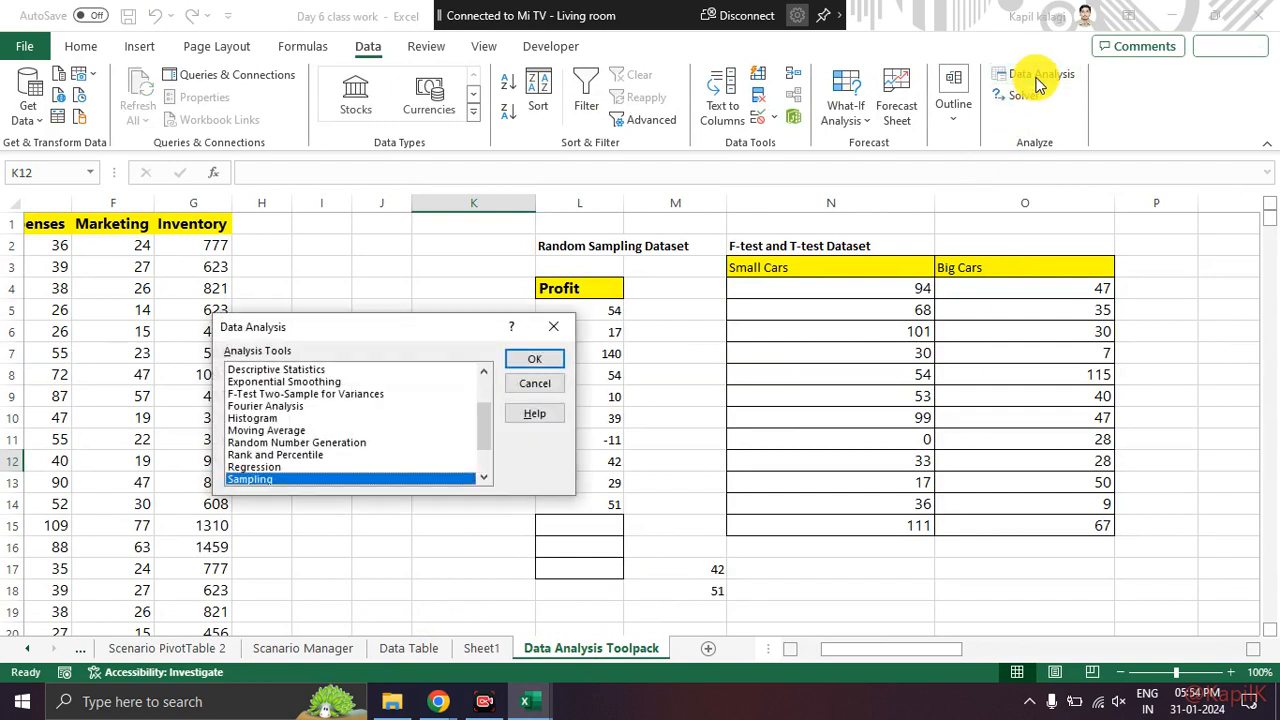
left_click(330, 394)
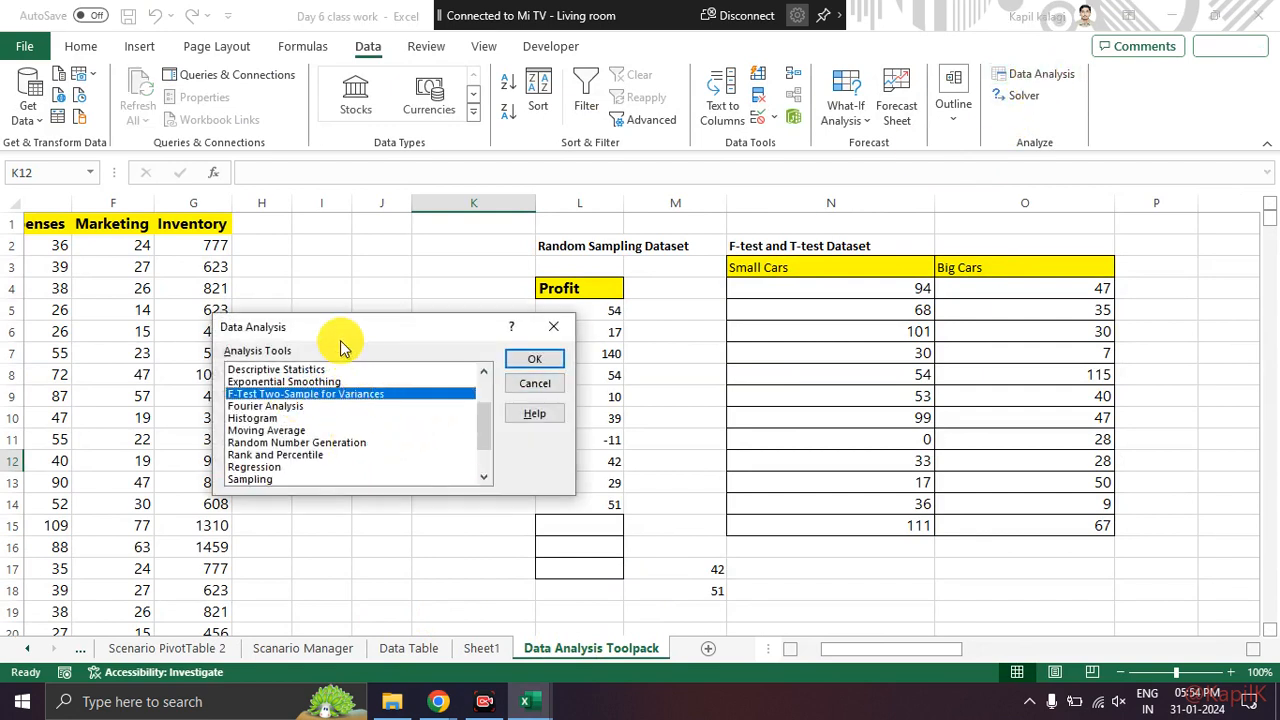
left_click_drag(350, 335, 456, 211)
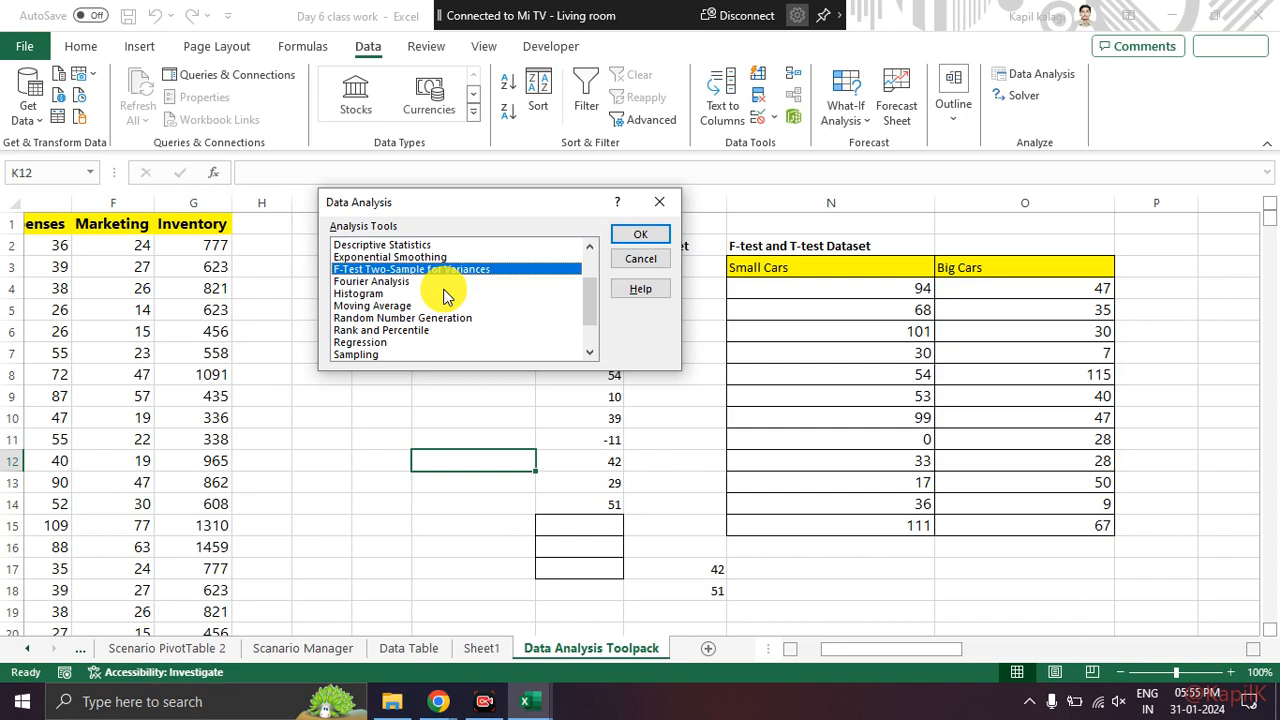
left_click(628, 236)
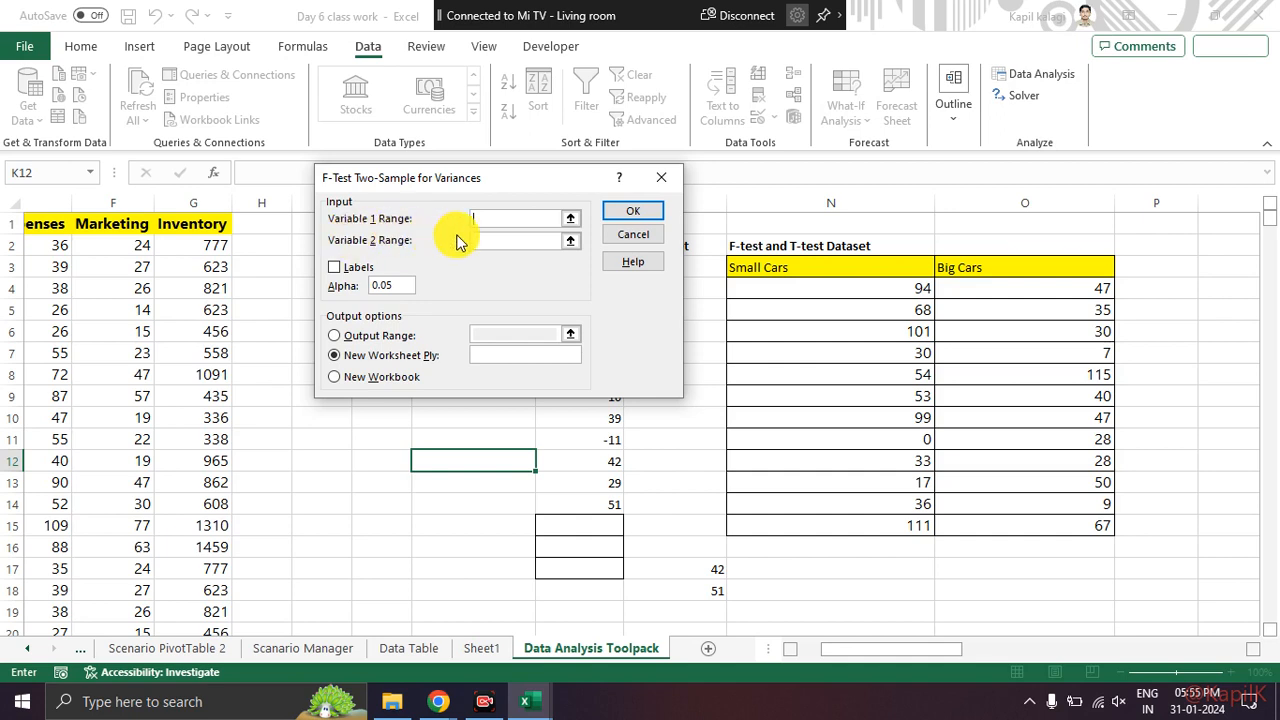
left_click_drag(908, 277, 886, 526)
left_click(525, 241)
left_click_drag(1006, 277, 1030, 527)
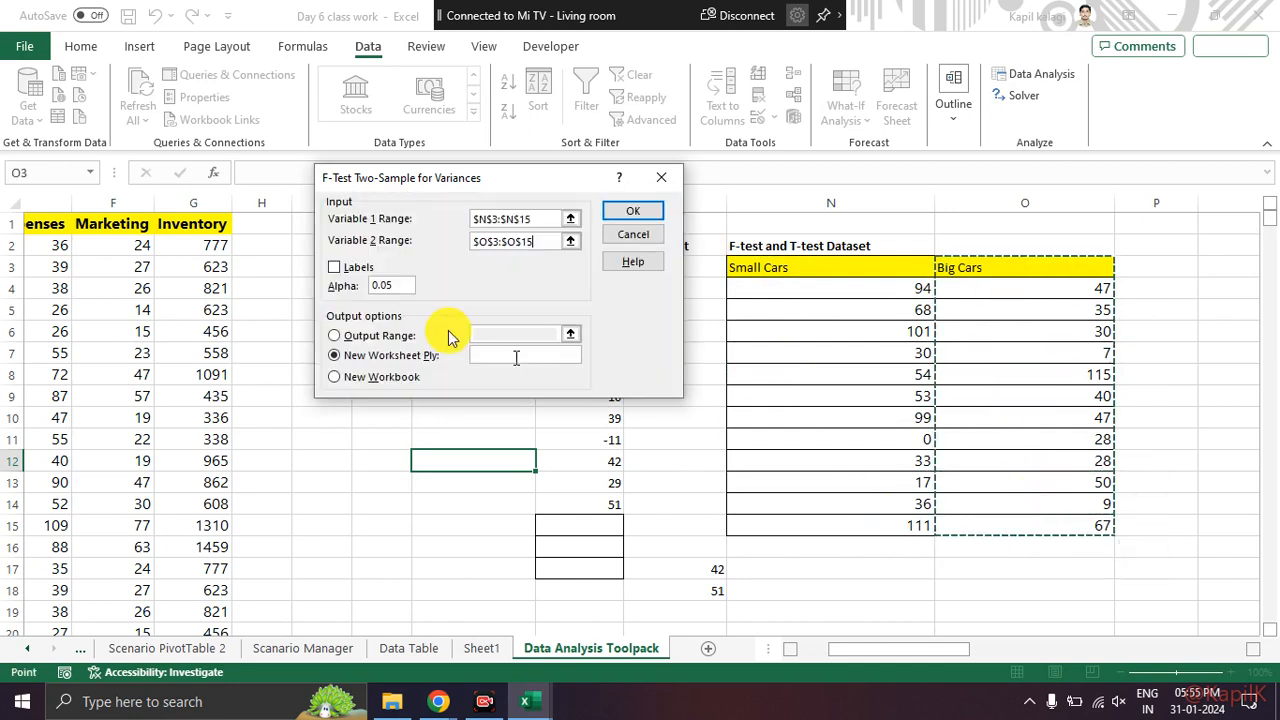
left_click(333, 268)
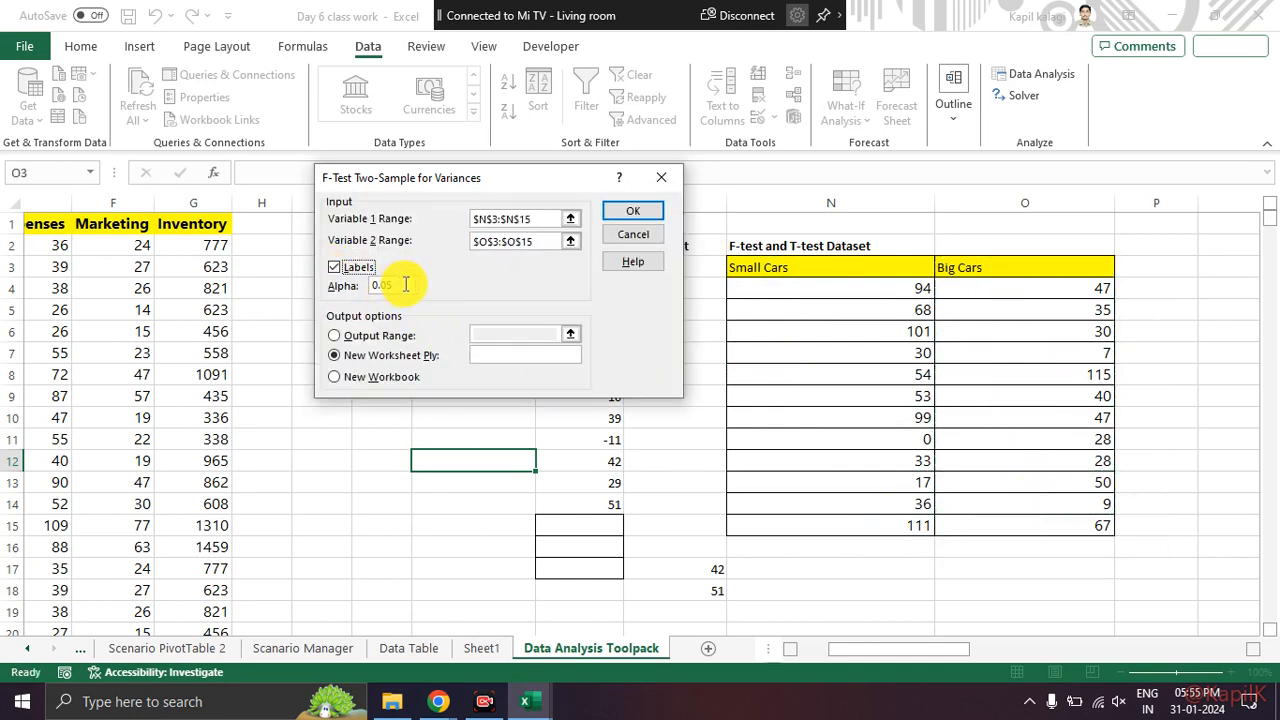
mouse_move(273, 483)
left_mouse_down()
mouse_move(371, 429)
mouse_move(594, 257)
mouse_move(785, 410)
mouse_move(862, 440)
left_mouse_up()
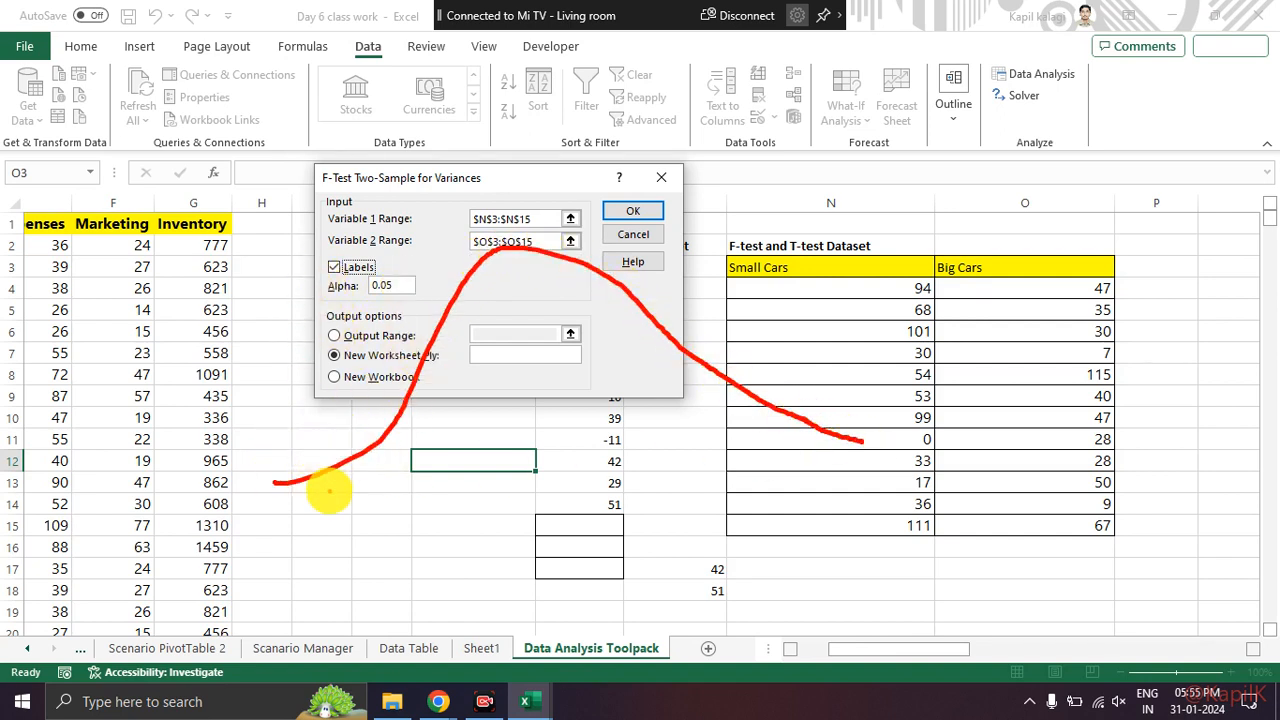
key("Escape")
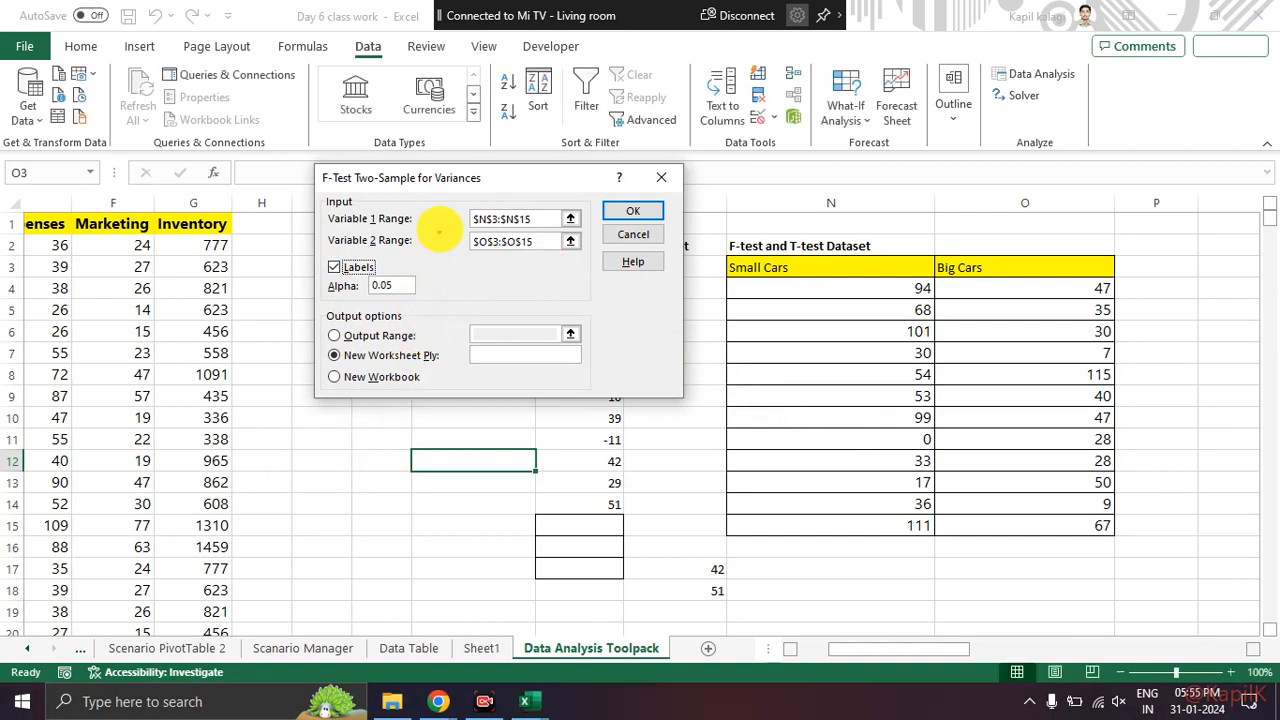
mouse_move(257, 480)
left_mouse_down()
mouse_move(640, 300)
mouse_move(868, 490)
left_mouse_up()
left_click_drag(320, 288, 324, 604)
left_click_drag(742, 242, 784, 605)
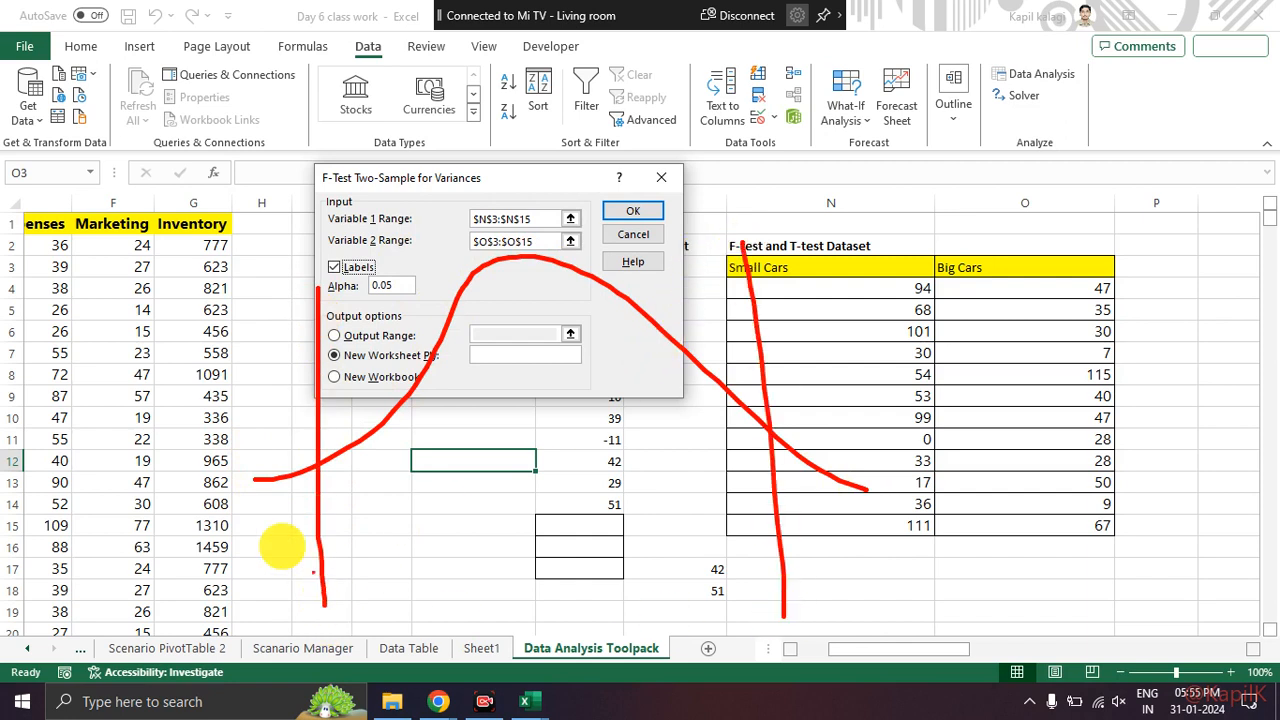
left_click_drag(172, 514, 1155, 515)
left_click_drag(263, 486, 308, 490)
left_click_drag(777, 471, 860, 497)
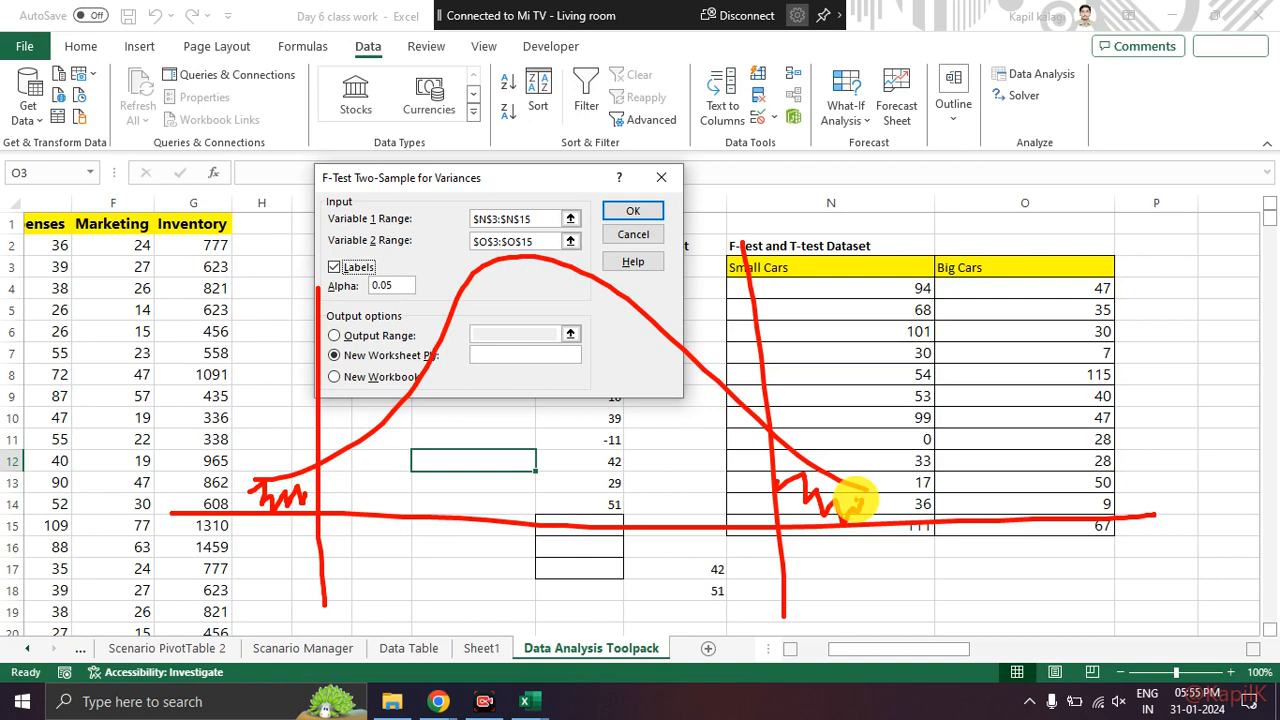
key("Escape")
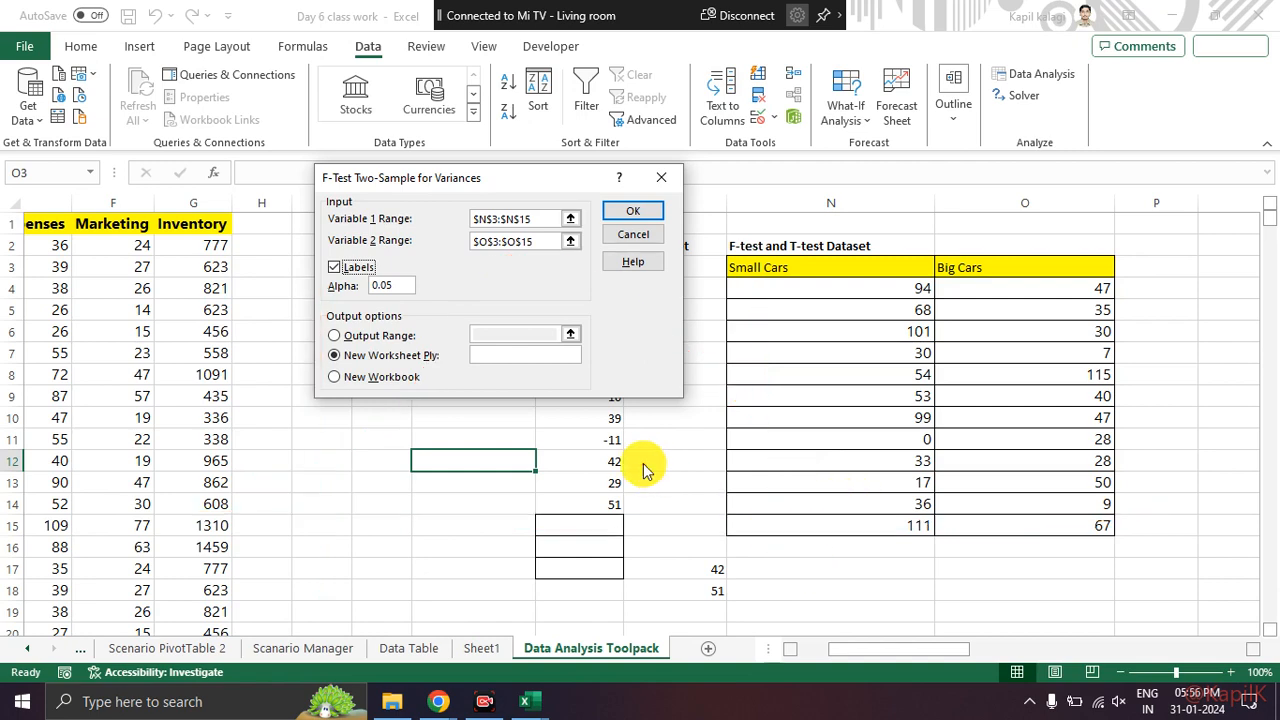
Step: Set the F-test output range to cell Q5 and run the analysis
left_click(334, 335)
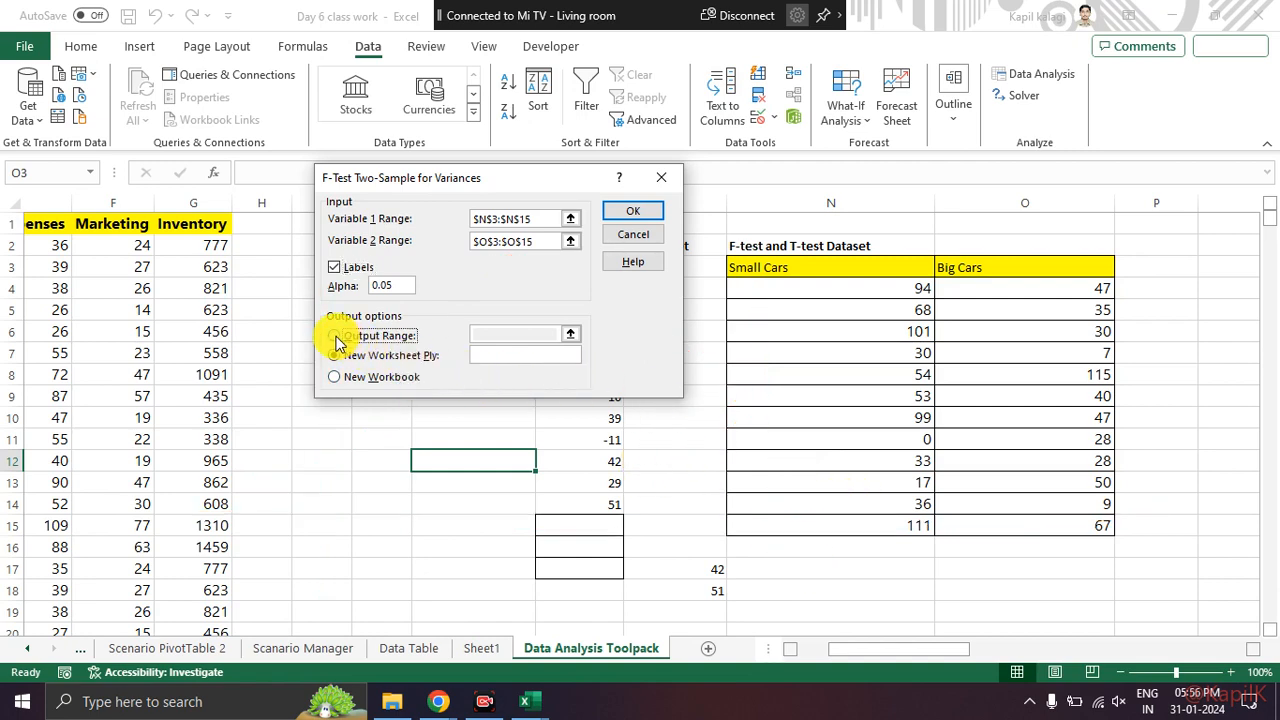
left_click(500, 332)
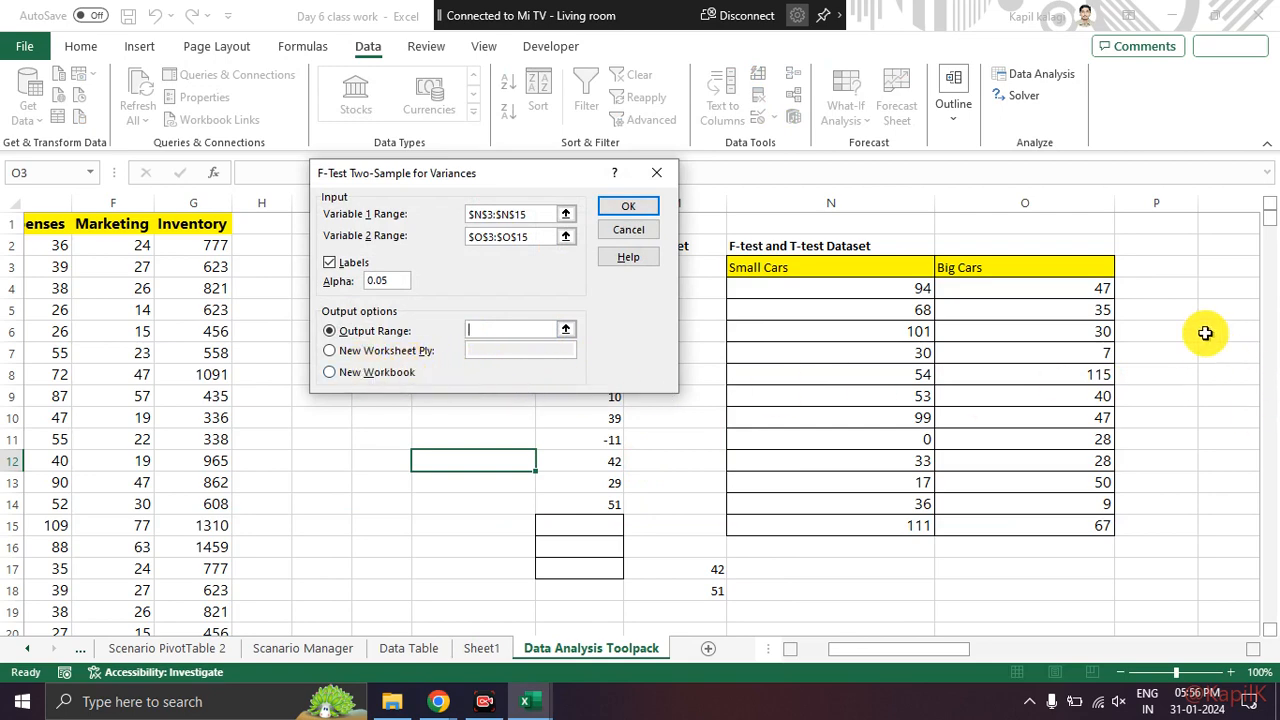
left_click(1228, 310)
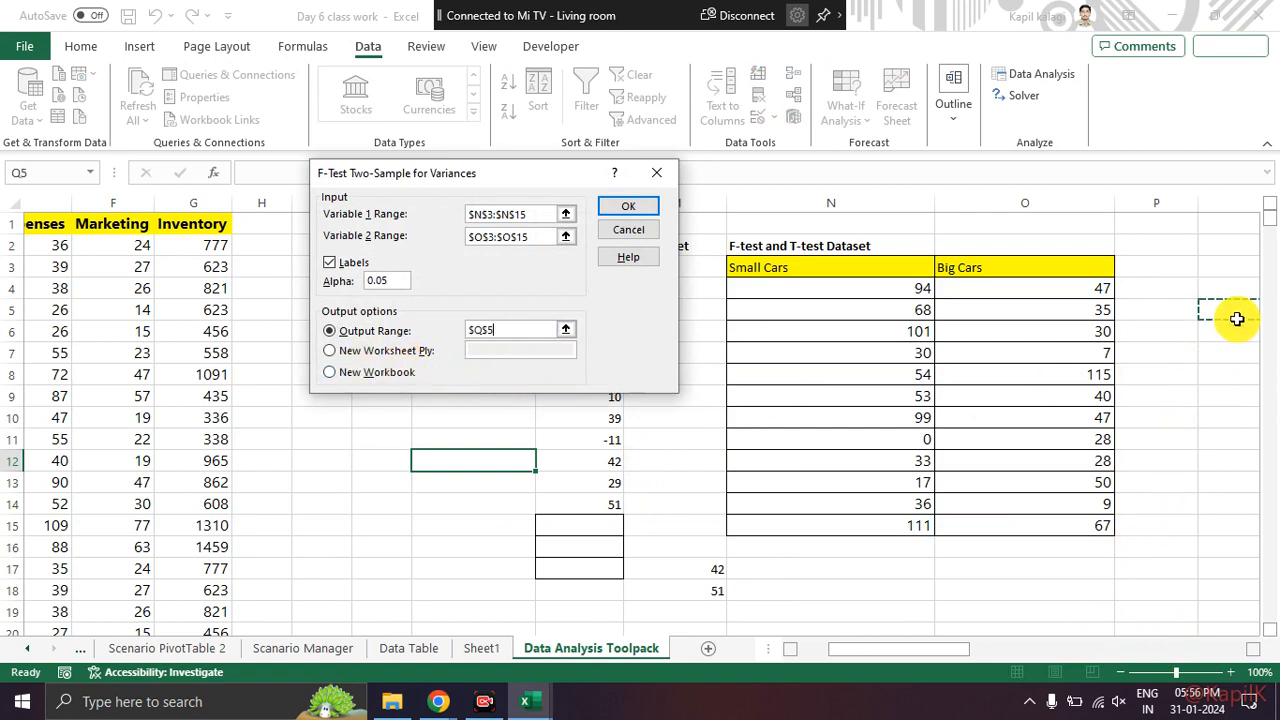
mouse_move(938, 652)
left_mouse_down()
mouse_move(1006, 580)
mouse_move(1123, 654)
mouse_move(911, 650)
mouse_move(954, 648)
left_mouse_up()
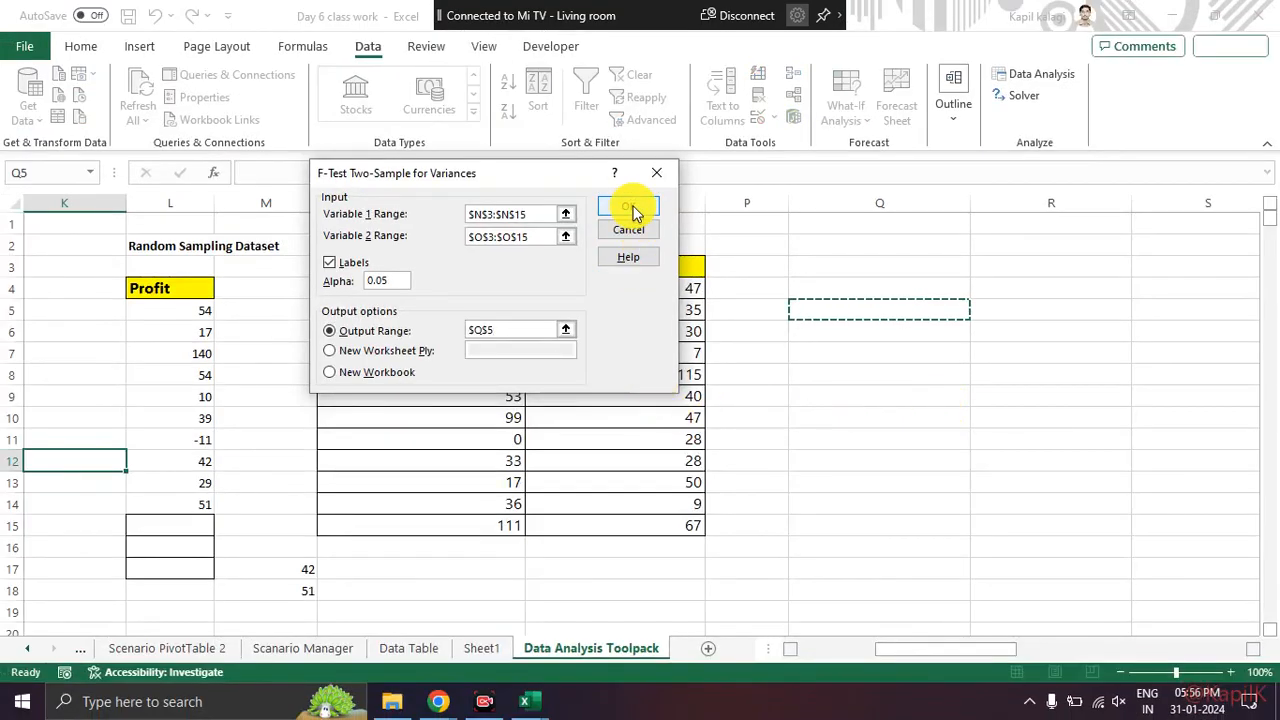
left_click(620, 200)
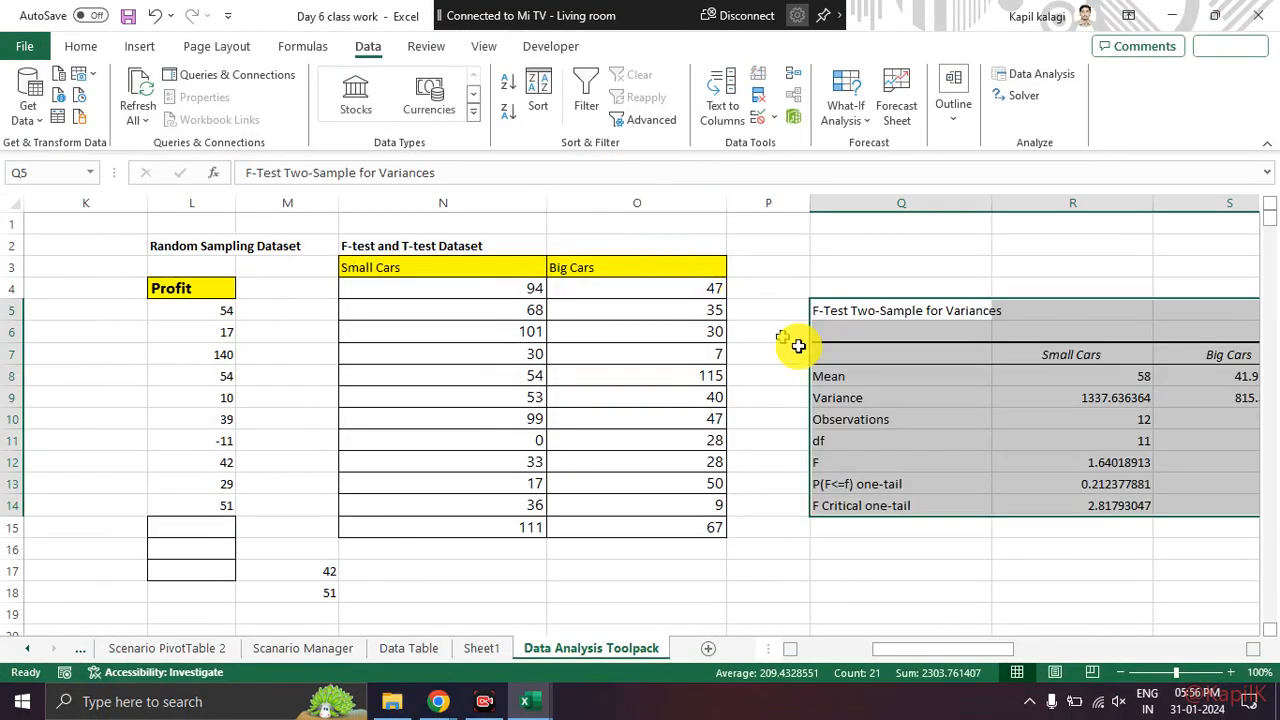
Step: Examine the mean, variance, observations, F and P rows of the F-test output table in Q5:S14
left_click(928, 480)
left_click_drag(969, 640, 1019, 646)
left_click_drag(435, 310, 880, 485)
left_click(871, 517)
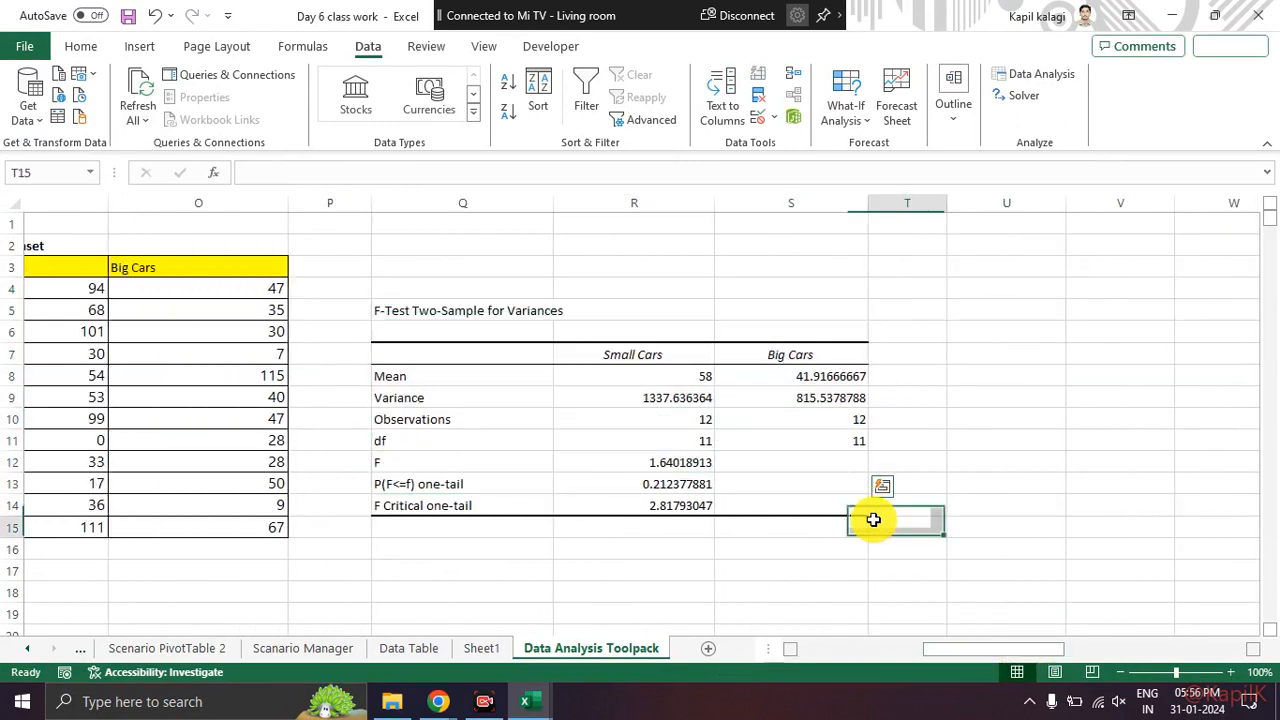
left_click(461, 372)
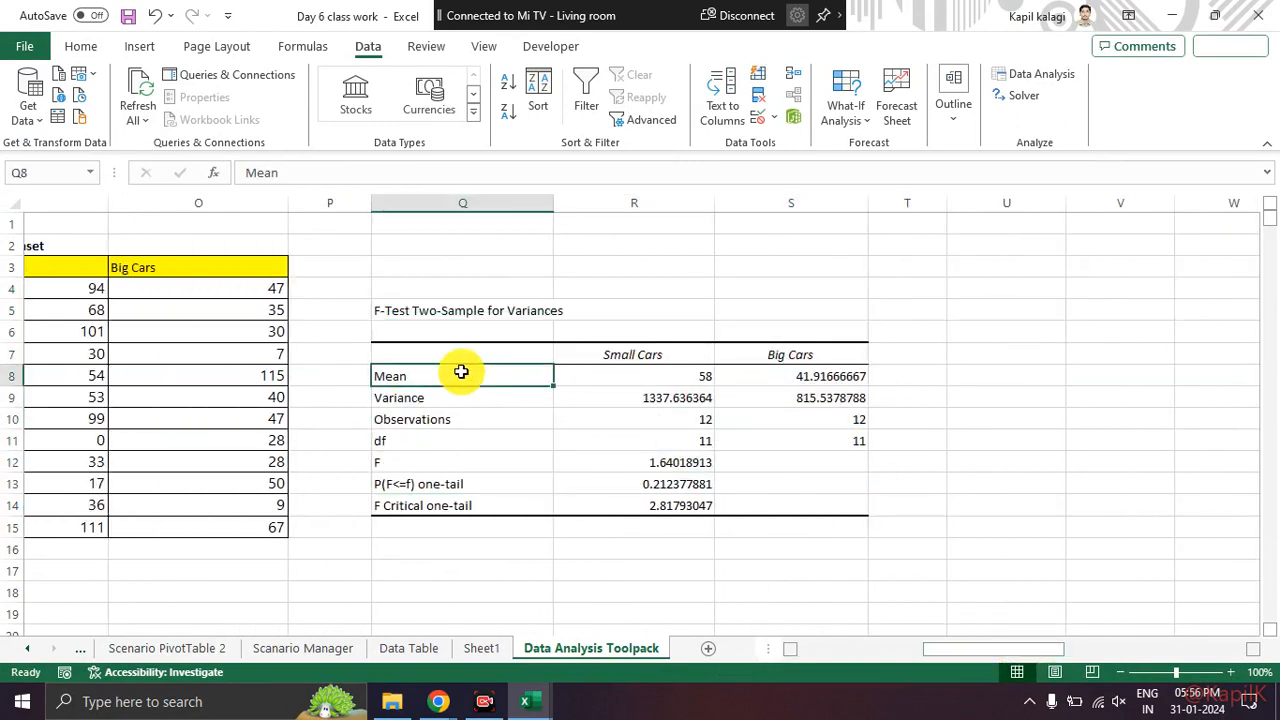
left_click(675, 379)
left_click(787, 396)
left_click(459, 396)
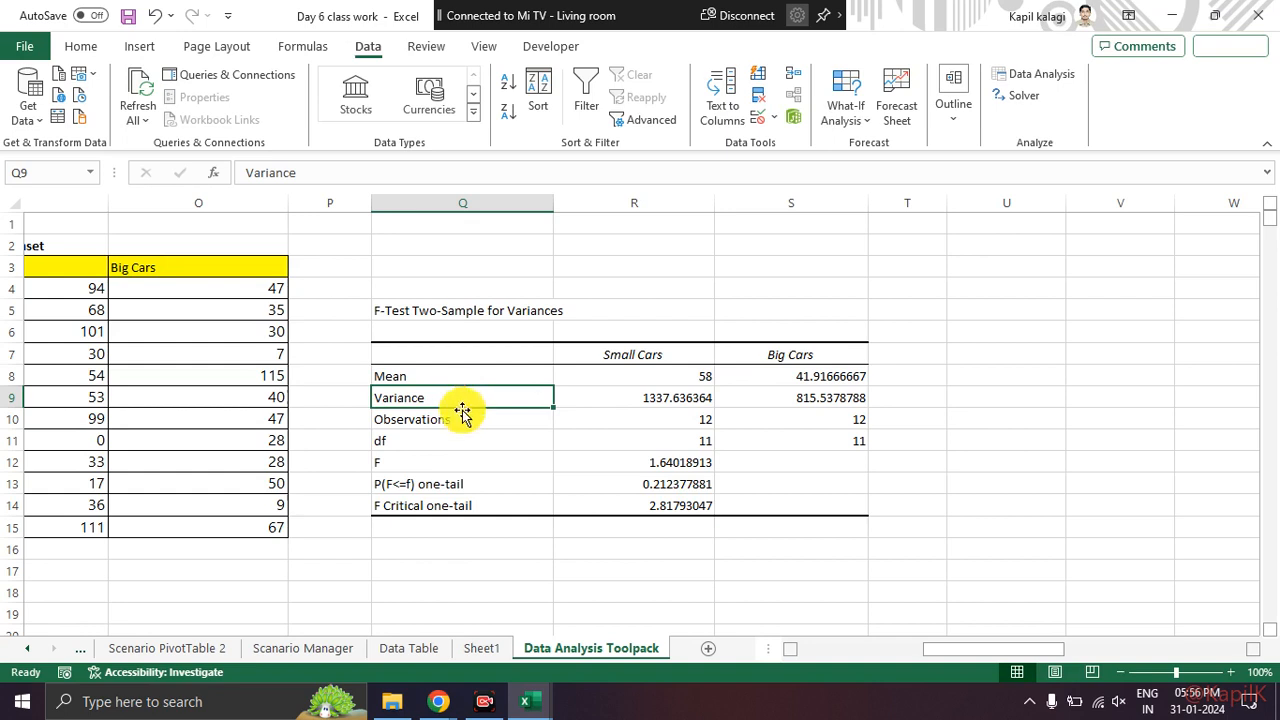
left_click(464, 418)
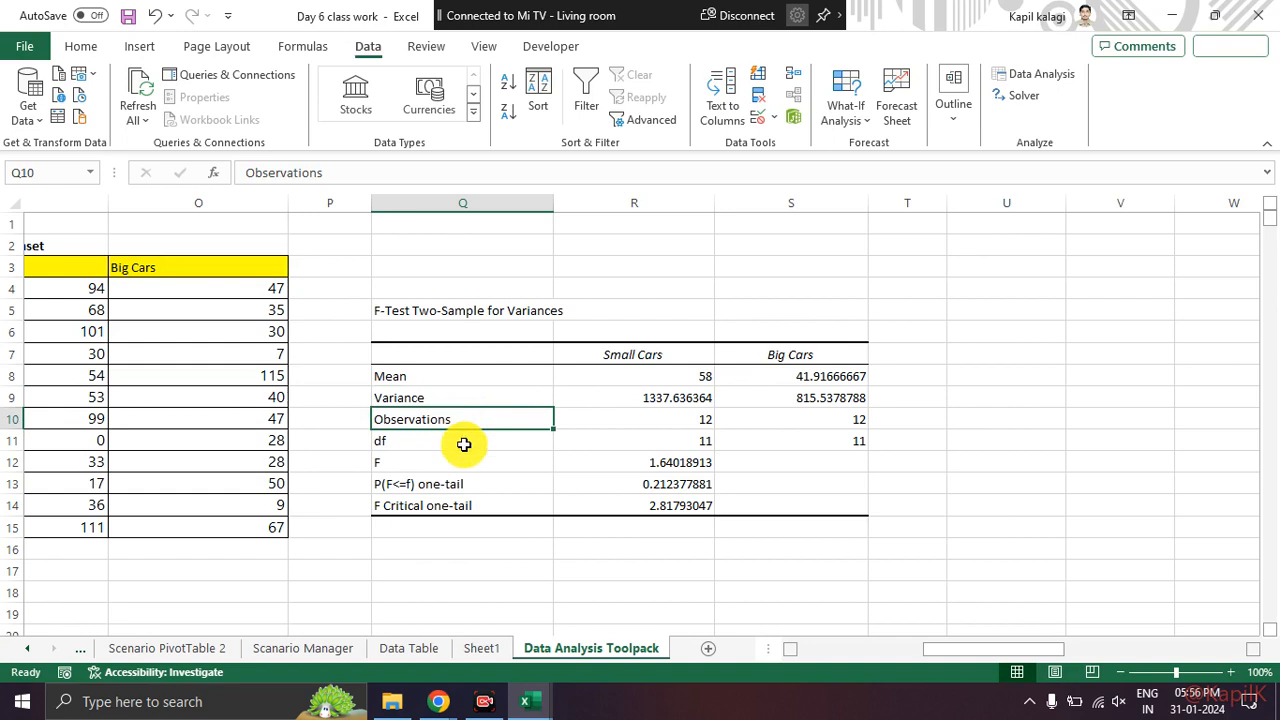
left_click(463, 460)
left_click_drag(464, 472, 466, 483)
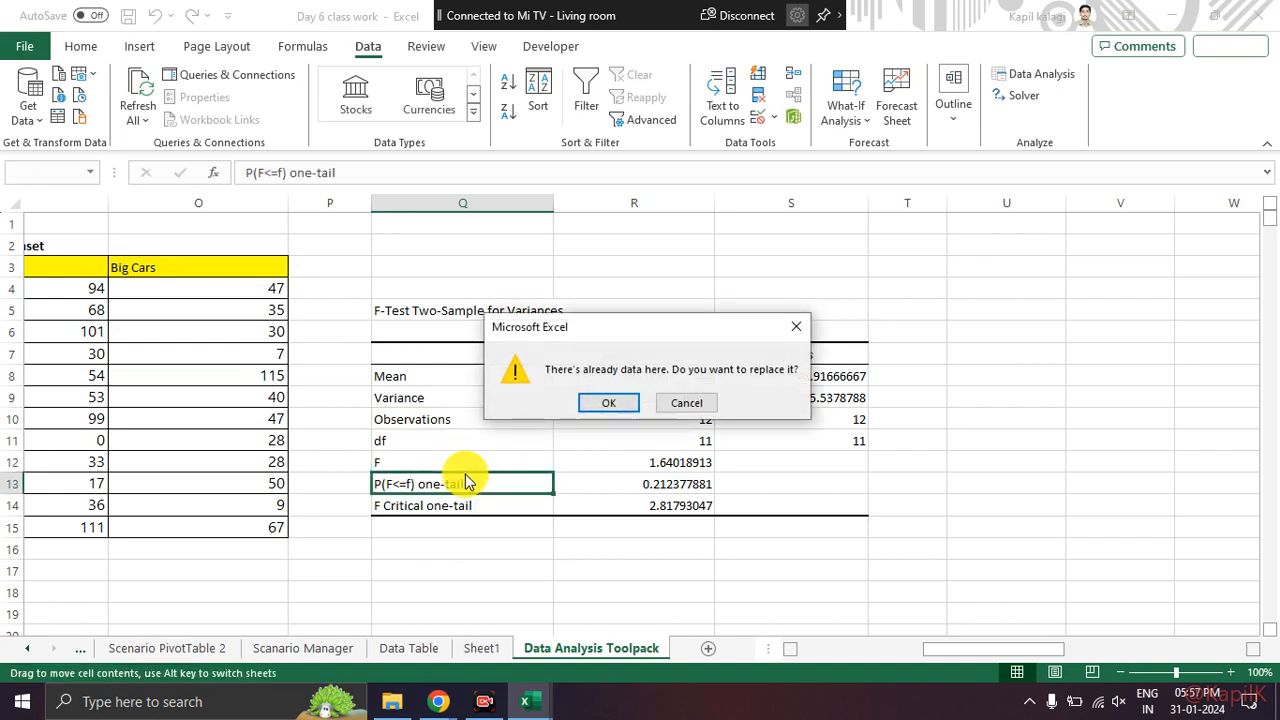
left_click(808, 331)
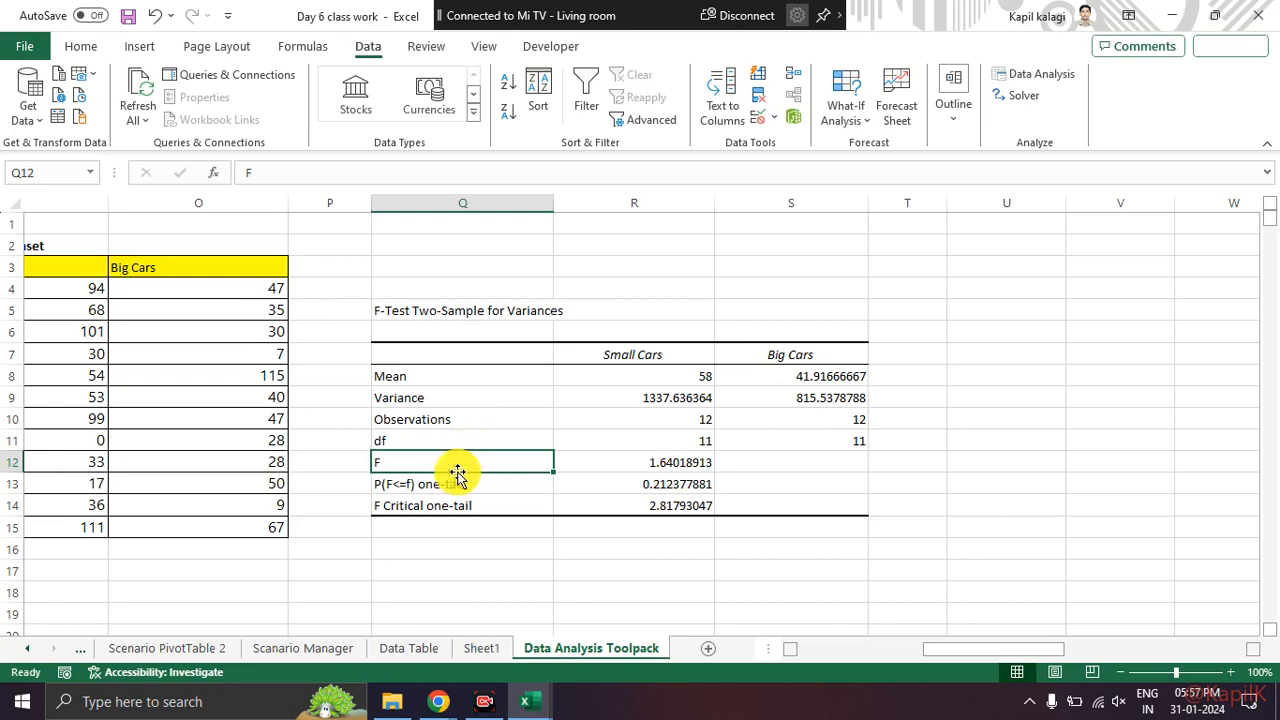
Step: Start a Descriptive Statistics analysis with the Small Cars range N3:N15 as its input
left_click_drag(1003, 657, 914, 651)
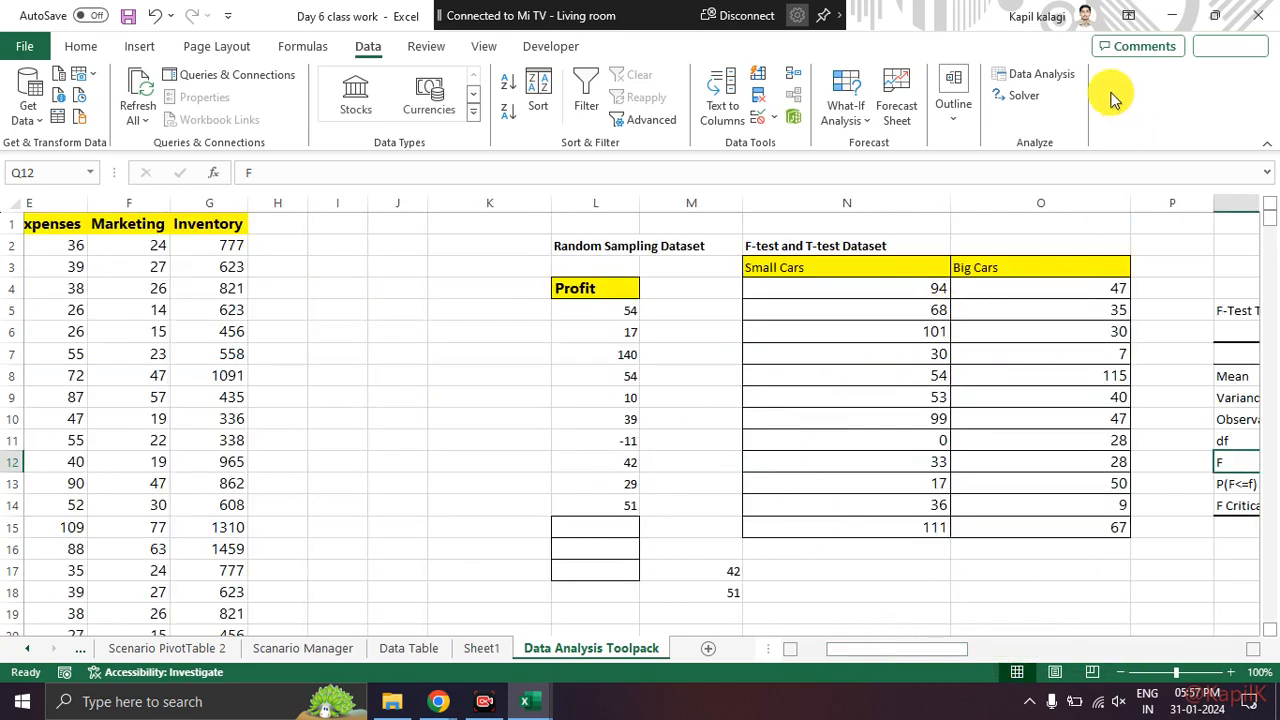
left_click(1050, 78)
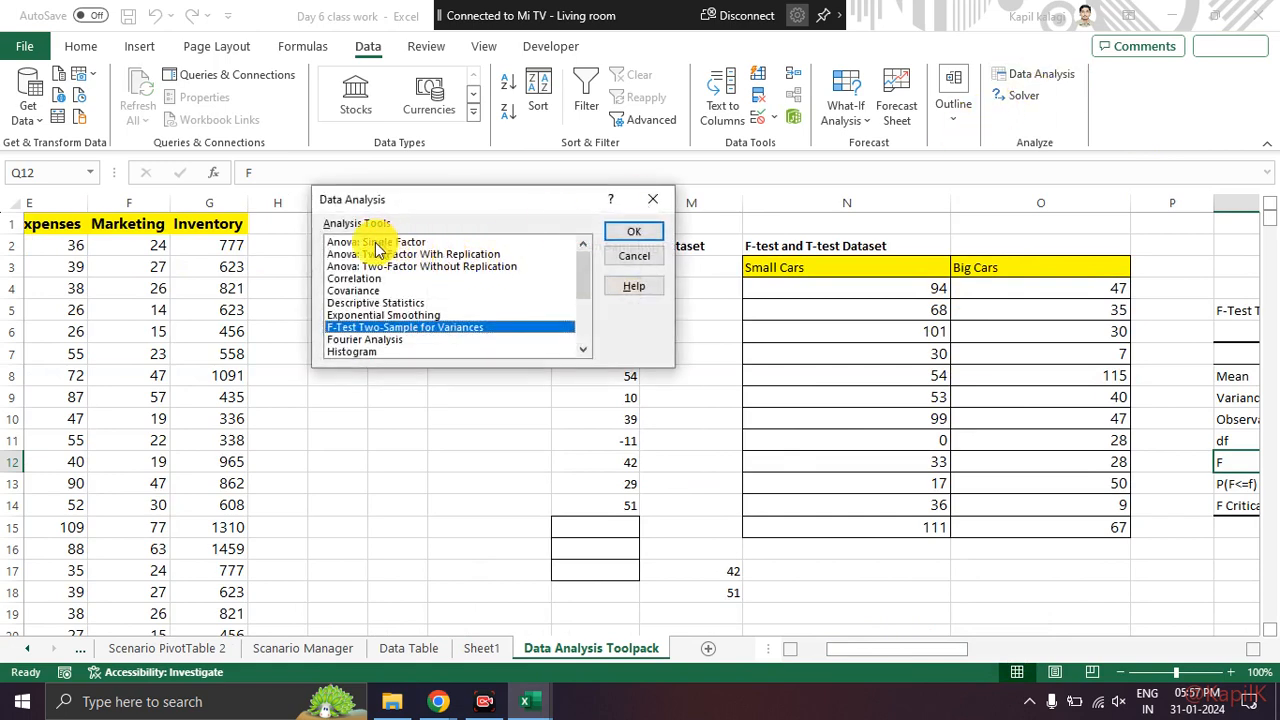
left_click(370, 302)
mouse_move(457, 286)
left_mouse_down()
mouse_move(338, 291)
mouse_move(460, 293)
left_mouse_up()
key("Escape")
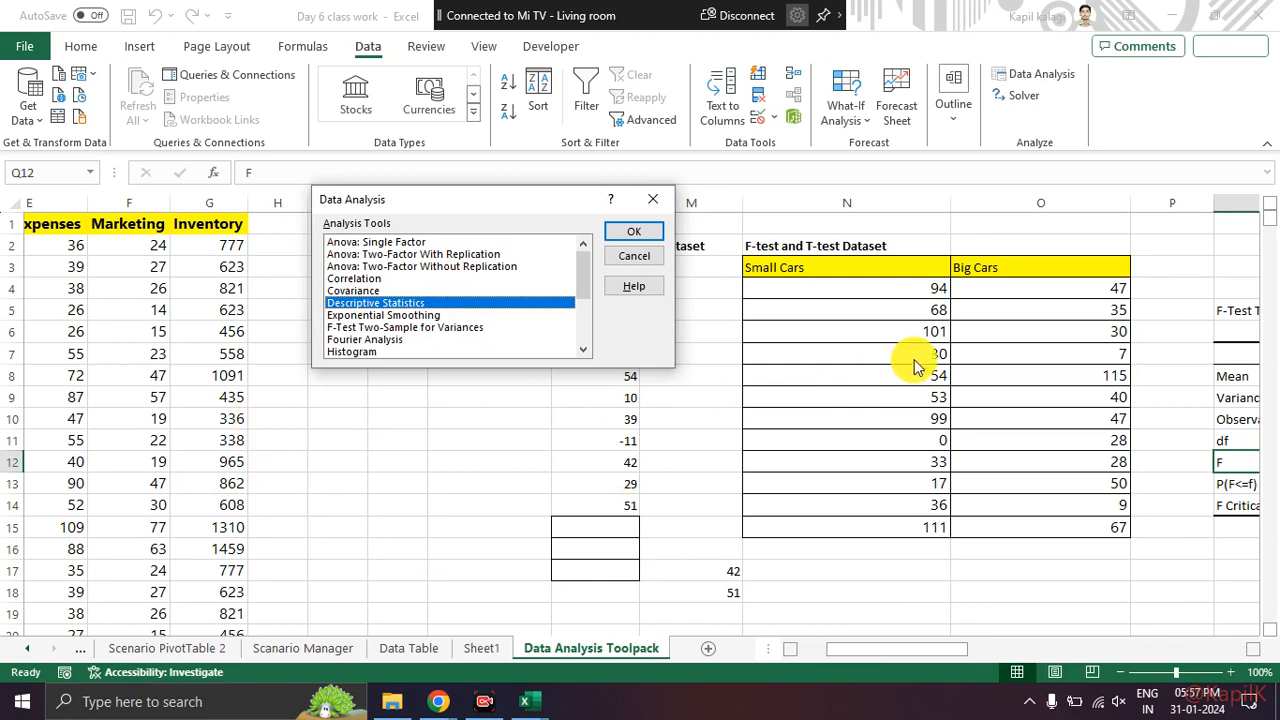
left_click(636, 234)
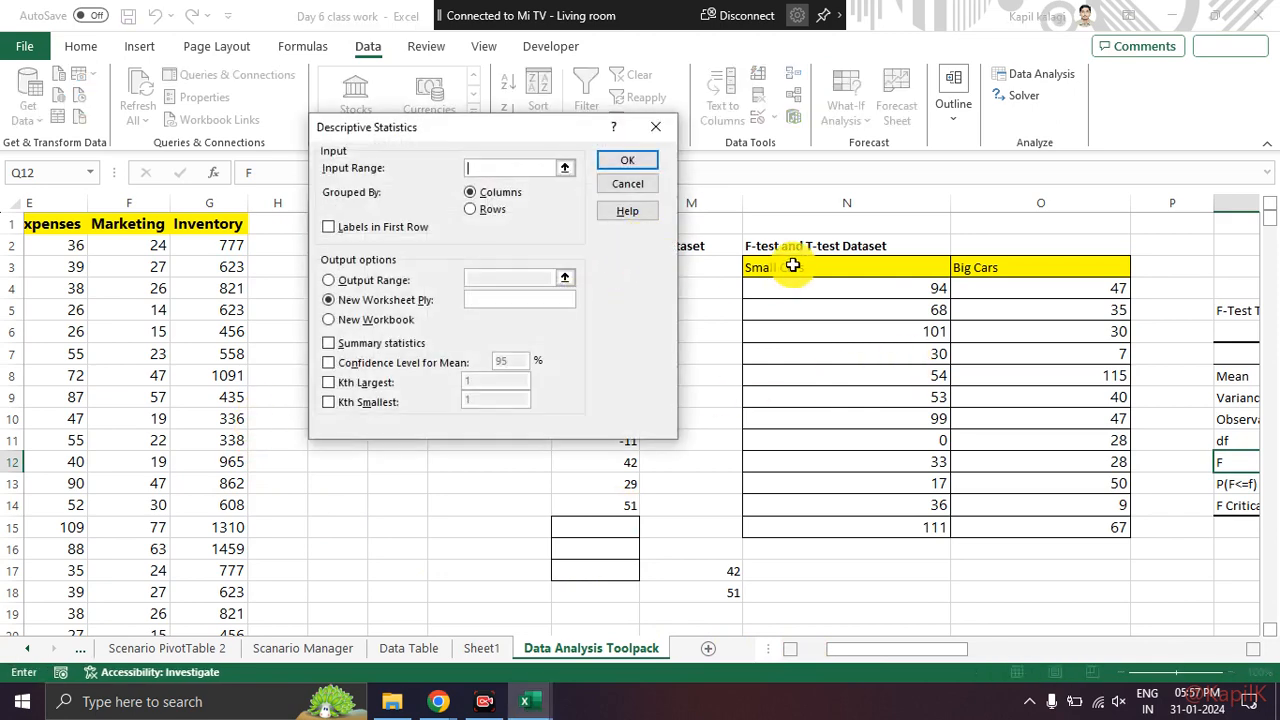
left_click_drag(878, 267, 894, 524)
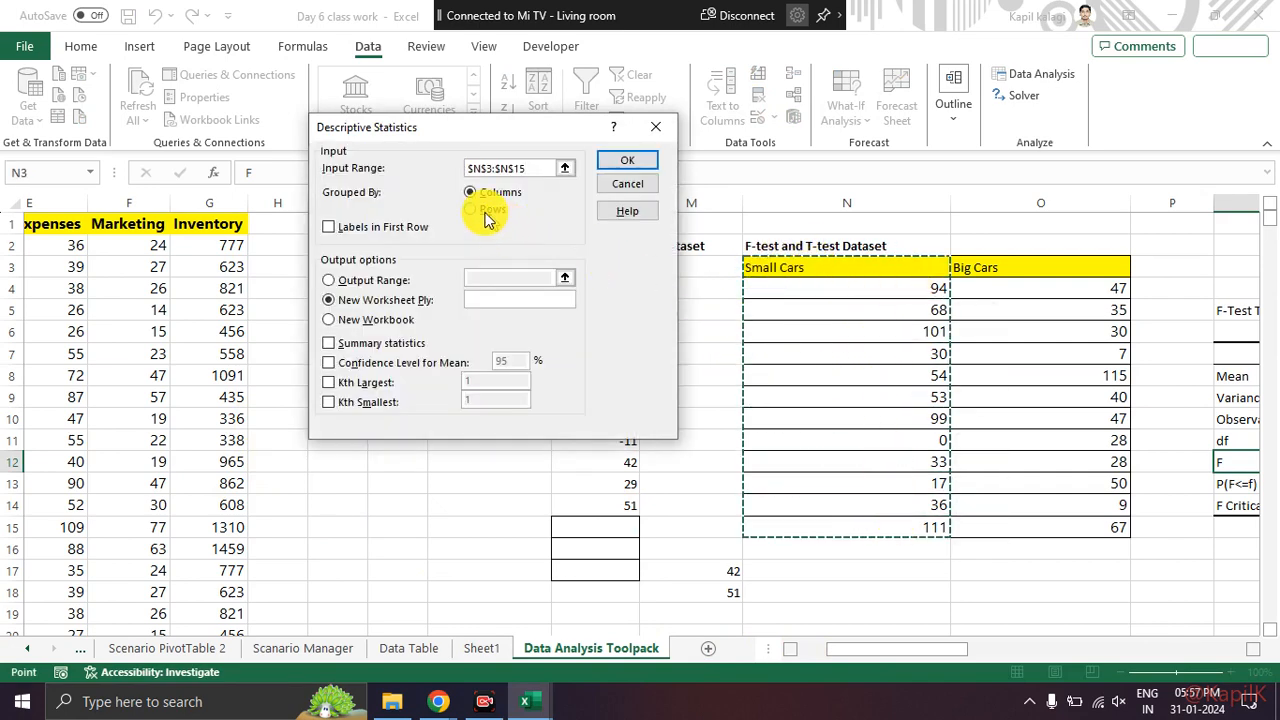
Step: Try to run Descriptive Statistics with output to cell O18, including summary statistics and the 95% confidence level for mean
left_click(328, 281)
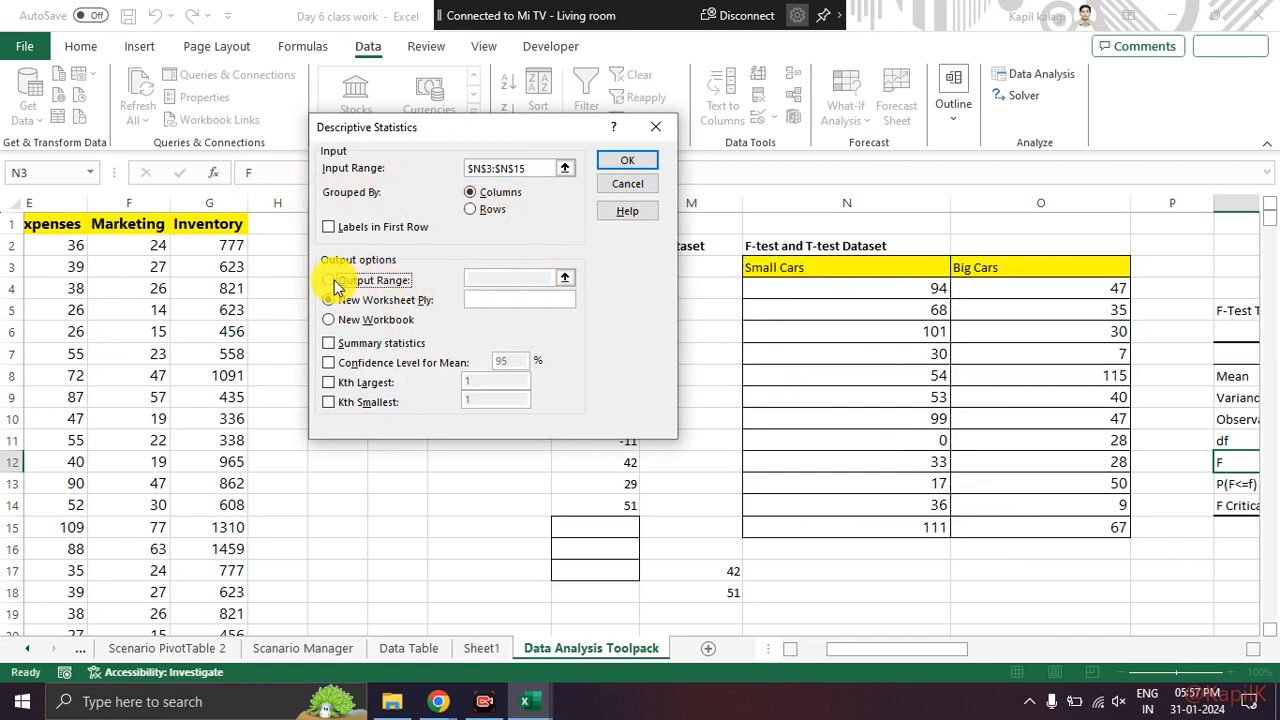
left_click(330, 281)
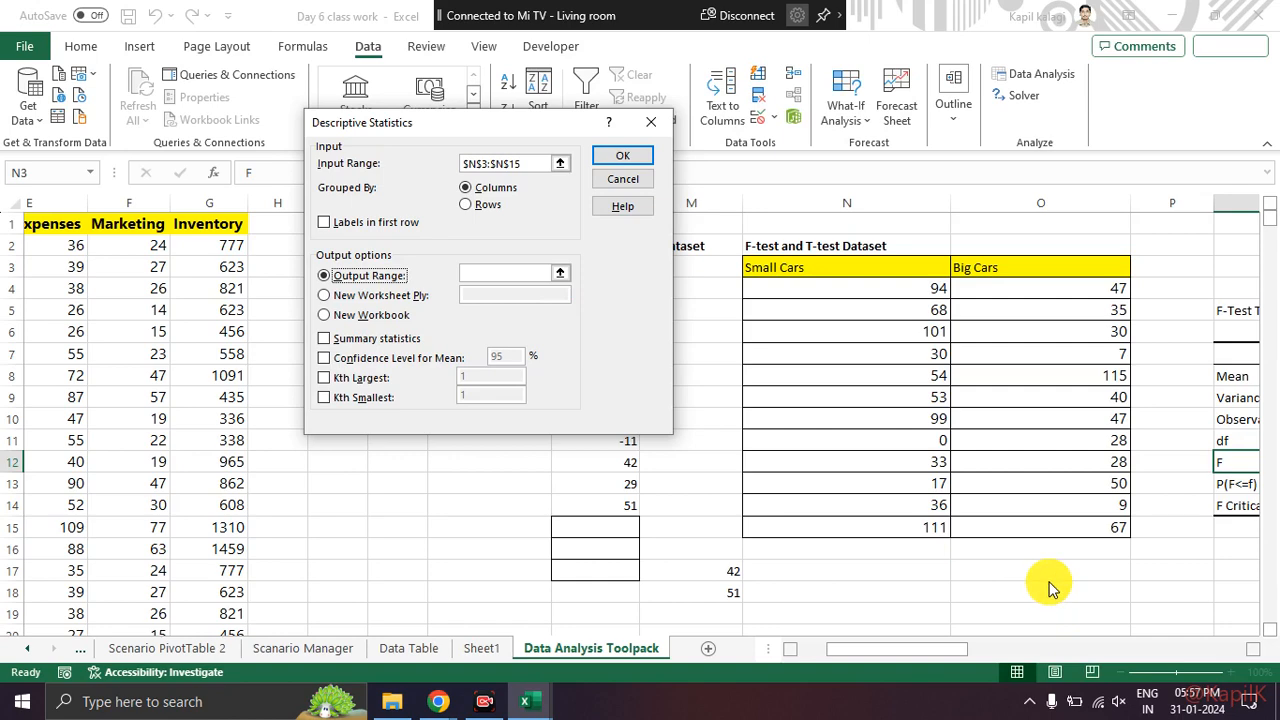
left_click(519, 276)
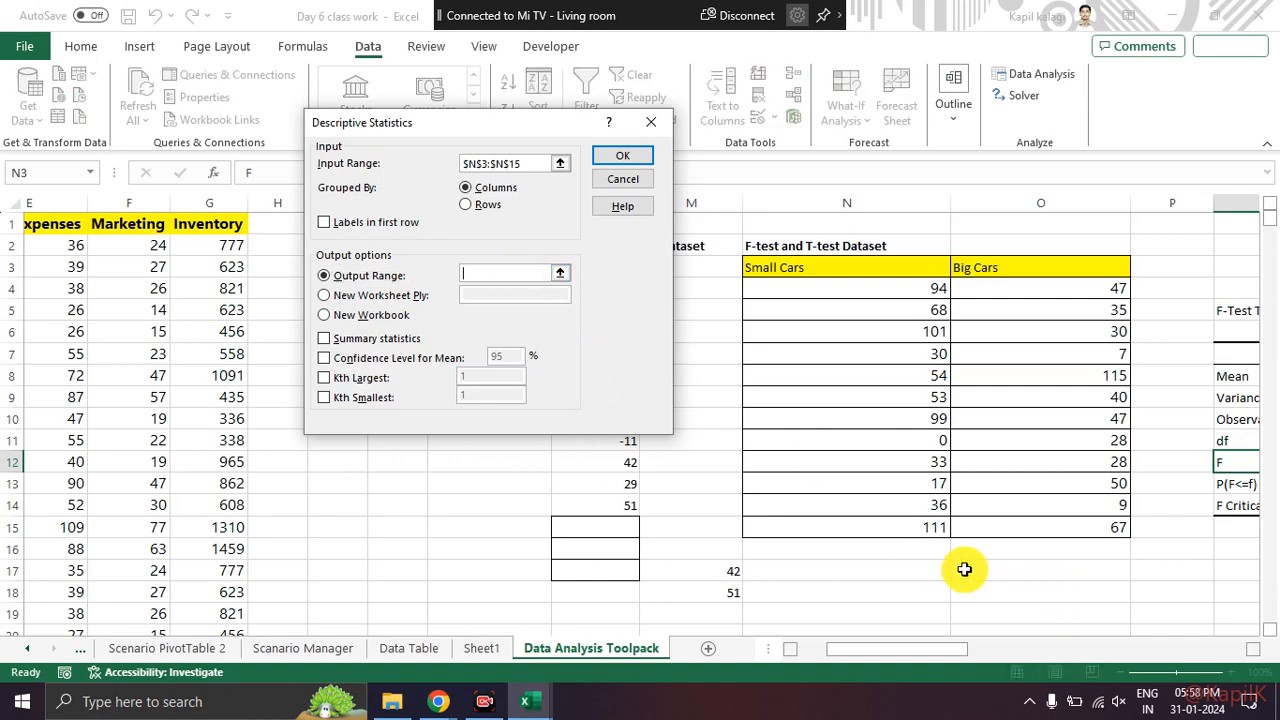
left_click(1050, 592)
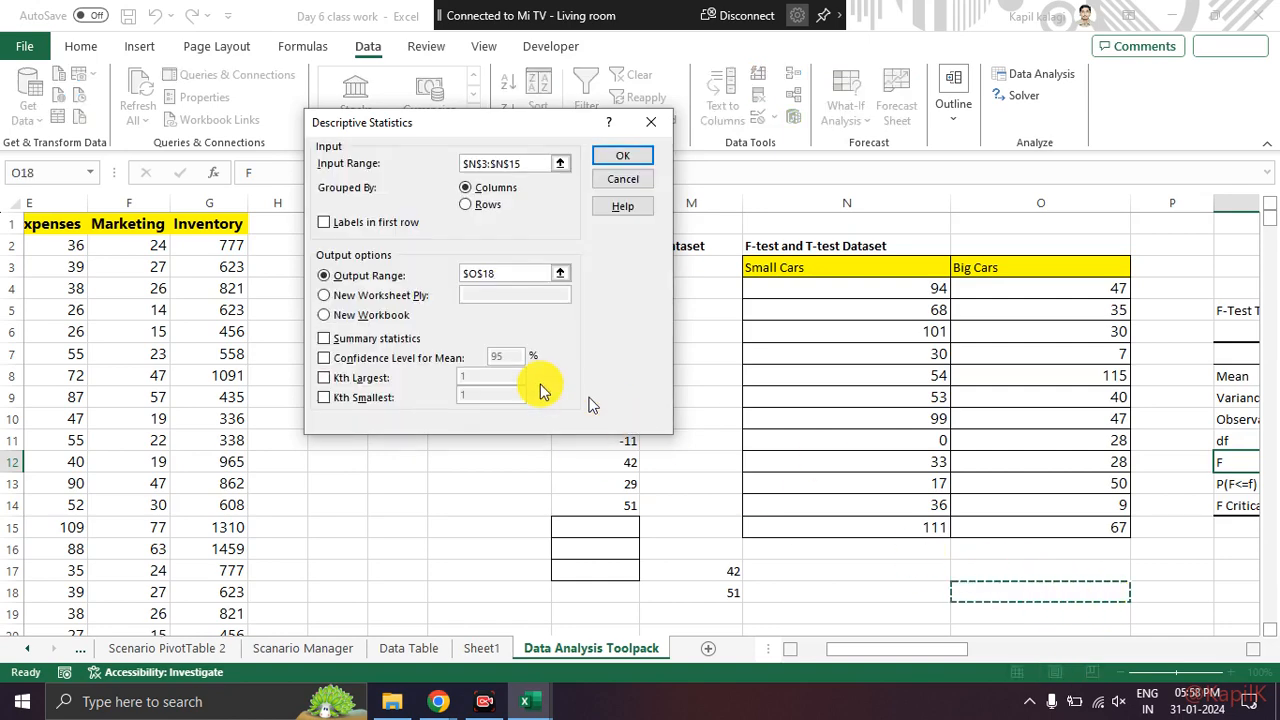
left_click(324, 338)
left_click(328, 357)
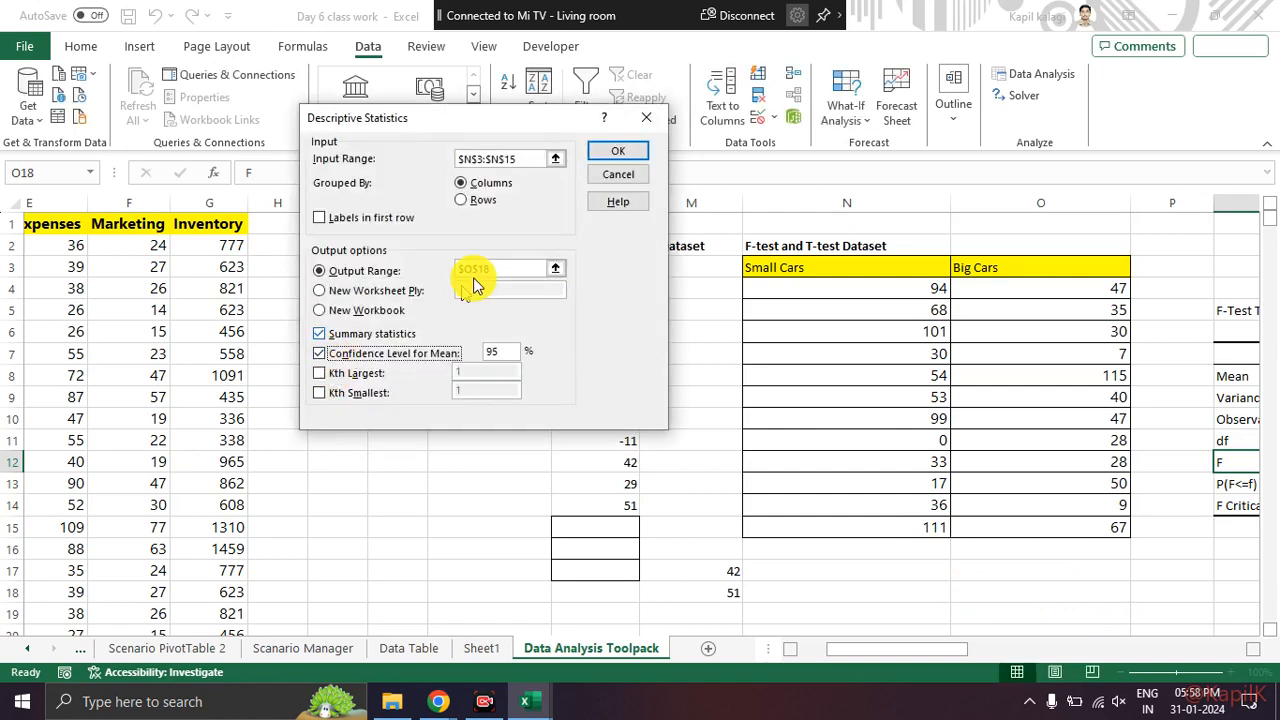
left_click(630, 150)
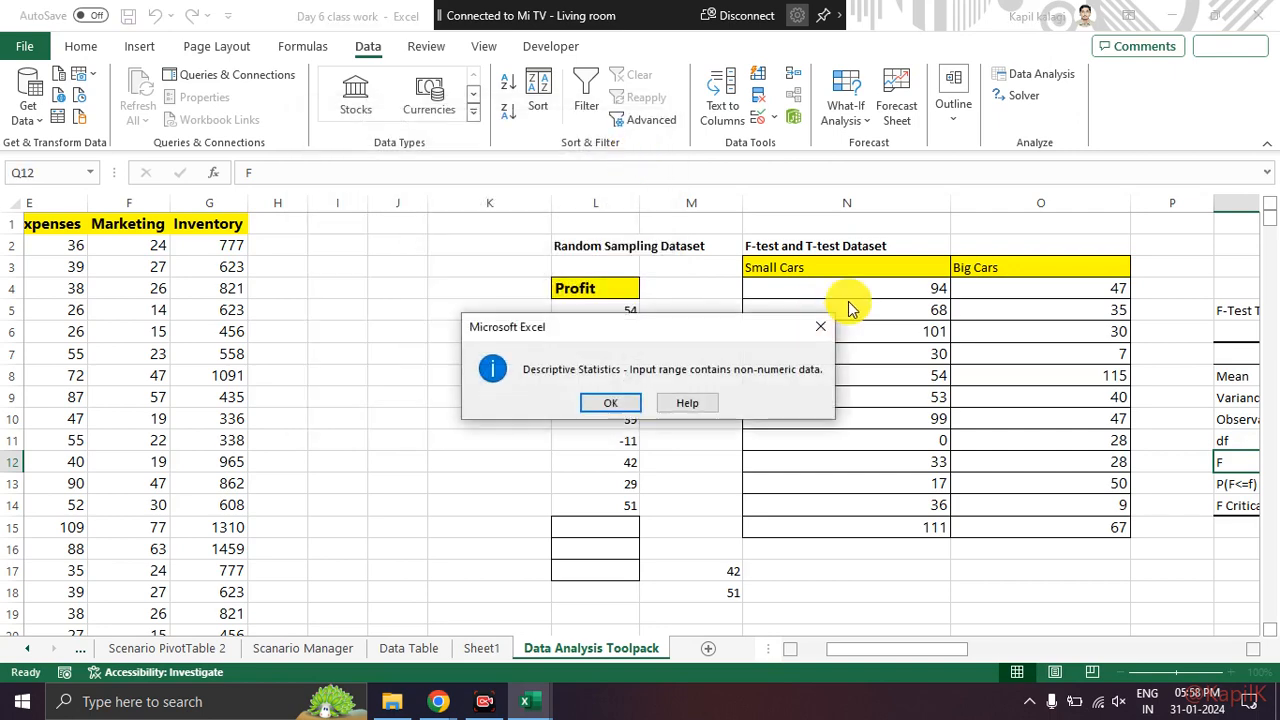
Step: Change the Descriptive Statistics input range to the numeric Small Cars values N4:N15 and run the analysis
left_click(612, 403)
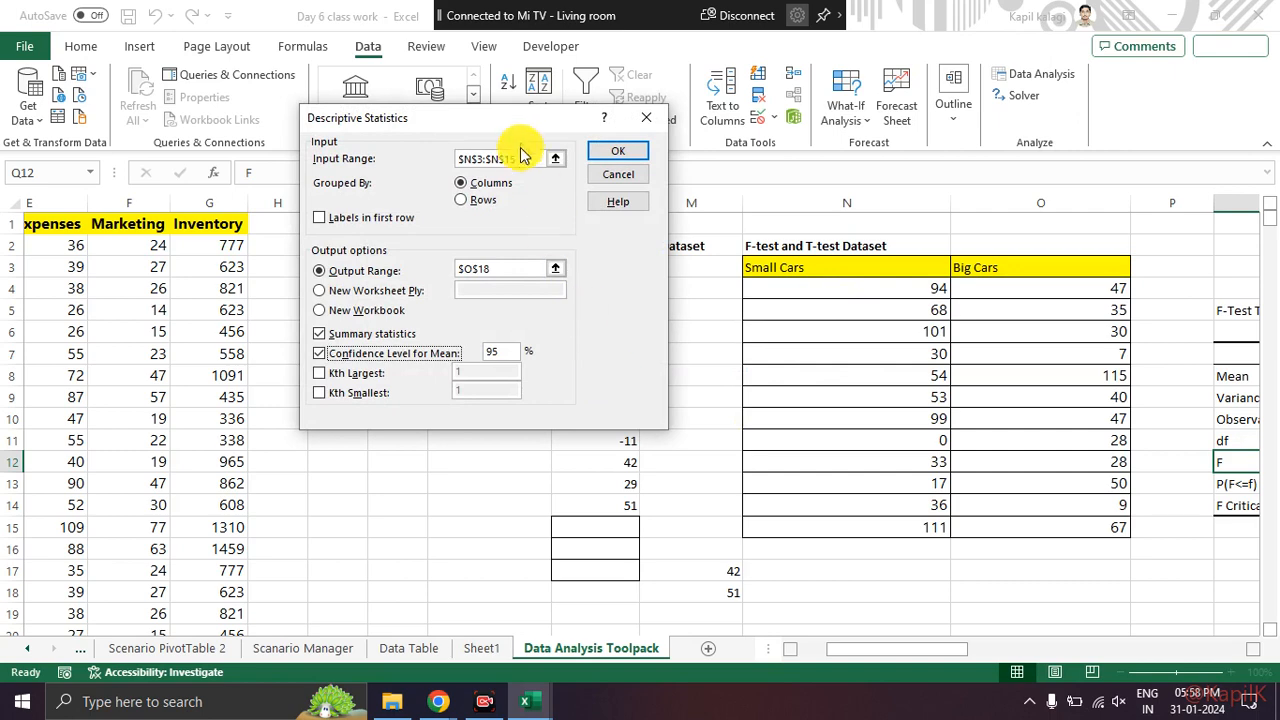
left_click_drag(516, 156, 290, 145)
key("BackSpace")
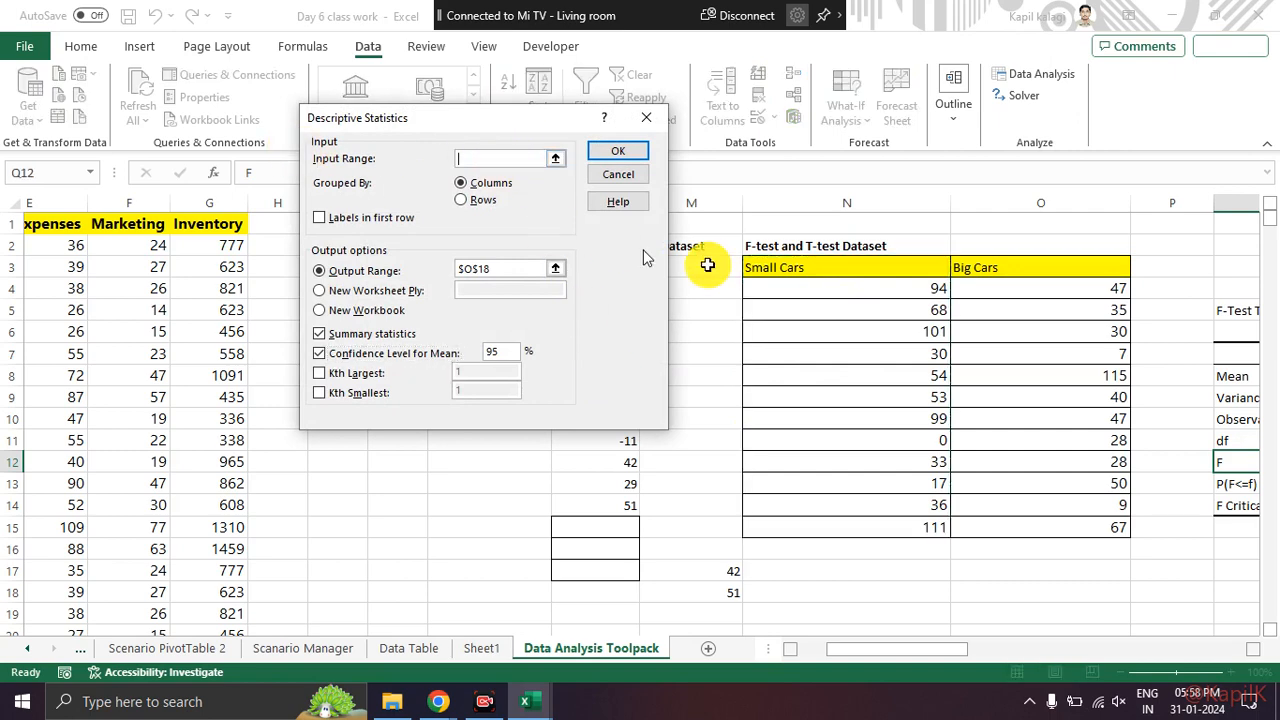
left_click_drag(814, 287, 837, 517)
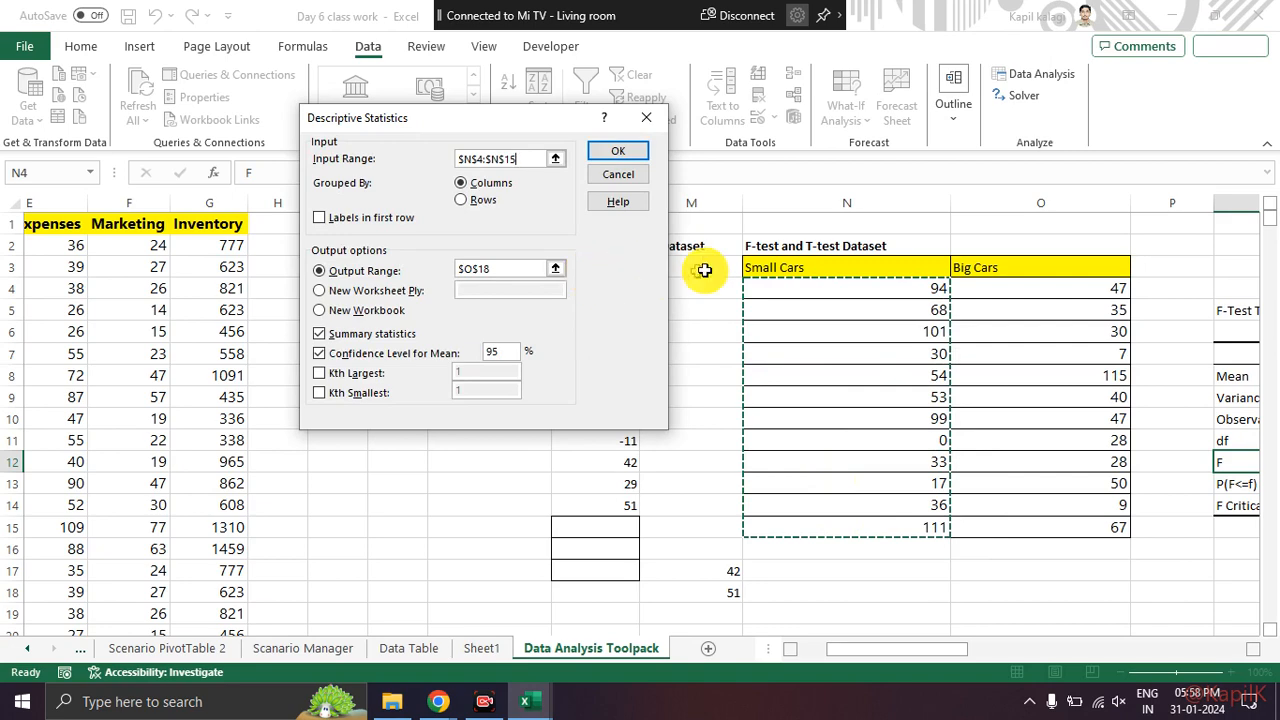
left_click(620, 152)
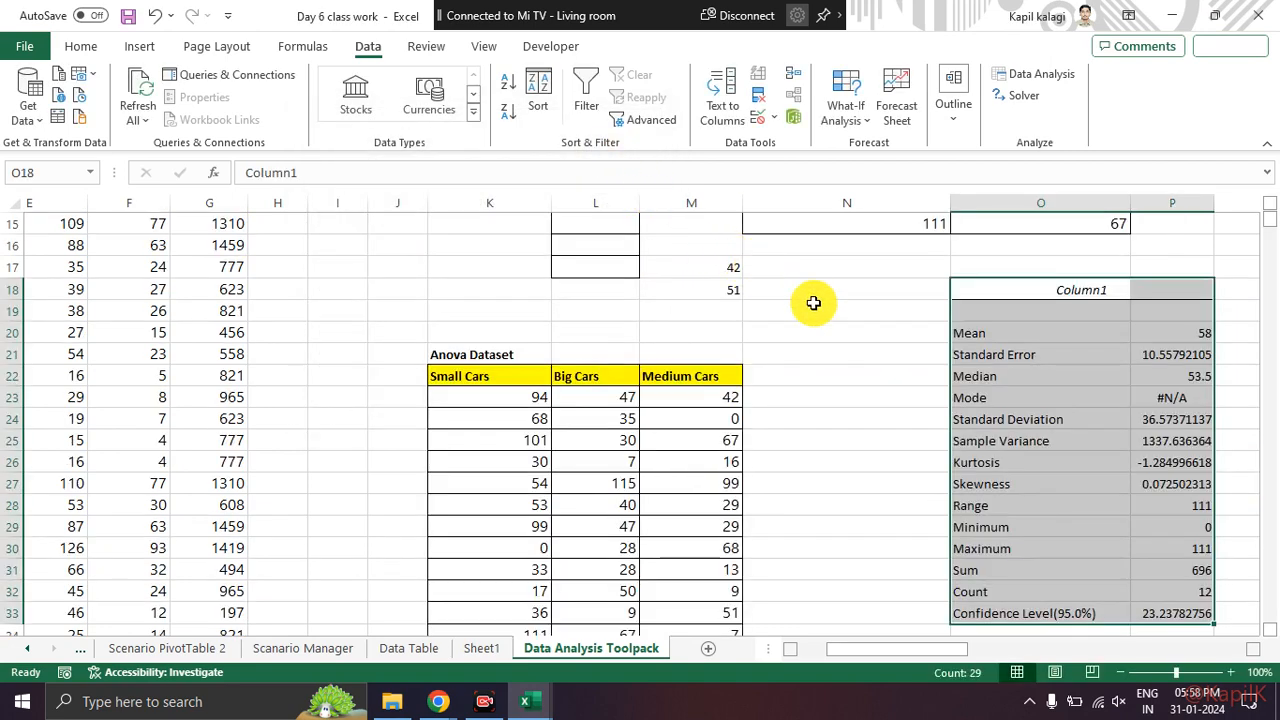
Step: Examine the mean, standard error, median, mode, standard deviation, variance, kurtosis and skewness rows of the descriptive statistics output
scroll(790, 300, "up", 1)
scroll(754, 295, "down", 2)
left_click(820, 346)
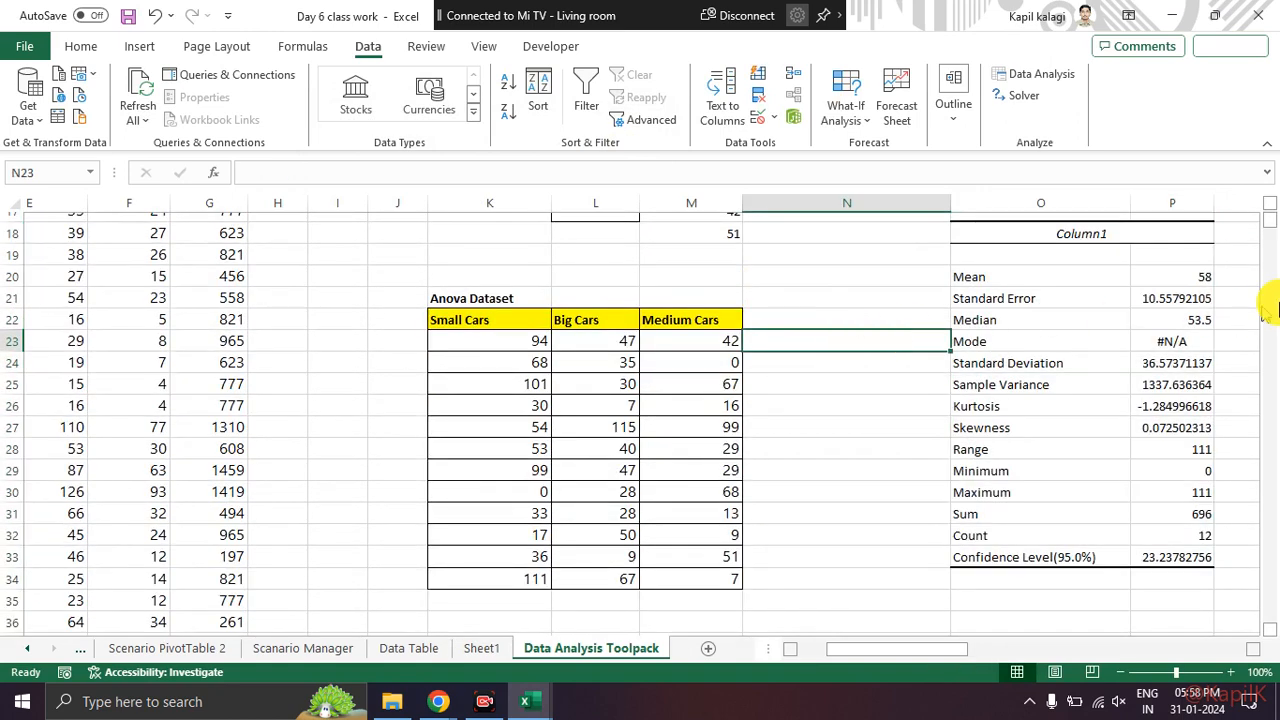
left_click_drag(1023, 277, 1206, 288)
left_click(1167, 322)
left_click_drag(1066, 300, 1191, 294)
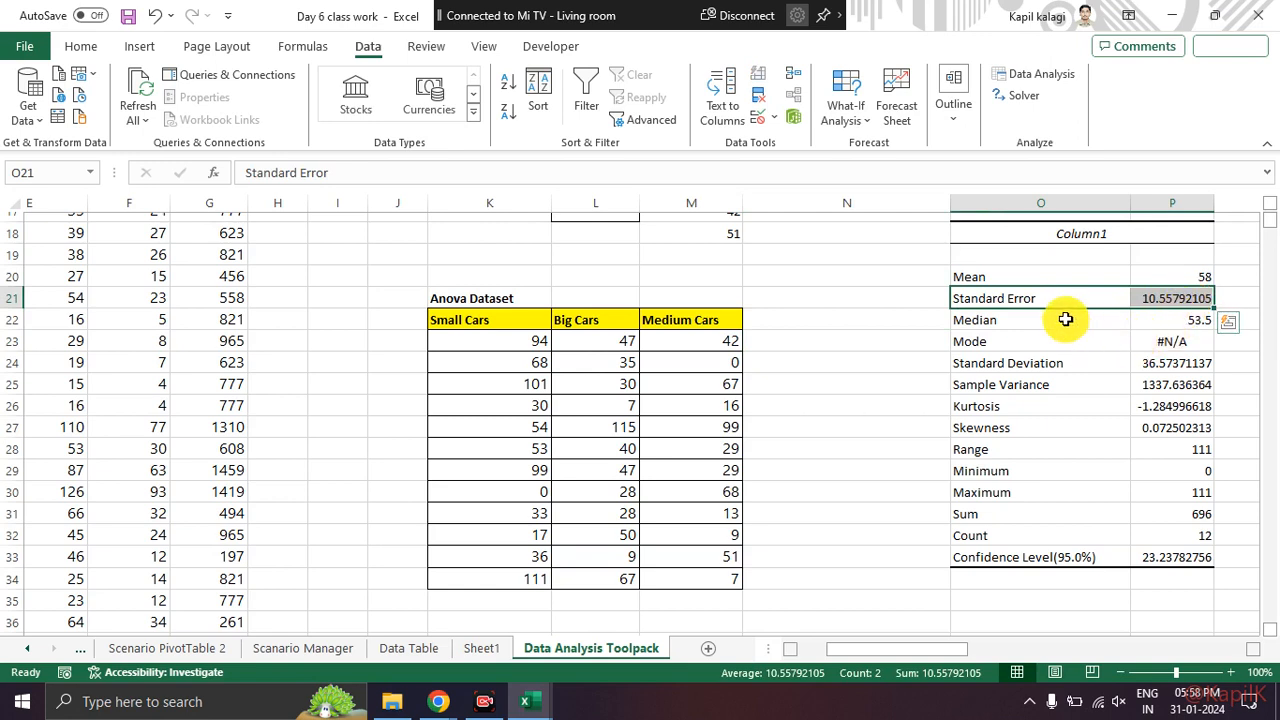
left_click_drag(1063, 320, 1212, 319)
left_click_drag(1086, 340, 1200, 340)
left_click(1160, 405)
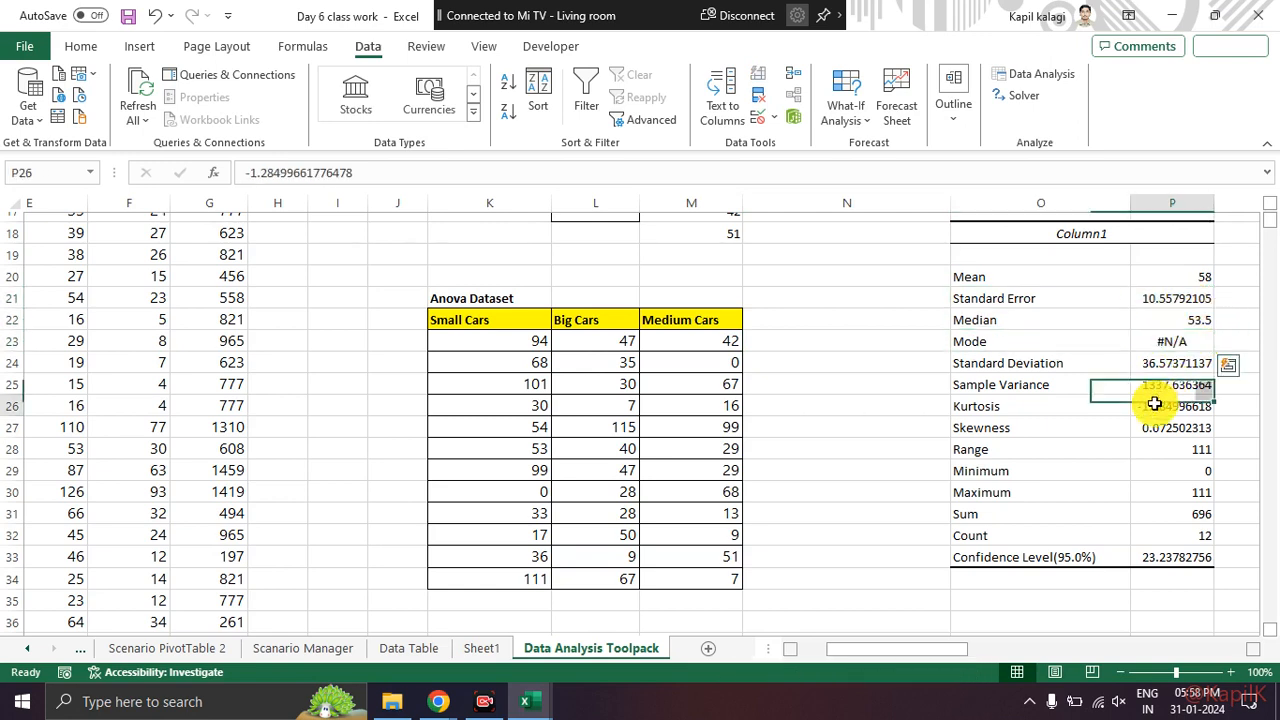
left_click_drag(1085, 367, 1180, 366)
left_click_drag(1097, 384, 1170, 388)
left_click_drag(1062, 408, 1155, 408)
left_click_drag(1086, 427, 1166, 428)
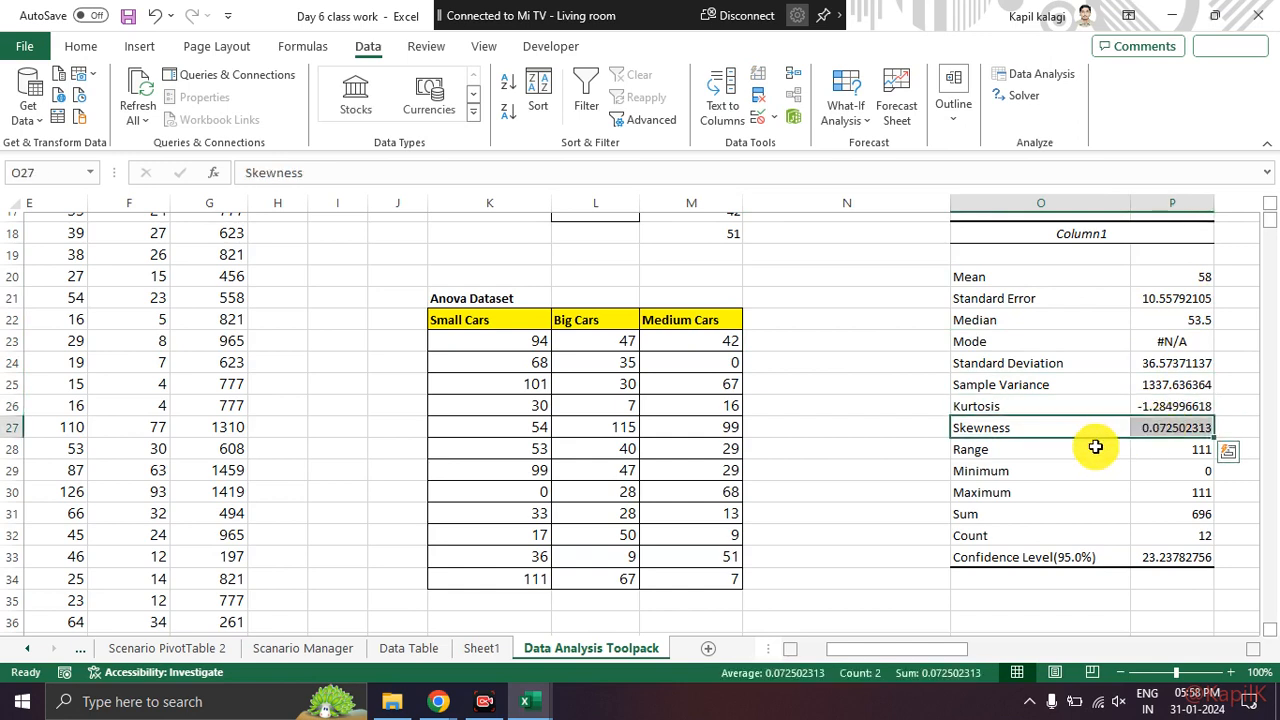
Step: Review the minimum, maximum, sum and count rows of the output table, plus its variance, kurtosis and skewness labels
left_click(1051, 469)
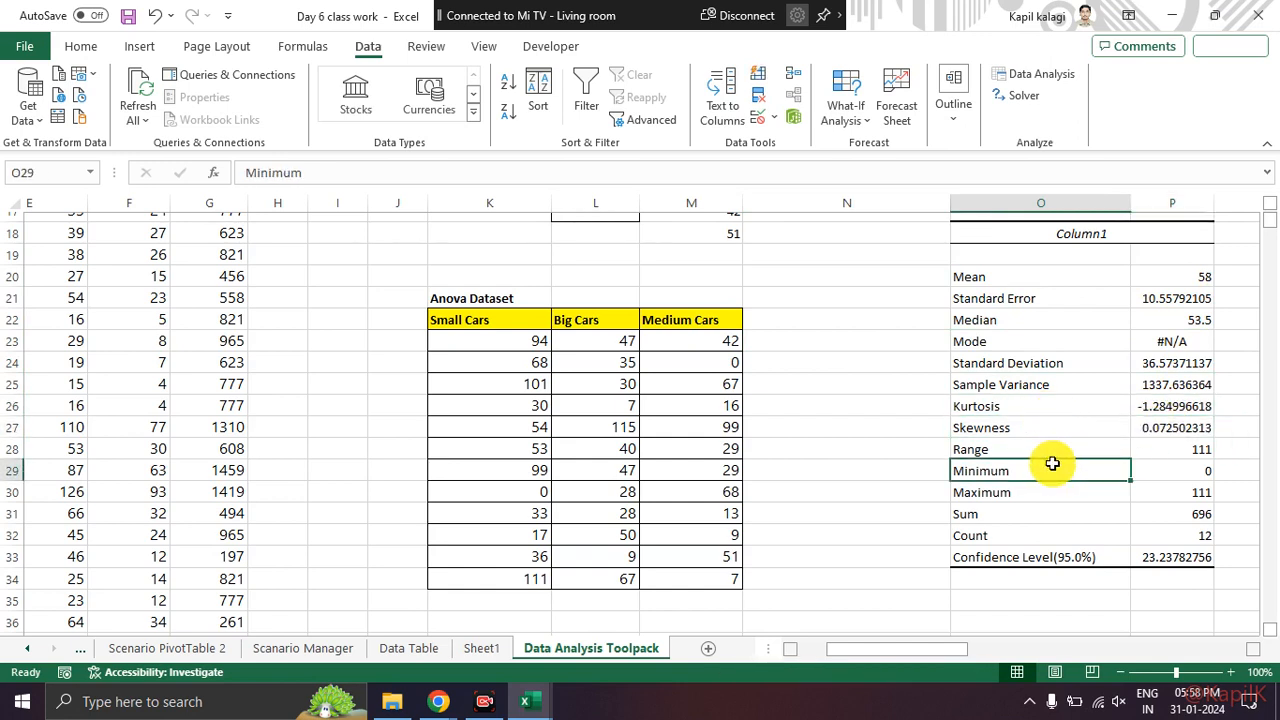
left_click(1080, 491)
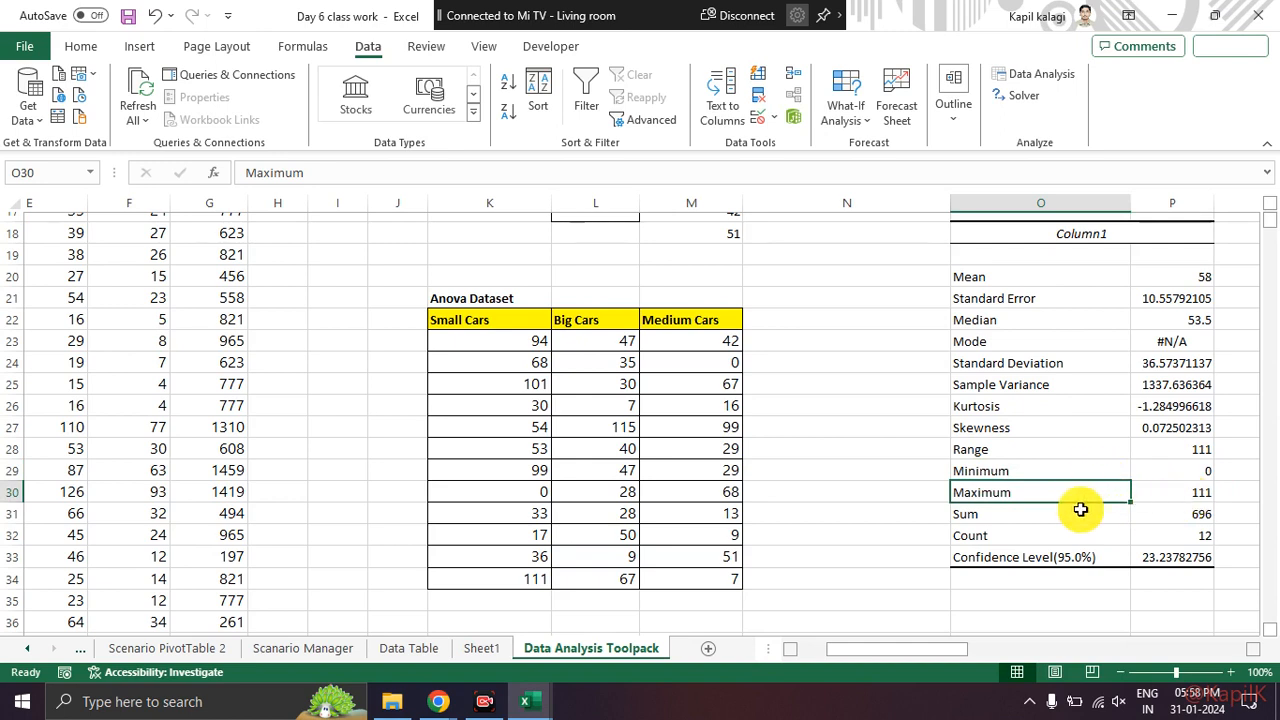
left_click(1088, 510)
left_click_drag(1088, 510, 1197, 503)
left_click_drag(1083, 531, 1171, 531)
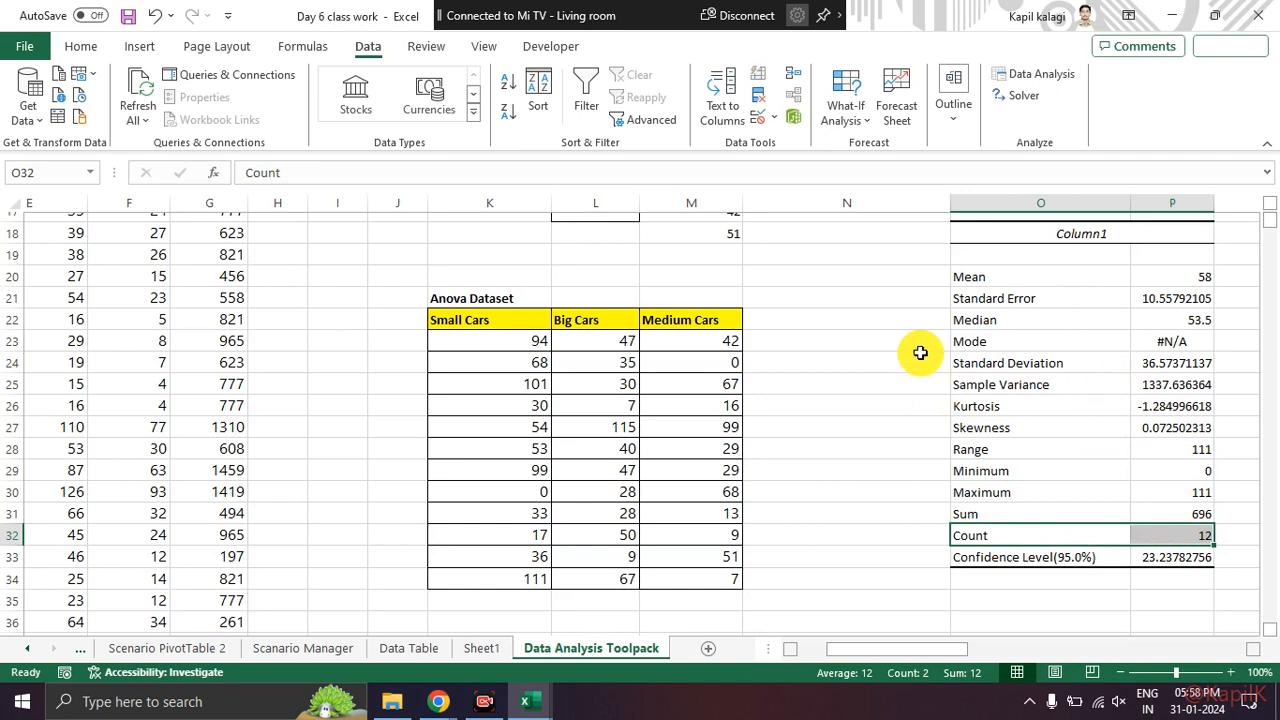
left_click(1024, 385)
left_click_drag(1022, 407, 1025, 432)
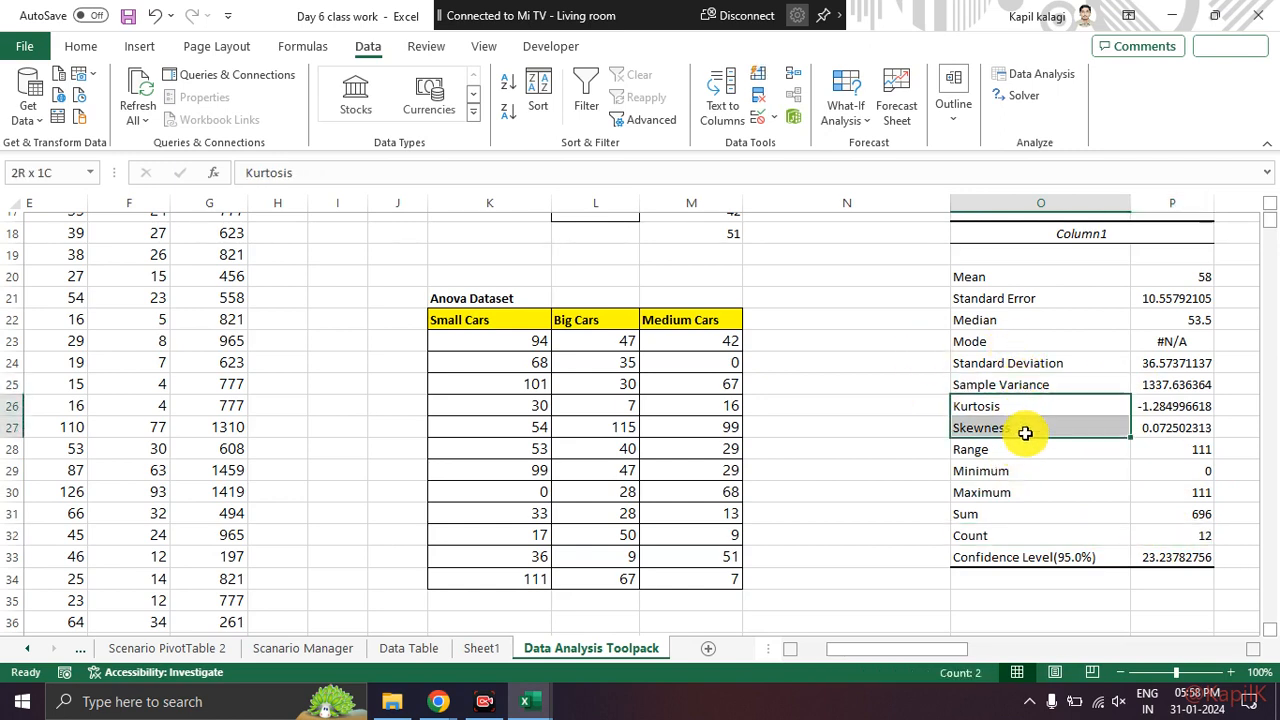
left_click(1024, 466)
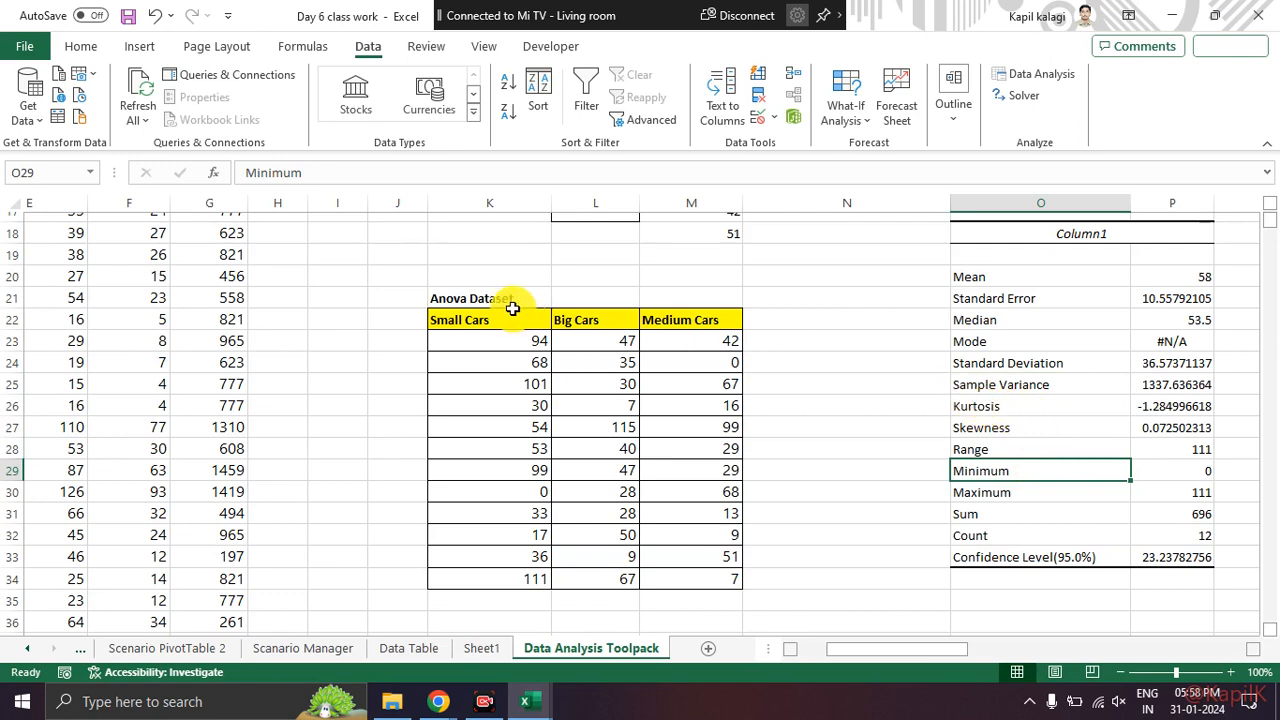
left_click_drag(128, 449, 945, 456)
mouse_move(148, 407)
left_mouse_down()
mouse_move(280, 330)
mouse_move(455, 128)
mouse_move(686, 203)
mouse_move(892, 400)
mouse_move(908, 400)
left_mouse_up()
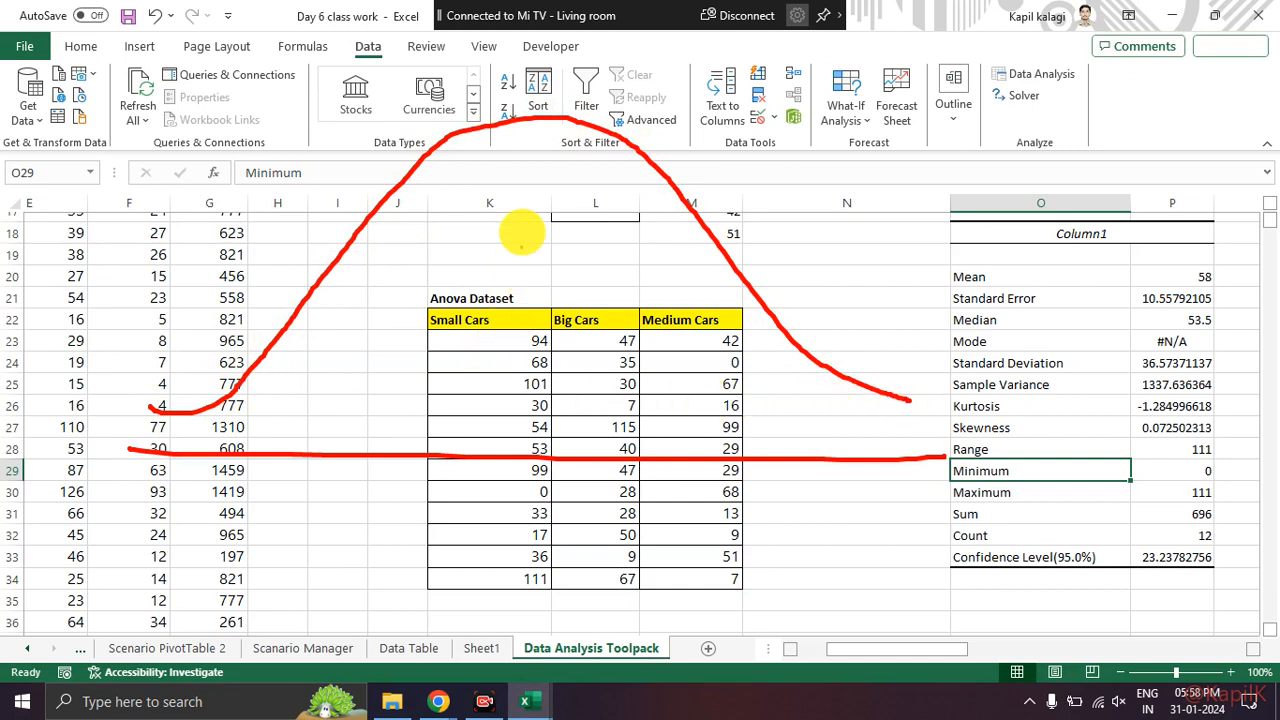
mouse_move(160, 410)
left_mouse_down()
mouse_move(386, 323)
mouse_move(484, 72)
mouse_move(570, 152)
mouse_move(656, 350)
mouse_move(780, 395)
left_mouse_up()
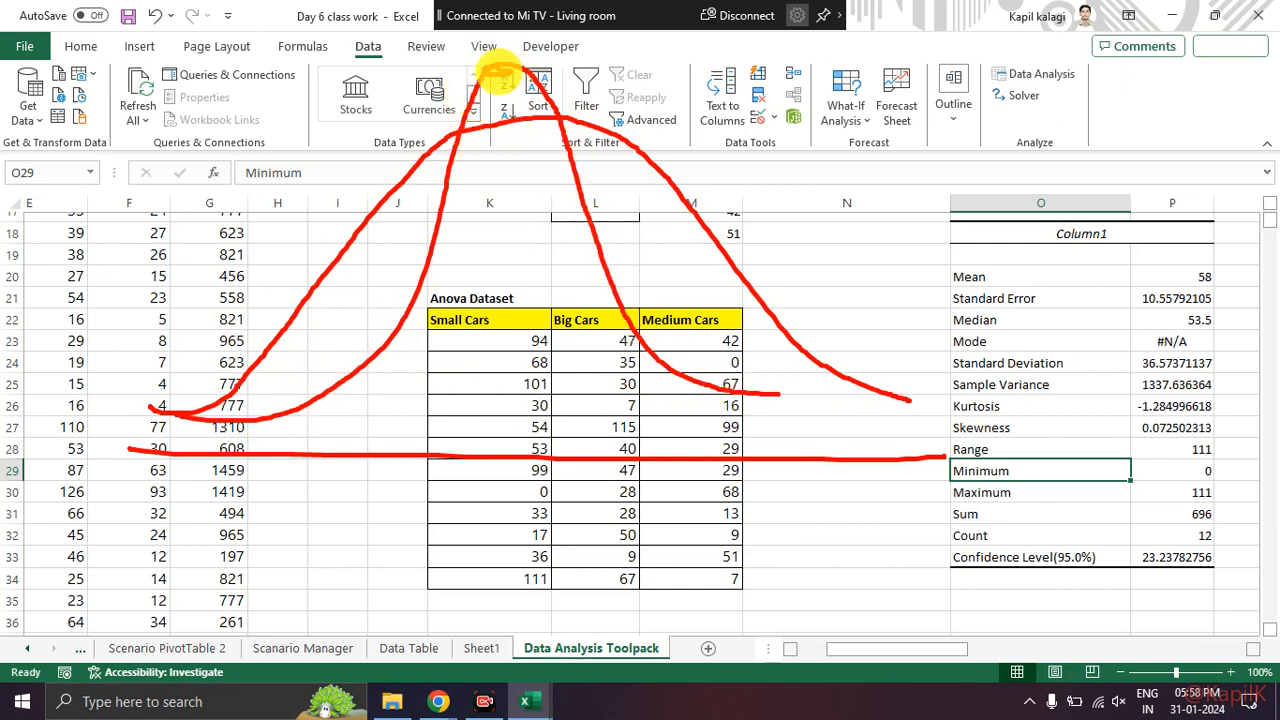
mouse_move(508, 75)
left_mouse_down()
mouse_move(500, 100)
mouse_move(430, 140)
mouse_move(525, 112)
mouse_move(571, 125)
left_mouse_up()
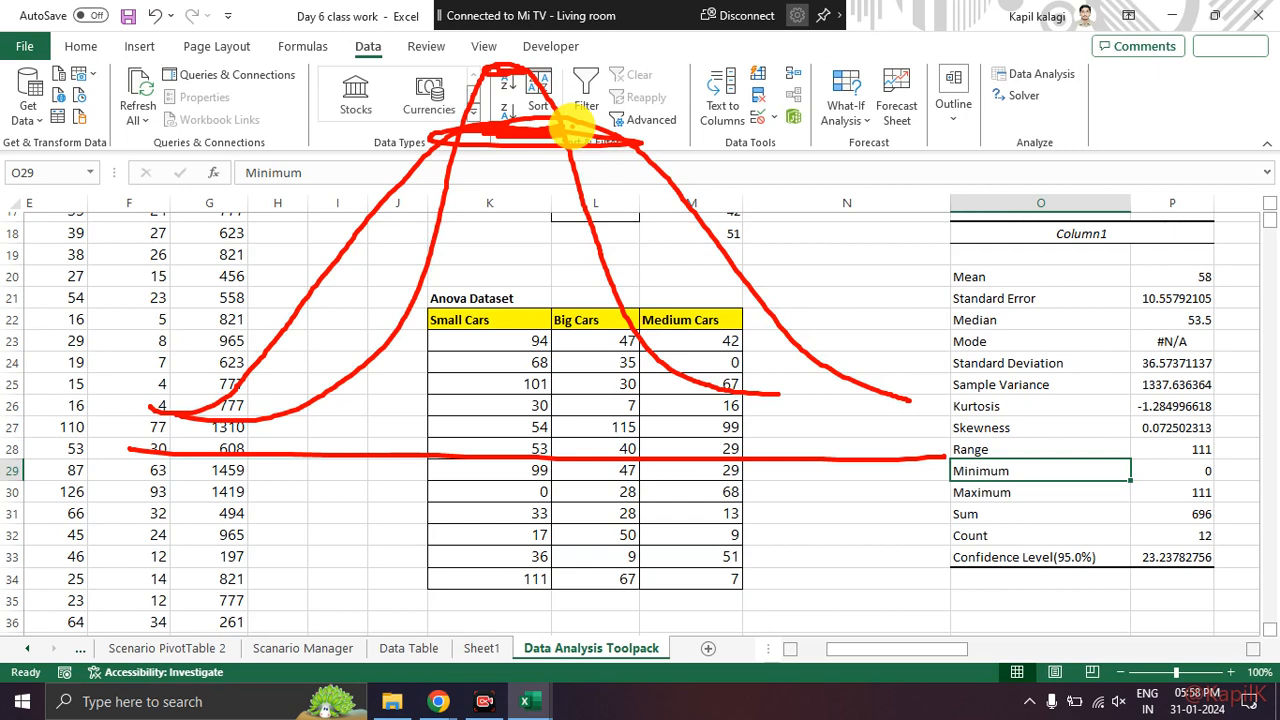
key("Escape")
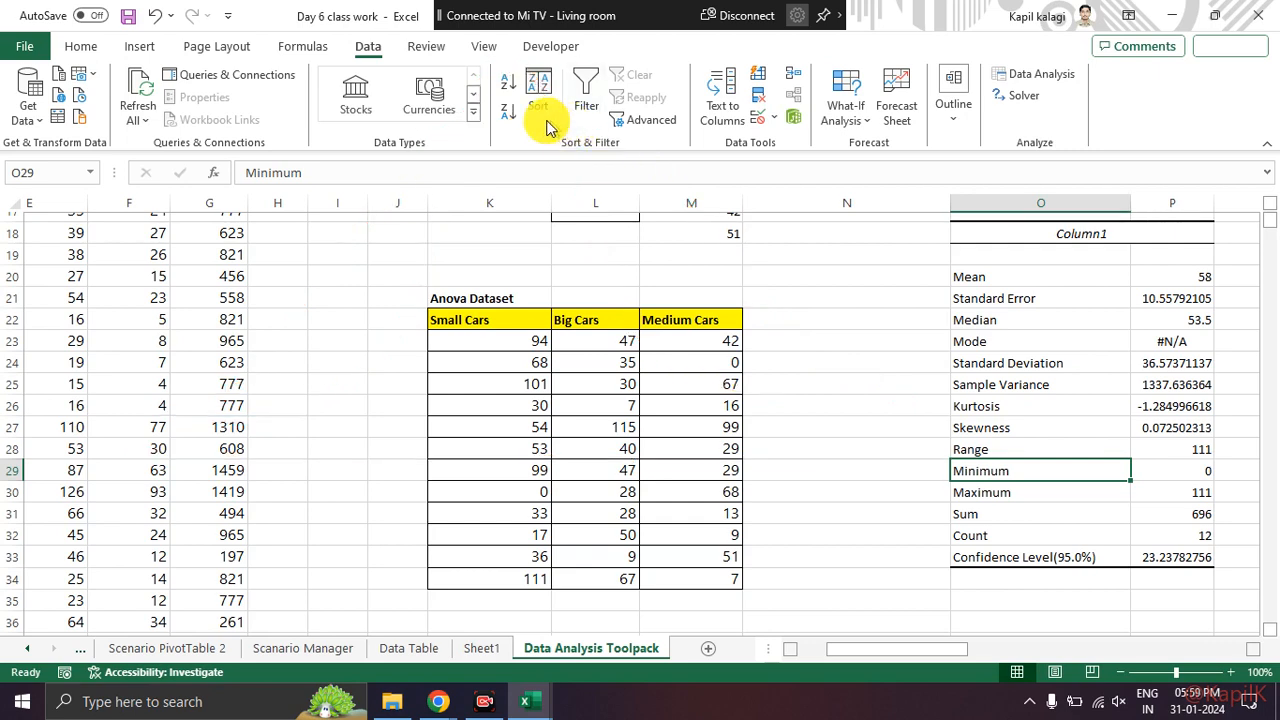
left_click_drag(372, 100, 393, 498)
left_click_drag(310, 458, 805, 456)
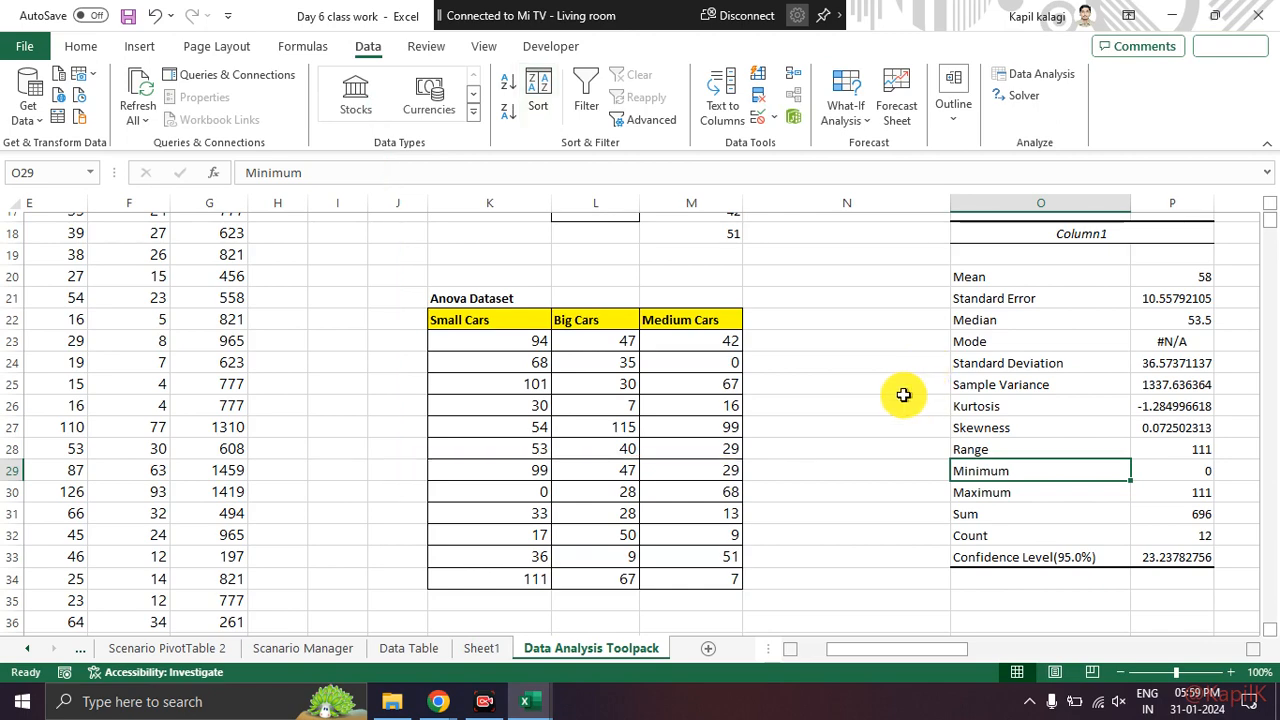
scroll(680, 375, "up", 5)
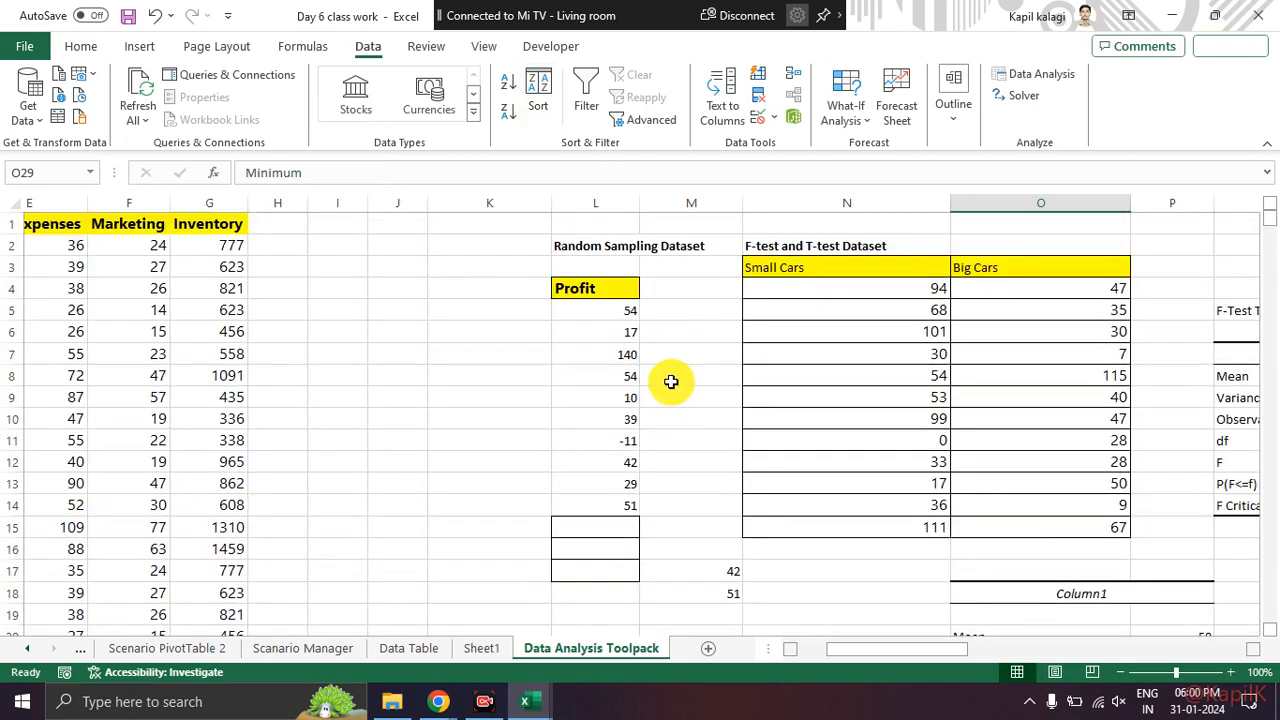
scroll(672, 387, "down", 8)
scroll(866, 414, "up", 8)
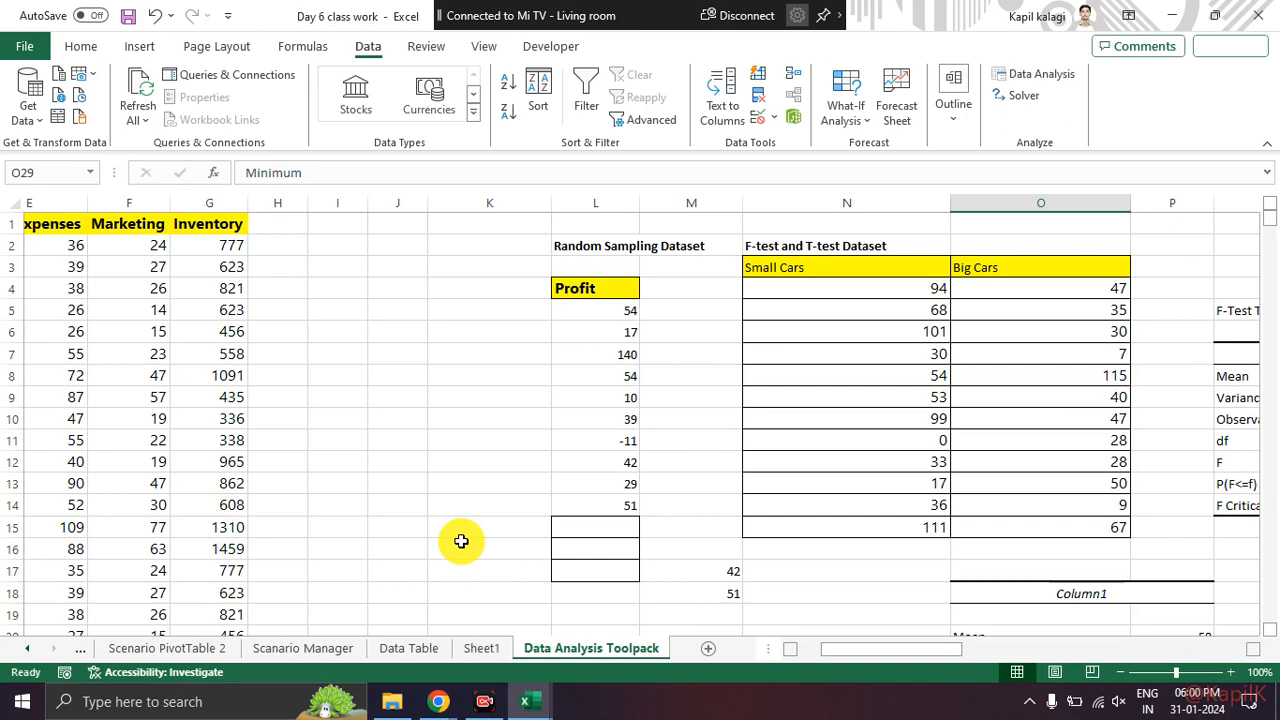
key("alt+Tab")
key("alt+Tab")
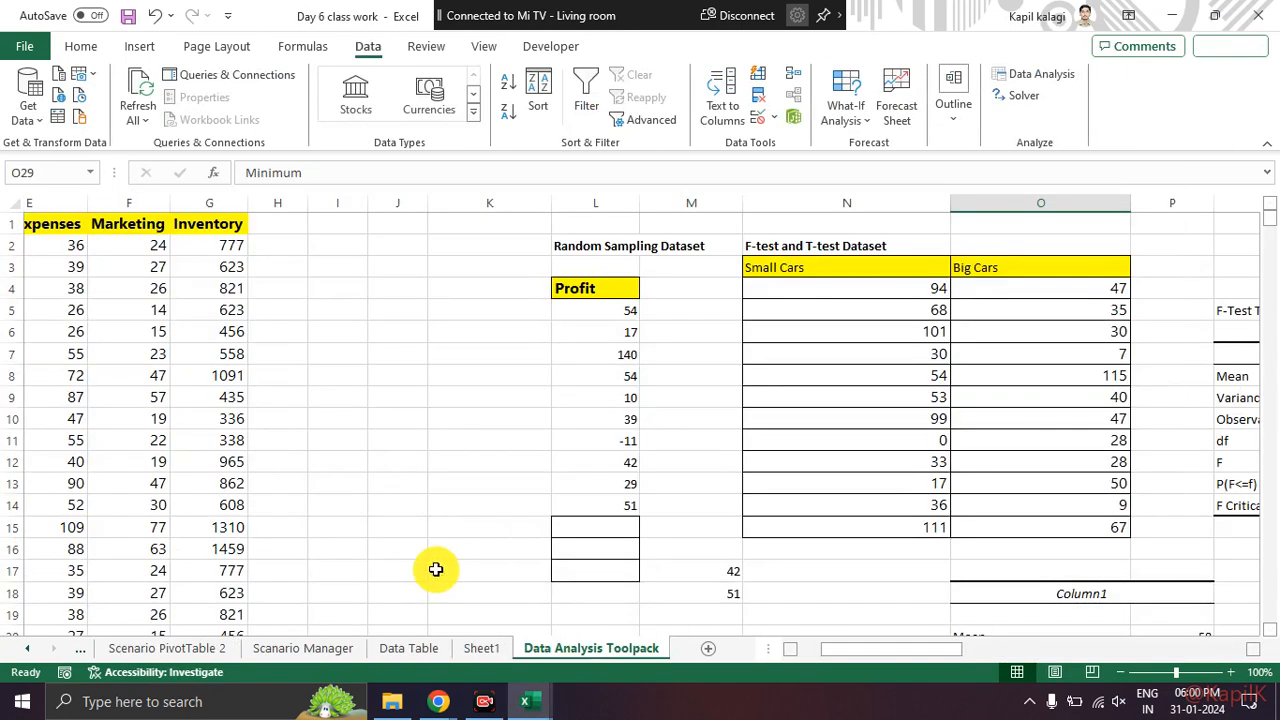
scroll(461, 534, "down", 4)
scroll(461, 534, "up", 4)
scroll(461, 536, "down", 6)
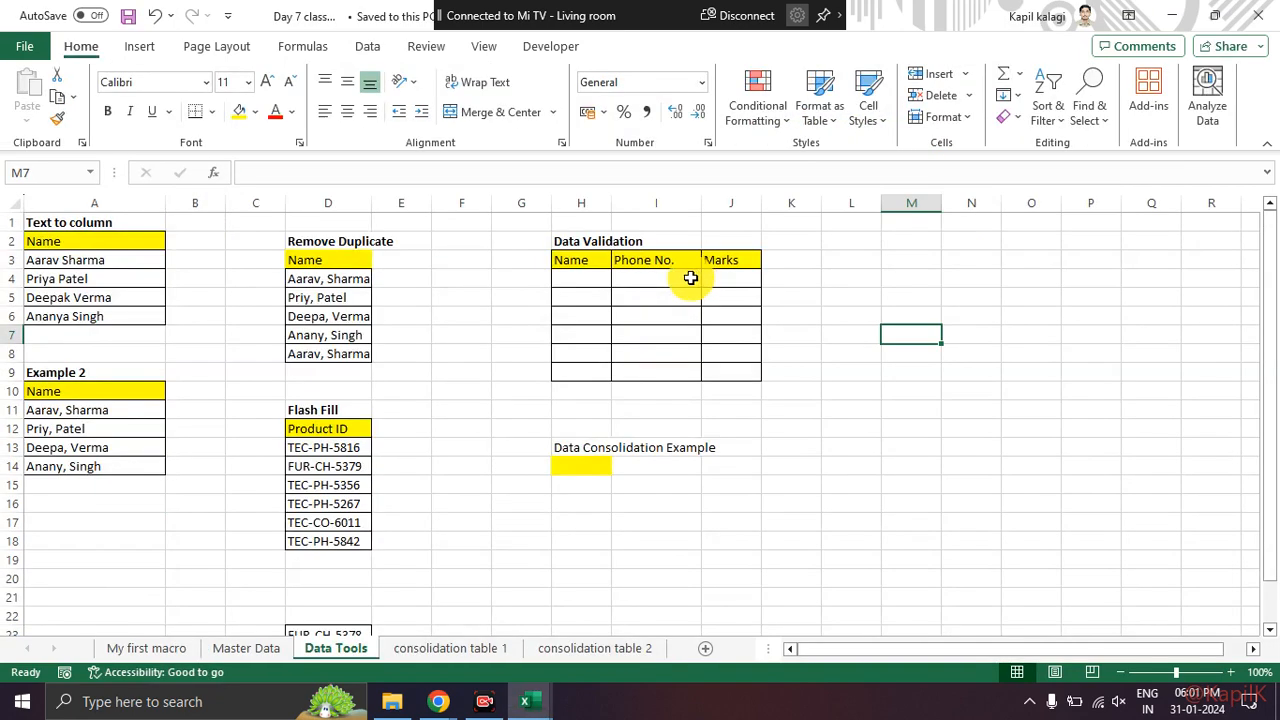
key("alt+Tab")
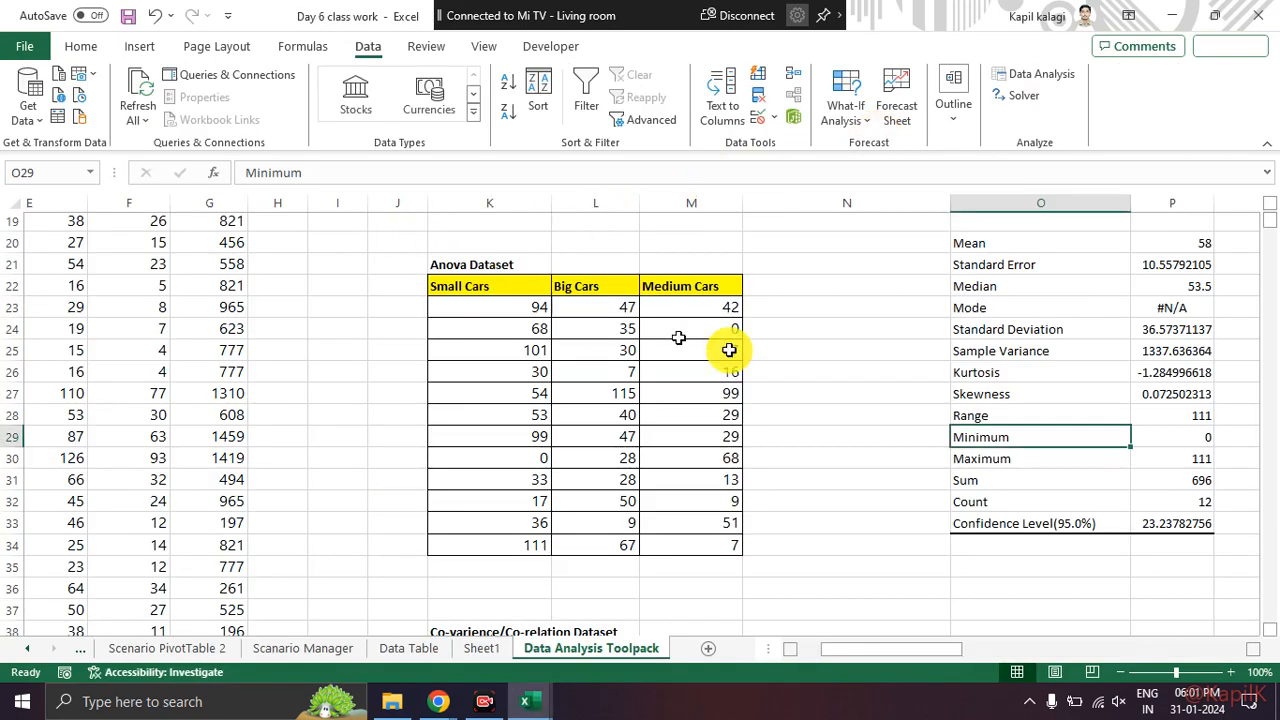
scroll(860, 346, "up", 6)
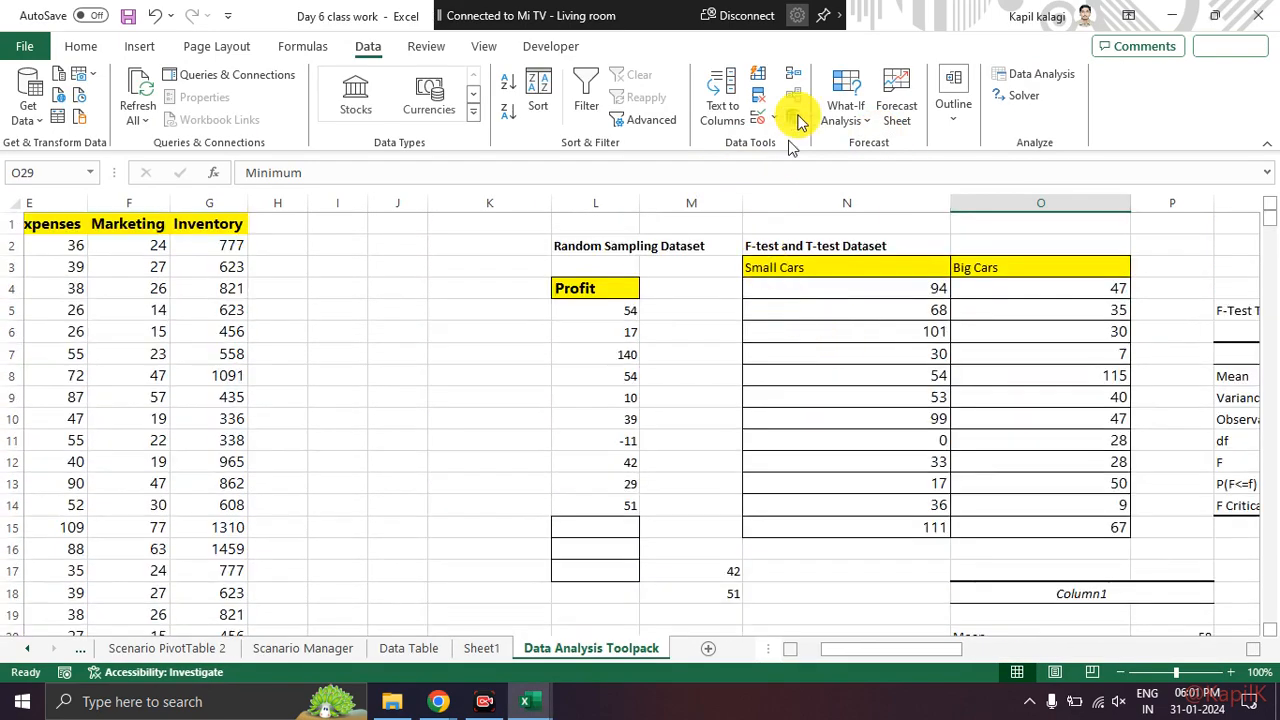
Step: Start another Descriptive Statistics analysis with input range N3:N15 and labels in the first row enabled
left_click(1030, 78)
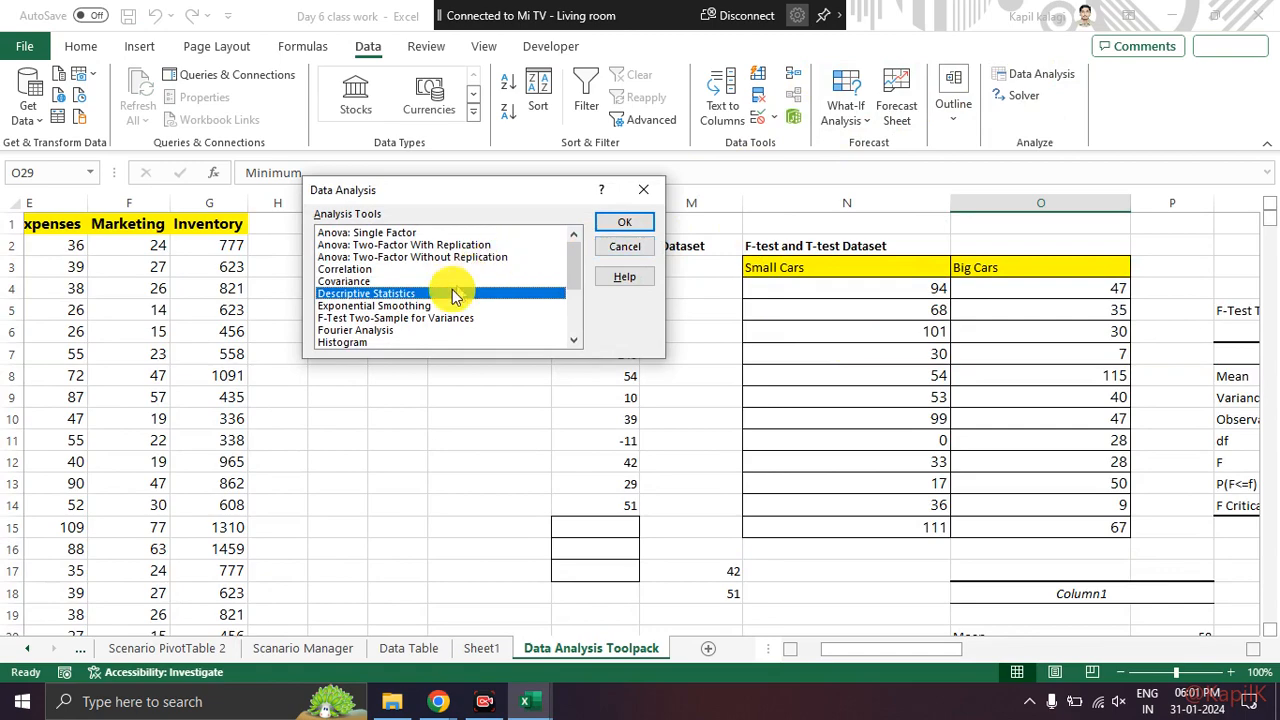
left_click(615, 223)
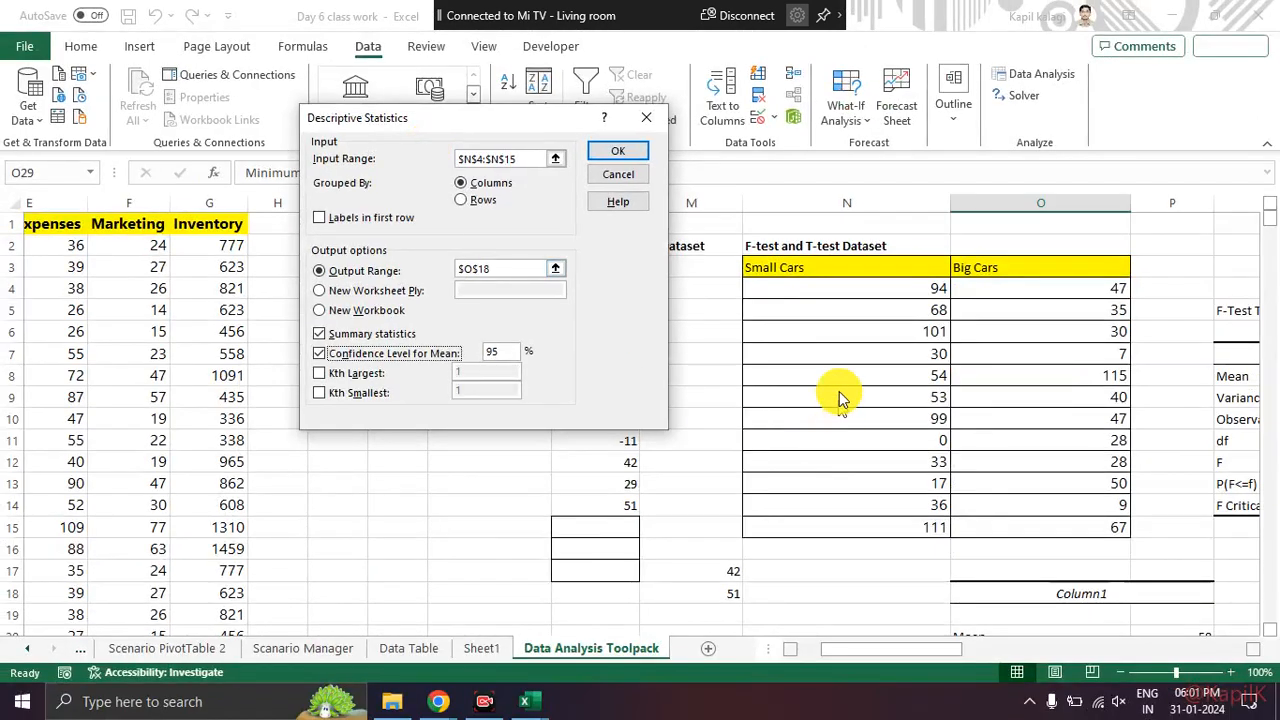
mouse_move(848, 258)
left_mouse_down()
mouse_move(760, 272)
mouse_move(749, 509)
mouse_move(937, 566)
mouse_move(963, 340)
mouse_move(848, 248)
mouse_move(725, 265)
left_mouse_up()
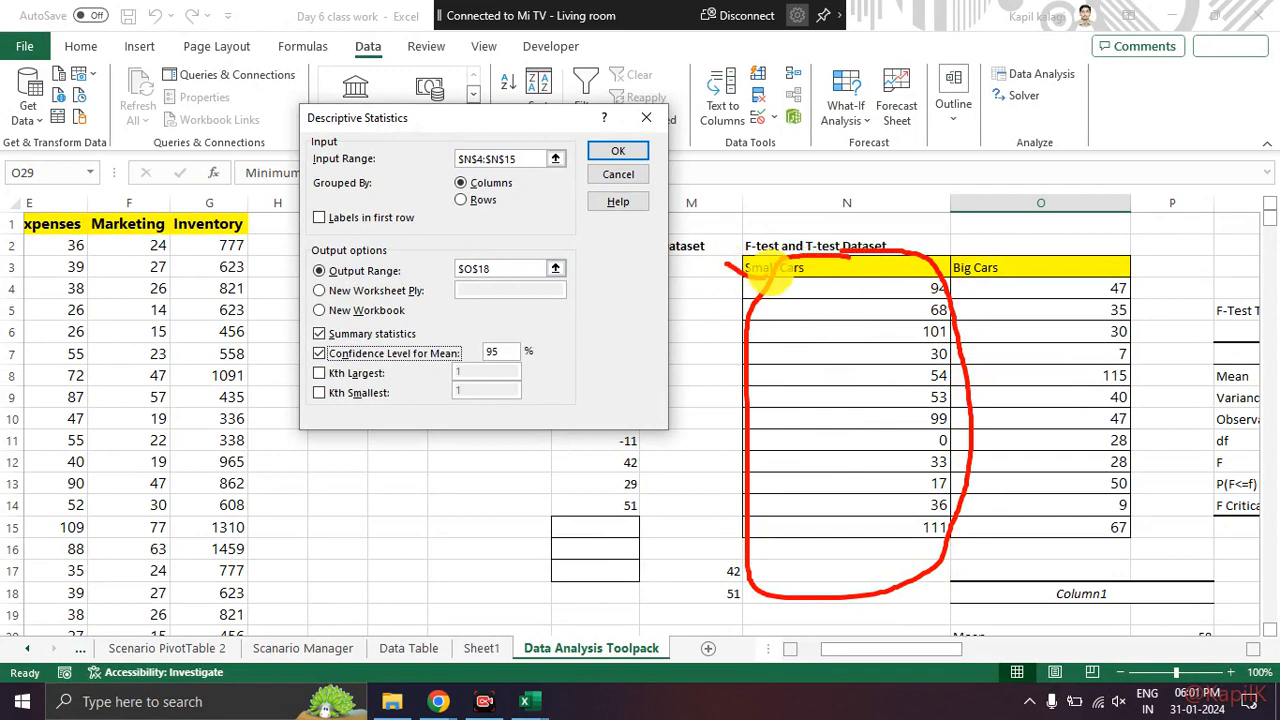
key("Escape")
left_click_drag(526, 161, 420, 165)
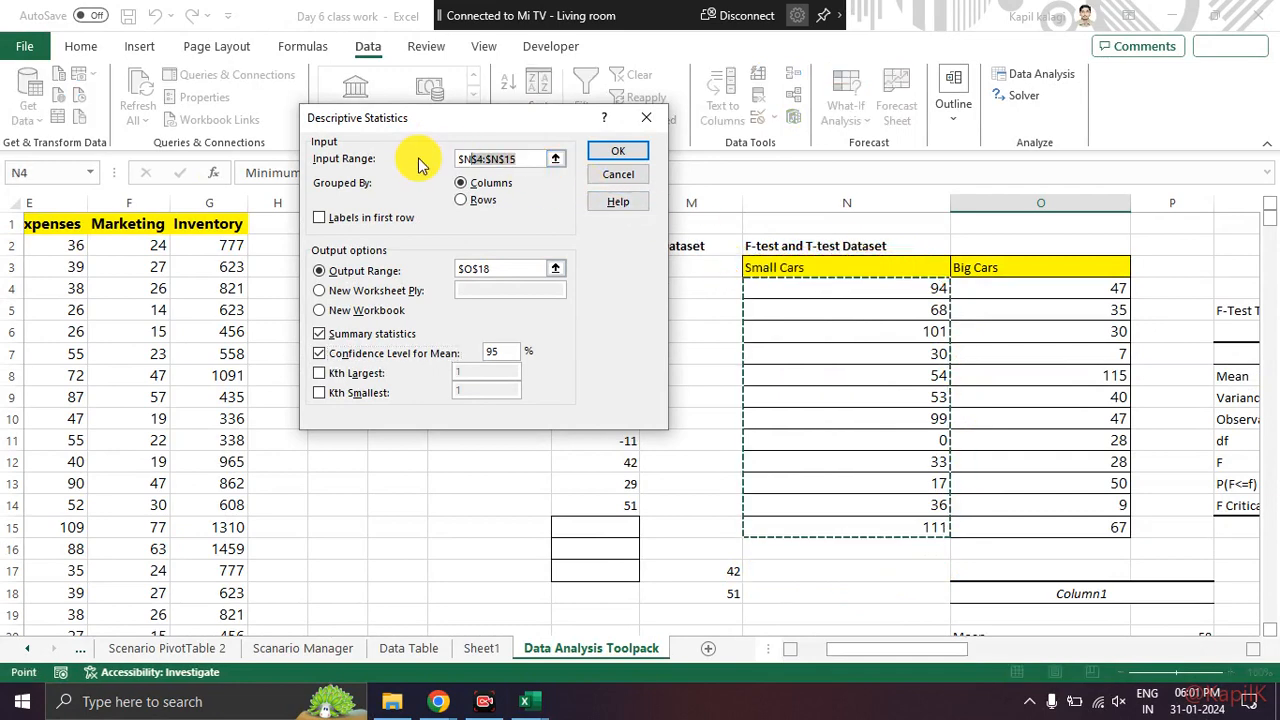
key("BackSpace")
key("BackSpace")
key("BackSpace")
left_click_drag(840, 264, 849, 527)
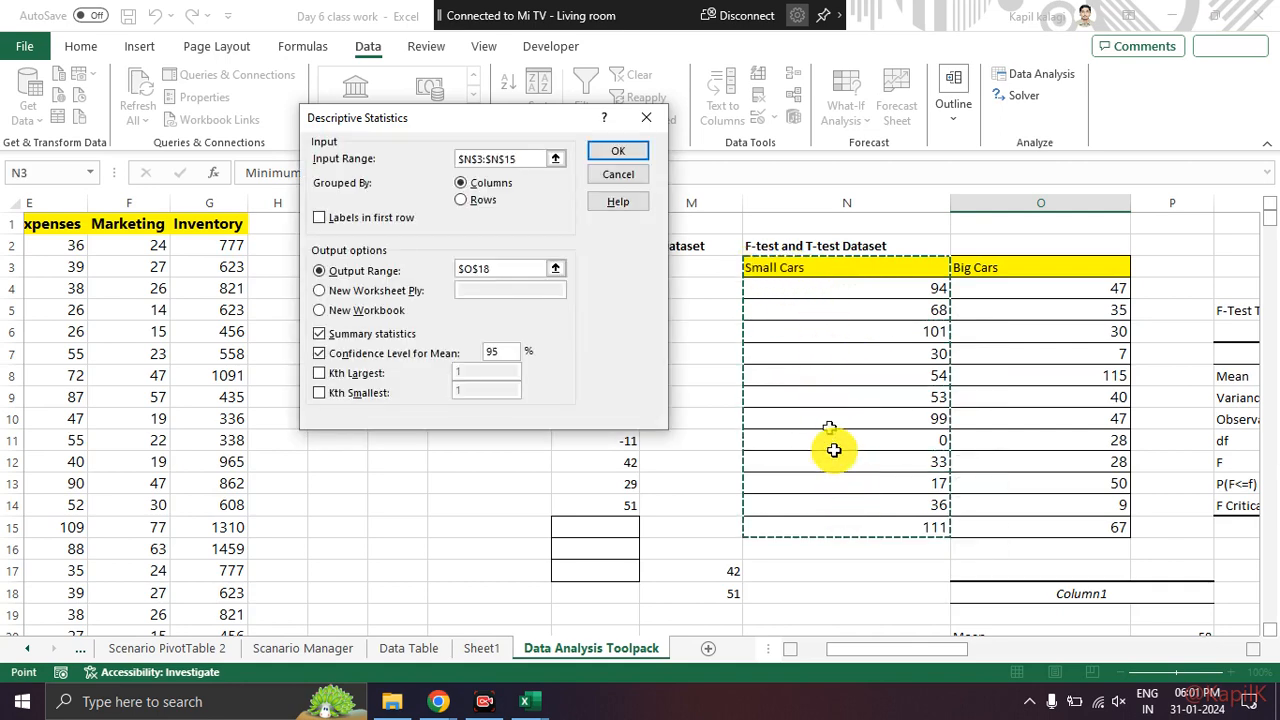
left_click(320, 220)
mouse_move(360, 201)
left_mouse_down()
mouse_move(338, 200)
mouse_move(444, 256)
mouse_move(381, 191)
mouse_move(348, 189)
left_mouse_up()
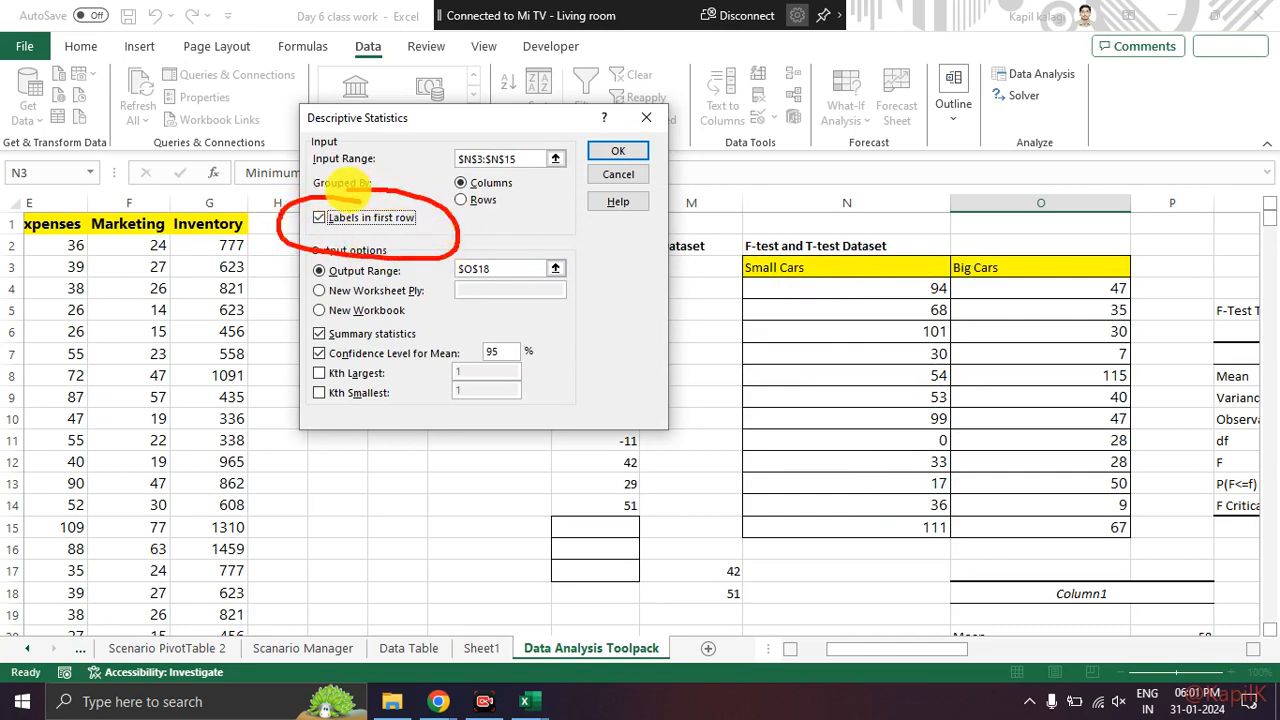
left_click_drag(835, 246, 845, 263)
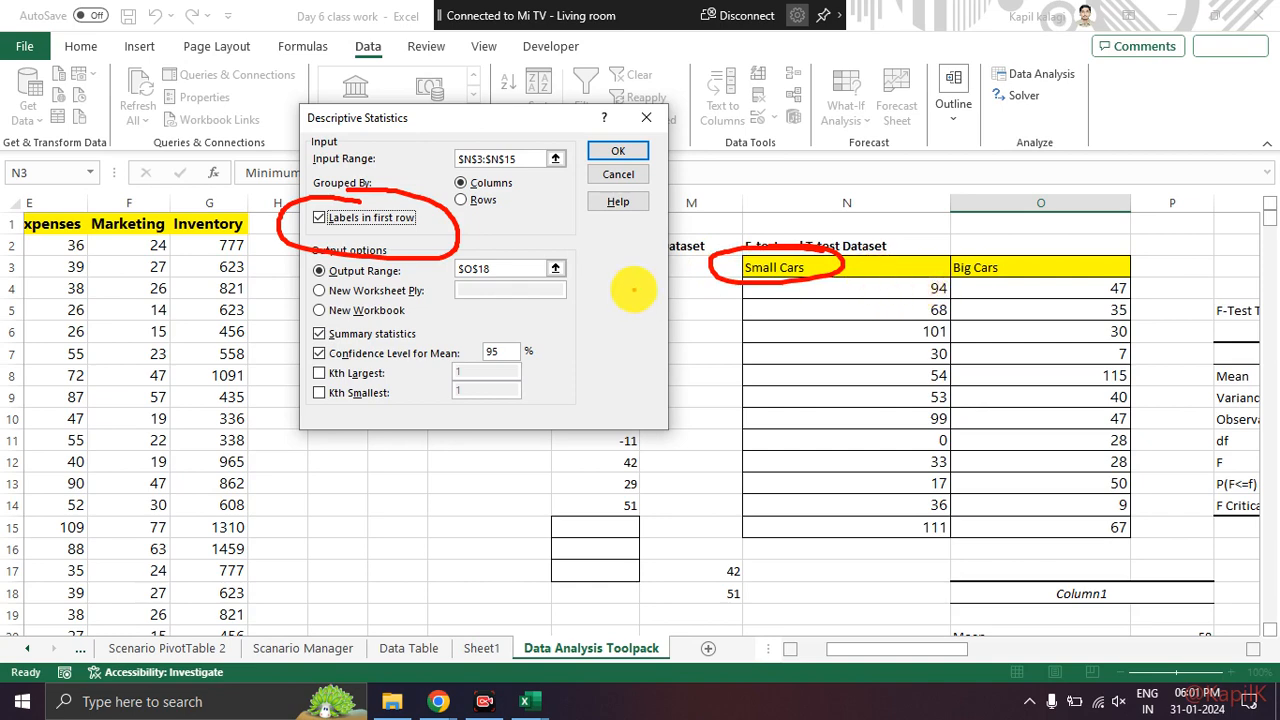
left_click_drag(450, 190, 537, 188)
left_click_drag(468, 210, 516, 210)
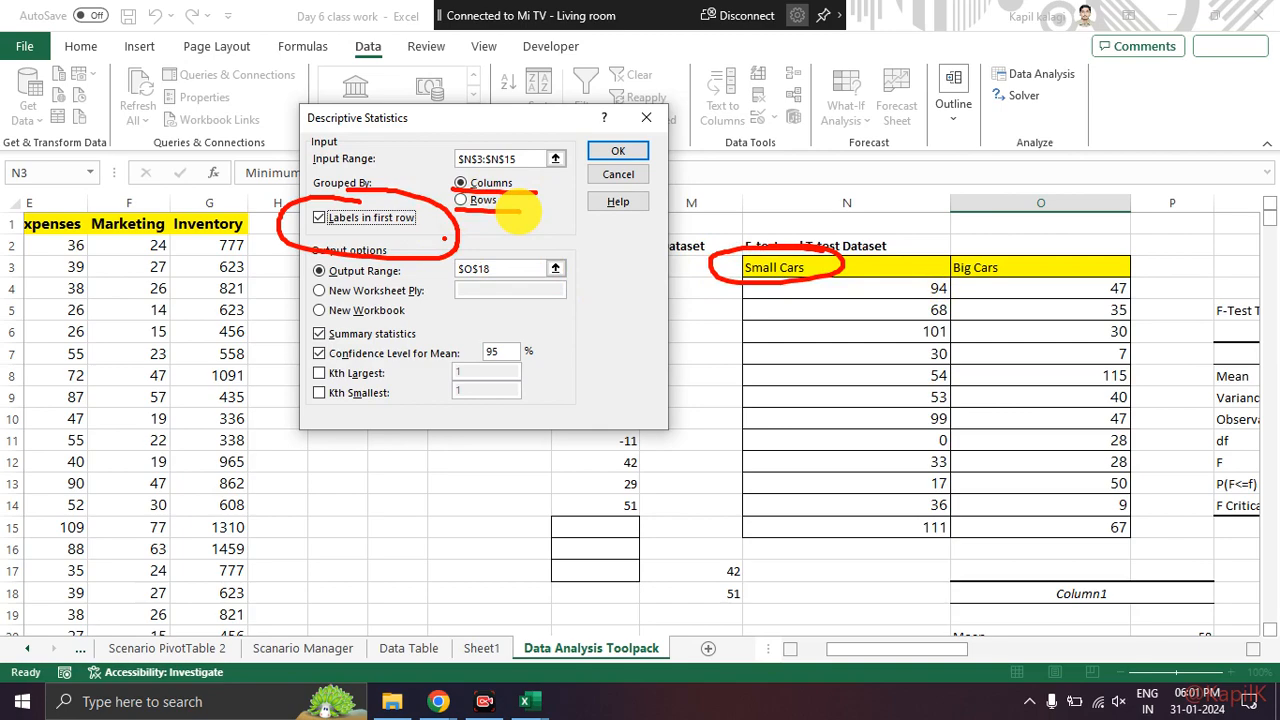
key("Escape")
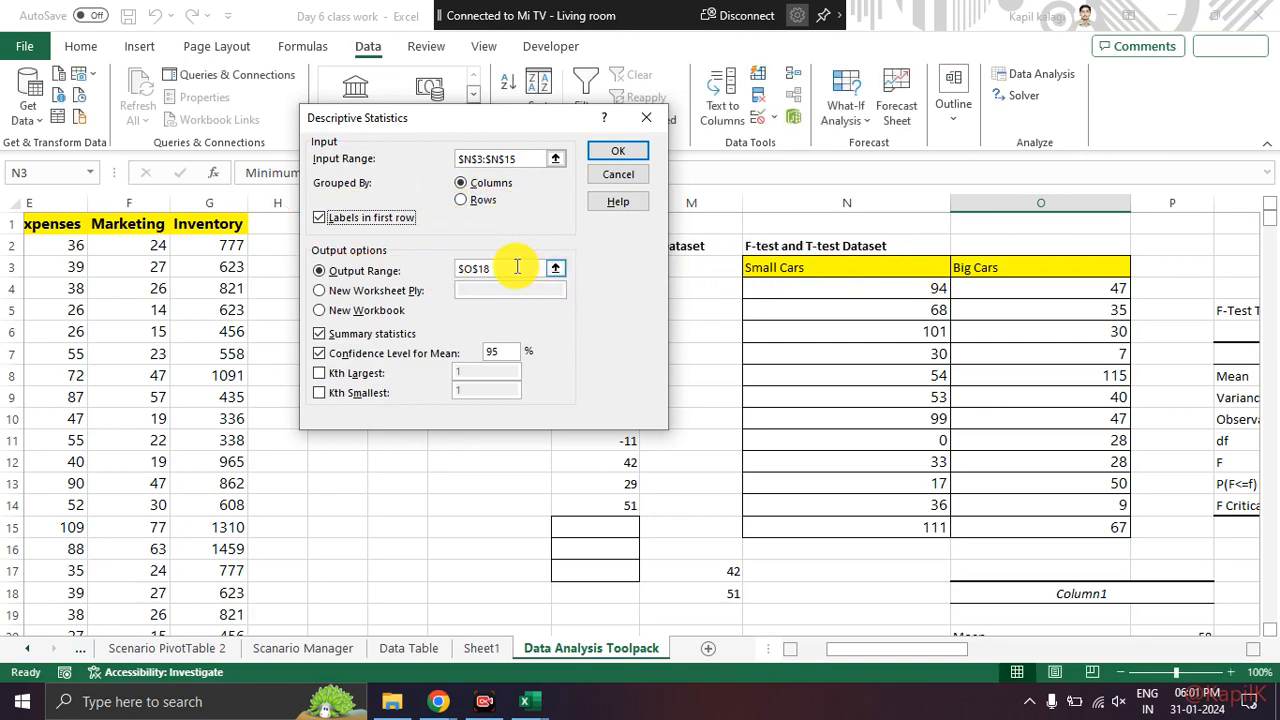
Step: Set the Descriptive Statistics output range to P40 and run the labelled Small Cars analysis
left_click(517, 267)
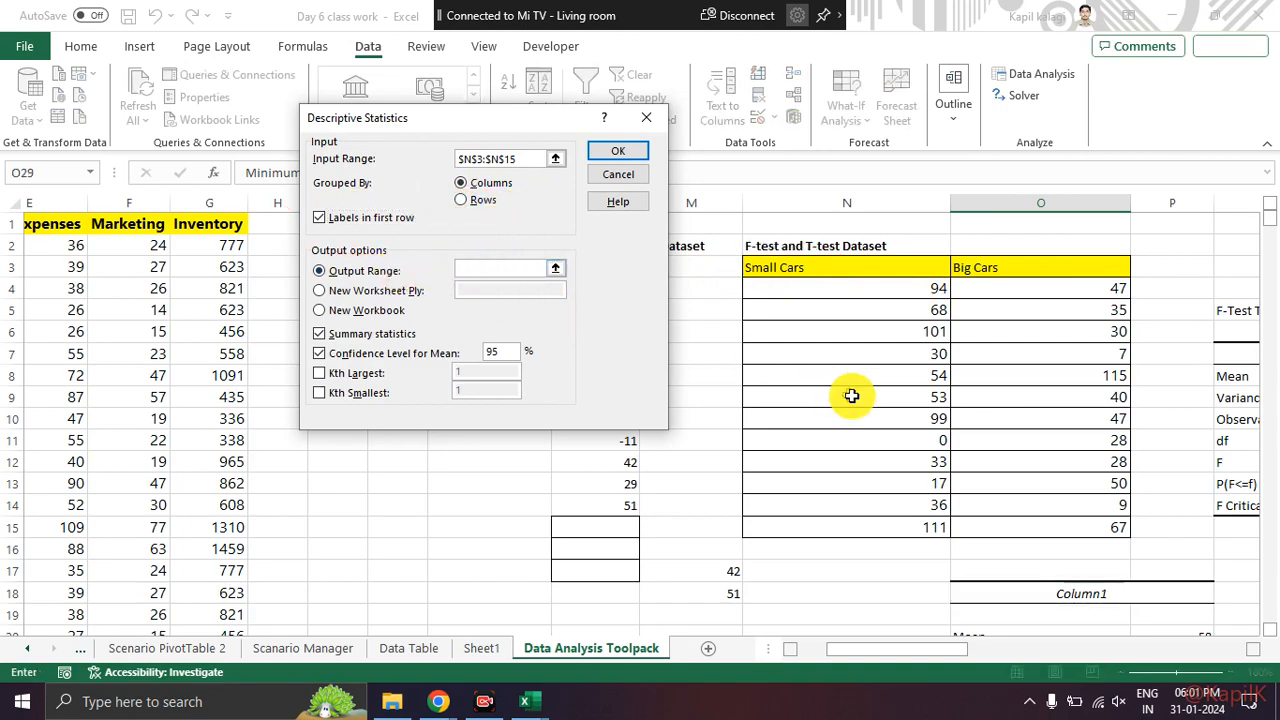
scroll(846, 394, "down", 12)
left_click(1117, 295)
left_click(1180, 282)
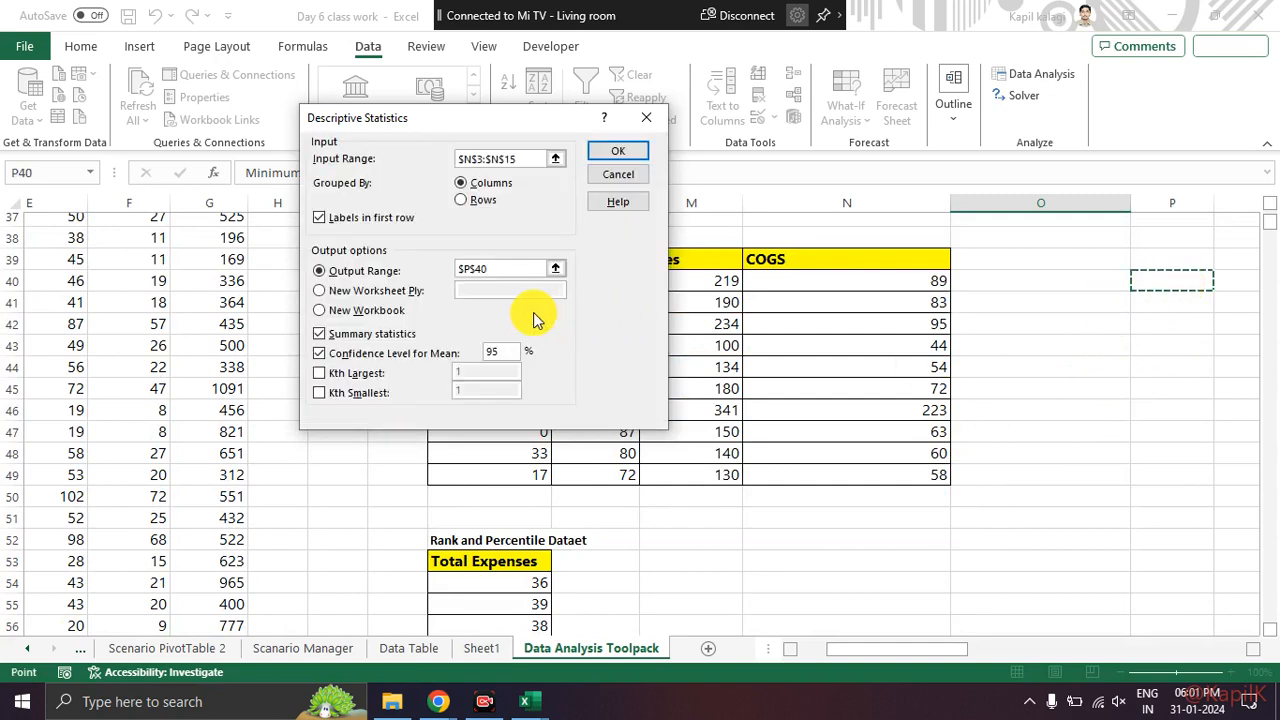
mouse_move(357, 318)
left_mouse_down()
mouse_move(308, 366)
mouse_move(420, 323)
mouse_move(304, 334)
left_mouse_up()
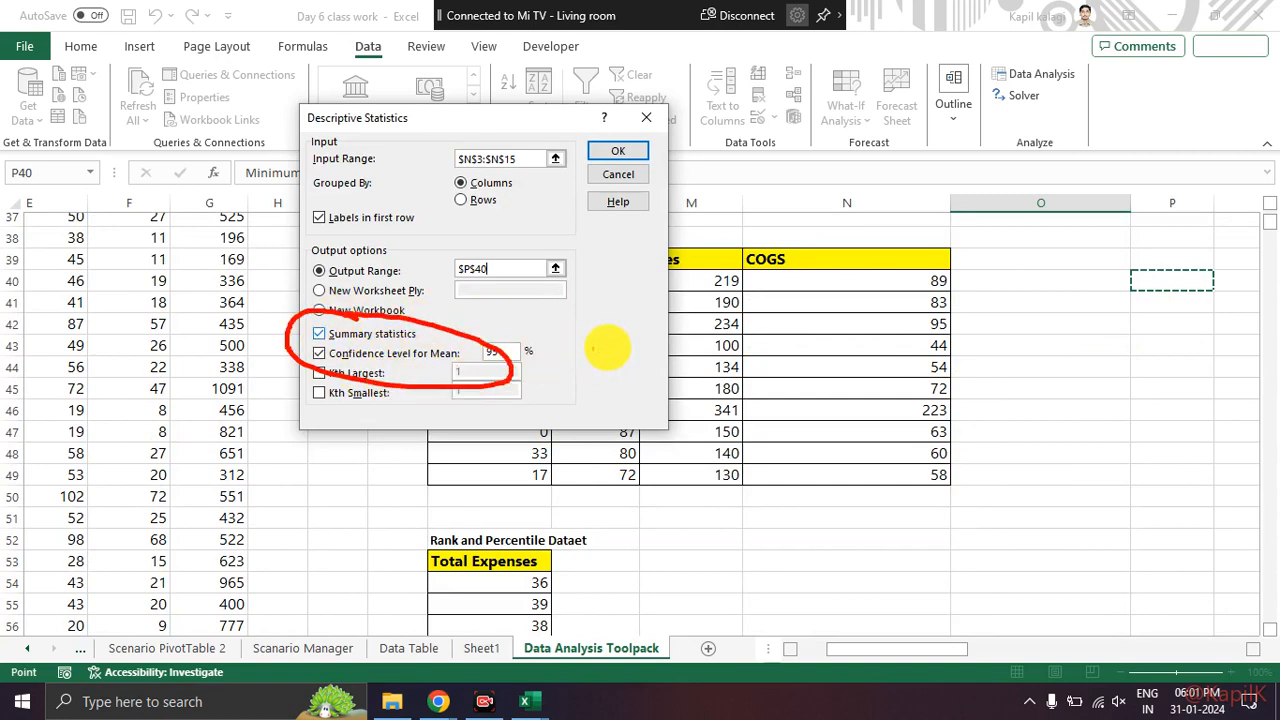
left_click(620, 150)
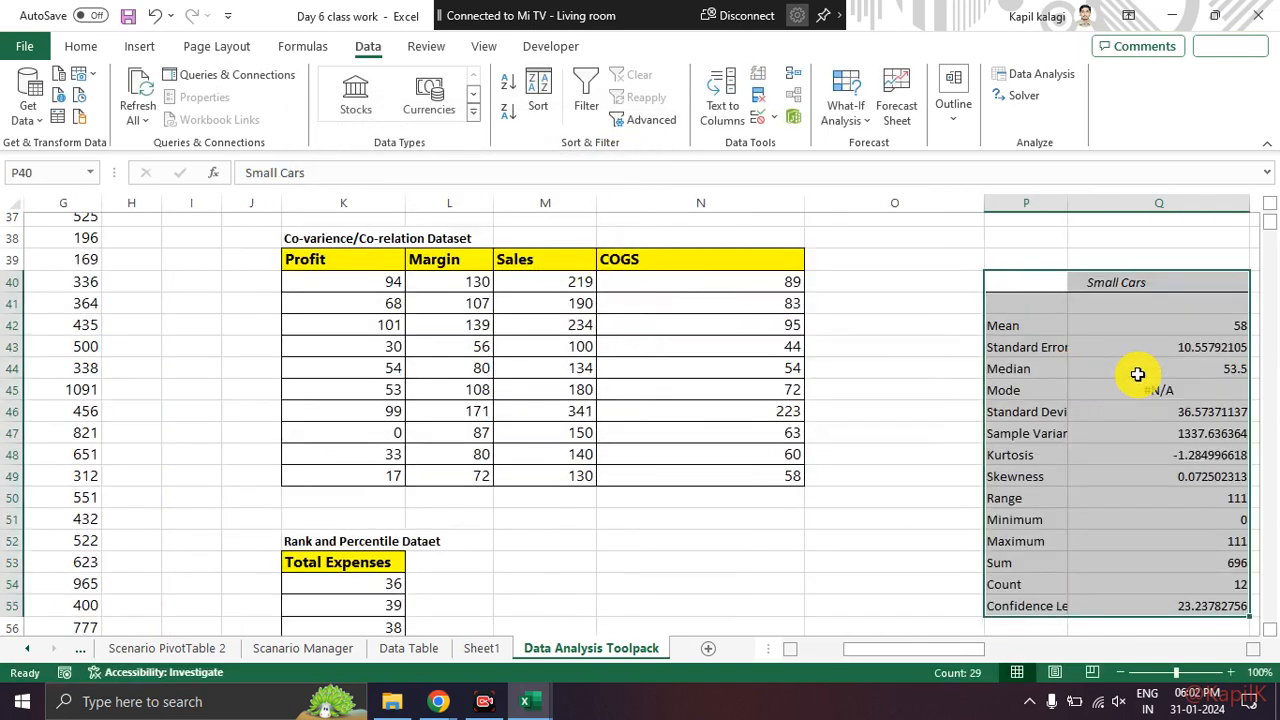
Step: Examine the labelled Small Cars output, covering the mean, standard error, median, kurtosis, skewness and range rows
left_click(1140, 369)
left_click(1253, 649)
left_click(1253, 649)
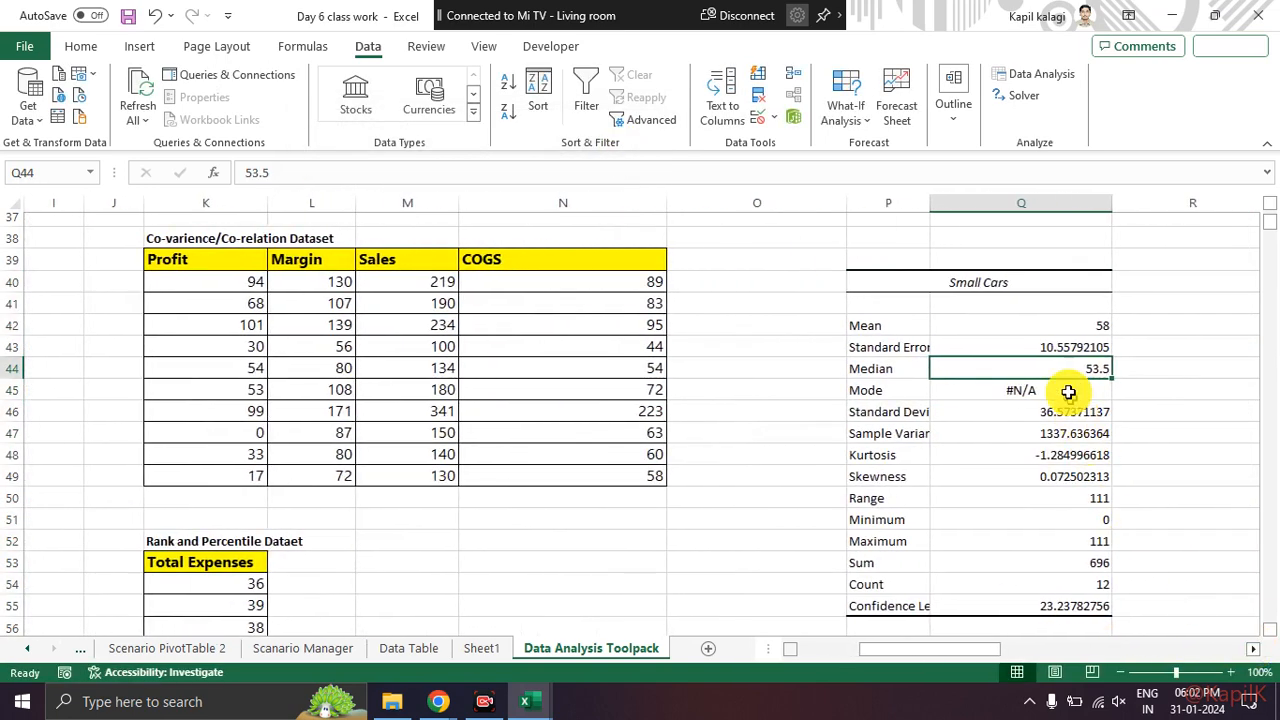
left_click_drag(900, 330, 1066, 603)
left_click(1143, 466)
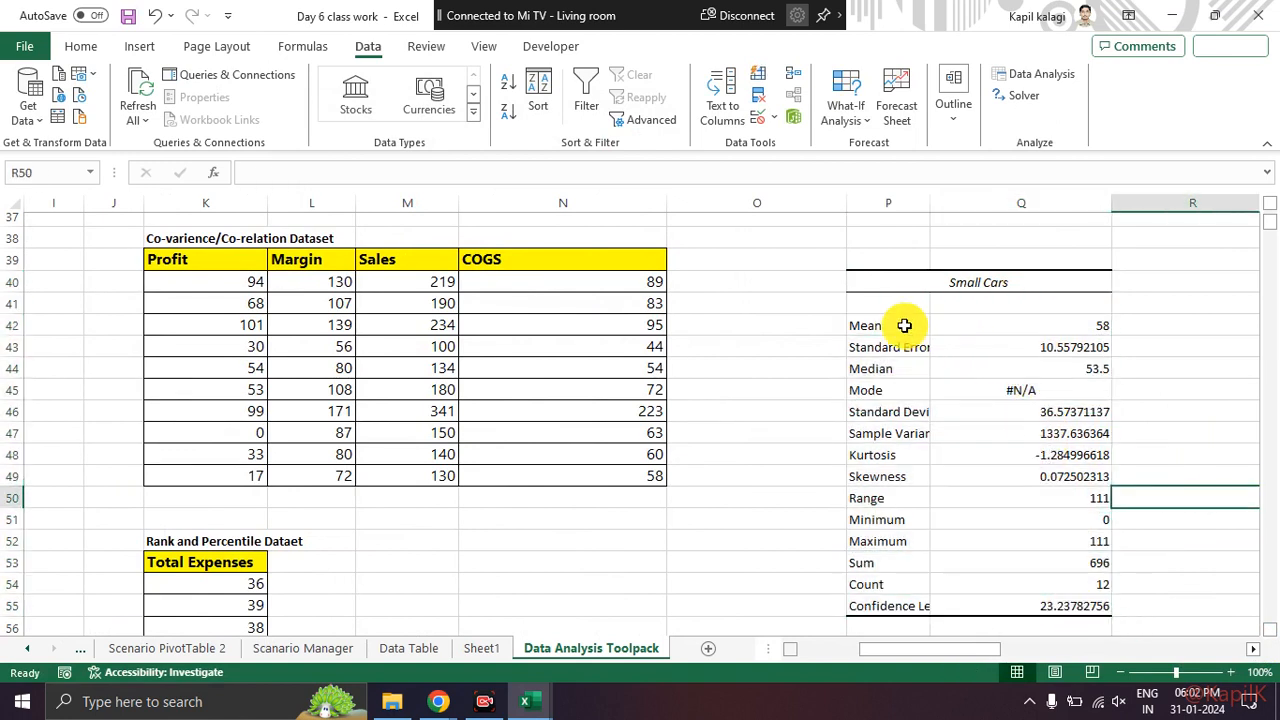
left_click_drag(906, 323, 1033, 325)
left_click_drag(909, 343, 1063, 349)
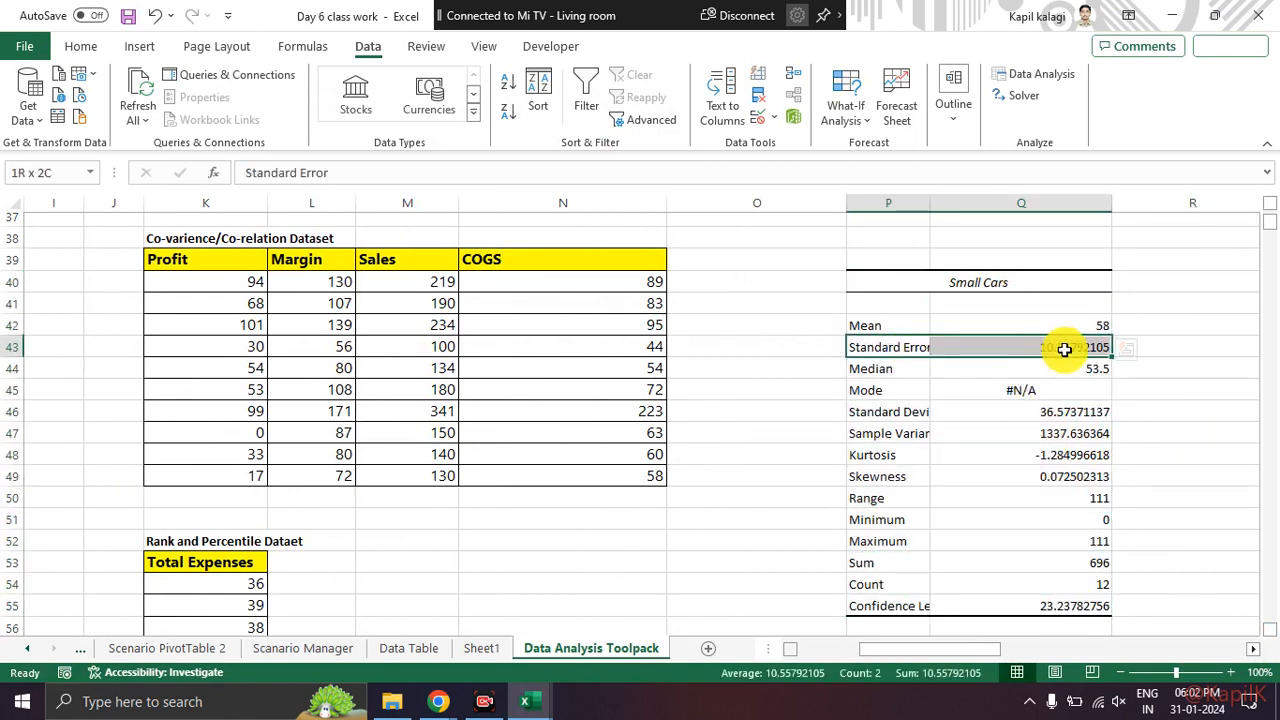
left_click(921, 368)
left_click_drag(921, 368, 1057, 375)
left_click_drag(906, 457, 894, 497)
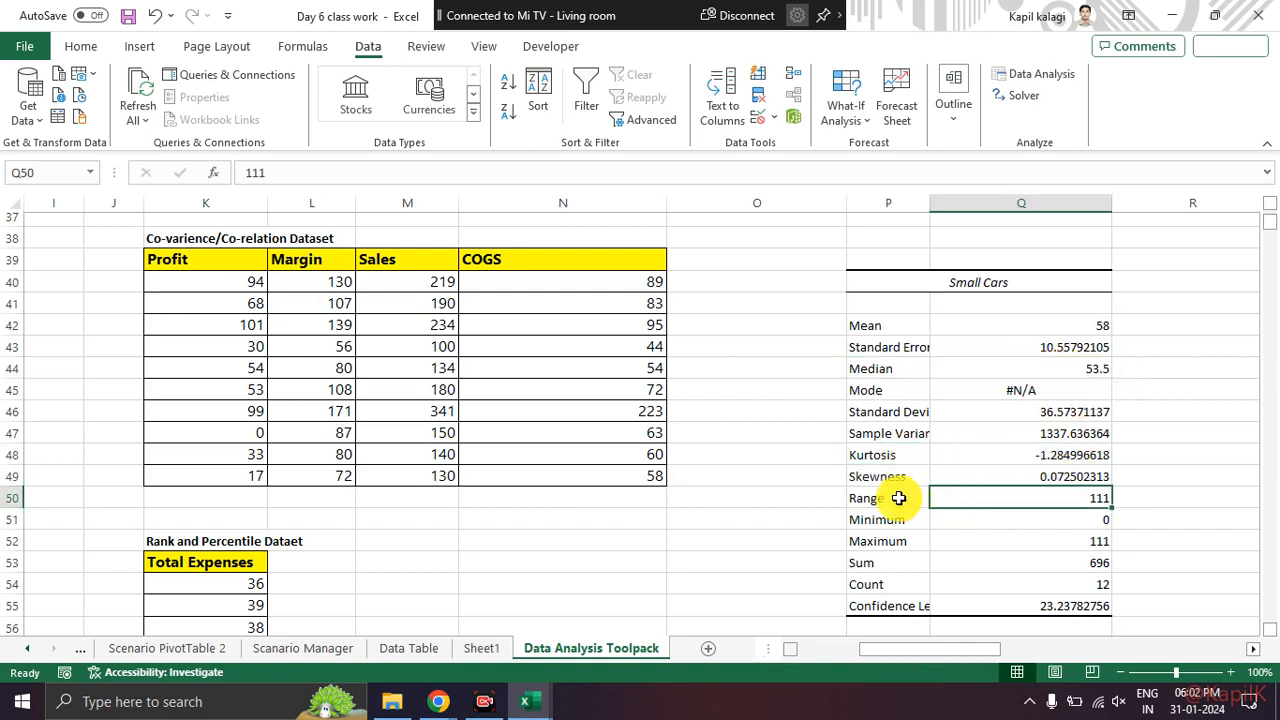
Step: Review the minimum, maximum, sum and count rows of the Small Cars output, returning to its range value
left_click(1042, 560)
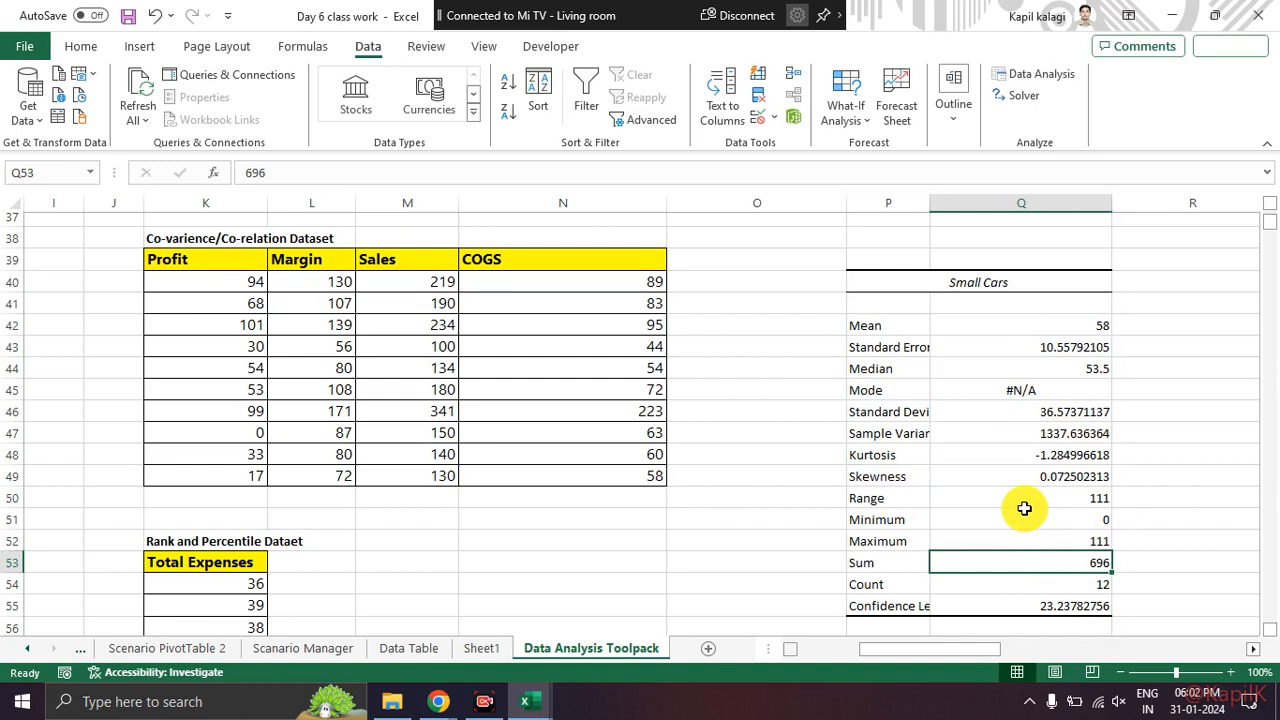
left_click_drag(1022, 517, 1030, 540)
left_click(1035, 566)
left_click(904, 567)
left_click_drag(904, 567, 1025, 572)
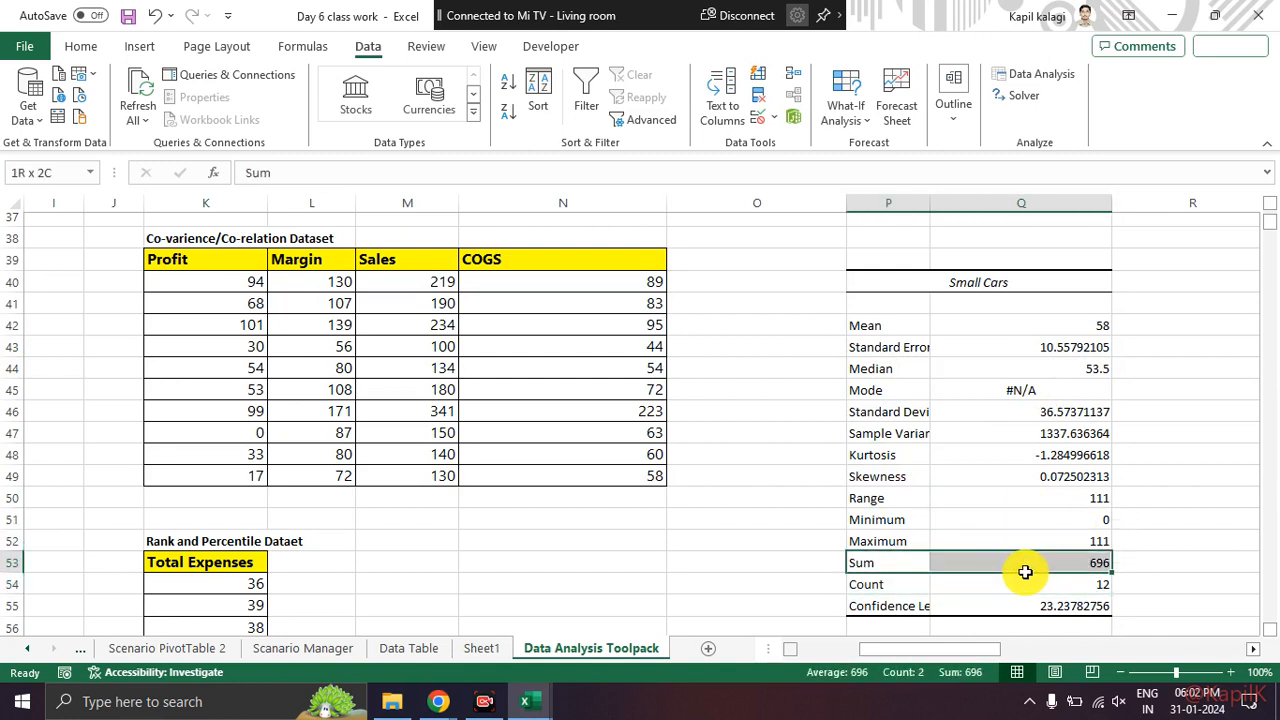
left_click_drag(910, 585, 971, 580)
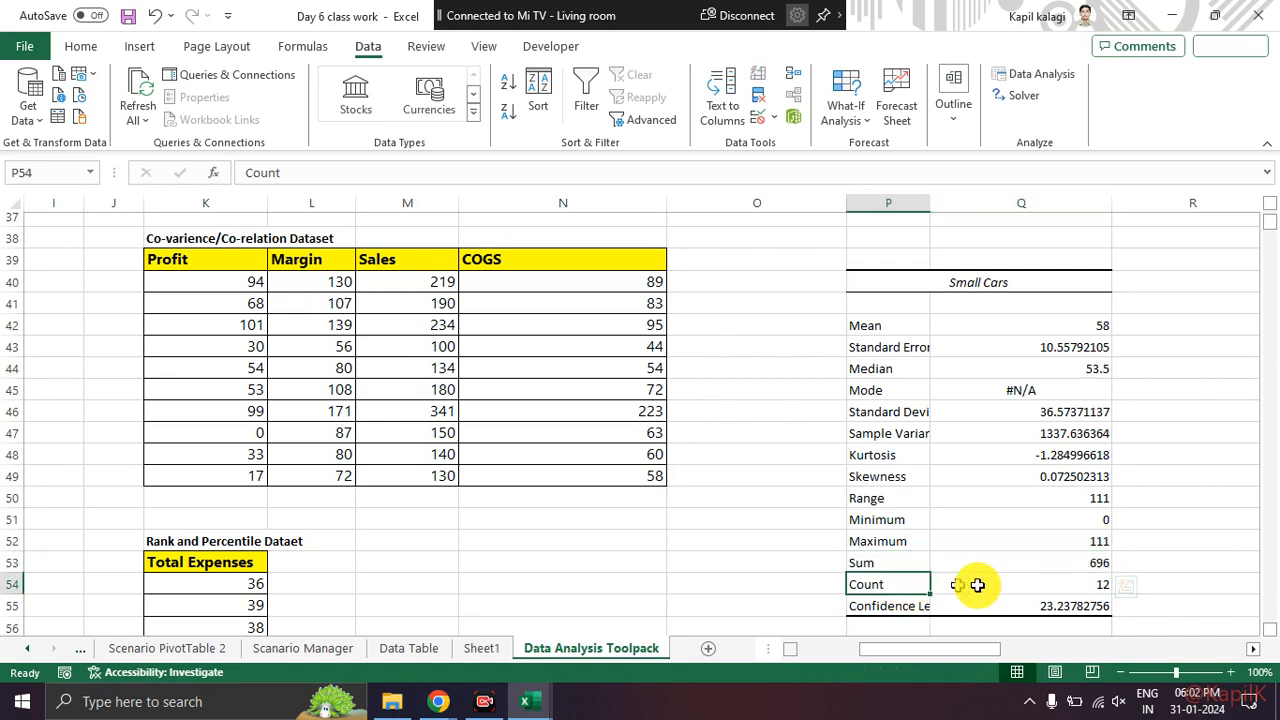
left_click(1039, 495)
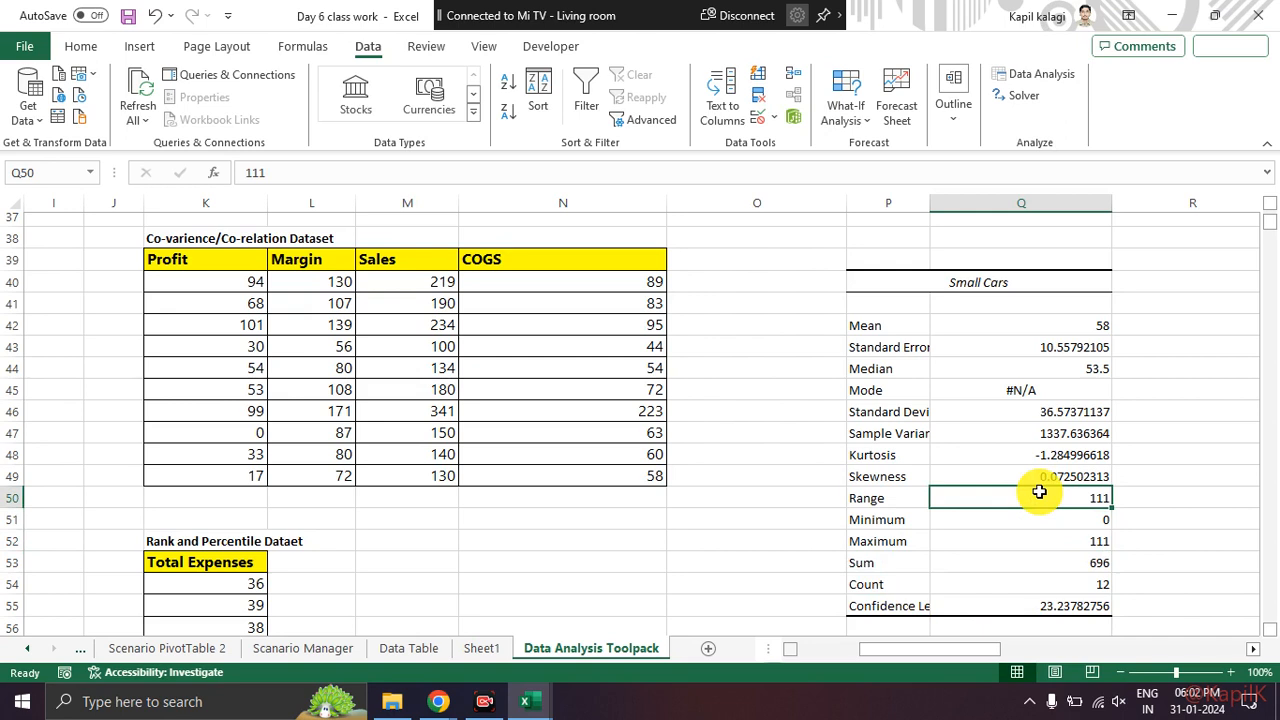
Step: Start a Descriptive Statistics analysis of the main dataset with input range A1:G17 and labels in the first row
left_click_drag(966, 646, 777, 648)
scroll(367, 439, "up", 12)
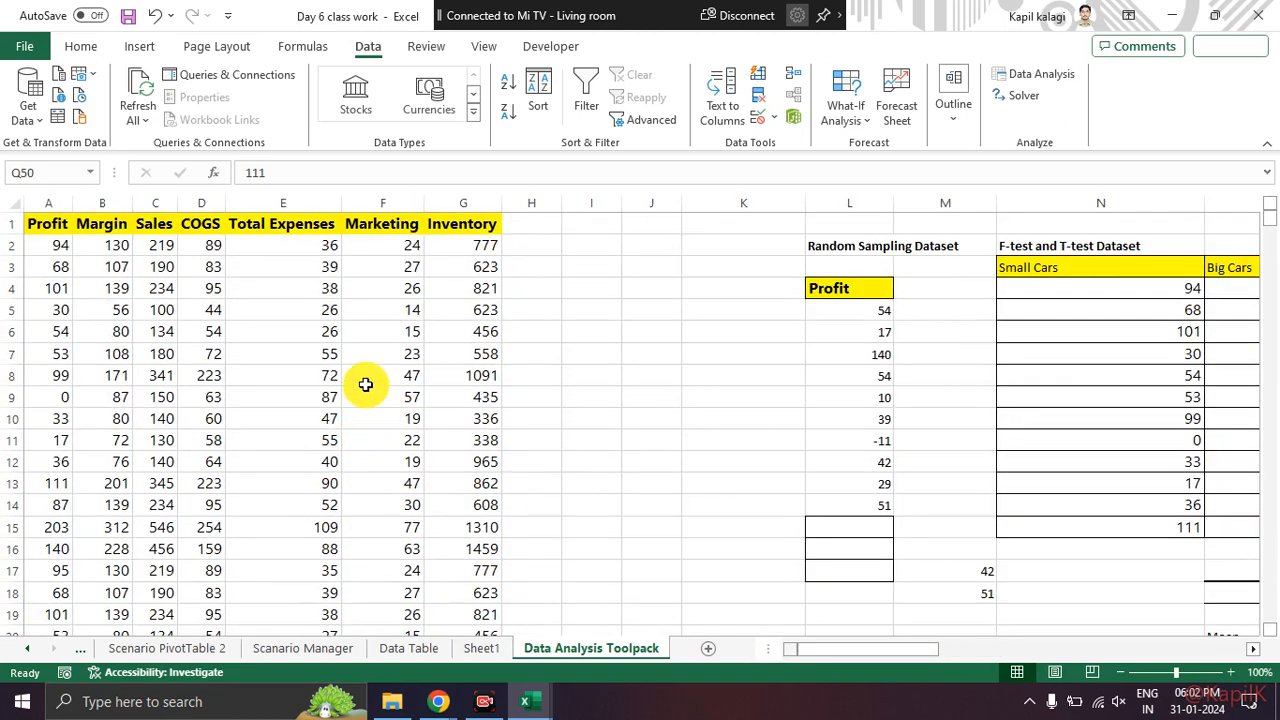
left_click_drag(53, 220, 470, 579)
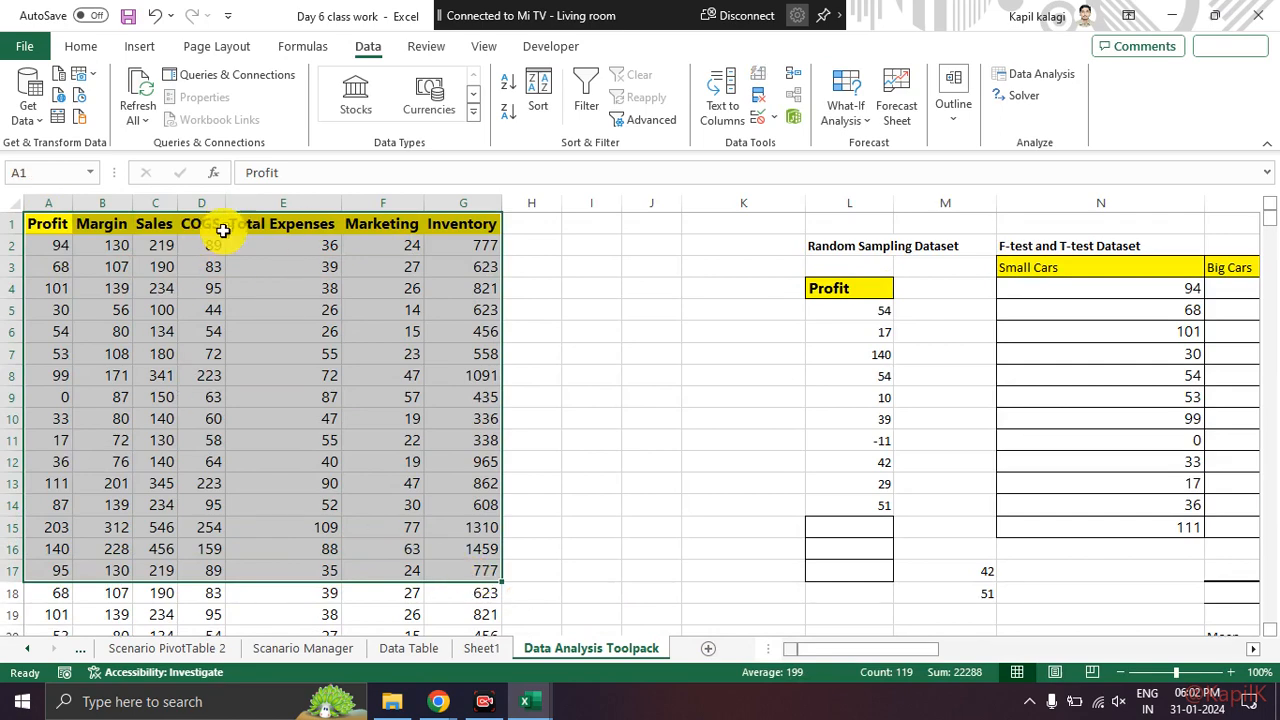
left_click(1053, 84)
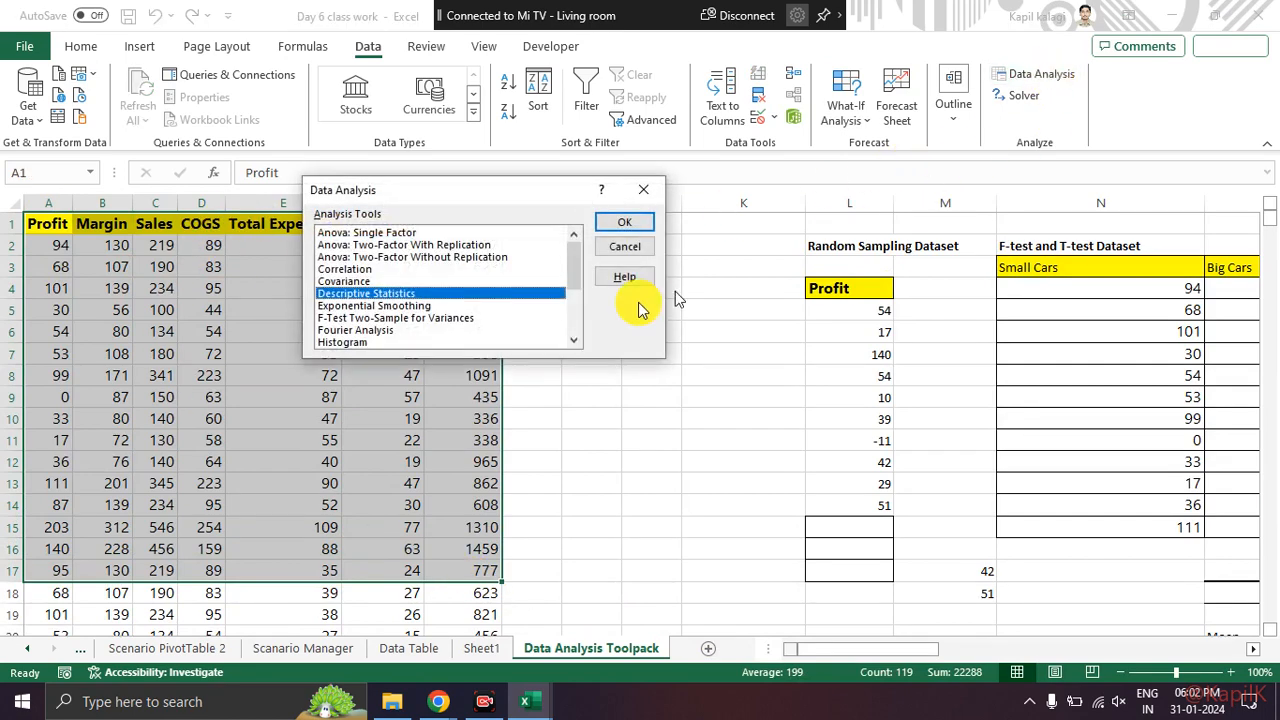
left_click(623, 223)
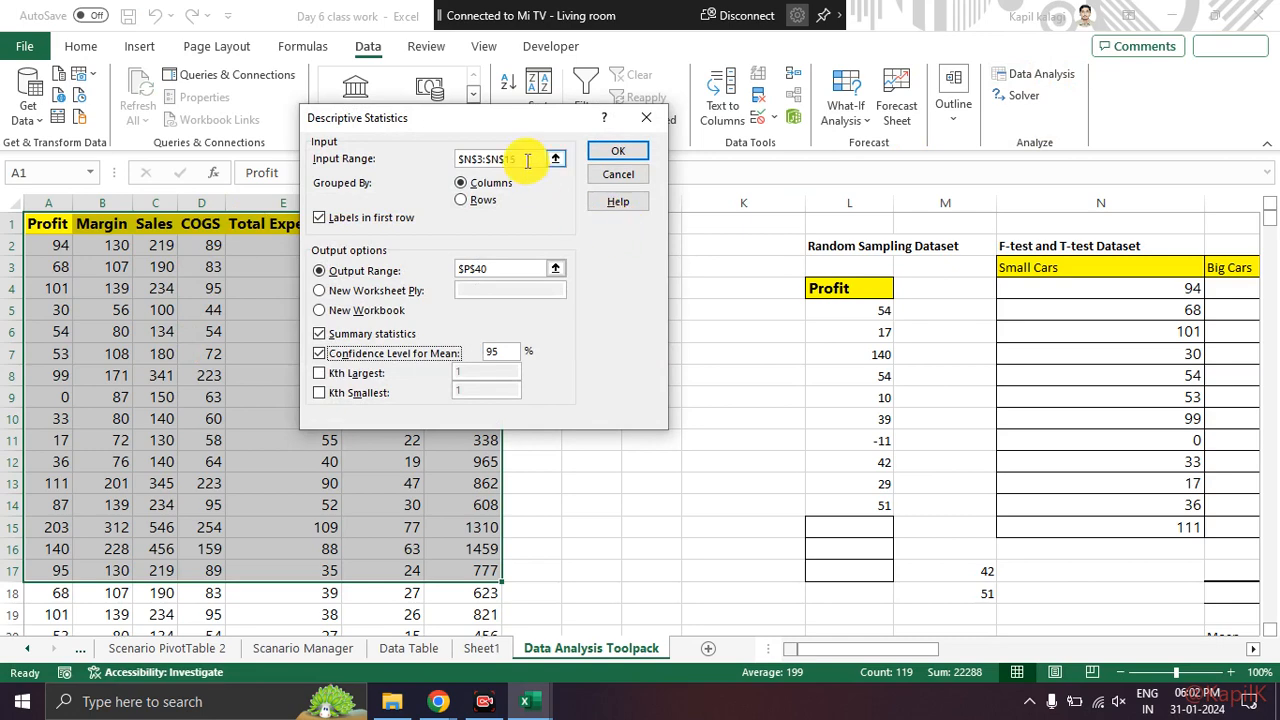
left_click_drag(527, 160, 429, 163)
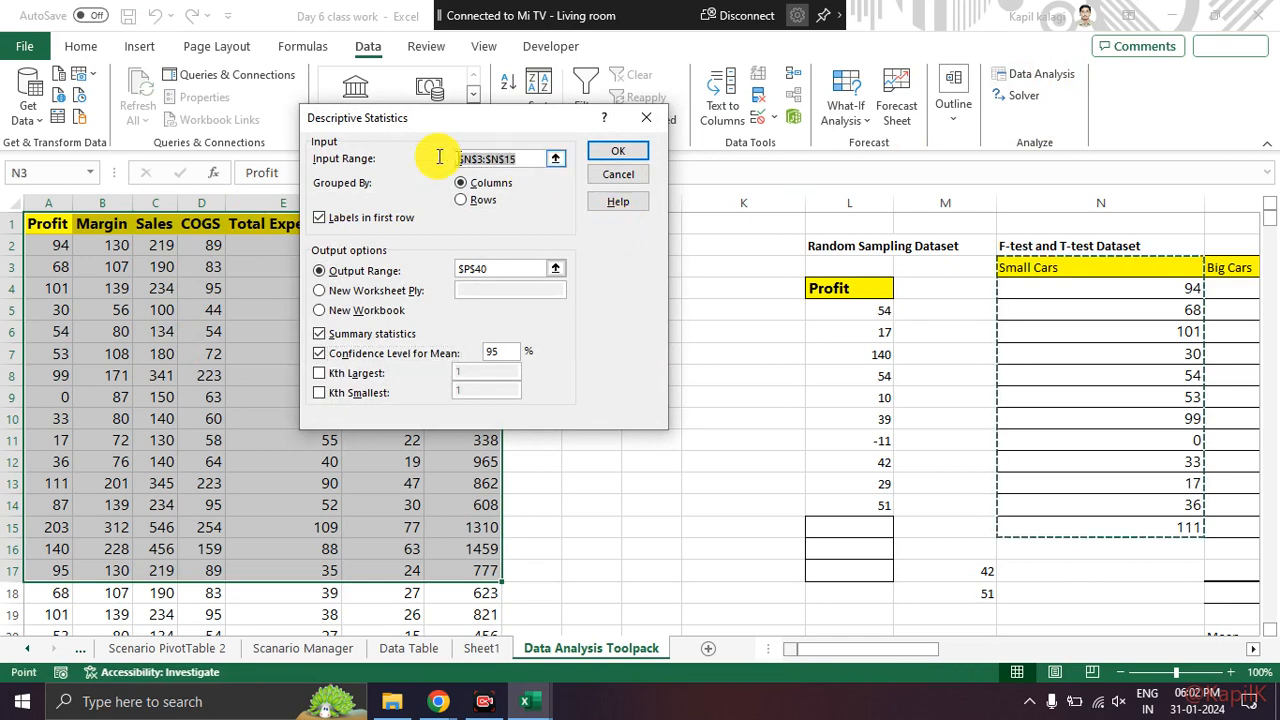
key("BackSpace")
left_click_drag(48, 226, 466, 565)
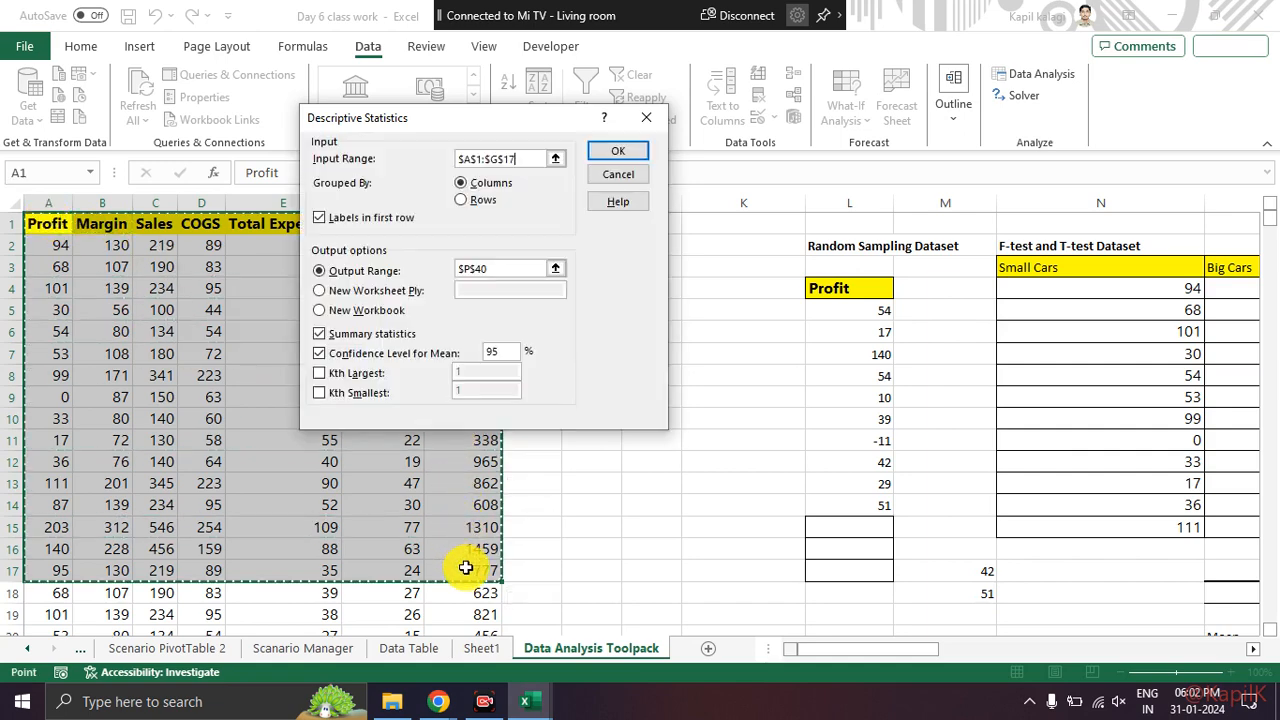
left_click(333, 218)
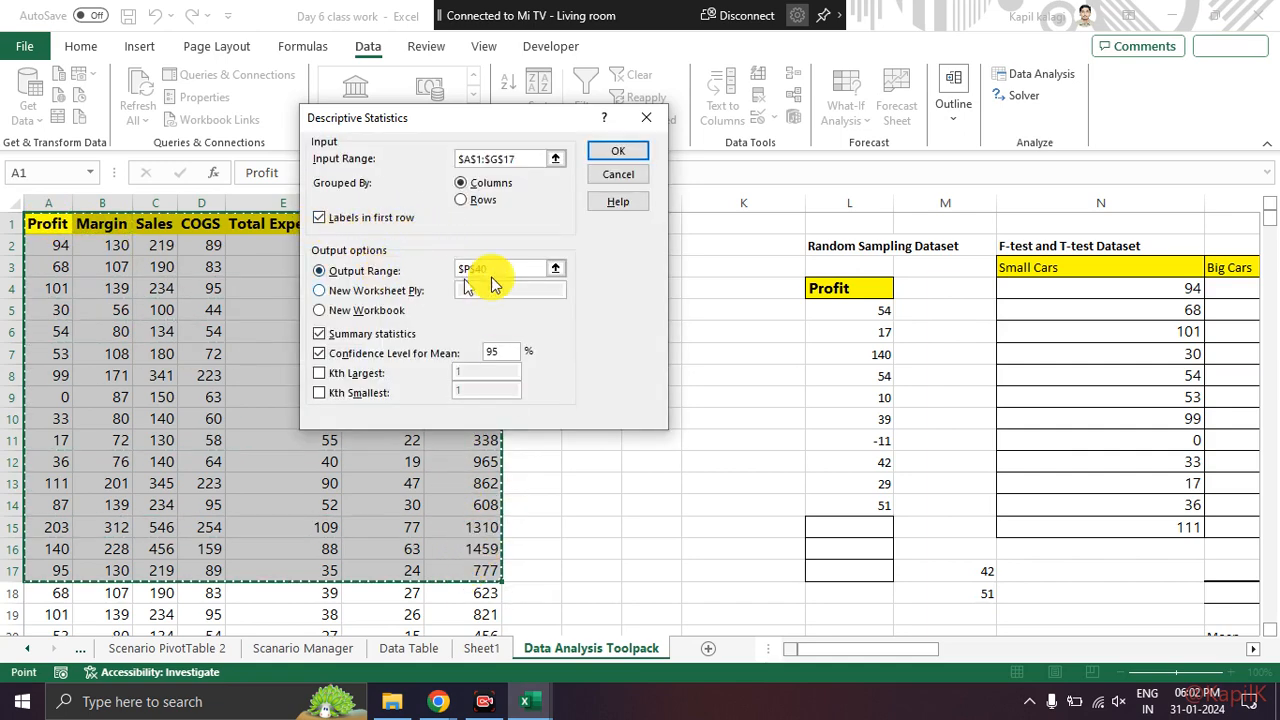
Step: Set the output range to P59 below the Small Cars results and run the multi-column analysis
left_click_drag(517, 269, 343, 257)
key("BackSpace")
scroll(1046, 477, "down", 9)
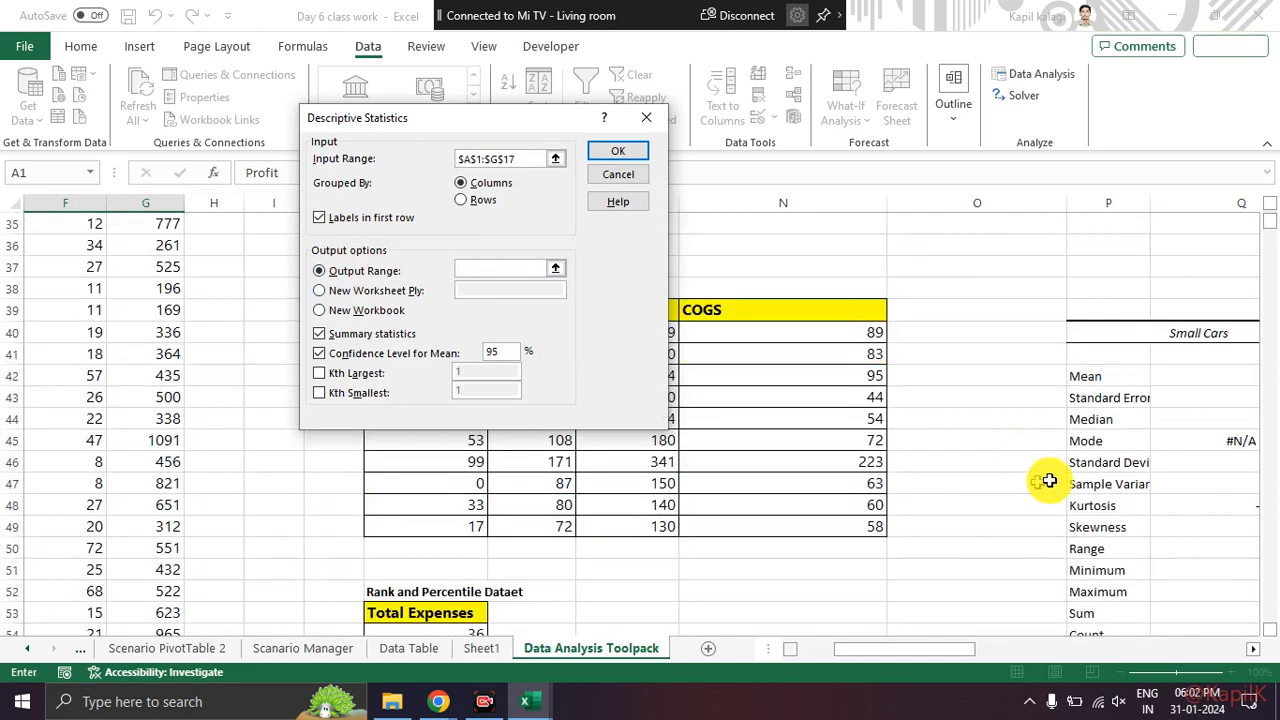
left_click(1125, 462)
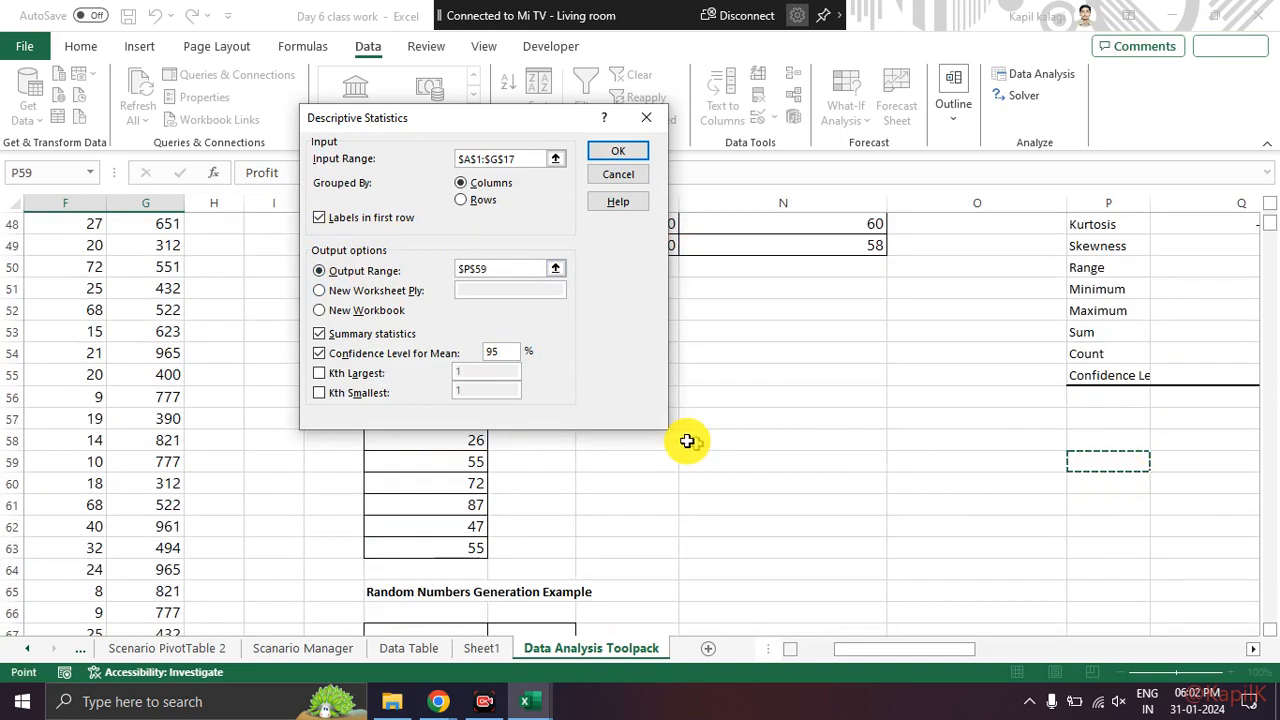
left_click(616, 151)
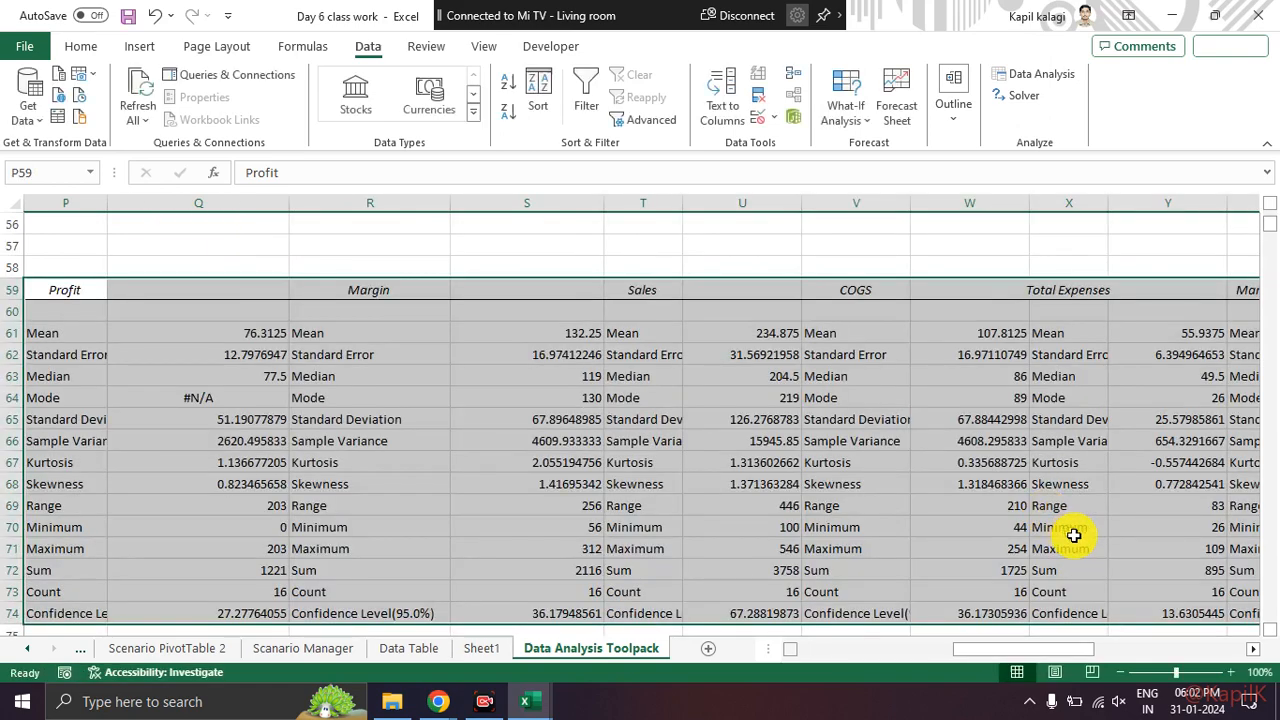
Step: Widen column P so the statistic labels of the Profit results fit in full
left_click(900, 467)
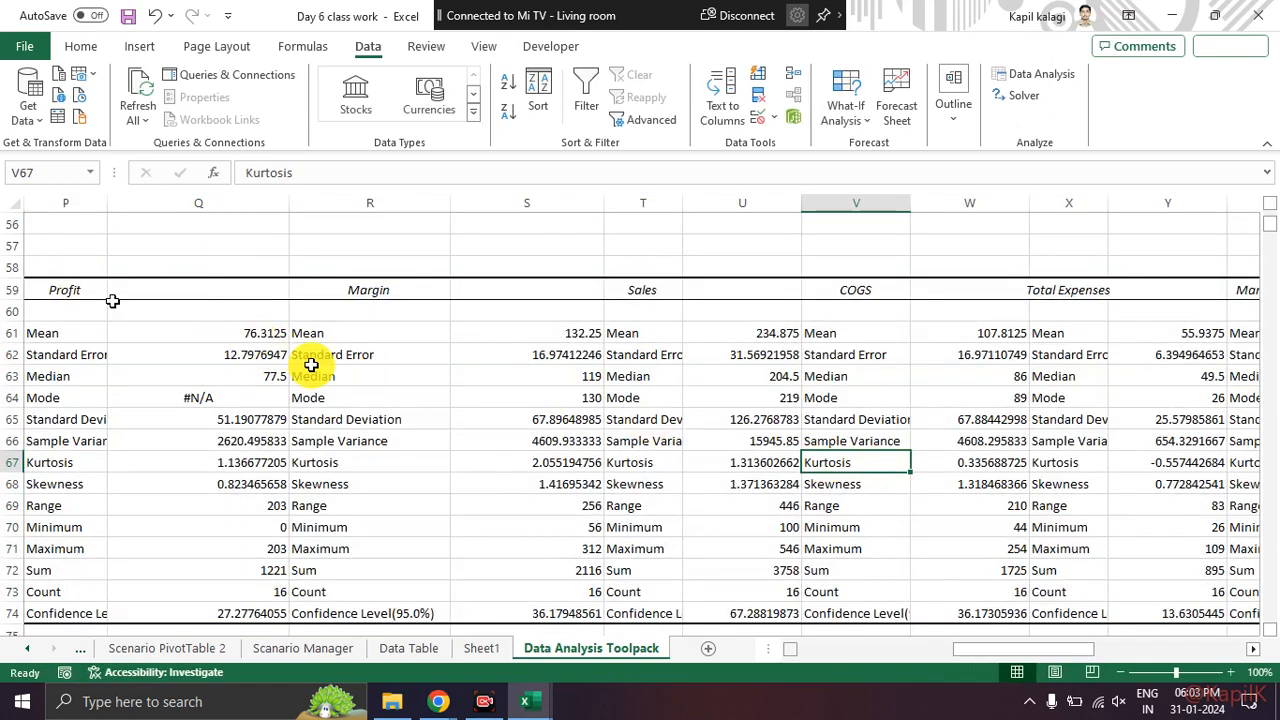
mouse_move(1034, 649)
left_mouse_down()
mouse_move(978, 655)
mouse_move(1010, 651)
left_mouse_up()
left_click_drag(297, 203, 385, 222)
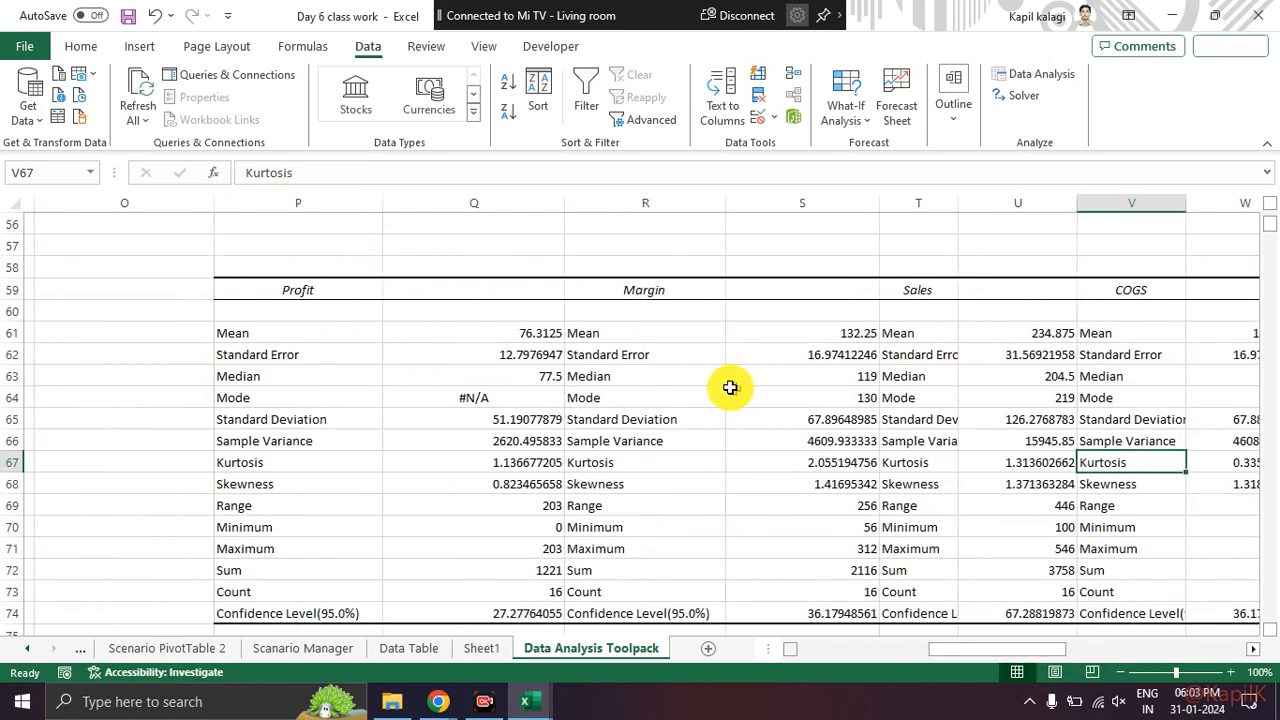
Step: Examine the Sum row across the result tables from Profit through Inventory and return to the Profit table
scroll(727, 383, "down", 2)
left_click(305, 458)
scroll(643, 466, "up", 1)
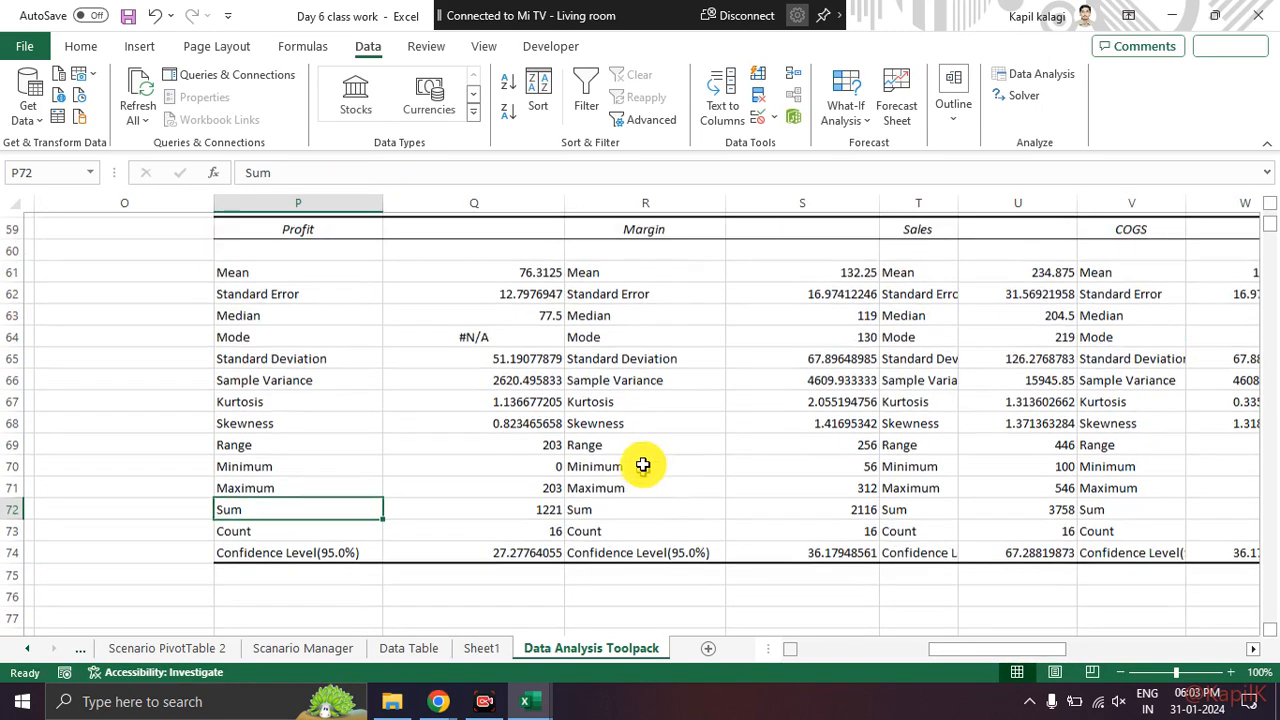
key("Right")
key("Right")
key("Right")
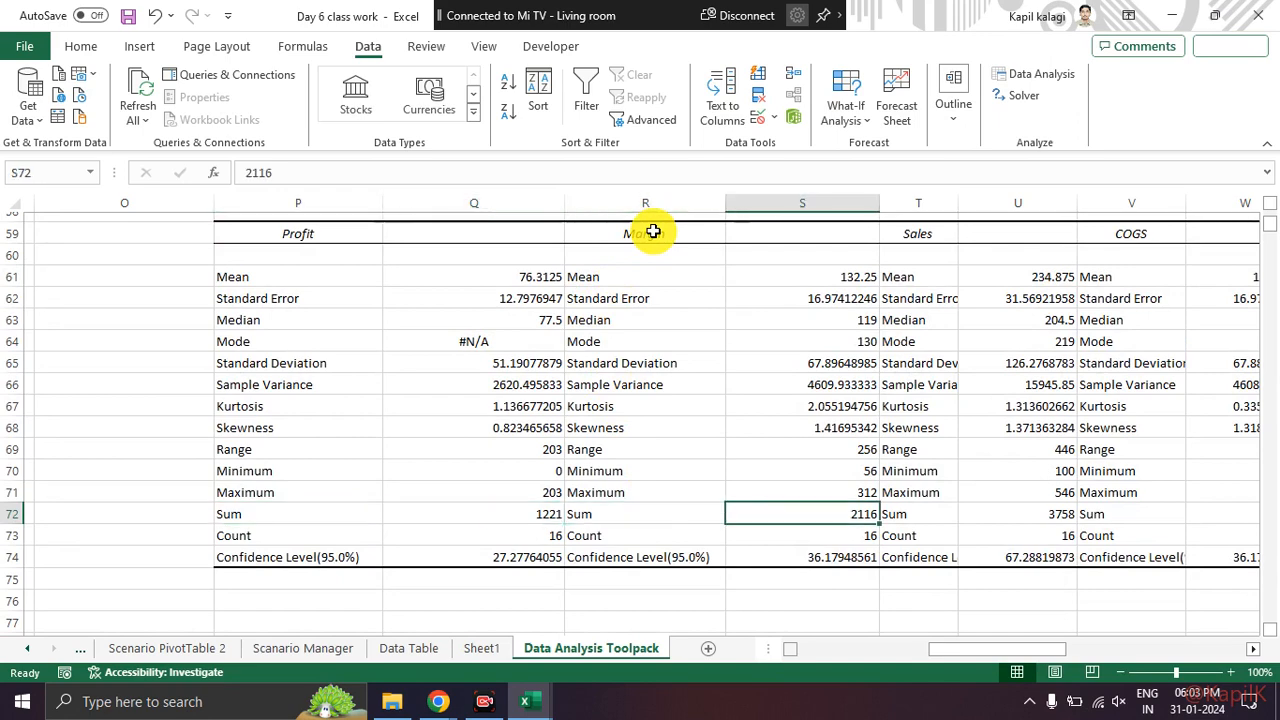
key("Right")
key("Right")
key("Right")
key("Right")
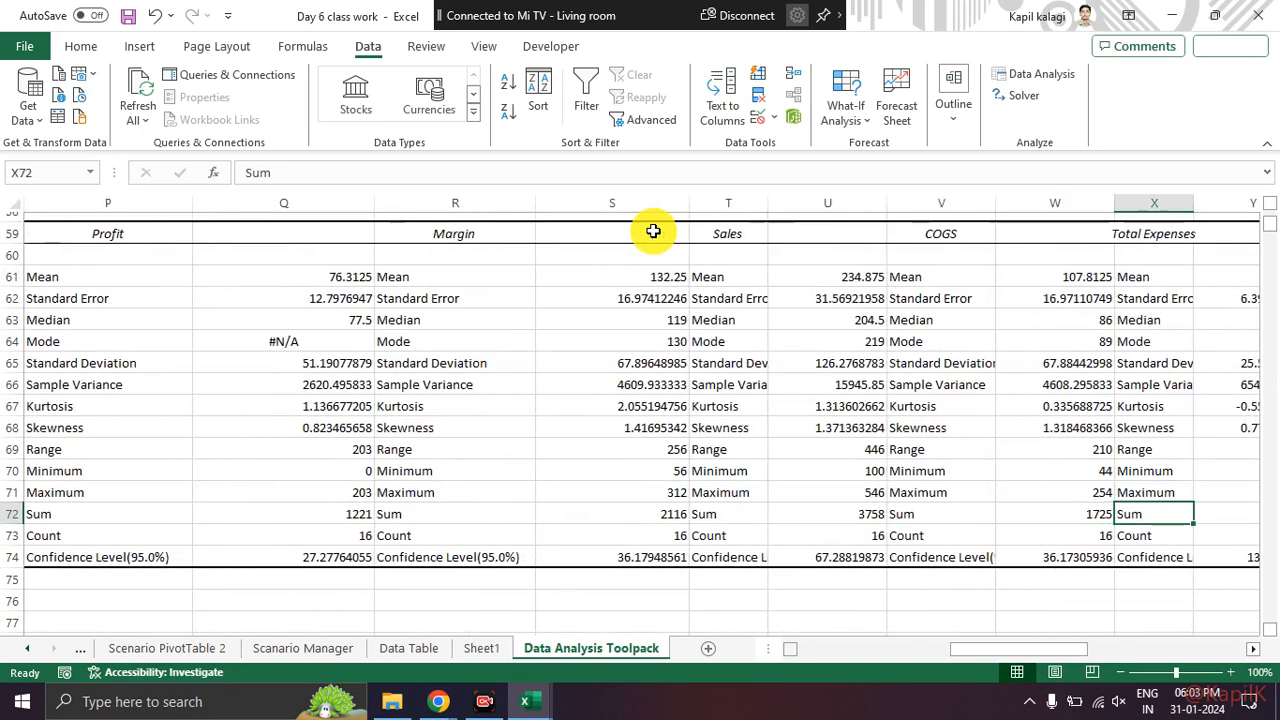
key("Right")
key("Right")
key("Right")
key("Right")
key("Right")
key("Right")
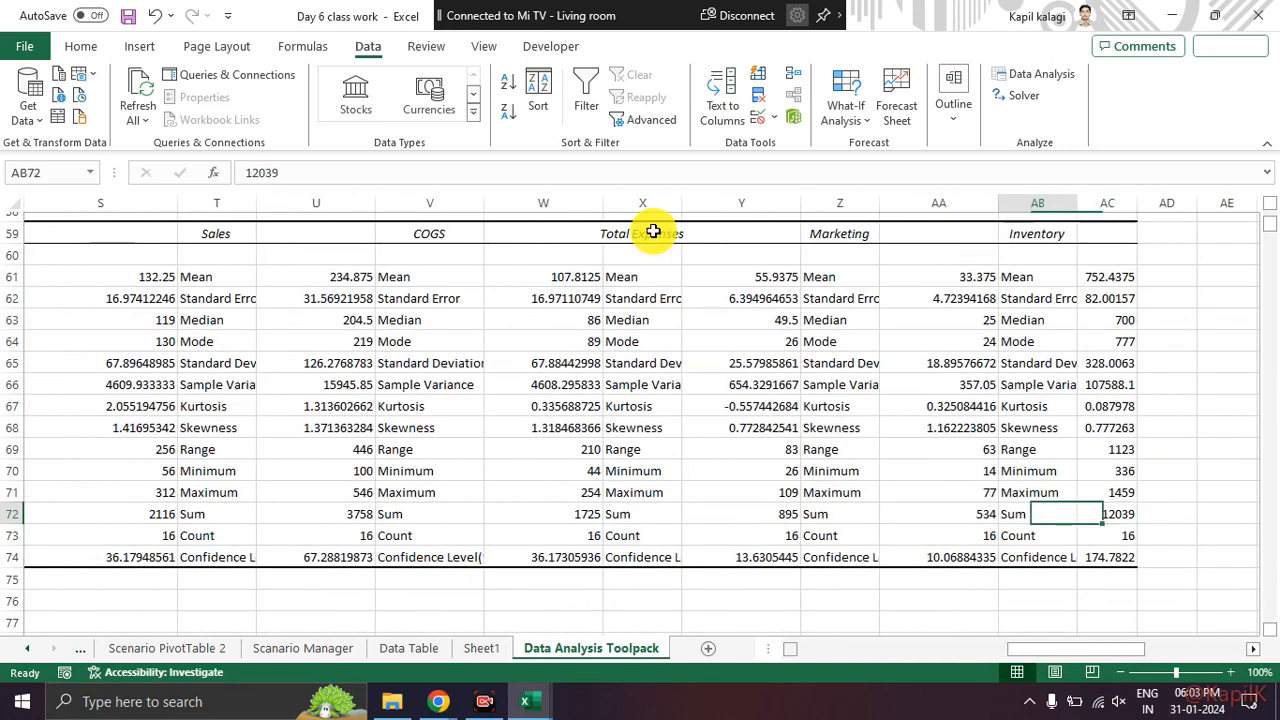
key("Left")
key("Left")
key("Left")
key("Left")
key("Left")
key("Left")
key("Left")
key("Left")
key("Left")
key("Left")
key("Left")
key("Left")
key("Left")
key("Left")
key("Right")
key("Right")
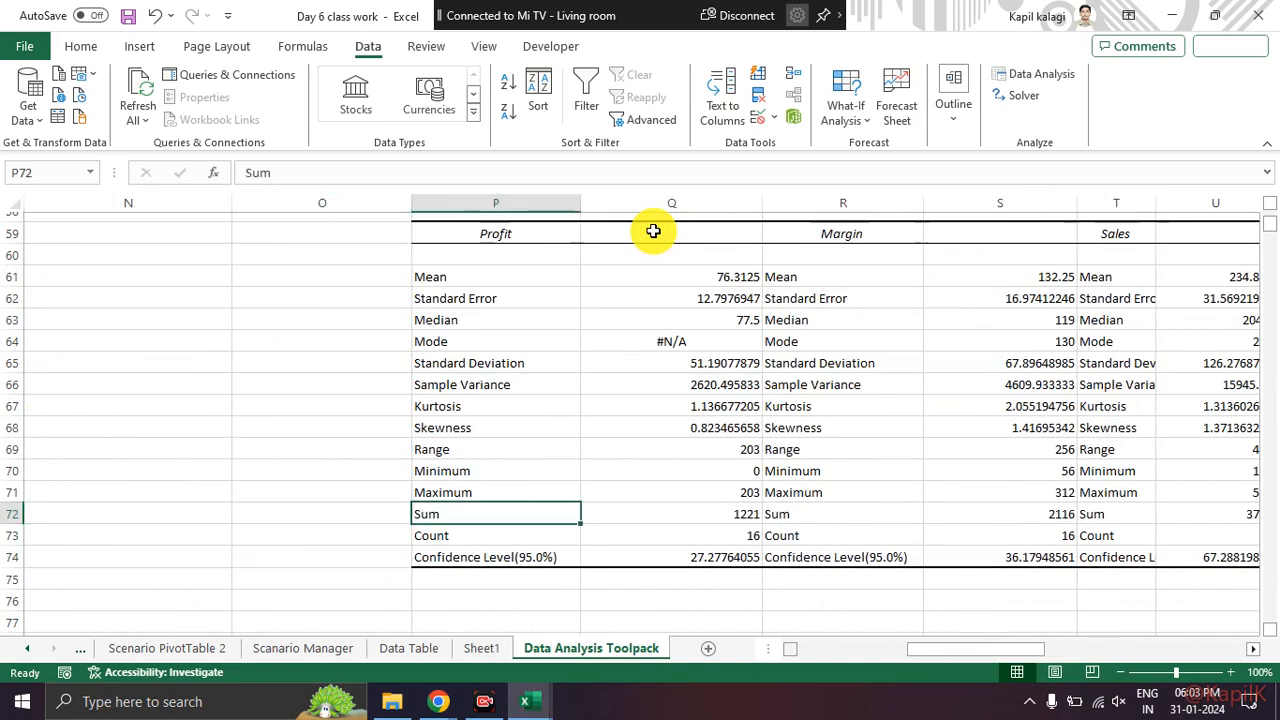
Step: Review the Profit table's statistic labels from Sum up to Mean and back down to Skewness
key("Up")
key("Up")
key("Up")
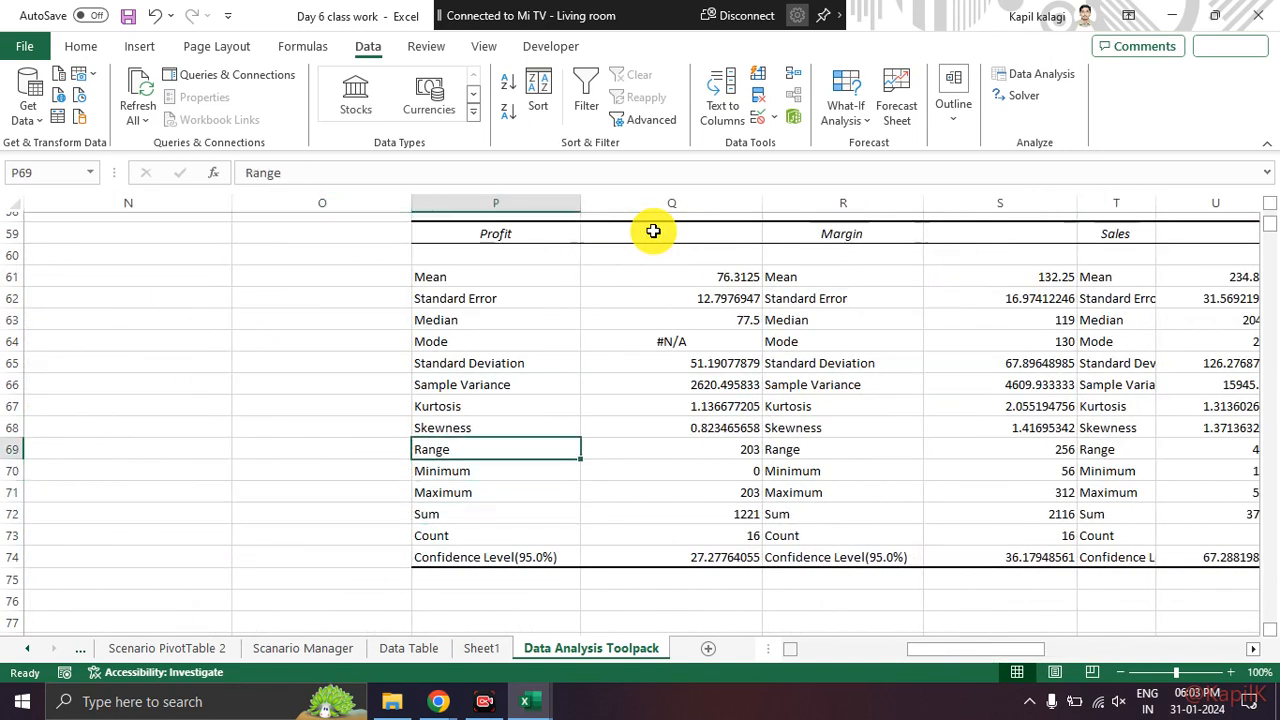
key("Up")
key("Up")
key("Up")
key("Up")
key("Up")
key("Up")
key("Up")
key("Up")
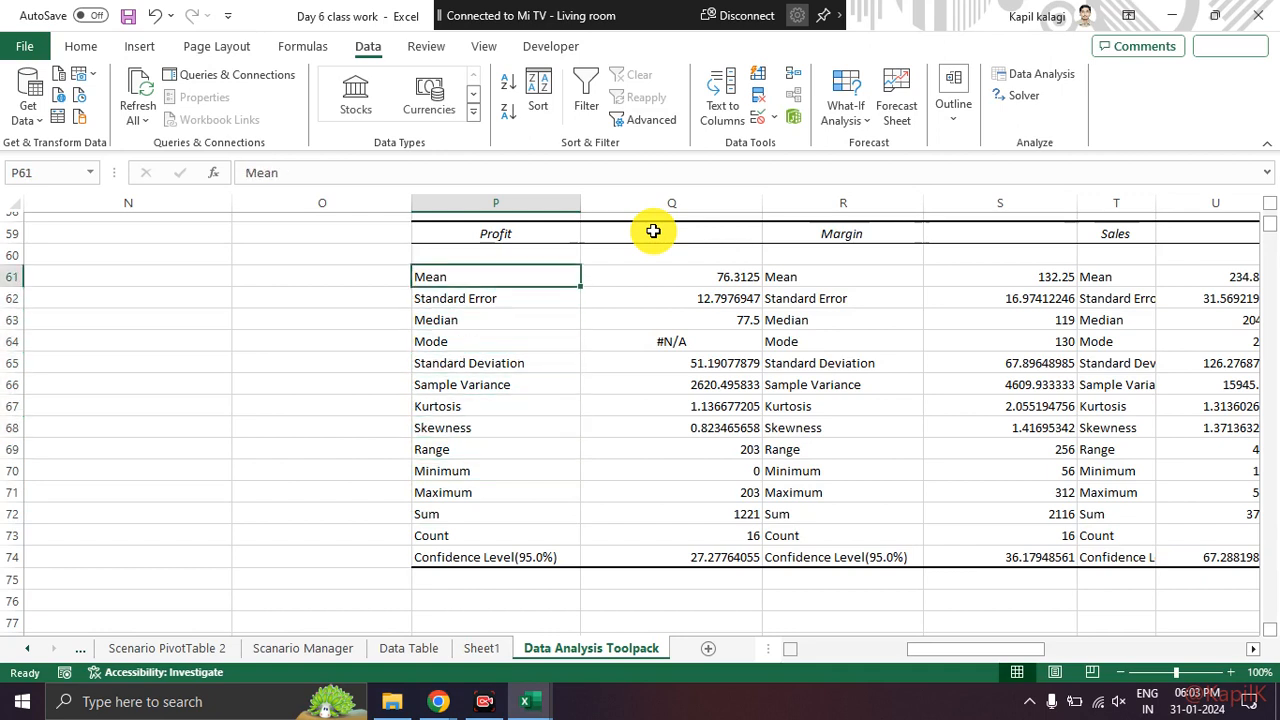
key("Down")
key("Down")
key("Down")
key("Down")
key("Down")
key("Down")
key("Down")
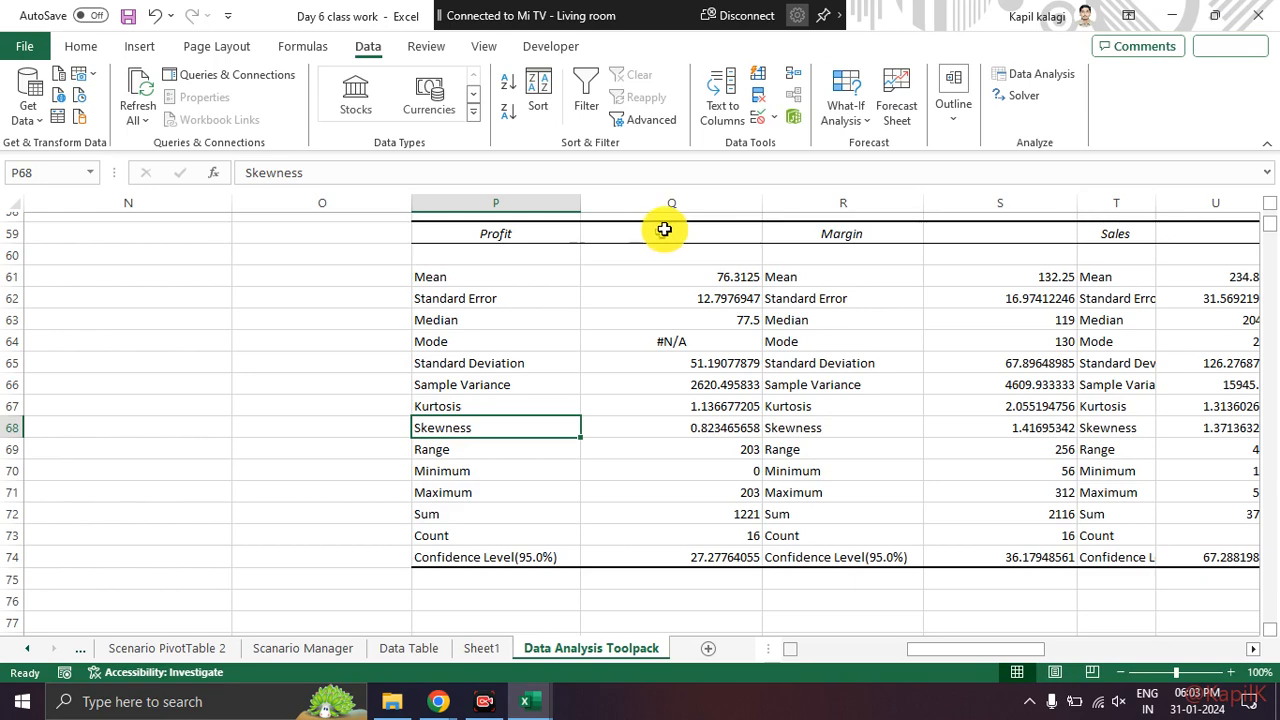
key("alt+Tab")
key("alt+Tab")
key("alt+Tab")
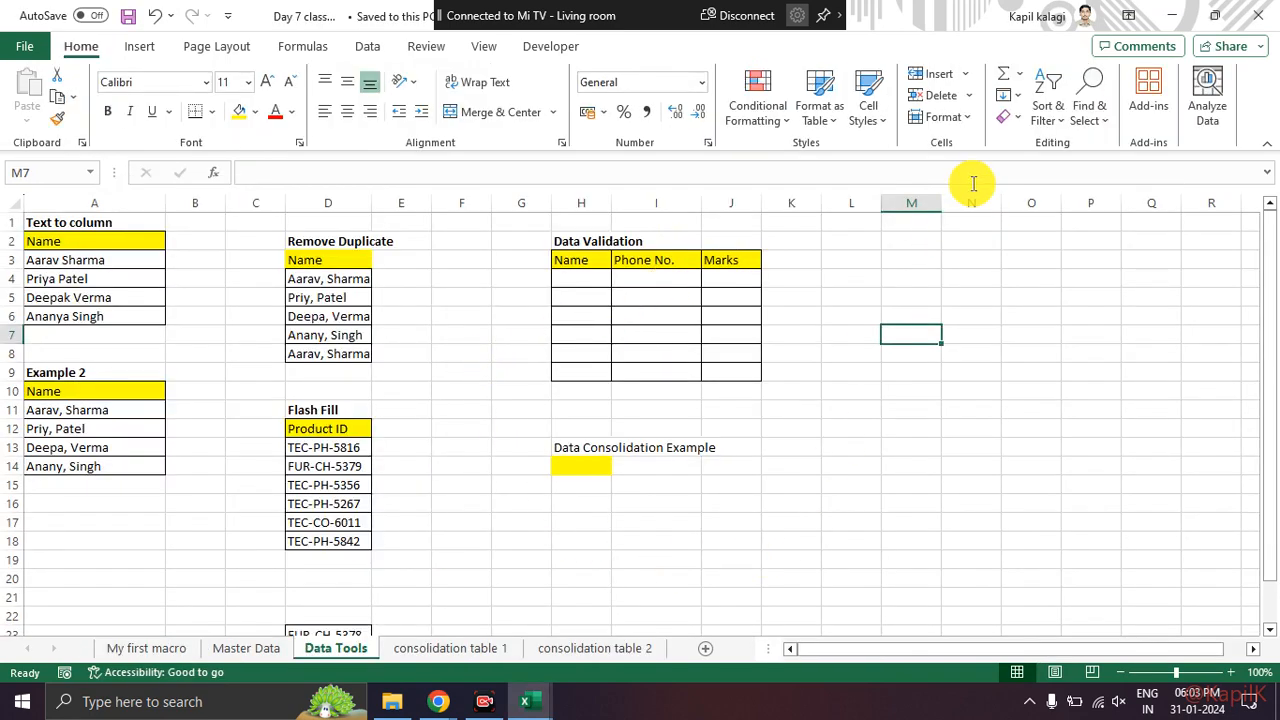
key("alt+Tab")
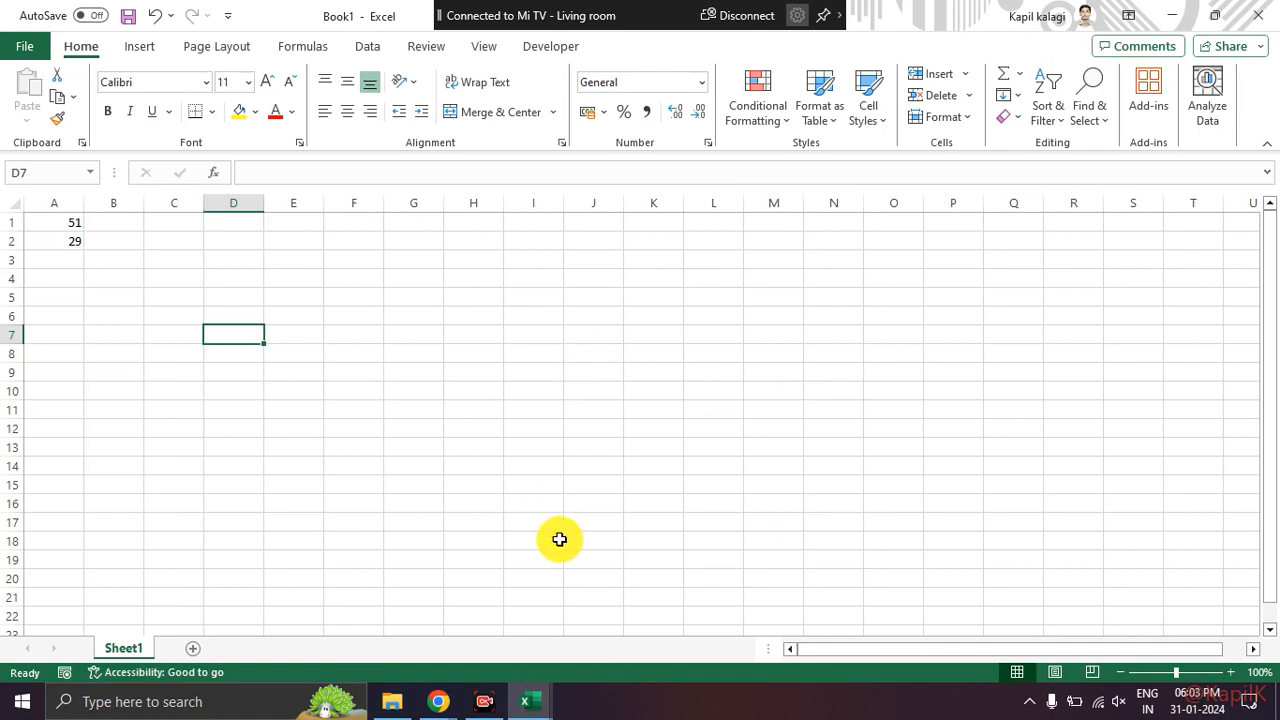
key("alt+Tab")
key("alt+Tab")
key("Tab")
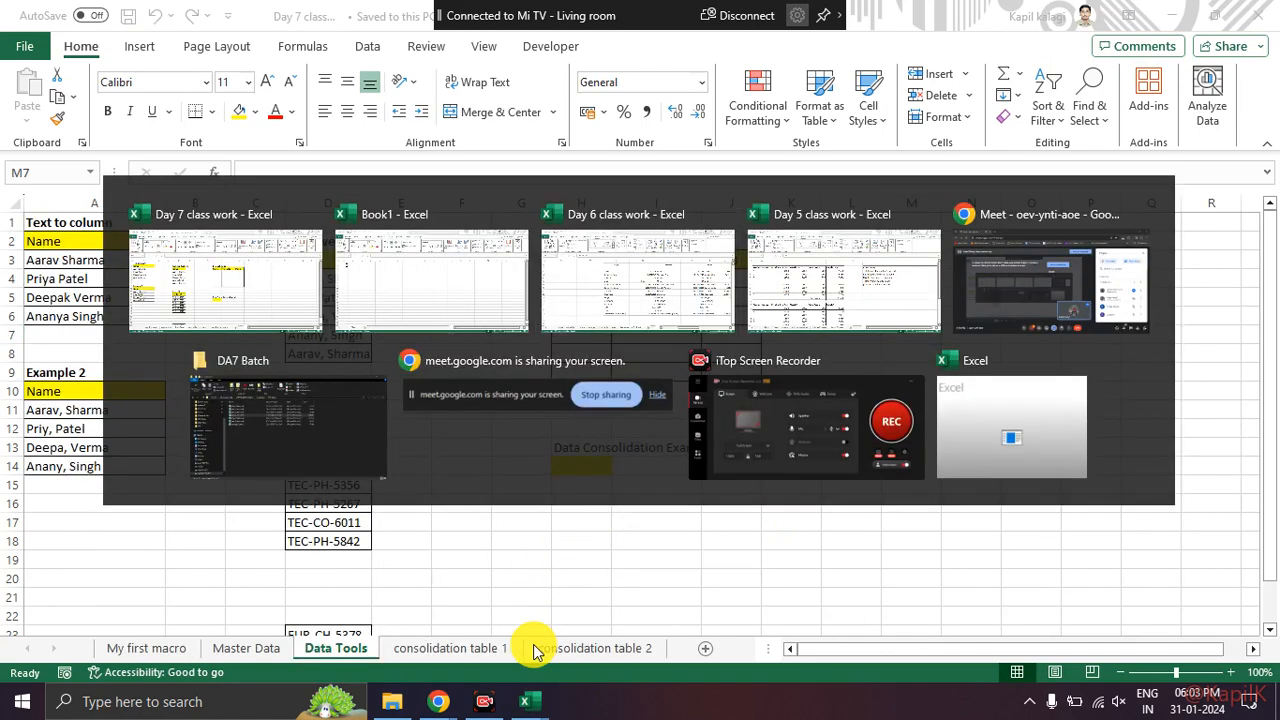
Step: Browse the Data Analysis tools, highlighting Regression, Rank and Percentile, Random Number Generation and Fourier Analysis in turn
scroll(709, 571, "up", 5)
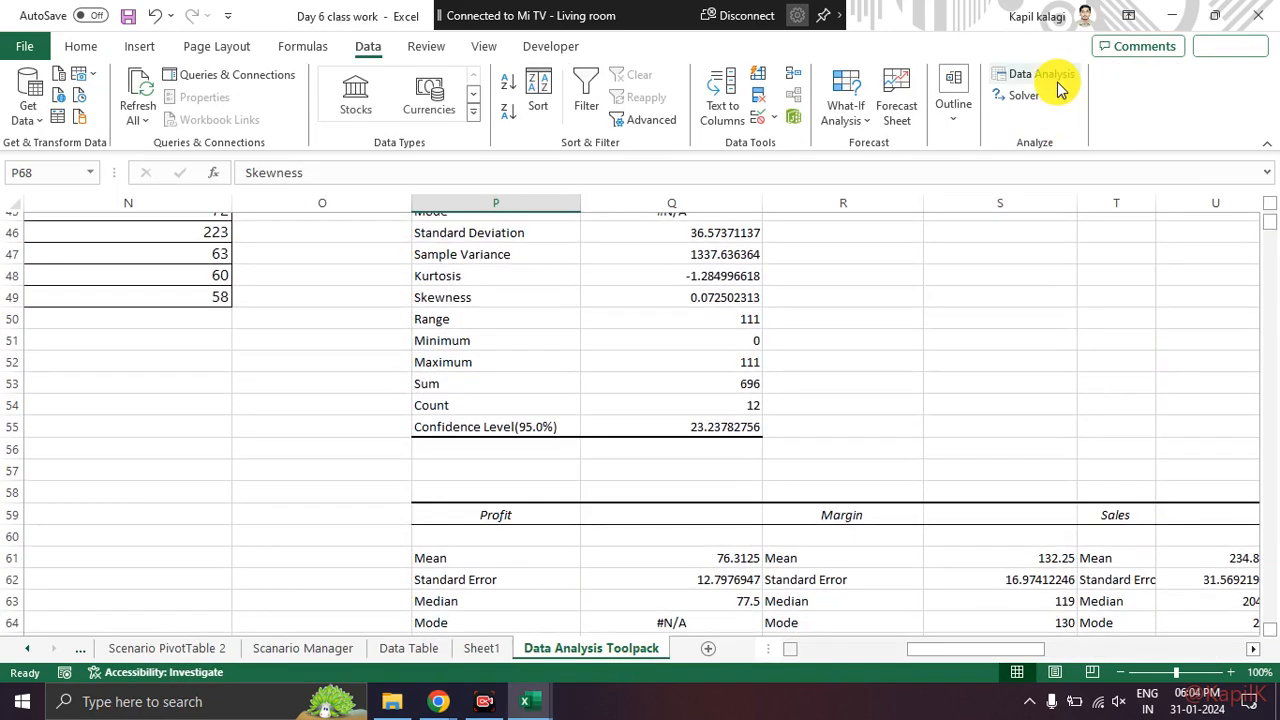
left_click(1045, 76)
scroll(495, 292, "down", 3)
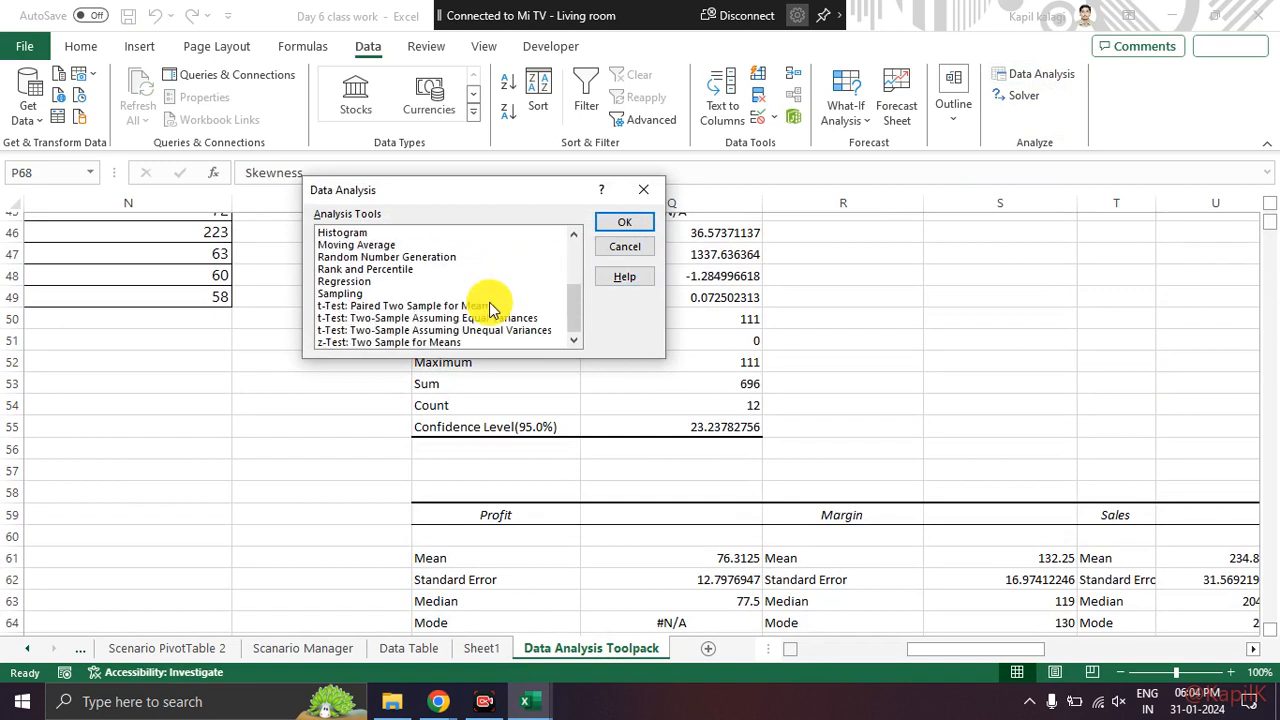
left_click(364, 283)
left_click(385, 270)
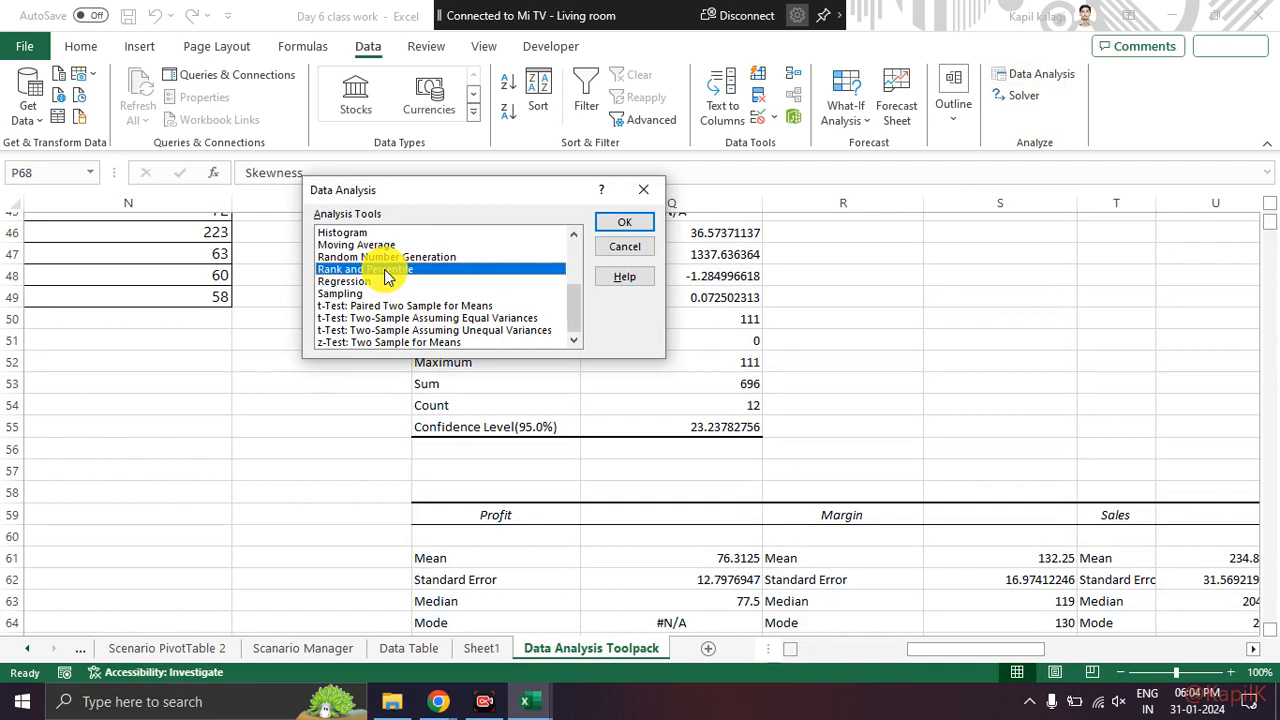
scroll(388, 277, "up", 2)
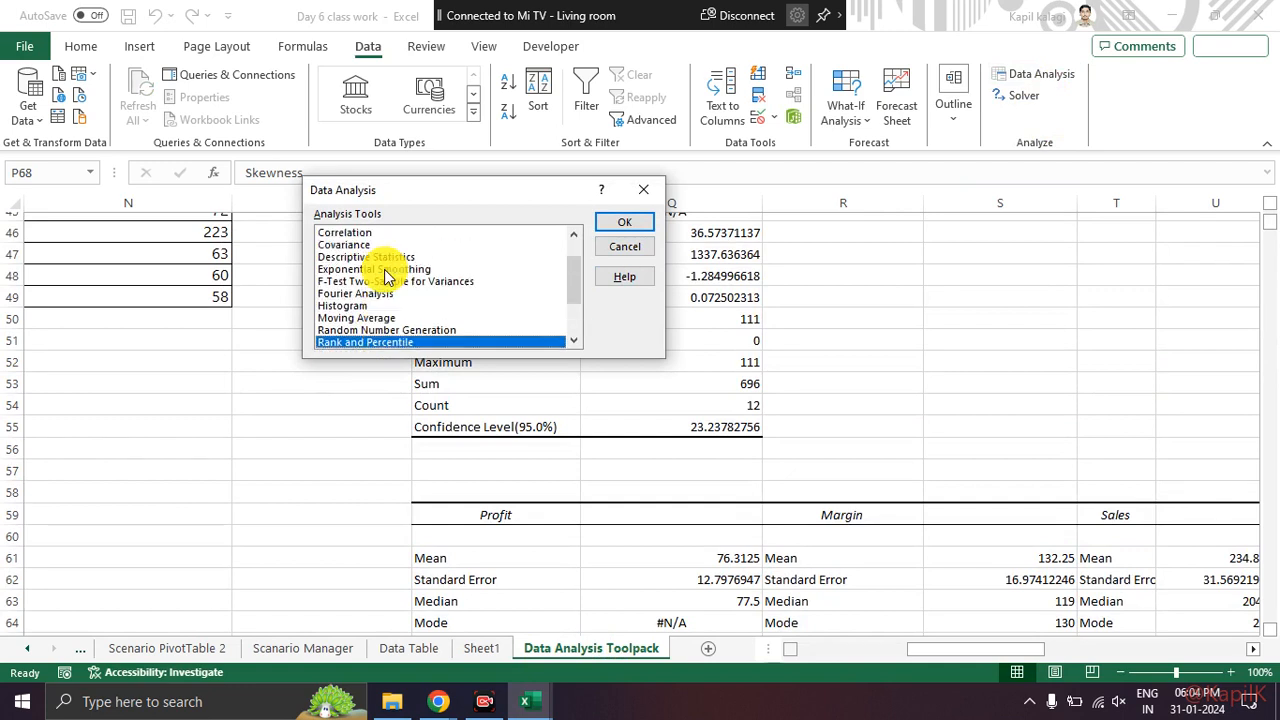
left_click(414, 330)
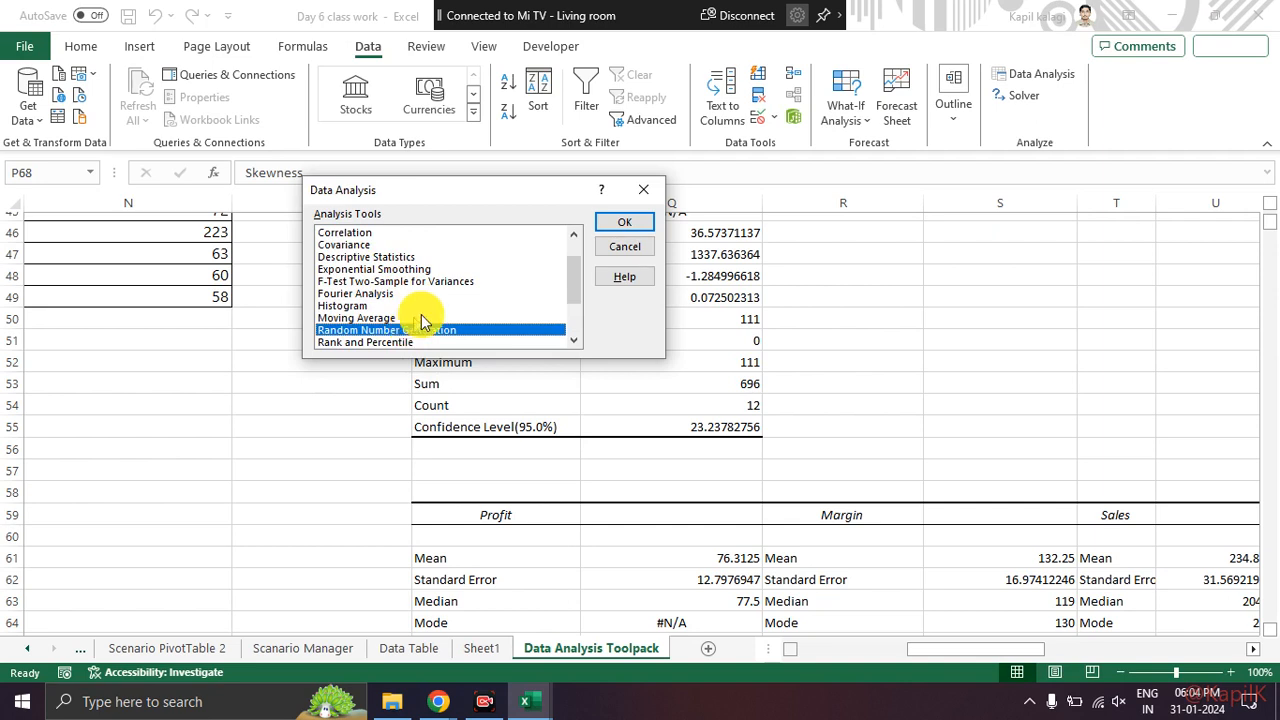
left_click(447, 294)
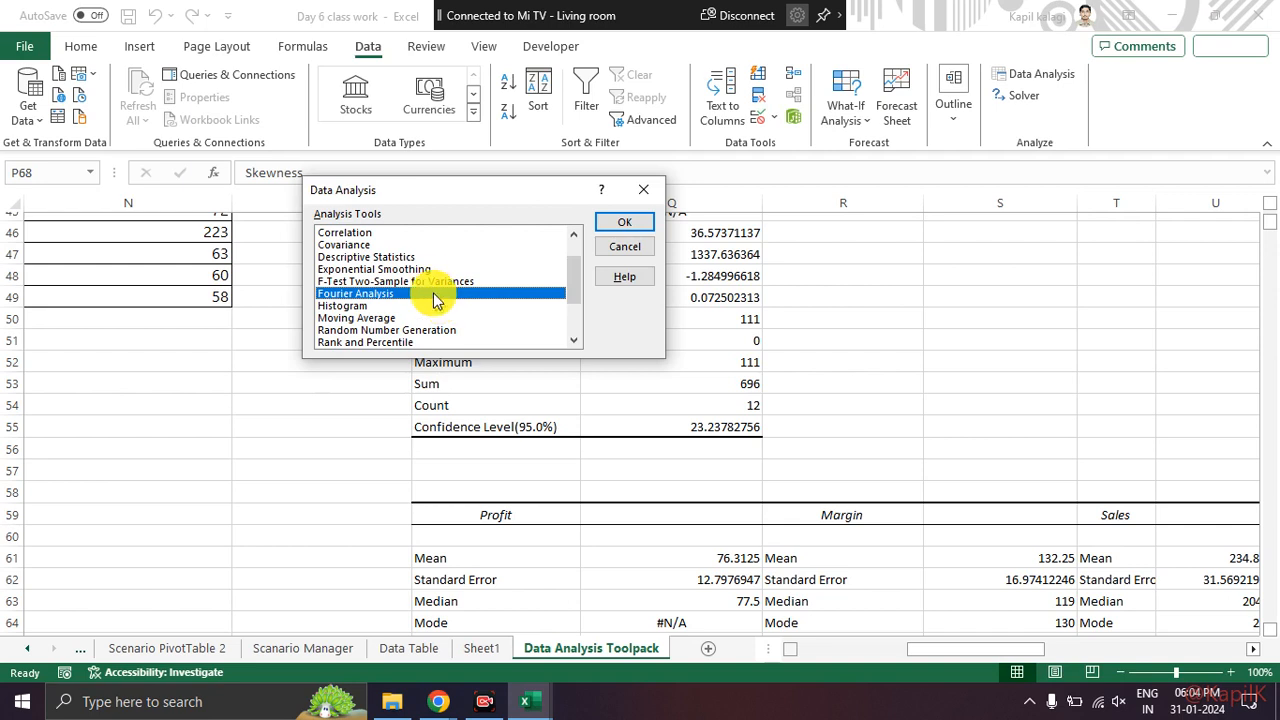
Step: Open the Correlation tool to view its input and output options, and dismiss it without running an analysis
left_click(399, 235)
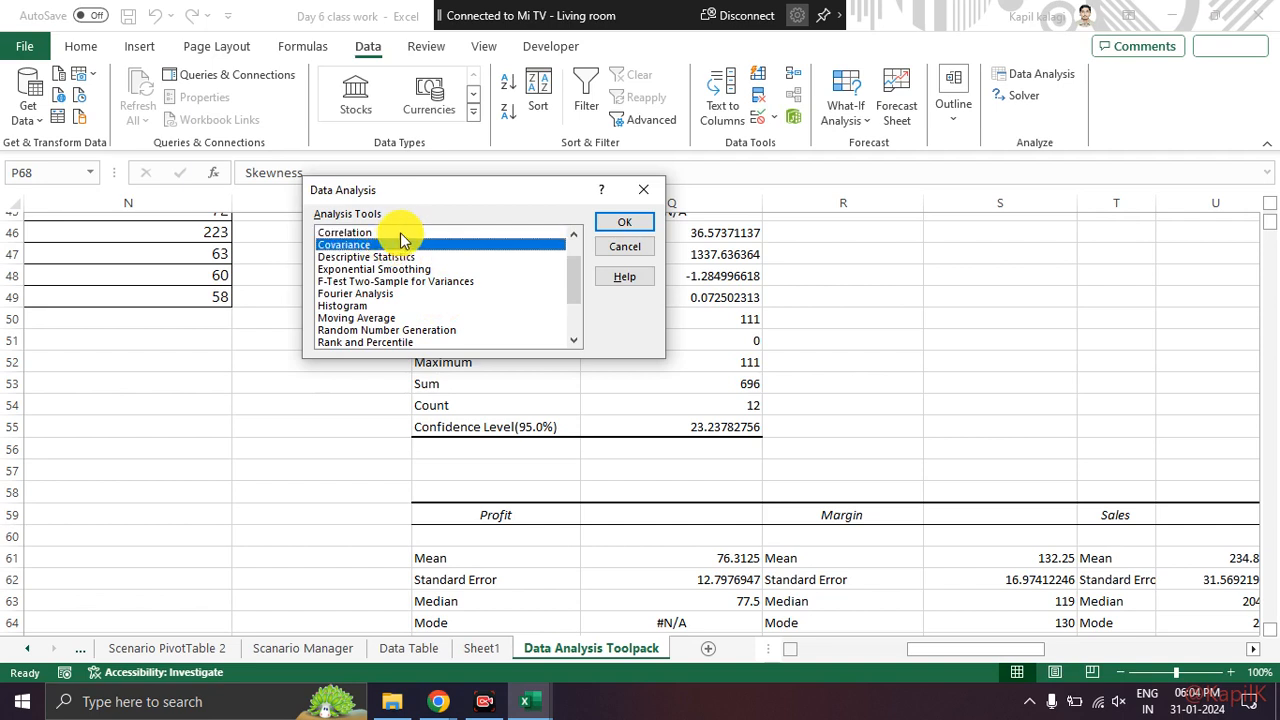
left_click(621, 222)
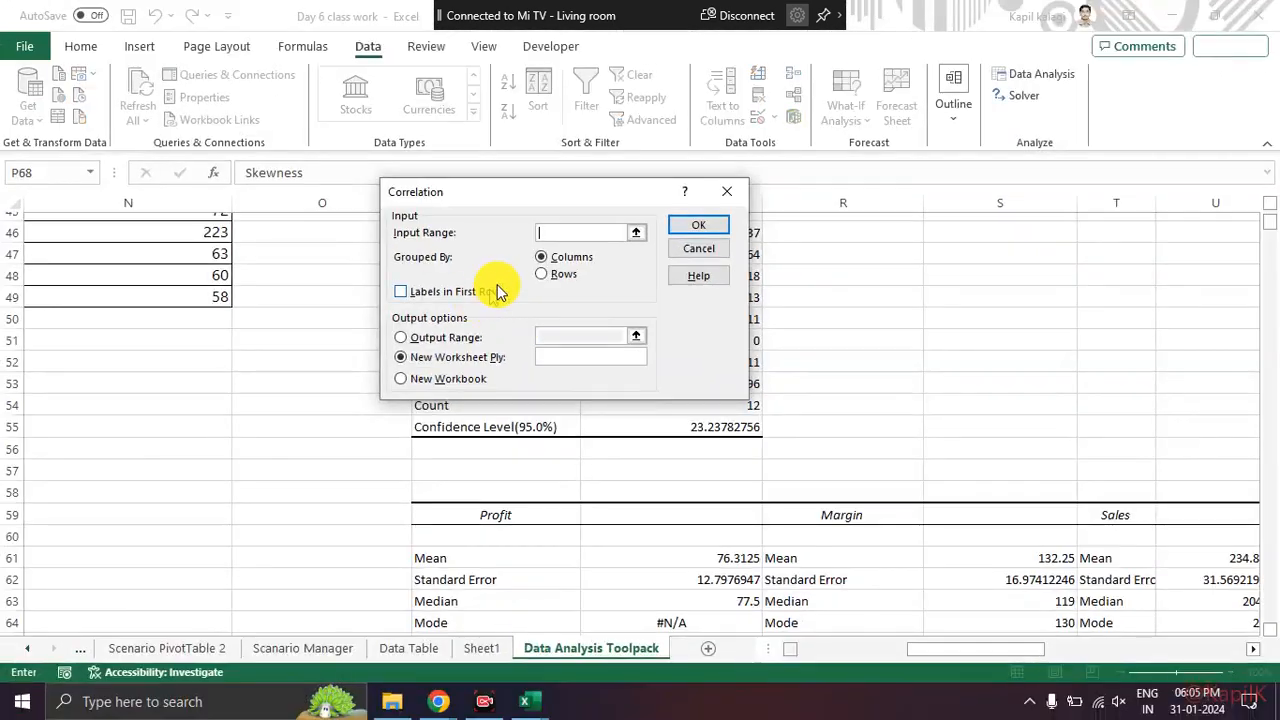
mouse_move(509, 180)
left_mouse_down()
mouse_move(631, 363)
mouse_move(577, 186)
mouse_move(527, 178)
left_mouse_up()
key("Escape")
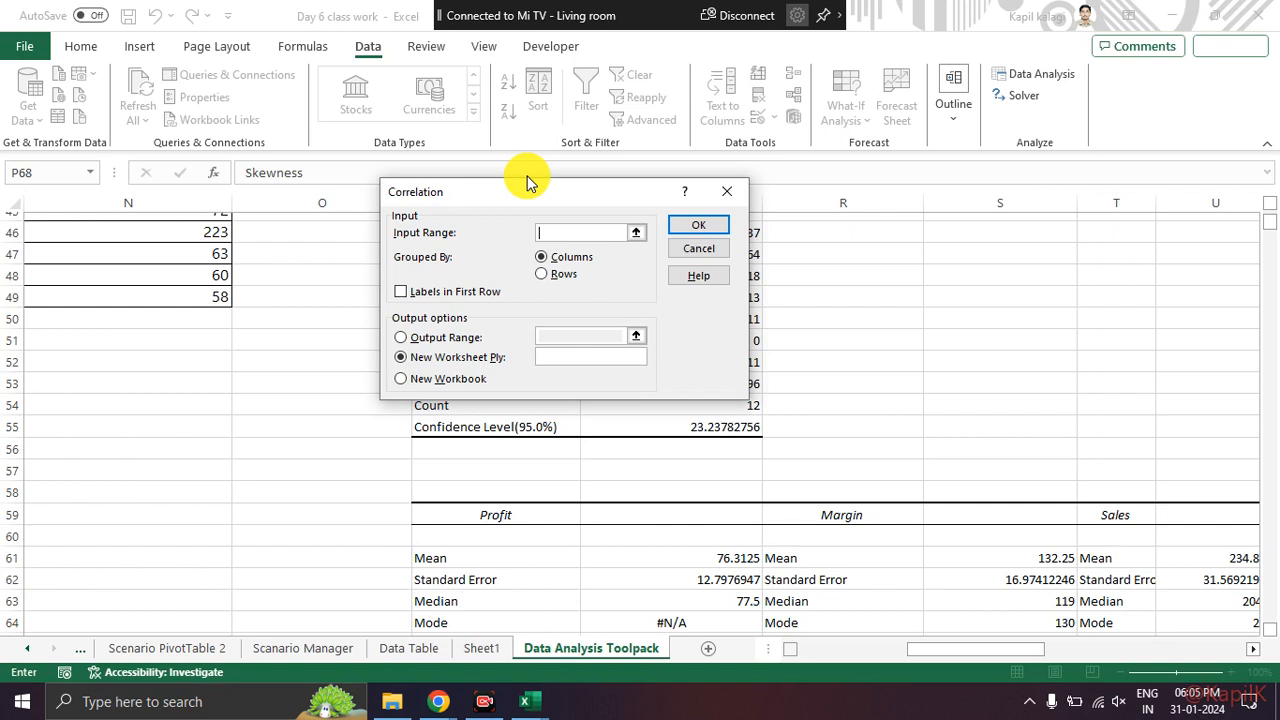
left_click(732, 199)
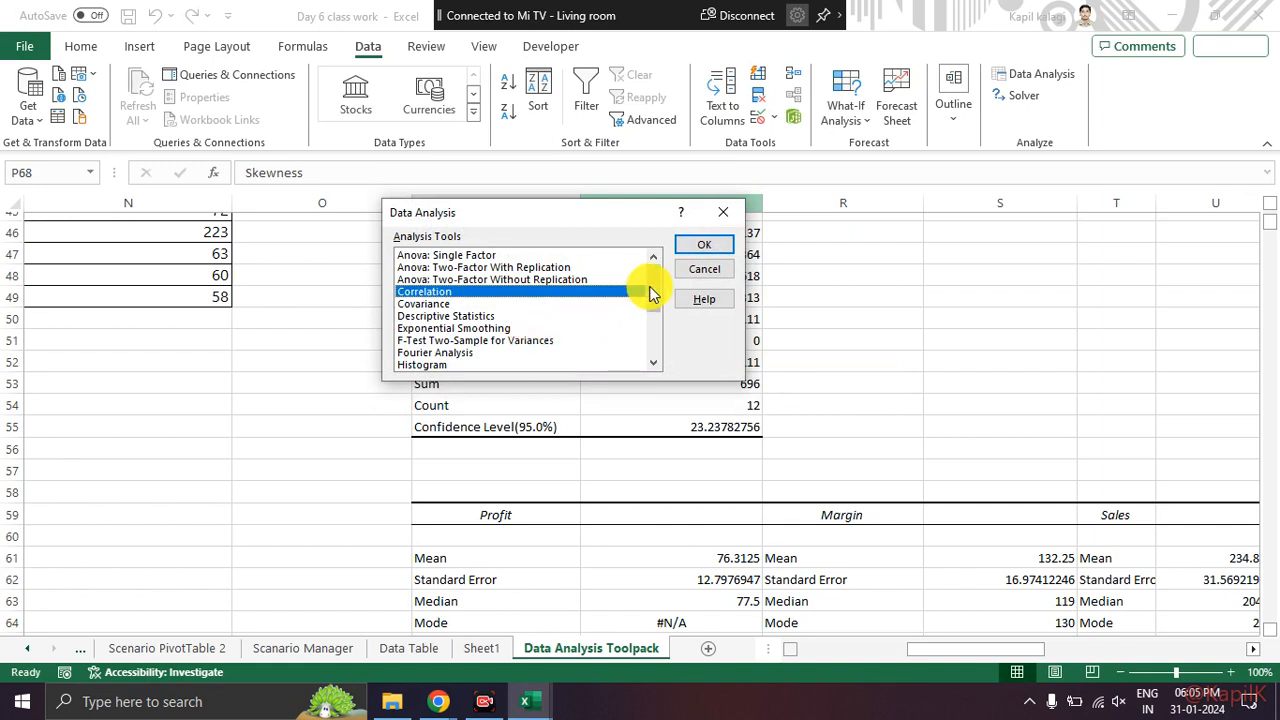
Step: Review the remaining Data Analysis tools and highlight t-Test: Two-Sample Assuming Equal Variances
scroll(651, 329, "down", 4)
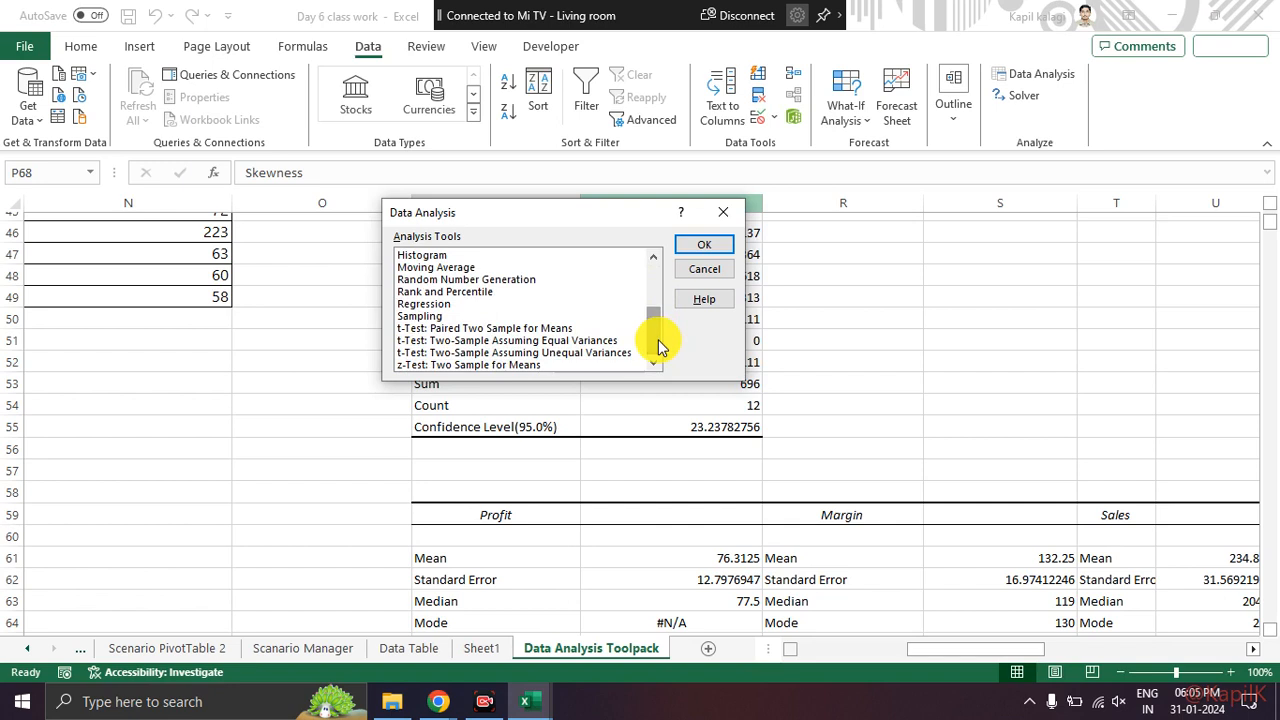
left_click(578, 341)
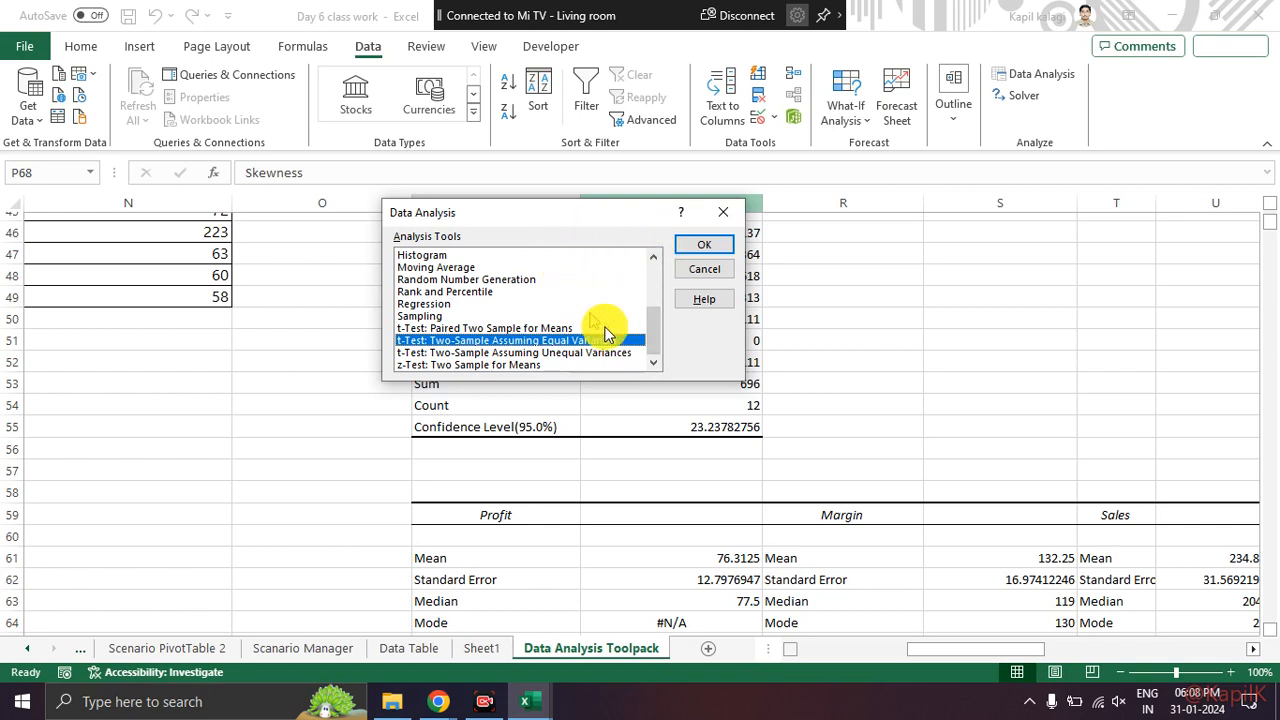
scroll(651, 338, "up", 3)
scroll(655, 350, "down", 3)
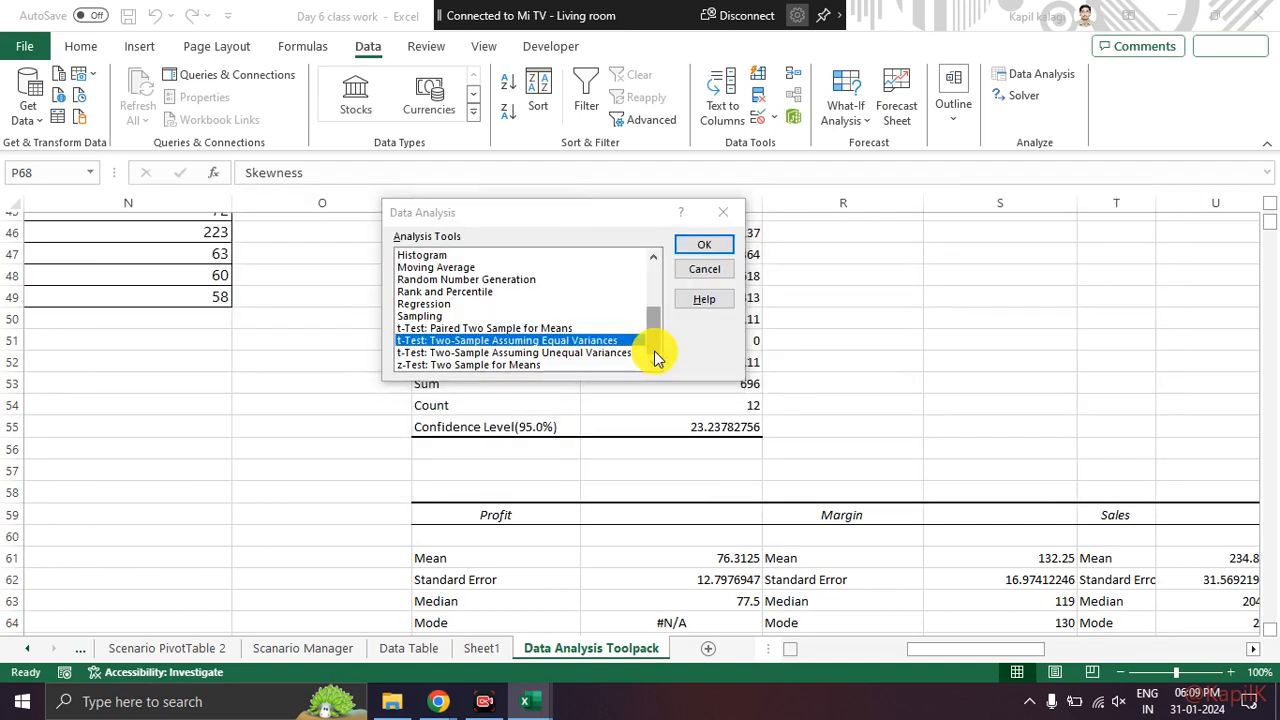
key("alt+Tab")
key("alt+Tab")
key("alt+Tab")
key("alt+Tab")
key("alt+Tab")
key("alt+Tab")
key("alt+Tab")
key("alt+Tab")
key("alt+Tab")
key("alt+Tab")
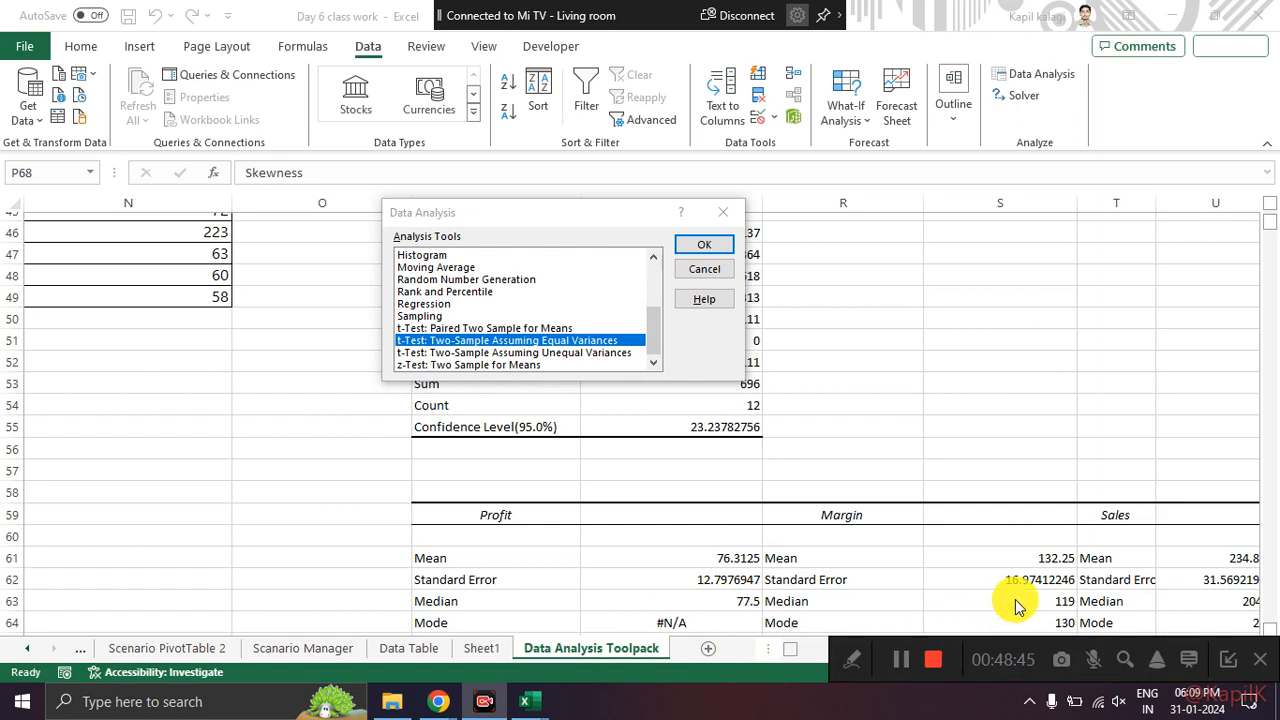
left_click(1229, 653)
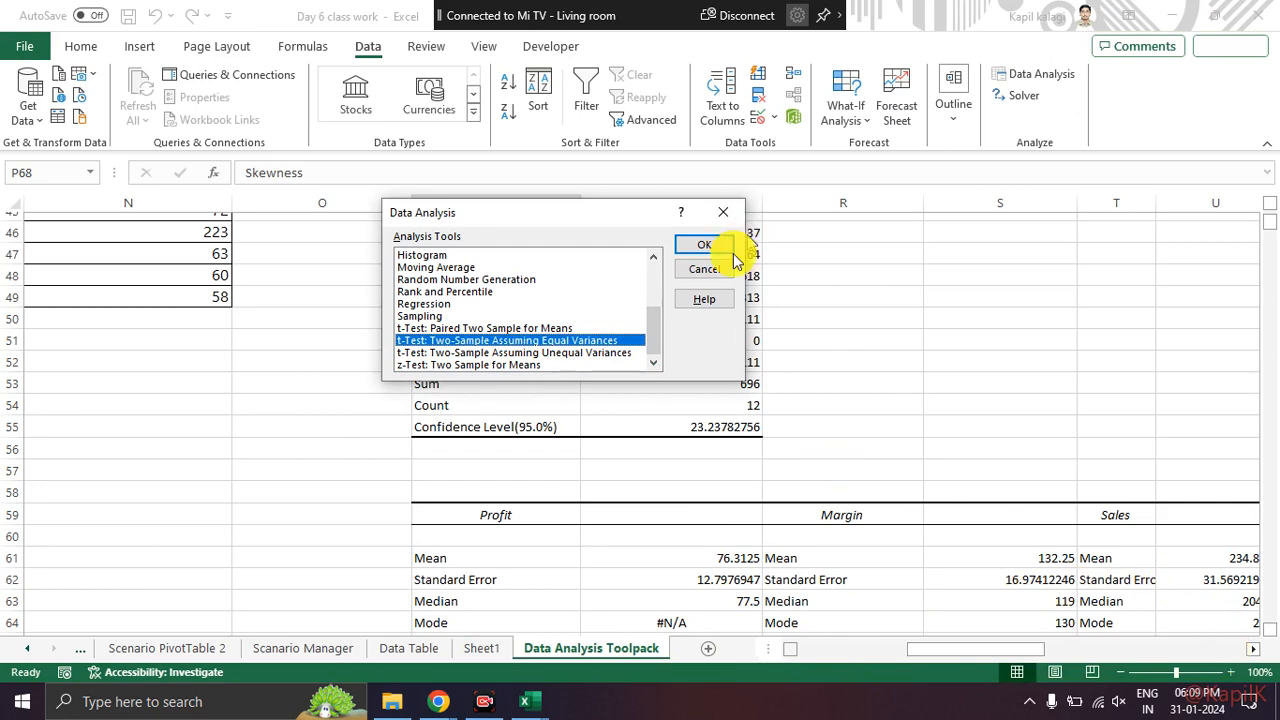
left_click(486, 701)
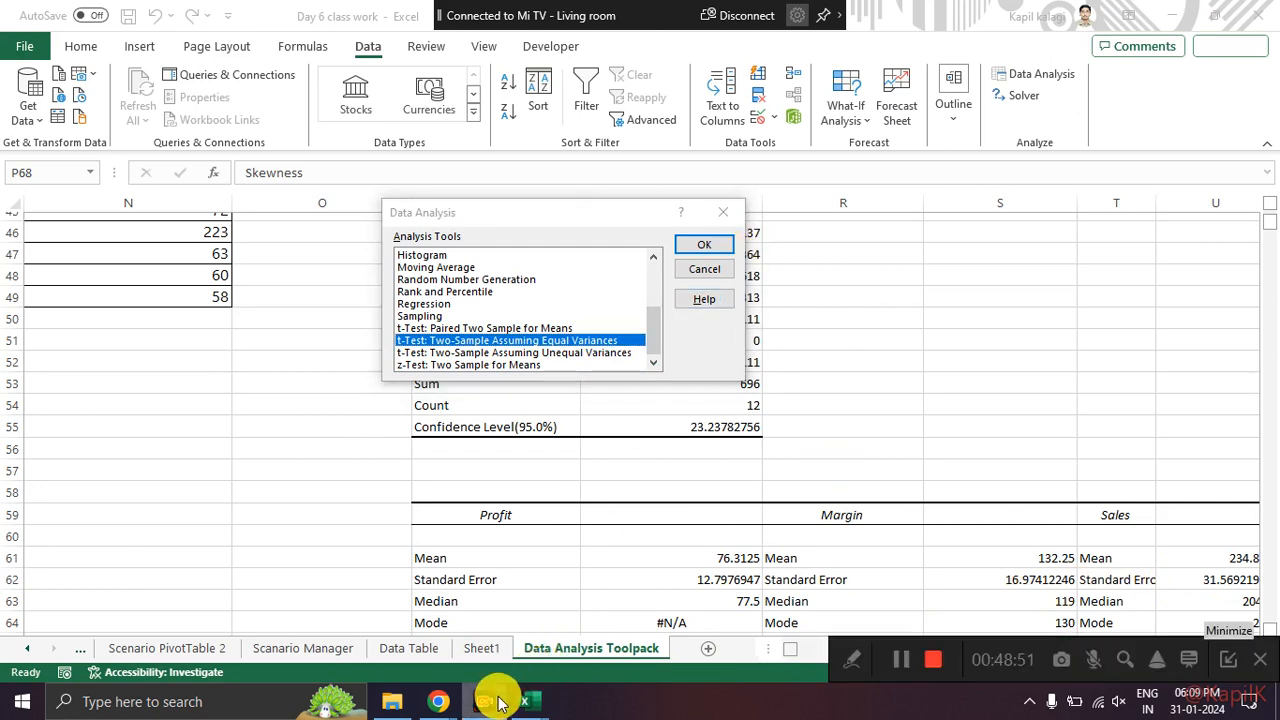